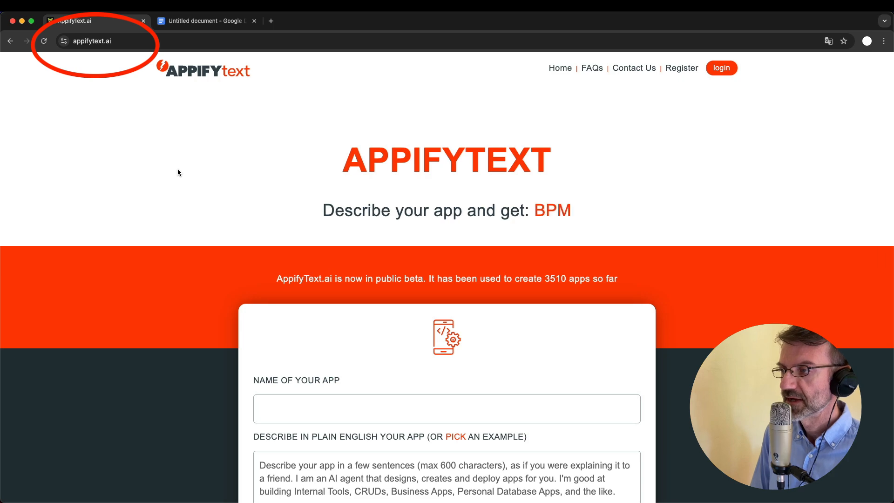
# Look over the AppifyText landing page and open the registration form
pyautogui.scroll(-3, 177, 217)
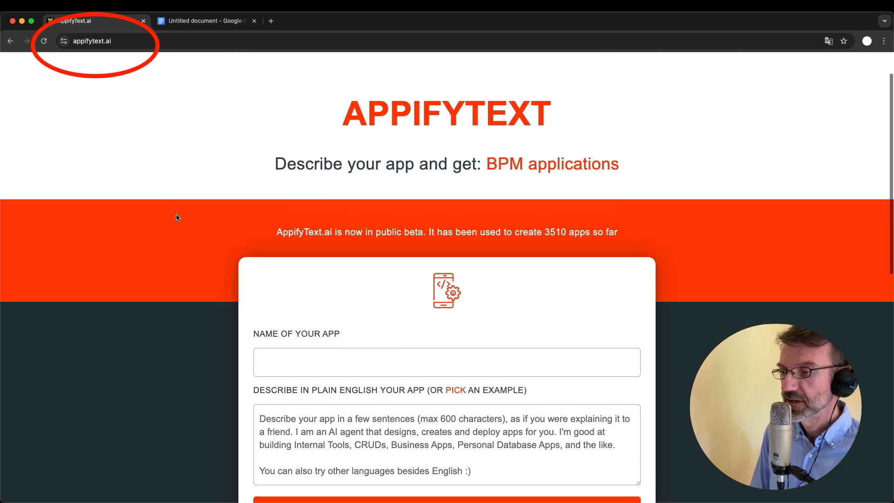
pyautogui.scroll(2, 176, 217)
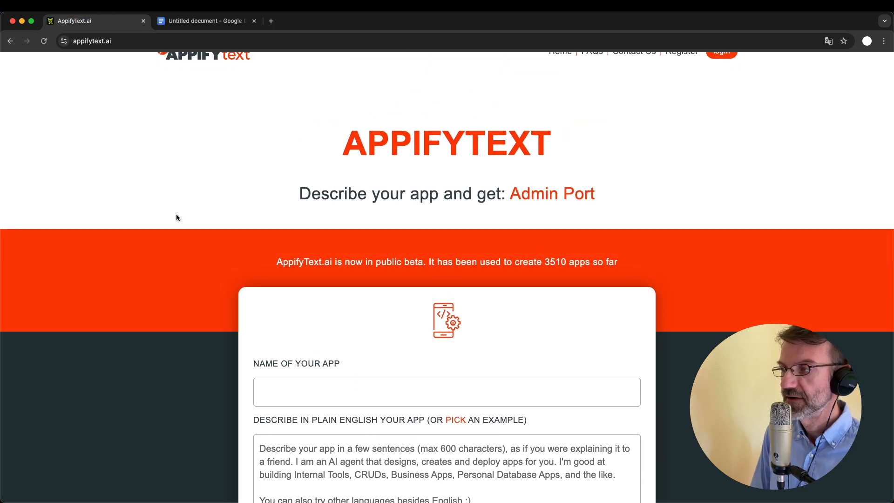
pyautogui.scroll(1, 176, 217)
pyautogui.scroll(-1, 215, 299)
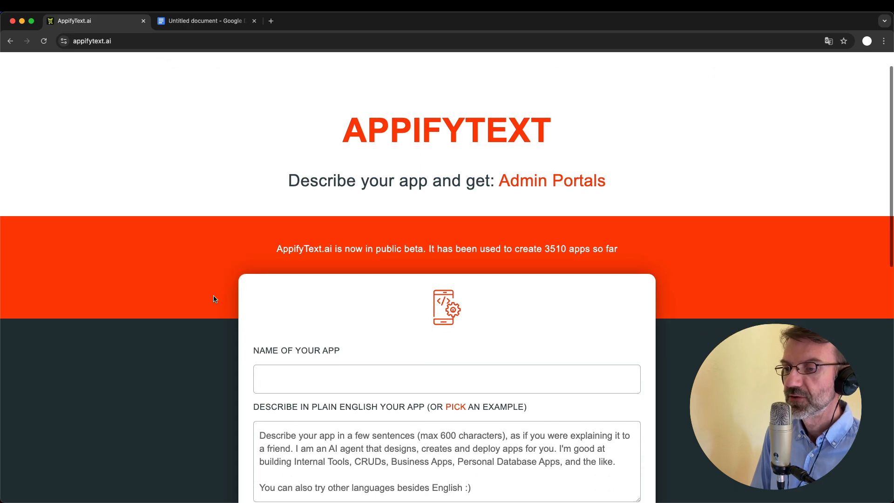
pyautogui.scroll(-1, 331, 445)
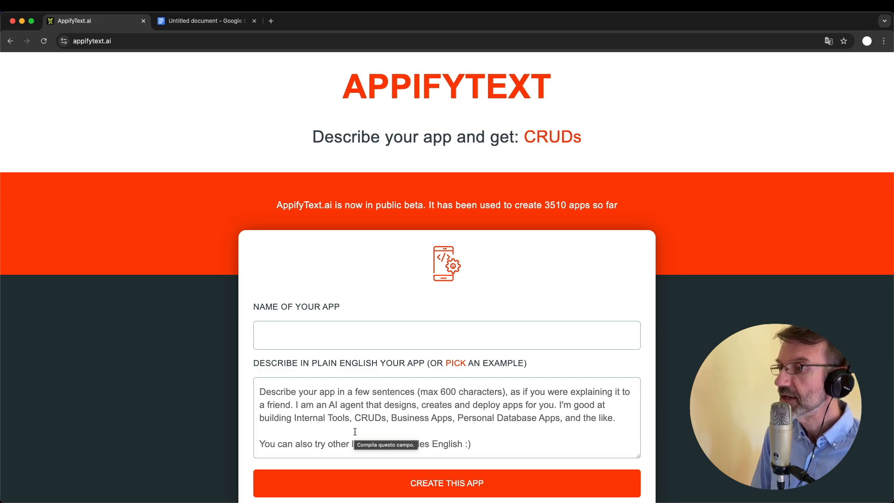
pyautogui.scroll(2, 355, 432)
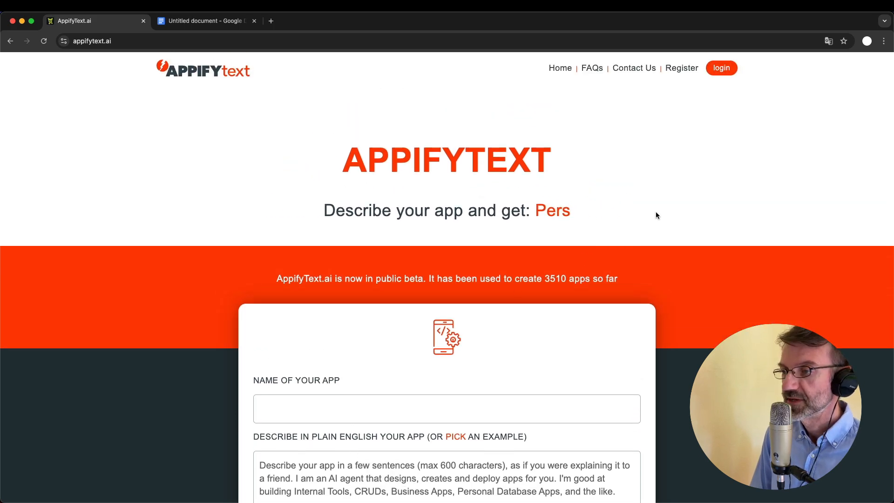
pyautogui.click(684, 70)
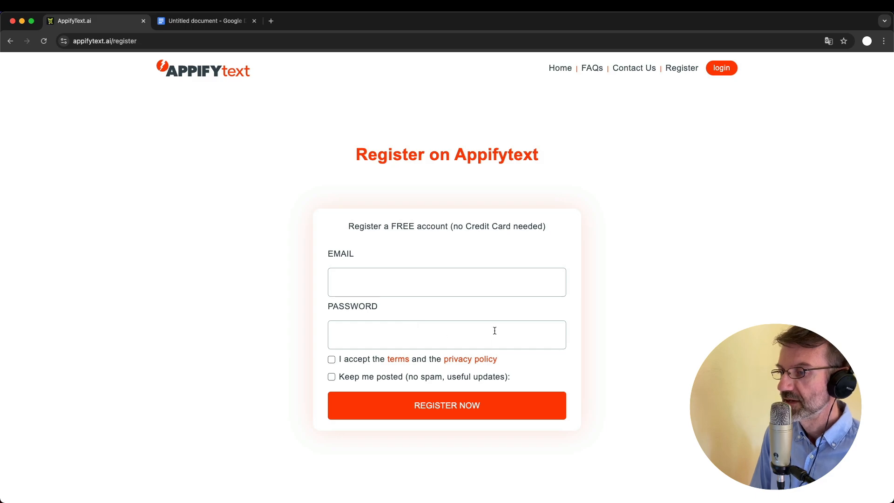
# Register with an account e-mail and password, accepting the terms and opting into update e-mails
pyautogui.click(374, 282)
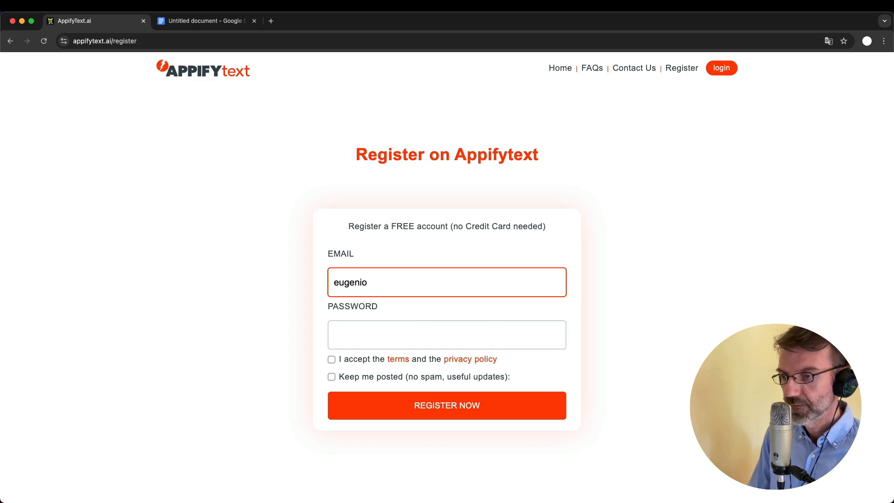
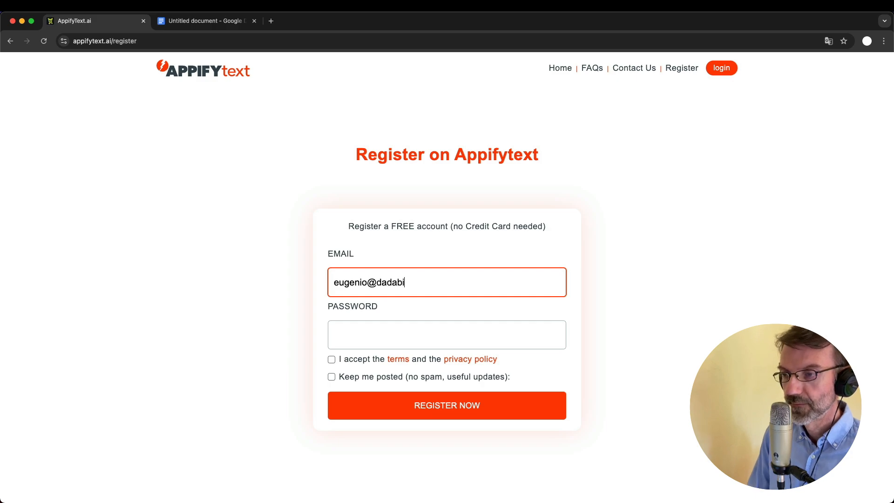
pyautogui.press('Tab')
pyautogui.write('••••••••••••')
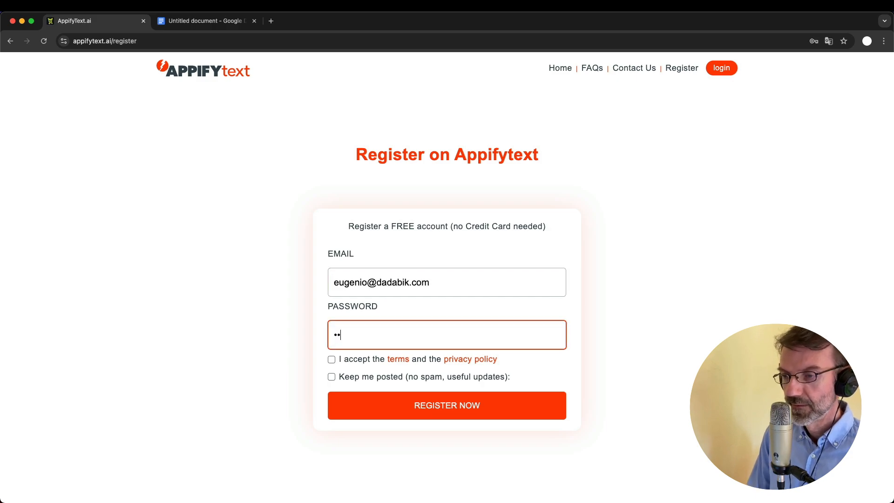
pyautogui.write('••••••')
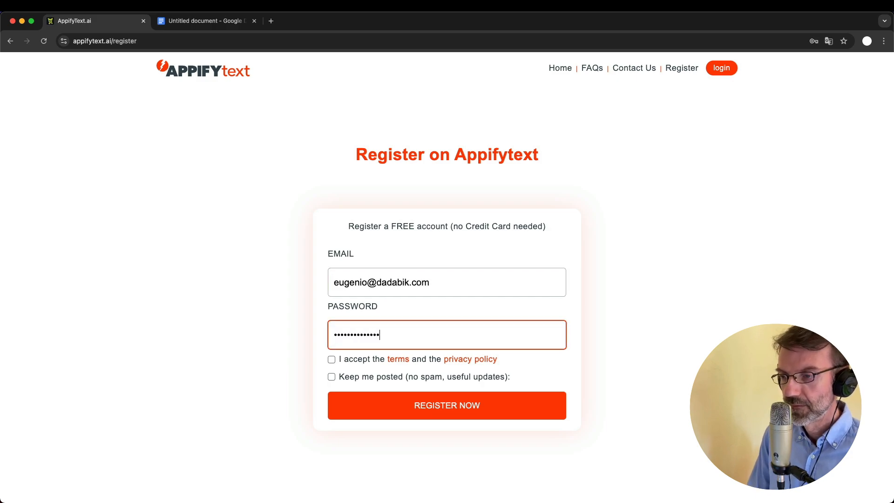
pyautogui.click(331, 360)
pyautogui.click(332, 378)
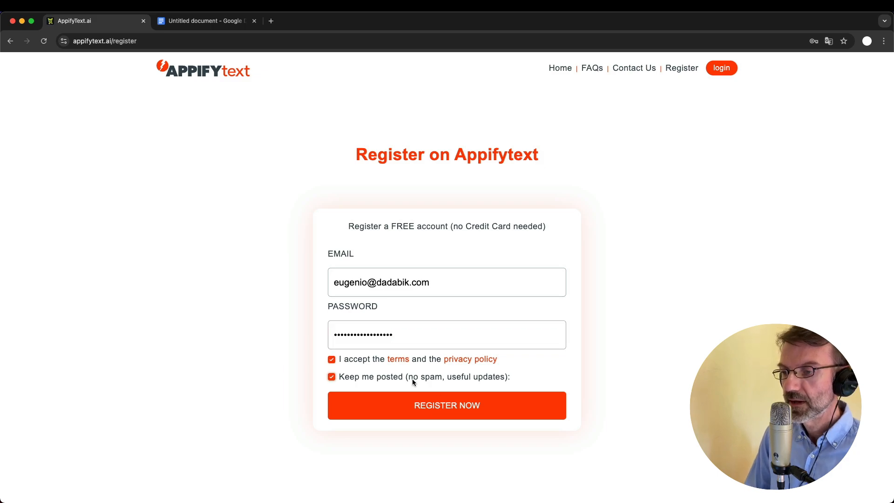
pyautogui.click(460, 406)
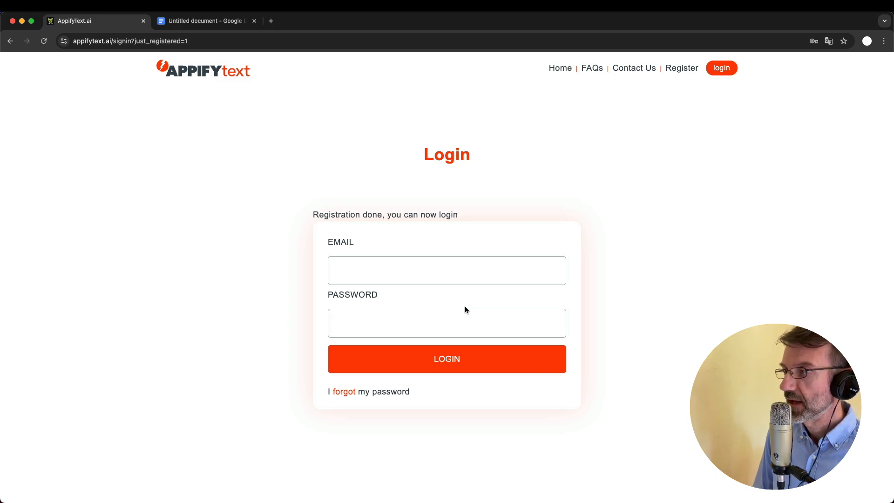
# Sign in with the newly registered account e-mail and password
pyautogui.click(375, 269)
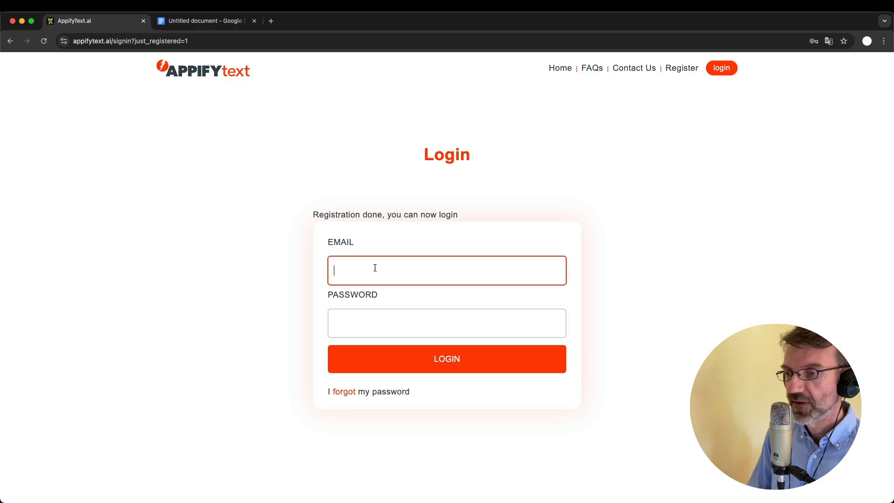
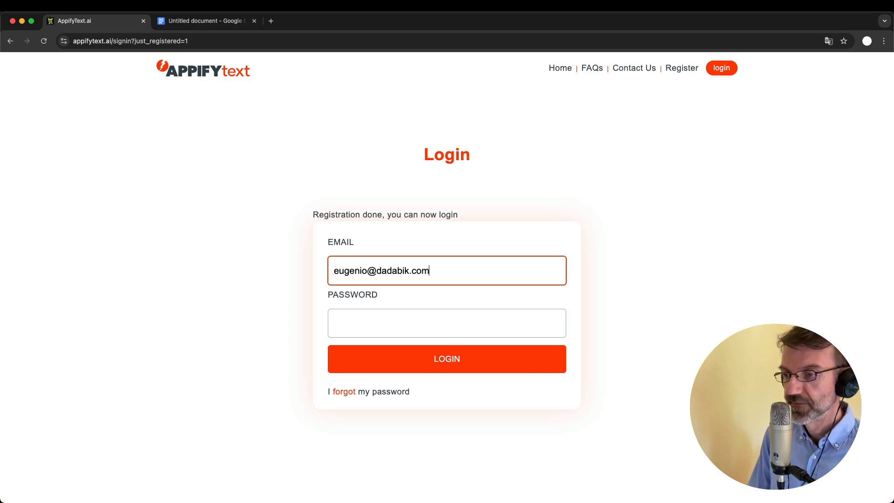
pyautogui.press('Tab')
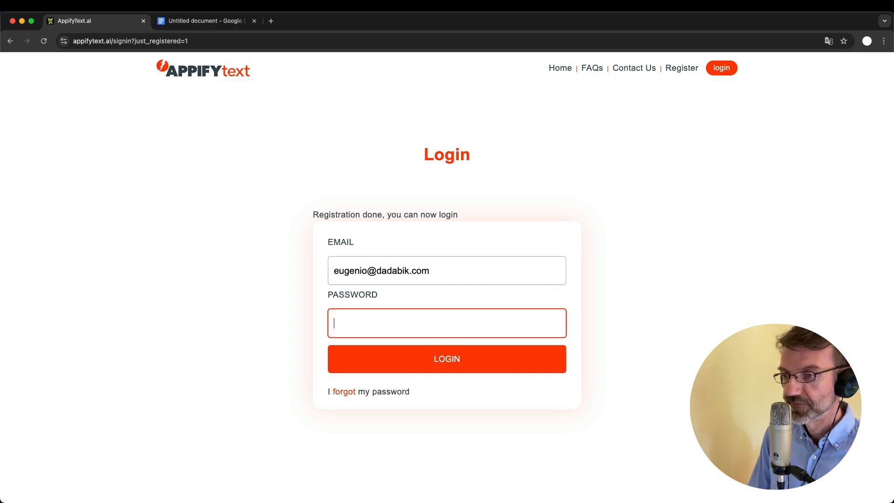
pyautogui.write('••••••••••••')
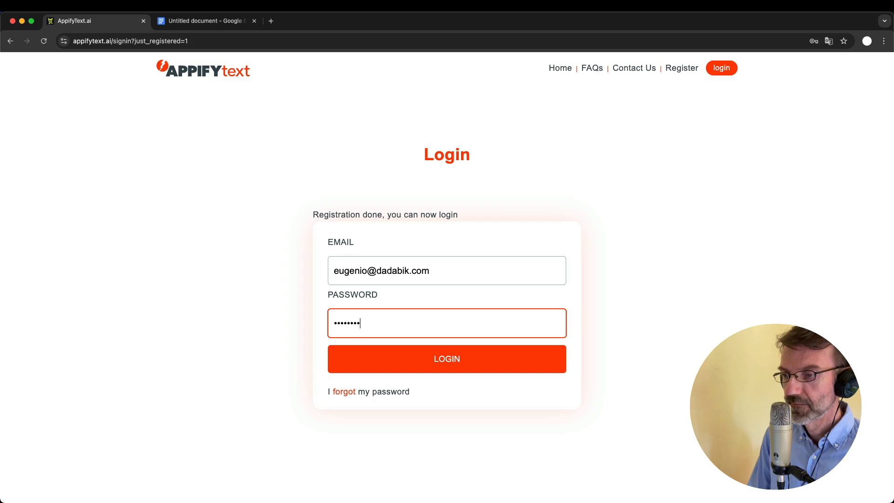
pyautogui.write('••••••')
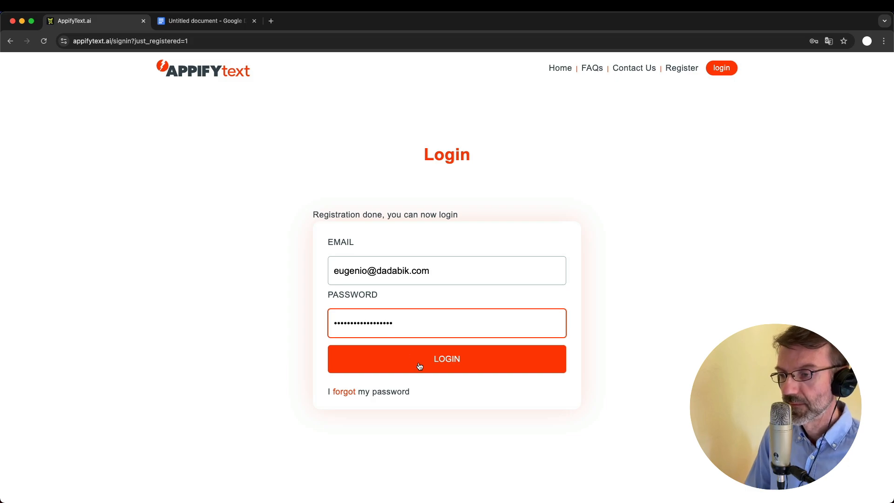
pyautogui.click(421, 364)
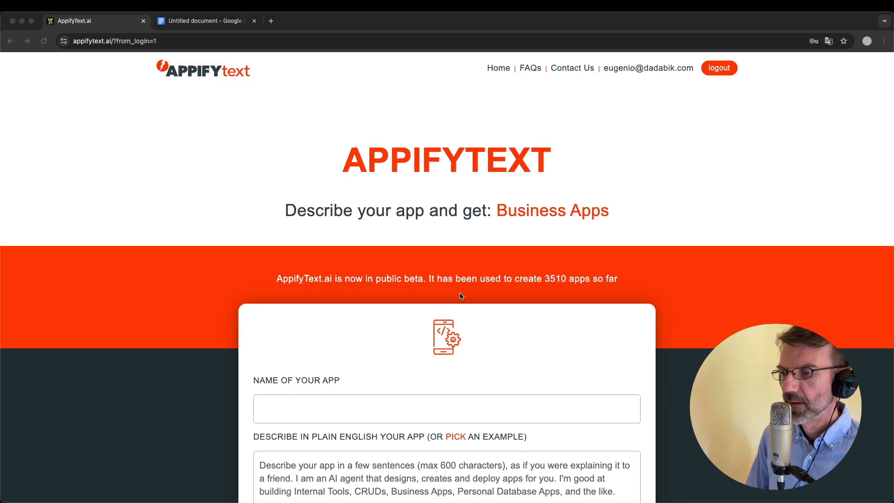
pyautogui.scroll(-2, 459, 293)
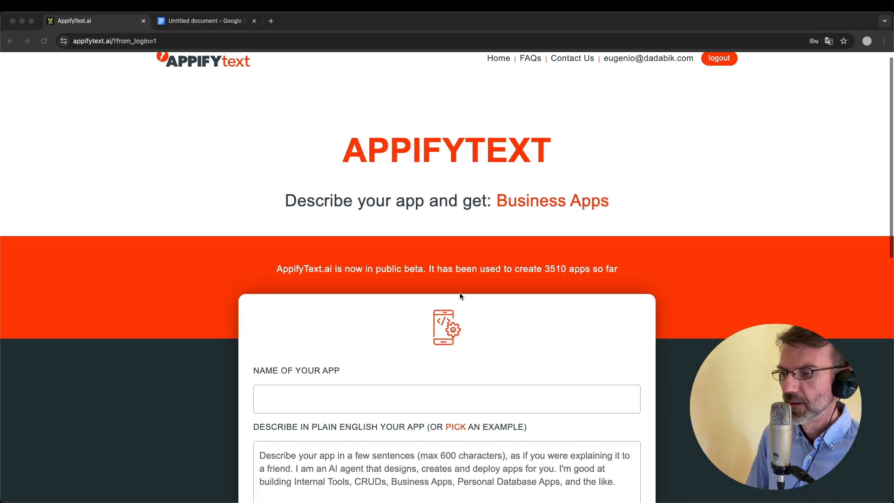
pyautogui.scroll(2, 460, 295)
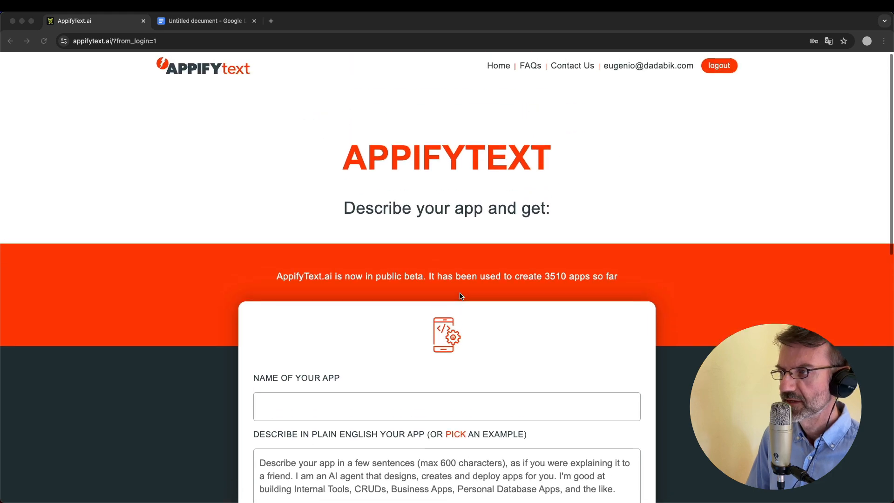
pyautogui.scroll(-5, 461, 296)
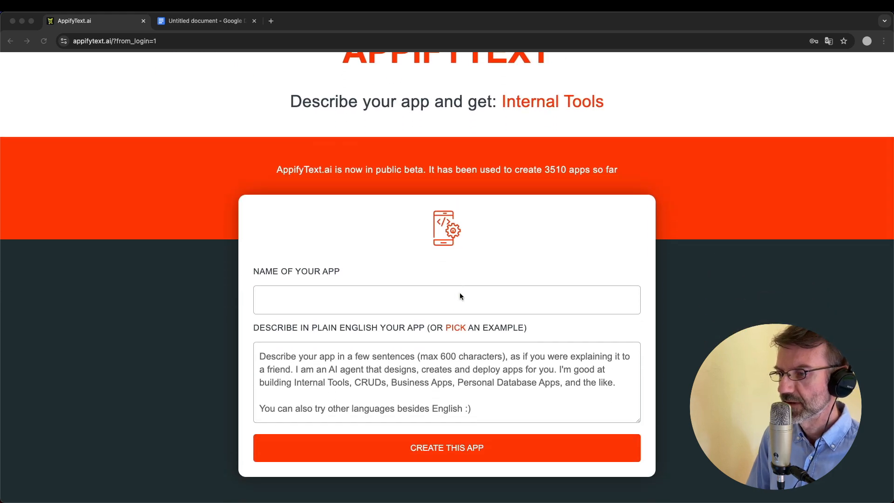
pyautogui.scroll(-6, 459, 296)
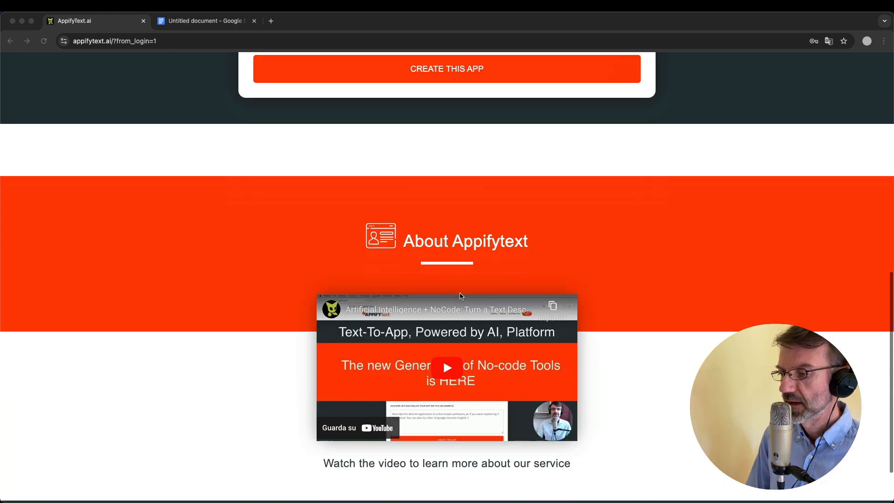
pyautogui.scroll(4, 460, 296)
pyautogui.scroll(4, 460, 292)
pyautogui.click(394, 316)
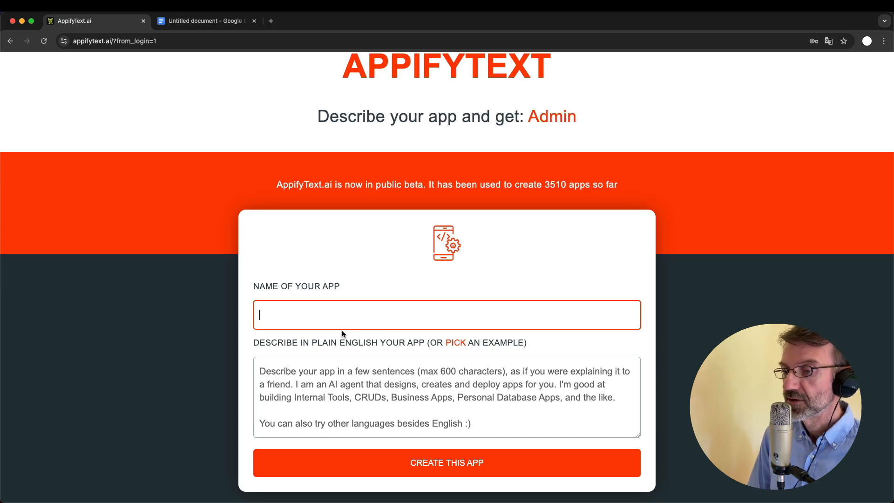
pyautogui.scroll(-1, 342, 331)
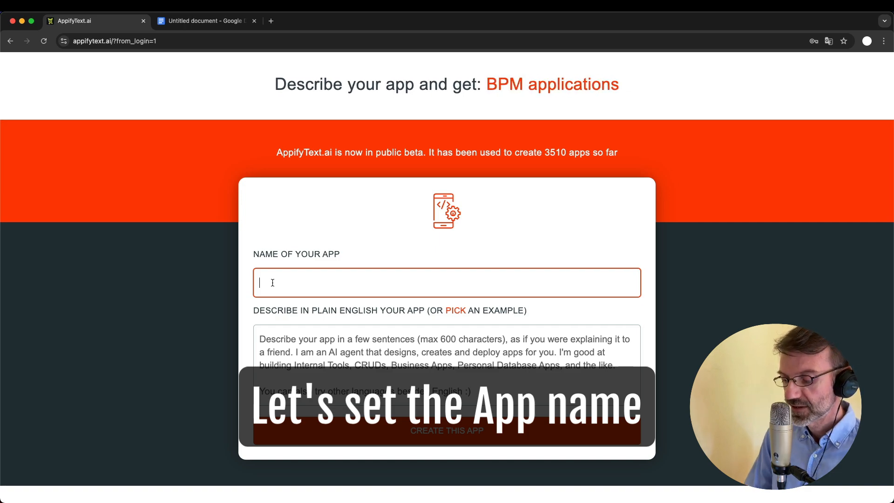
# Enter 'Dante High School App' as the app name, correcting the typo
pyautogui.write('Dante')
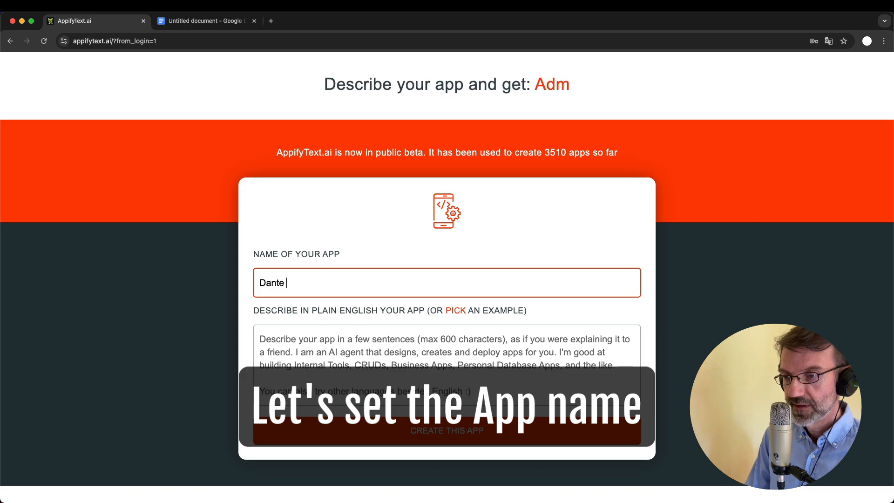
pyautogui.write(' High Wo')
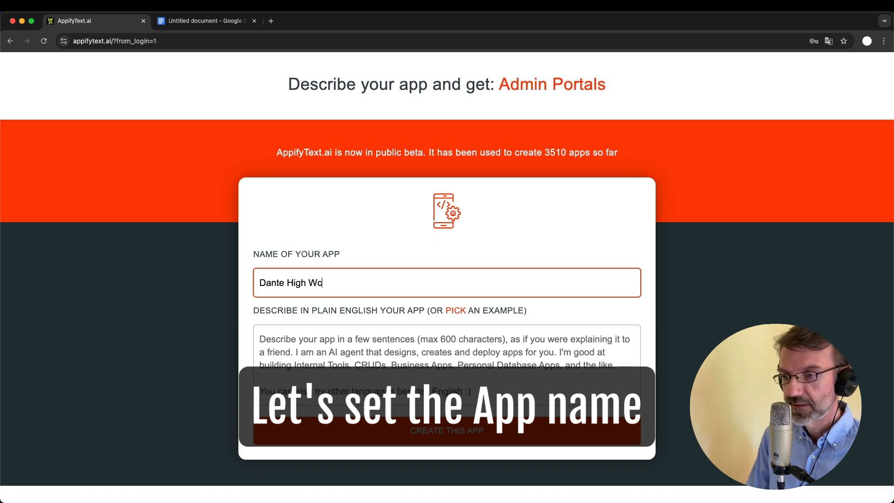
pyautogui.press('BackSpace')
pyautogui.press('BackSpace')
pyautogui.write('School App')
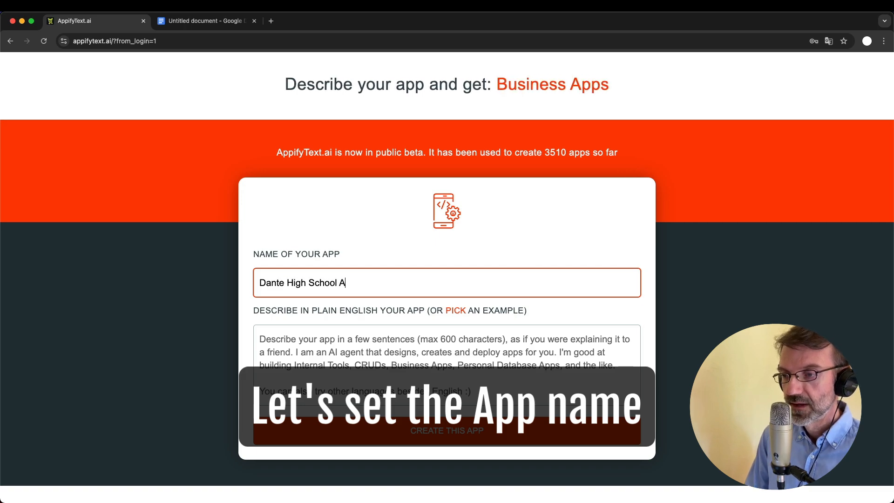
pyautogui.click(331, 359)
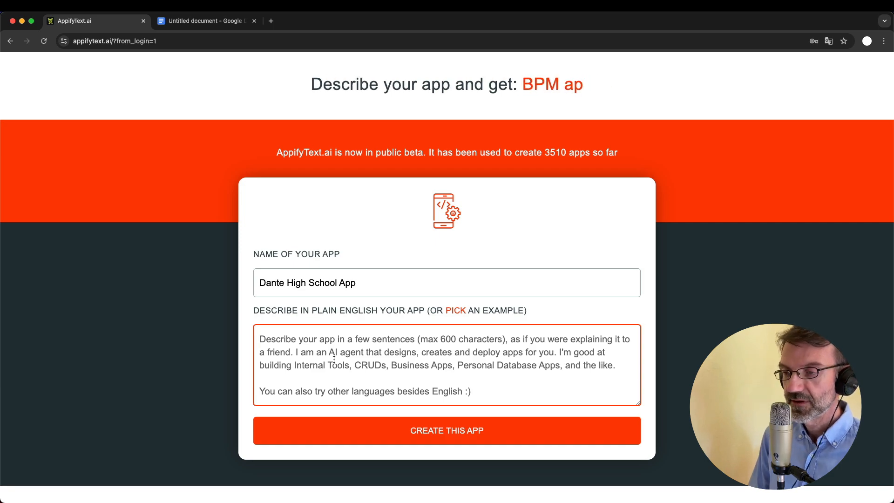
# Type the description 'Create a school Management system.' and start a new line
pyautogui.write('Create a ')
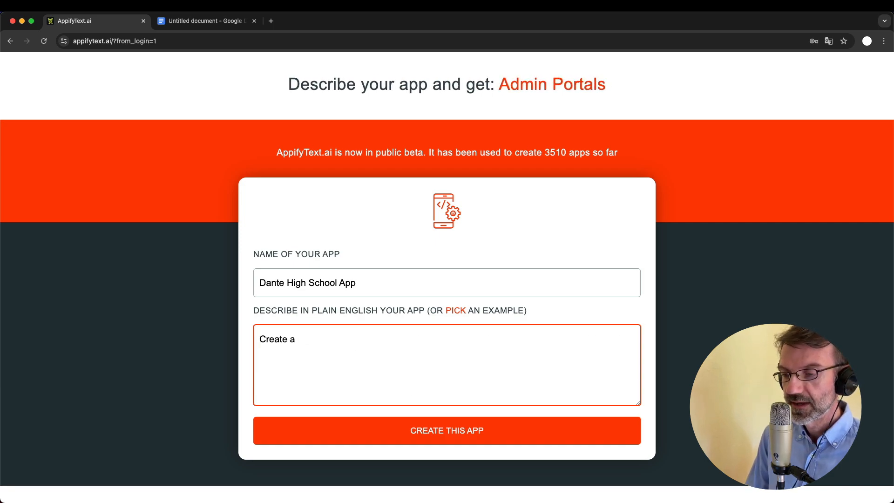
pyautogui.write('school M')
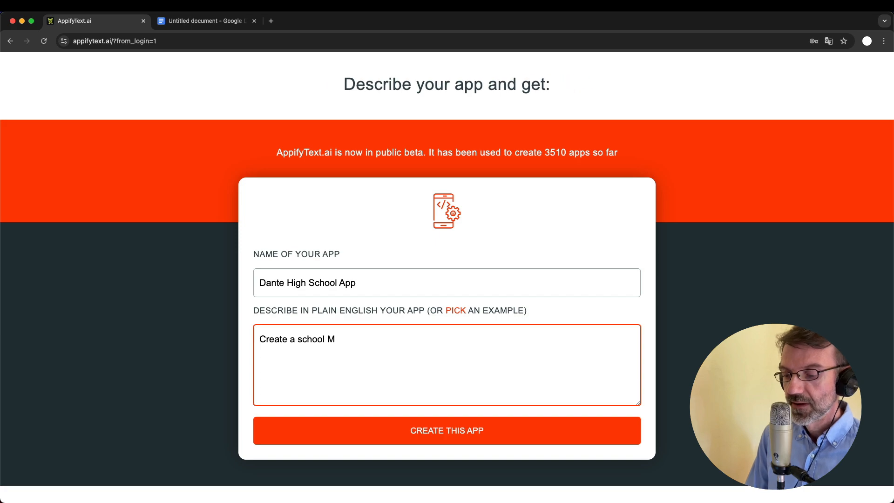
pyautogui.write('anagement syste')
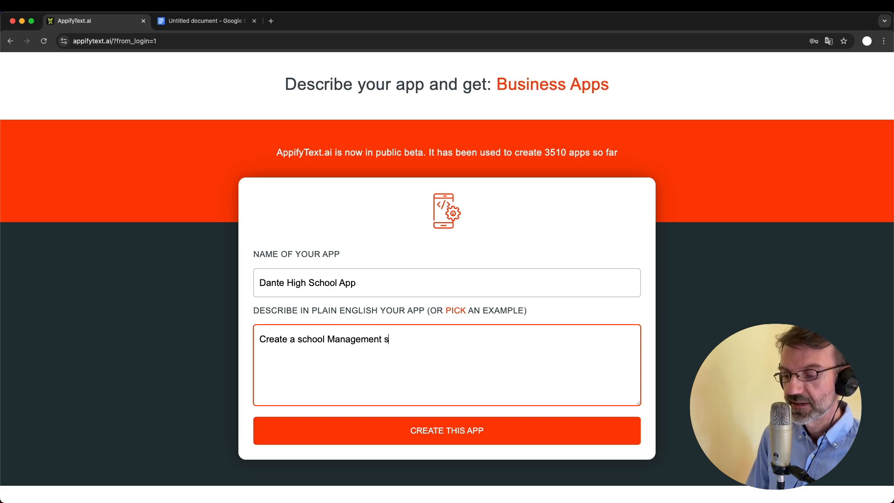
pyautogui.press('BackSpace')
pyautogui.press('BackSpace')
pyautogui.press('BackSpace')
pyautogui.write('ystem.')
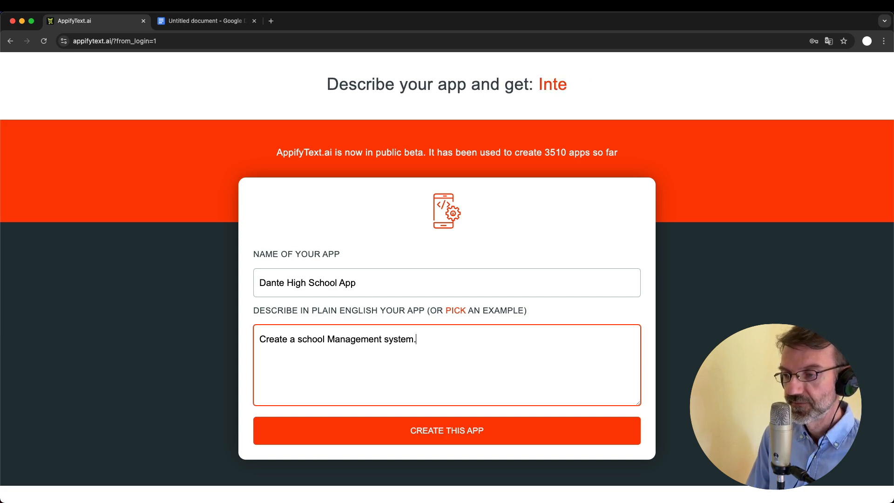
pyautogui.press('Return')
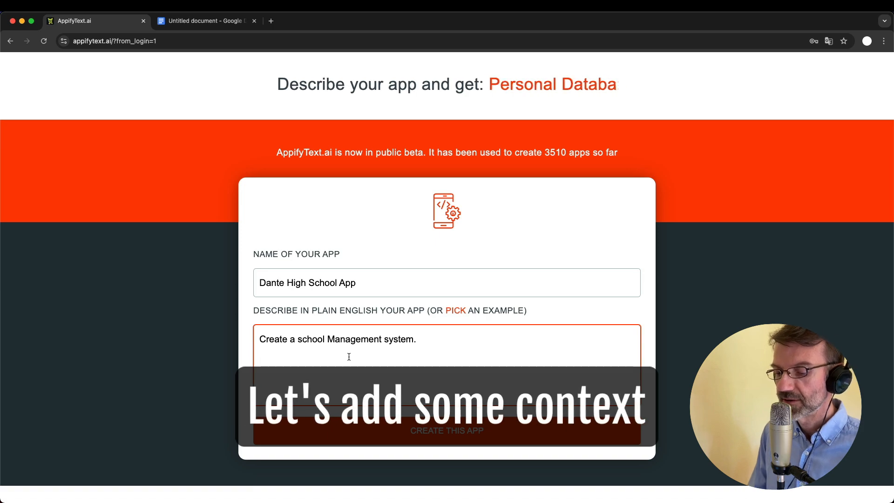
# Add that it's an internal high-school tool tracking teachers, students, classes and their grades
pyautogui.press('Return')
pyautogui.write('We ')
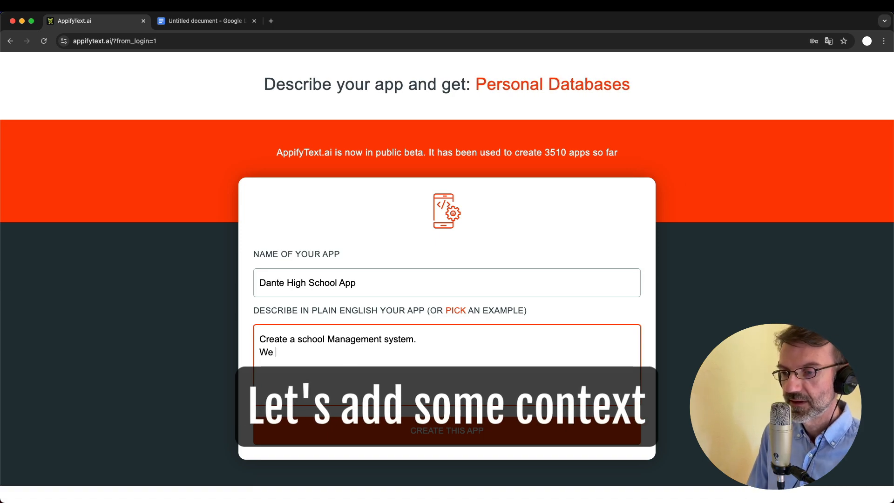
pyautogui.write('use it ')
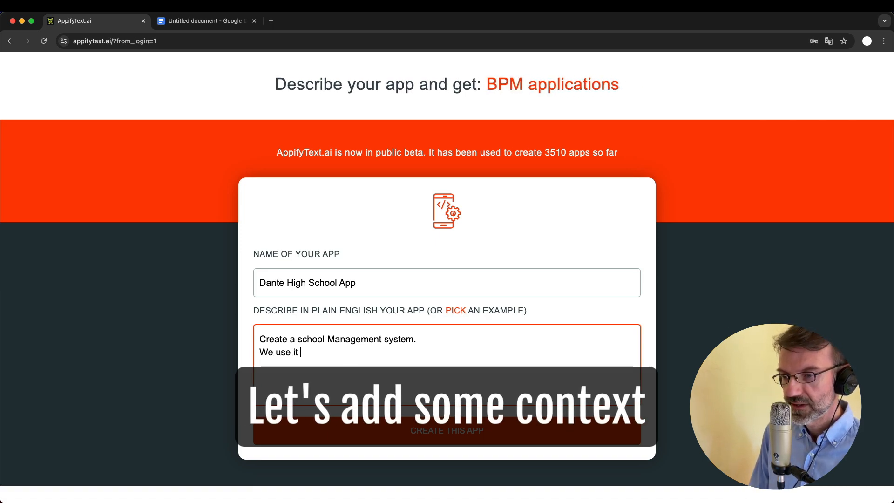
pyautogui.write('as an internal')
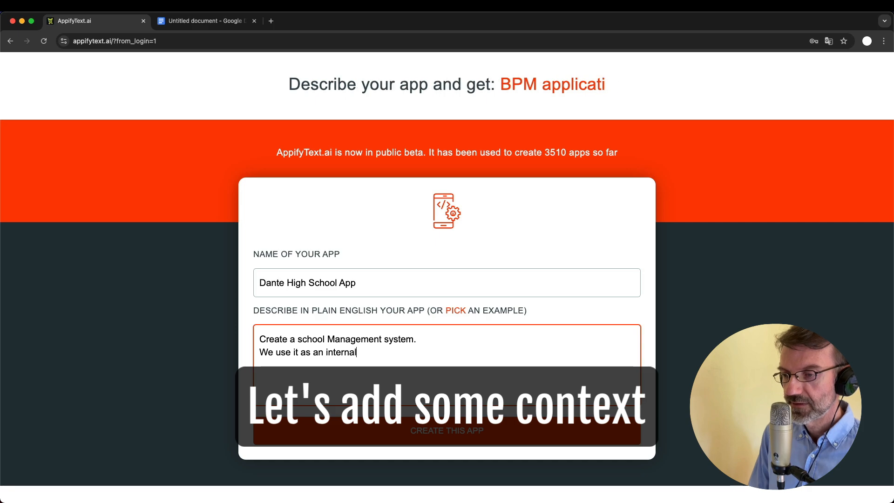
pyautogui.write(' tool for a high')
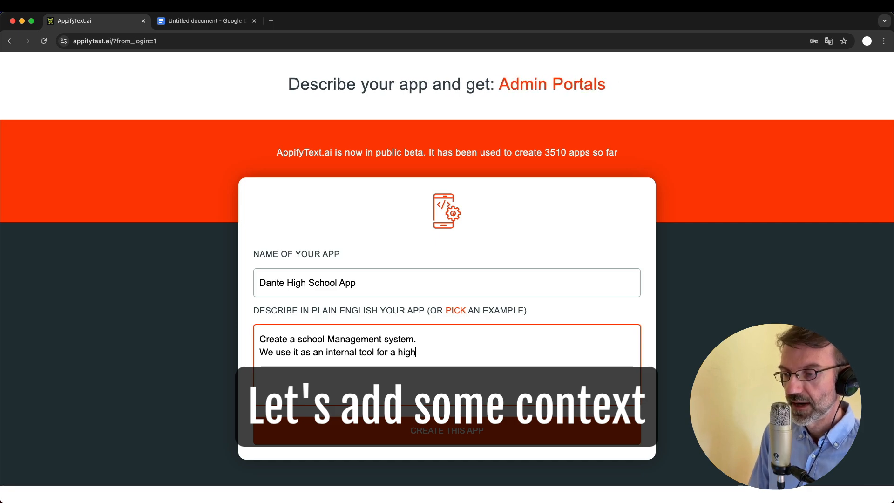
pyautogui.write(' school.')
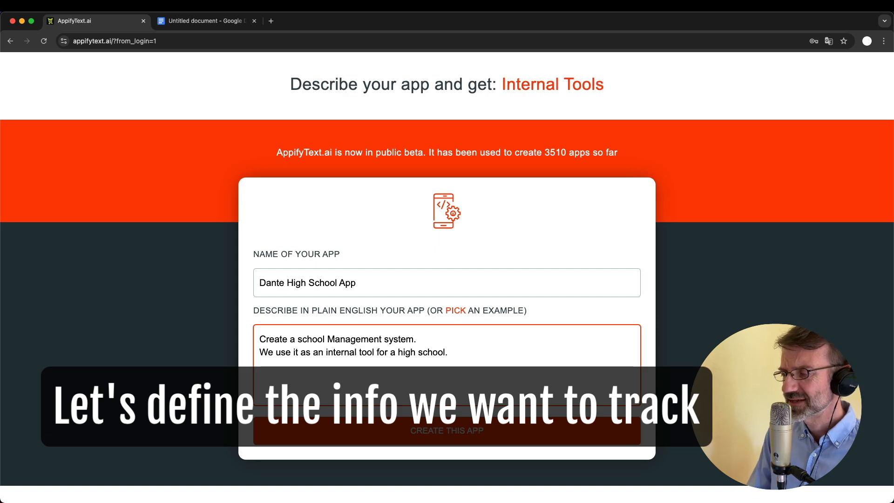
pyautogui.write('The')
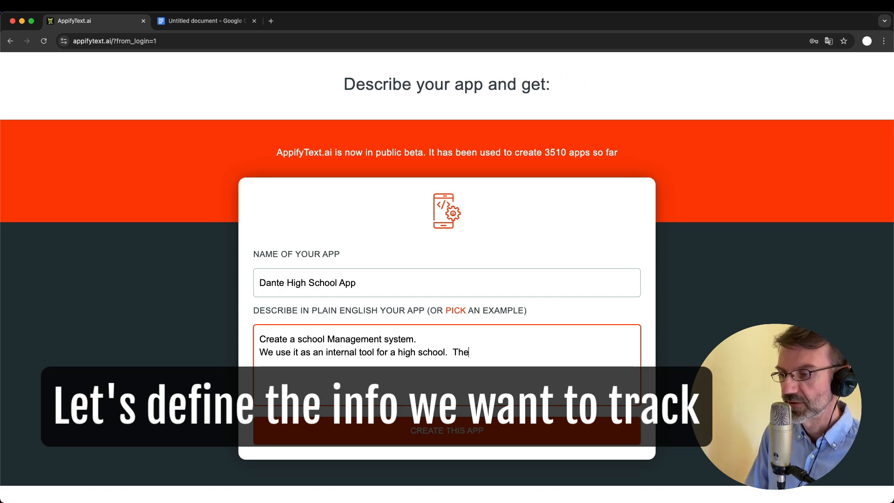
pyautogui.write(' system should k')
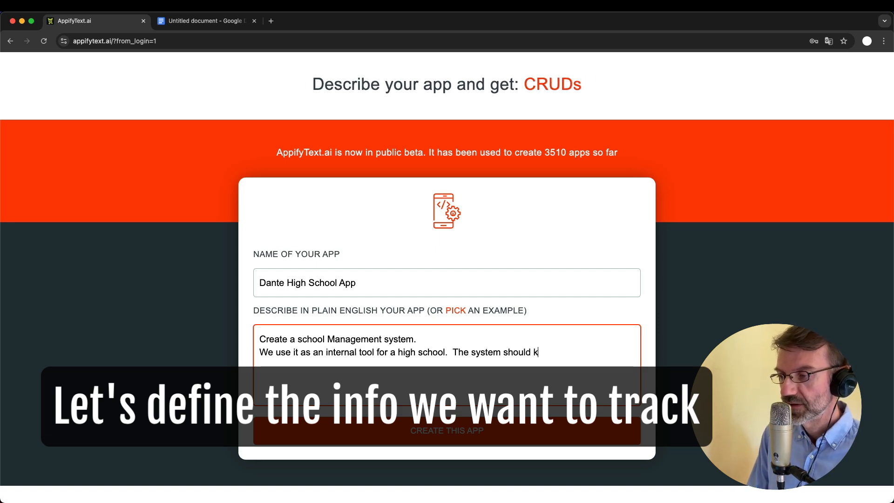
pyautogui.write('eep track of i')
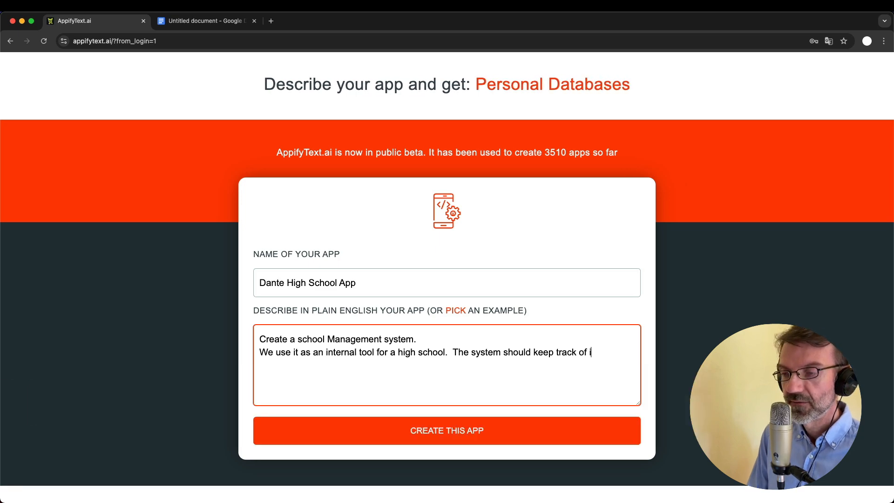
pyautogui.write('nformation about')
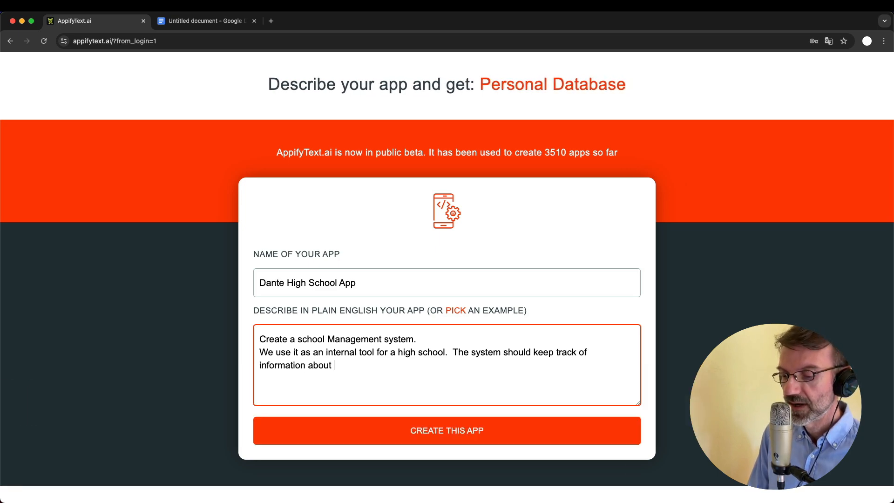
pyautogui.write(' teachers,')
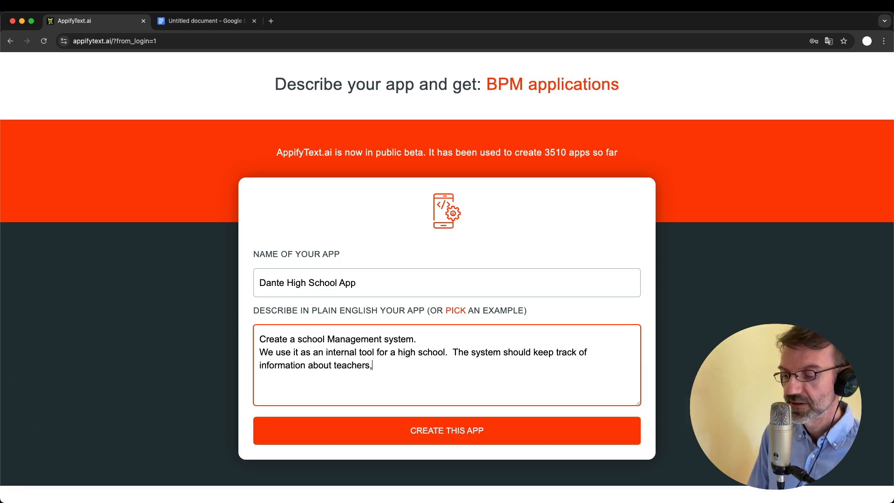
pyautogui.write(' students, and classes')
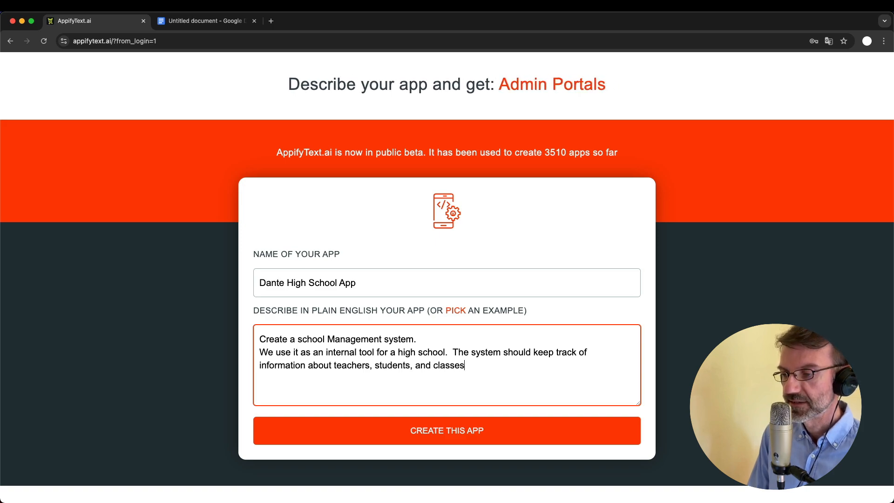
pyautogui.write('. For')
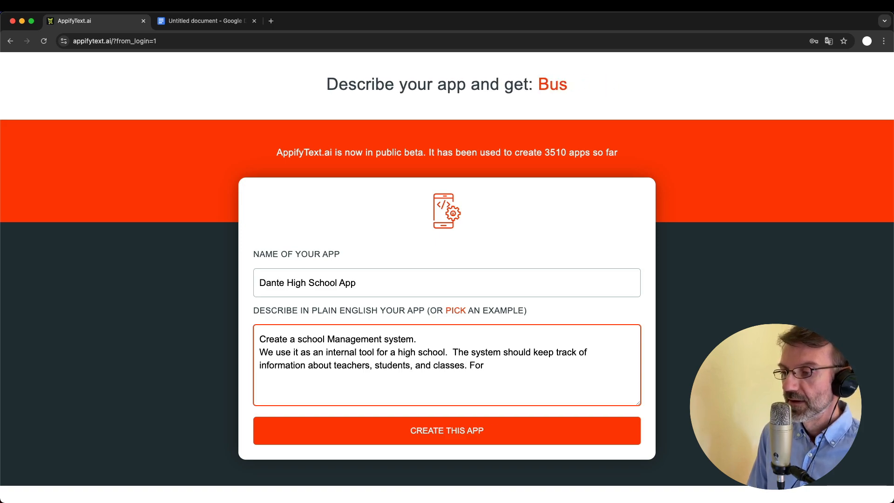
pyautogui.write(' each student')
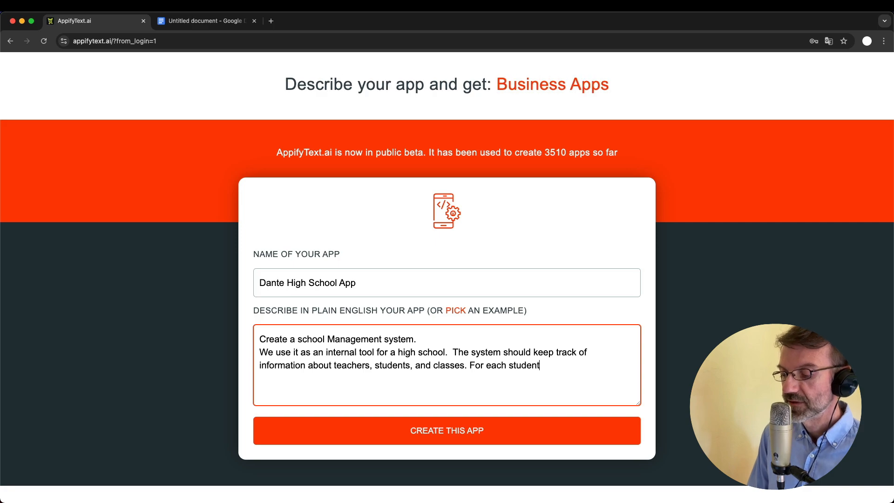
pyautogui.write(',')
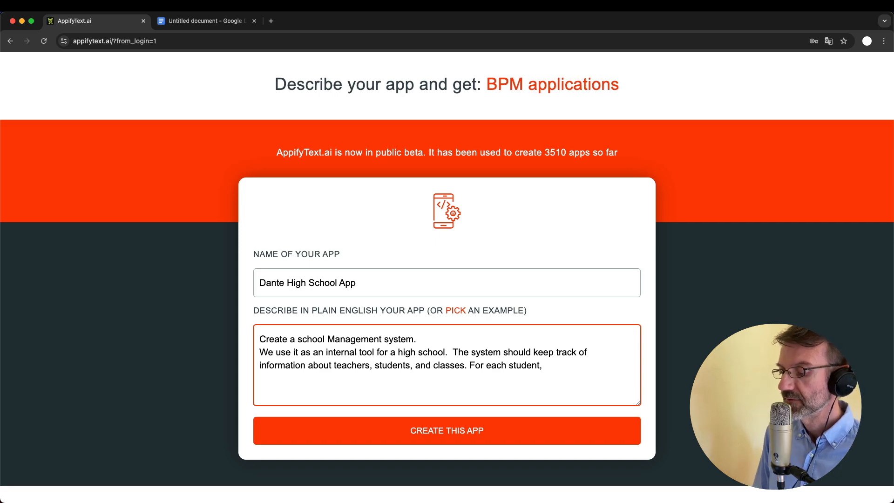
pyautogui.write('the system ')
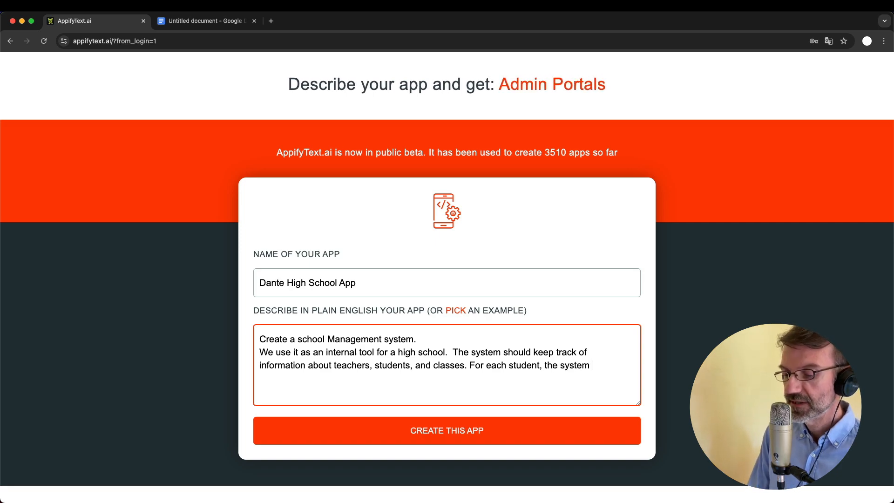
pyautogui.write('should store ')
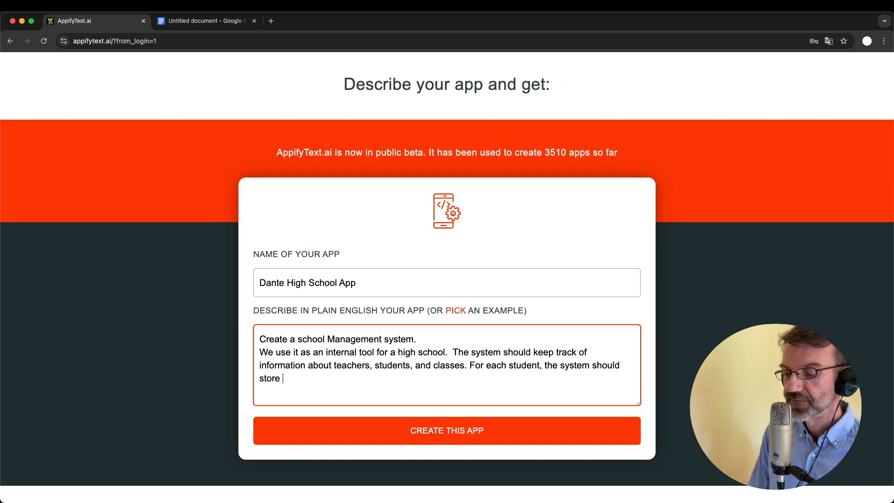
pyautogui.write('theri')
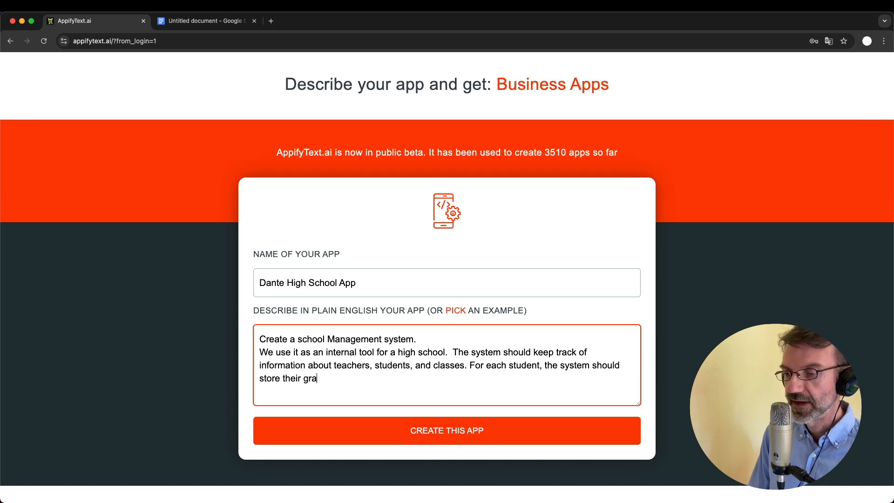
pyautogui.write(' grades on a')
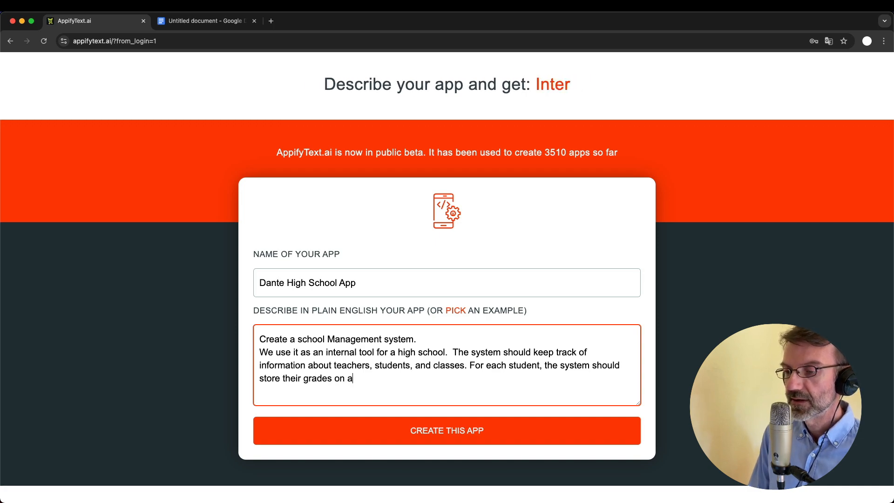
pyautogui.write('ssigne')
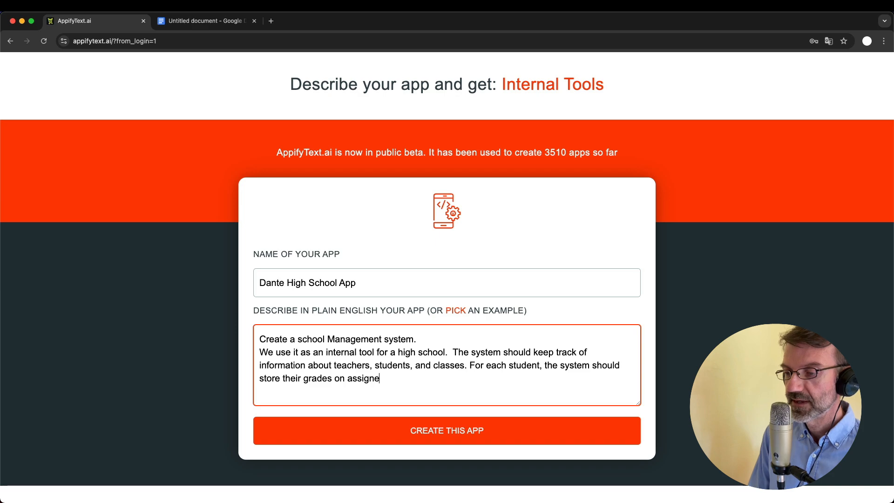
pyautogui.press('BackSpace')
pyautogui.write('ments and ex')
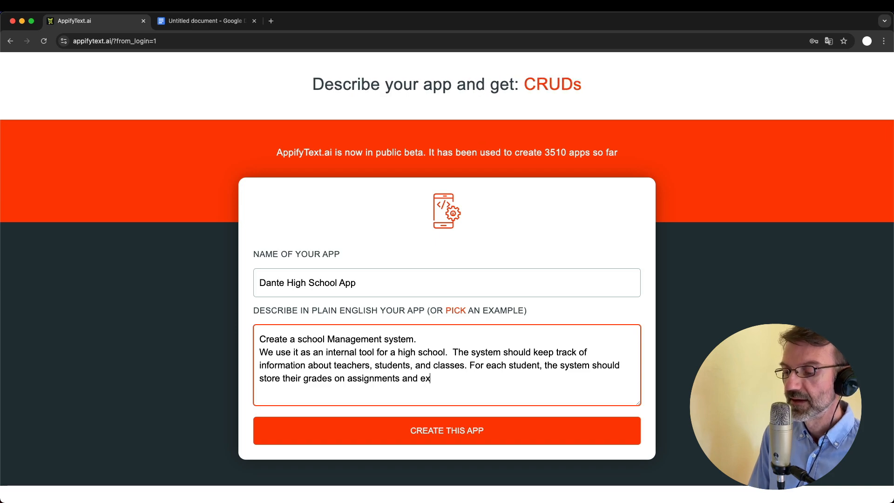
pyautogui.write('ams.')
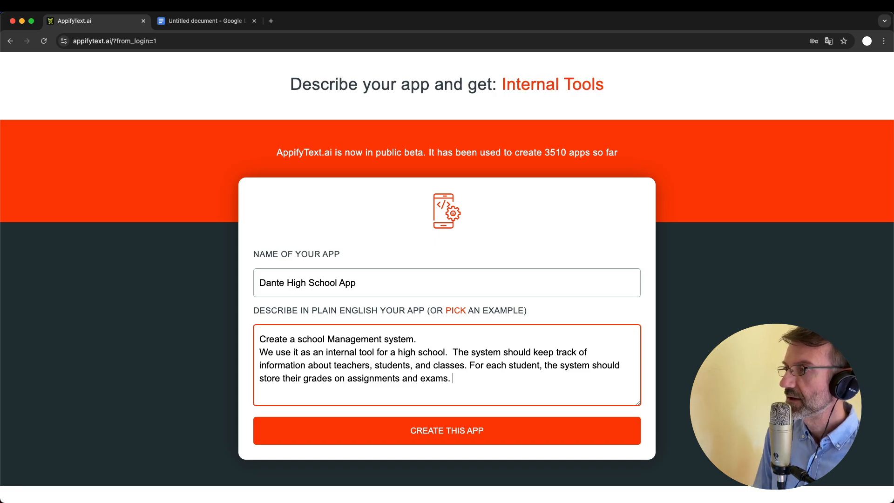
# Add 'We also need to know if a student attended a specific class on a specific day.'
pyautogui.write('W')
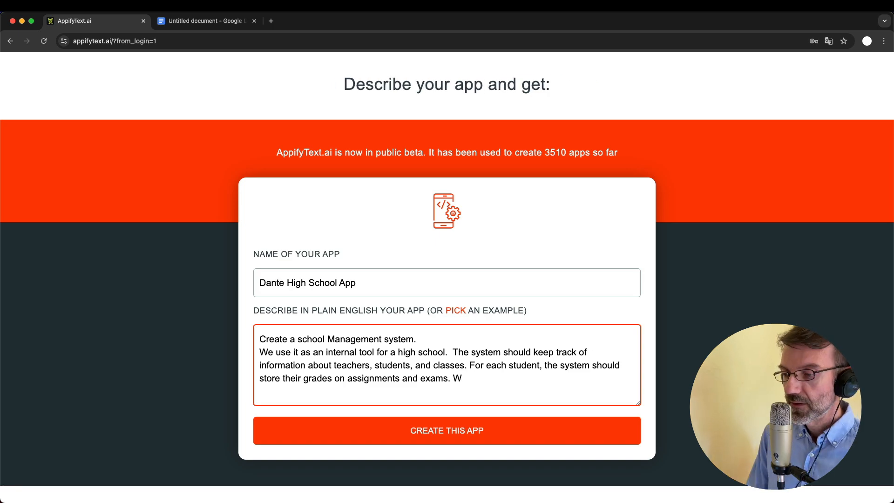
pyautogui.write('e also,')
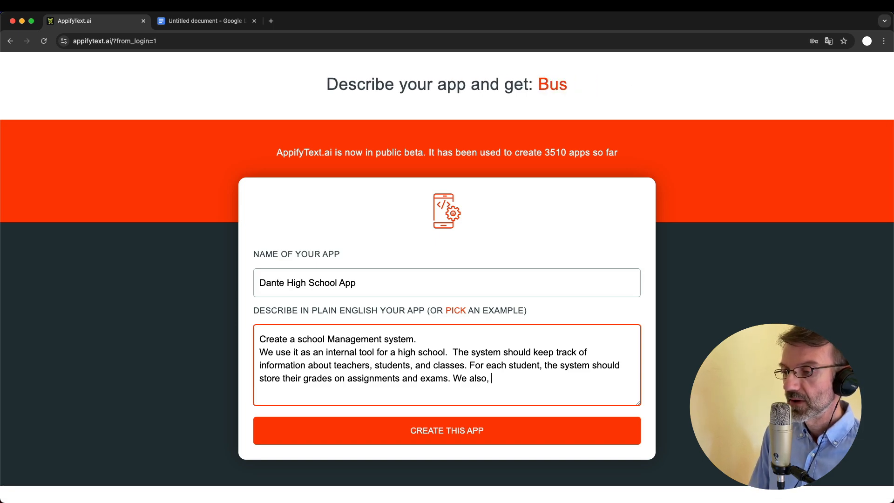
pyautogui.press('BackSpace')
pyautogui.press('BackSpace')
pyautogui.write('need to')
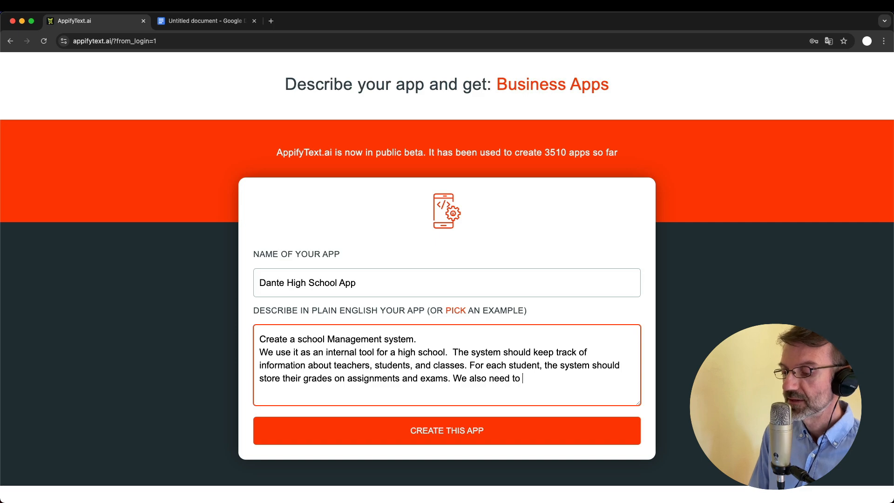
pyautogui.write('know if a st')
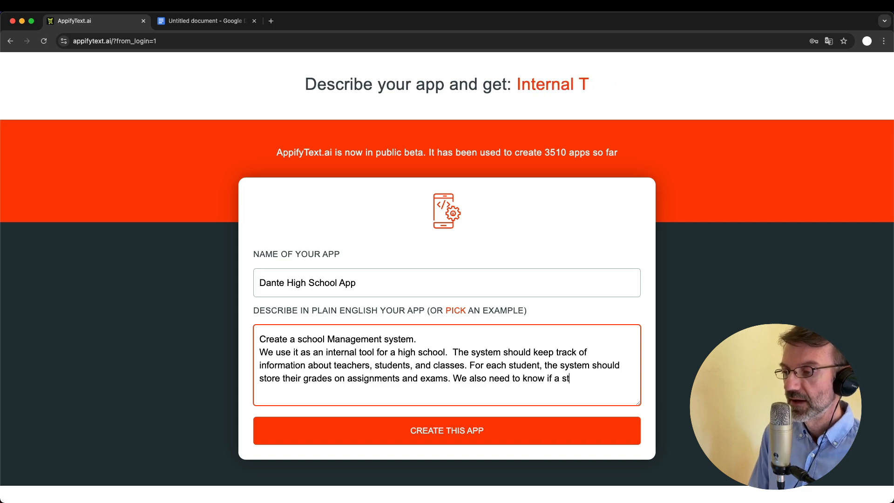
pyautogui.write('udent attened')
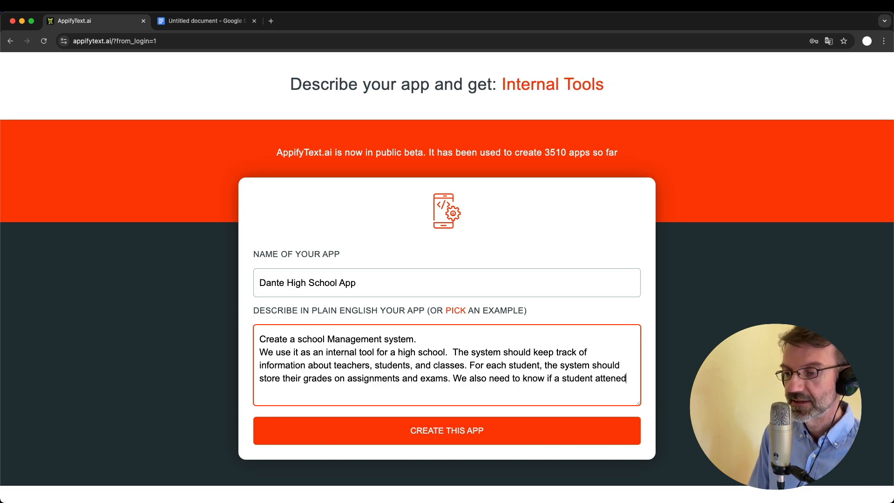
pyautogui.press('BackSpace')
pyautogui.press('BackSpace')
pyautogui.write('ded')
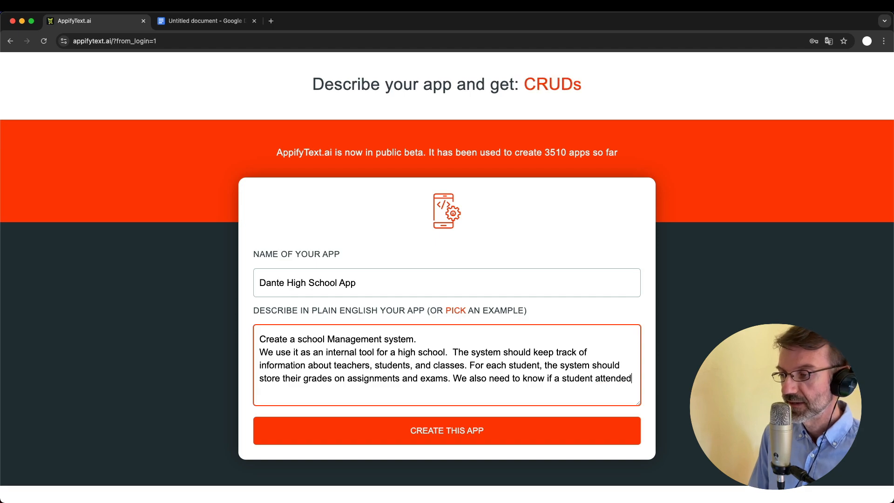
pyautogui.write(' a specific ')
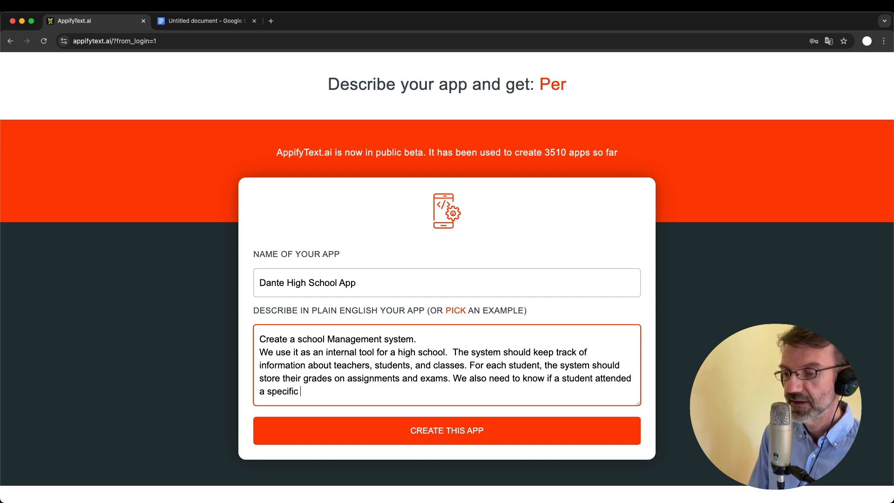
pyautogui.write('class on a spe')
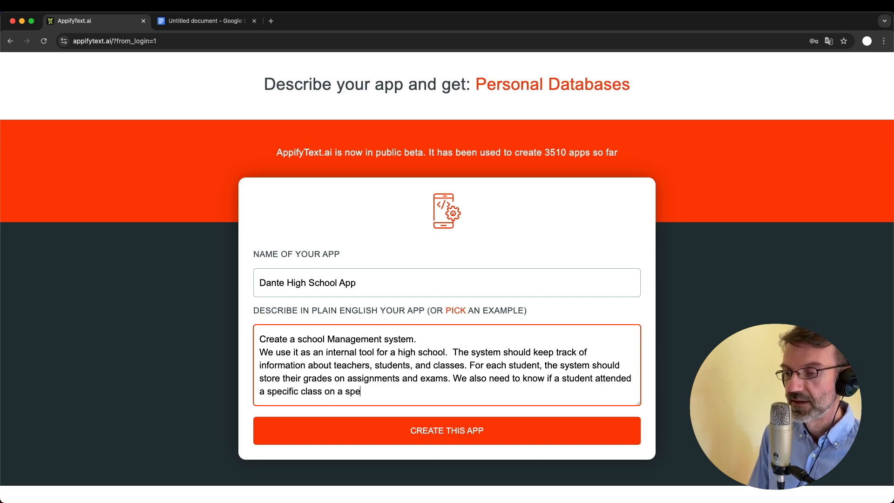
pyautogui.write('cific d')
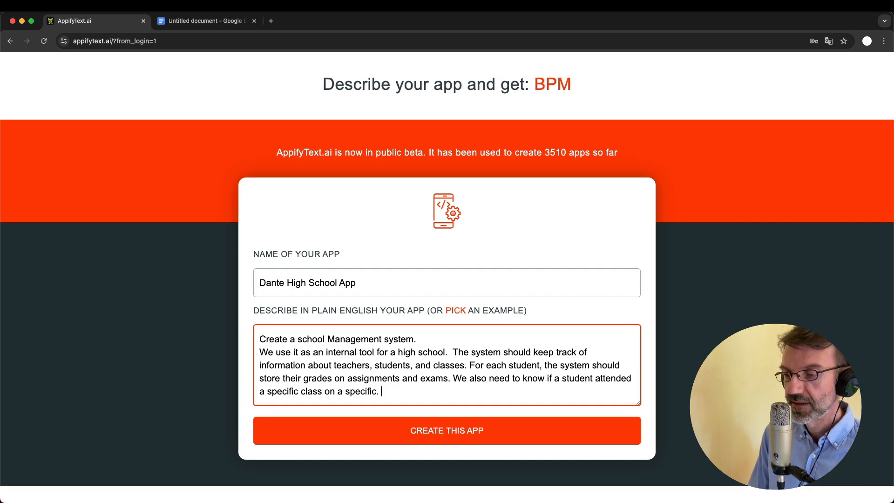
pyautogui.write('ay.')
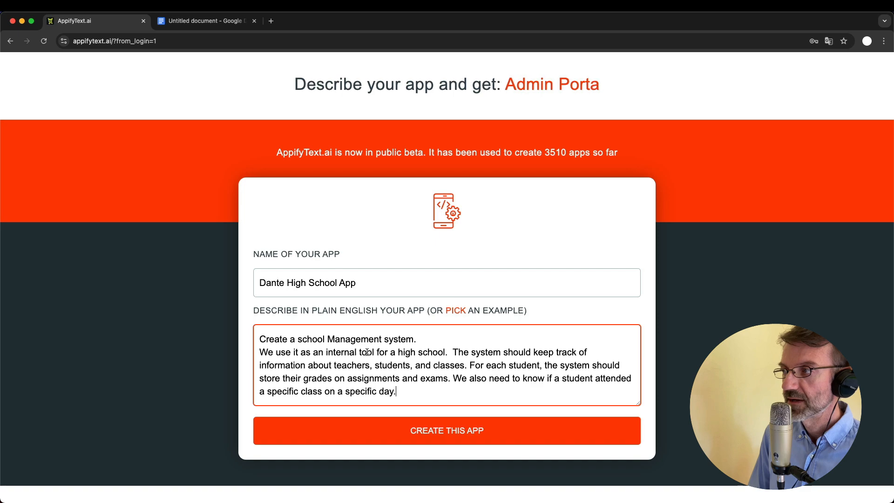
pyautogui.scroll(-1, 367, 353)
# Submit the description with CREATE THIS APP and wait for the DONE message
pyautogui.click(451, 420)
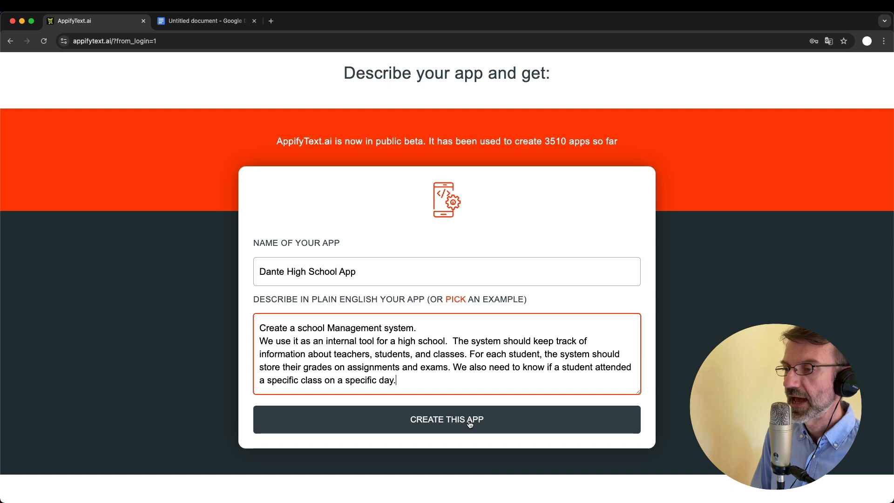
pyautogui.click(471, 420)
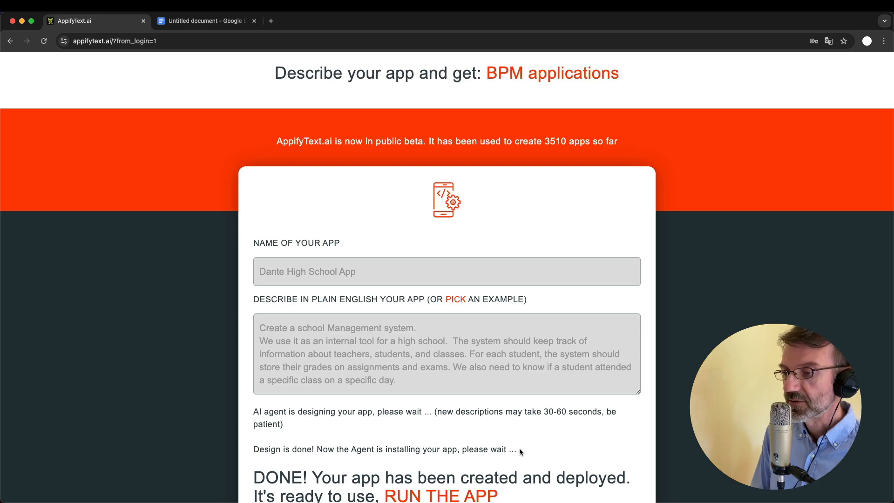
pyautogui.scroll(-2, 519, 450)
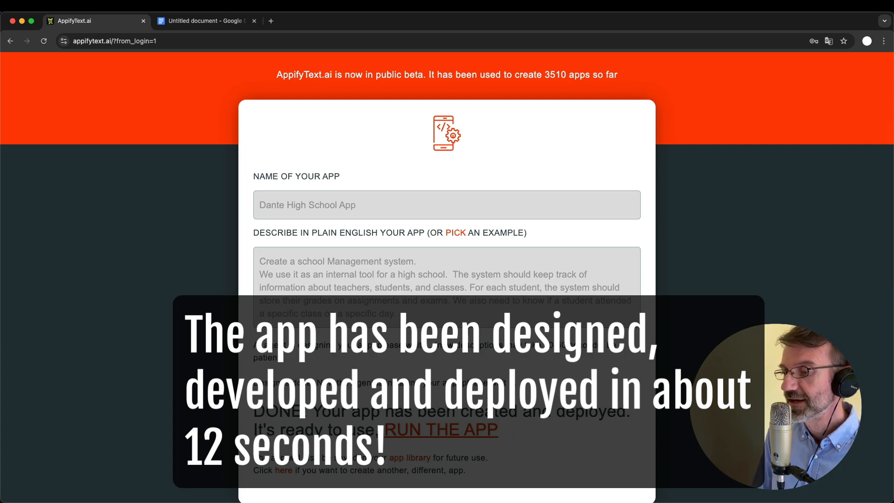
pyautogui.scroll(-1, 456, 393)
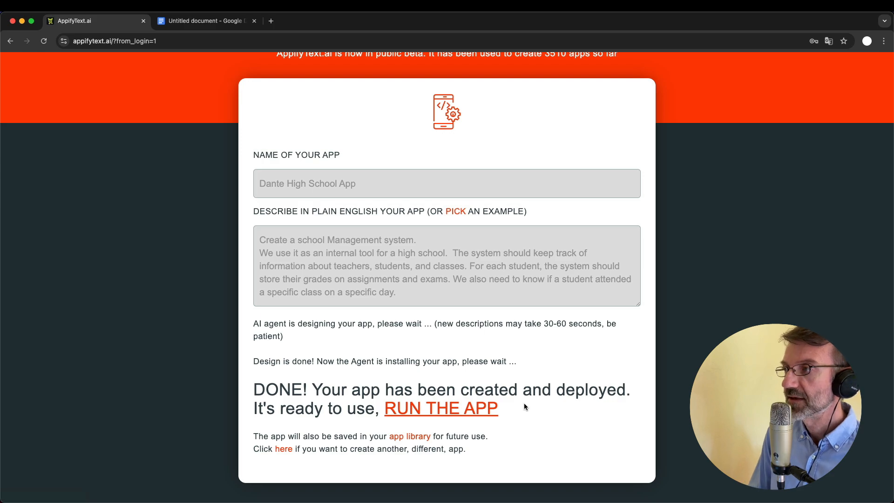
# Launch the generated Dante High School App in a new tab via RUN THE APP
pyautogui.click(452, 414)
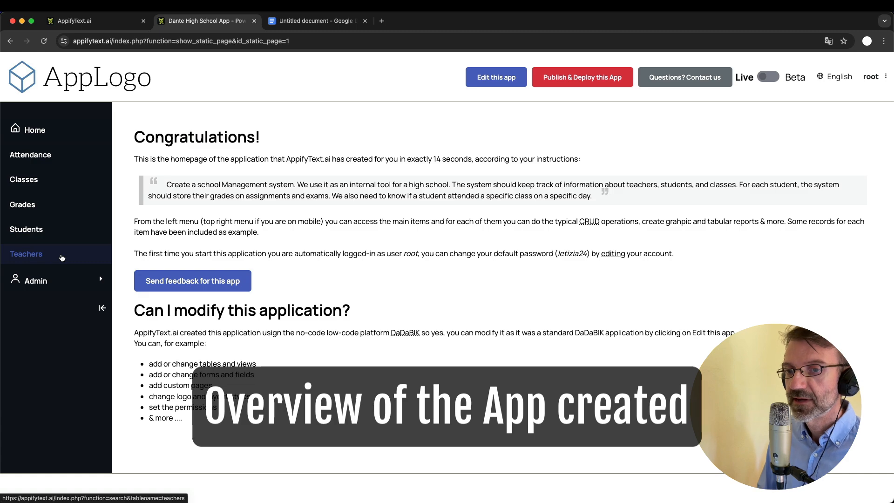
# Browse the Teachers, Students, Classes, Grades and Attendance tables, ending on Classes
pyautogui.click(39, 256)
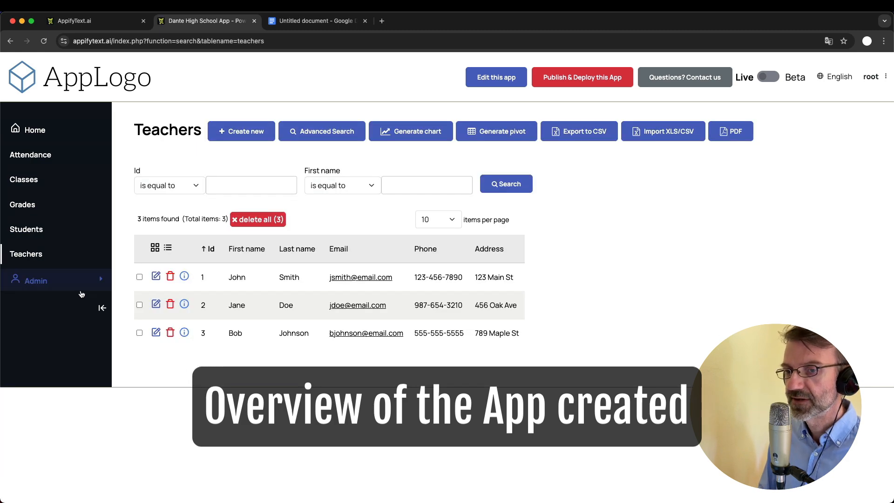
pyautogui.click(37, 233)
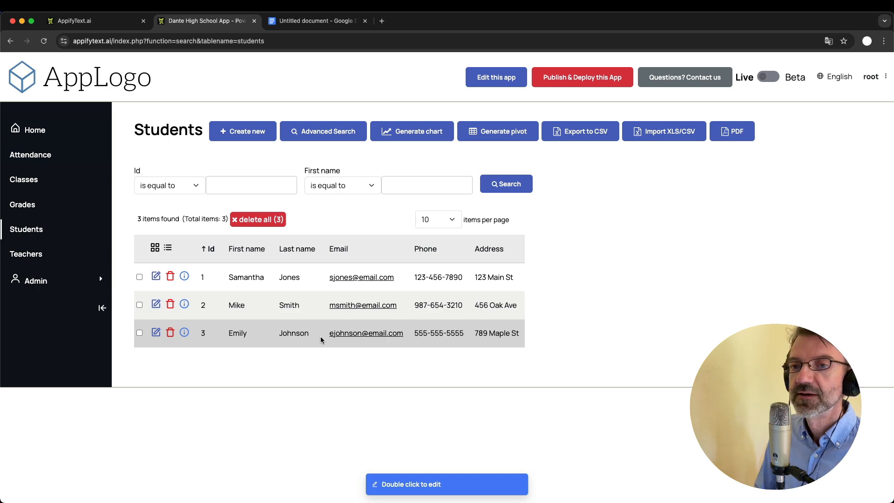
pyautogui.click(41, 180)
pyautogui.click(36, 214)
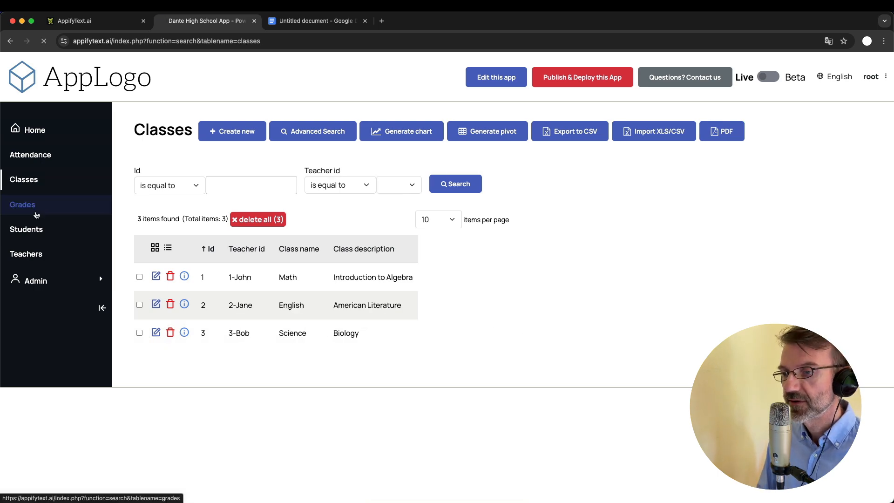
pyautogui.click(49, 160)
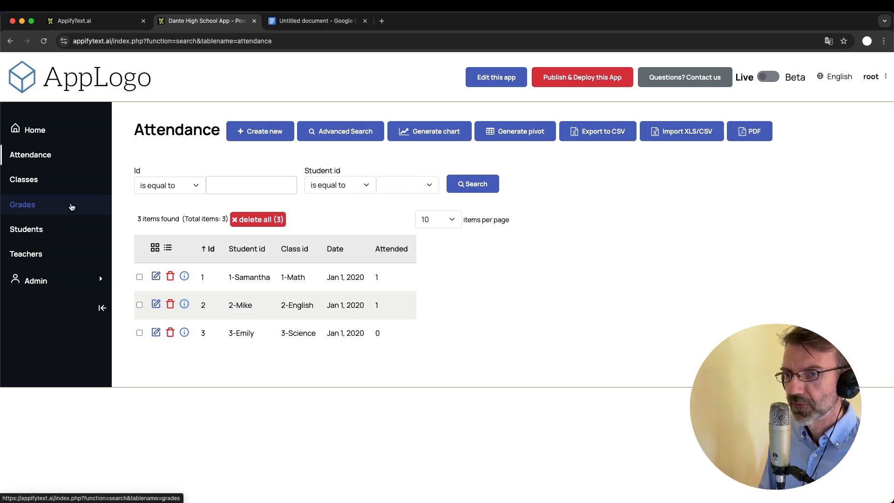
pyautogui.click(41, 180)
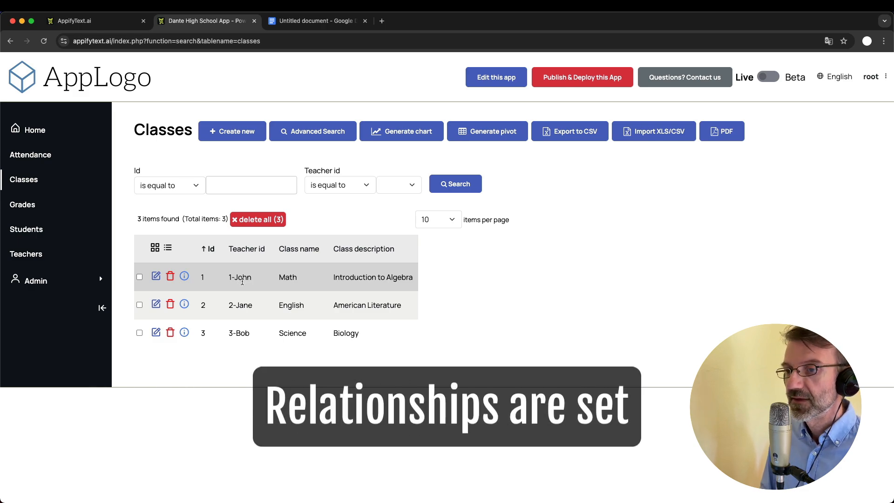
# Check class 1 Math's teacher options without saving, then switch to the Grades table
pyautogui.click(37, 256)
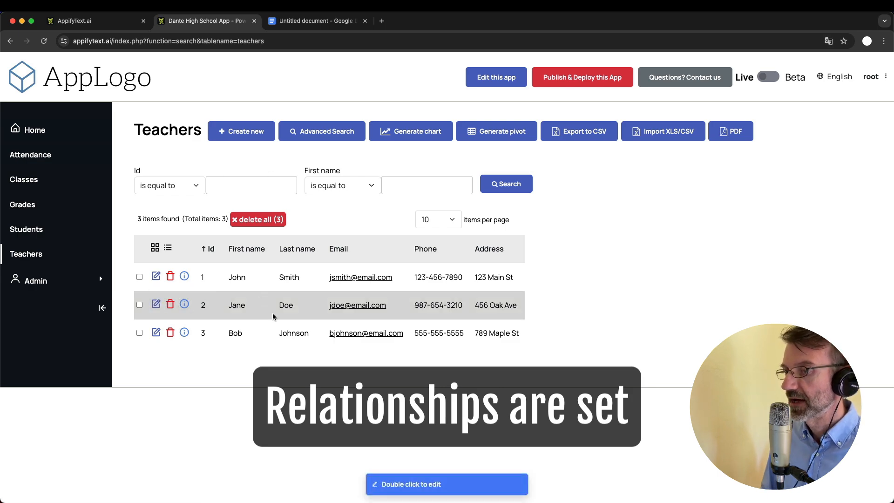
pyautogui.click(33, 183)
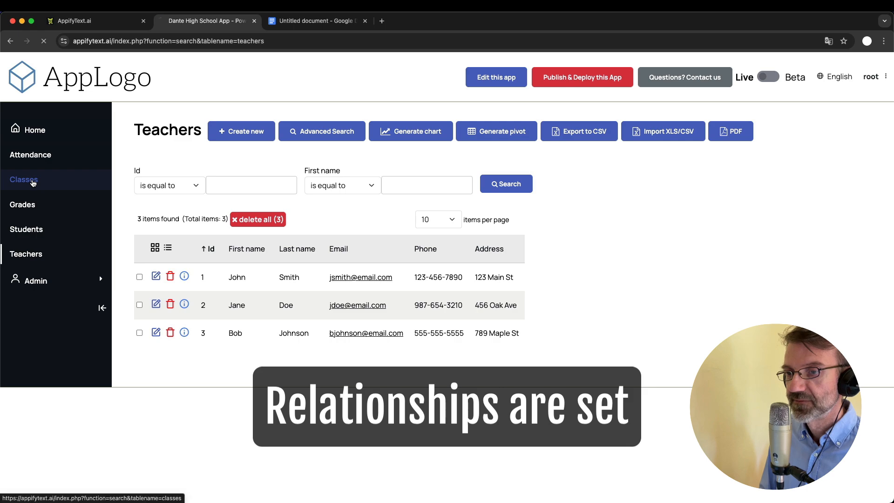
pyautogui.click(156, 277)
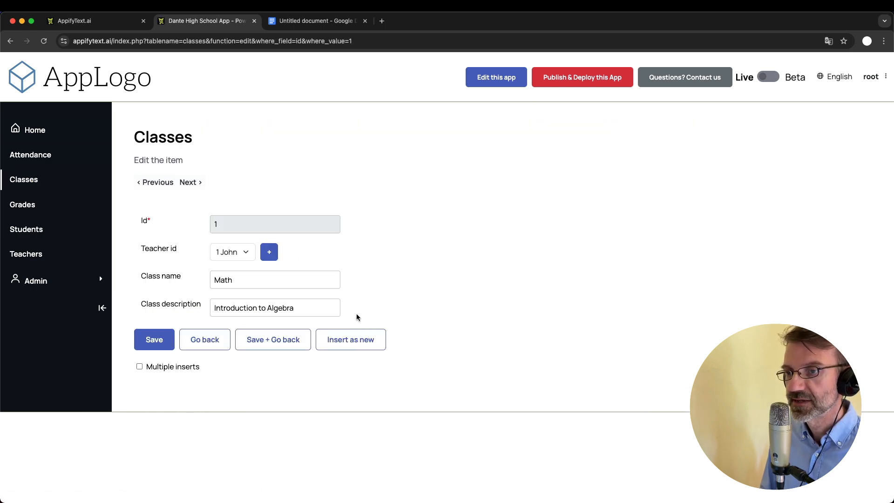
pyautogui.click(237, 254)
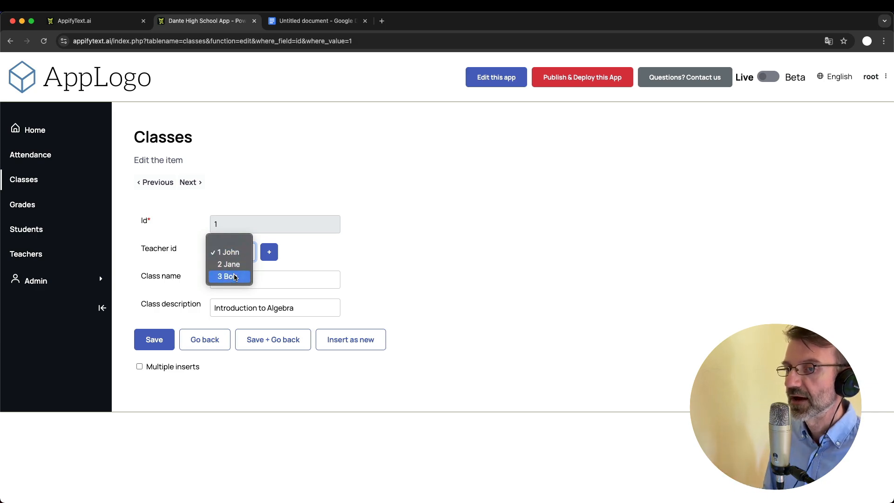
pyautogui.click(400, 263)
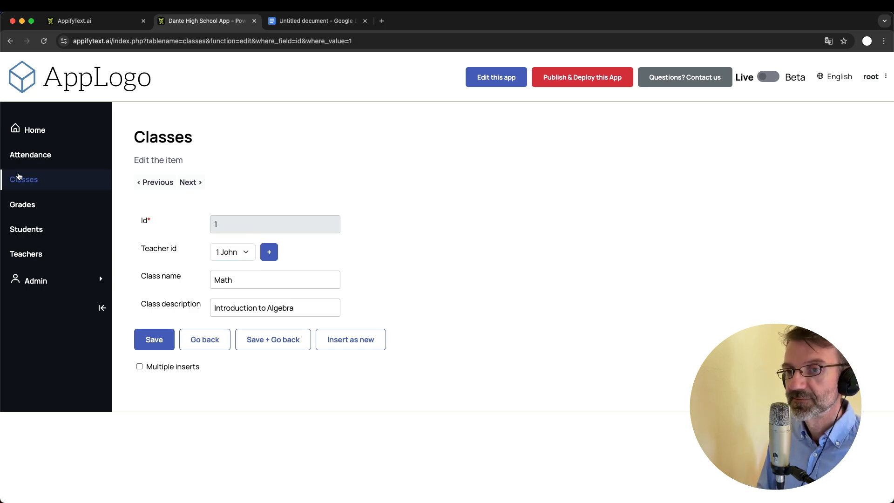
pyautogui.click(33, 180)
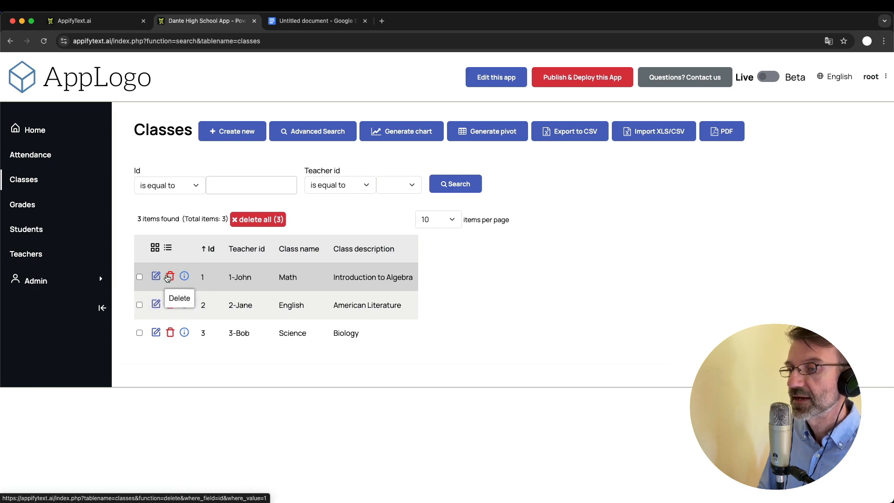
pyautogui.click(29, 208)
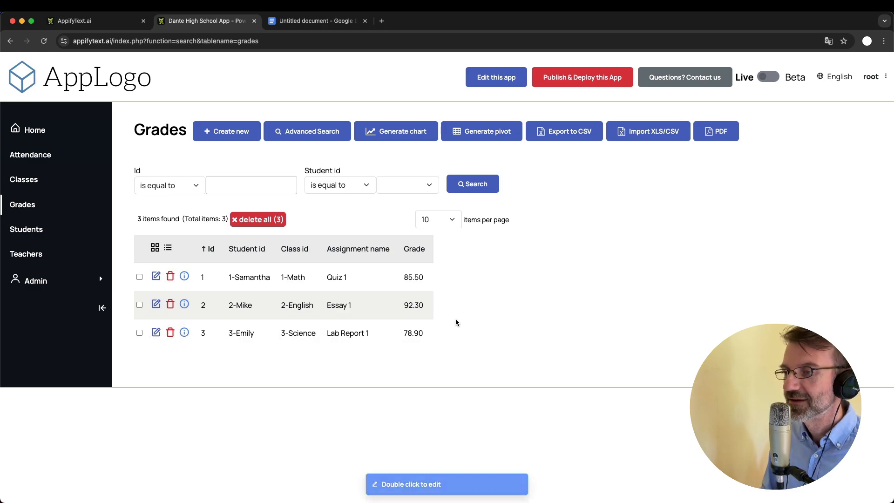
# Edit record 1's Quiz 1 grade inline from 85.50 to 85.55
pyautogui.doubleClick(421, 276)
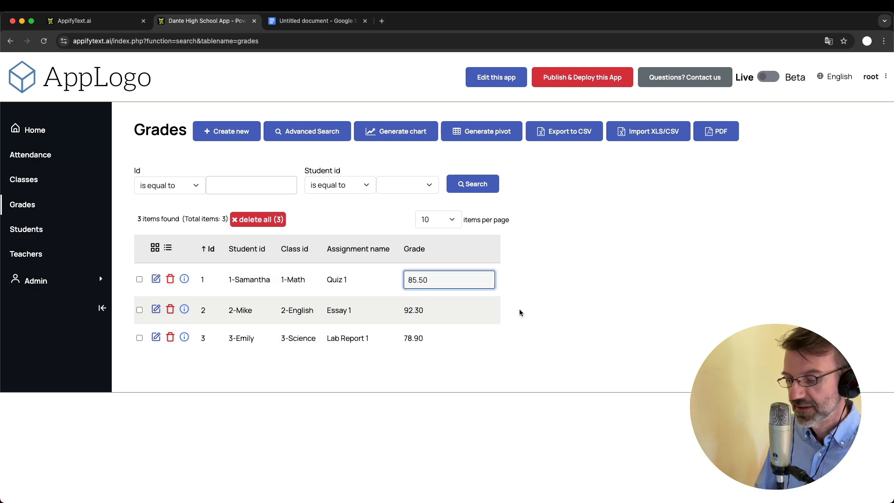
pyautogui.press('BackSpace')
pyautogui.write('5')
pyautogui.press('Return')
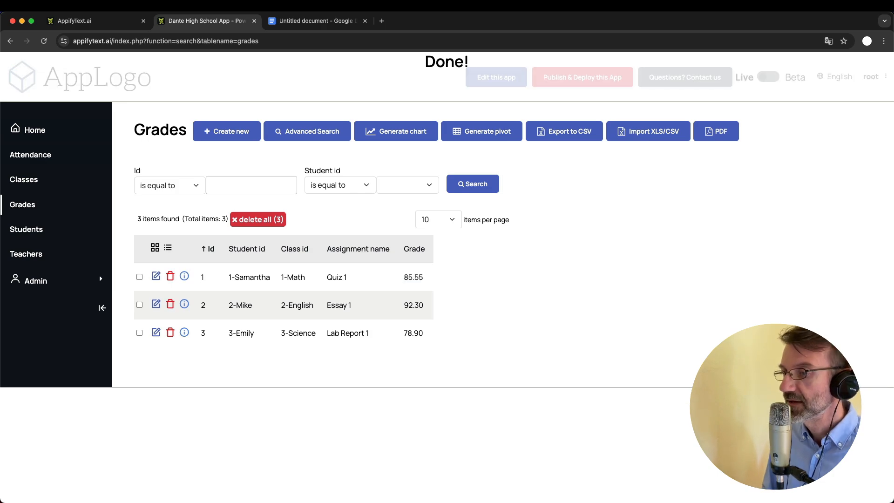
pyautogui.click(156, 276)
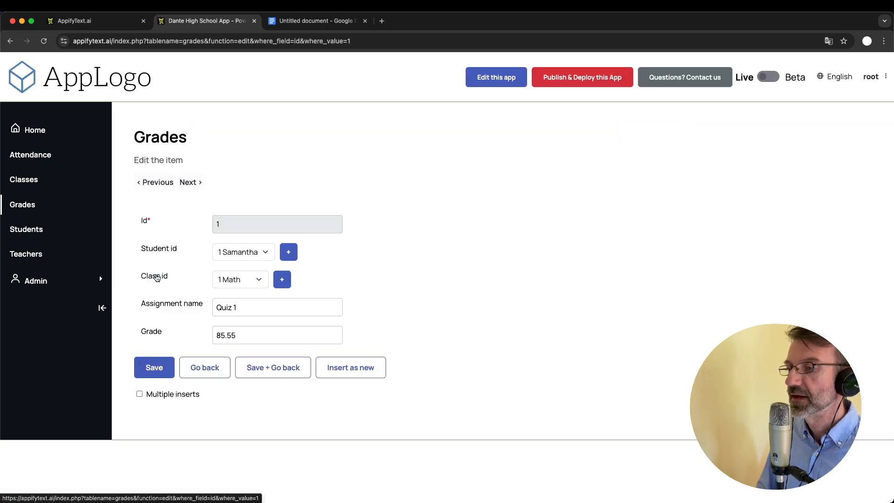
pyautogui.click(202, 367)
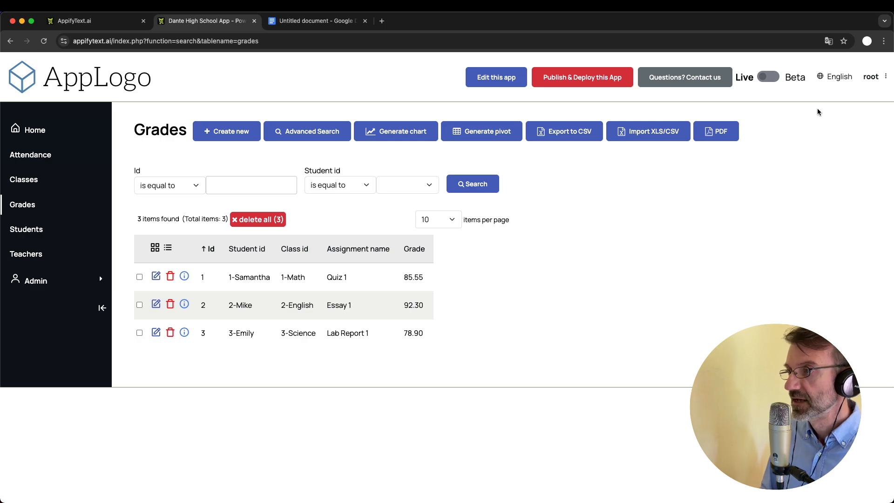
# Keep the interface language as English and return to the AppifyText.ai confirmation page
pyautogui.click(834, 77)
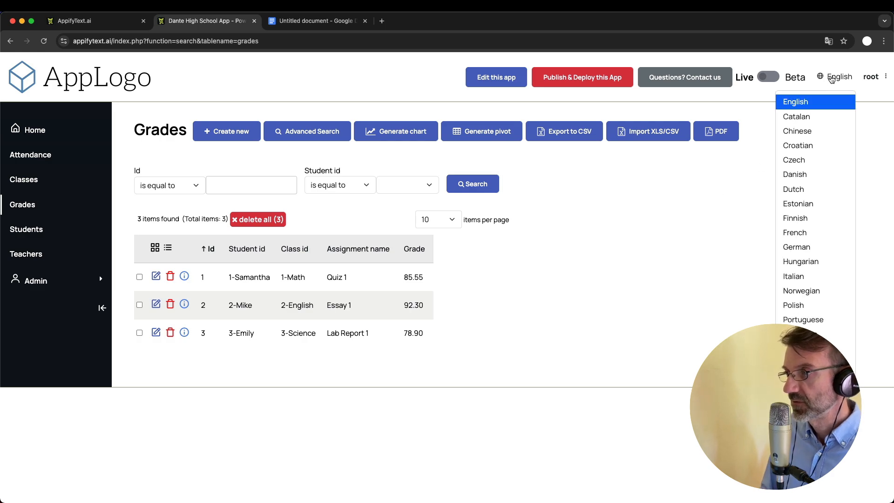
pyautogui.click(651, 277)
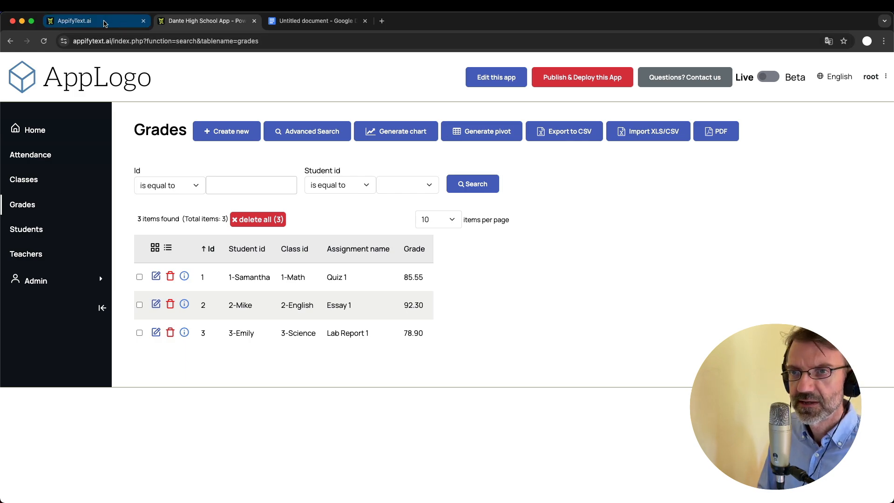
pyautogui.click(118, 24)
# Scroll down to the App library section listing Dante High School App
pyautogui.scroll(-4, 361, 257)
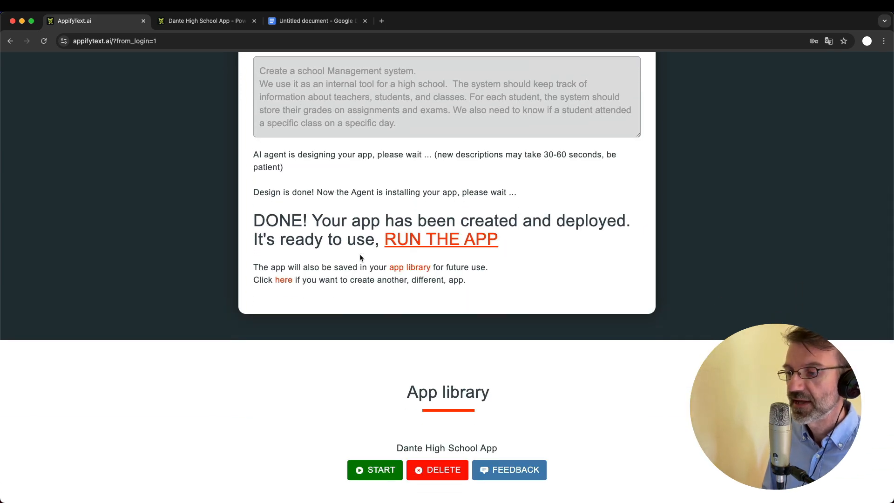
pyautogui.scroll(-1, 360, 257)
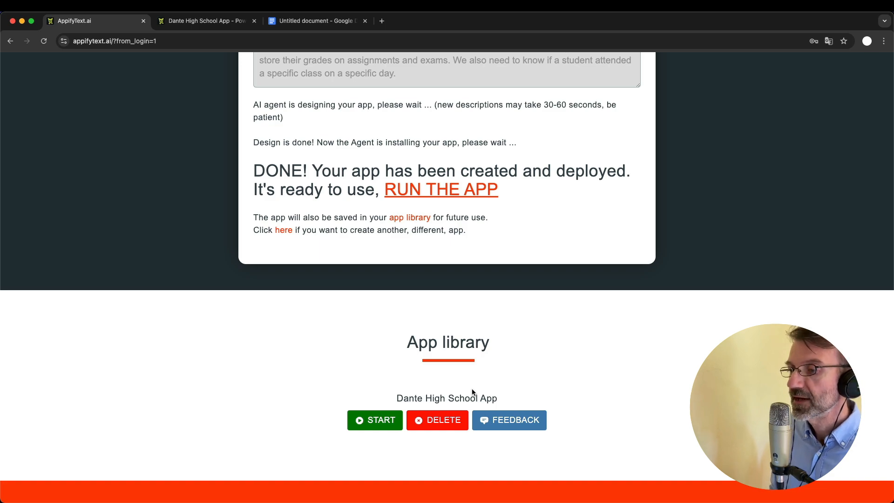
# Switch back to the Dante High School App and its Congratulations homepage
pyautogui.click(206, 20)
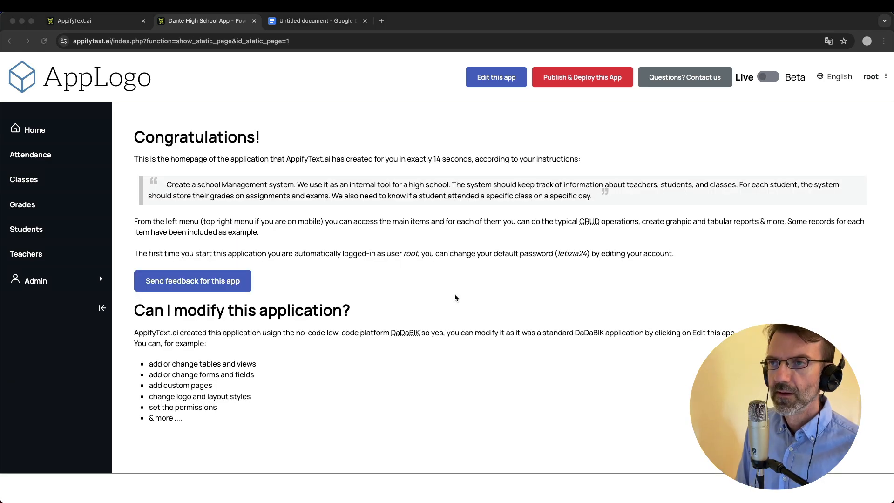
pyautogui.click(455, 297)
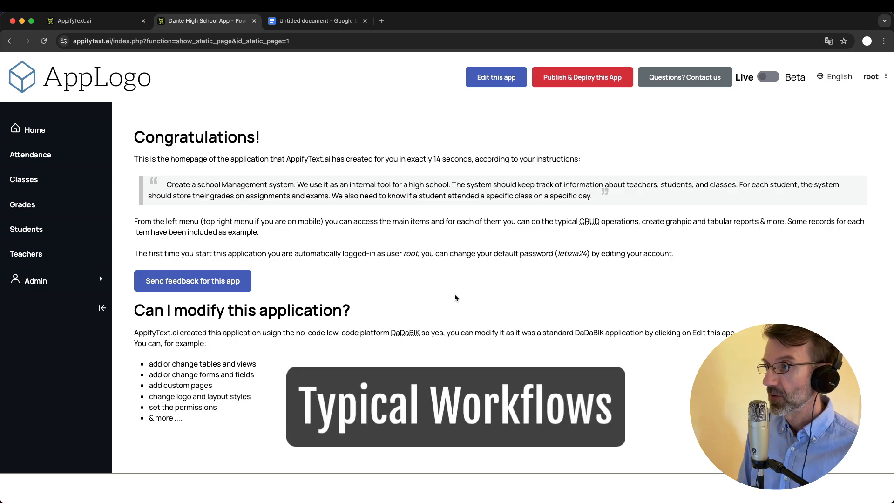
# Create a new student with first and last name filled and the malformed e-mail 'a.com'
pyautogui.click(42, 233)
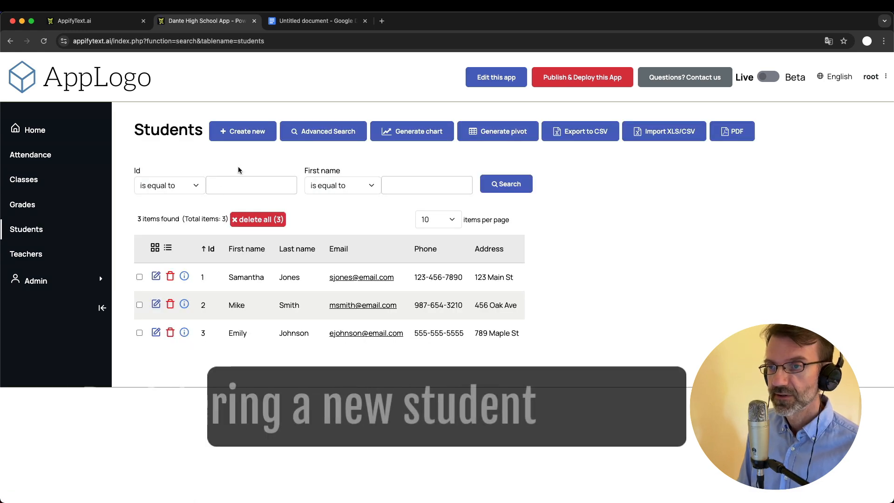
pyautogui.click(237, 133)
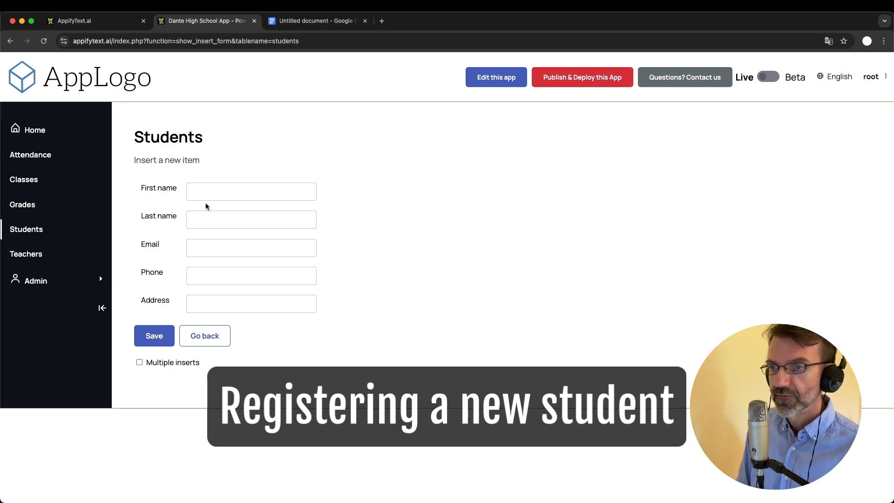
pyautogui.click(214, 192)
pyautogui.write('bob')
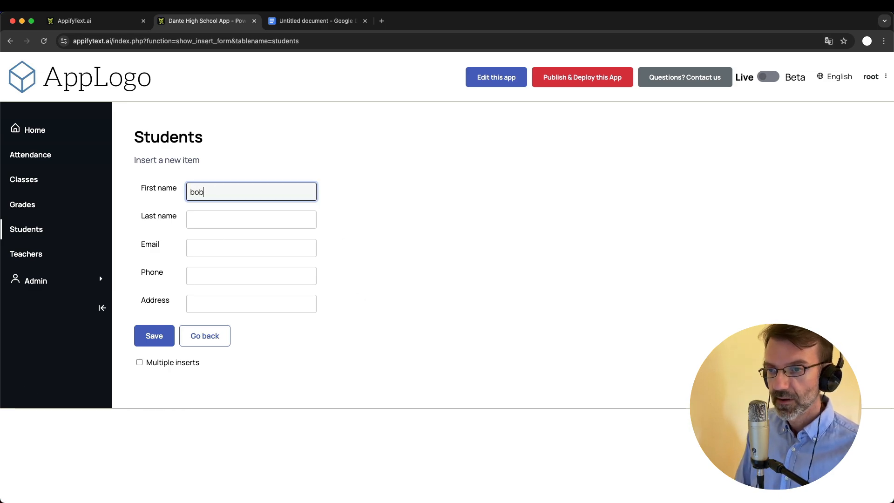
pyautogui.press('Tab')
pyautogui.write('bob')
pyautogui.press('Tab')
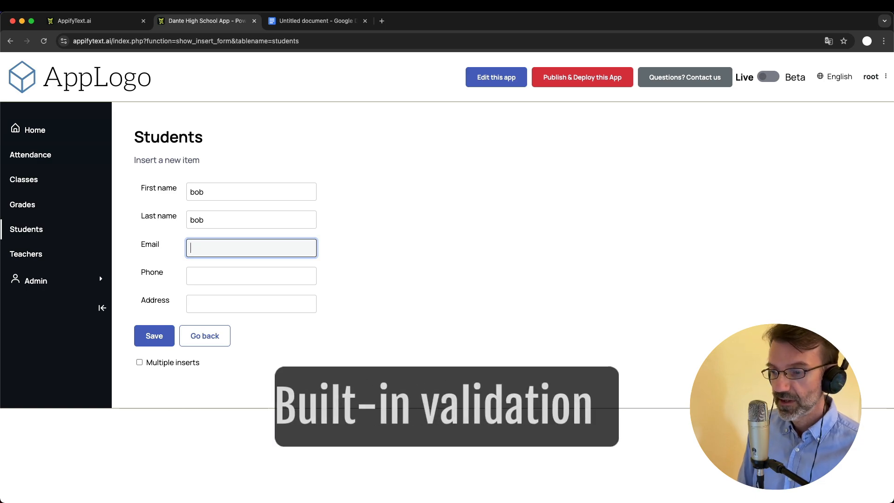
pyautogui.write('a')
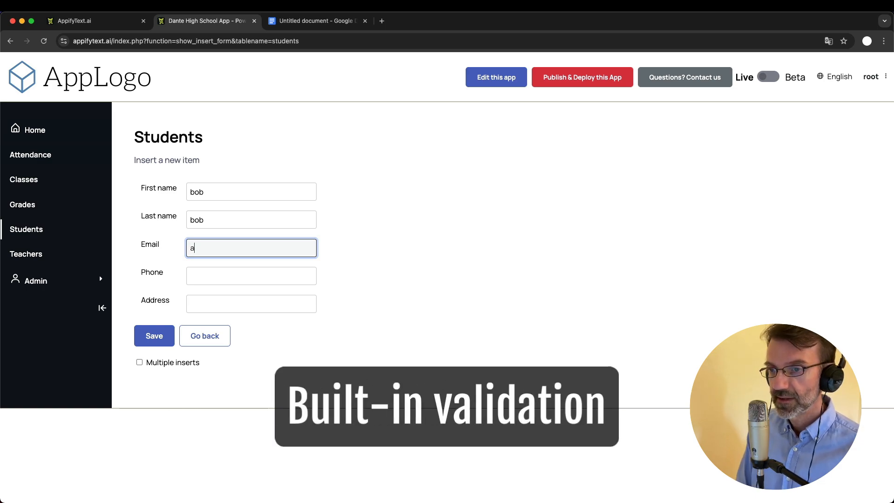
pyautogui.write('.com')
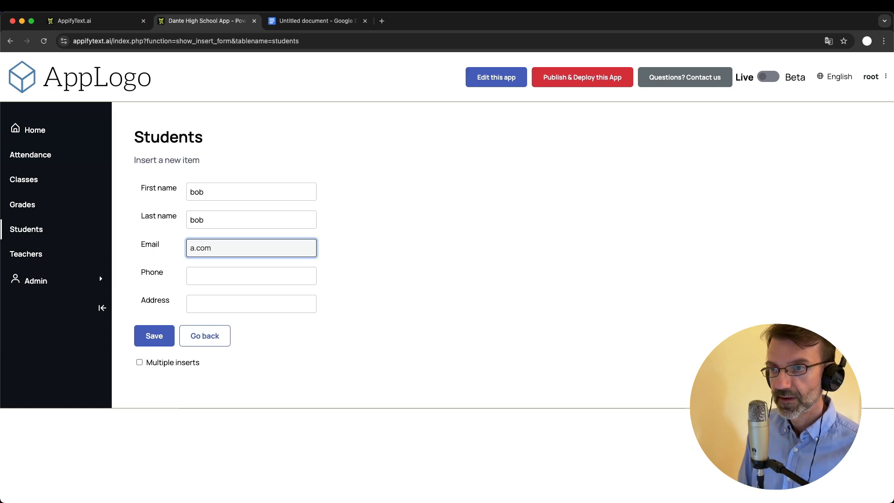
pyautogui.press('Tab')
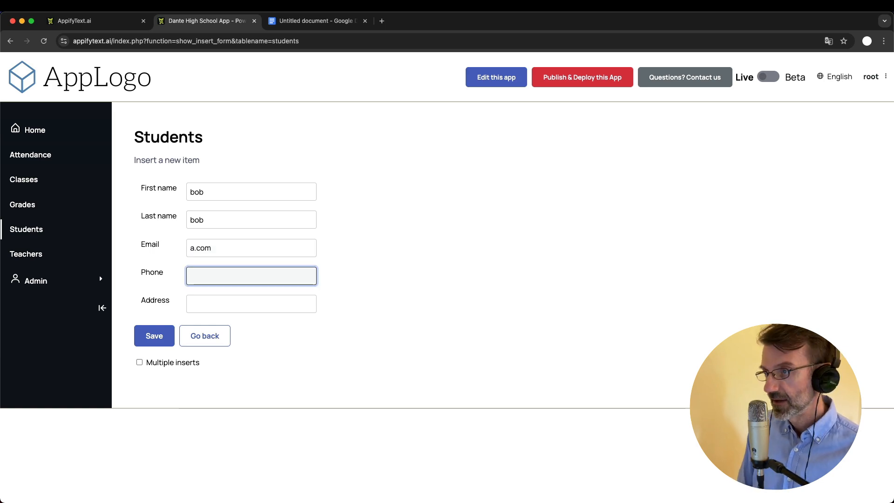
# Correct the rejected e-mail to a valid address ending '@a.com' and save student record 4
pyautogui.click(155, 339)
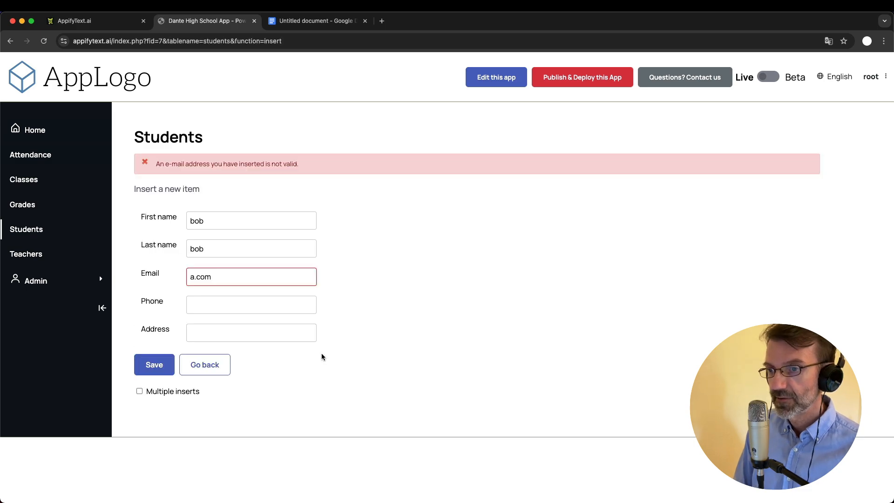
pyautogui.click(226, 275)
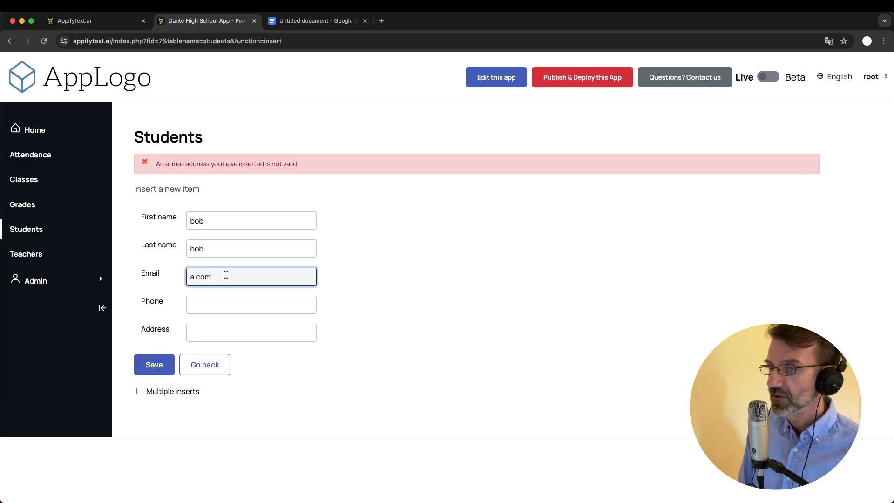
pyautogui.press('BackSpace')
pyautogui.press('BackSpace')
pyautogui.press('BackSpace')
pyautogui.press('BackSpace')
pyautogui.write('aa')
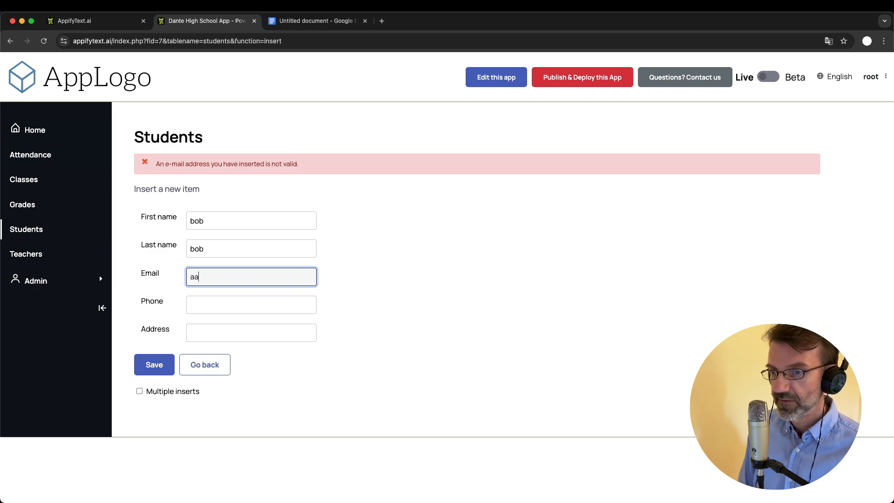
pyautogui.press('BackSpace')
pyautogui.write('@a.com')
pyautogui.click(152, 367)
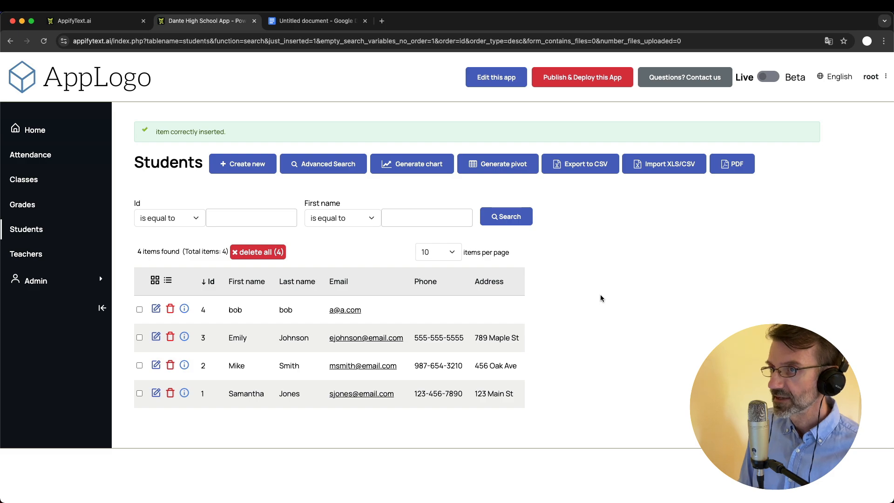
pyautogui.hotkey('ctrl', 'Tab')
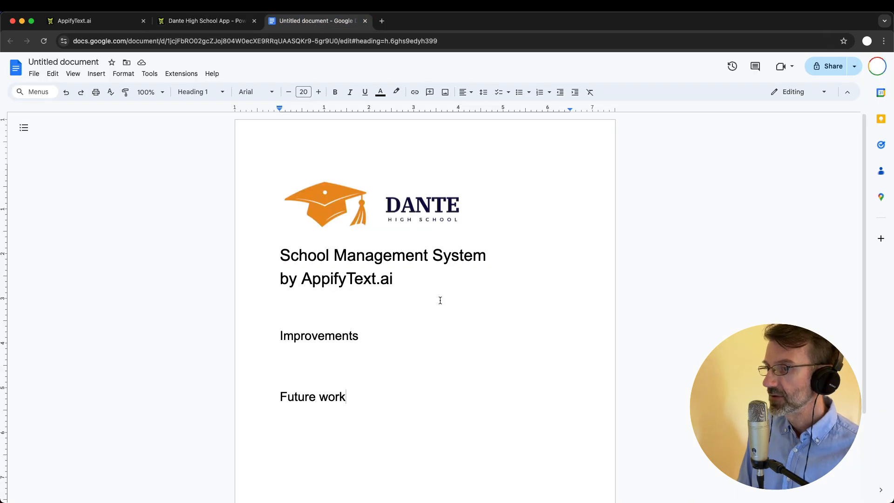
# Add the bullet 'Add to students: status, pic, birthdate, year' under Improvements
pyautogui.click(330, 353)
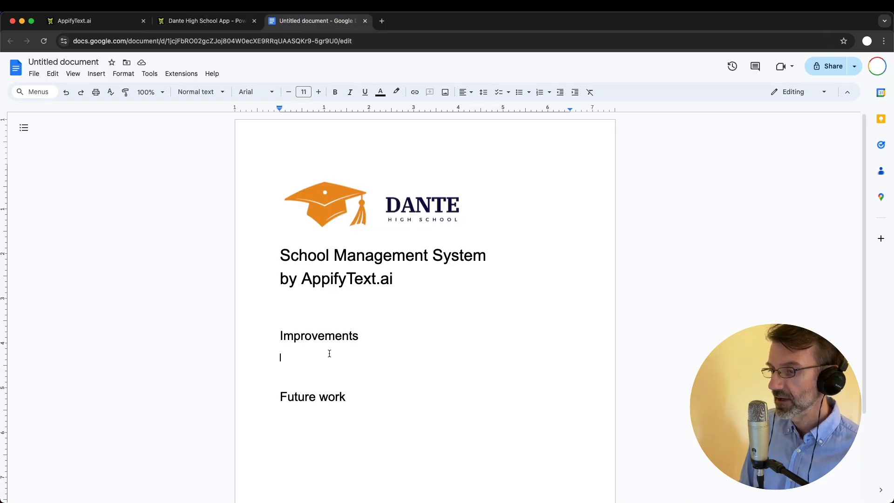
pyautogui.press('super+shift+8')
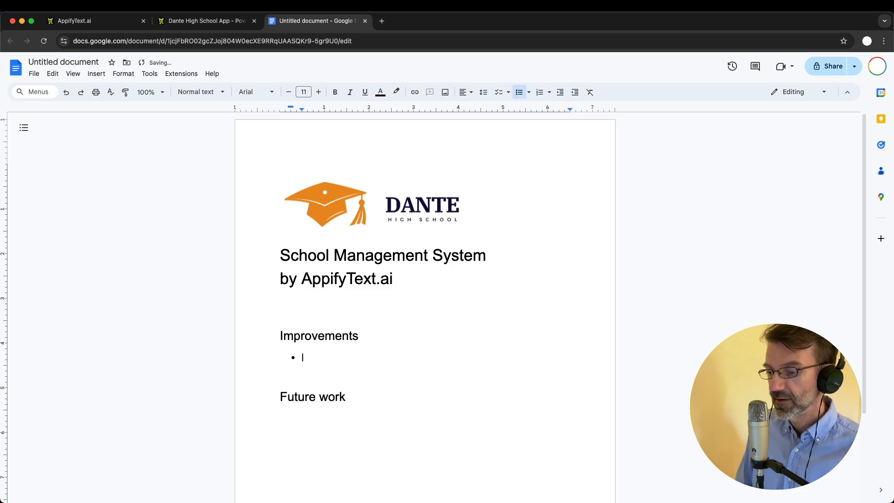
pyautogui.write('Add to st')
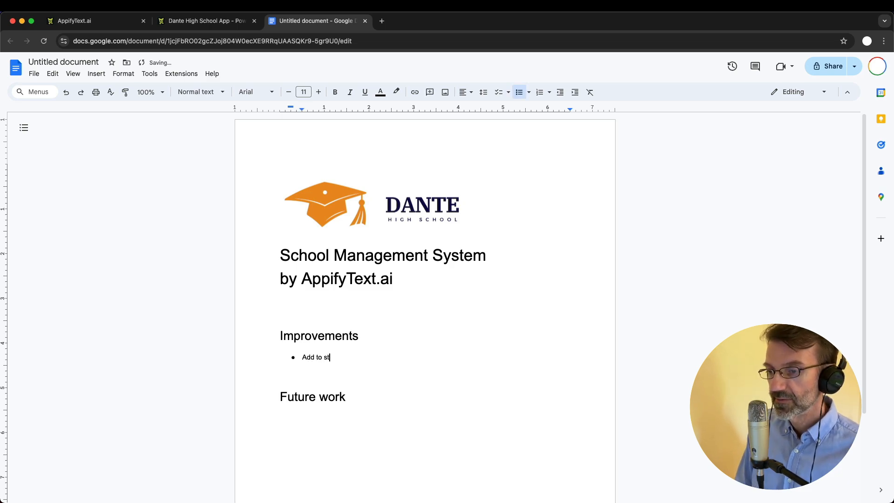
pyautogui.write('udents: ')
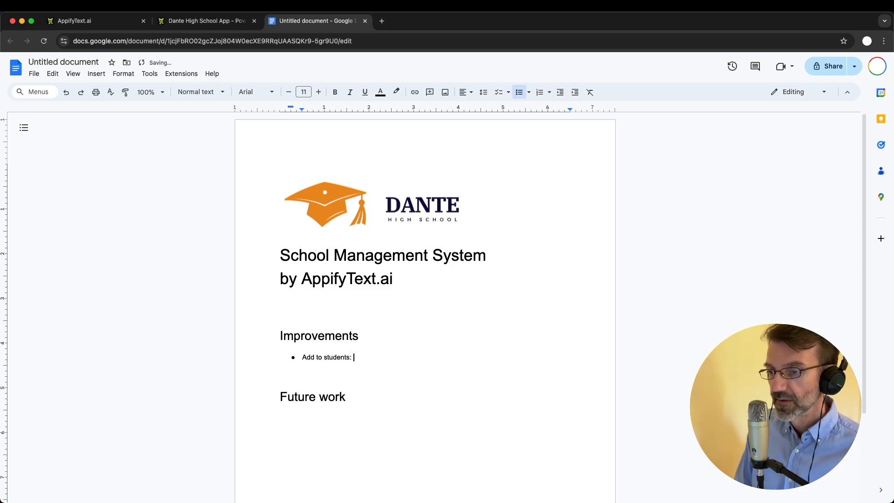
pyautogui.write('status, pic')
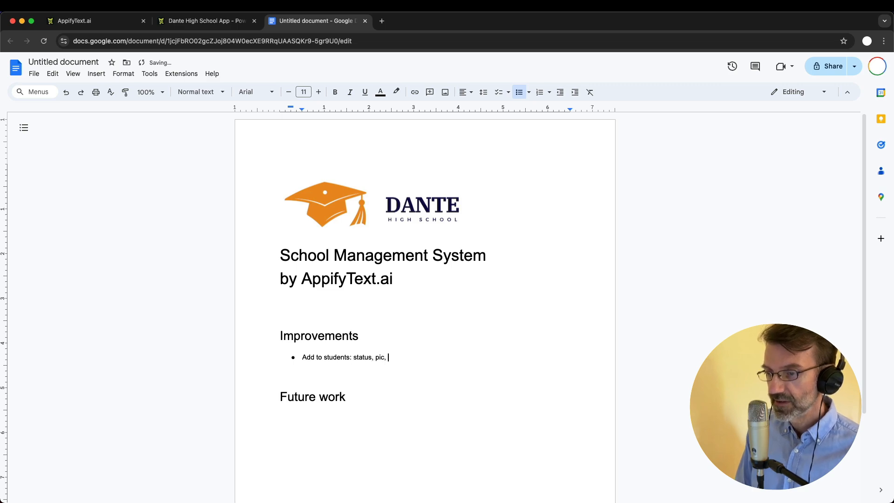
pyautogui.write(', birthdate, ')
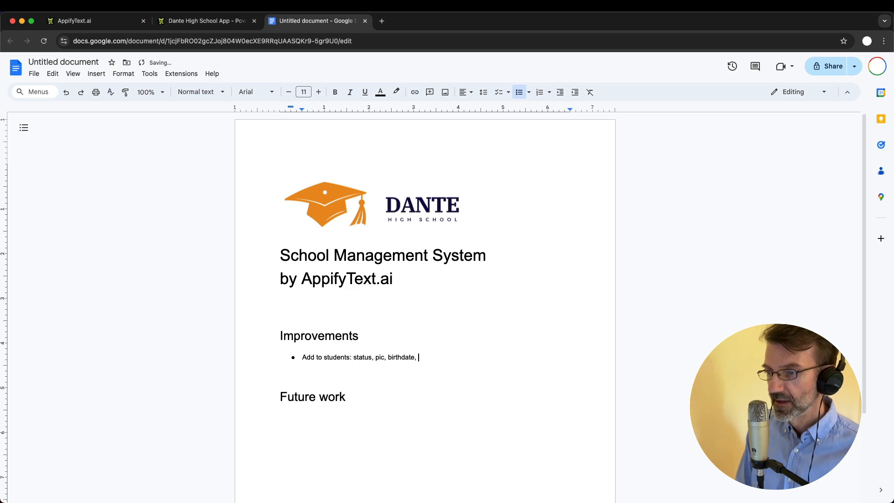
pyautogui.write('year')
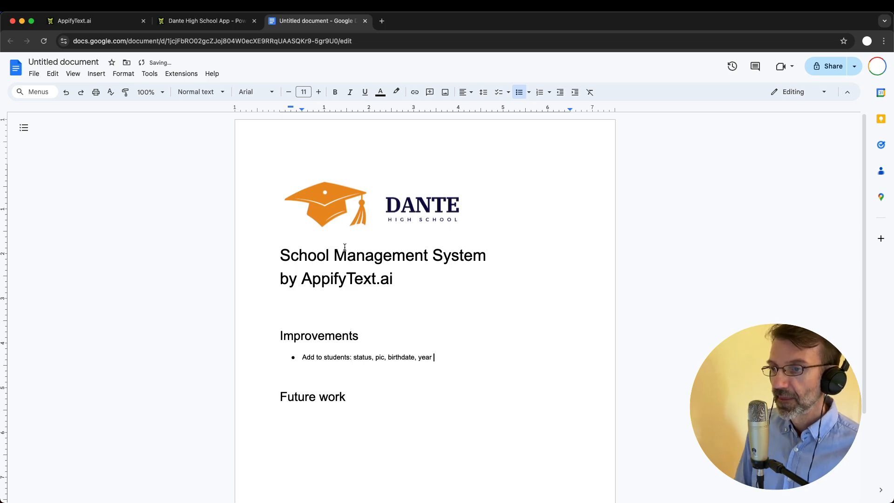
pyautogui.click(422, 221)
pyautogui.click(456, 315)
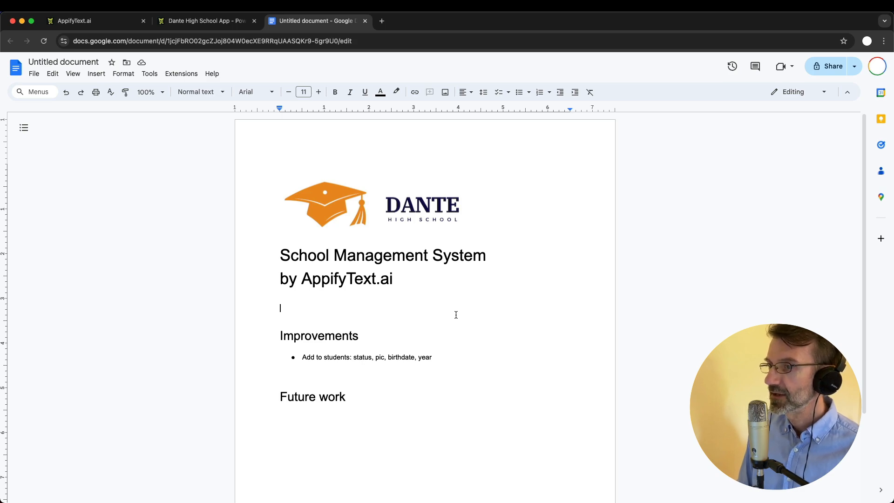
pyautogui.click(375, 217)
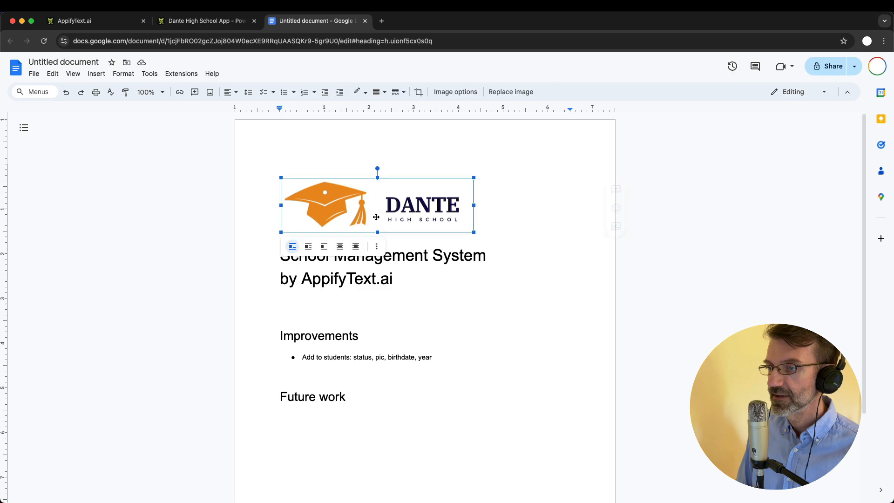
pyautogui.click(414, 316)
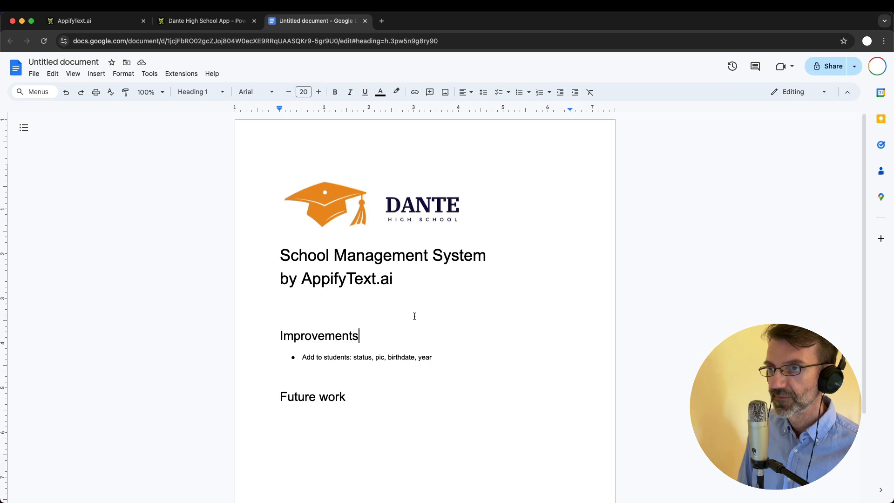
pyautogui.click(204, 21)
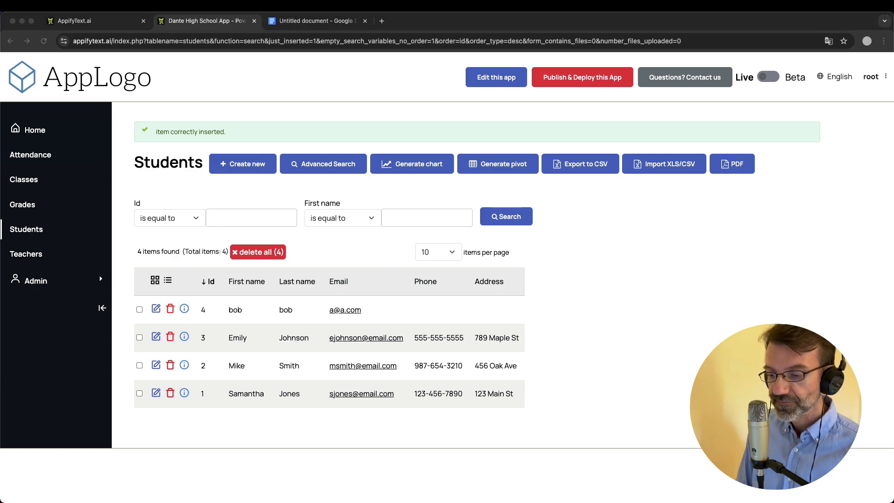
# Review the three classes in the app's Classes list
pyautogui.click(132, 105)
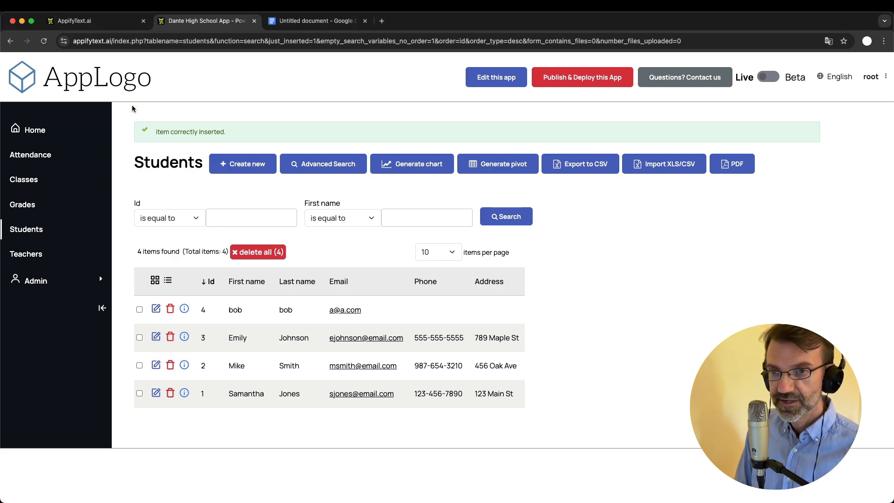
pyautogui.click(33, 178)
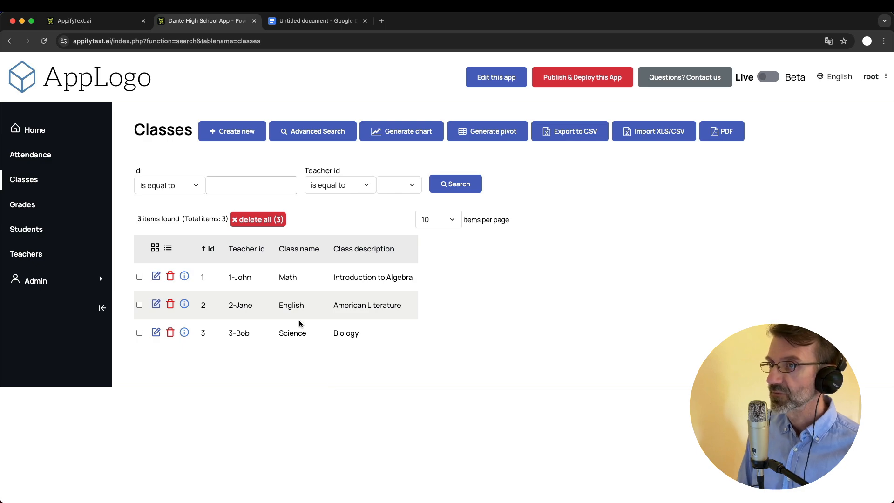
pyautogui.click(316, 21)
# Add a second improvement bullet reading 'Add to classes: syllabus'
pyautogui.click(440, 362)
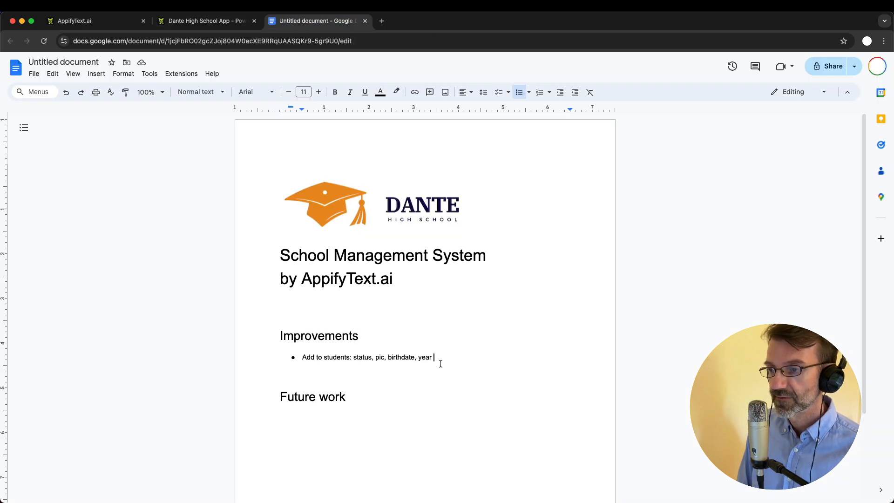
pyautogui.press('Return')
pyautogui.write('Add to ')
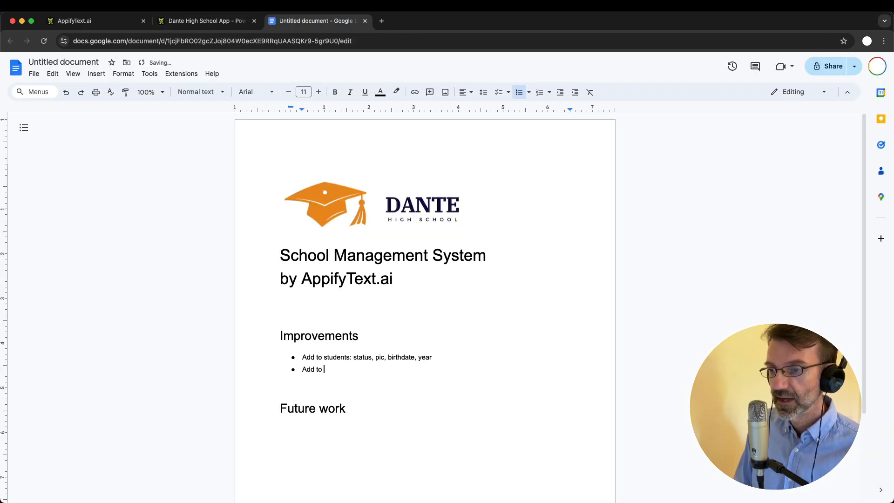
pyautogui.write('classes: syllabus')
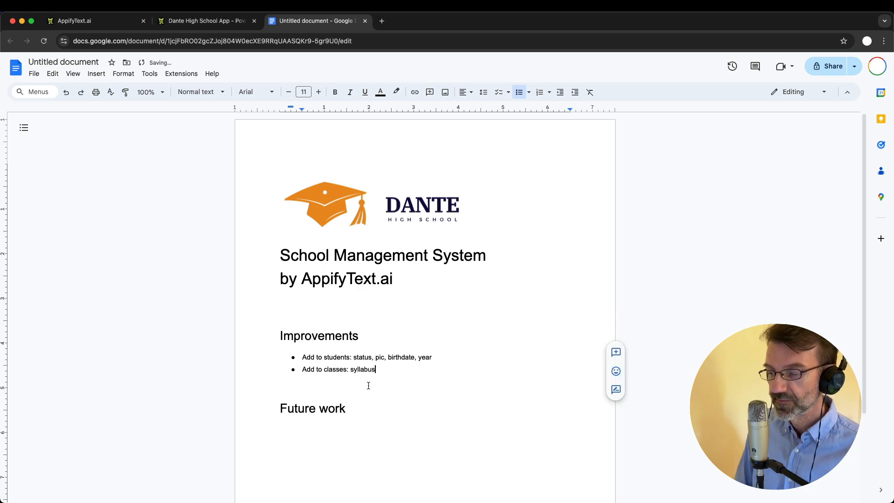
pyautogui.click(198, 21)
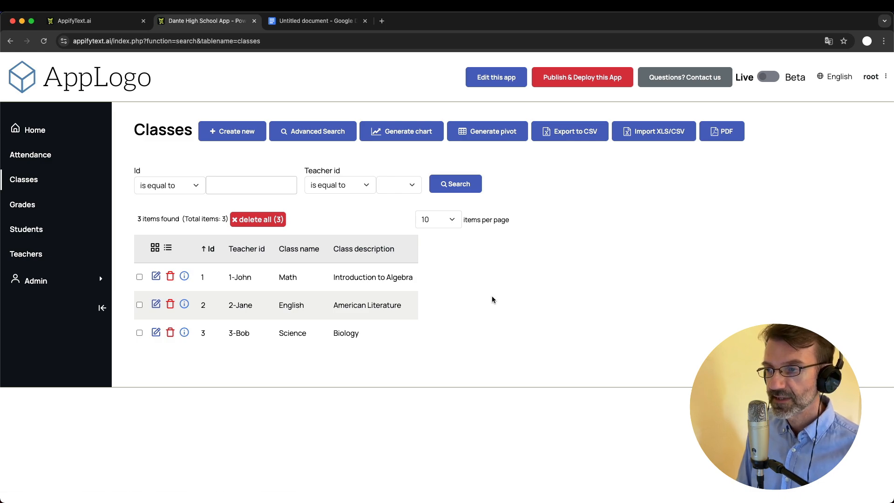
# Start a new Grades record with class 1 Math and the first student selected
pyautogui.click(19, 205)
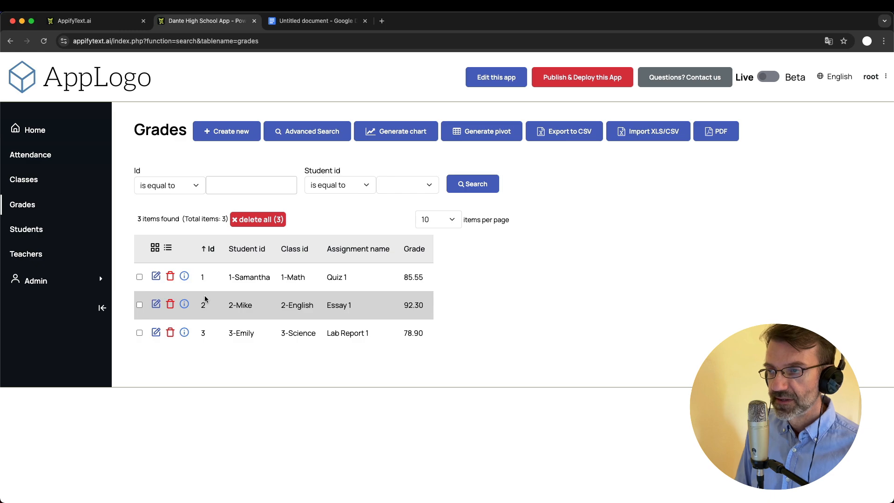
pyautogui.click(233, 132)
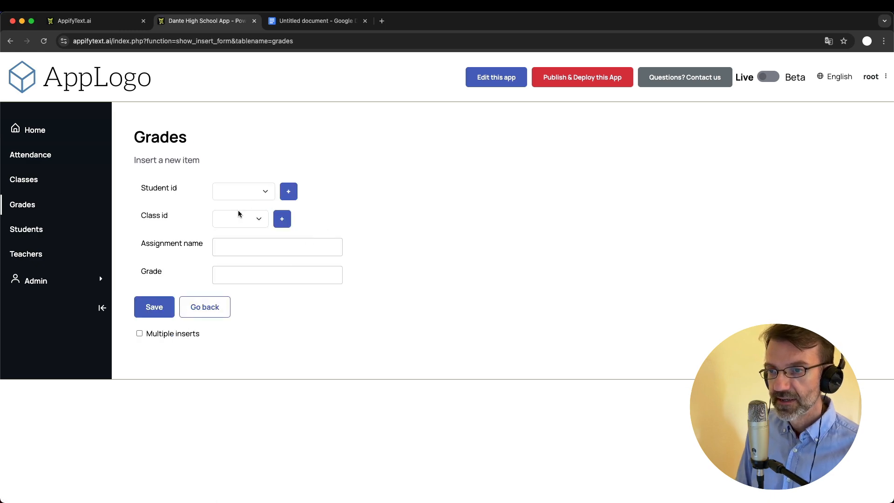
pyautogui.click(228, 220)
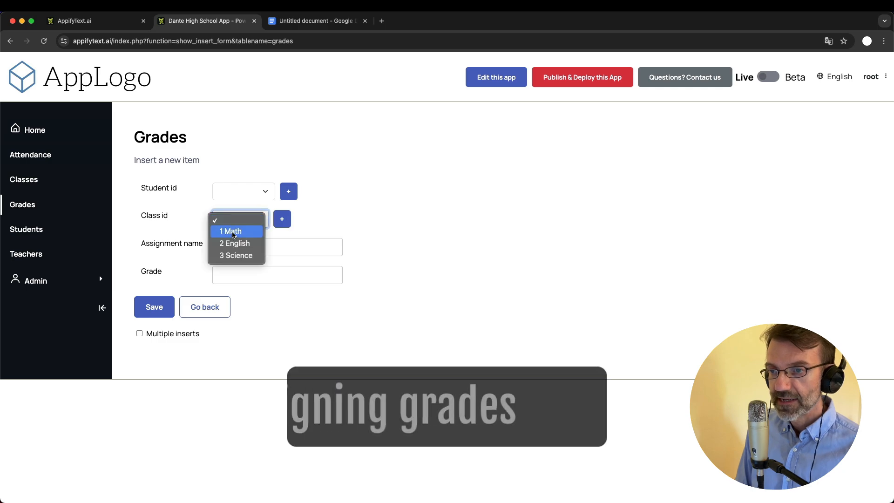
pyautogui.click(229, 230)
pyautogui.click(239, 188)
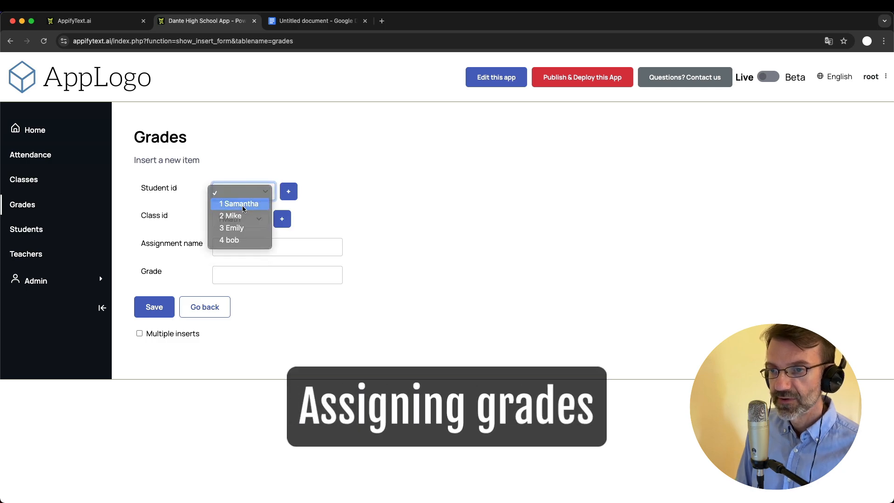
pyautogui.click(242, 204)
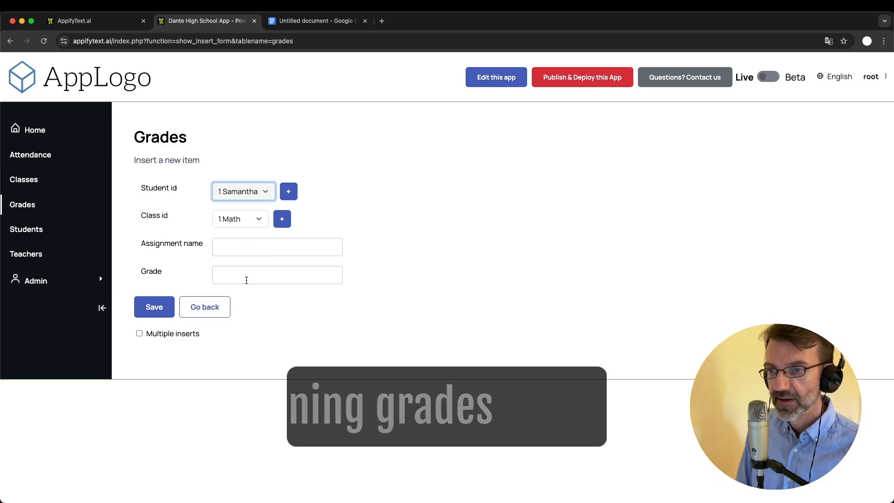
pyautogui.click(410, 249)
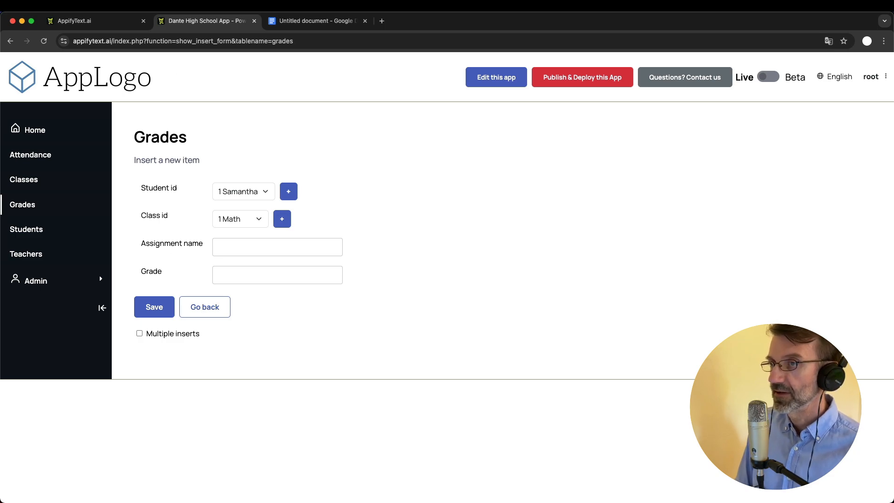
# Add a third bullet 'Add to grades: type, remarks' below the syllabus note
pyautogui.click(315, 22)
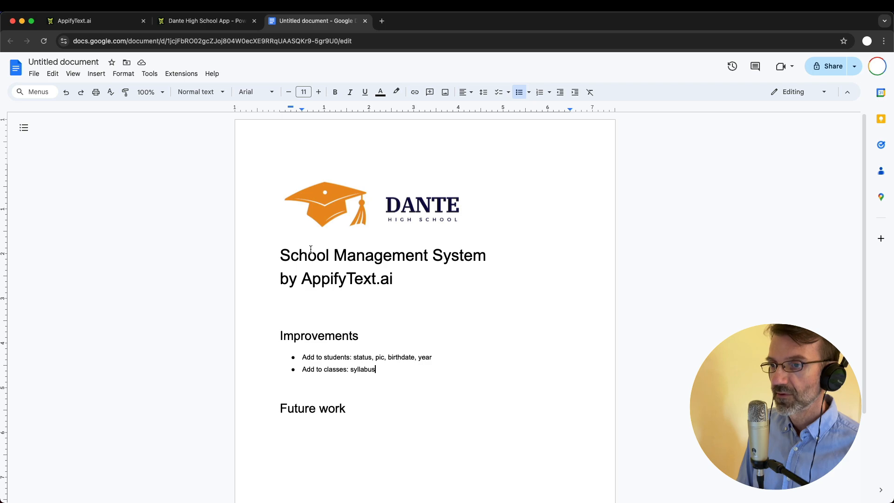
pyautogui.press('Return')
pyautogui.write('Add to gras')
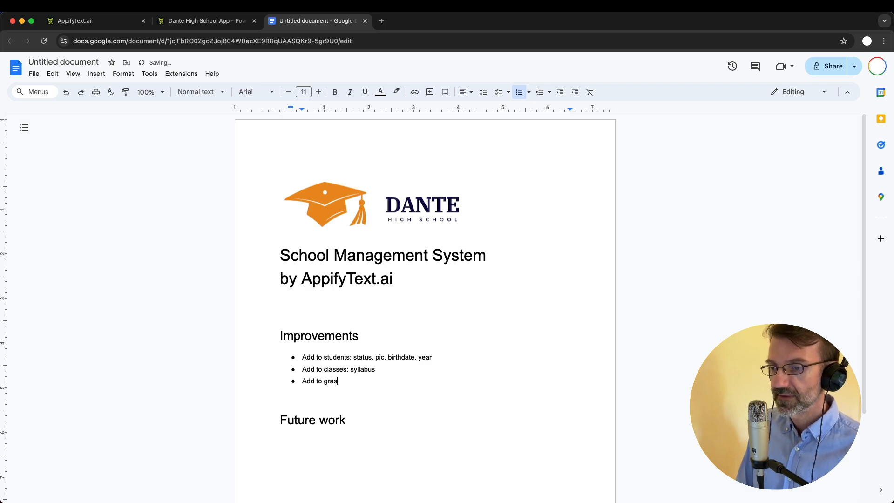
pyautogui.press('BackSpace')
pyautogui.write('des: type')
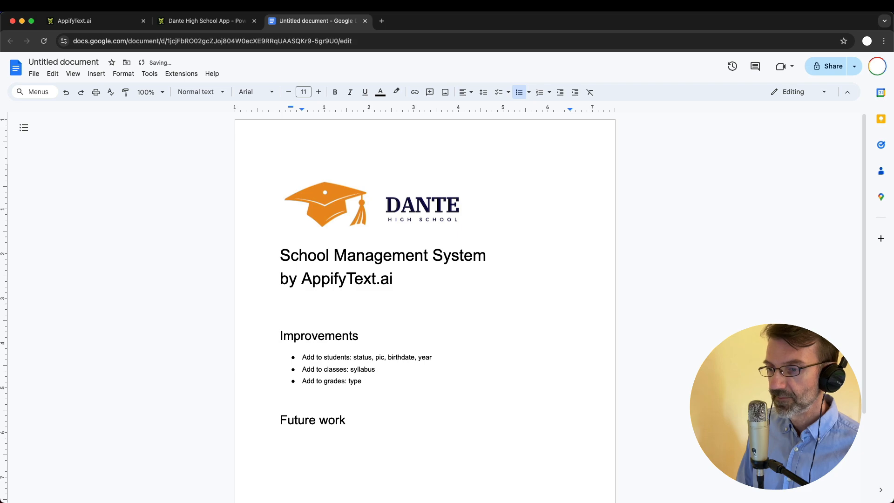
pyautogui.write(', reama')
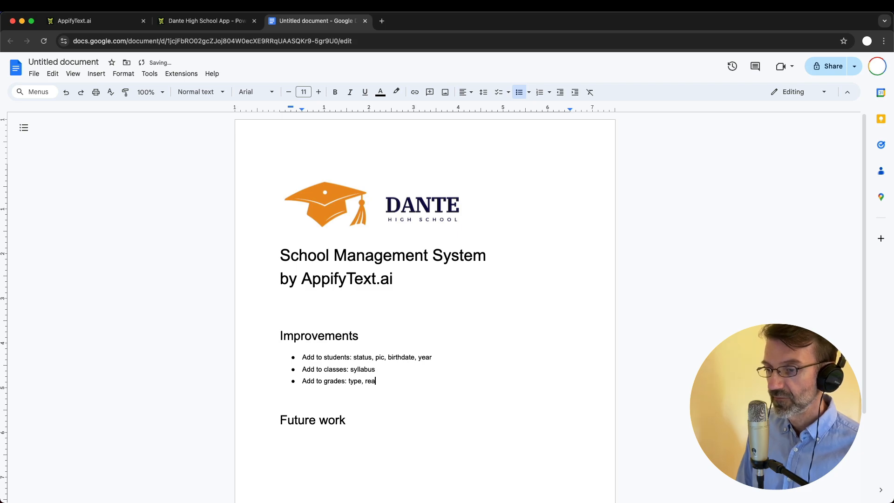
pyautogui.press('BackSpace')
pyautogui.press('BackSpace')
pyautogui.press('BackSpace')
pyautogui.write('mak')
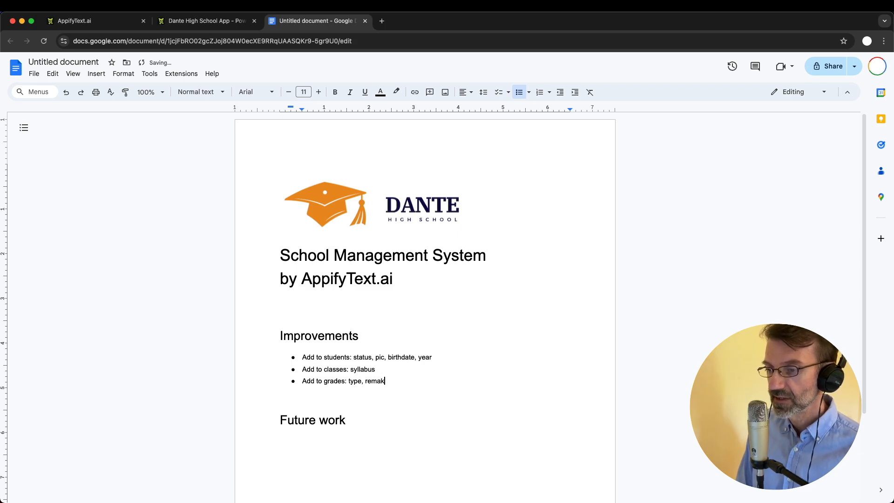
pyautogui.press('BackSpace')
pyautogui.write('r')
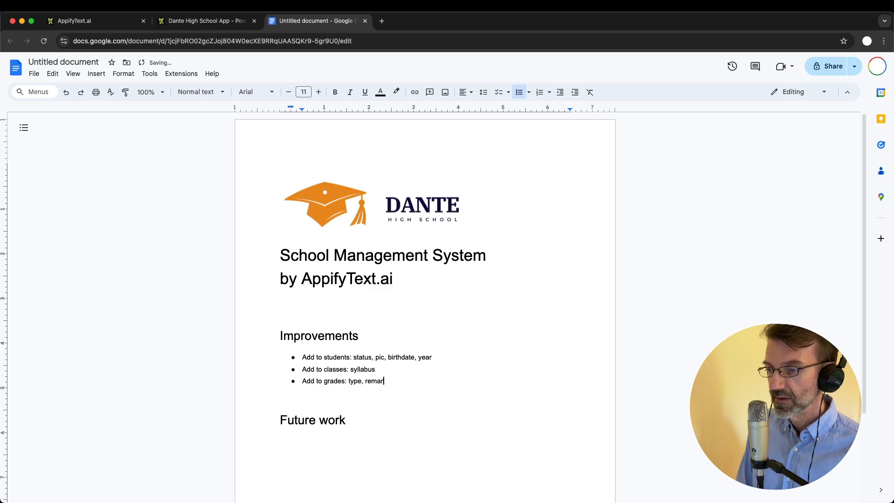
pyautogui.write('ks')
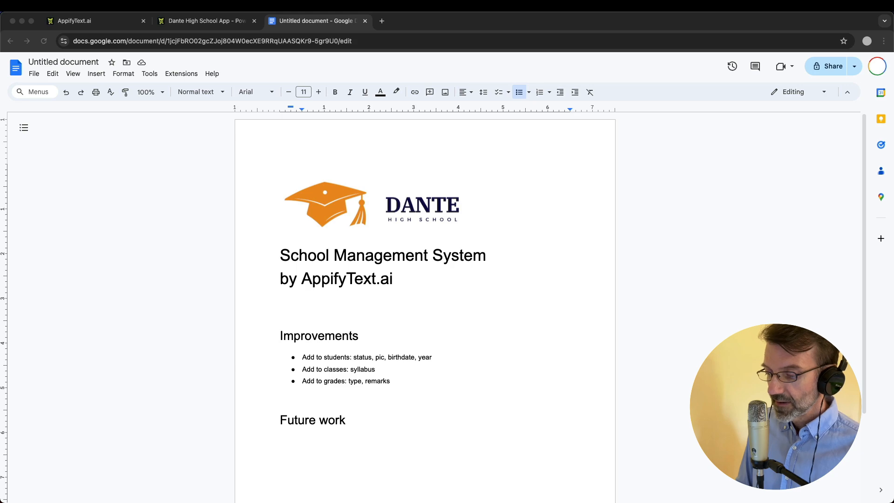
pyautogui.click(209, 24)
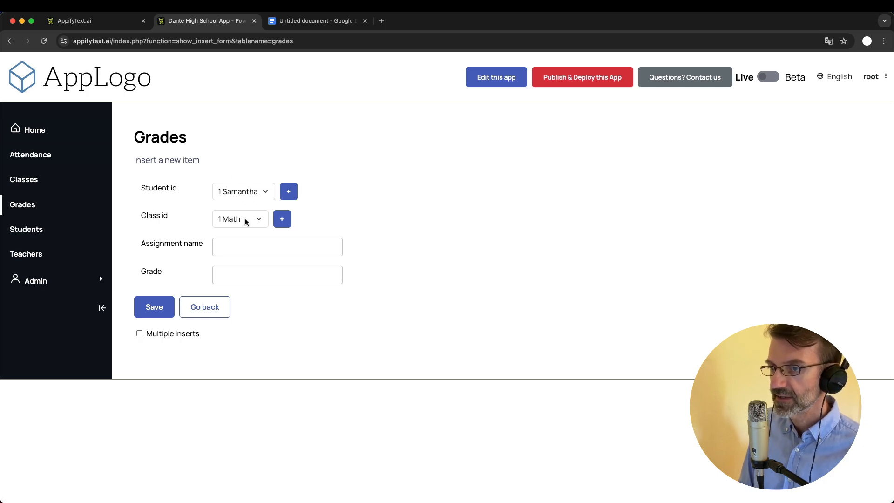
# Save a grade of 90 with assignment name 'xxxxxxx' for student 1, then return to the notes
pyautogui.click(232, 275)
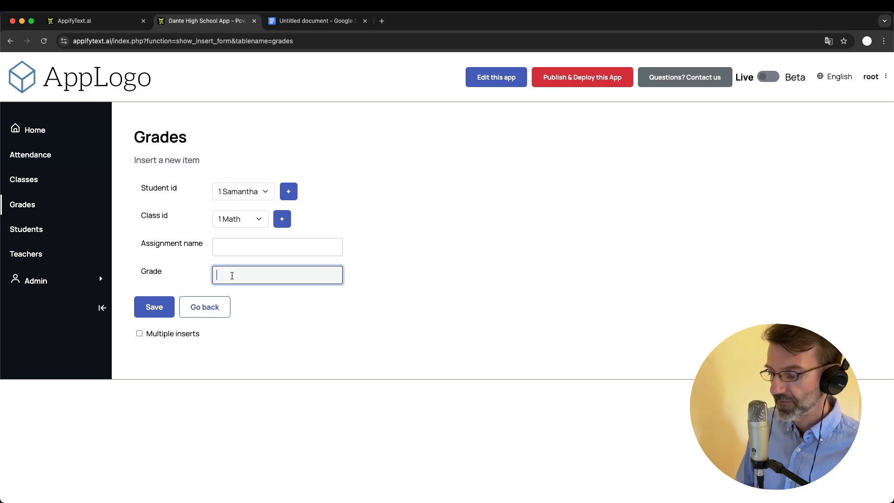
pyautogui.write('90')
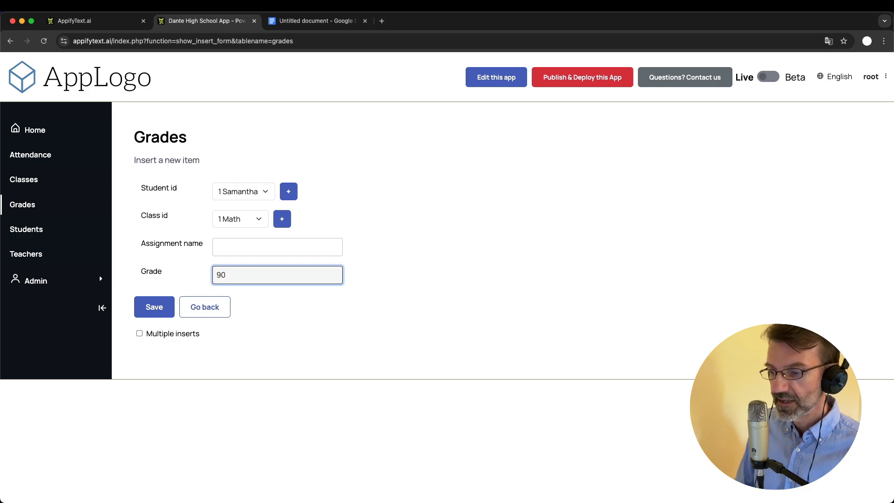
pyautogui.click(231, 248)
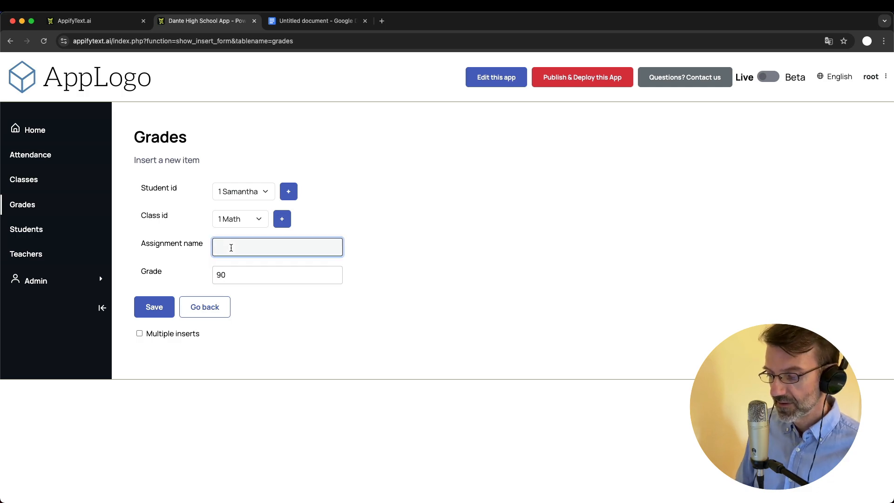
pyautogui.write('xxxxxxx')
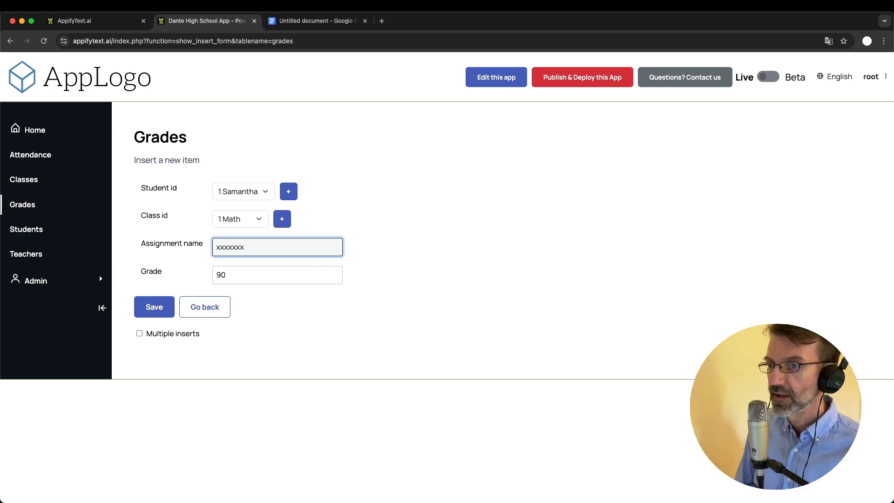
pyautogui.click(152, 310)
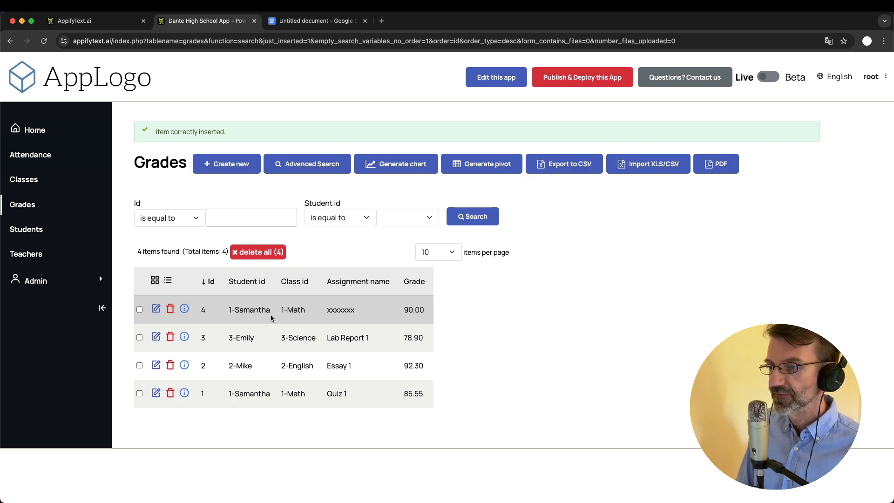
pyautogui.click(295, 20)
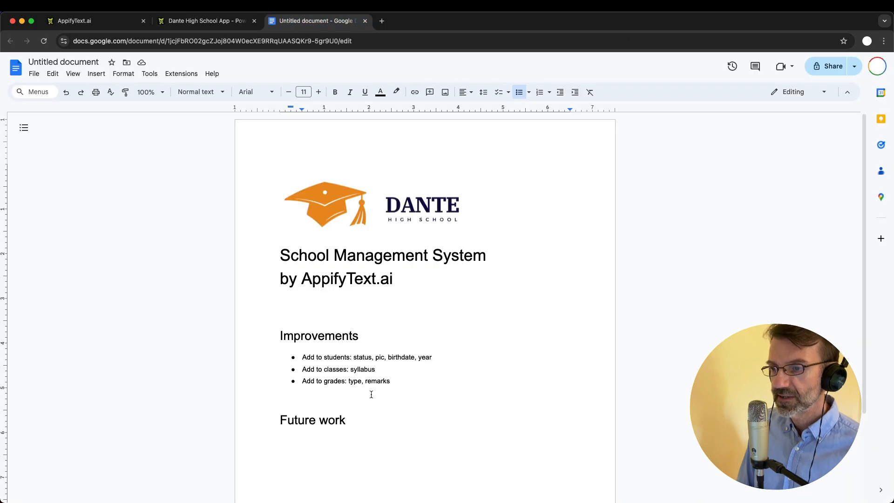
# Add the bullet 'Improve grading workflow to make it faster' and enlarge the document view
pyautogui.press('Return')
pyautogui.write('Imnpro')
pyautogui.press('BackSpace')
pyautogui.press('BackSpace')
pyautogui.press('BackSpace')
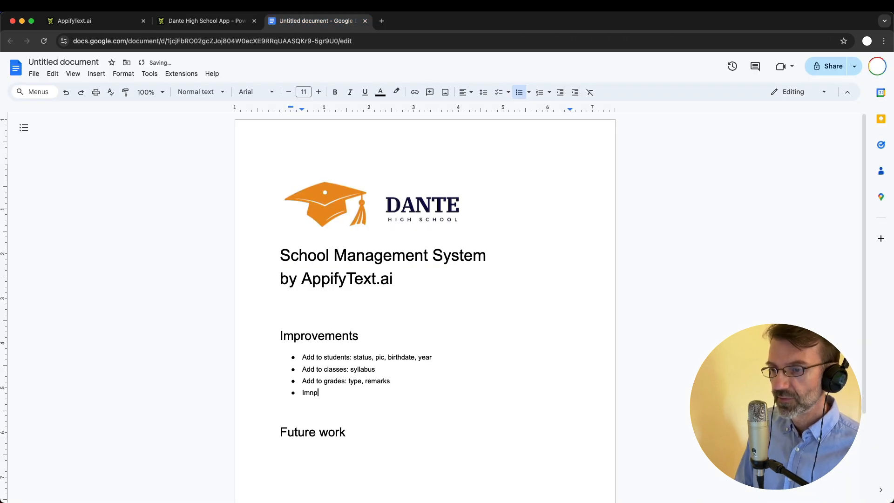
pyautogui.write('rove ')
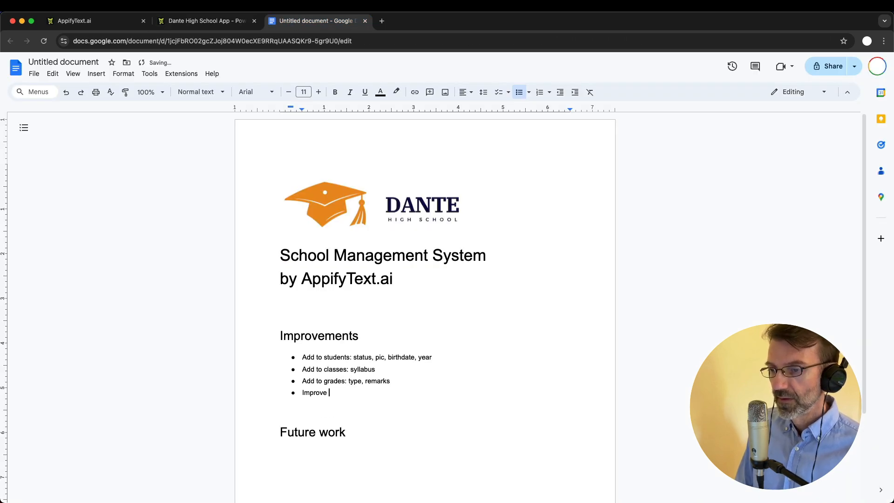
pyautogui.write('g')
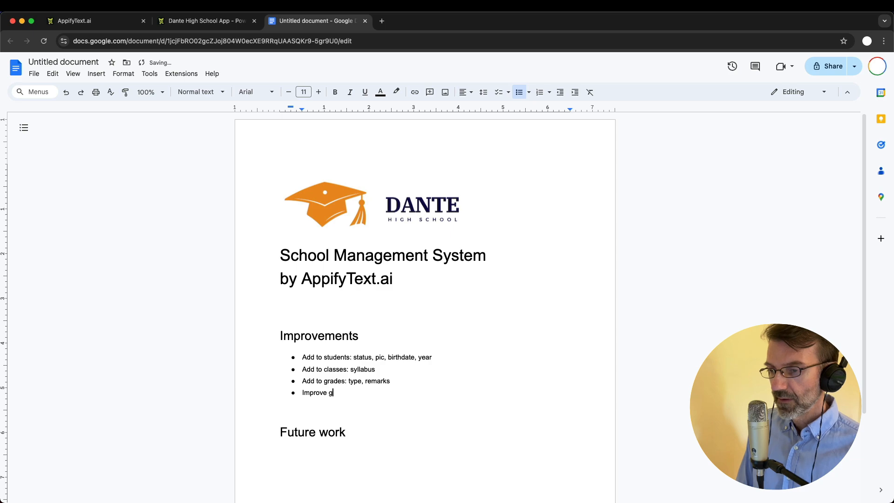
pyautogui.write('rading workflow to make ti')
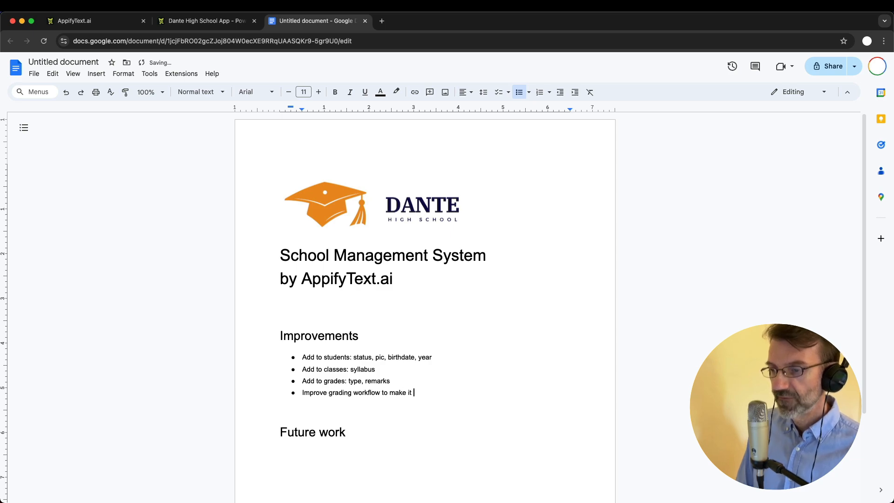
pyautogui.write(' faste')
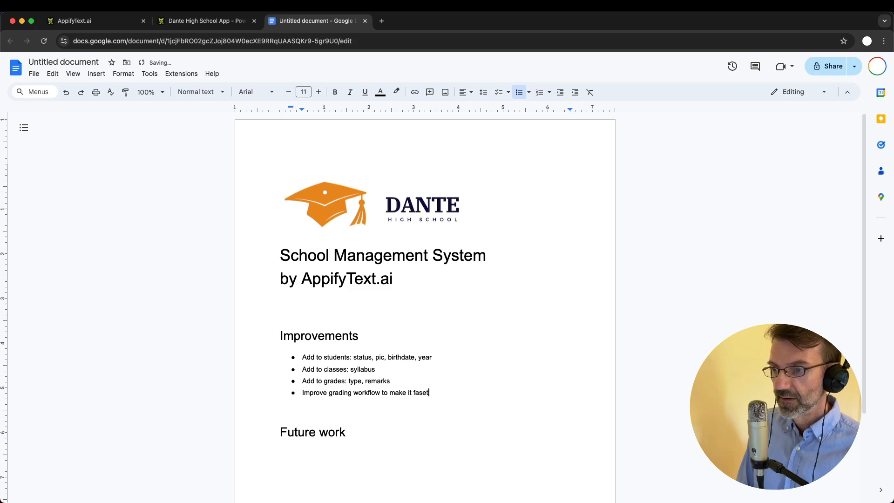
pyautogui.write('r')
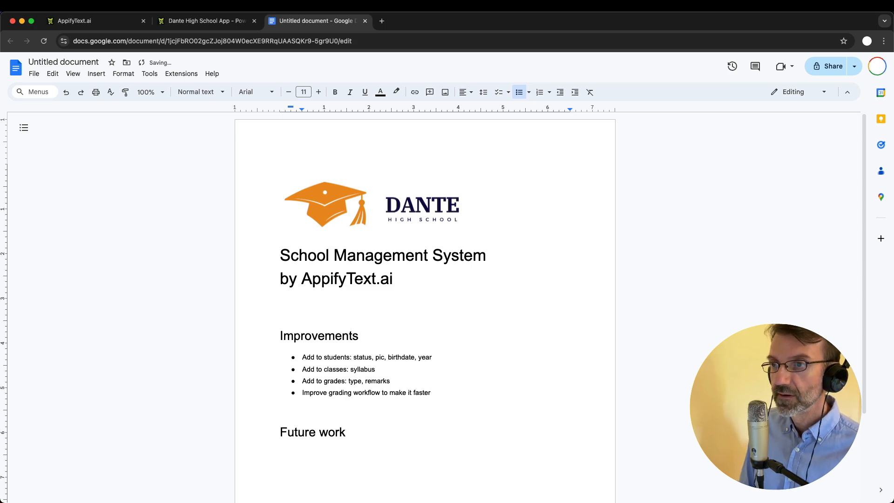
pyautogui.press('super+equal')
pyautogui.press('super+equal')
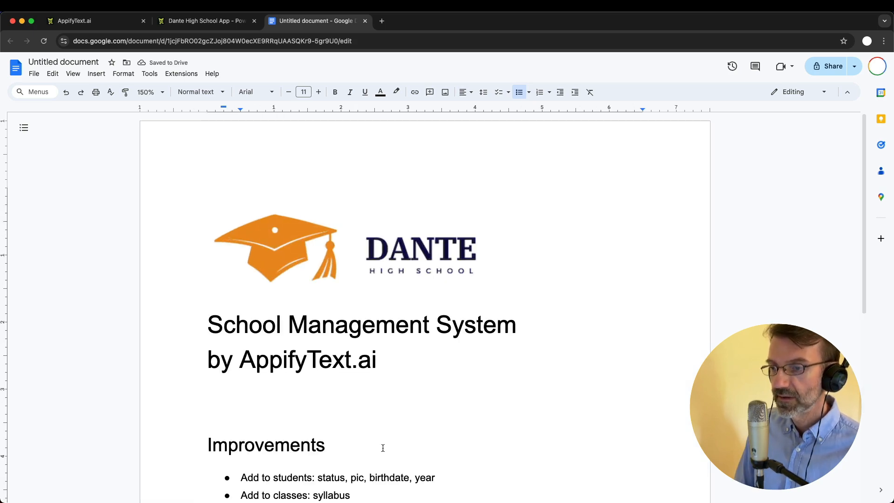
pyautogui.scroll(-4, 392, 391)
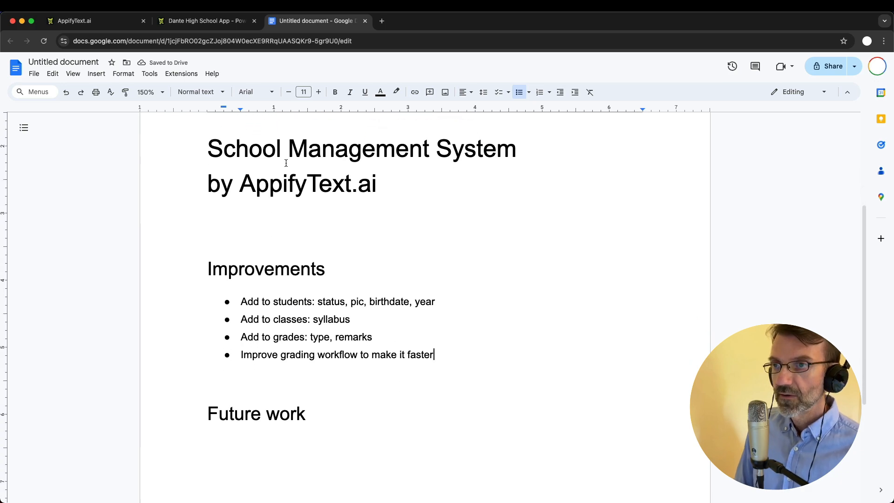
pyautogui.hotkey('ctrl', 'shift', 'Tab')
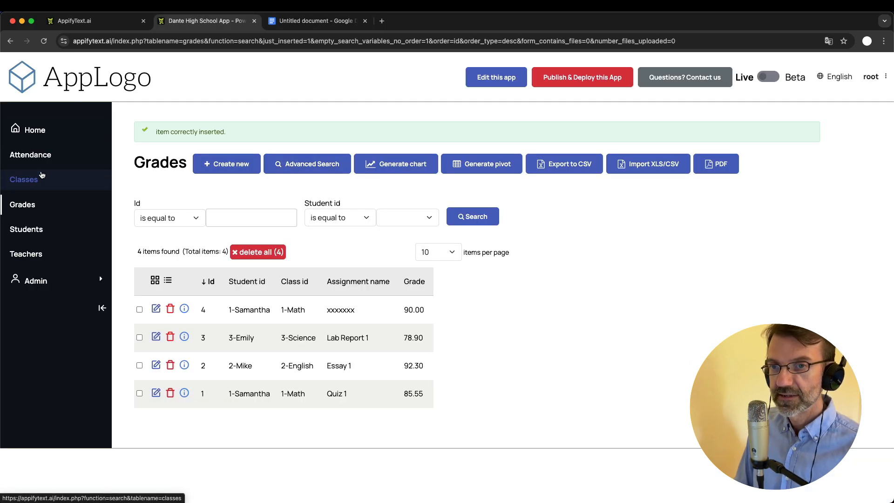
# Open a blank new Attendance record form and glance at its Date calendar without picking a date
pyautogui.click(42, 157)
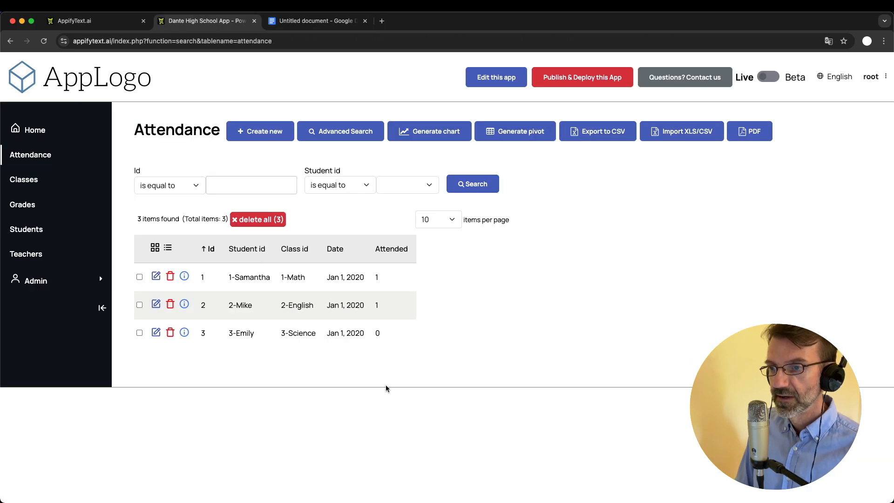
pyautogui.click(258, 132)
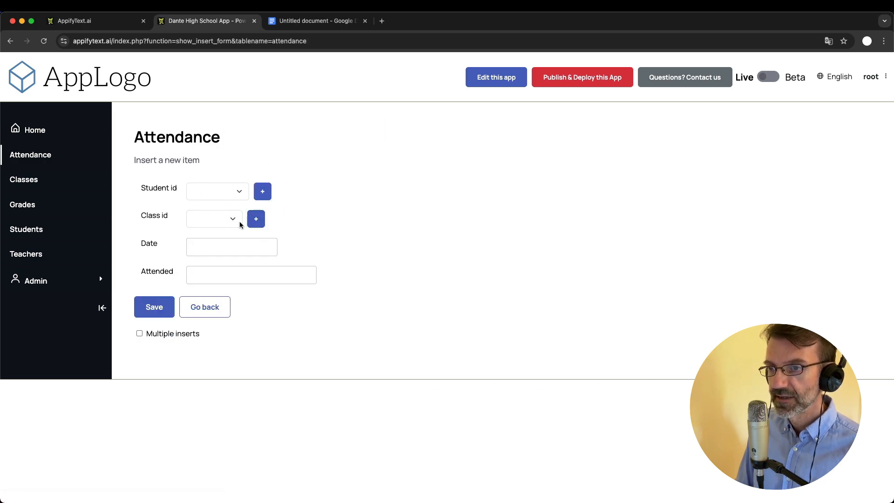
pyautogui.click(212, 247)
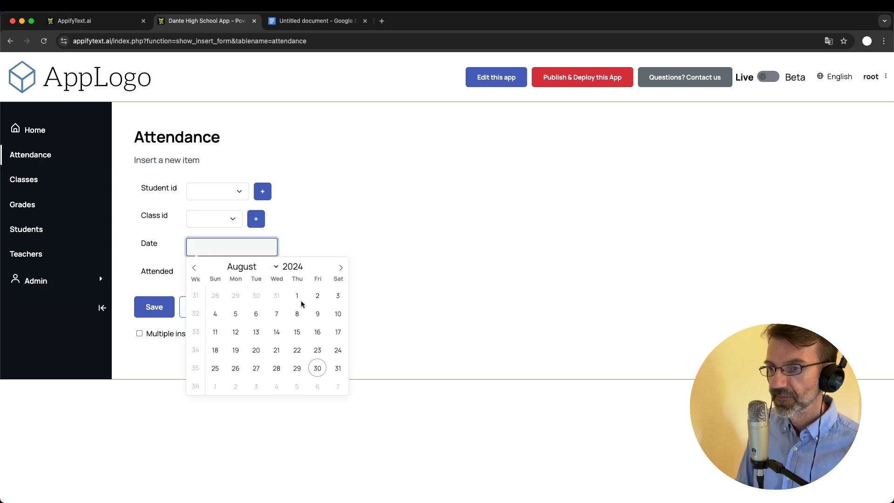
pyautogui.click(313, 225)
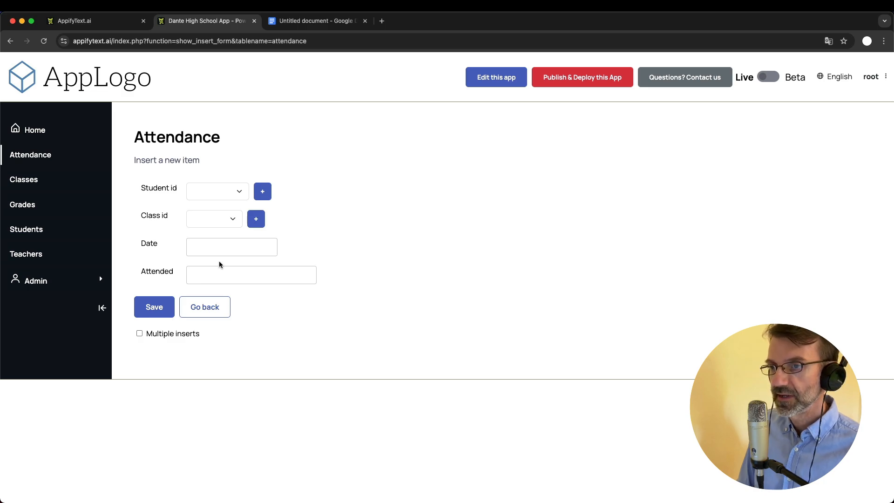
pyautogui.click(294, 21)
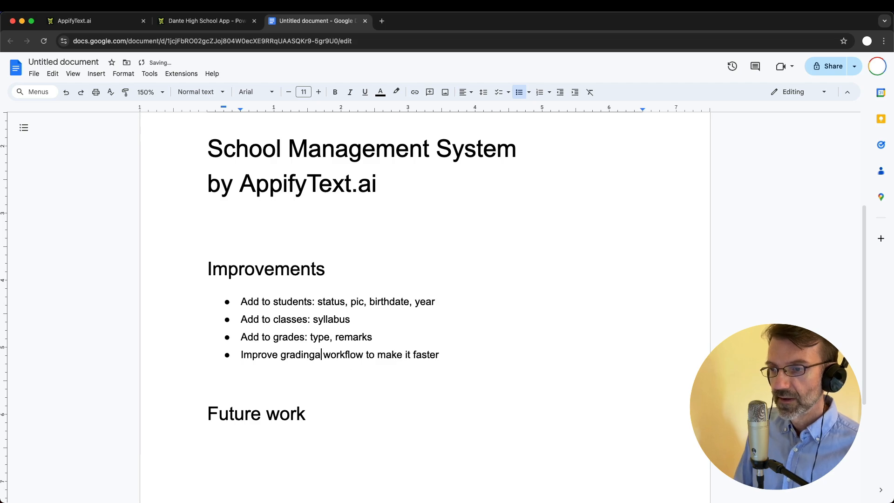
# Extend the last bullet with 'and attendance' and '+ three values for attendance', checking the app's form
pyautogui.write('and ')
pyautogui.write('atten')
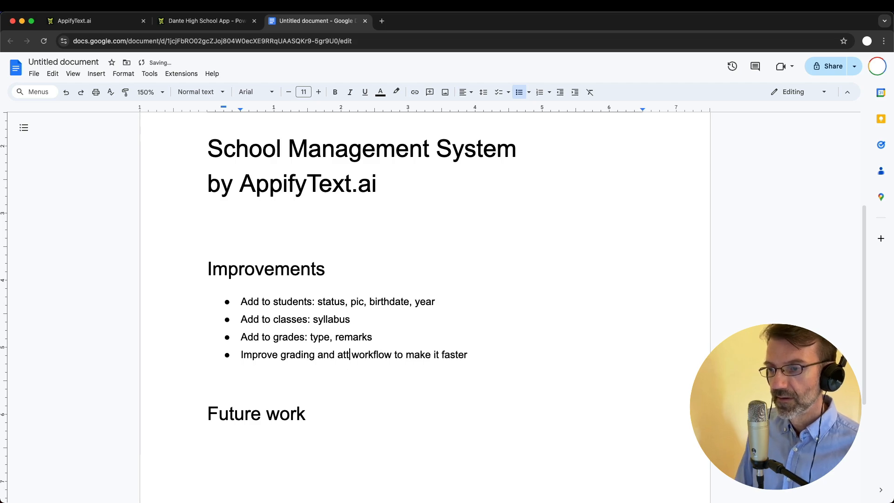
pyautogui.write('dance')
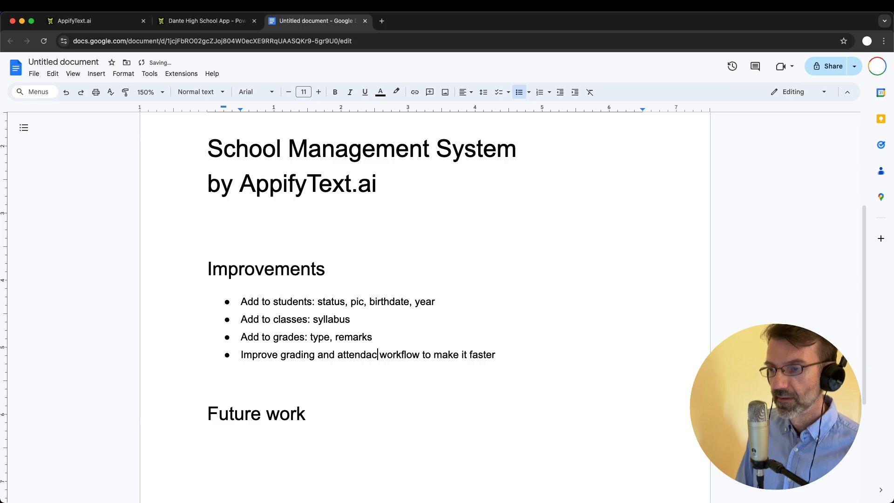
pyautogui.click(208, 21)
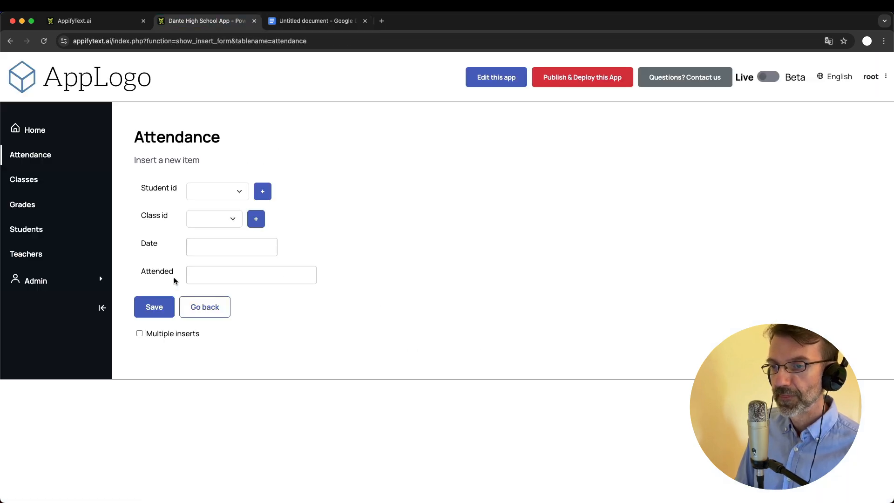
pyautogui.click(311, 23)
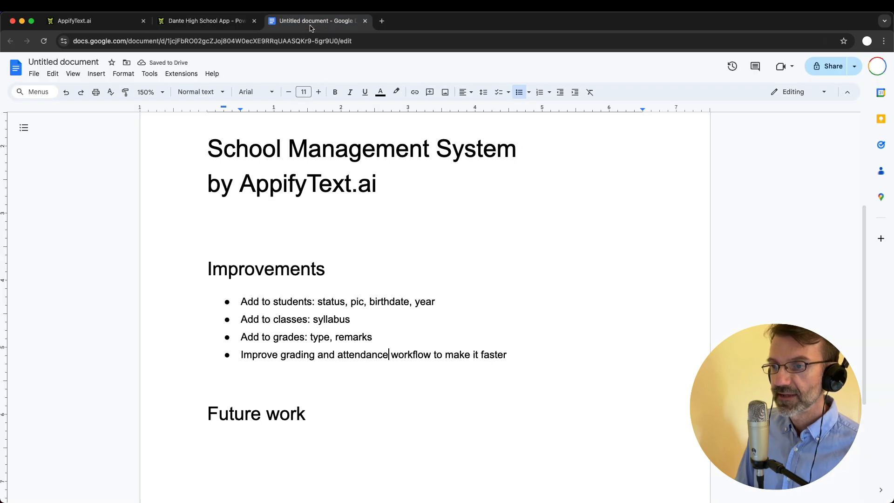
pyautogui.click(513, 352)
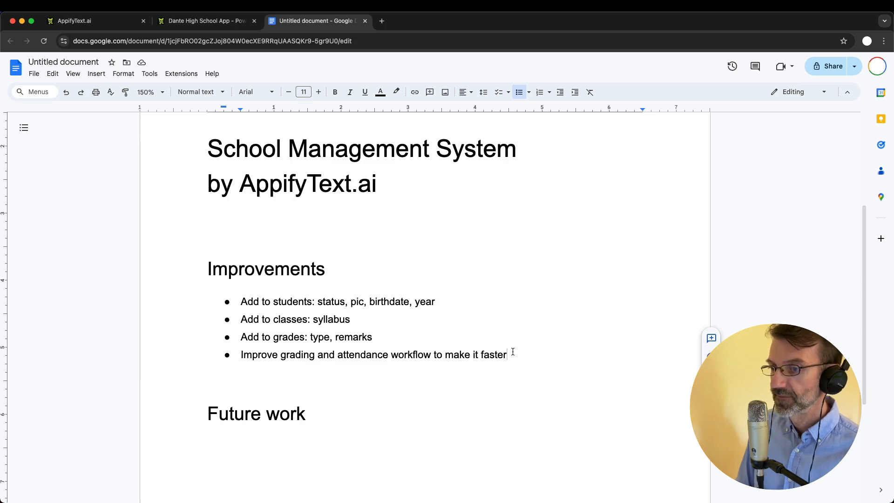
pyautogui.write('+ ')
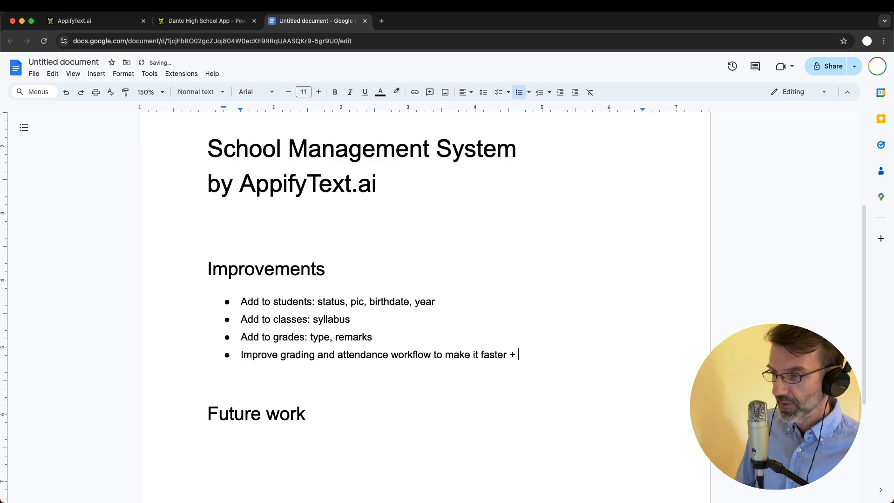
pyautogui.write('three valu')
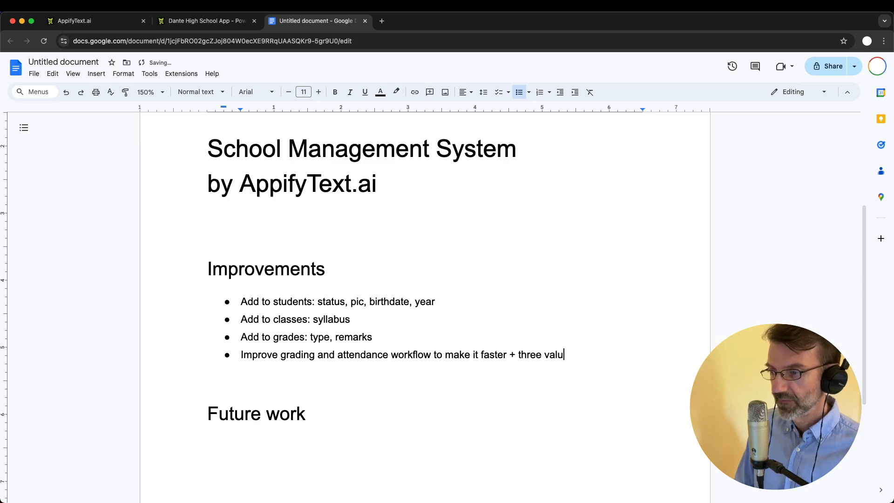
pyautogui.write('es for')
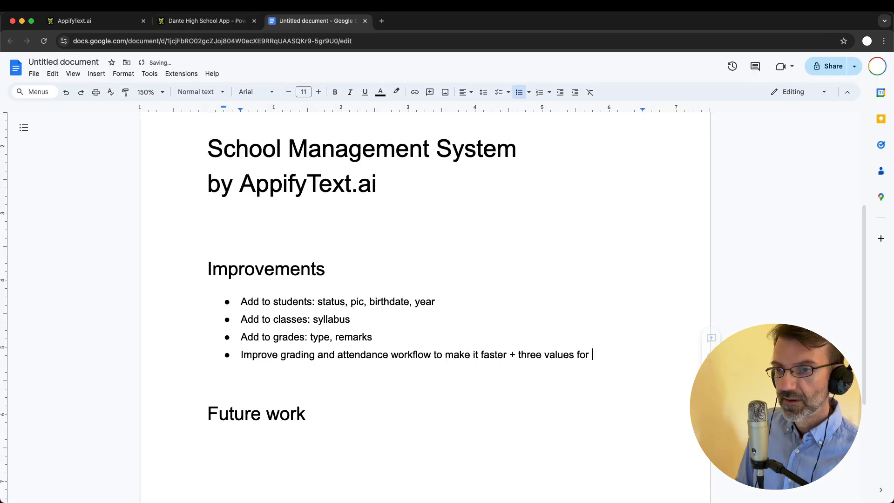
pyautogui.write('attend')
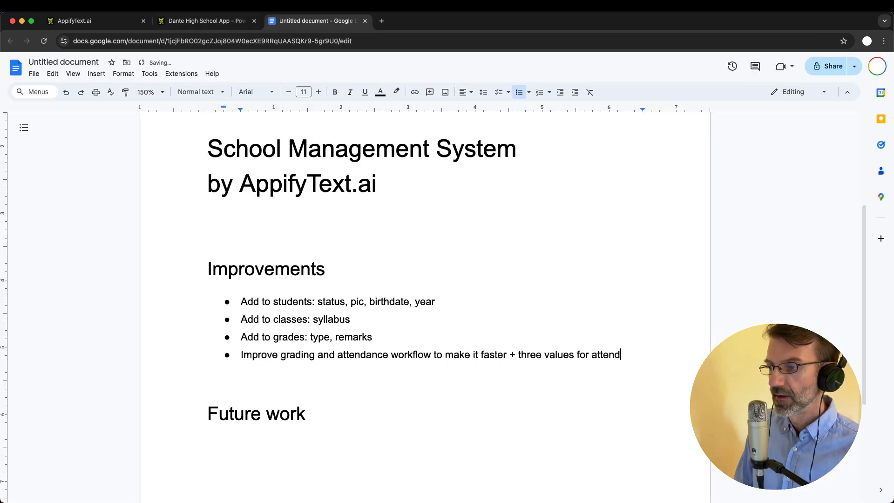
pyautogui.write('ance')
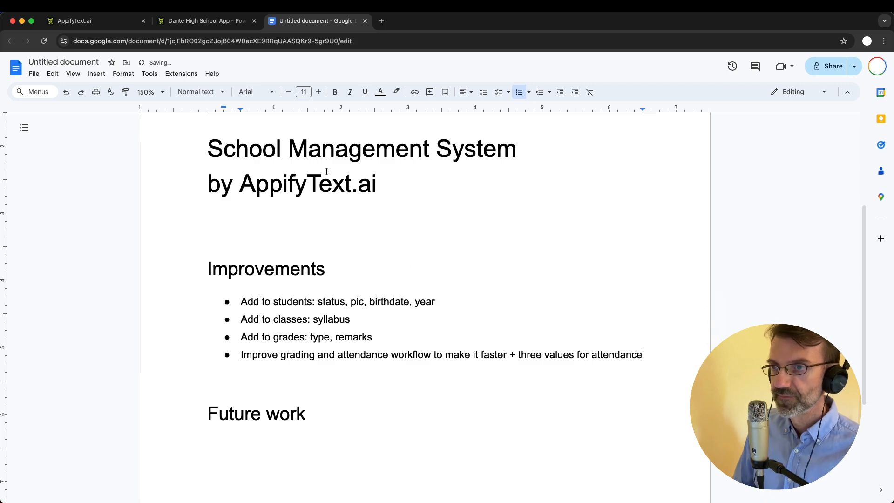
pyautogui.click(212, 23)
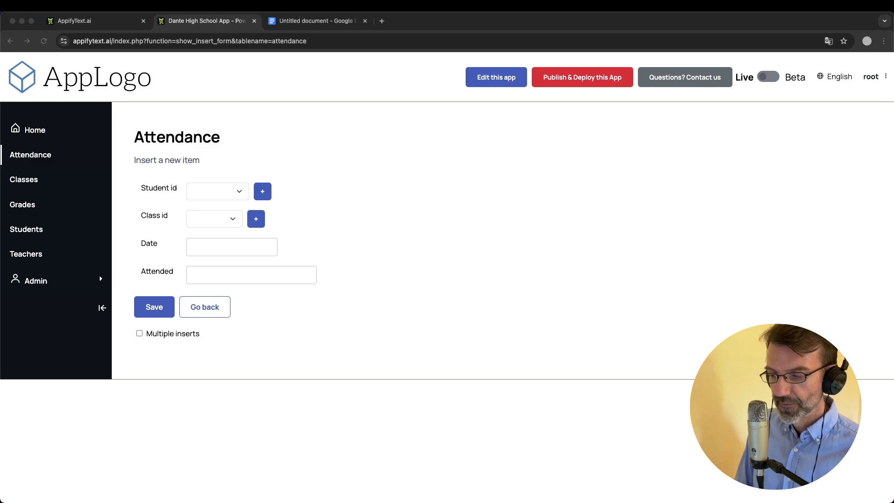
# Return from the new-attendance form to the Attendance list showing its three records
pyautogui.click(438, 255)
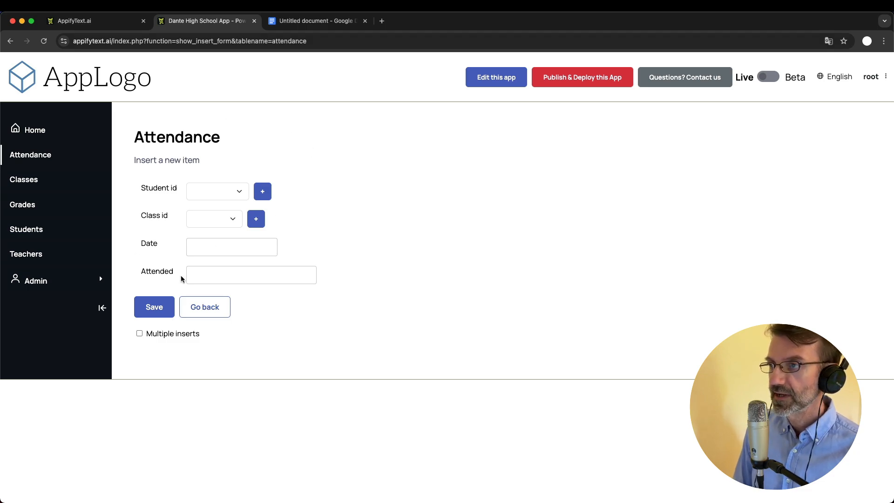
pyautogui.click(27, 163)
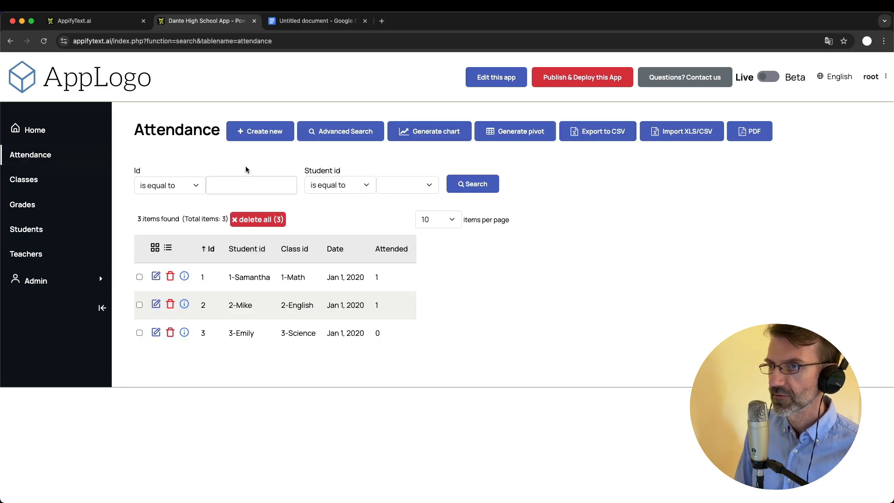
# Add a 'Layout changes' bullet to the Improvements list
pyautogui.click(316, 21)
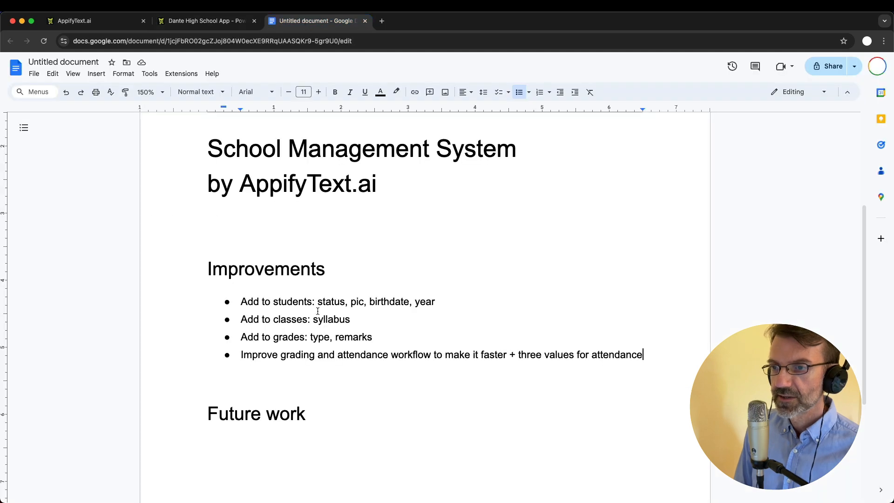
pyautogui.click(660, 355)
pyautogui.press('Return')
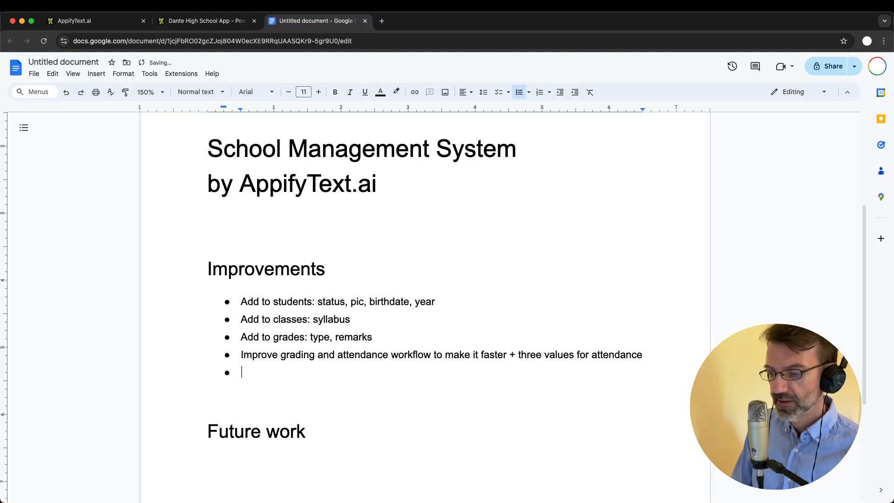
pyautogui.write('Layout changes')
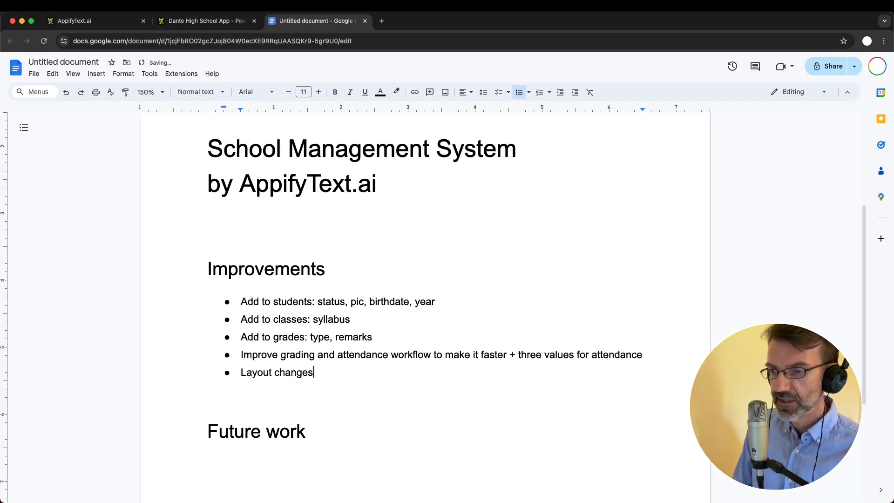
pyautogui.press('Return')
# Add a 'Users management & permissions management' bullet, glancing at the app's attendance page meanwhile
pyautogui.hotkey('ctrl', 'shift', 'Tab')
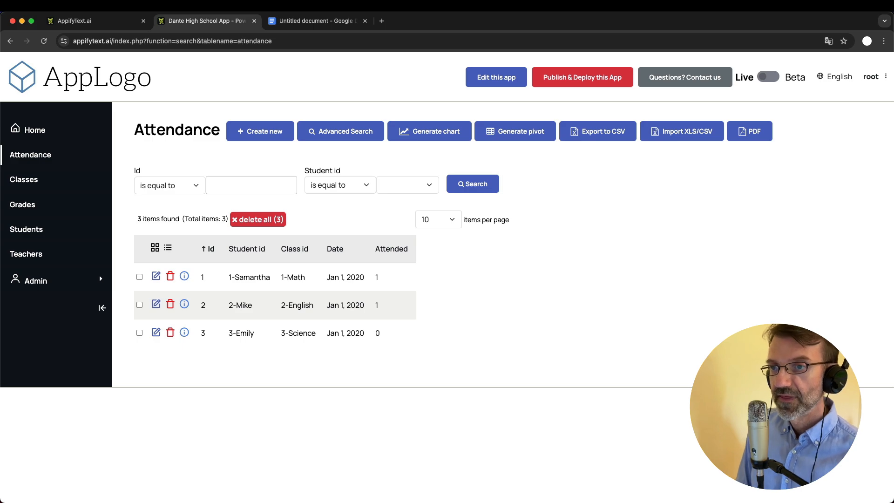
pyautogui.hotkey('ctrl', 'Tab')
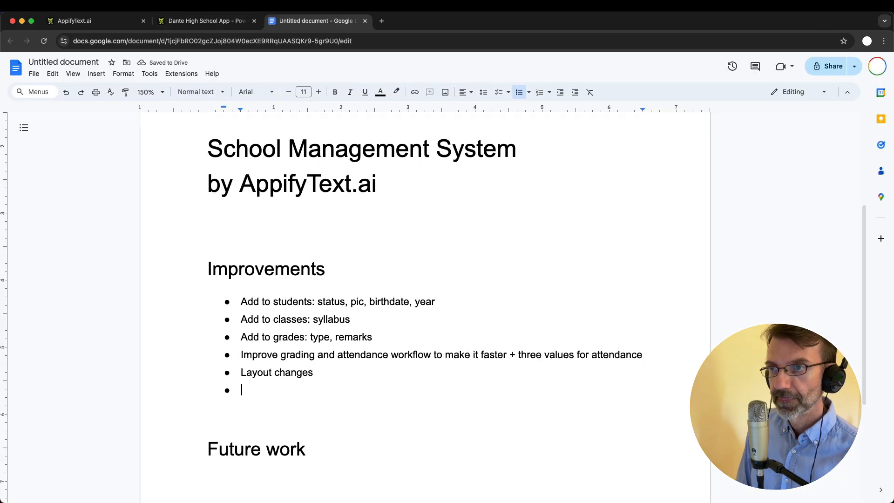
pyautogui.write('User')
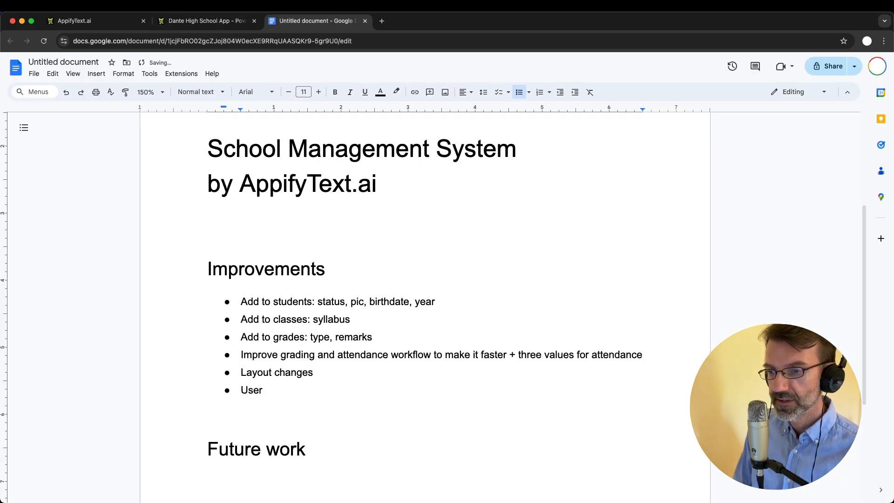
pyautogui.write('s management')
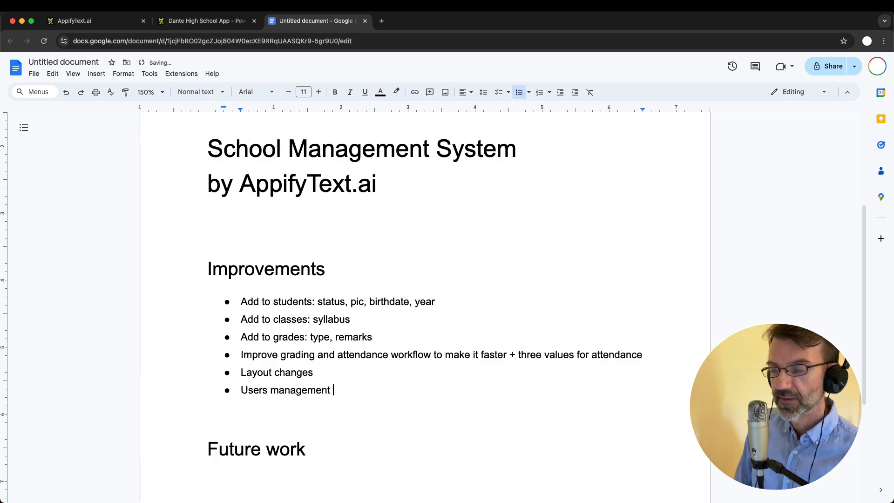
pyautogui.hotkey('ctrl', 'shift', 'Tab')
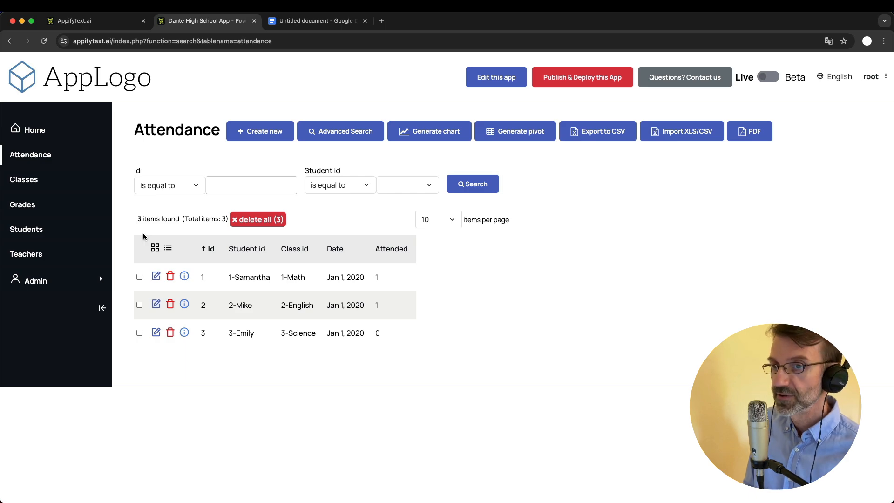
pyautogui.click(308, 22)
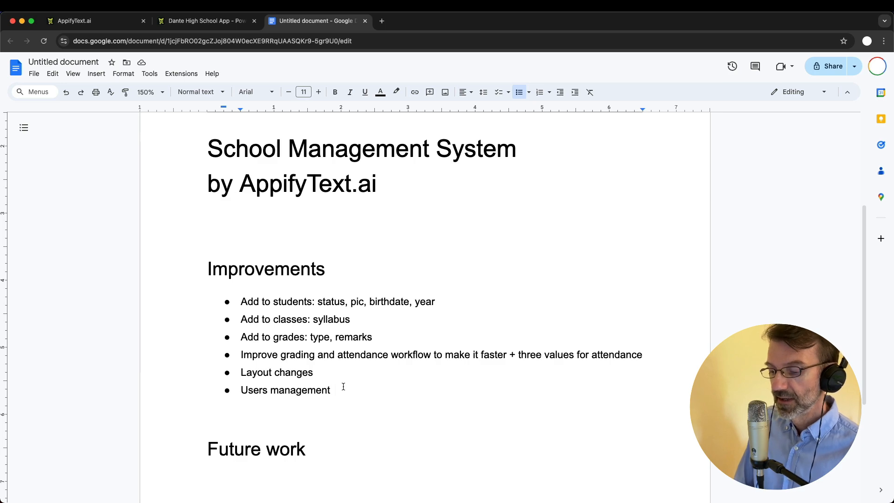
pyautogui.write('& permissions p')
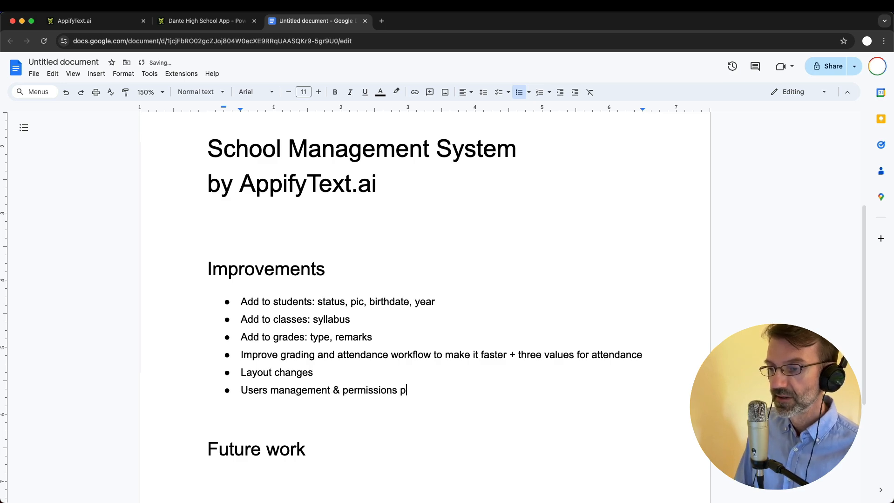
pyautogui.press('BackSpace')
pyautogui.write('management')
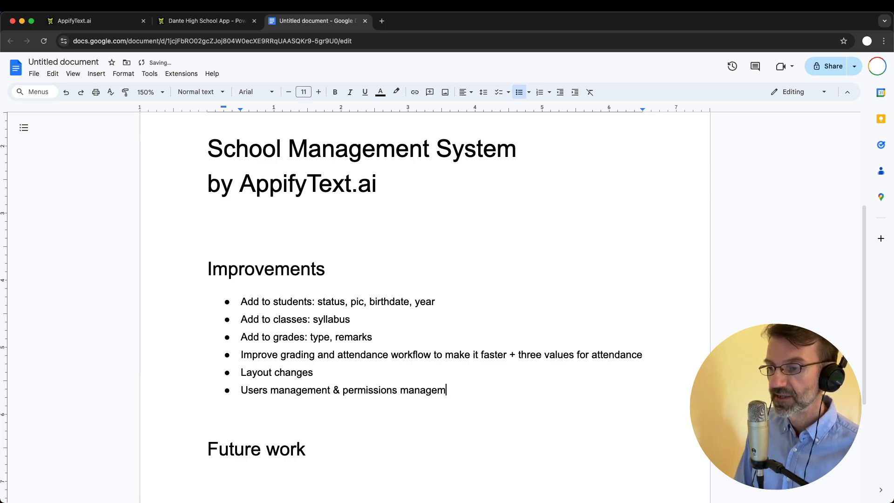
pyautogui.hotkey('ctrl', 'shift', 'Tab')
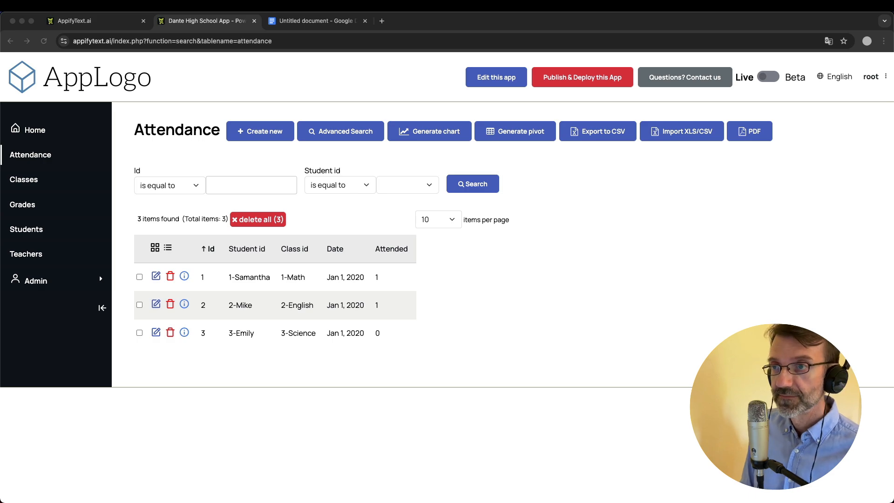
pyautogui.click(298, 21)
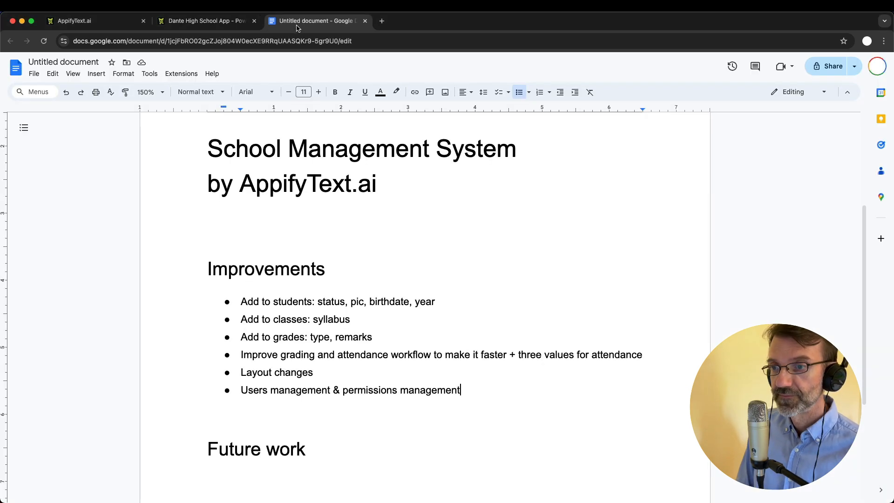
# Add a 'Stats' bullet, then flip between the notes and the app's Attendance list
pyautogui.press('Return')
pyautogui.write('Stats')
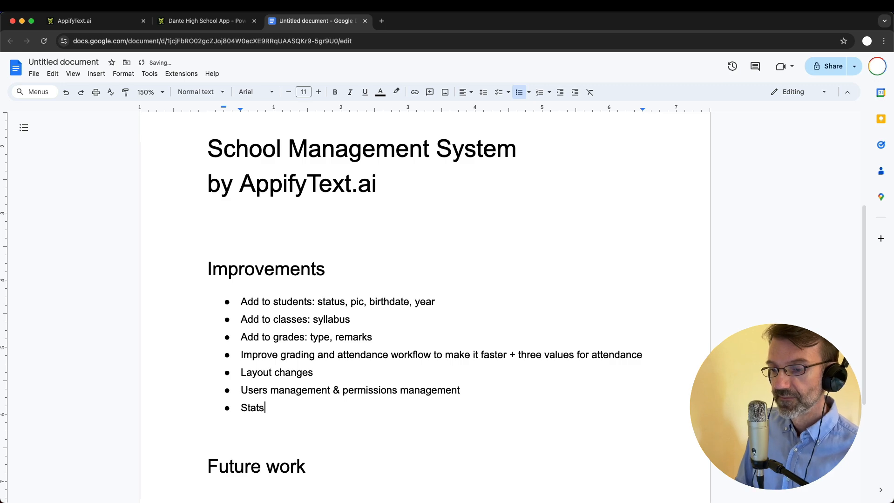
pyautogui.hotkey('ctrl', 'shift', 'Tab')
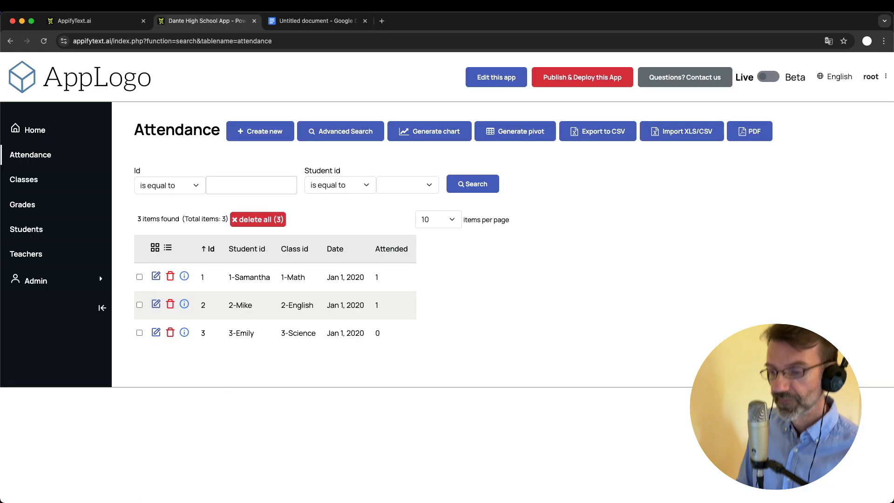
pyautogui.press('super+Tab')
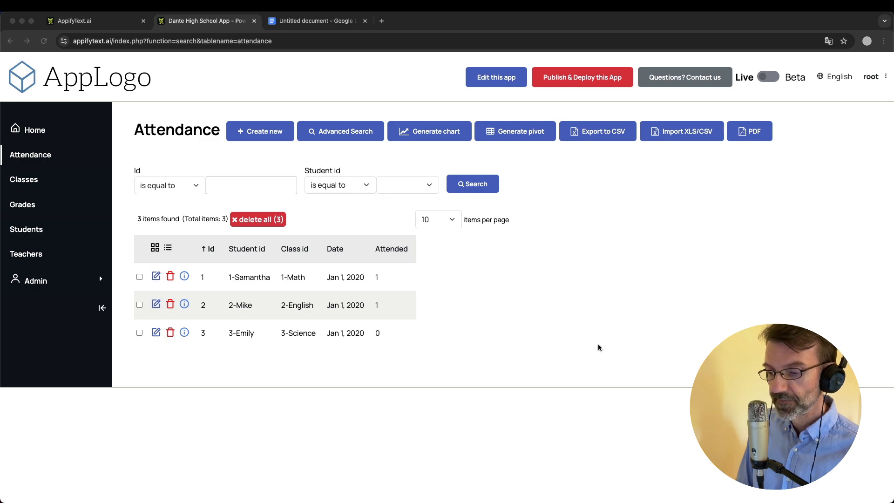
pyautogui.click(538, 304)
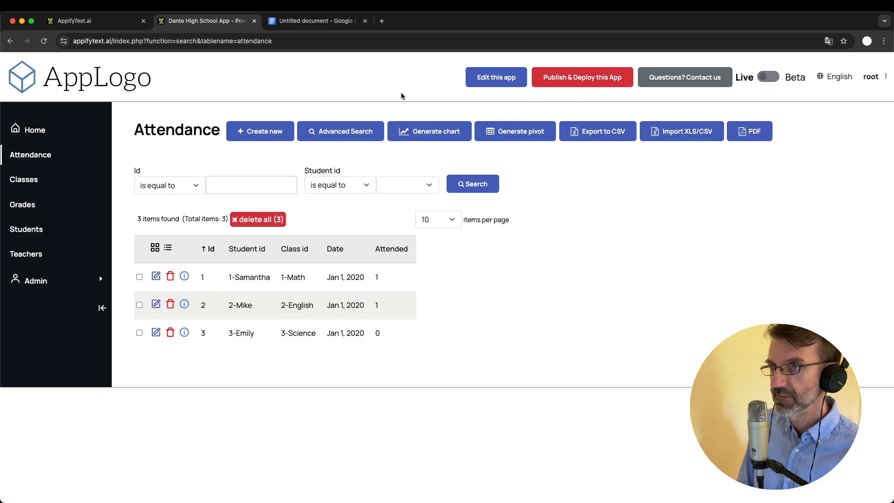
pyautogui.click(317, 20)
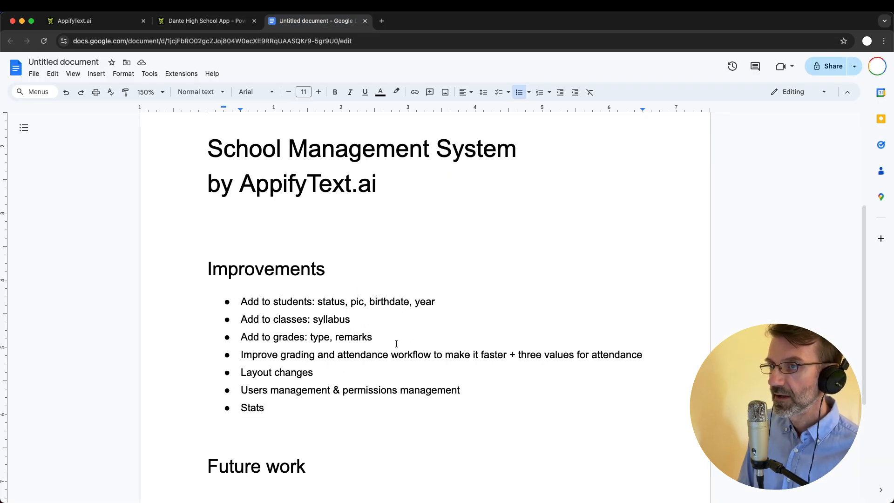
pyautogui.click(207, 20)
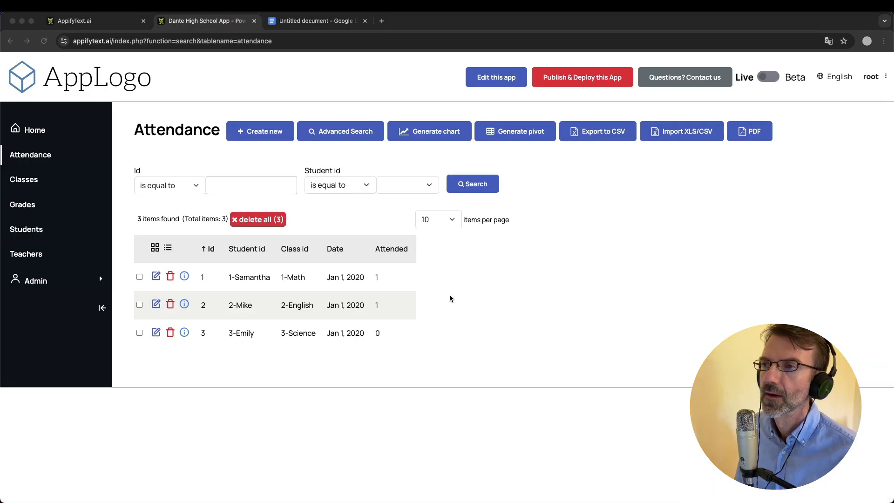
pyautogui.click(305, 22)
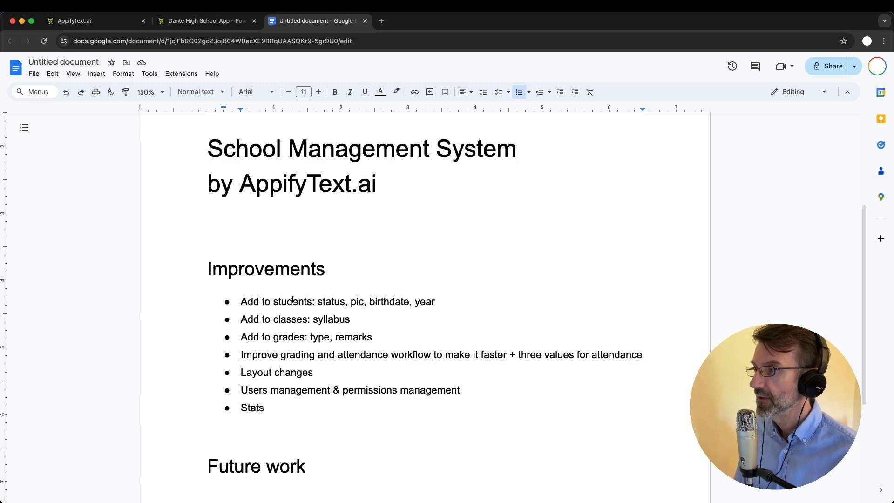
pyautogui.click(205, 21)
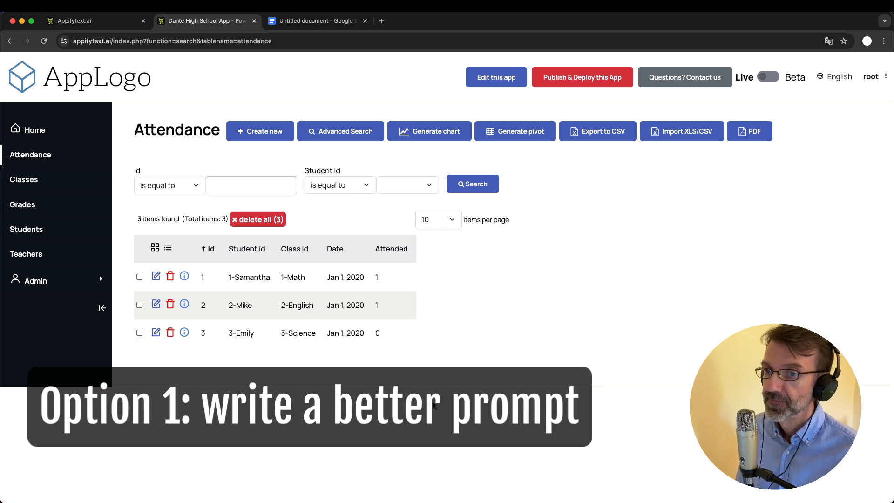
# Show the Classes table listing Math, English and Science with their teachers
pyautogui.click(26, 179)
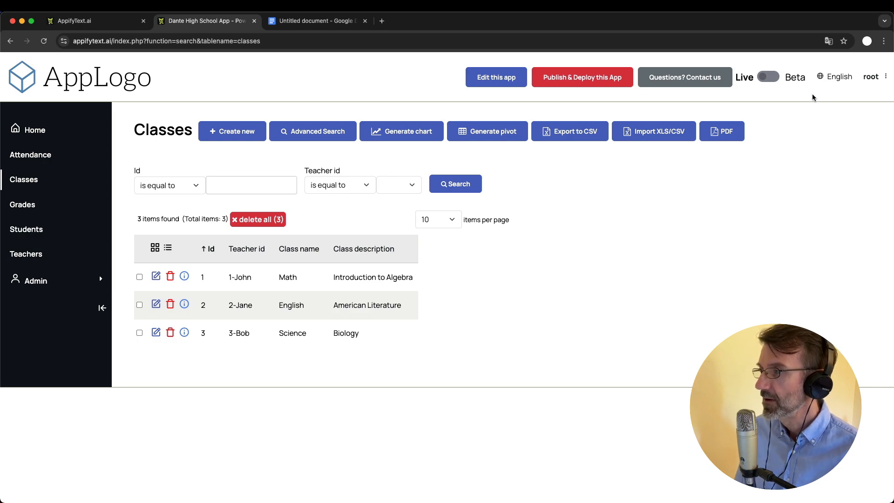
# Log out, then sign back in with the default admin username and its password
pyautogui.click(869, 83)
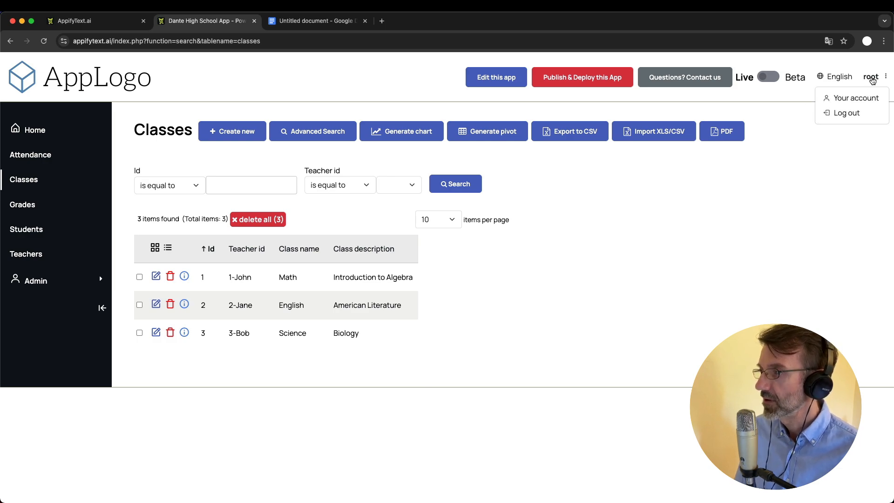
pyautogui.click(844, 115)
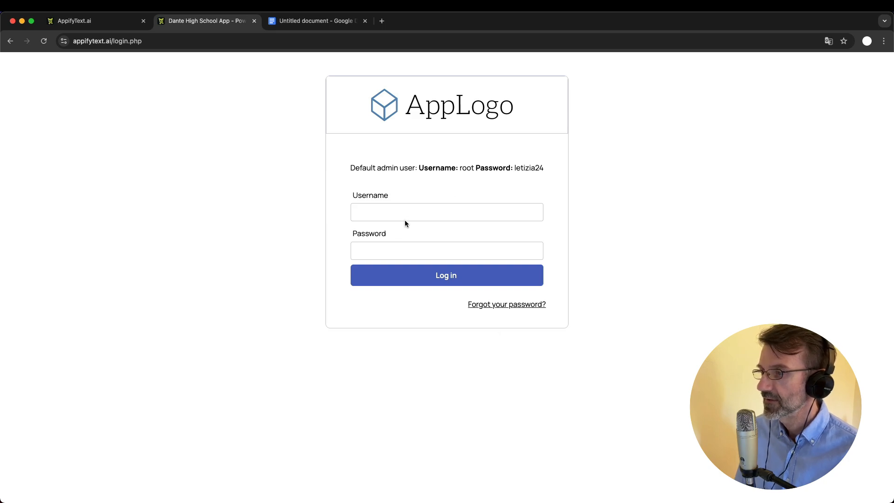
pyautogui.click(420, 215)
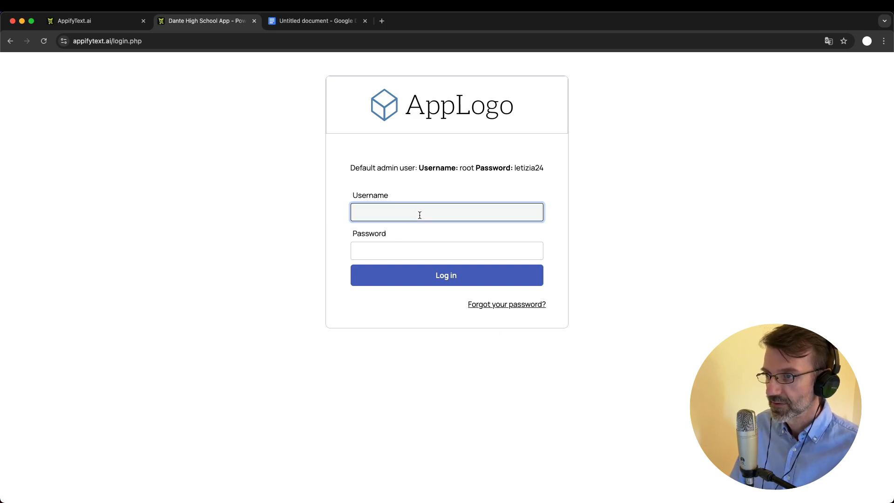
pyautogui.write('root')
pyautogui.press('Tab')
pyautogui.write('let')
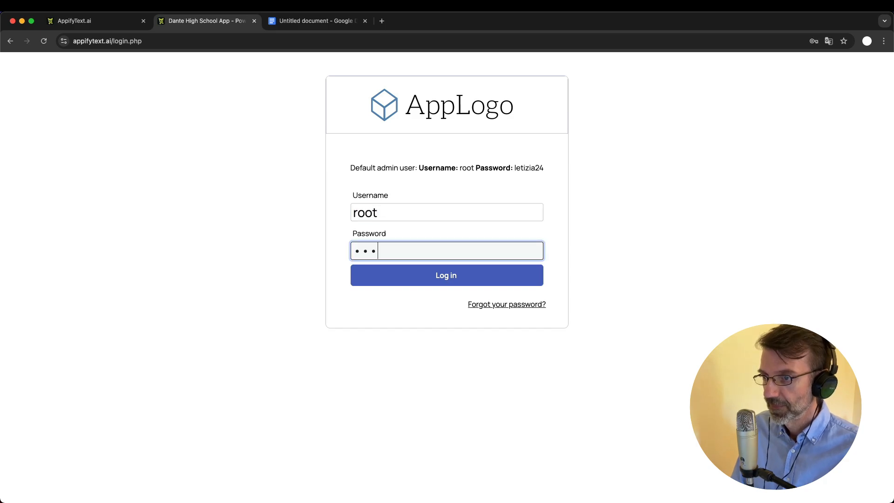
pyautogui.write('izia24')
pyautogui.press('Return')
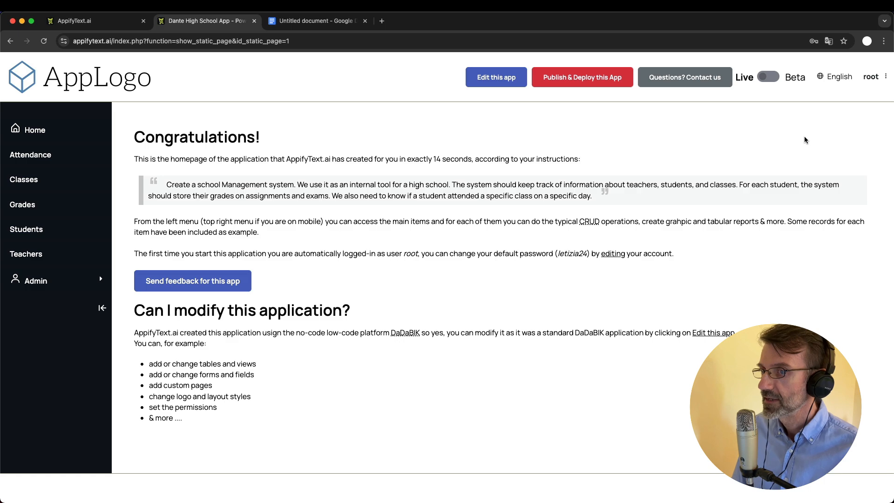
# Change the root account's password from the current one to a new password, then go Home
pyautogui.click(870, 77)
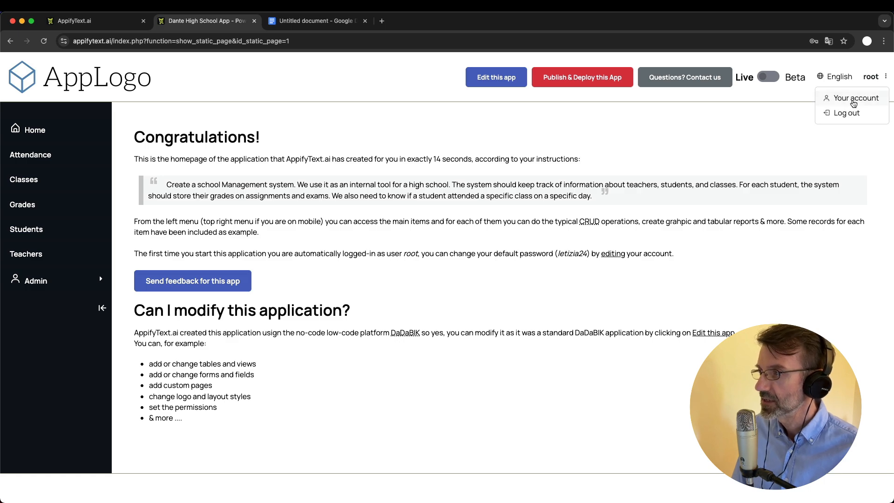
pyautogui.click(842, 97)
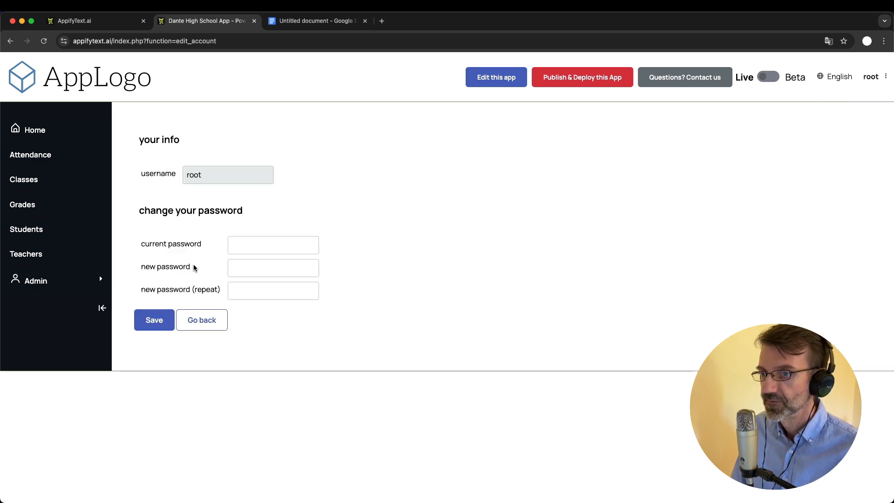
pyautogui.click(257, 247)
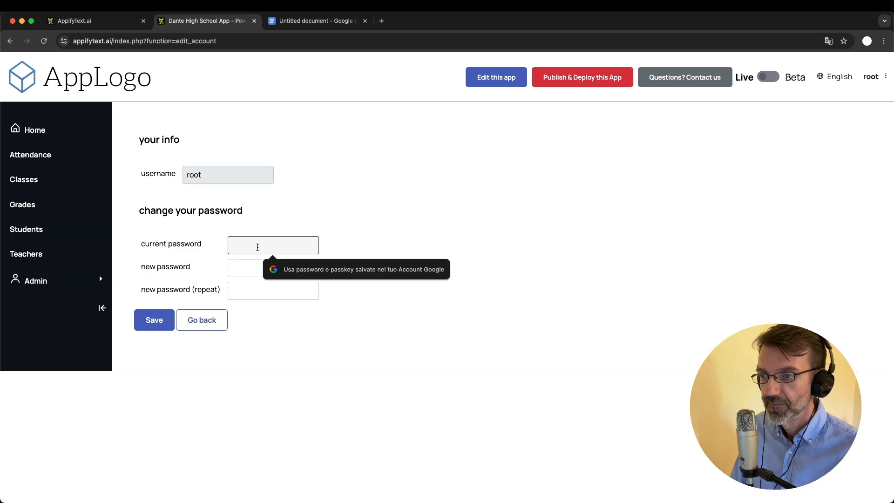
pyautogui.write('•••••••')
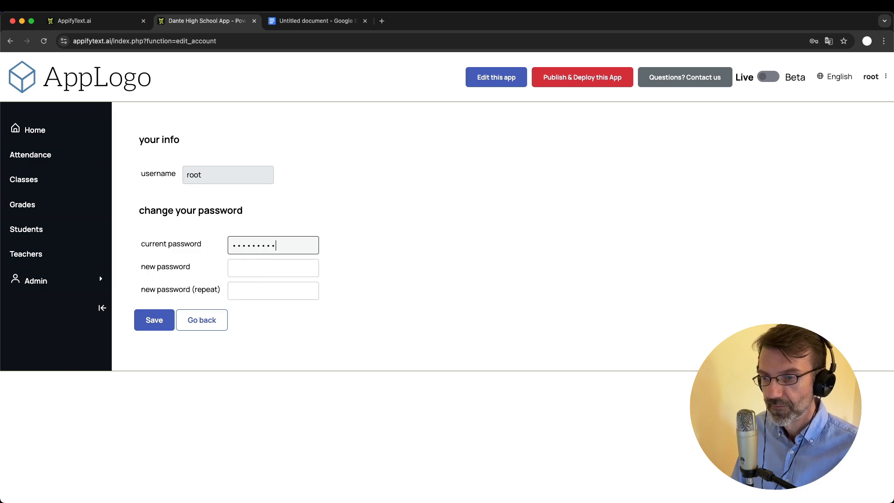
pyautogui.press('Tab')
pyautogui.write('•••')
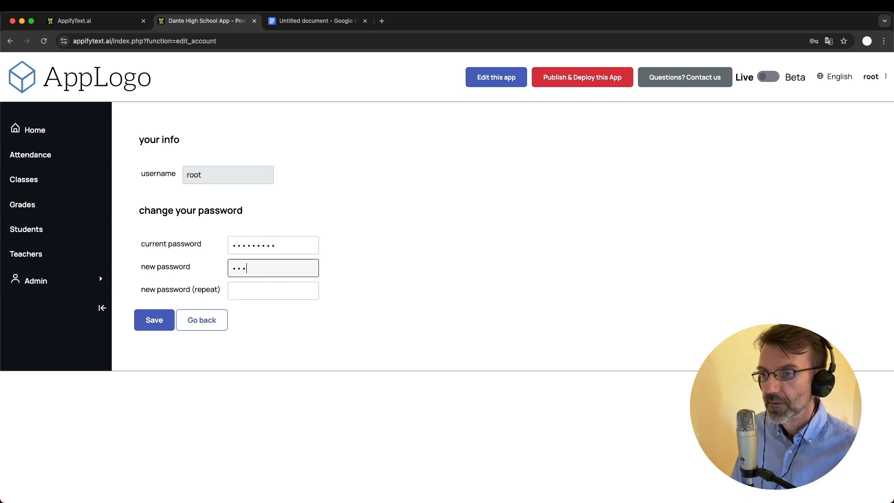
pyautogui.write('•••••')
pyautogui.press('Tab')
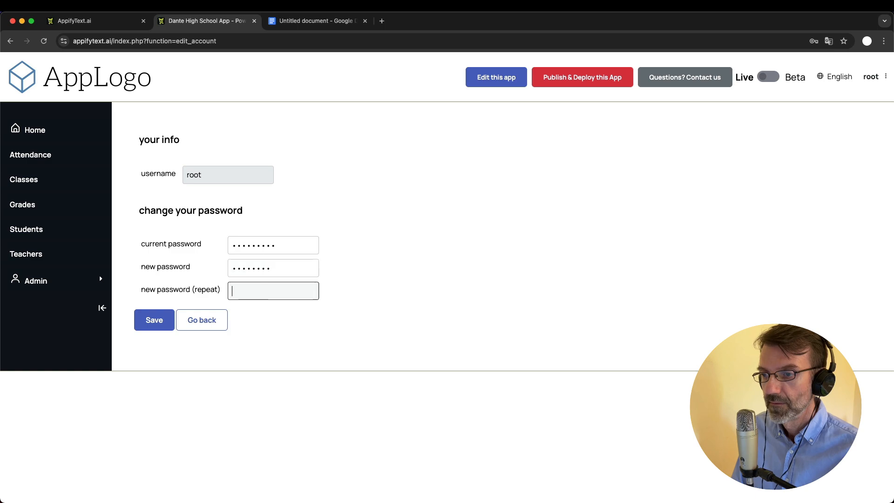
pyautogui.write('••••••••')
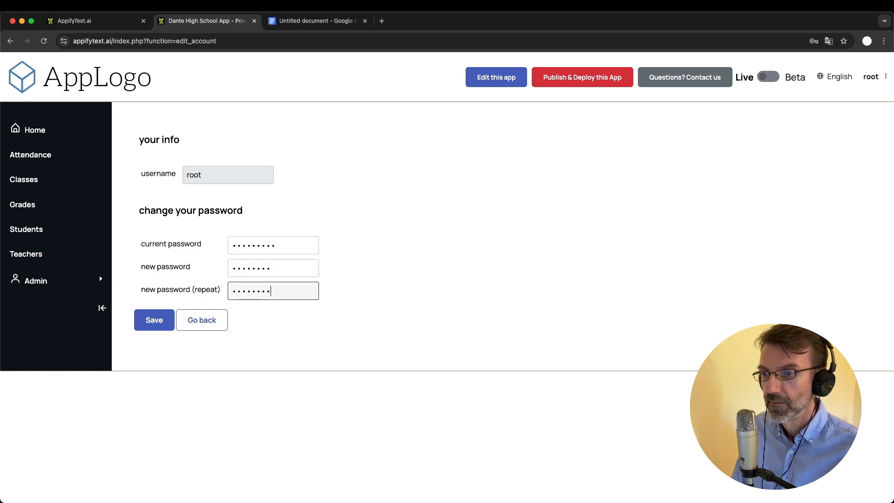
pyautogui.click(149, 318)
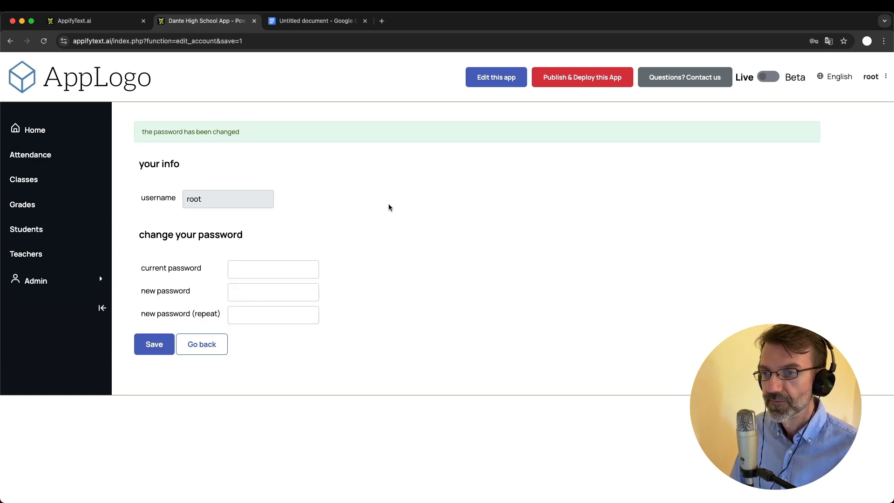
pyautogui.click(23, 132)
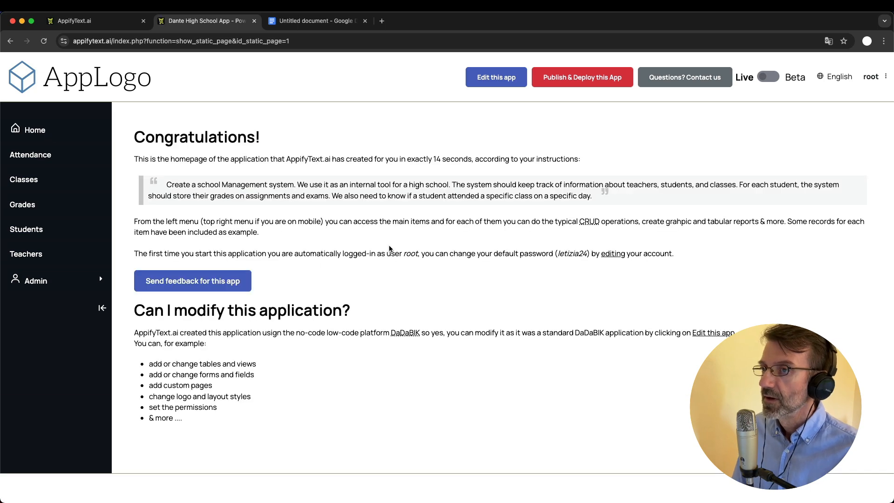
# Open the school app's admin area and try zooming its page in and out
pyautogui.click(498, 79)
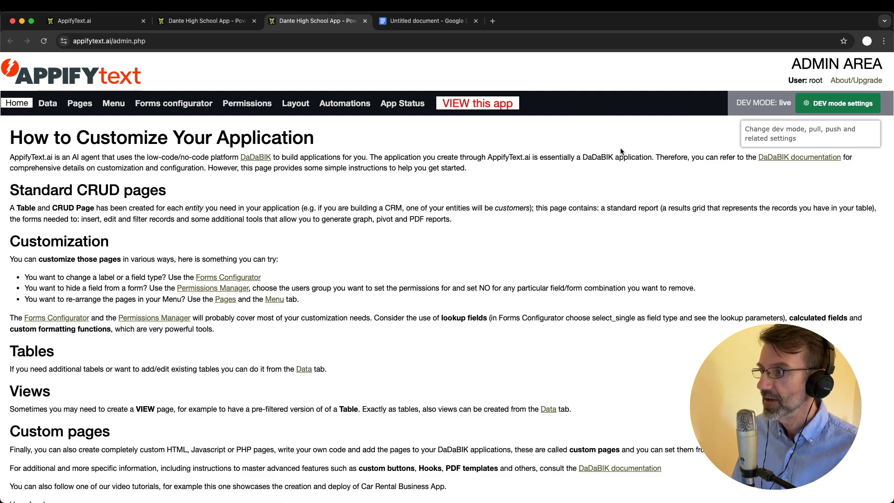
pyautogui.press('super+plus')
pyautogui.press('super+plus')
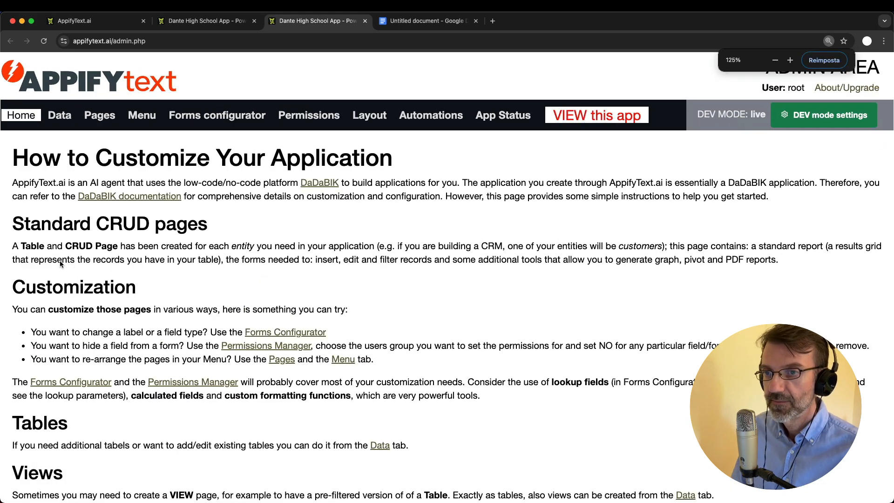
pyautogui.press('super+minus')
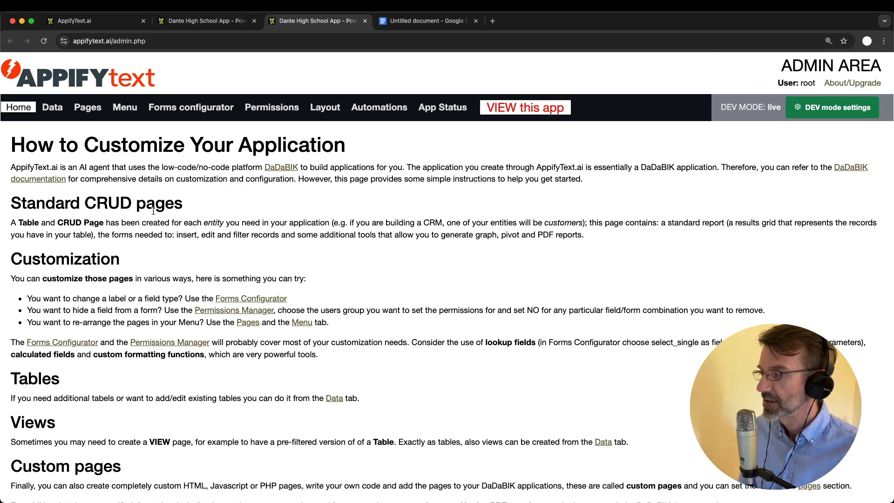
# Reset the app homepage to actual size, then enlarge the admin area page
pyautogui.click(204, 21)
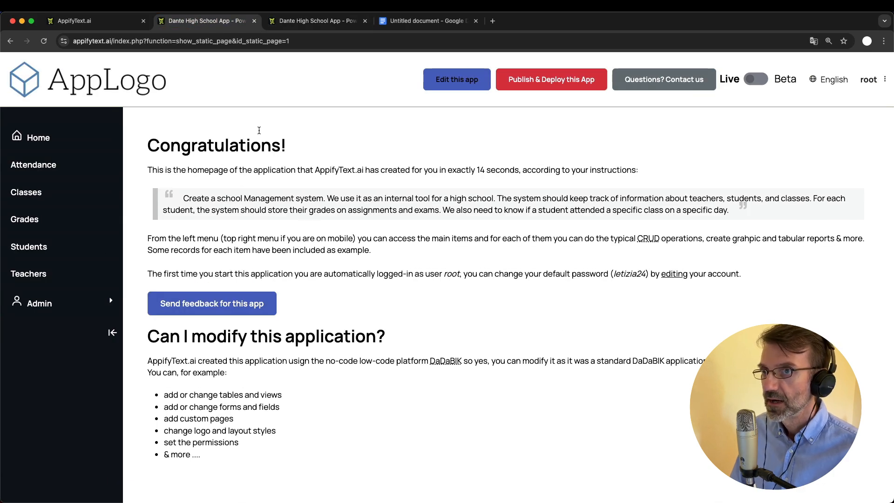
pyautogui.click(134, 6)
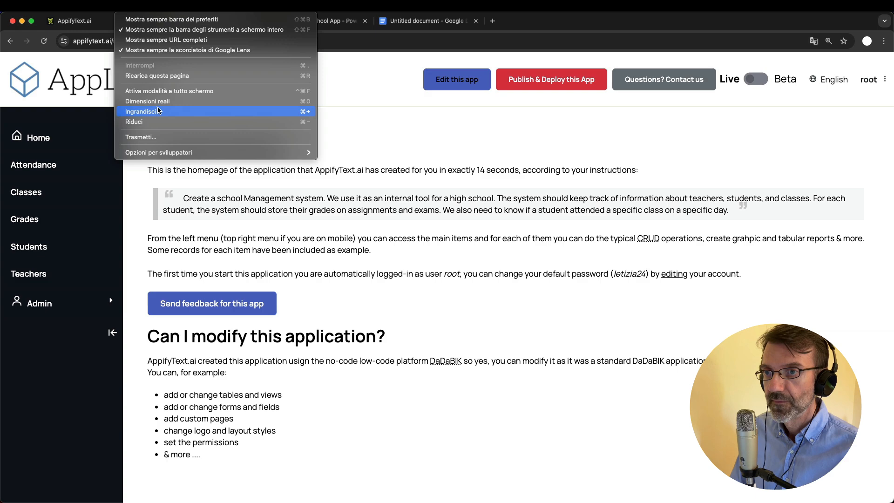
pyautogui.click(158, 102)
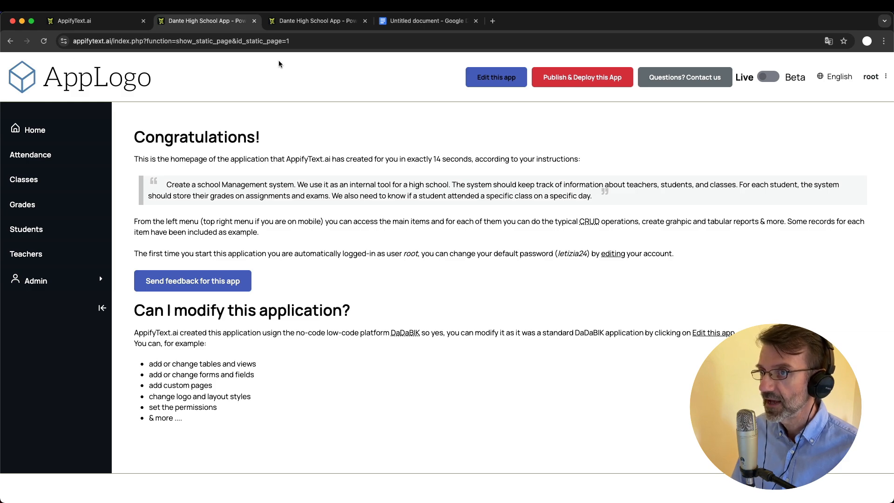
pyautogui.click(312, 21)
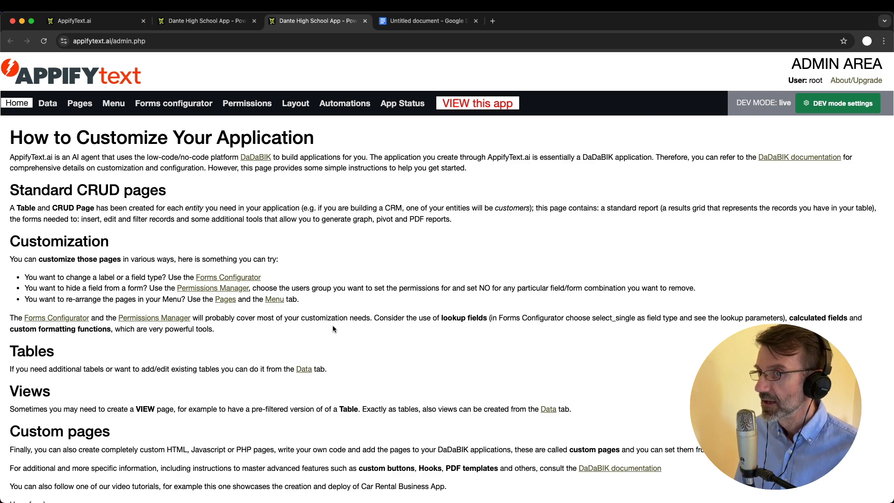
pyautogui.click(208, 21)
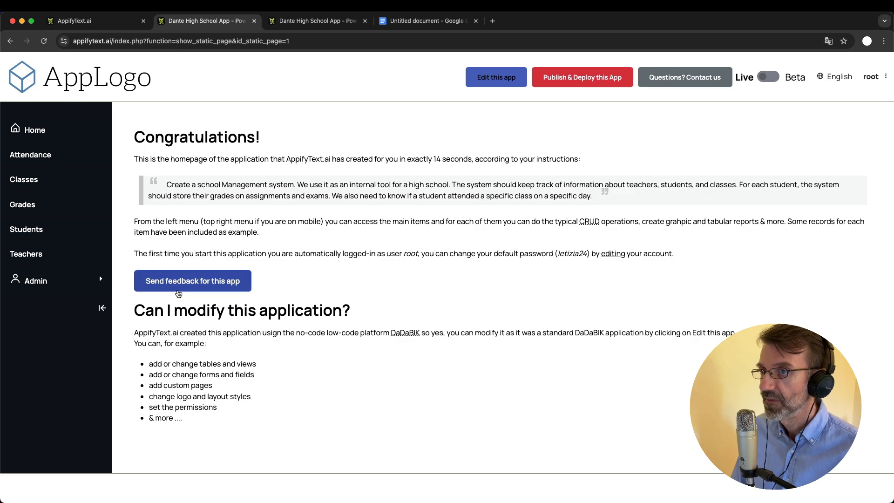
pyautogui.click(294, 24)
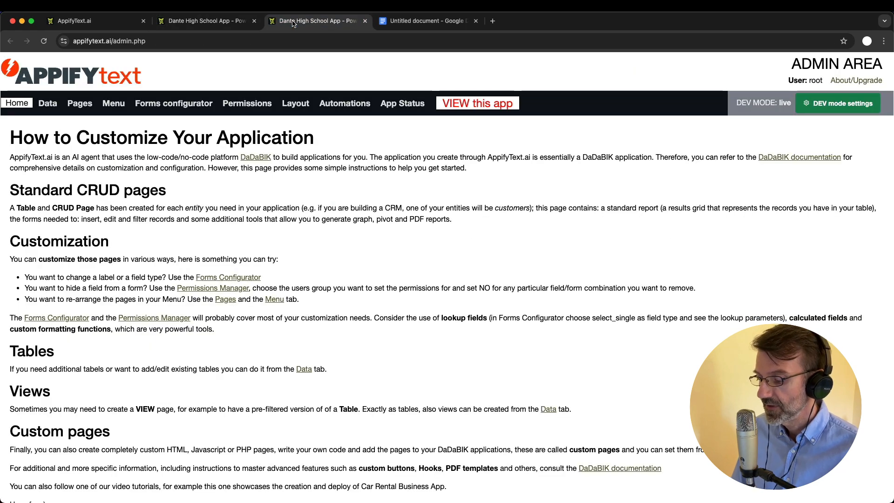
pyautogui.press('super+plus')
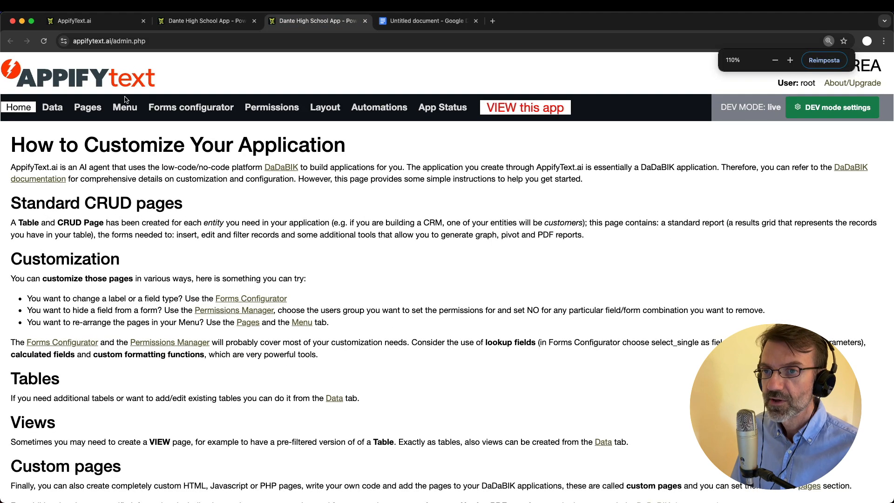
# Show the admin Data section listing the attendance table's id, student_id, class_id and date fields
pyautogui.click(57, 110)
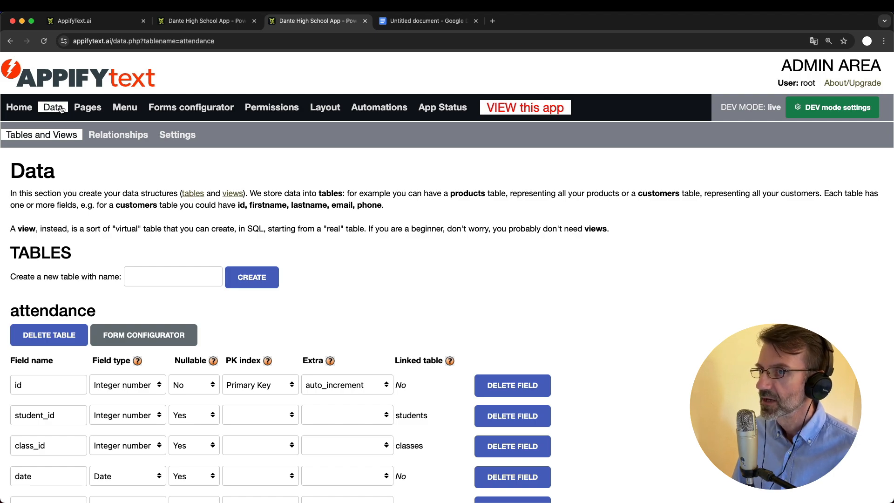
pyautogui.click(205, 21)
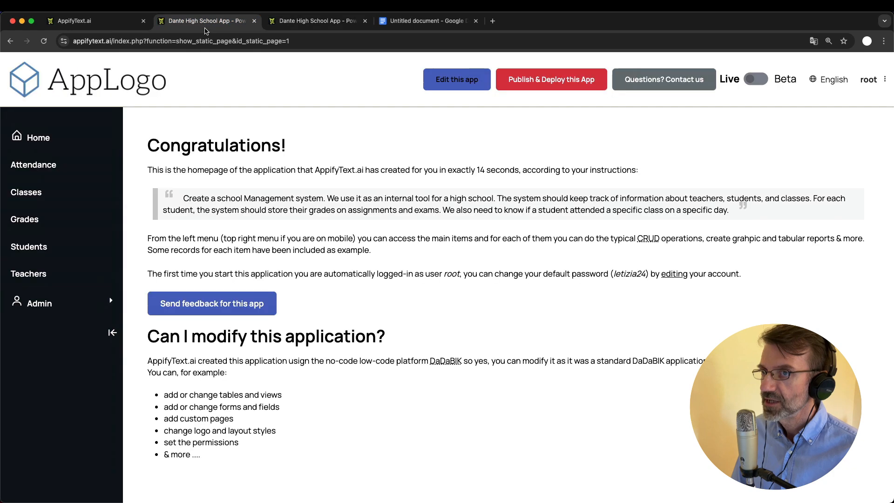
pyautogui.click(320, 21)
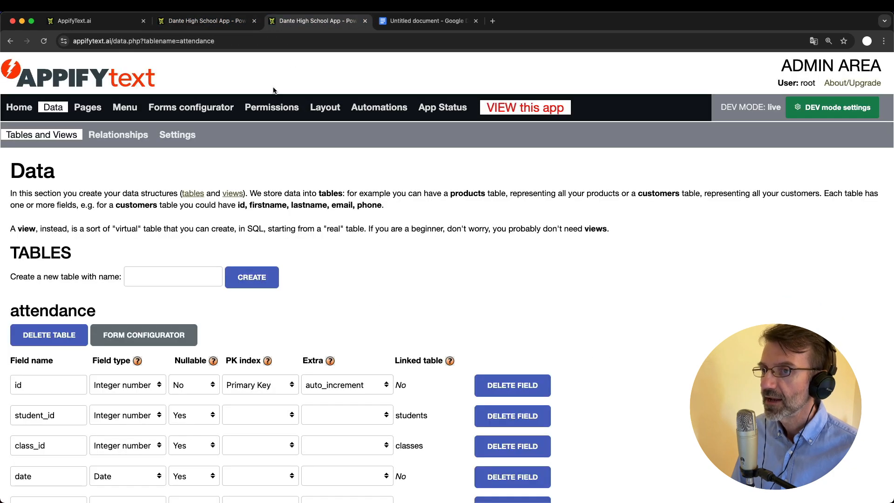
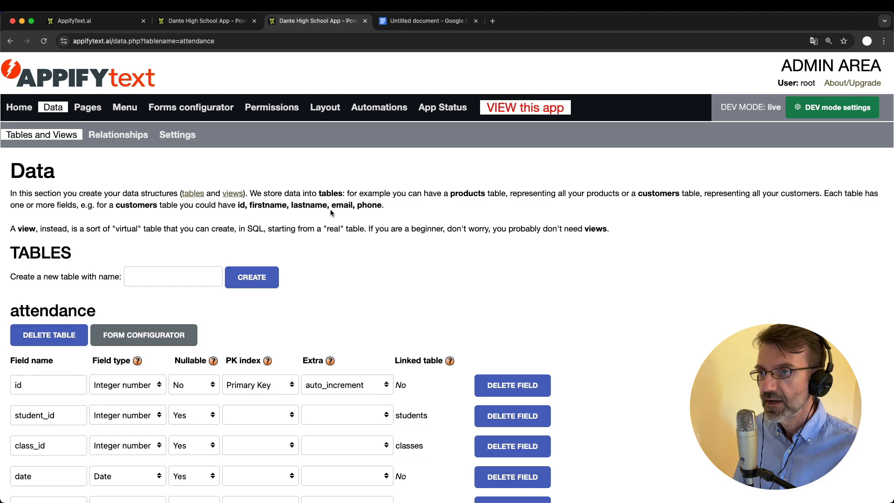
# Bring up the admin-role Menu Preview listing Home, Attendance, Classes, Grades, Students and Teachers
pyautogui.click(130, 109)
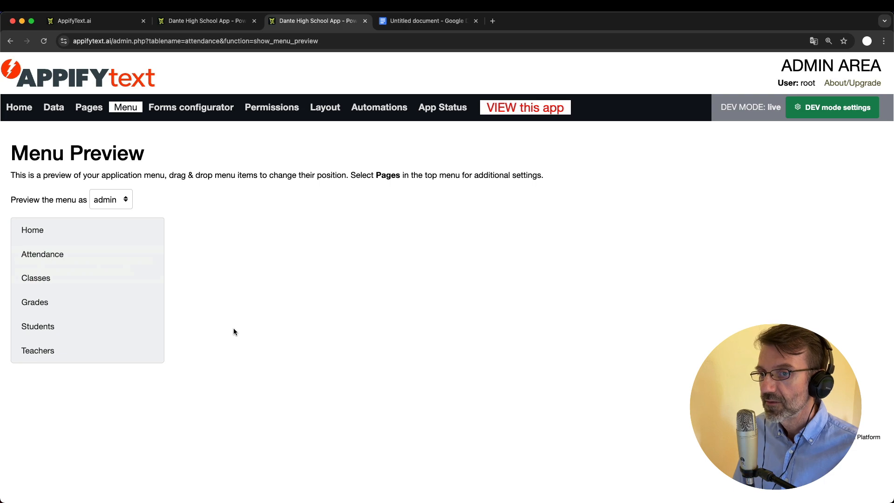
pyautogui.click(115, 204)
# Keep the admin role, move Grades to just below Home, and reload the live app
pyautogui.click(184, 207)
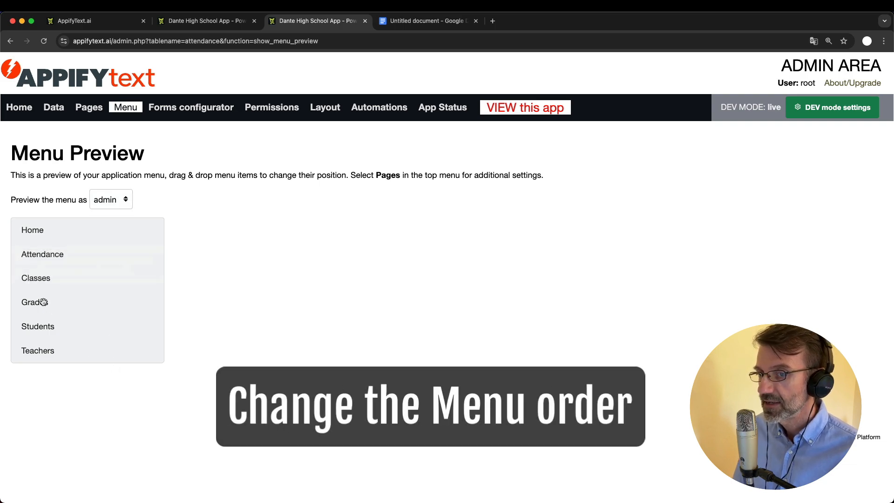
pyautogui.moveTo(44, 306); pyautogui.dragTo(46, 253)
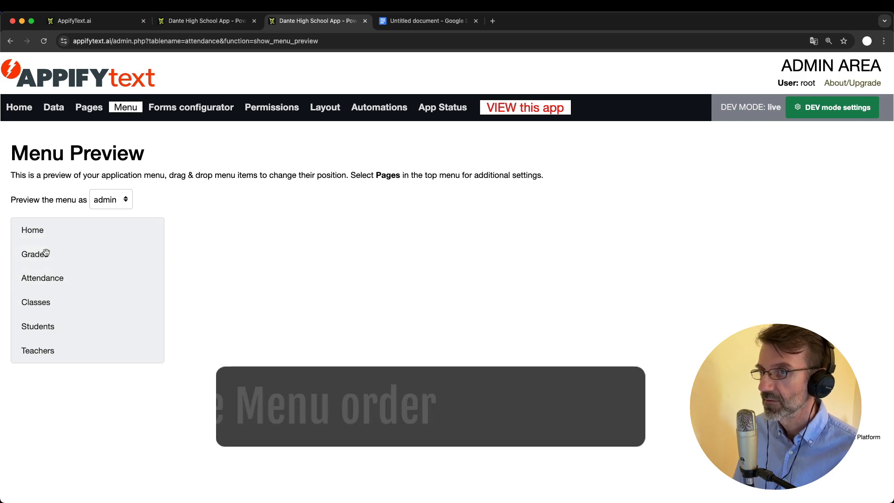
pyautogui.click(203, 21)
pyautogui.press('super+r')
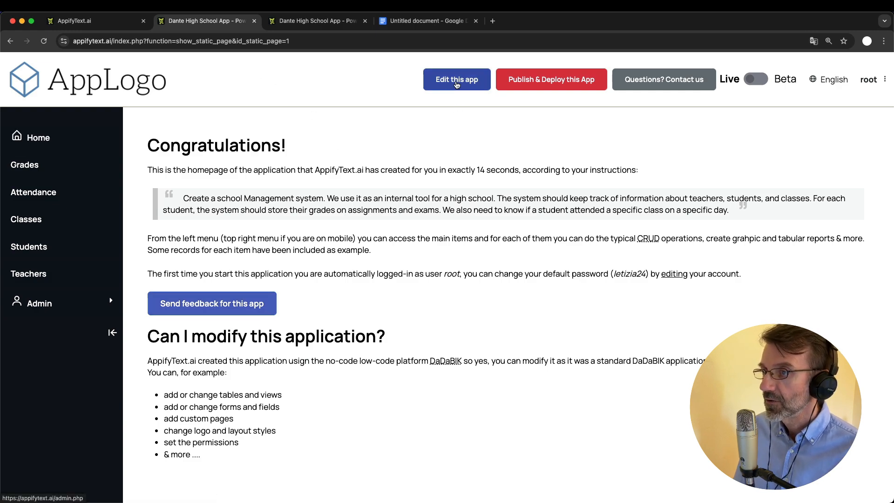
# Compare the admin menu preview with the live app's Grades list showing the new order
pyautogui.click(321, 23)
pyautogui.click(205, 21)
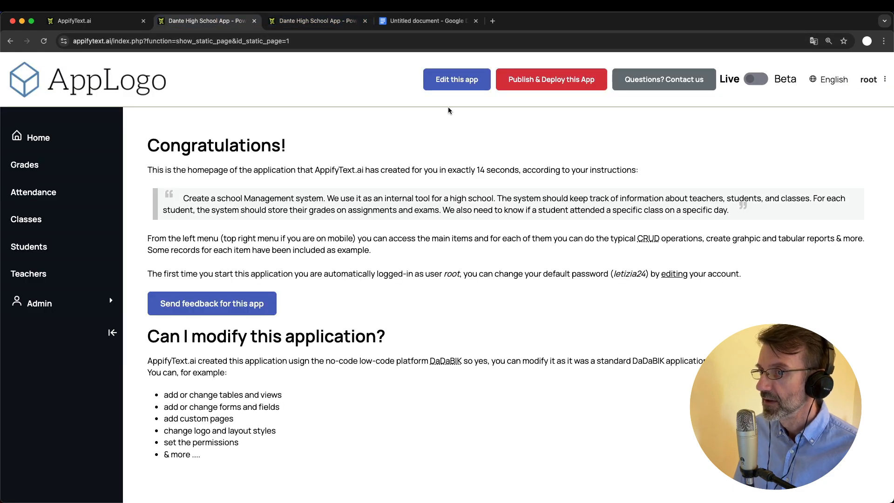
pyautogui.click(51, 166)
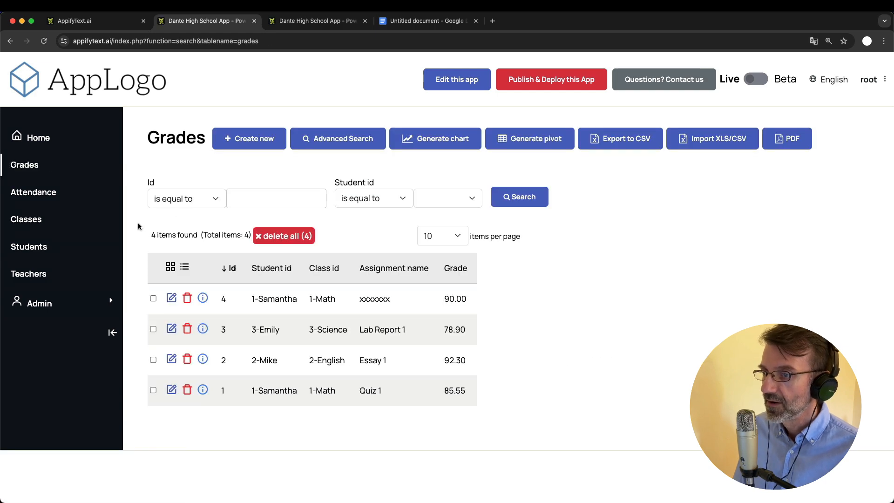
pyautogui.click(313, 21)
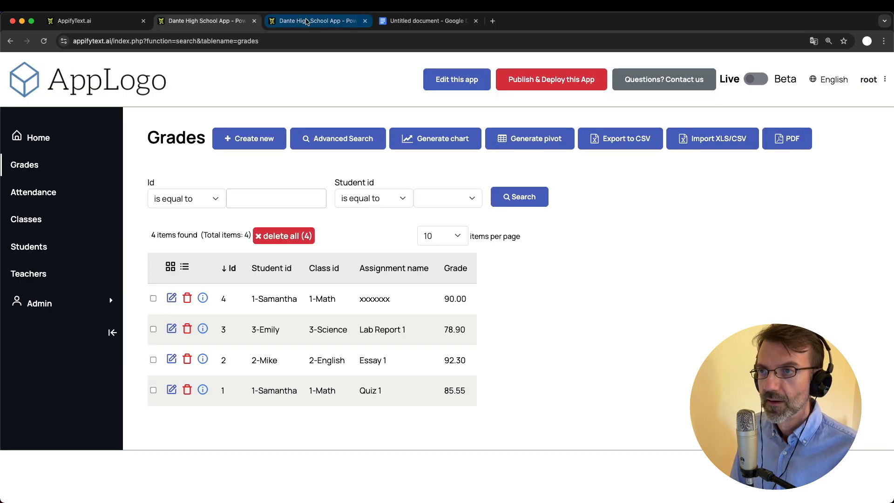
pyautogui.click(307, 21)
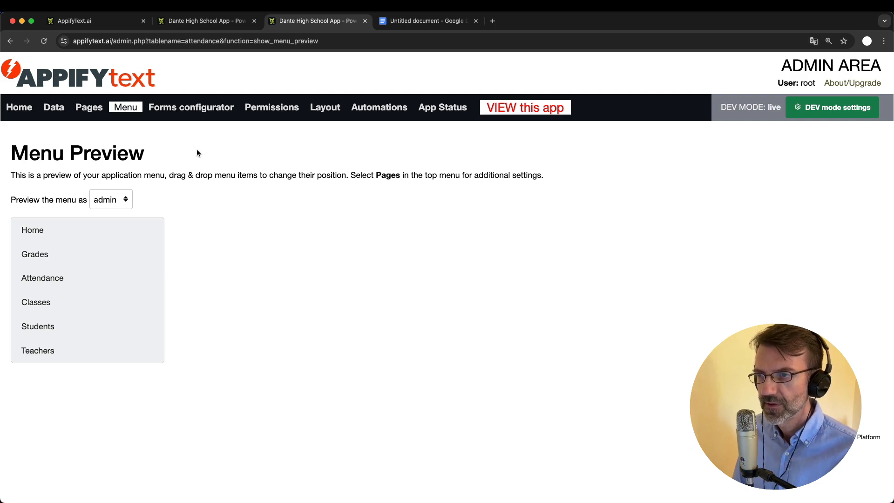
pyautogui.click(199, 23)
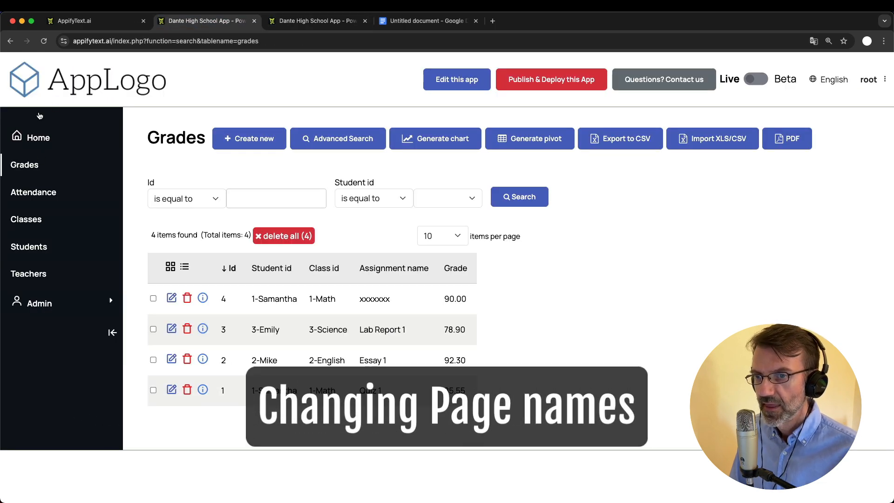
pyautogui.click(307, 19)
# In the Pages settings, rename the Grades page to 'Exam Grades' and save the change
pyautogui.click(90, 108)
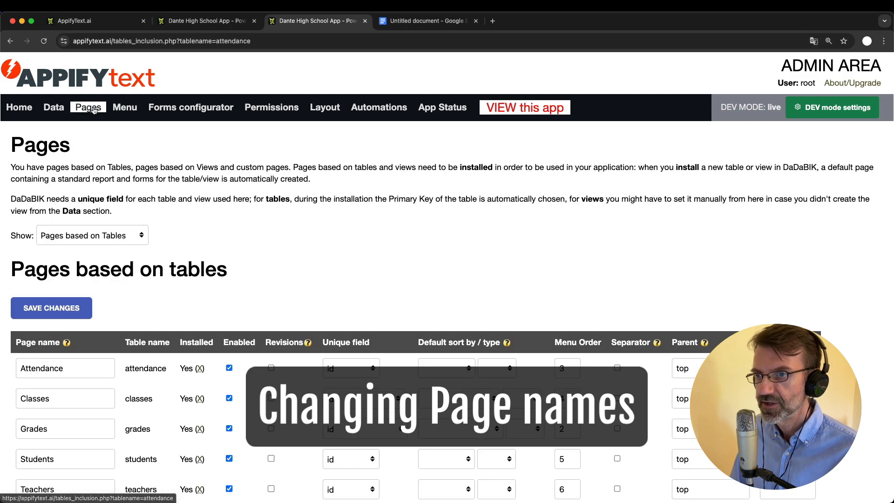
pyautogui.scroll(-2, 173, 255)
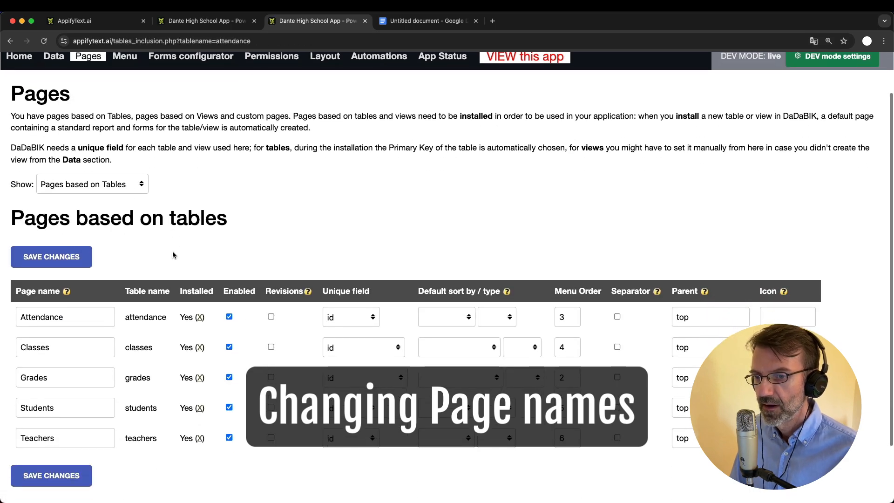
pyautogui.click(36, 378)
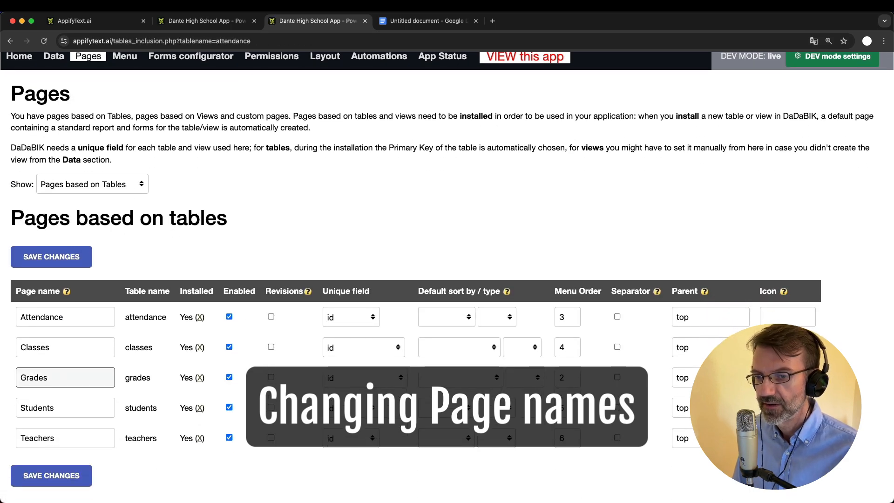
pyautogui.write('Exam')
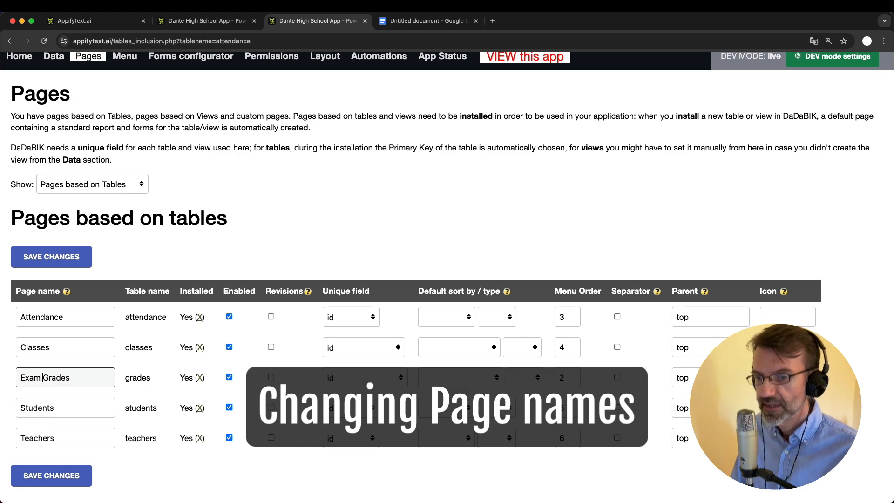
pyautogui.click(60, 474)
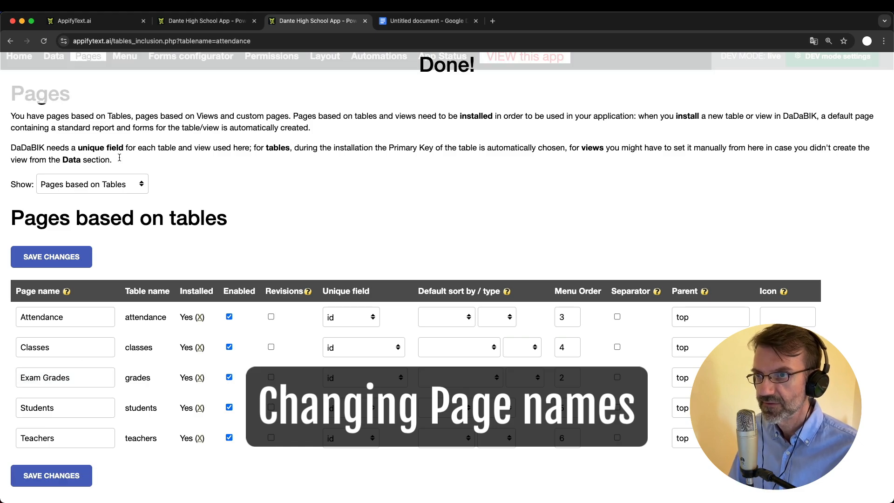
# Reload the live app to confirm the Exam Grades page name
pyautogui.click(194, 22)
pyautogui.press('super+r')
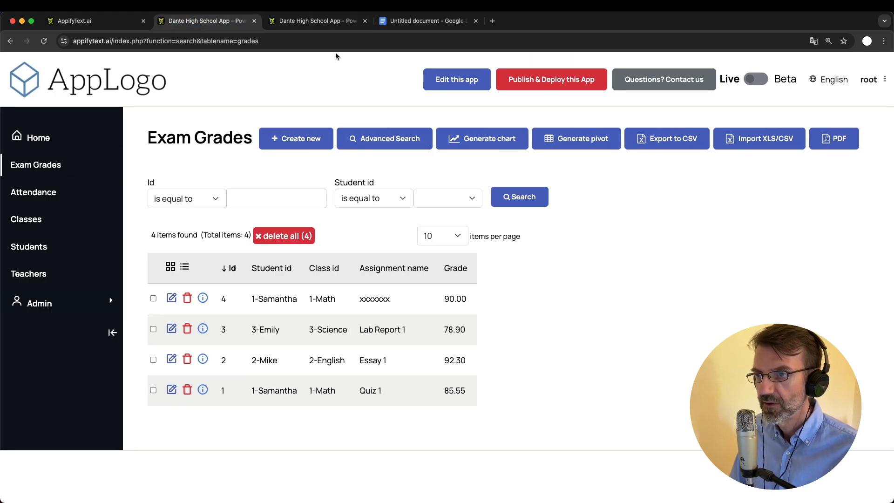
pyautogui.click(329, 22)
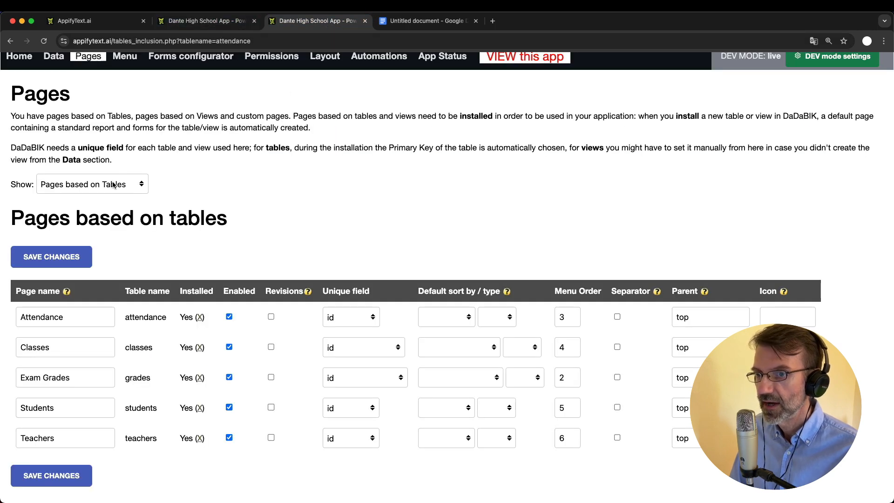
pyautogui.click(197, 15)
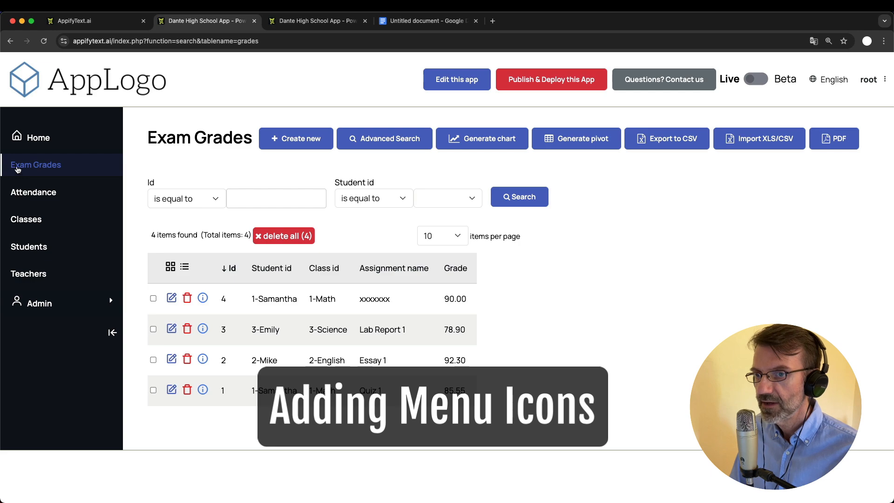
pyautogui.click(307, 21)
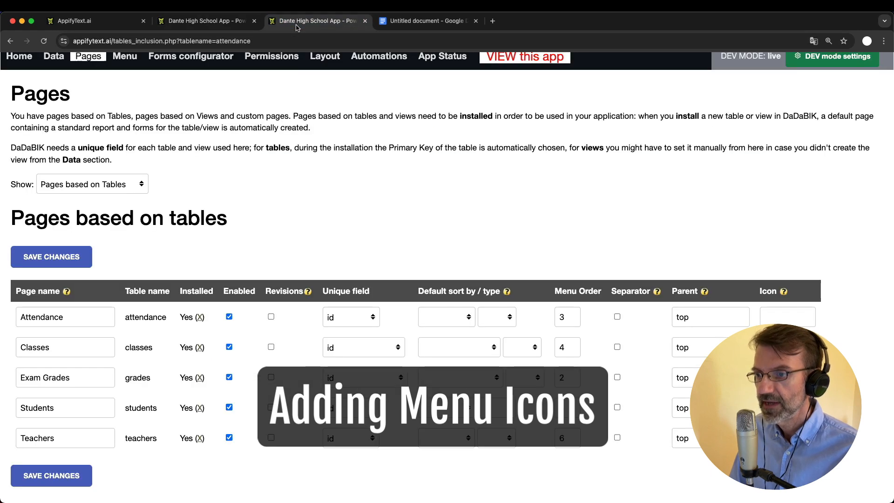
# Follow the Icon column help's boxicons link to the icon library
pyautogui.scroll(-1, 787, 280)
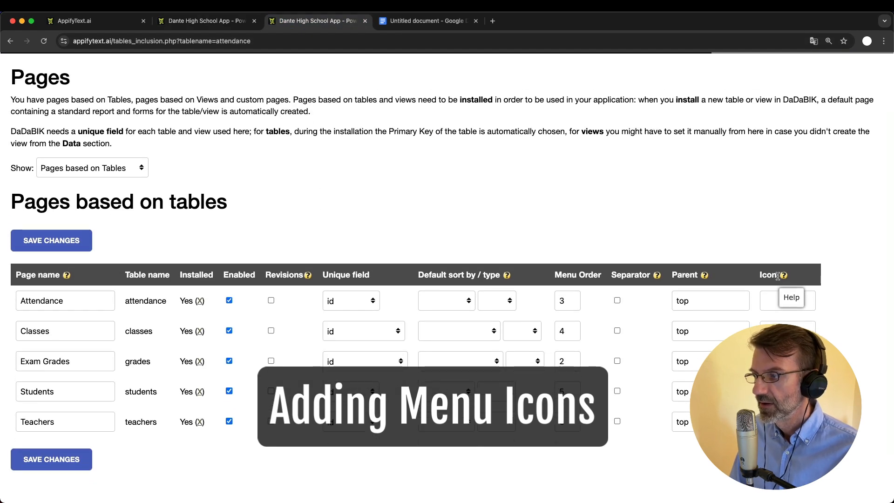
pyautogui.click(785, 276)
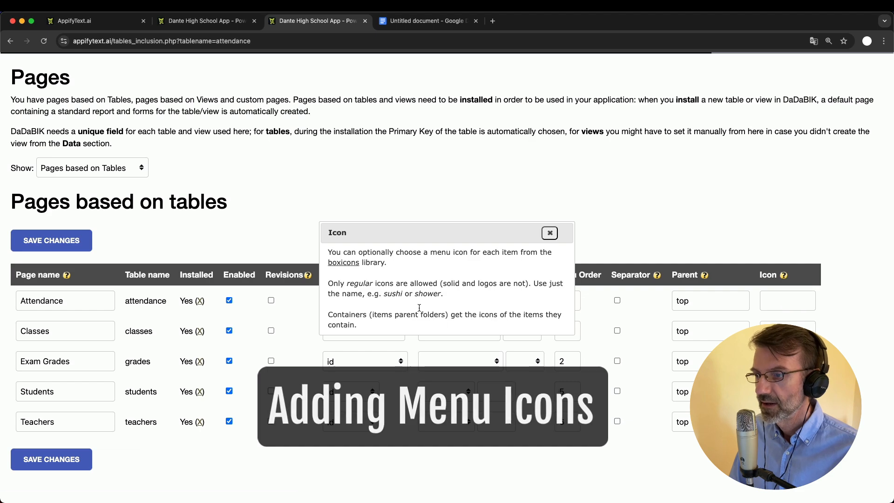
pyautogui.click(357, 267)
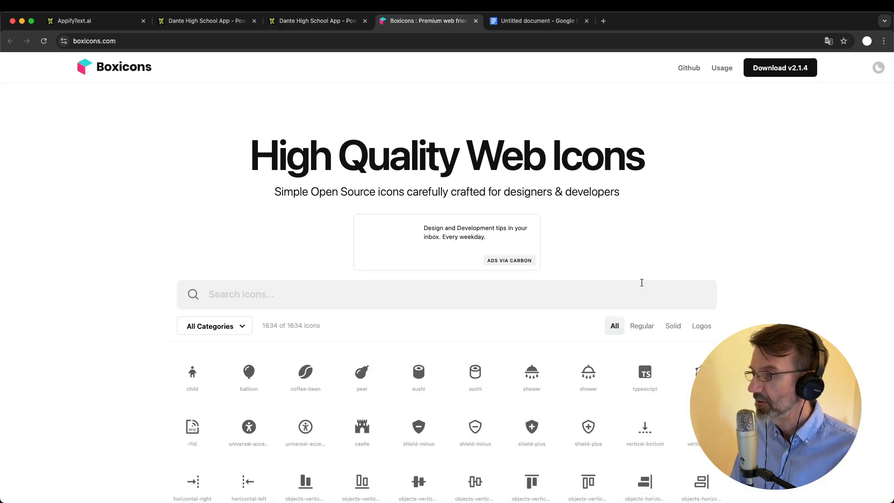
# Filter Boxicons to regular icons and try searches for exam, student, class and edu
pyautogui.click(643, 326)
pyautogui.scroll(-2, 279, 289)
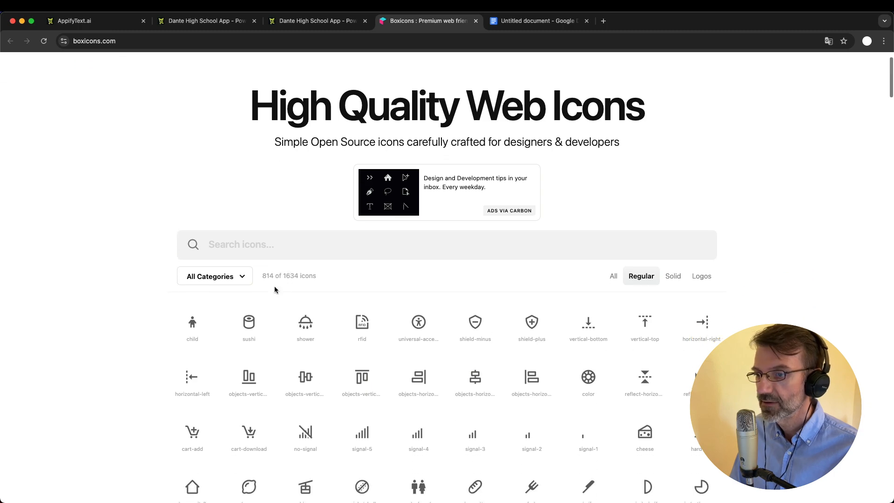
pyautogui.click(244, 243)
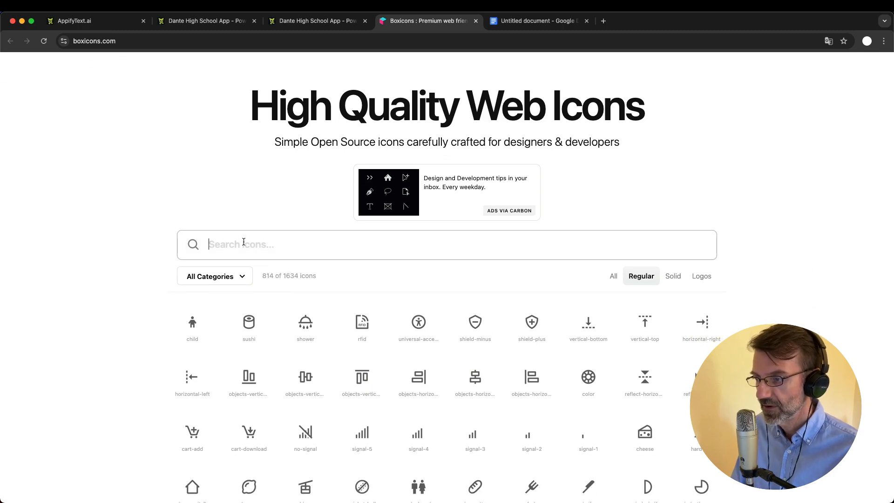
pyautogui.write('exam')
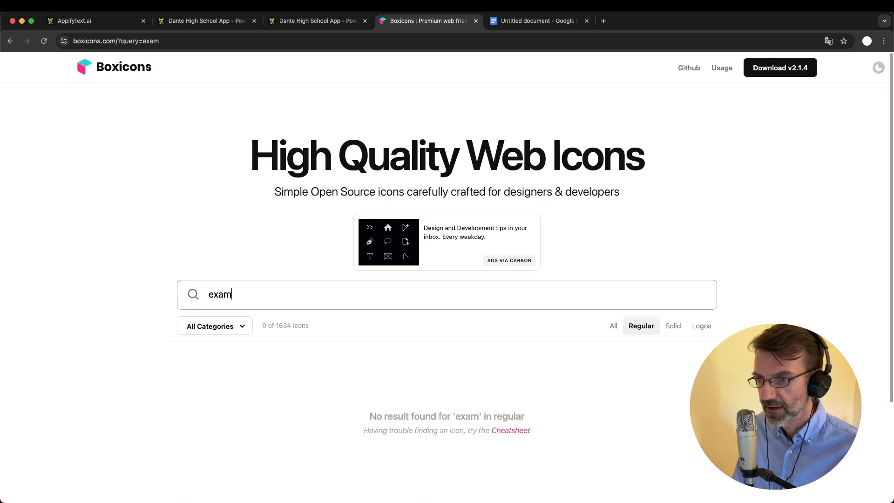
pyautogui.press('BackSpace')
pyautogui.press('BackSpace')
pyautogui.press('BackSpace')
pyautogui.press('BackSpace')
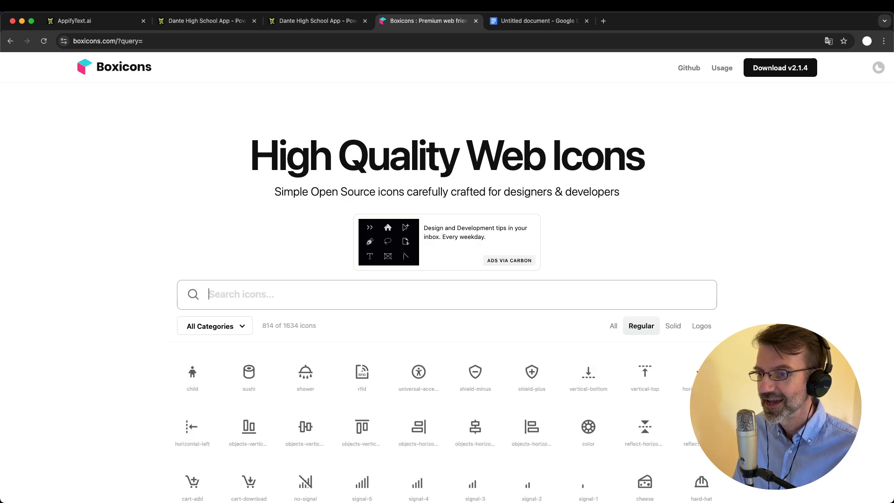
pyautogui.write('stude')
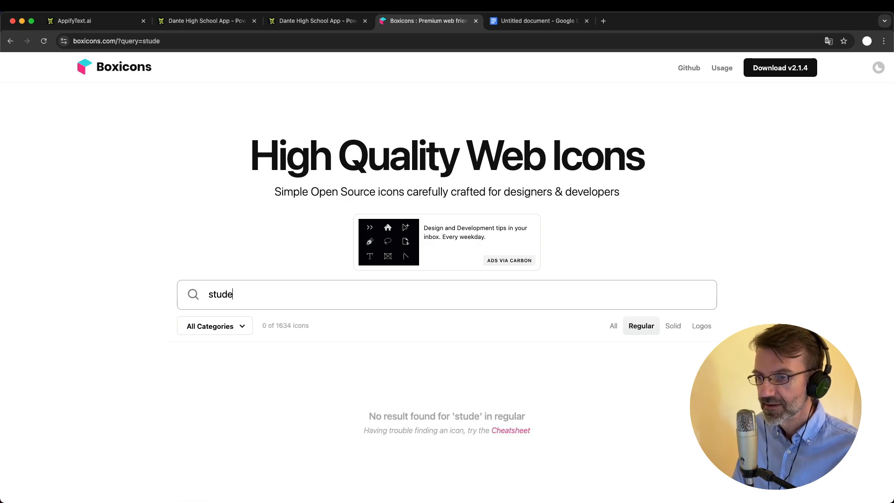
pyautogui.press('BackSpace')
pyautogui.press('BackSpace')
pyautogui.press('BackSpace')
pyautogui.press('BackSpace')
pyautogui.press('BackSpace')
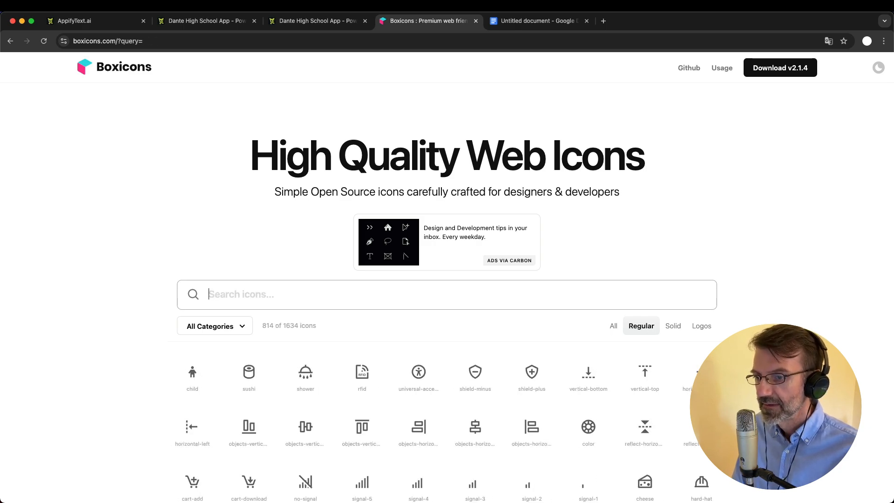
pyautogui.write('clas')
pyautogui.press('BackSpace')
pyautogui.press('BackSpace')
pyautogui.press('BackSpace')
pyautogui.press('BackSpace')
pyautogui.write('edu')
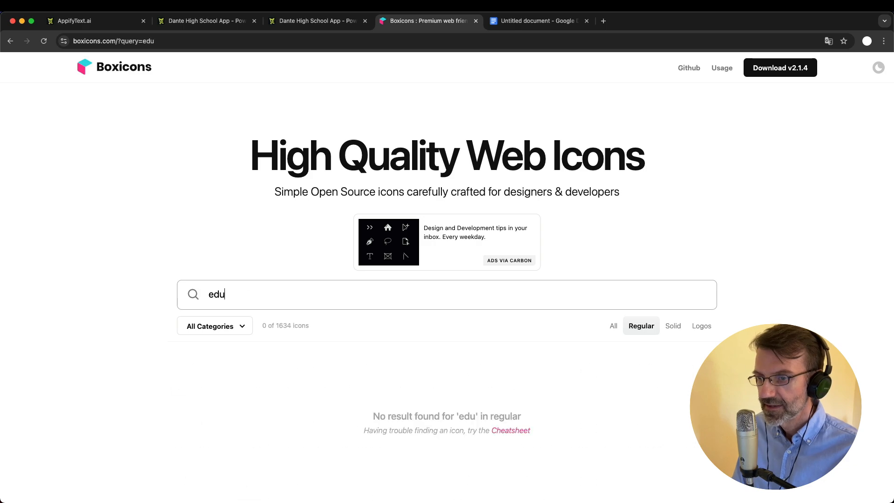
pyautogui.press('BackSpace')
pyautogui.press('BackSpace')
pyautogui.press('BackSpace')
# Search for 'mark', open the book-bookmark icon's details, and select its name to copy
pyautogui.write('mark')
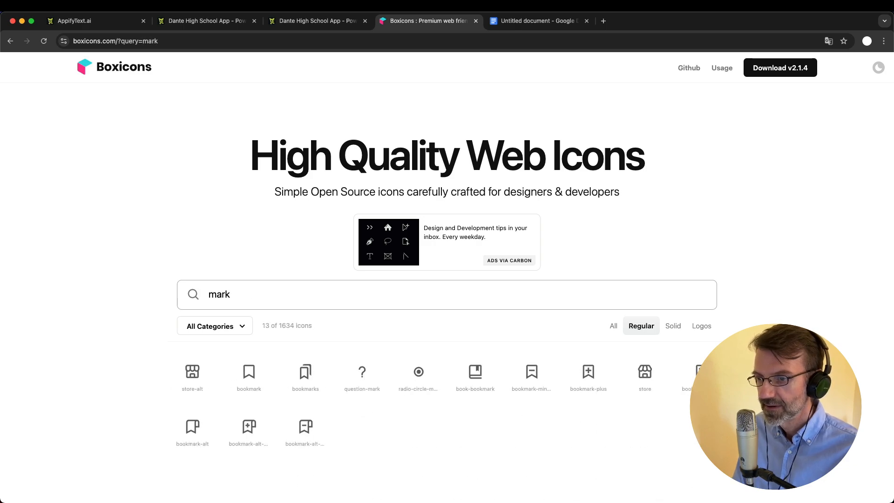
pyautogui.scroll(-1, 340, 345)
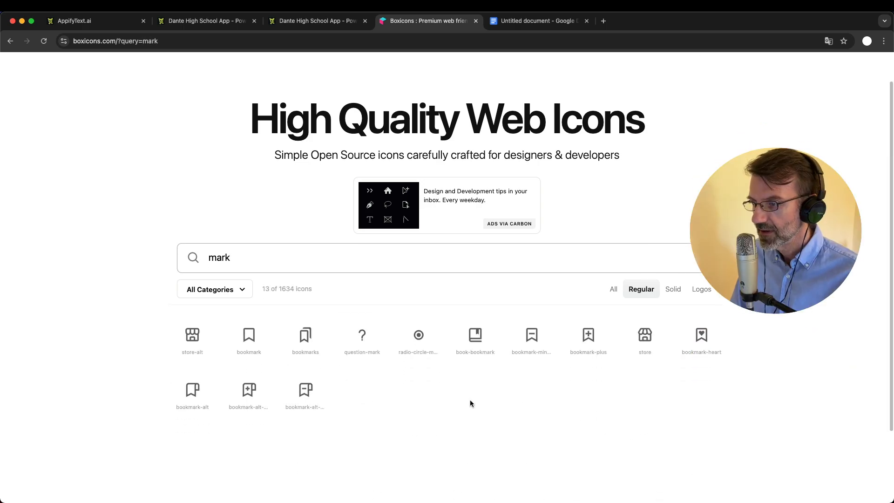
pyautogui.click(476, 339)
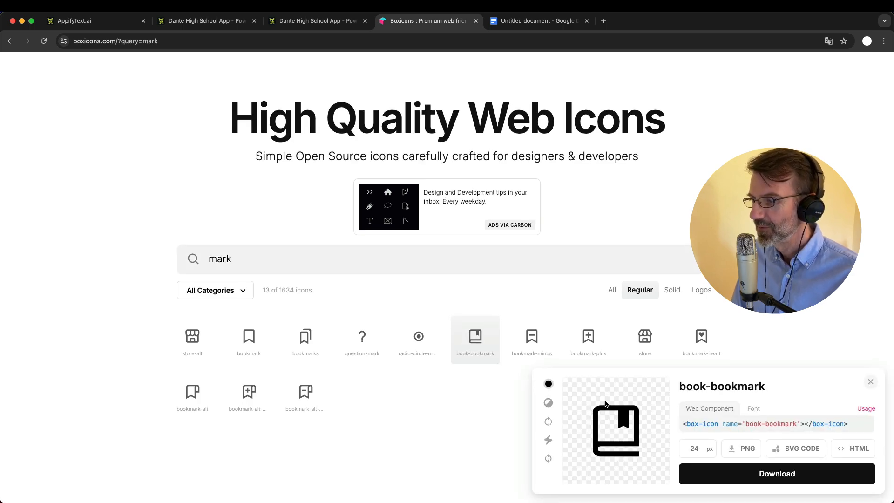
pyautogui.scroll(-1, 606, 403)
pyautogui.moveTo(765, 382); pyautogui.dragTo(678, 380)
pyautogui.press('super+c')
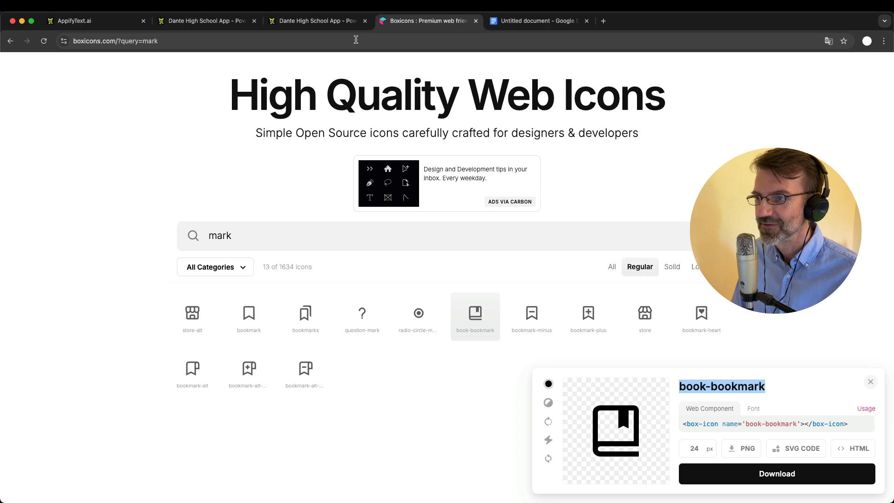
# Paste book-bookmark as the Exam Grades page icon and view it, zoomed out, in the live app
pyautogui.click(309, 24)
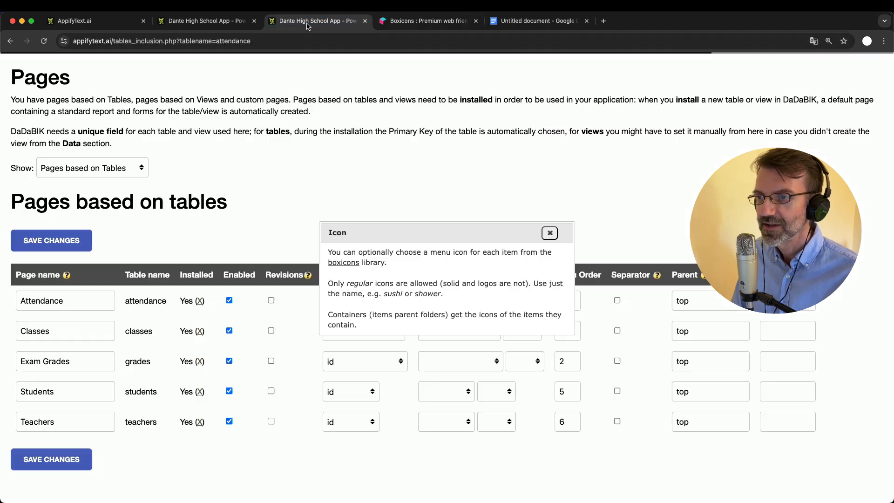
pyautogui.click(550, 233)
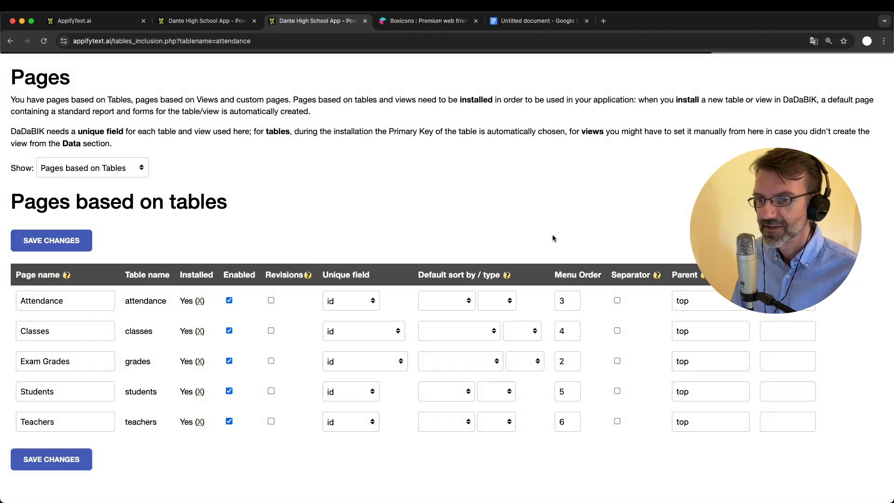
pyautogui.click(766, 362)
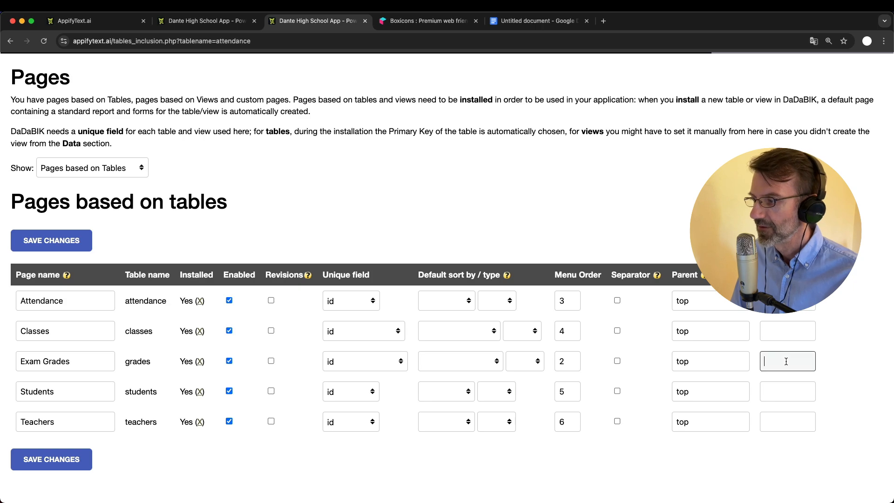
pyautogui.press('super+v')
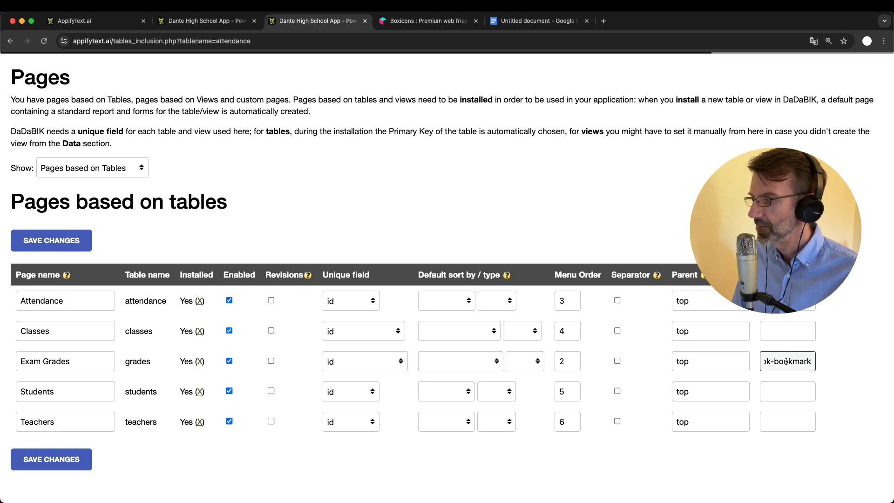
pyautogui.press('Return')
pyautogui.click(205, 20)
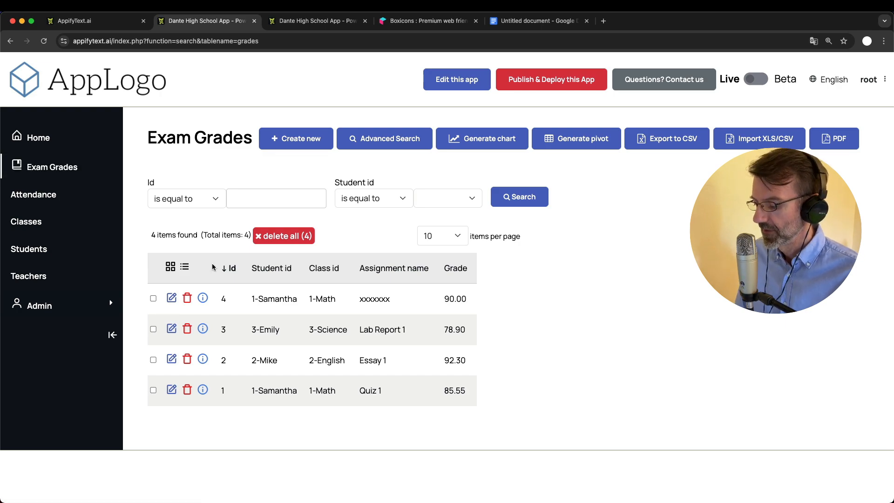
pyautogui.press('super+minus')
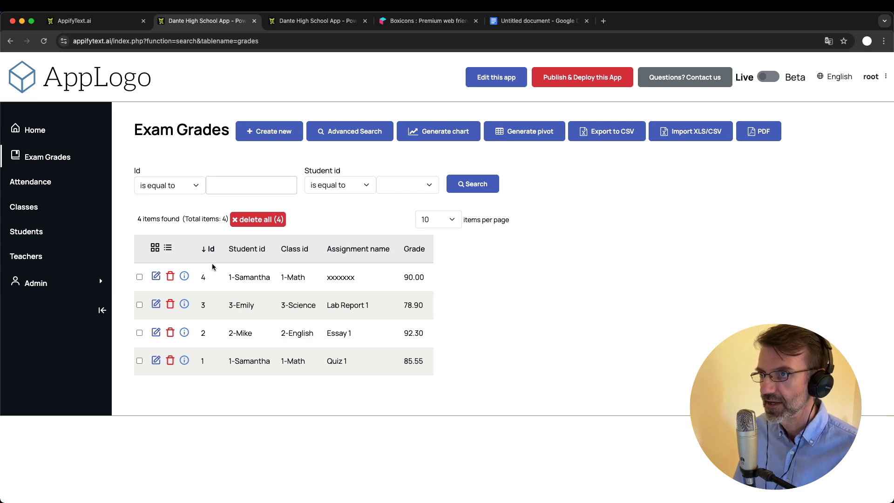
pyautogui.click(517, 22)
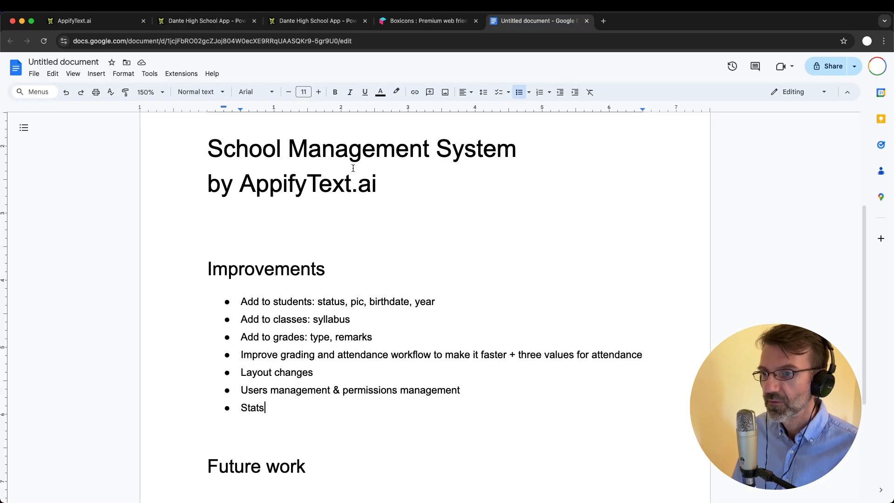
pyautogui.scroll(-1, 348, 321)
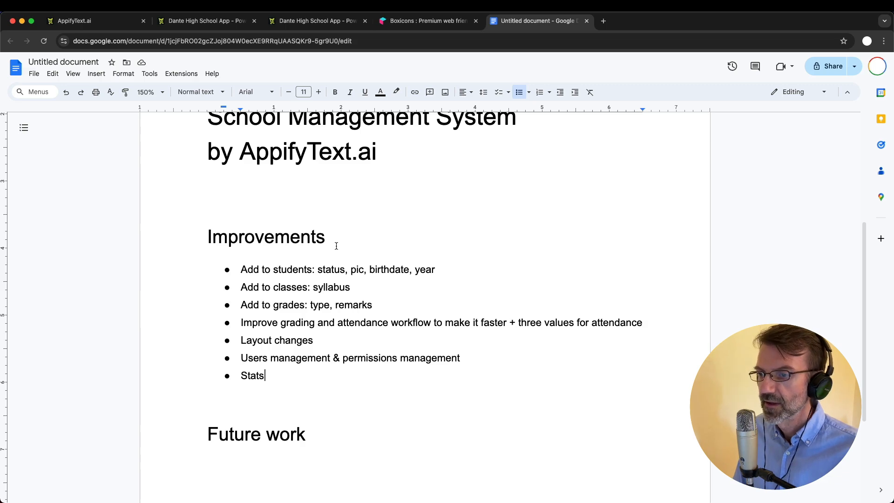
pyautogui.doubleClick(320, 270)
pyautogui.keyDown('shift'); pyautogui.click(441, 270); pyautogui.keyUp('shift')
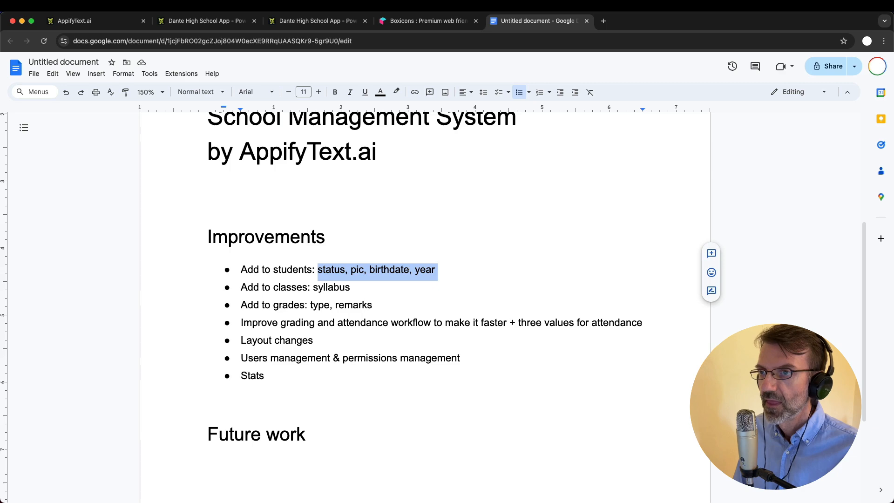
pyautogui.click(205, 21)
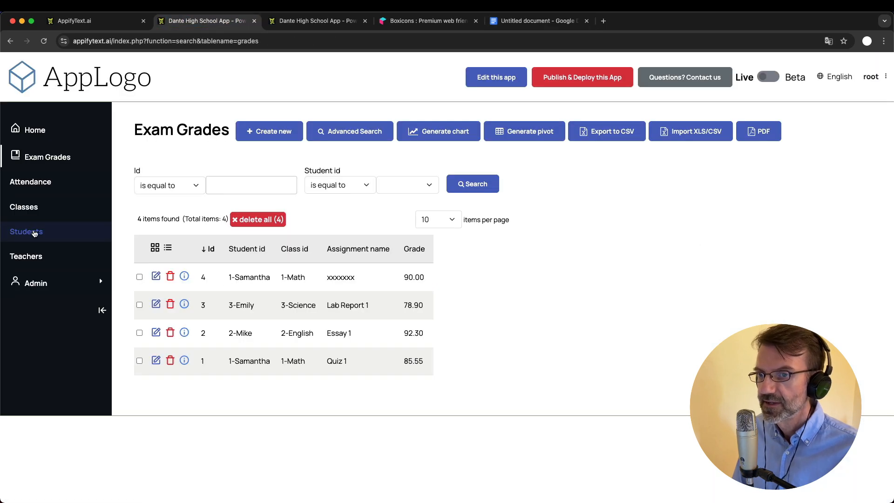
# Compare the live app's Students, Classes, Teachers and Attendance lists, then return to admin Pages
pyautogui.click(28, 231)
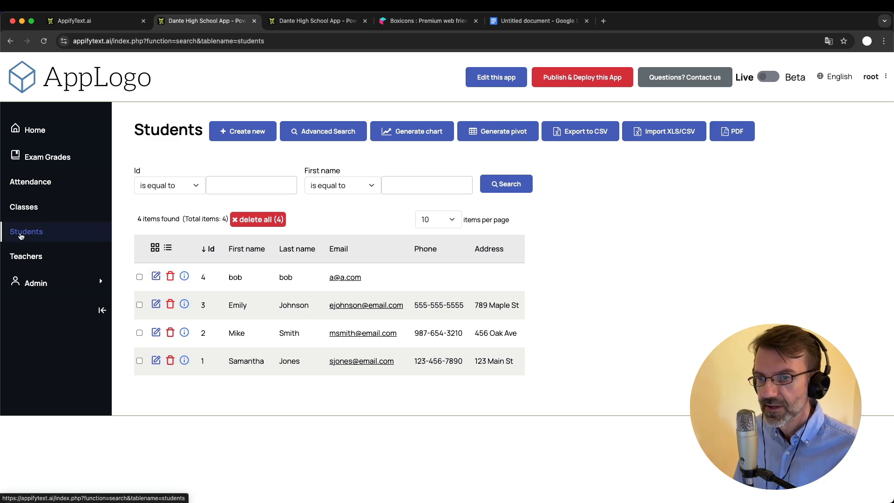
pyautogui.click(28, 205)
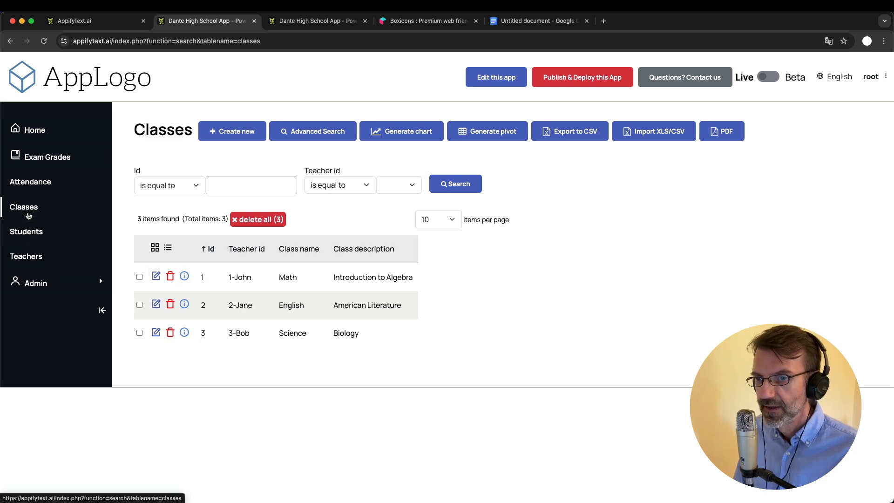
pyautogui.click(29, 231)
pyautogui.click(28, 265)
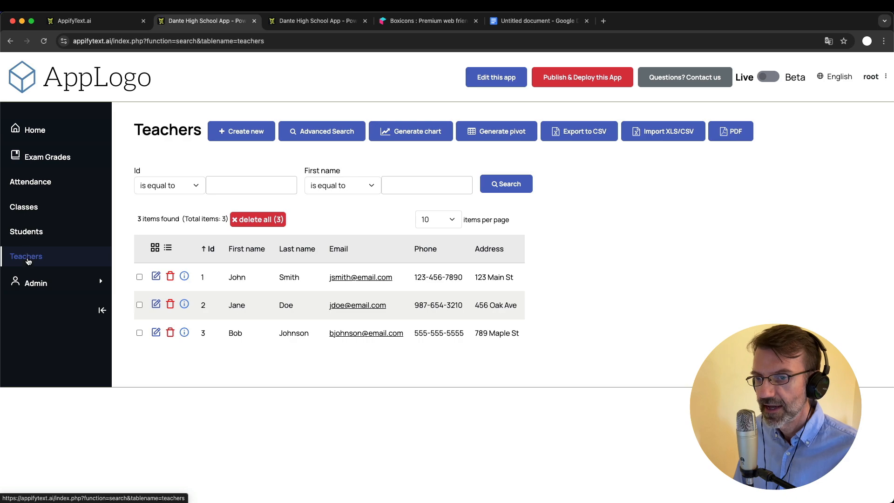
pyautogui.click(28, 232)
pyautogui.click(33, 185)
pyautogui.click(28, 231)
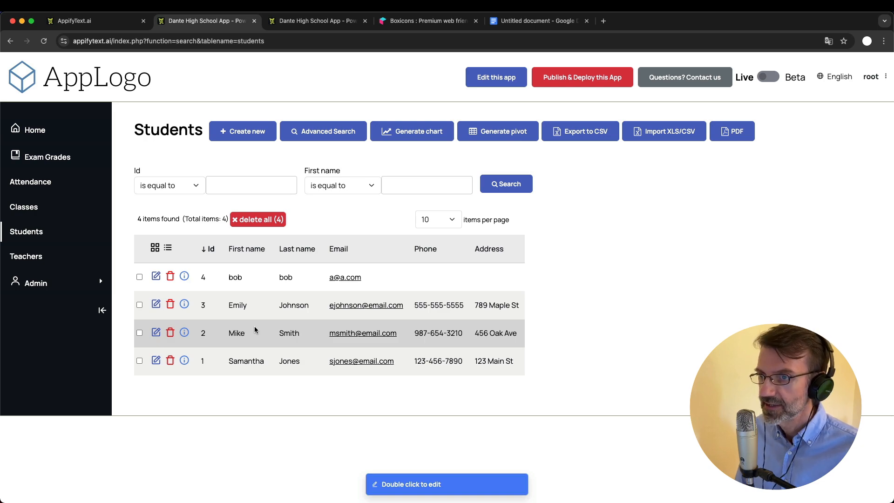
pyautogui.click(41, 256)
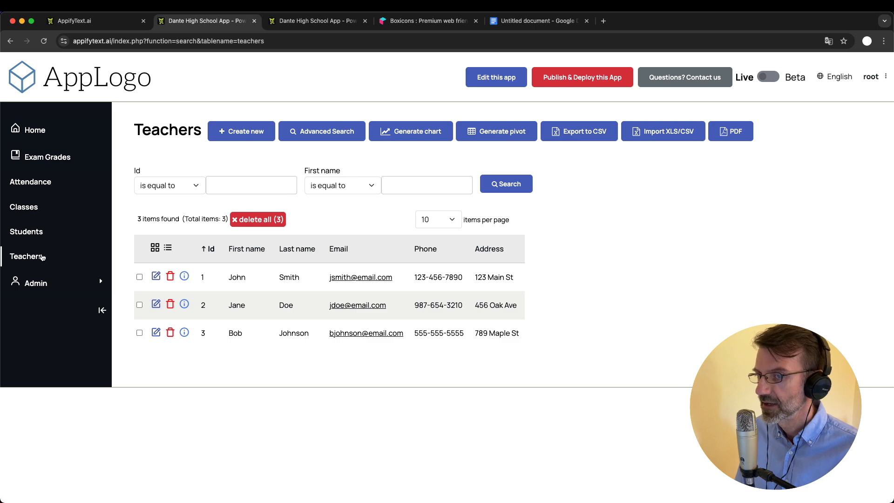
pyautogui.click(33, 232)
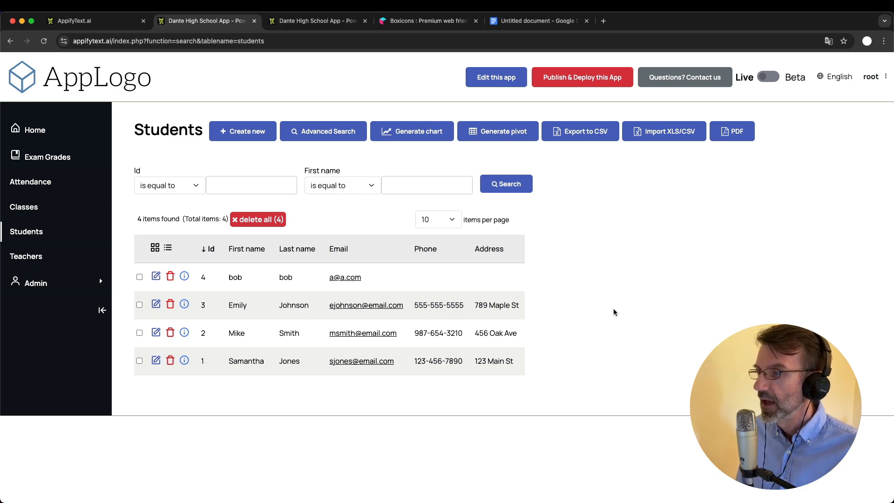
pyautogui.click(329, 20)
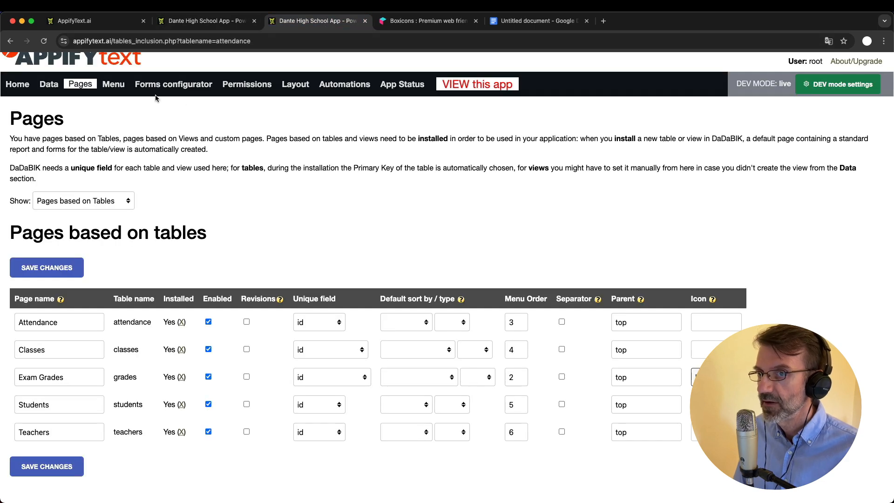
# Open the Data section and scroll through the table field definitions to the students table
pyautogui.click(48, 84)
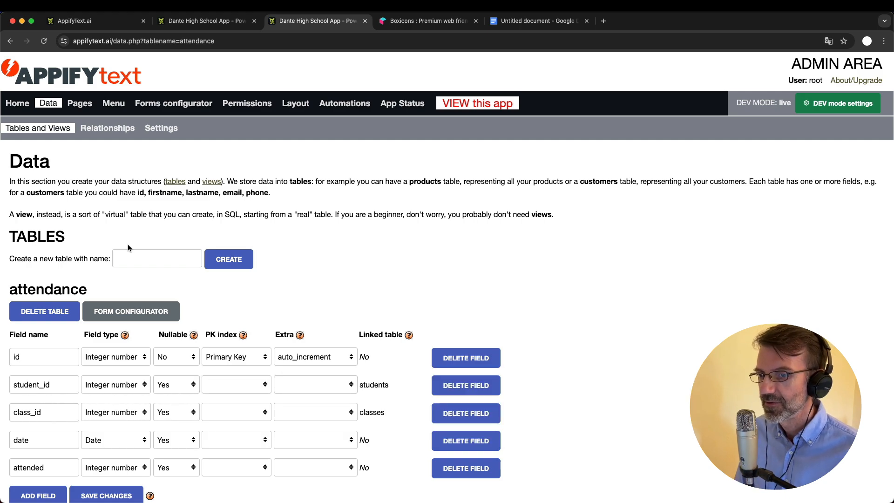
pyautogui.scroll(-20, 128, 244)
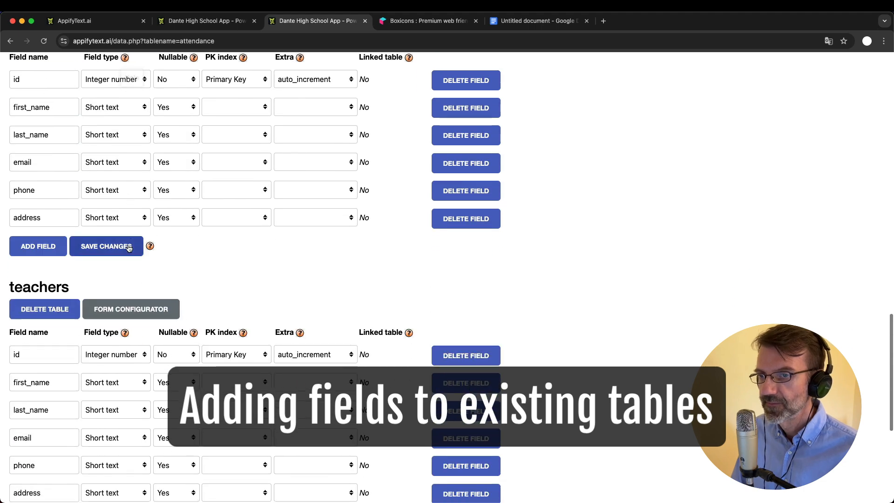
pyautogui.scroll(2, 129, 248)
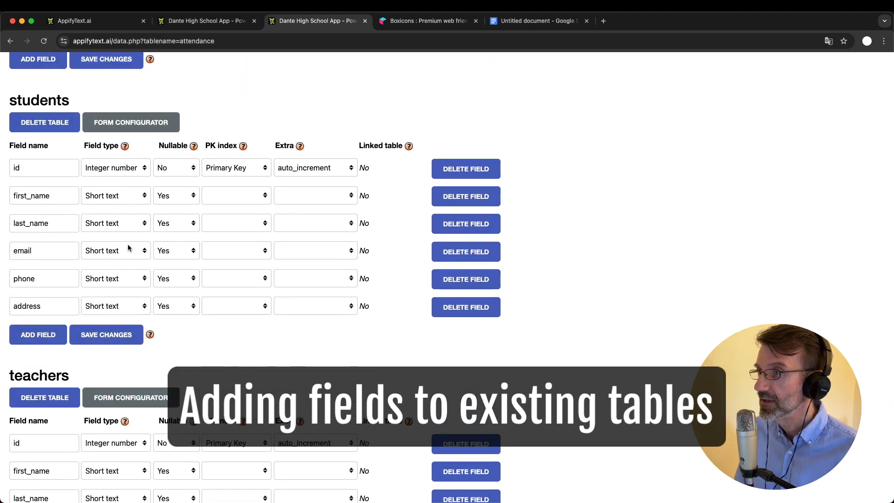
# Add four empty field rows to the students table
pyautogui.click(40, 335)
pyautogui.click(39, 361)
pyautogui.click(39, 389)
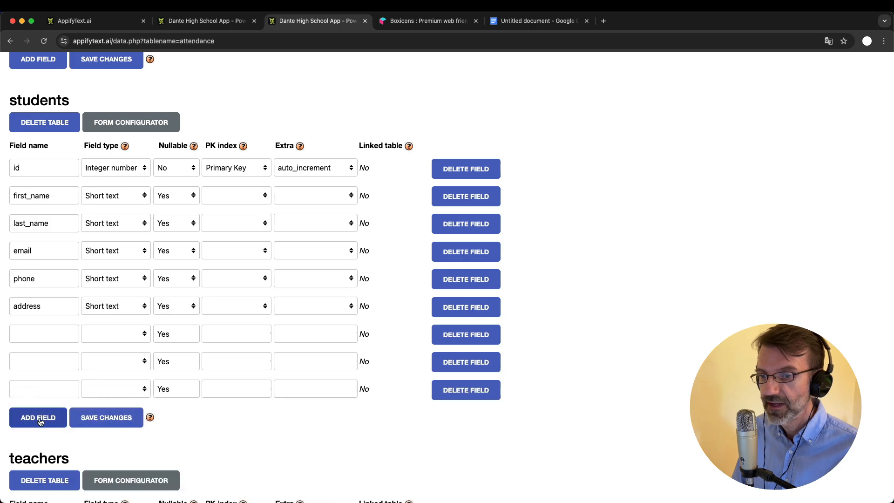
pyautogui.click(39, 418)
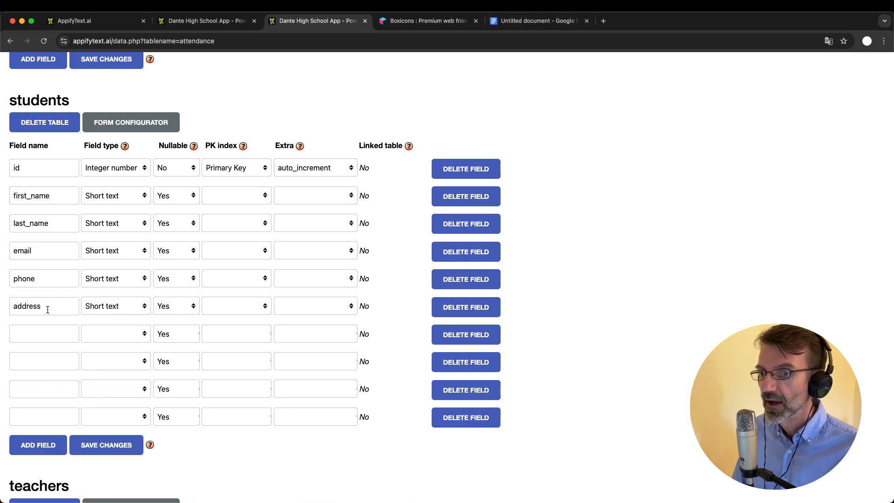
# Name the four new students fields status, picture, year and birthdate
pyautogui.click(35, 332)
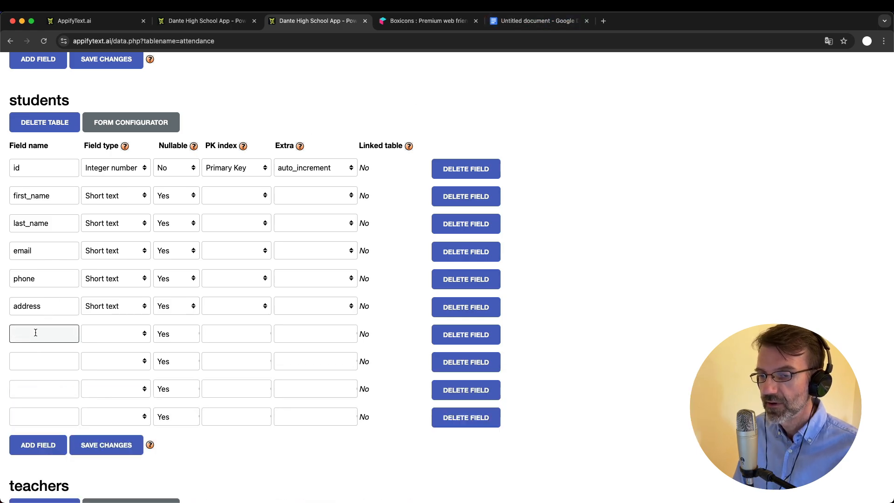
pyautogui.write('status')
pyautogui.press('BackSpace')
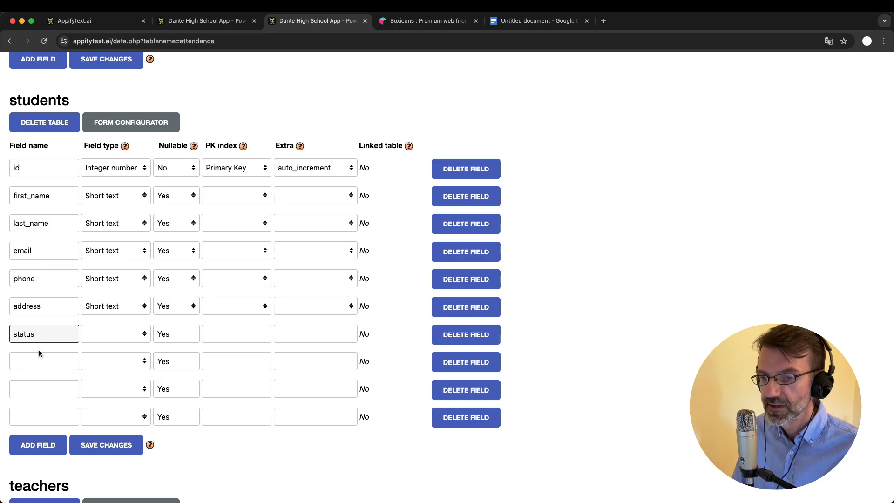
pyautogui.click(44, 358)
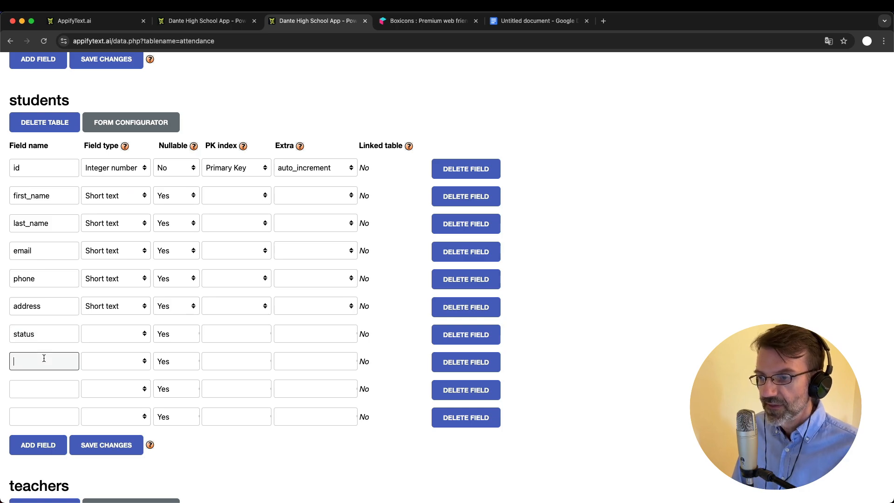
pyautogui.write('picture')
pyautogui.click(37, 389)
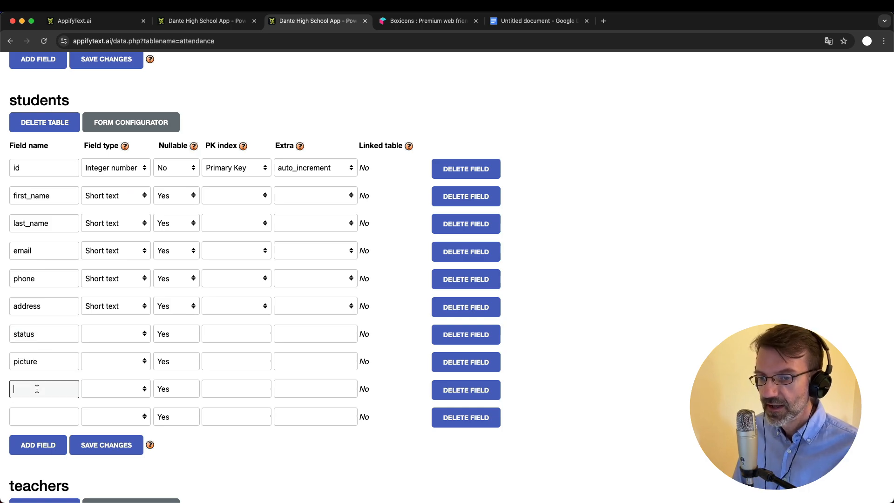
pyautogui.write('year')
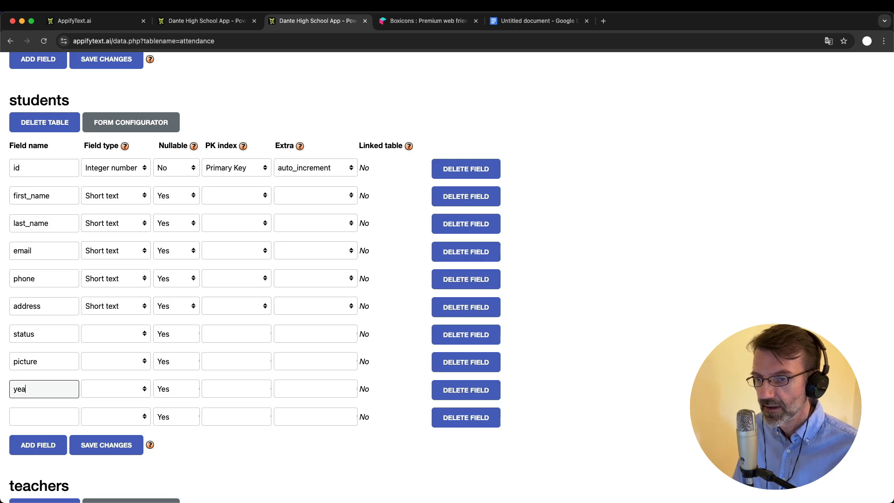
pyautogui.click(40, 416)
pyautogui.write('birthdate')
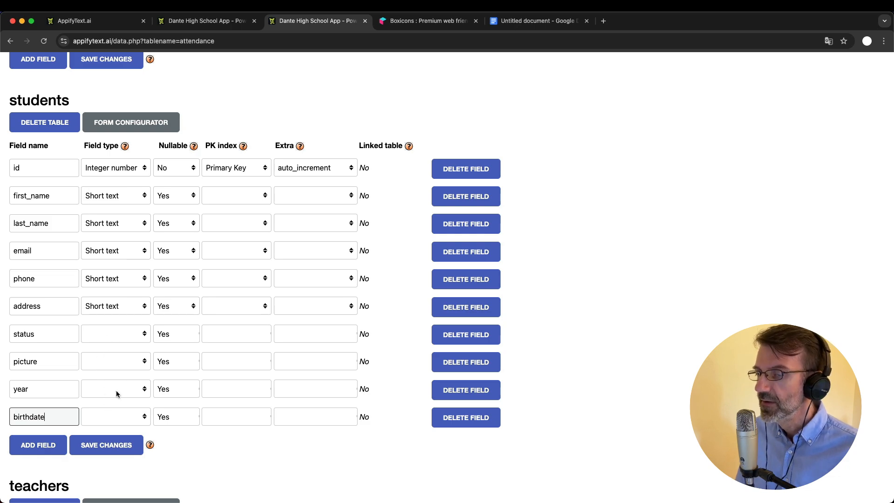
pyautogui.click(108, 334)
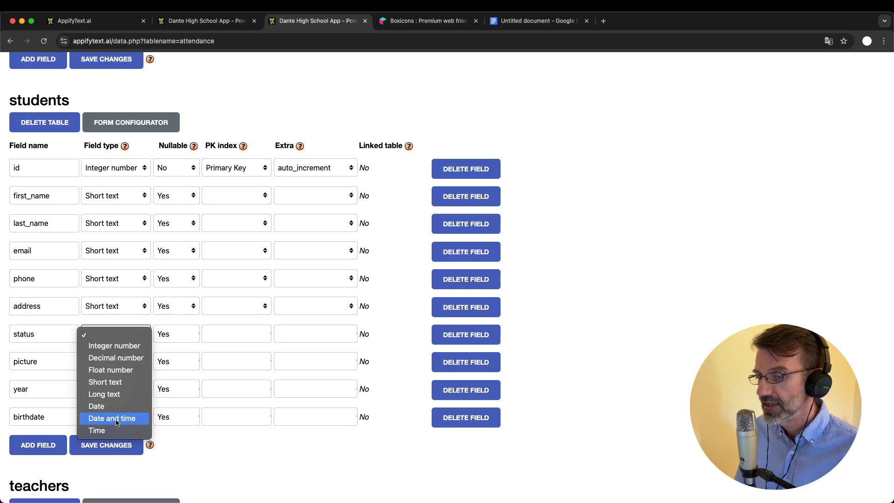
# Close the status field's type choices without picking one, then scroll down the students fields
pyautogui.click(216, 451)
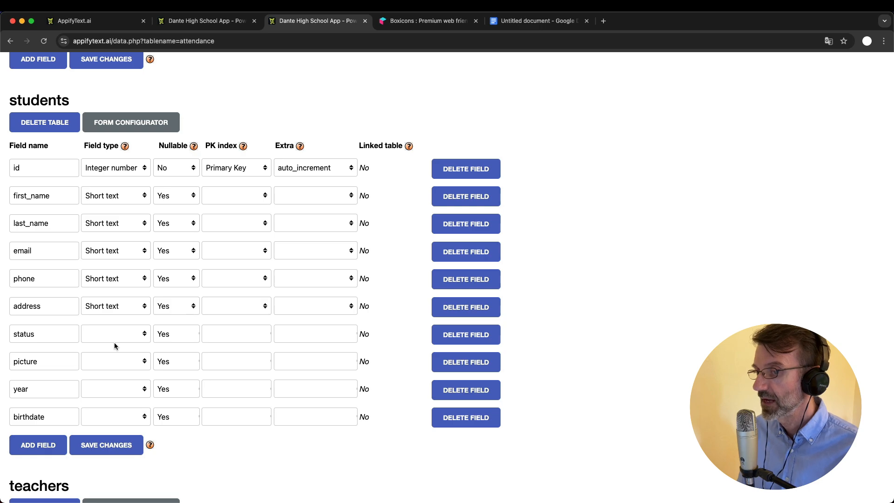
pyautogui.scroll(-1, 115, 345)
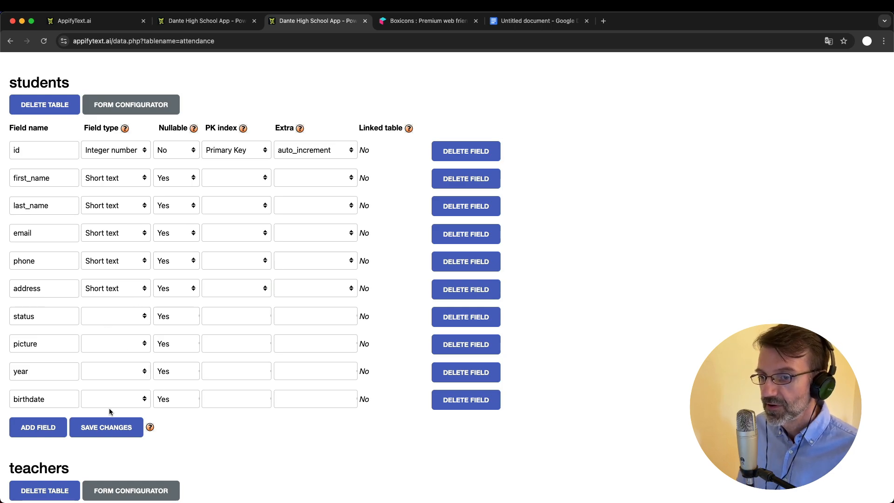
# Set birthdate to Date, year to Integer number, picture and status to Short text, and save
pyautogui.click(119, 399)
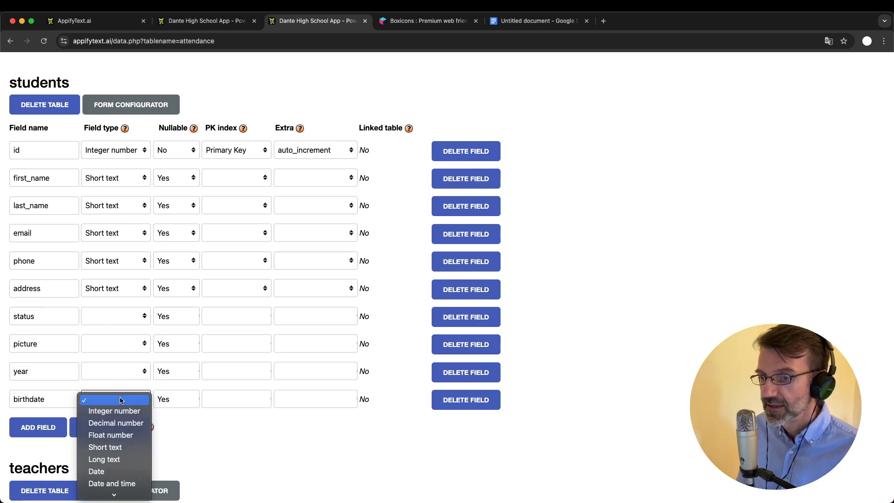
pyautogui.click(119, 471)
pyautogui.click(102, 374)
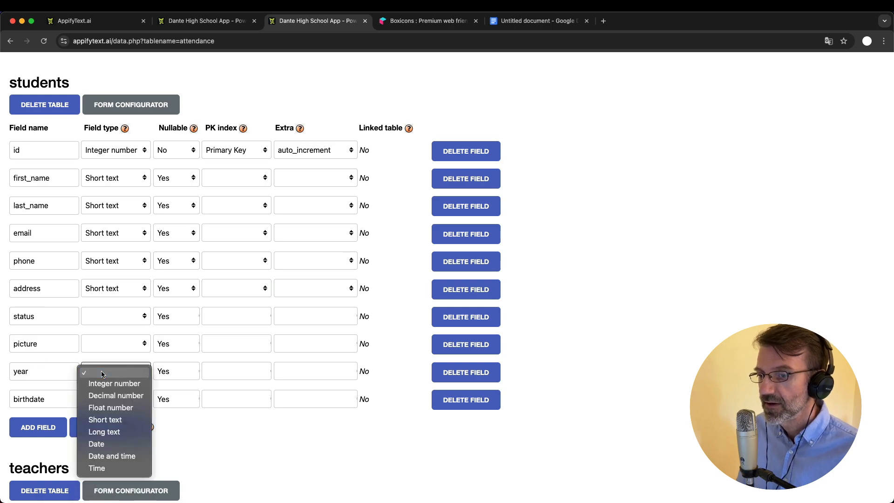
pyautogui.click(117, 384)
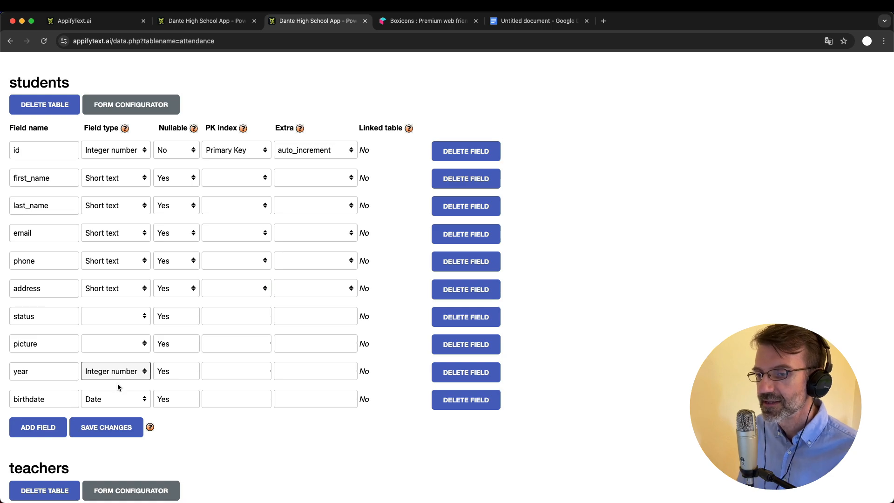
pyautogui.click(116, 347)
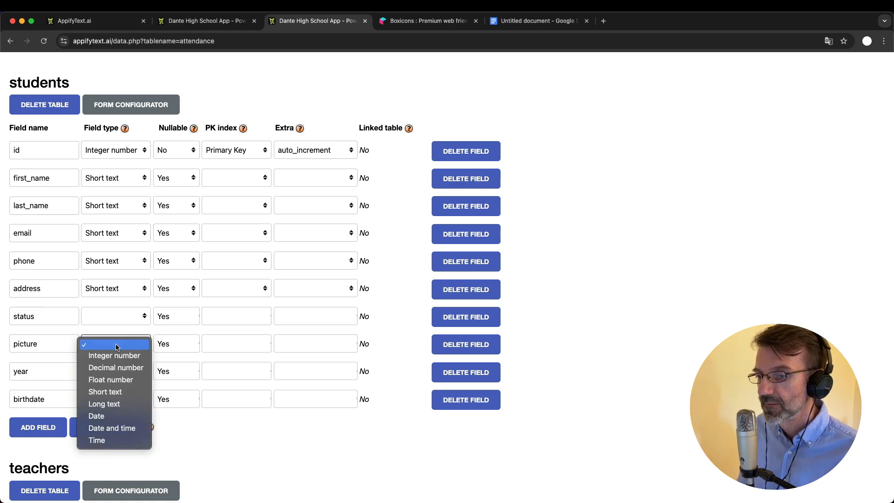
pyautogui.click(124, 392)
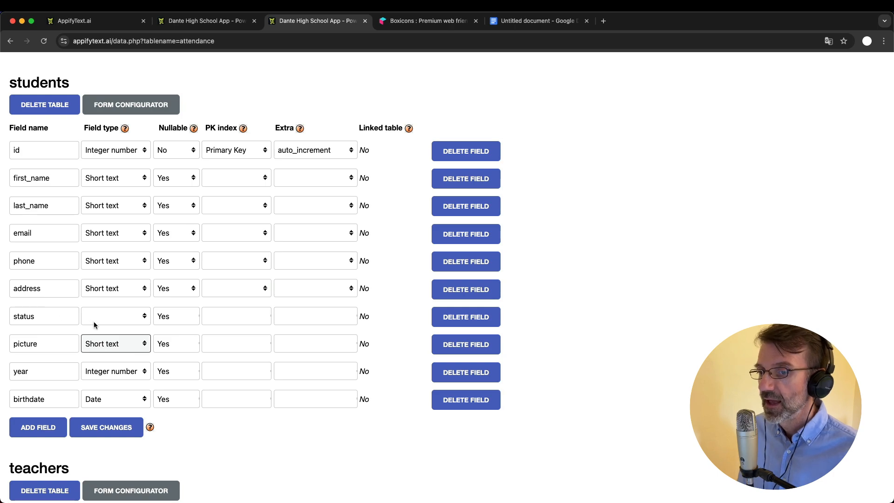
pyautogui.click(124, 314)
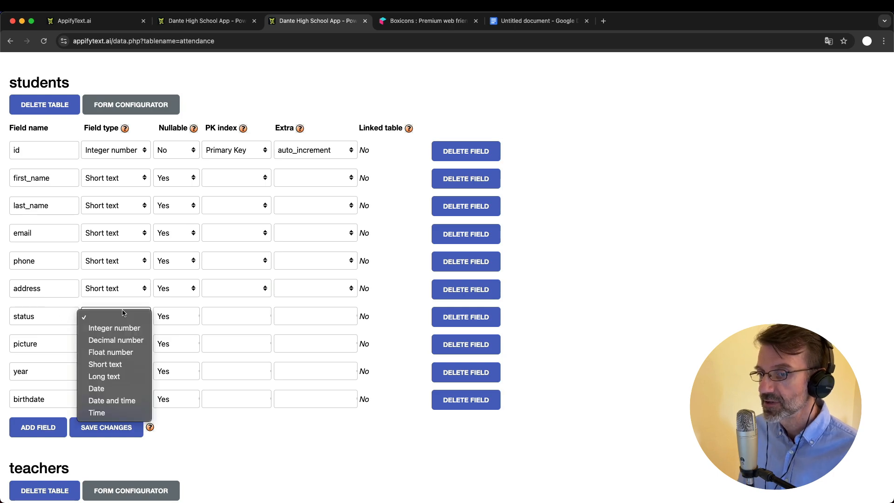
pyautogui.click(119, 361)
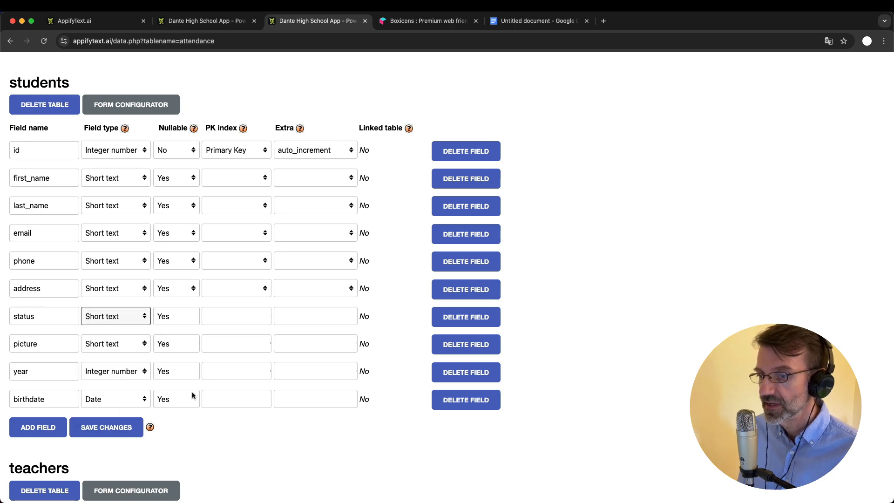
pyautogui.click(113, 428)
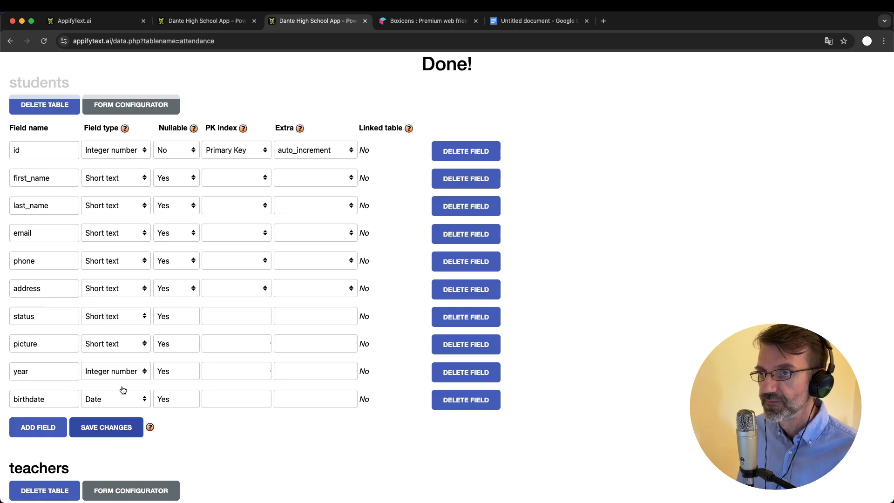
pyautogui.click(216, 21)
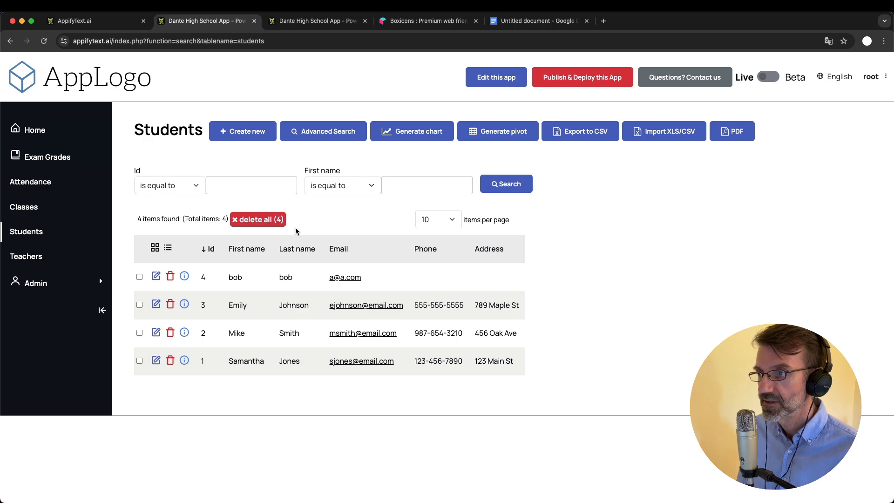
# Reload the Students list and open student 4's edit form, leaving Birthdate empty
pyautogui.press('super+r')
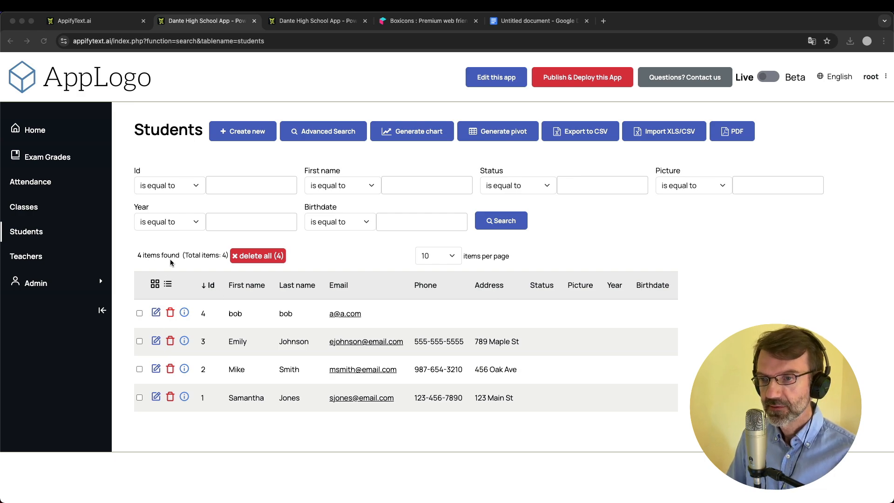
pyautogui.click(157, 314)
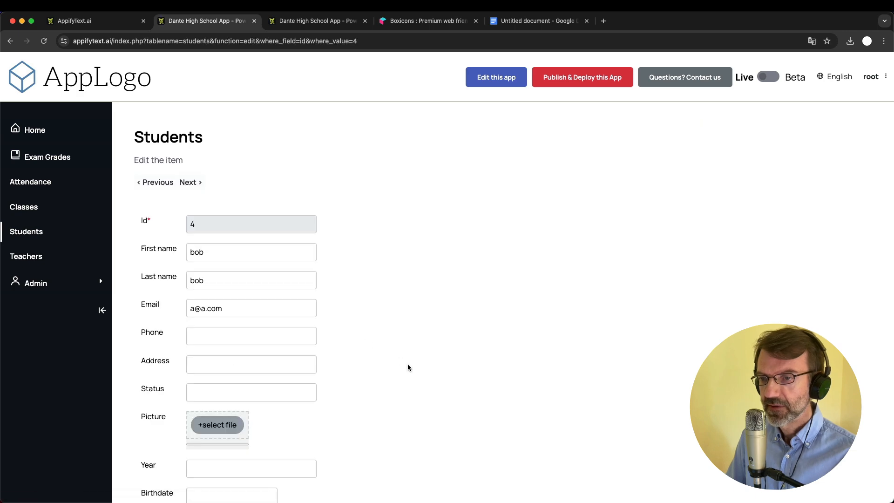
pyautogui.scroll(-3, 407, 365)
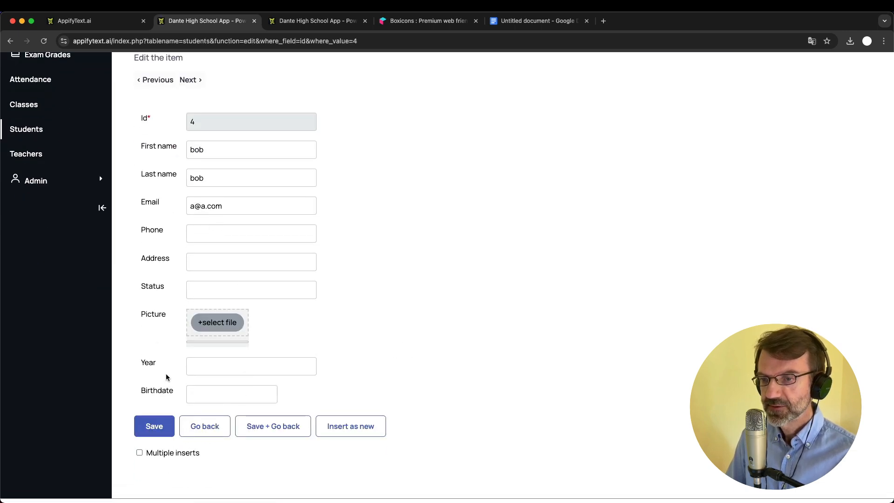
pyautogui.click(206, 394)
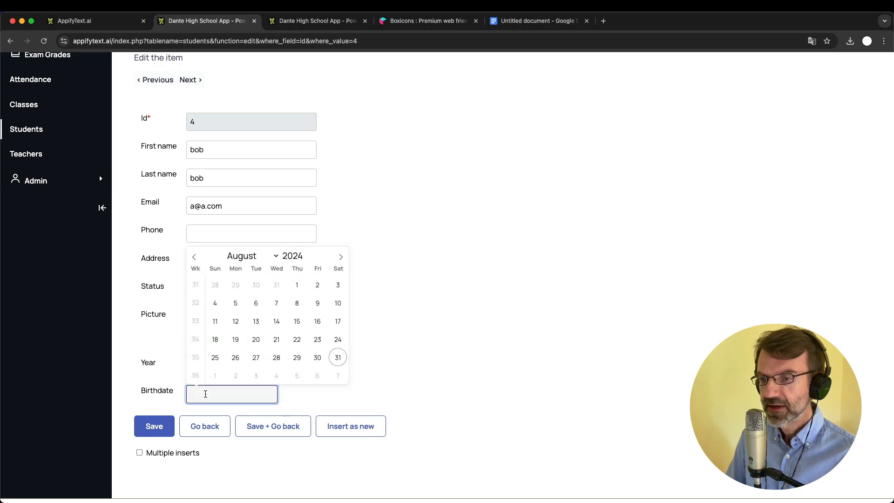
pyautogui.click(490, 319)
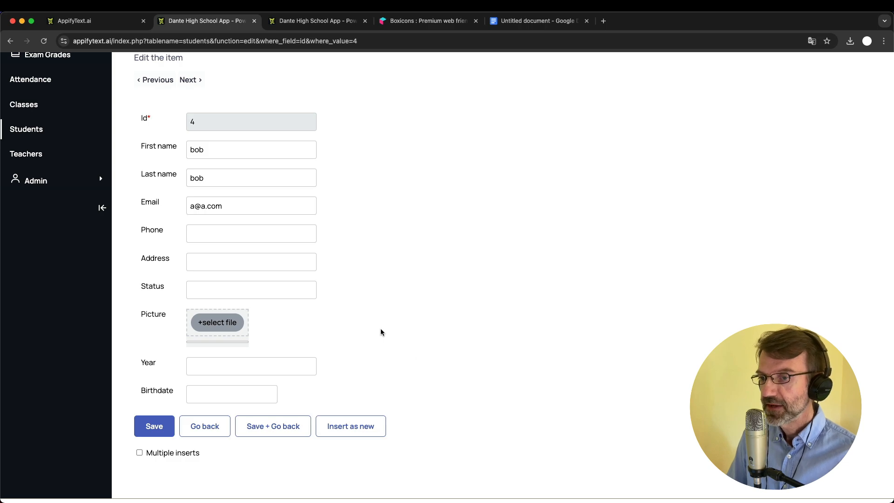
# Upload 1.png from pics_students as student 4's picture and save the record
pyautogui.click(226, 325)
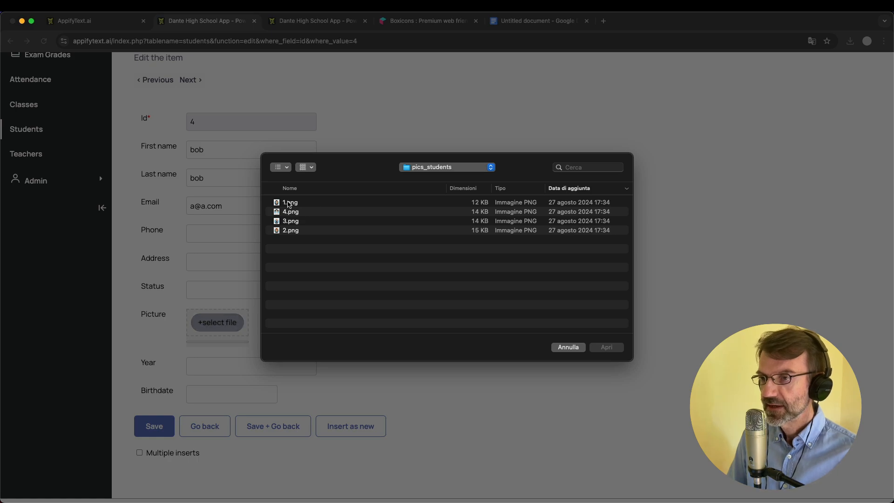
pyautogui.doubleClick(290, 204)
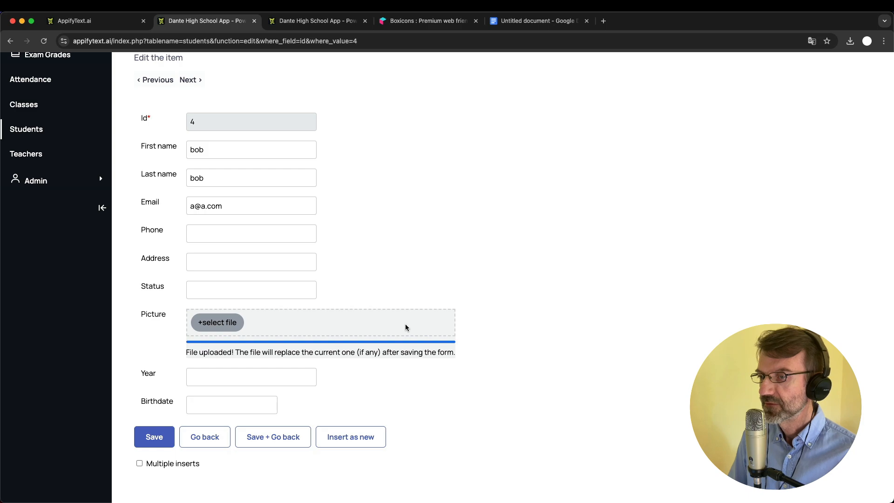
pyautogui.click(154, 437)
pyautogui.scroll(-2, 340, 408)
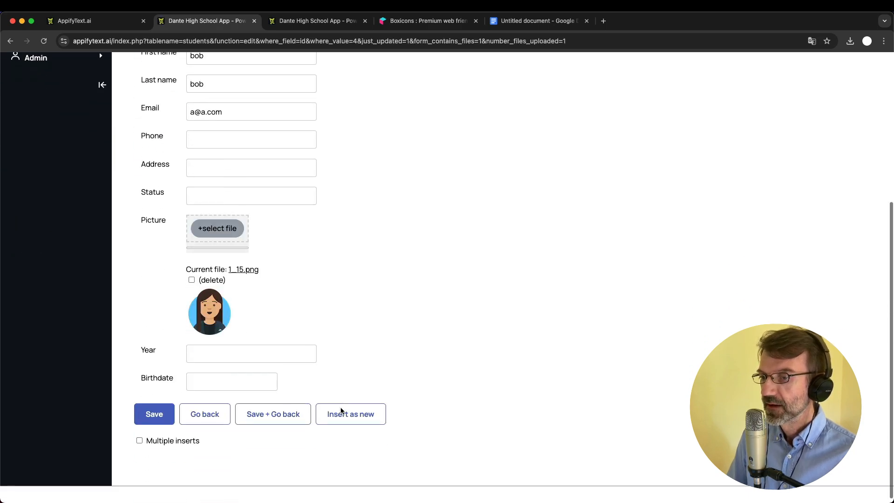
pyautogui.scroll(2, 340, 408)
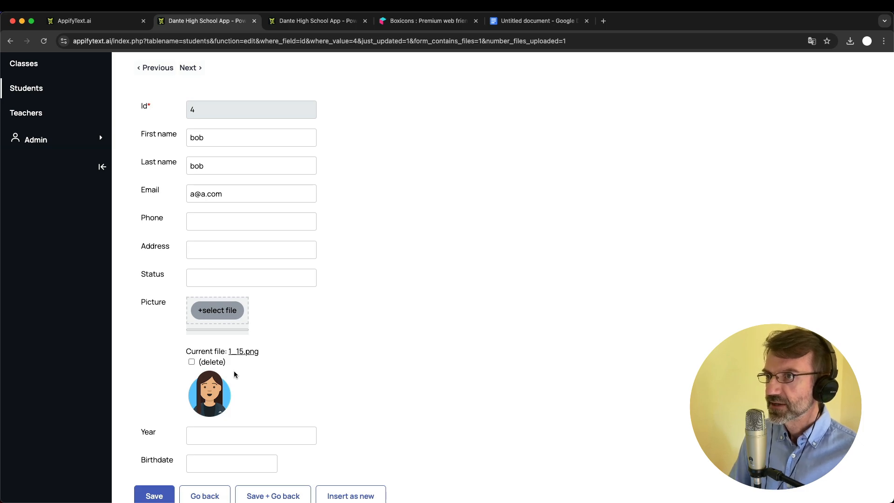
pyautogui.click(309, 21)
pyautogui.scroll(-5, 201, 331)
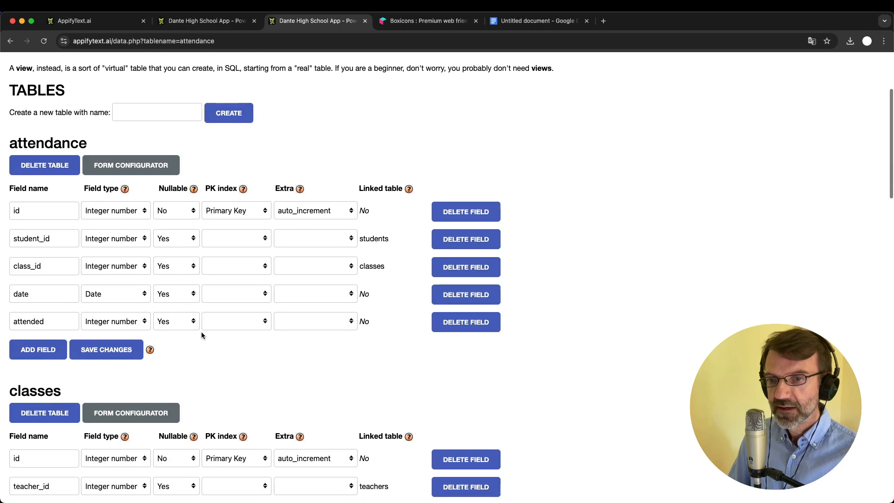
pyautogui.scroll(-15, 201, 331)
pyautogui.scroll(6, 201, 332)
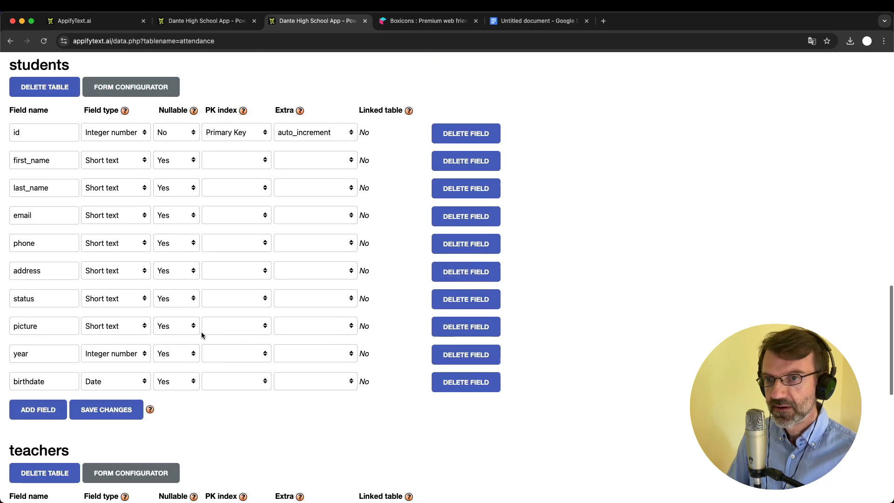
pyautogui.scroll(3, 202, 334)
pyautogui.scroll(-3, 202, 335)
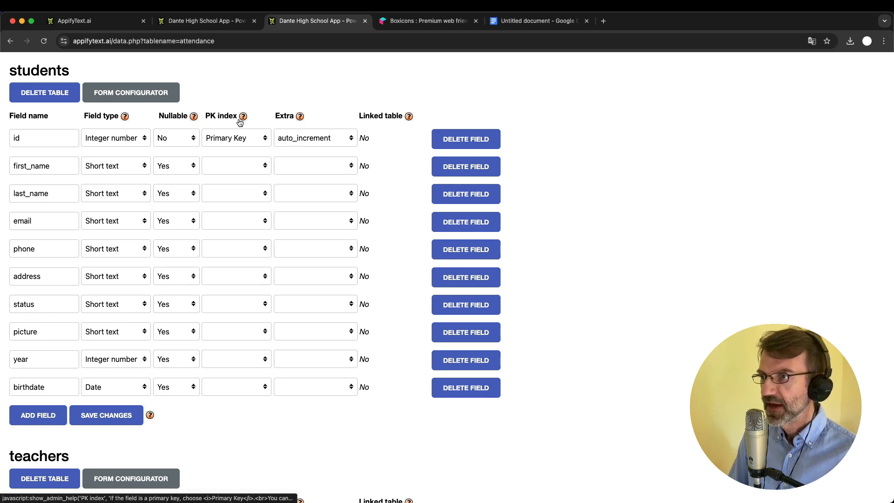
pyautogui.click(220, 21)
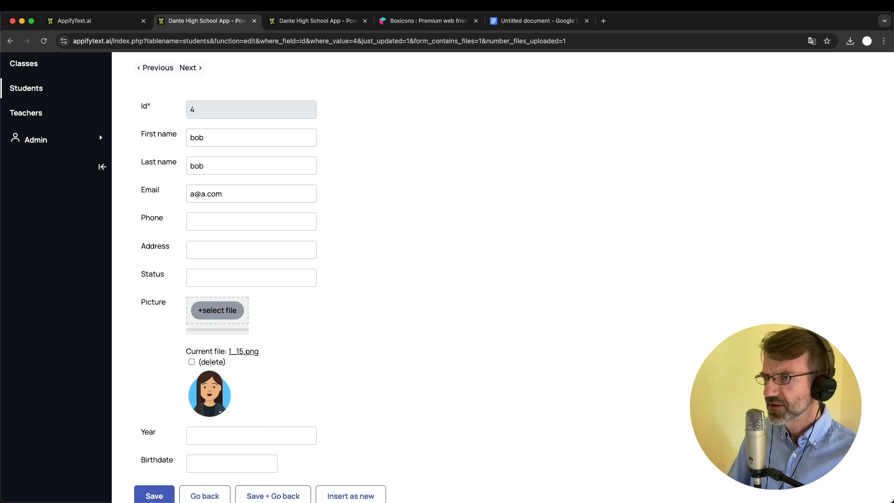
# Return to the Data page listing the students table's ten field definitions
pyautogui.hotkey('ctrl', 'Tab')
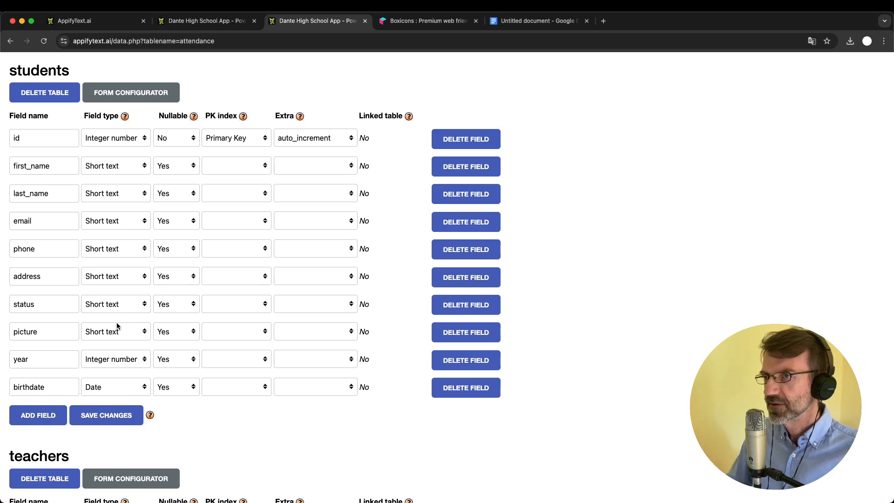
# Leave student 4's edit form for the Students list, then switch to the improvements plan document
pyautogui.click(207, 20)
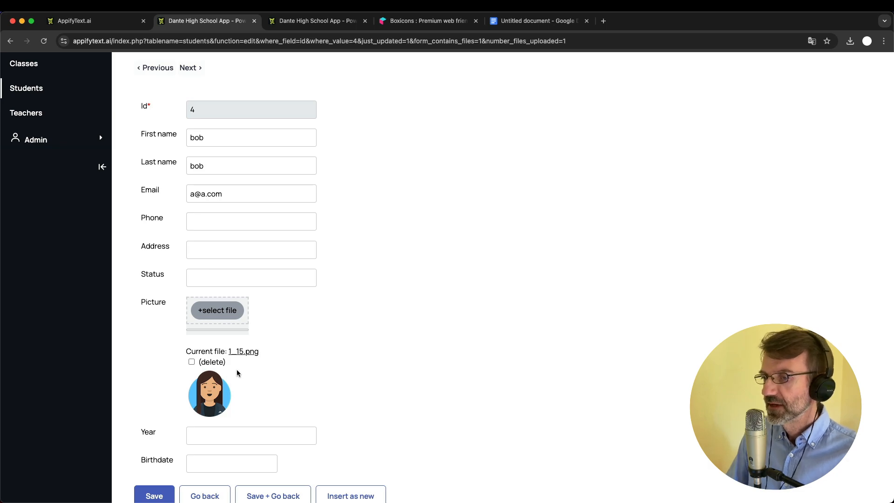
pyautogui.scroll(-2, 237, 371)
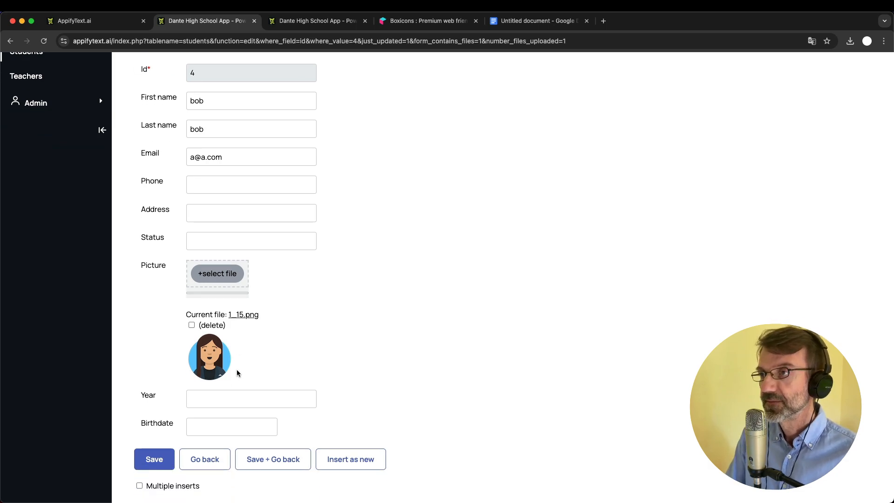
pyautogui.click(212, 459)
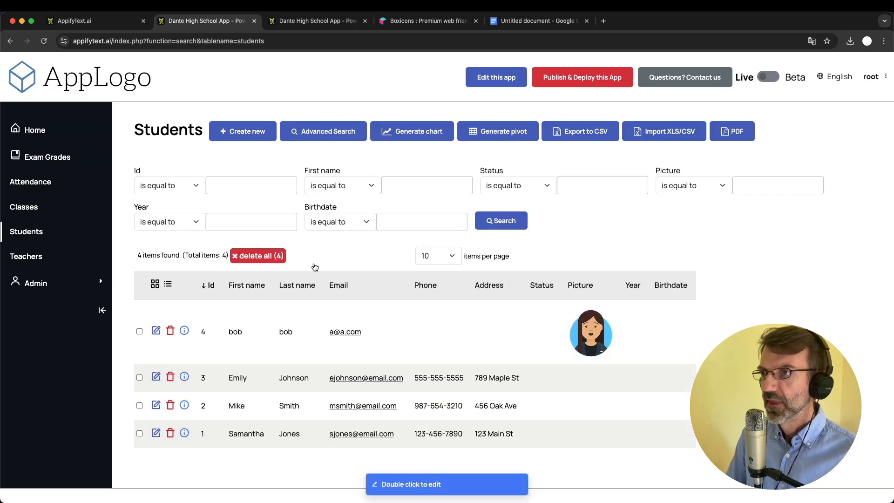
pyautogui.click(528, 22)
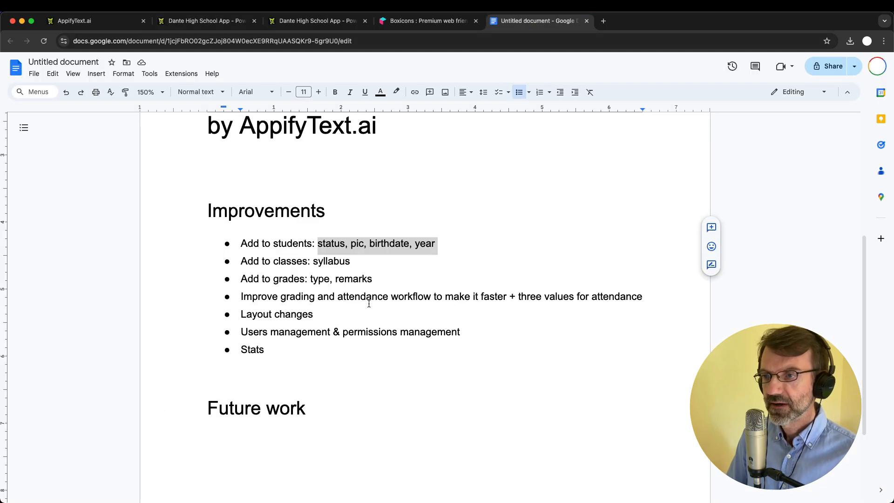
# Strike through the finished 'Add to students' bullet and select 'syllabus' in the next item
pyautogui.click(299, 279)
pyautogui.click(241, 245)
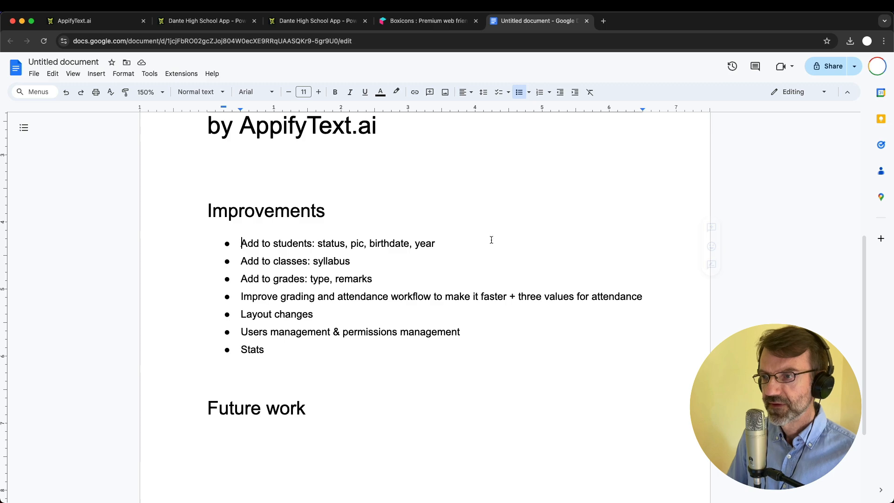
pyautogui.keyDown('shift'); pyautogui.click(453, 246); pyautogui.keyUp('shift')
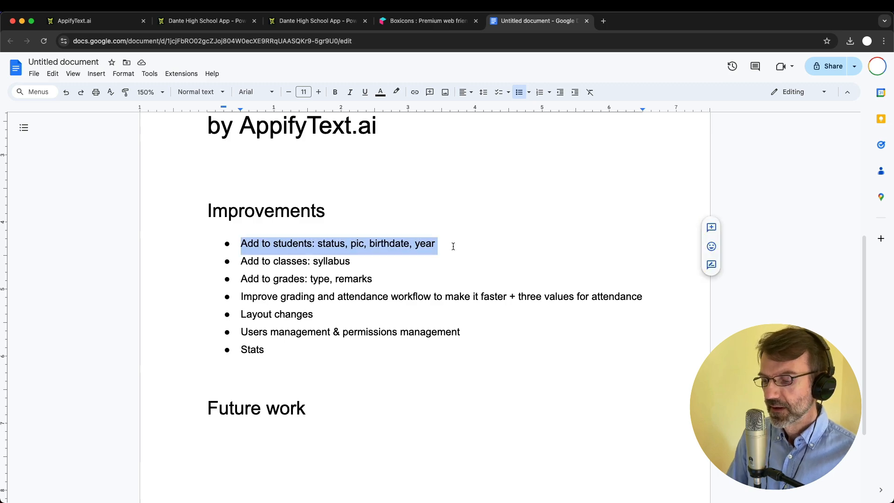
pyautogui.press('super+c')
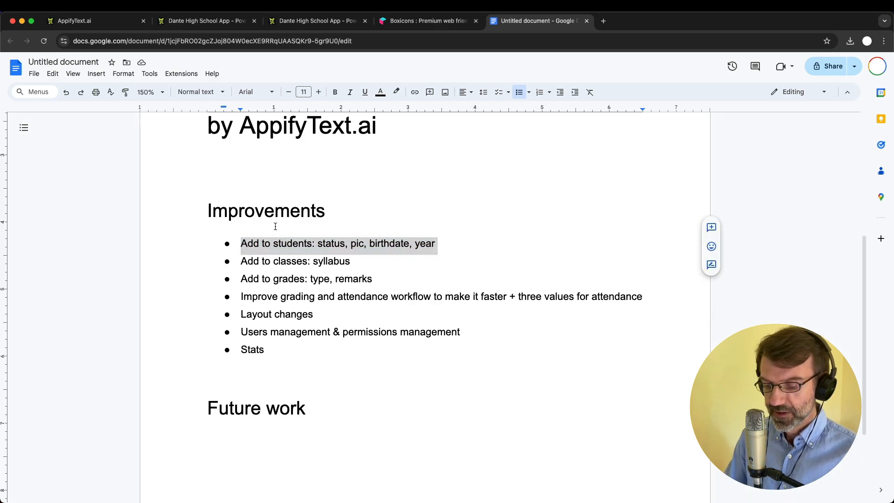
pyautogui.press('super+shift+x')
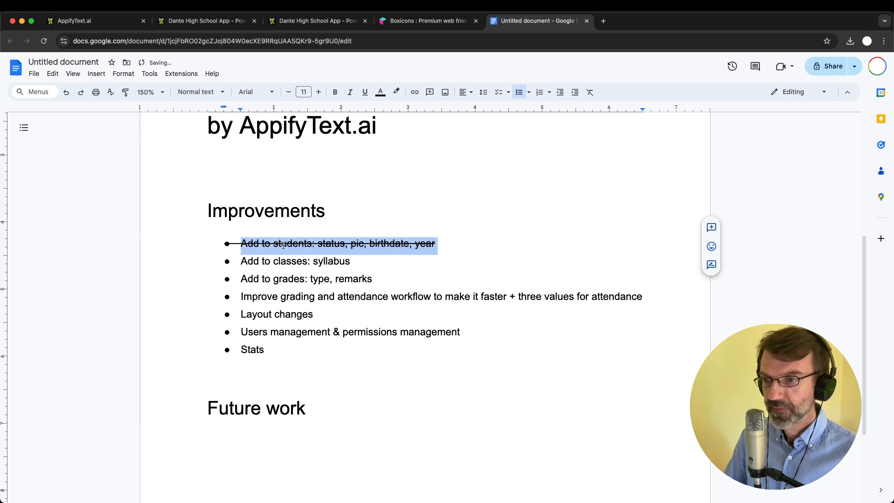
pyautogui.doubleClick(319, 261)
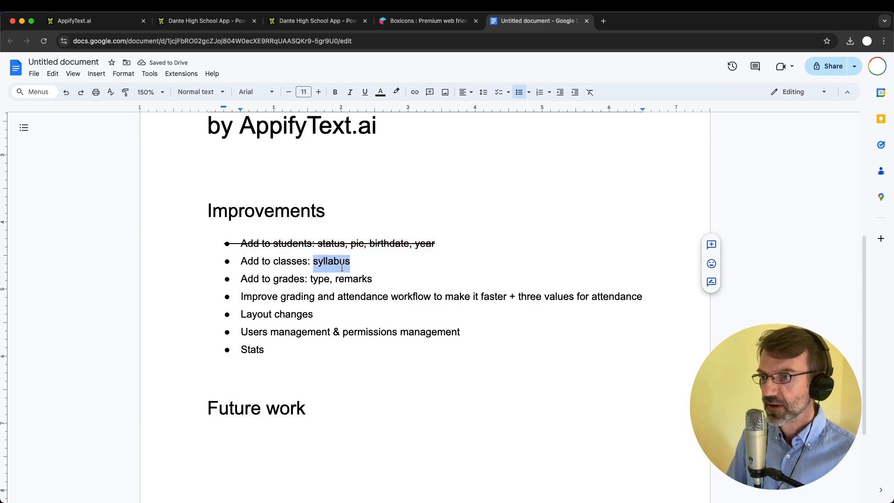
pyautogui.click(317, 21)
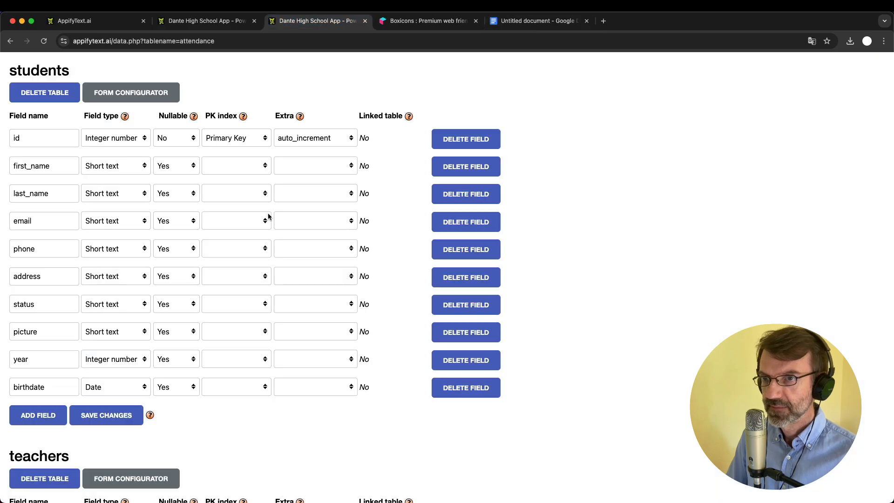
# Add a new field named 'syllabus' to the classes table
pyautogui.scroll(-5, 268, 216)
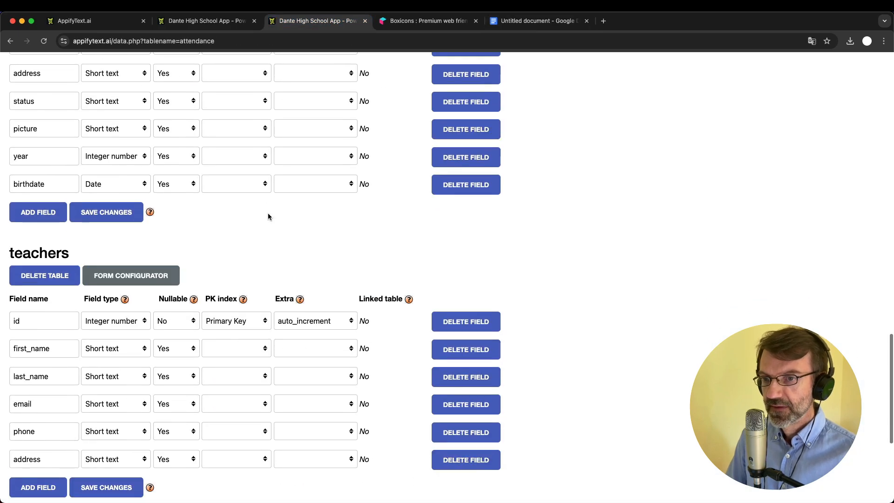
pyautogui.scroll(15, 267, 217)
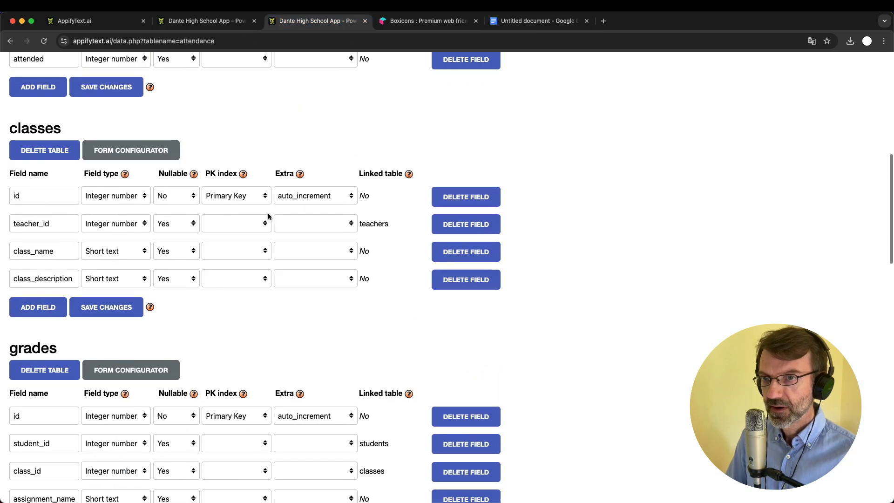
pyautogui.click(39, 335)
pyautogui.click(36, 340)
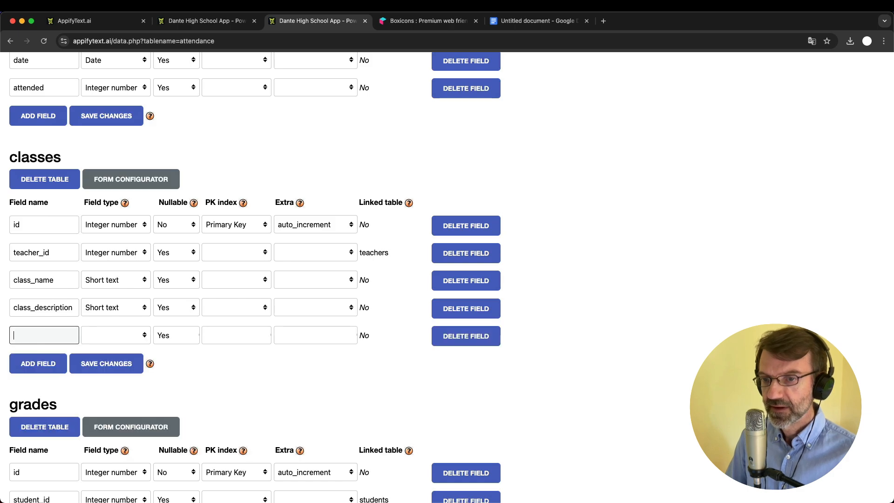
pyautogui.write('syllabus')
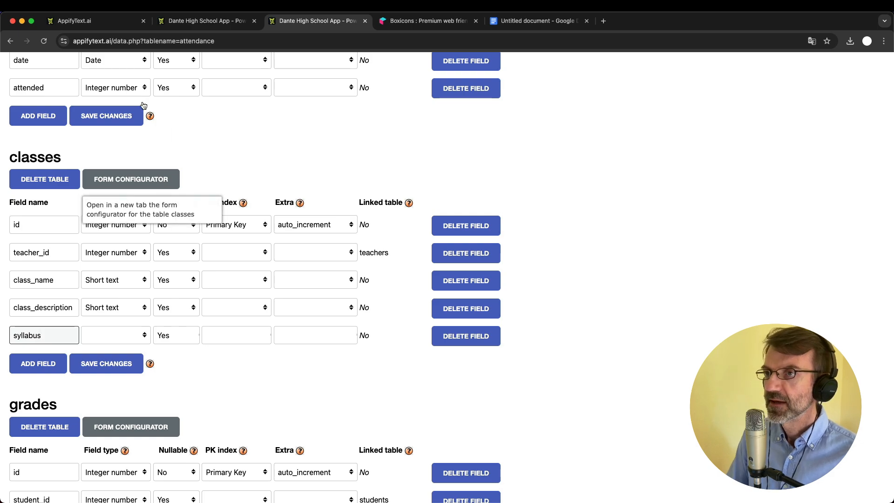
# Check the app's new-class form under Classes, then return to the table editor
pyautogui.click(205, 20)
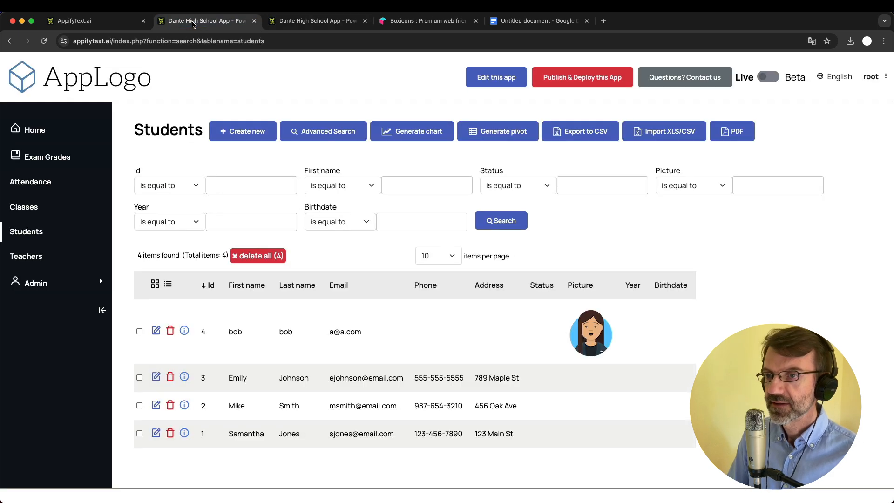
pyautogui.click(35, 207)
pyautogui.click(233, 139)
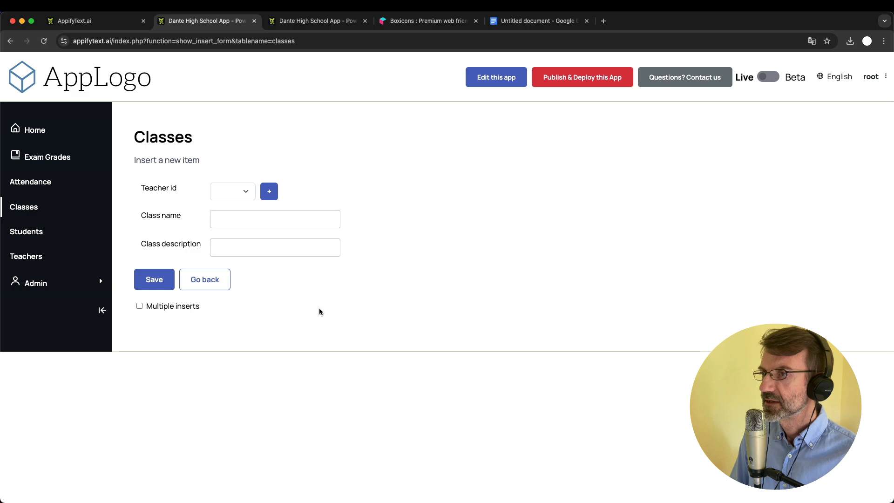
pyautogui.click(329, 25)
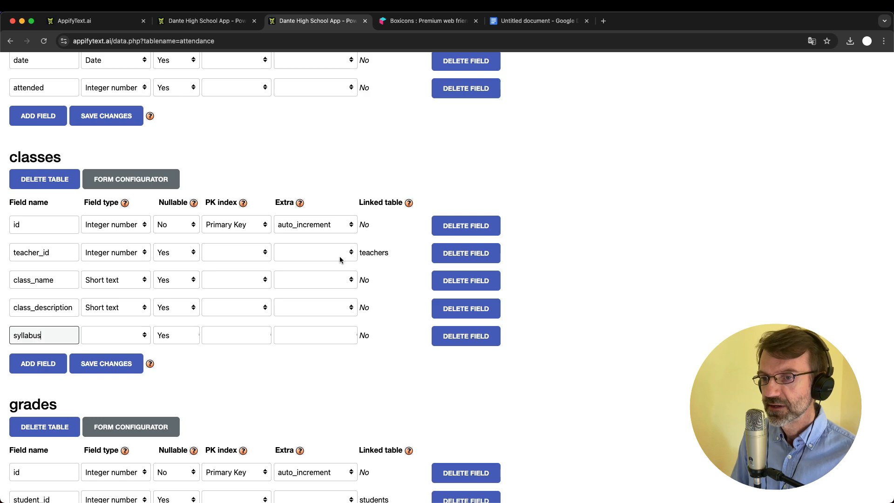
# Make syllabus a Short text field, save, and confirm the new-class form shows Syllabus
pyautogui.click(108, 335)
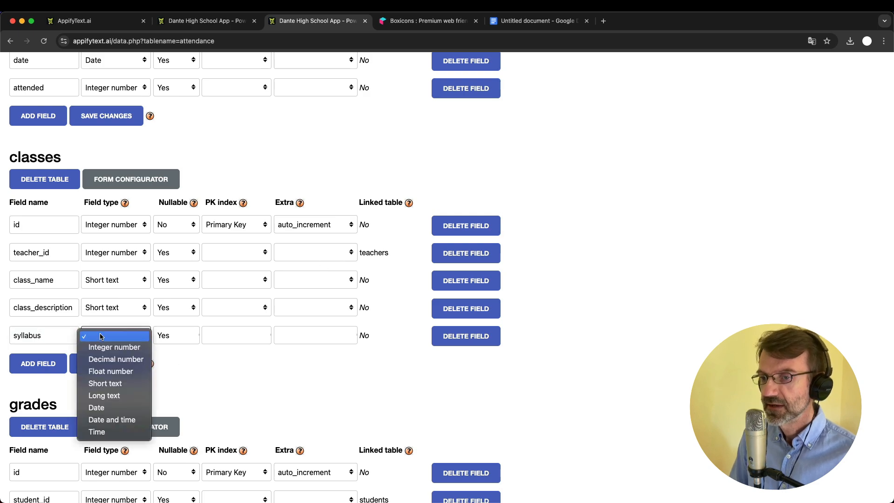
pyautogui.click(124, 383)
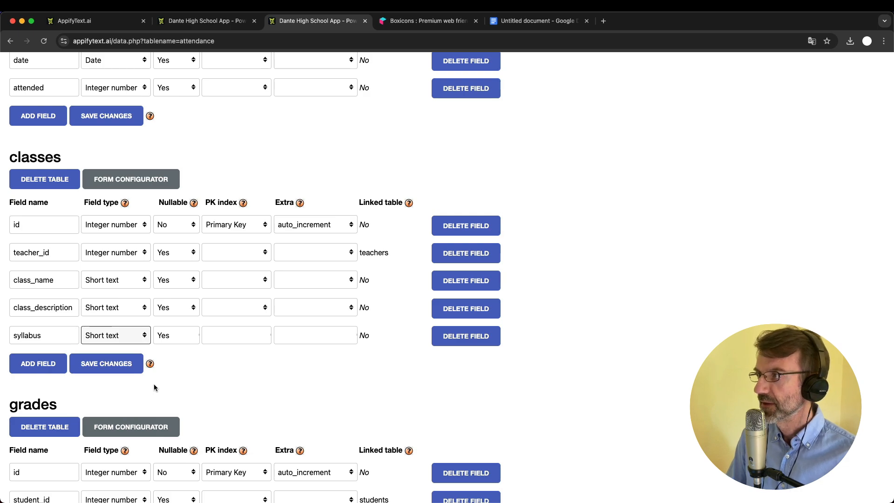
pyautogui.click(106, 372)
pyautogui.hotkey('ctrl', 'shift', 'Tab')
pyautogui.click(235, 275)
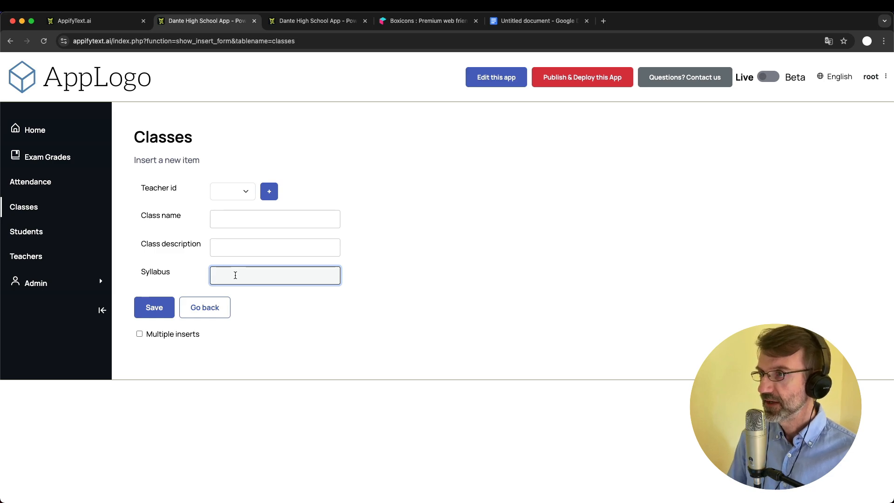
pyautogui.click(286, 21)
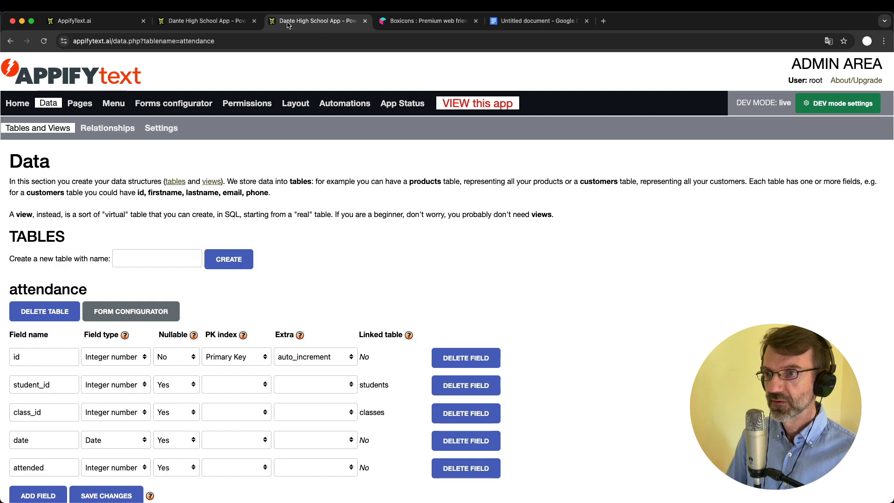
# Open the Forms configurator from the top menu
pyautogui.click(179, 104)
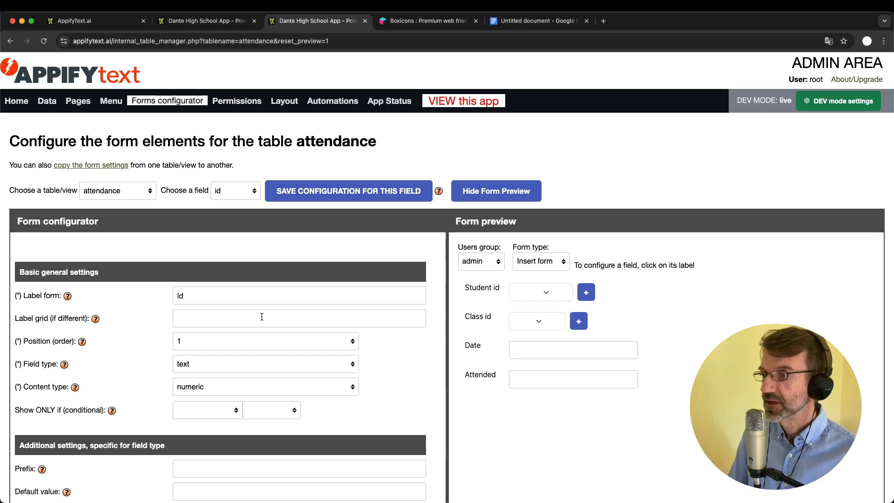
pyautogui.scroll(-7, 262, 318)
pyautogui.scroll(-3, 262, 320)
pyautogui.scroll(10, 262, 320)
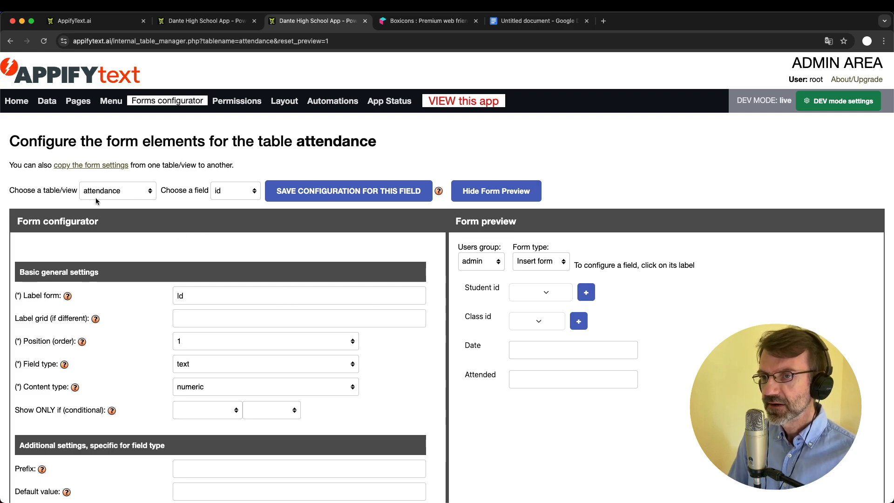
# Browse the table list and attendance fields, then choose the classes table to configure
pyautogui.click(112, 195)
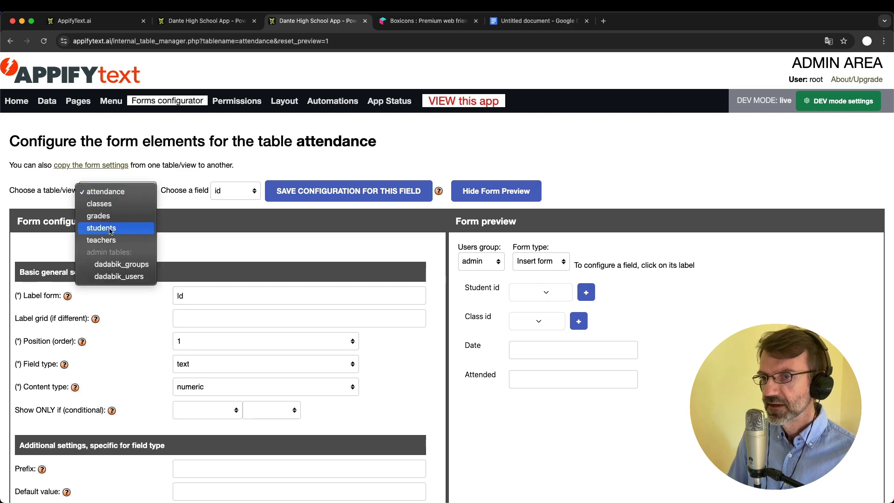
pyautogui.click(165, 185)
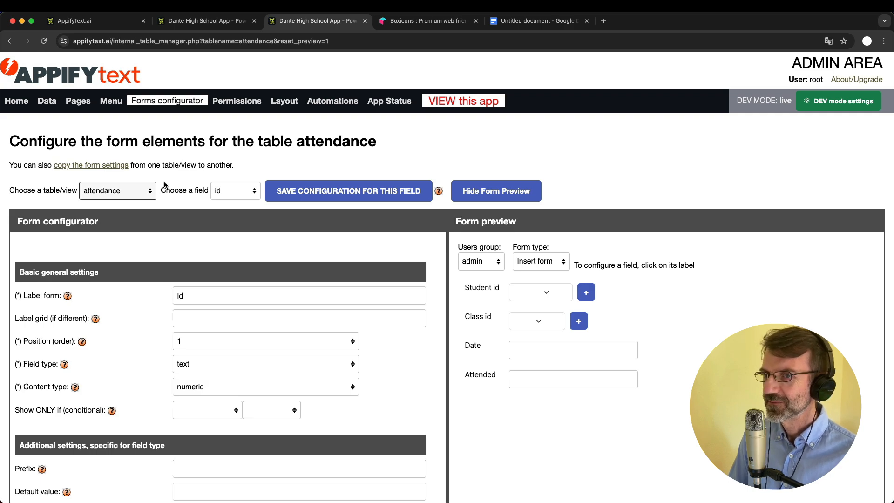
pyautogui.click(132, 190)
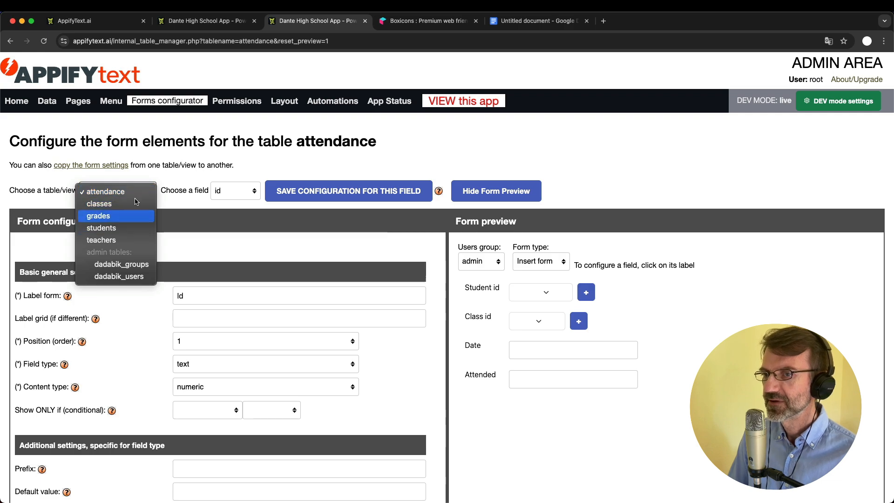
pyautogui.click(166, 174)
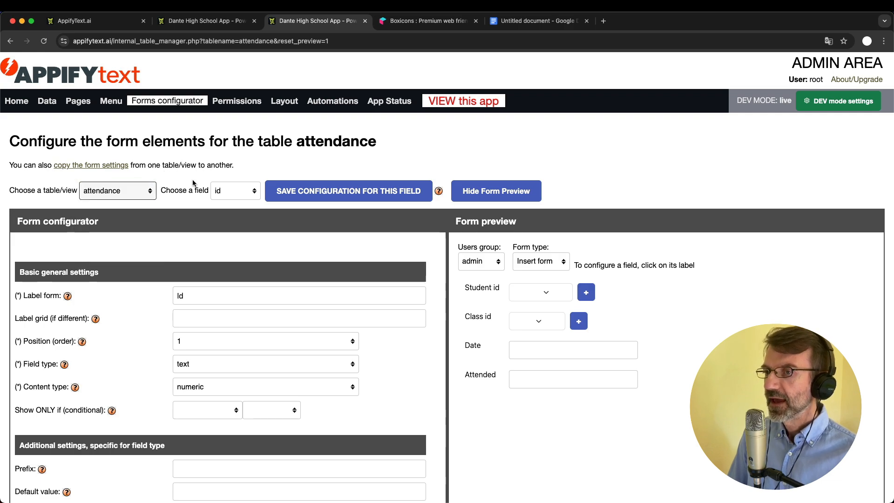
pyautogui.click(237, 191)
pyautogui.click(245, 177)
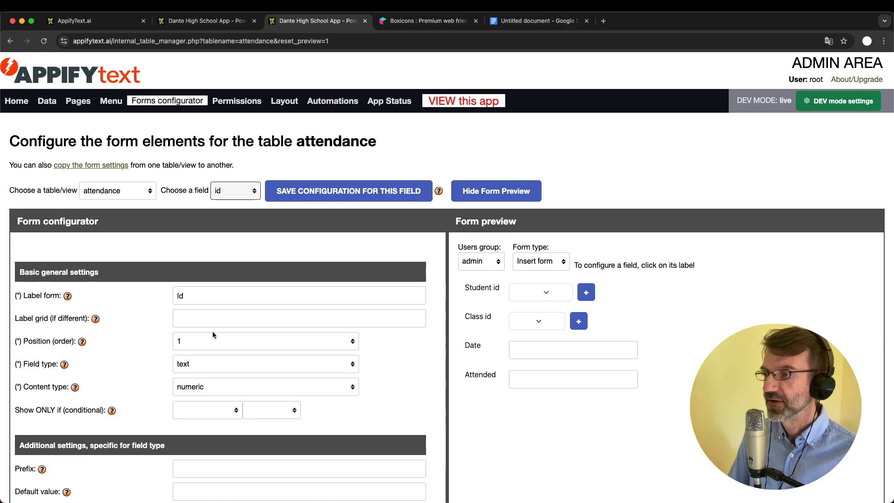
pyautogui.scroll(-2, 212, 331)
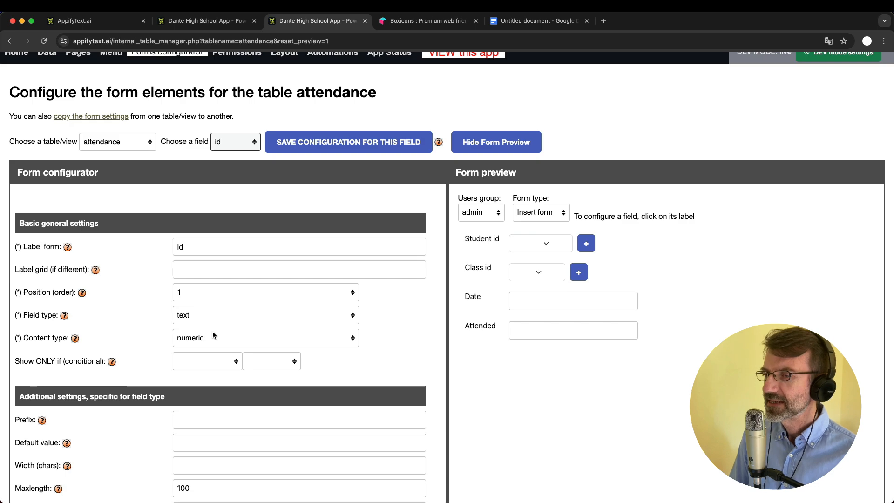
pyautogui.scroll(2, 212, 331)
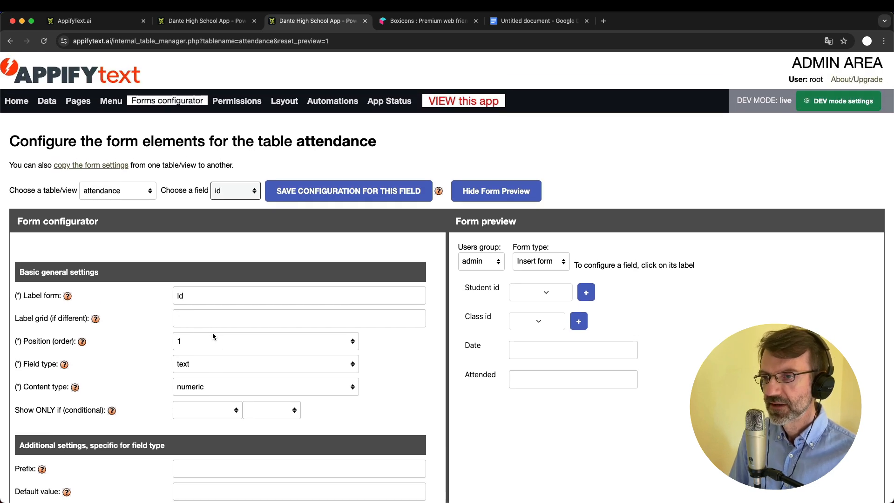
pyautogui.click(102, 191)
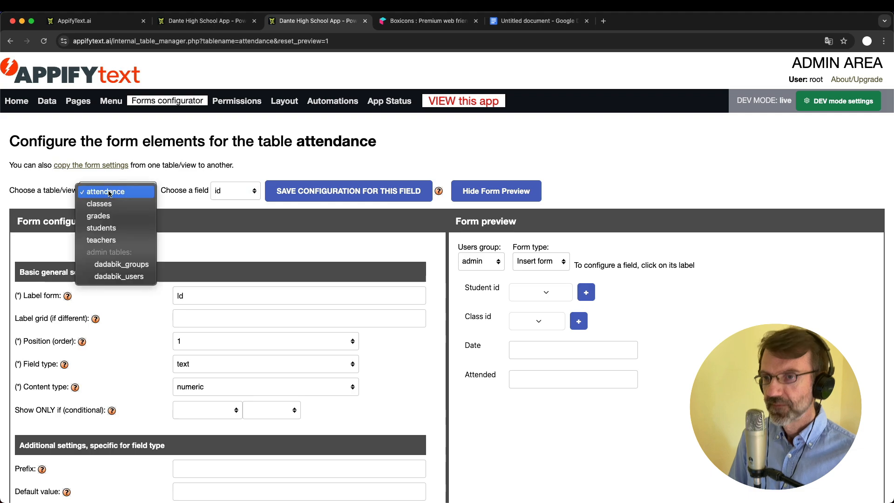
pyautogui.click(107, 204)
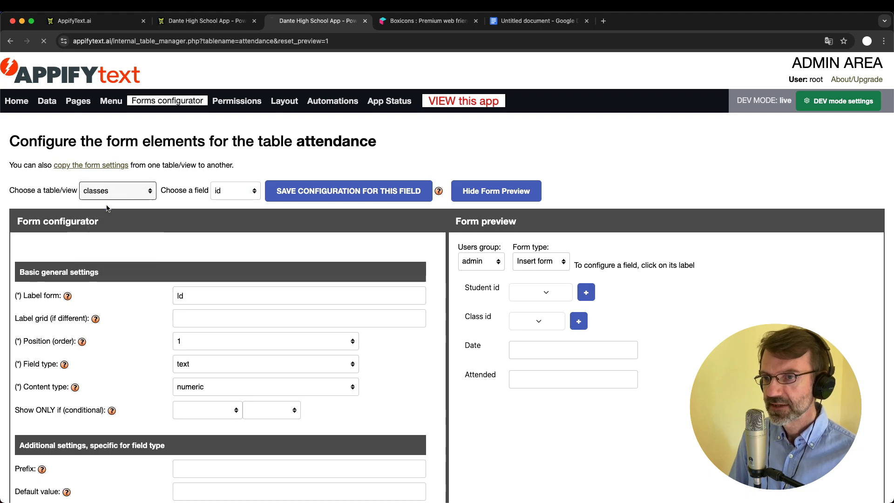
pyautogui.click(223, 195)
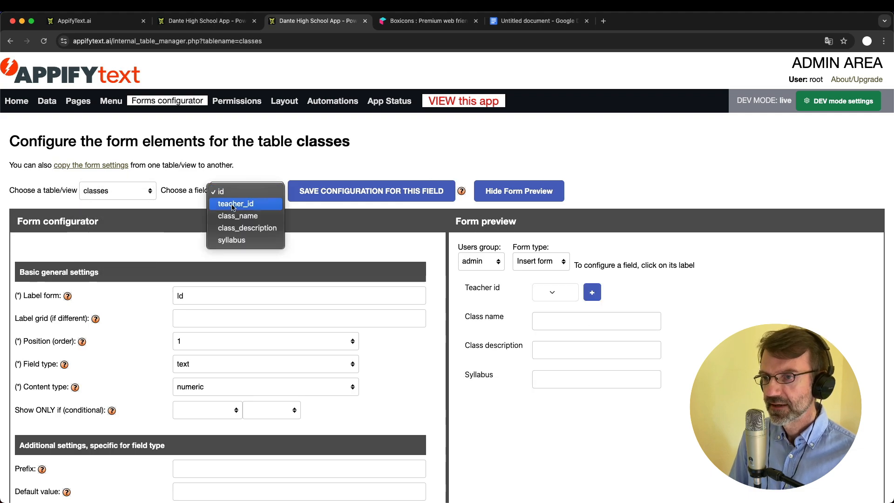
pyautogui.click(240, 240)
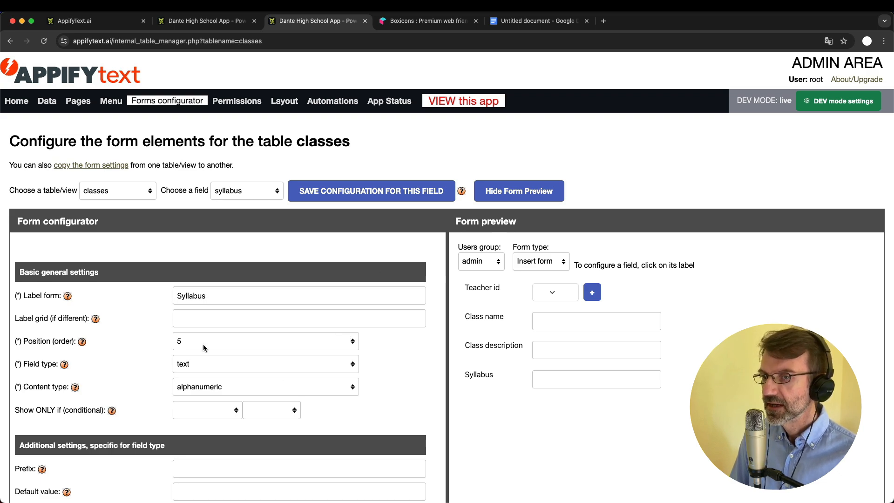
pyautogui.scroll(-10, 204, 347)
pyautogui.scroll(10, 203, 345)
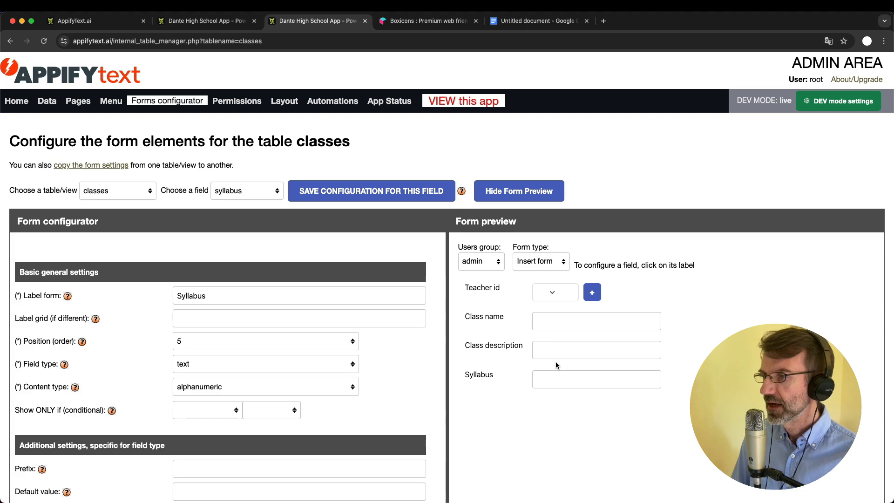
pyautogui.click(205, 21)
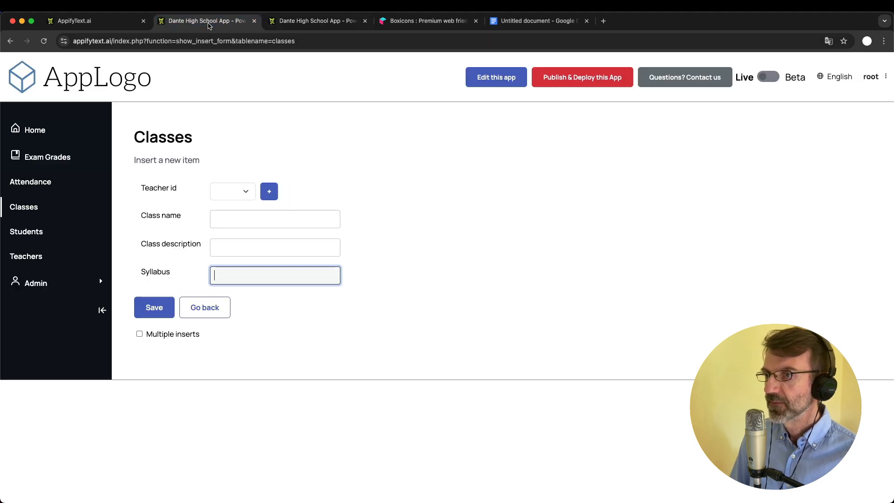
pyautogui.click(321, 21)
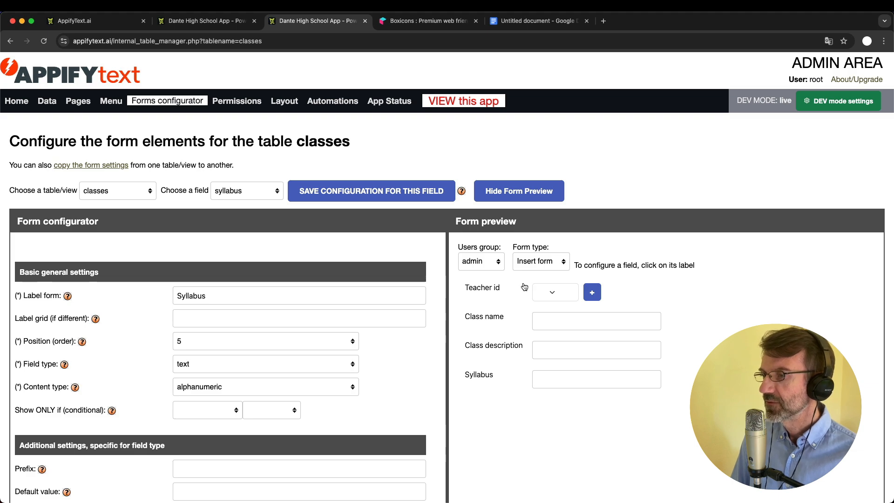
pyautogui.click(487, 262)
pyautogui.click(487, 266)
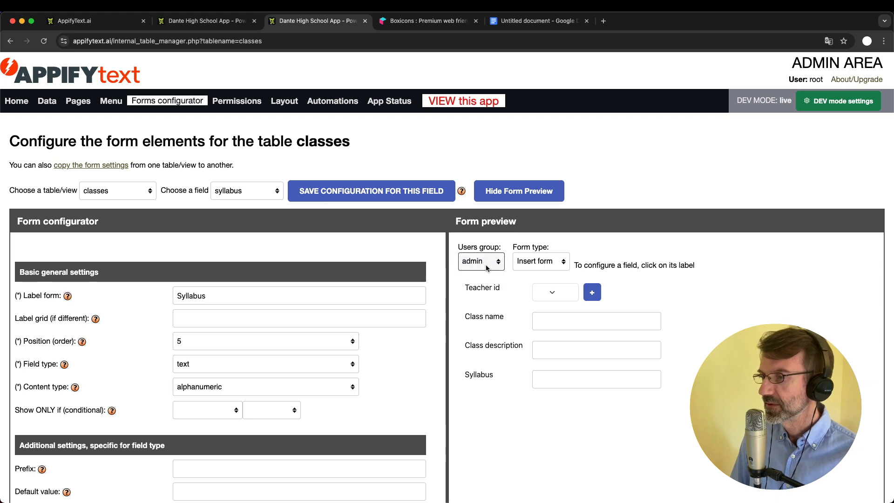
pyautogui.click(524, 262)
pyautogui.click(525, 263)
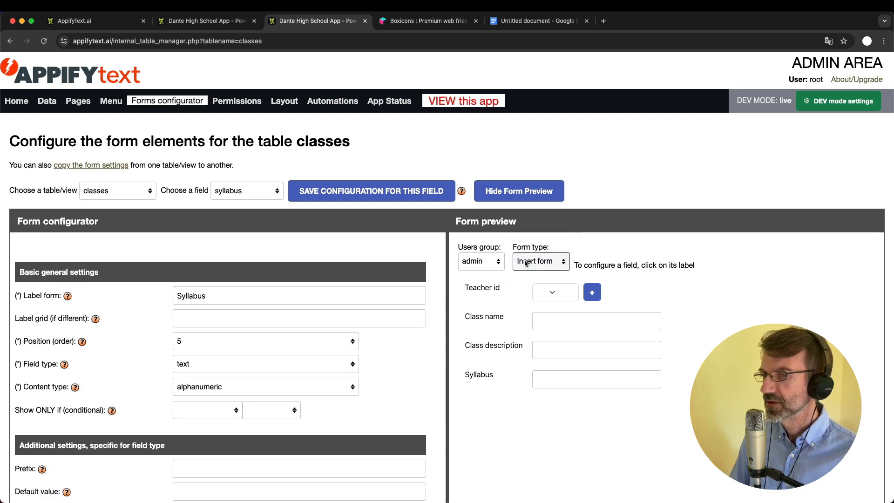
pyautogui.scroll(-1, 218, 301)
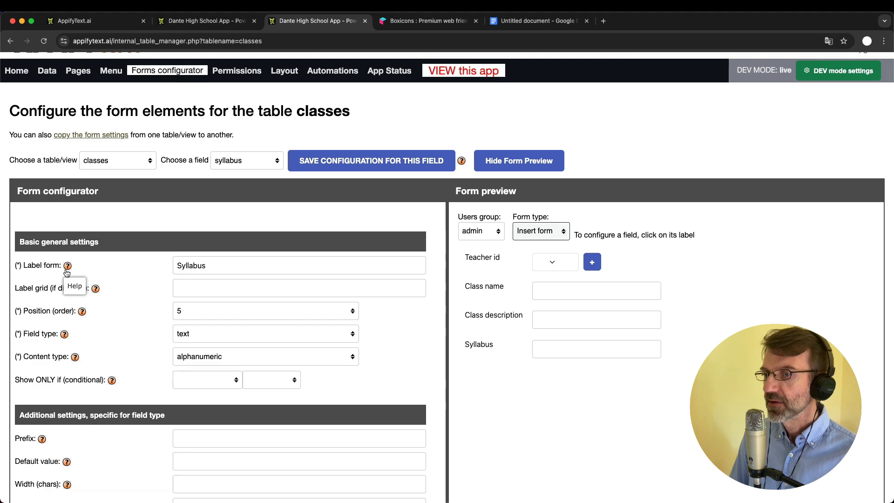
pyautogui.click(208, 267)
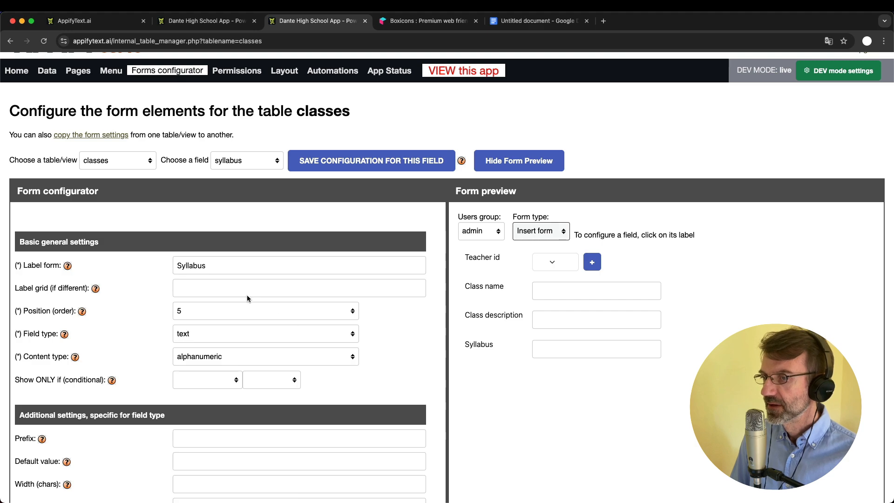
pyautogui.click(237, 266)
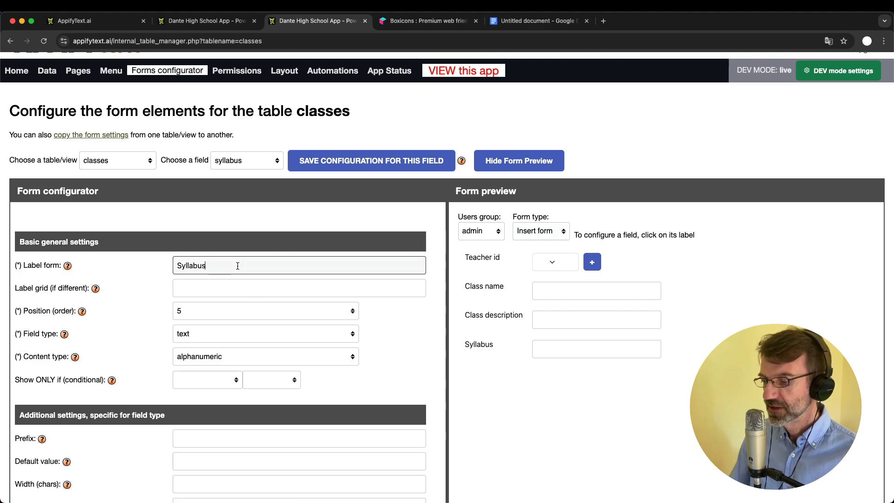
pyautogui.write('for th')
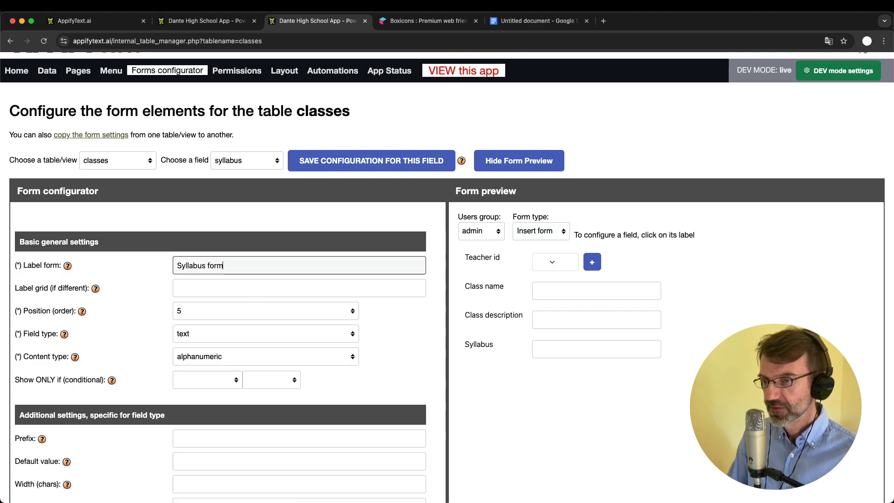
pyautogui.write('e class')
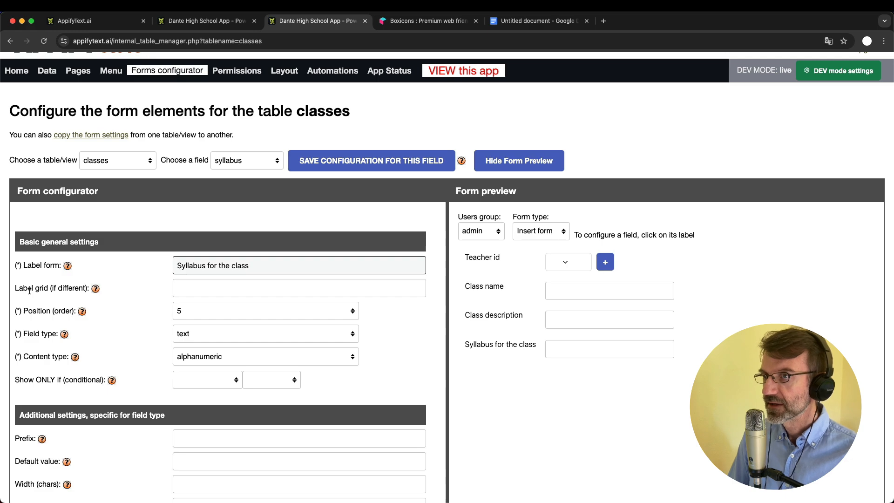
pyautogui.click(205, 20)
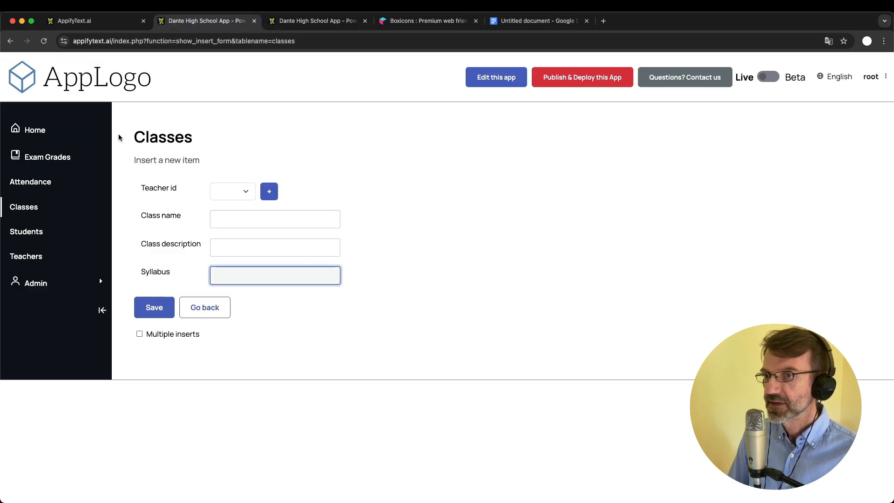
pyautogui.click(38, 206)
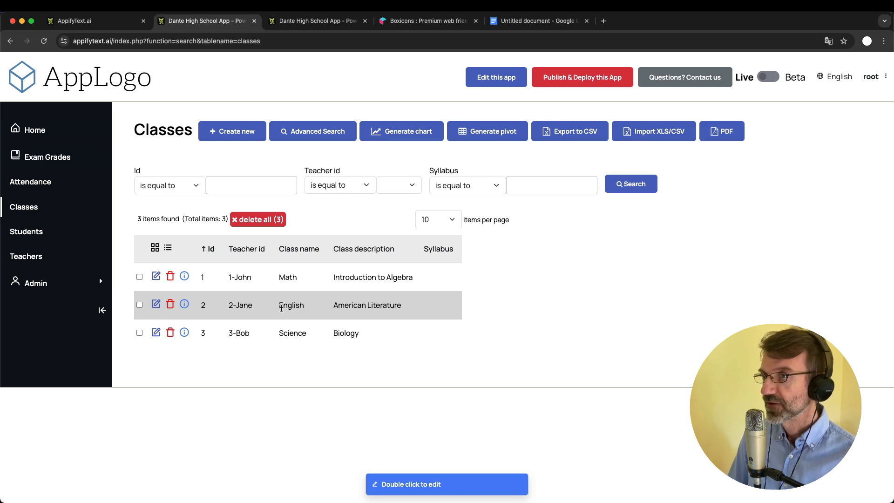
pyautogui.hotkey('ctrl', 'Tab')
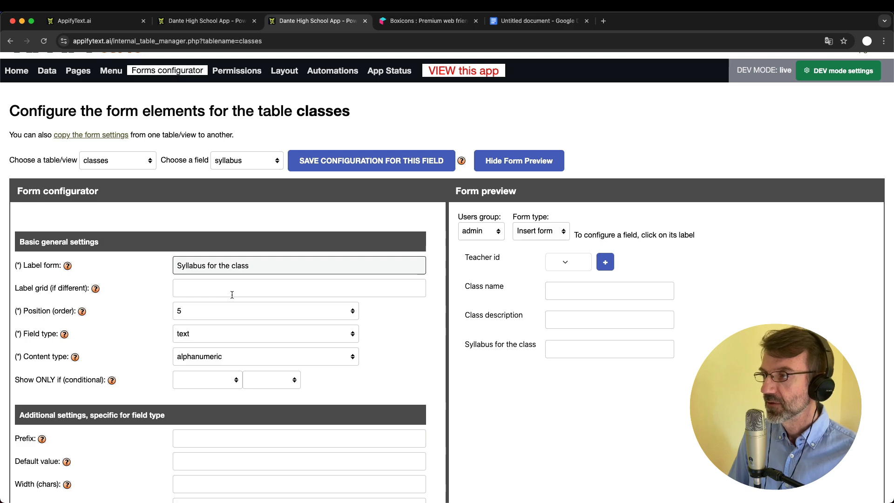
pyautogui.moveTo(206, 264); pyautogui.dragTo(252, 265)
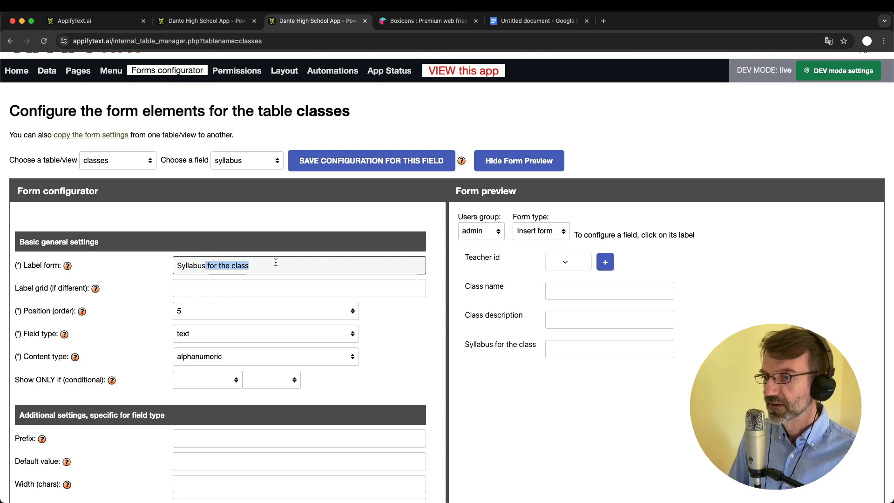
pyautogui.press('BackSpace')
pyautogui.scroll(-2, 447, 270)
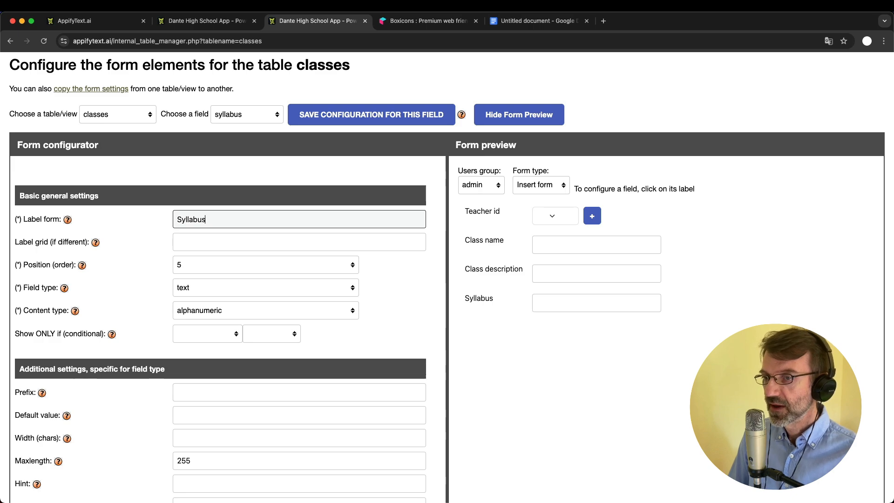
pyautogui.scroll(-1, 447, 277)
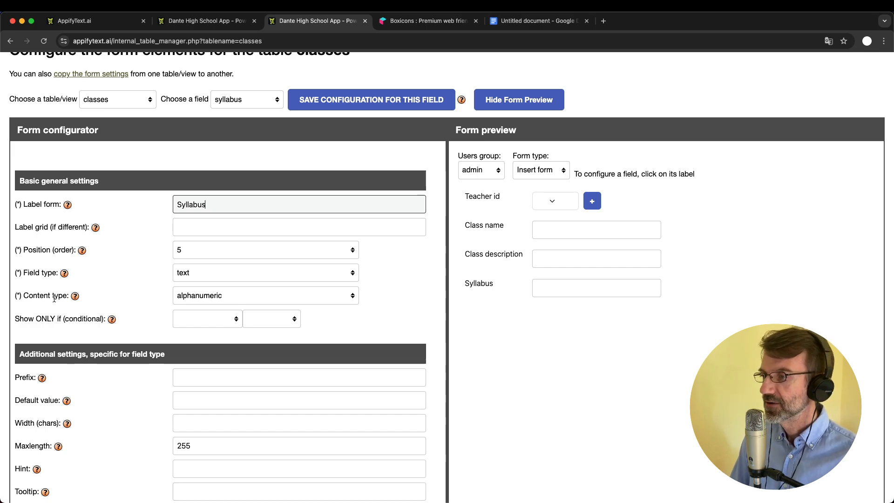
# Change the Syllabus field type to textarea and enlarge its preview box
pyautogui.click(240, 274)
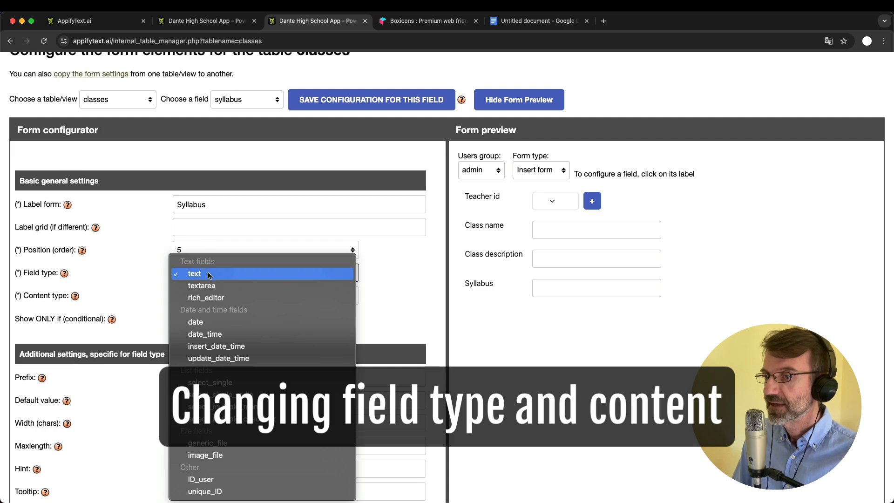
pyautogui.click(521, 307)
pyautogui.click(556, 288)
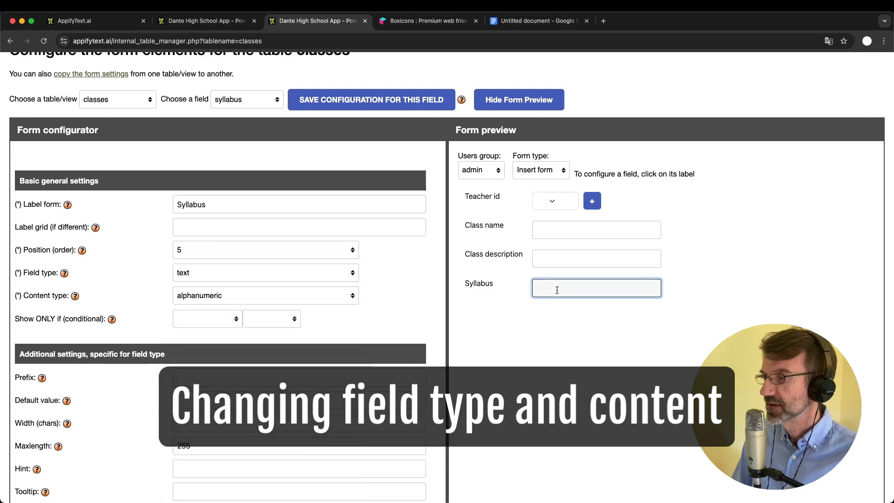
pyautogui.click(323, 273)
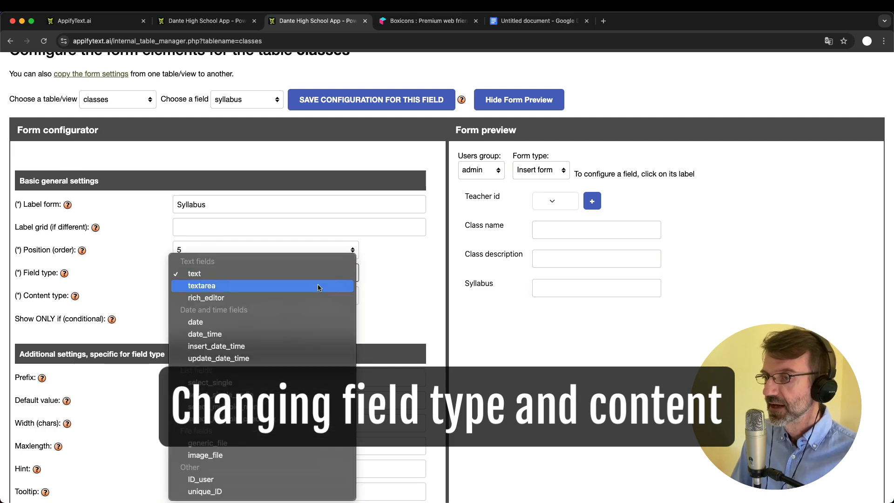
pyautogui.click(319, 286)
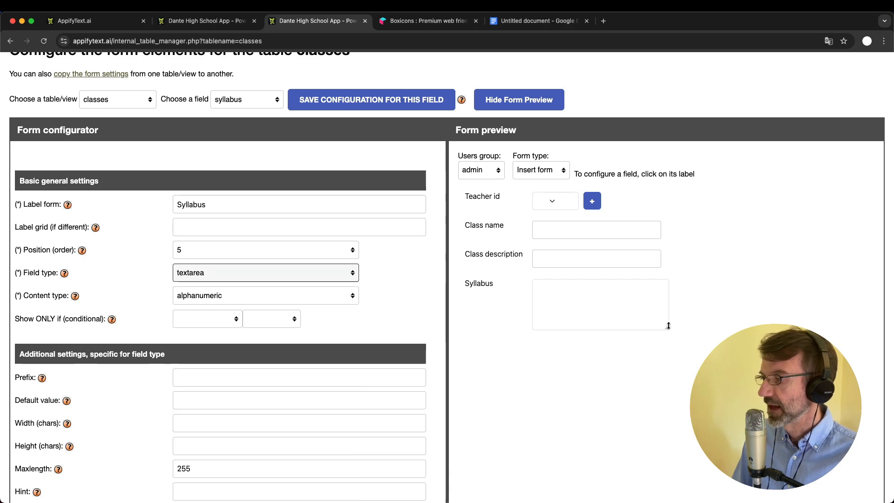
pyautogui.moveTo(667, 327); pyautogui.dragTo(708, 345)
pyautogui.click(607, 298)
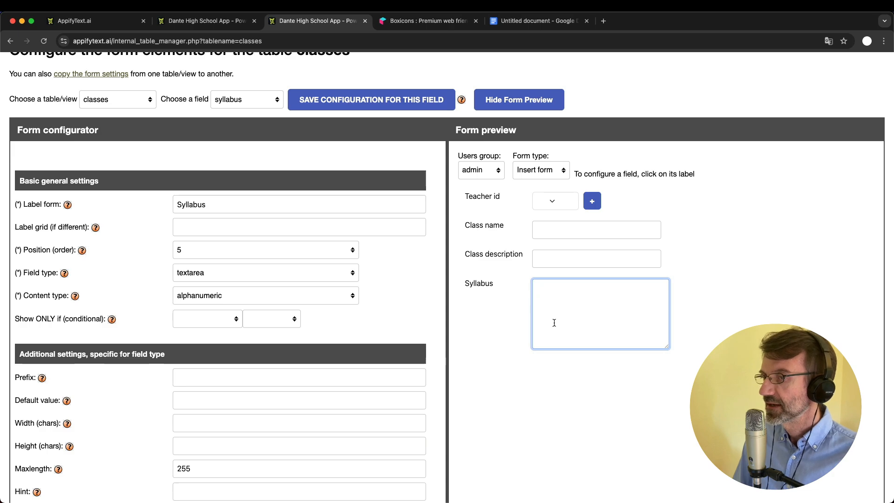
pyautogui.click(231, 274)
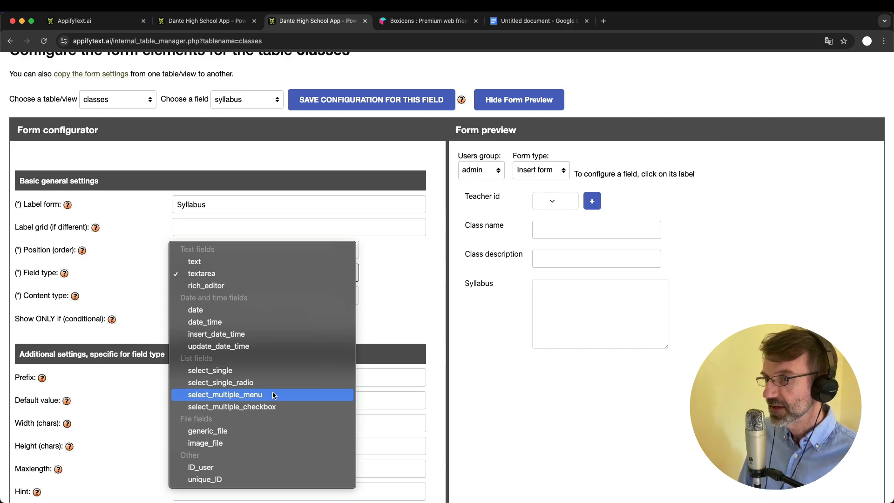
# Try generic_file for Syllabus, then set it back to text with alphanumeric content
pyautogui.click(226, 432)
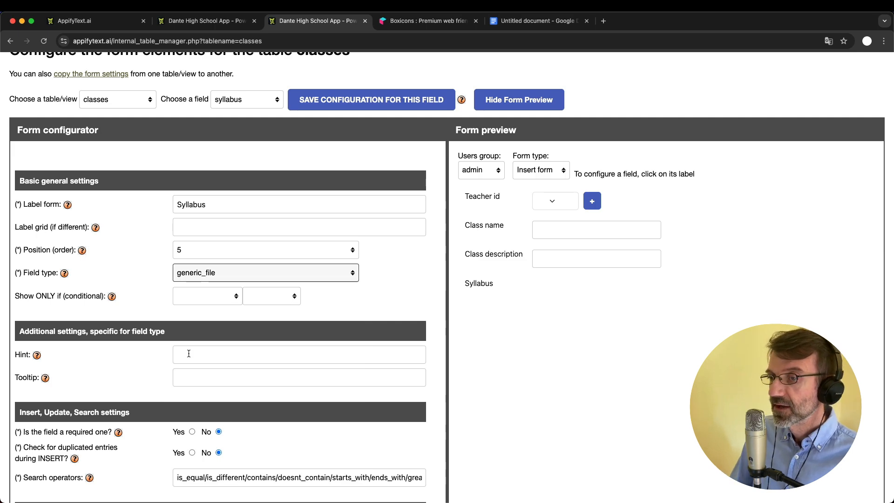
pyautogui.click(215, 275)
pyautogui.click(195, 104)
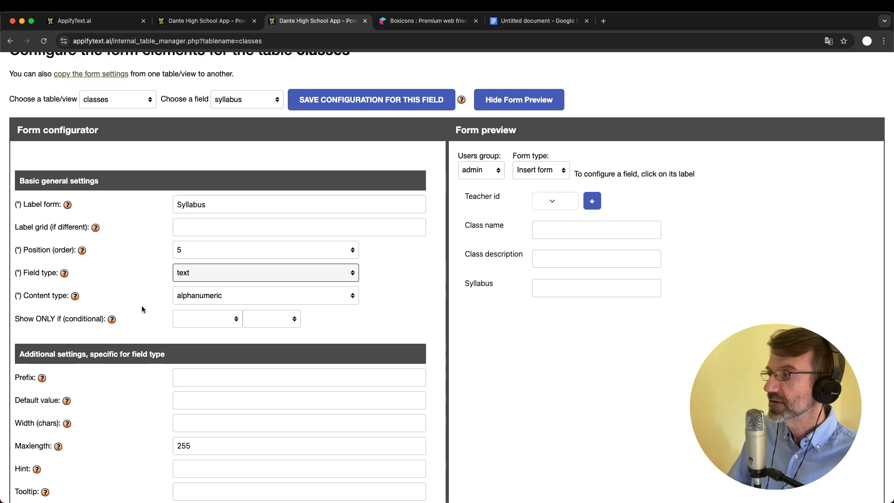
pyautogui.click(224, 297)
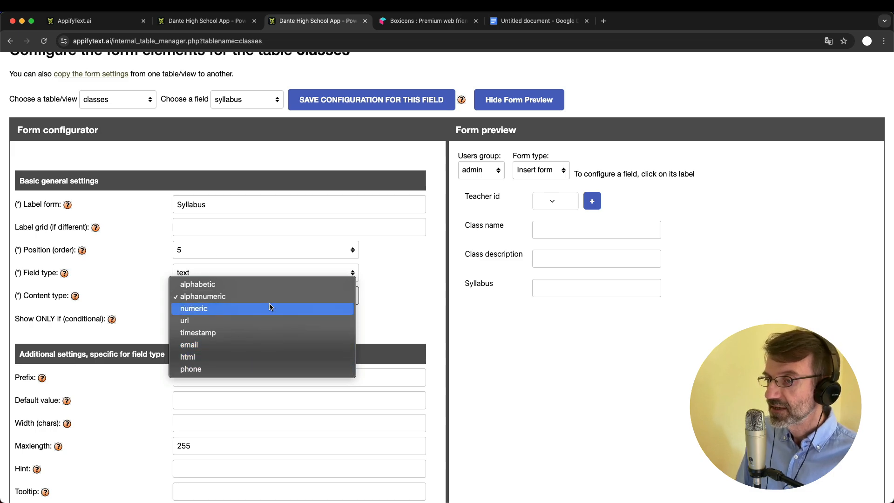
pyautogui.click(421, 298)
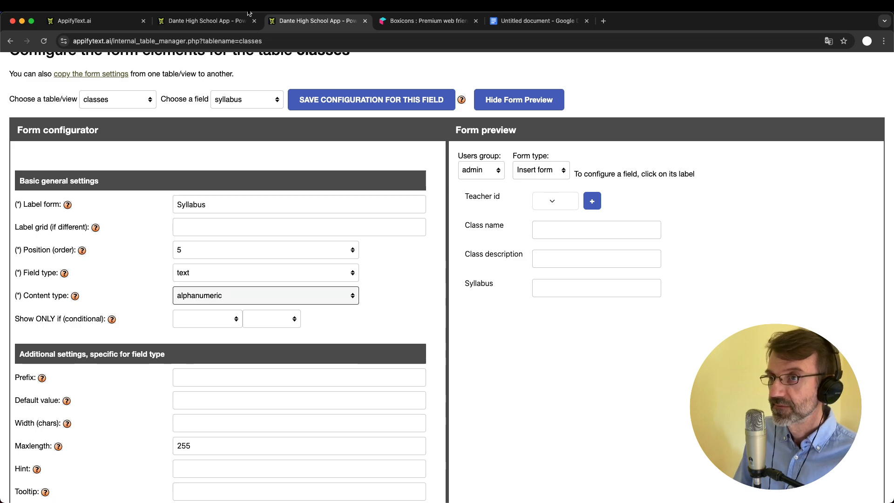
# Look over the running school app's Students list
pyautogui.click(207, 21)
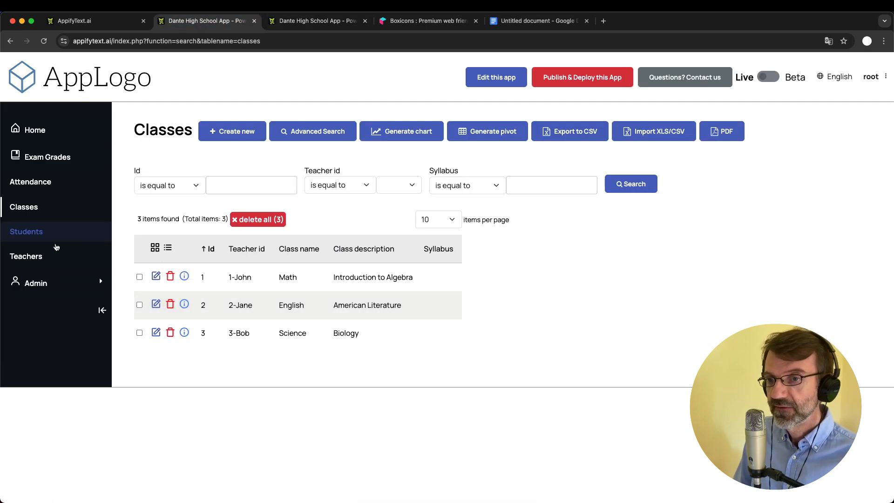
pyautogui.click(27, 236)
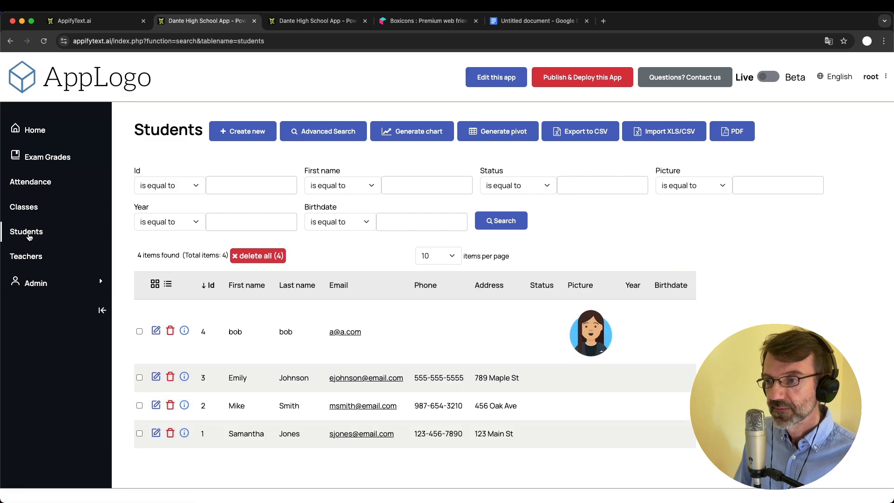
pyautogui.scroll(-1, 235, 377)
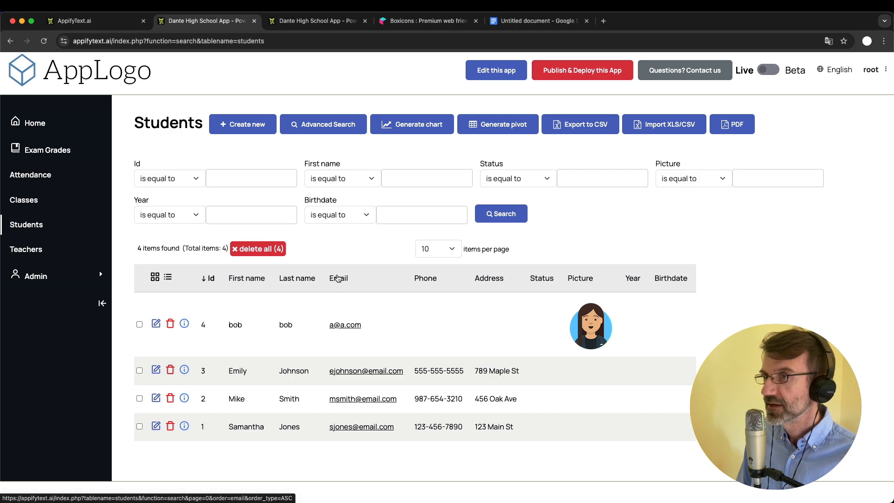
# Inspect the teachers table's email field settings in the Forms configurator
pyautogui.click(321, 21)
pyautogui.scroll(3, 169, 145)
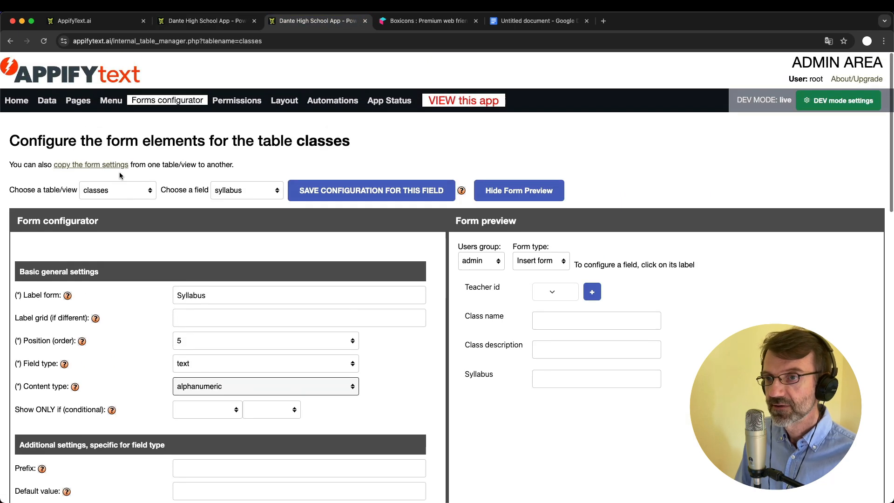
pyautogui.click(106, 192)
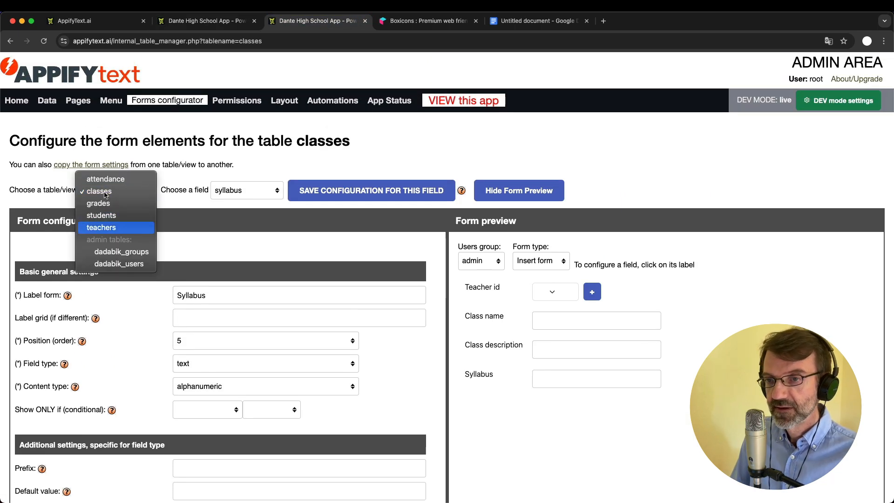
pyautogui.click(103, 228)
pyautogui.click(230, 191)
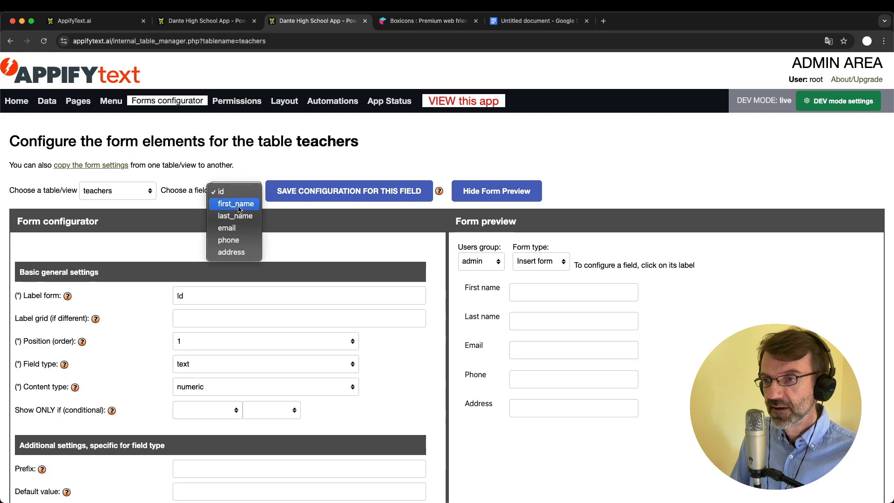
pyautogui.click(230, 227)
pyautogui.scroll(-2, 328, 375)
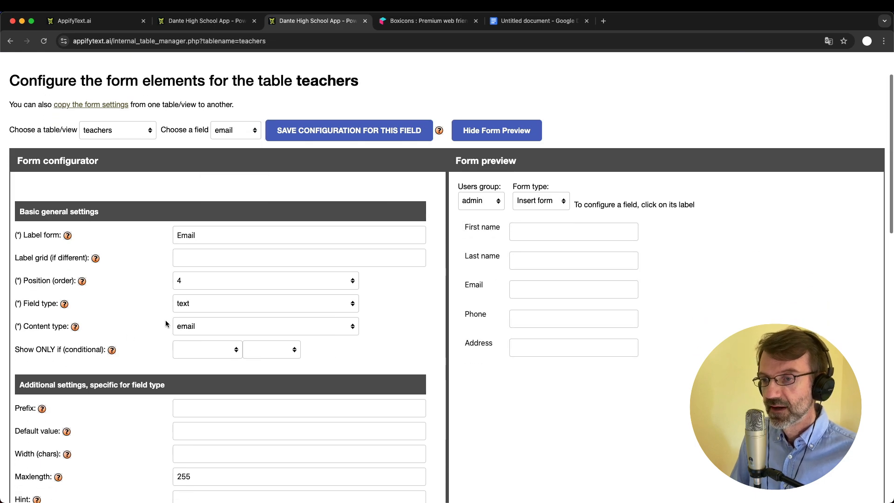
pyautogui.click(195, 21)
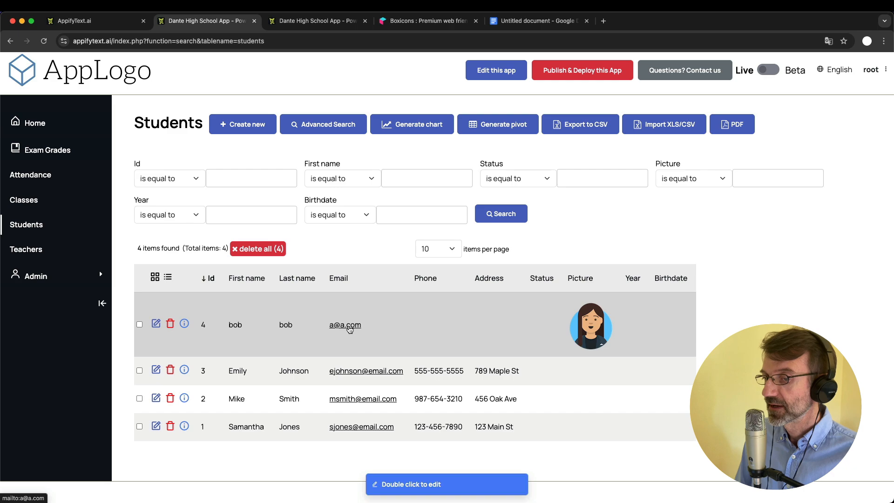
# Set the classes table's syllabus field type to generic_file, save, and open the app's Classes list
pyautogui.click(317, 22)
pyautogui.click(125, 131)
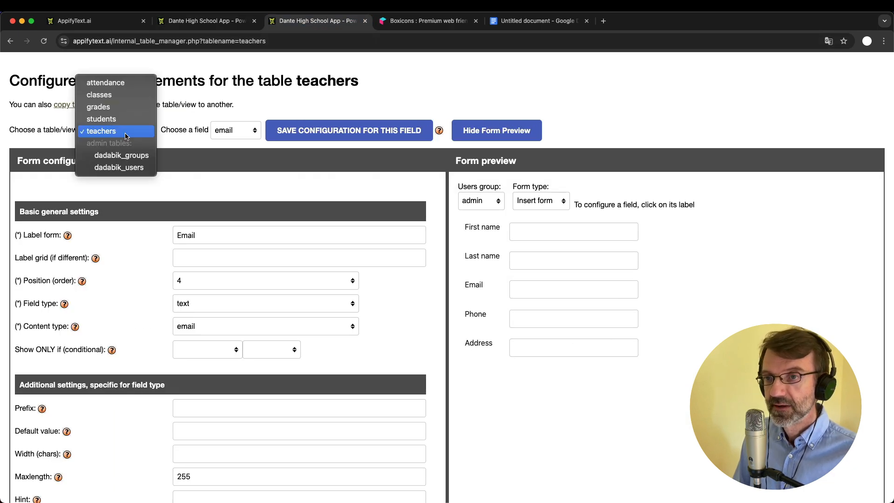
pyautogui.click(108, 94)
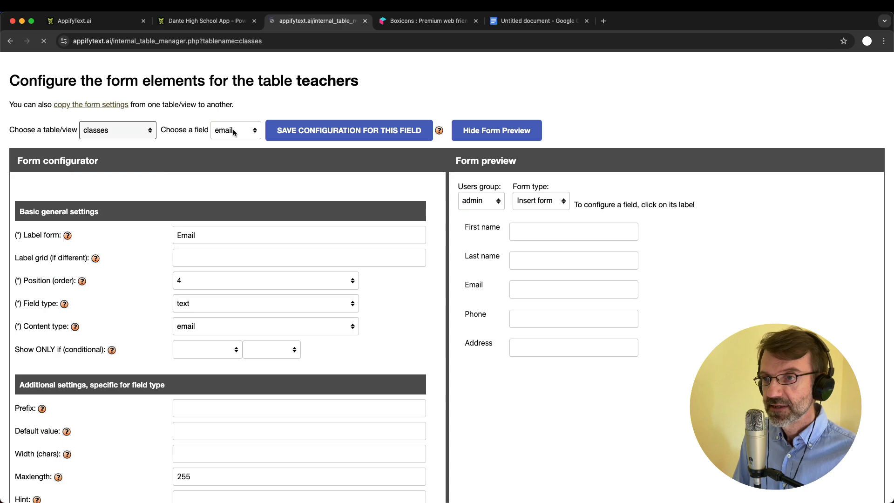
pyautogui.click(239, 191)
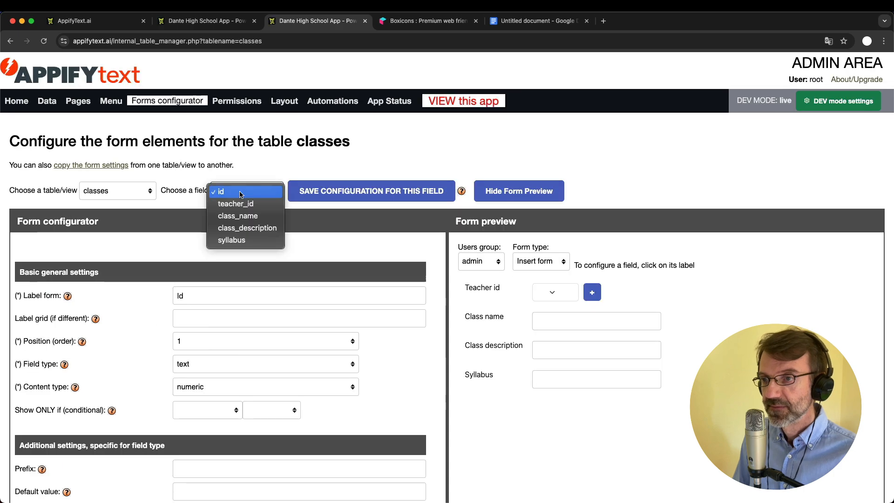
pyautogui.click(239, 241)
pyautogui.scroll(-3, 311, 321)
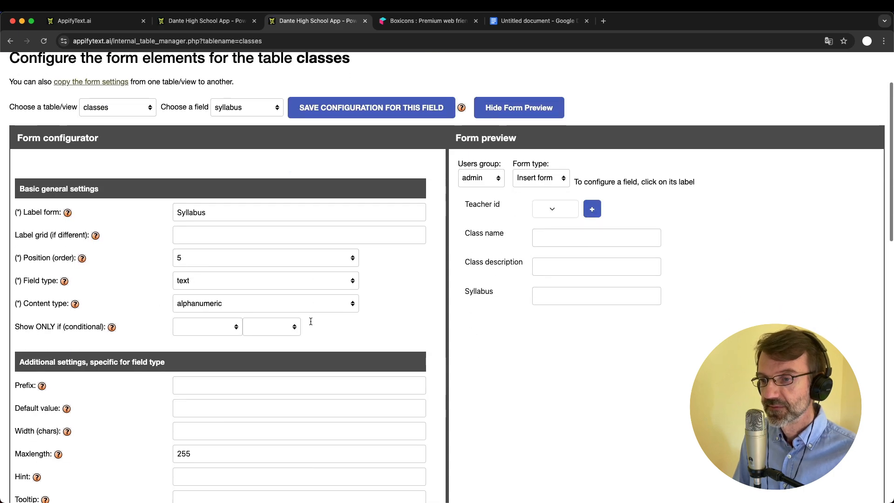
pyautogui.click(234, 284)
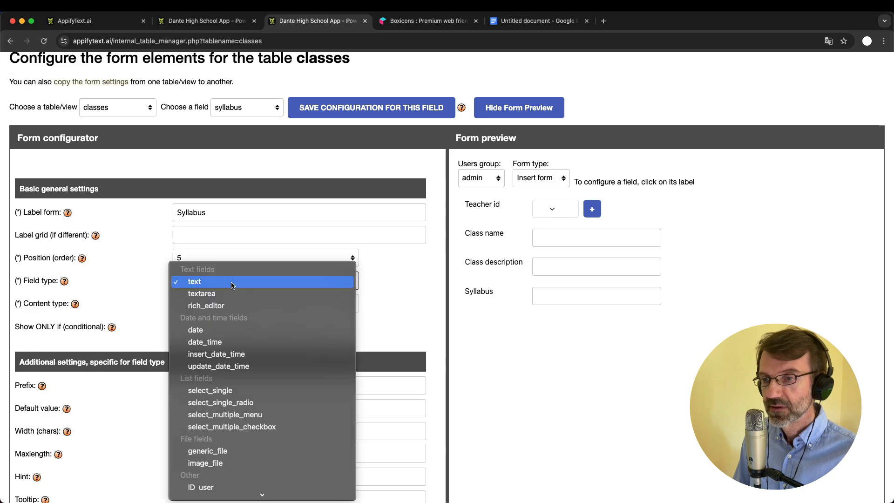
pyautogui.click(240, 451)
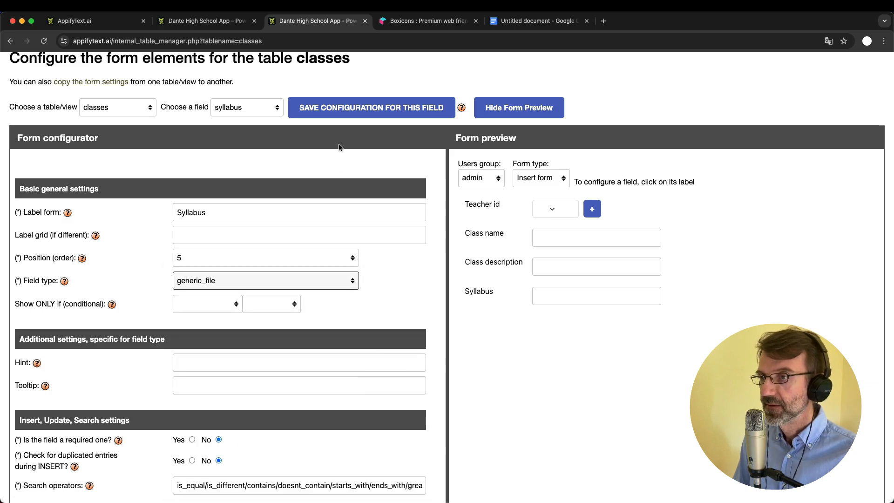
pyautogui.click(321, 115)
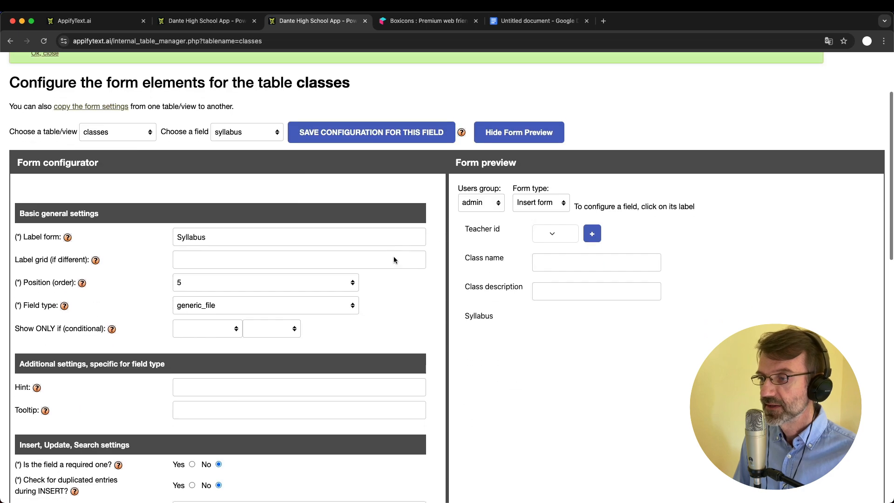
pyautogui.click(205, 20)
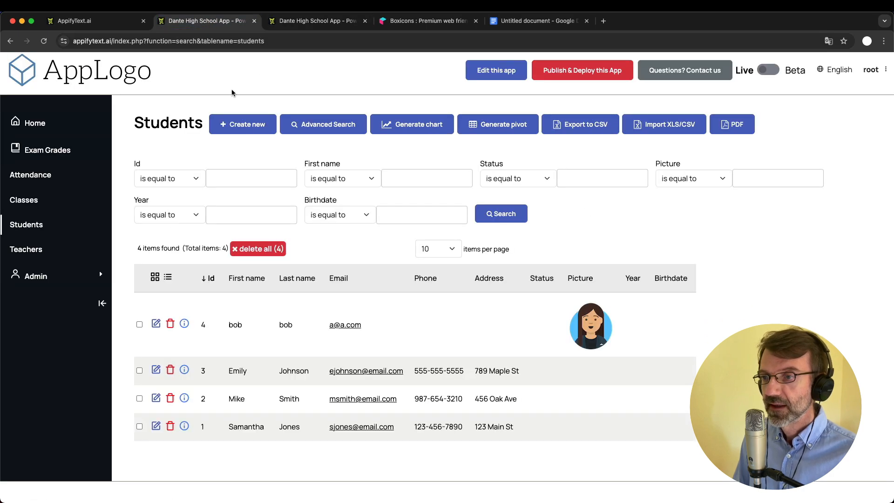
pyautogui.click(28, 200)
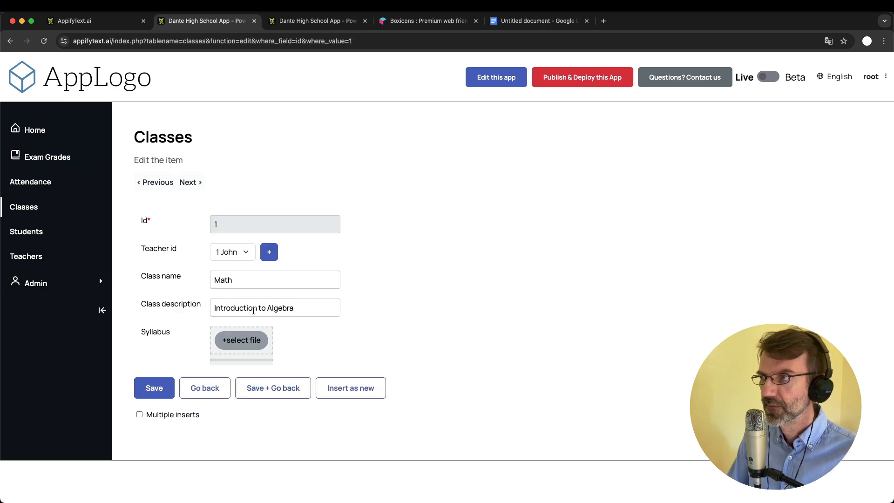
# Upload Introduction_to_Algebra_Syllabus.pdf as Math's syllabus, save the class, and return to the configurator
pyautogui.click(244, 343)
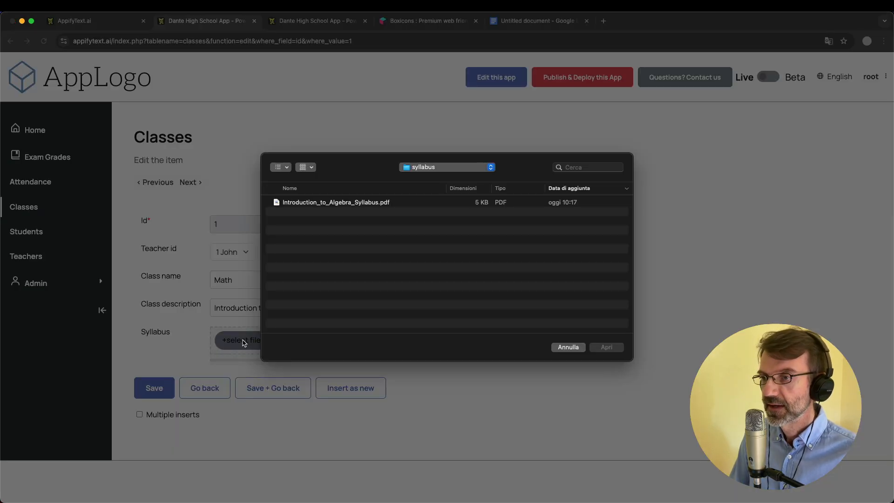
pyautogui.click(354, 205)
pyautogui.doubleClick(354, 205)
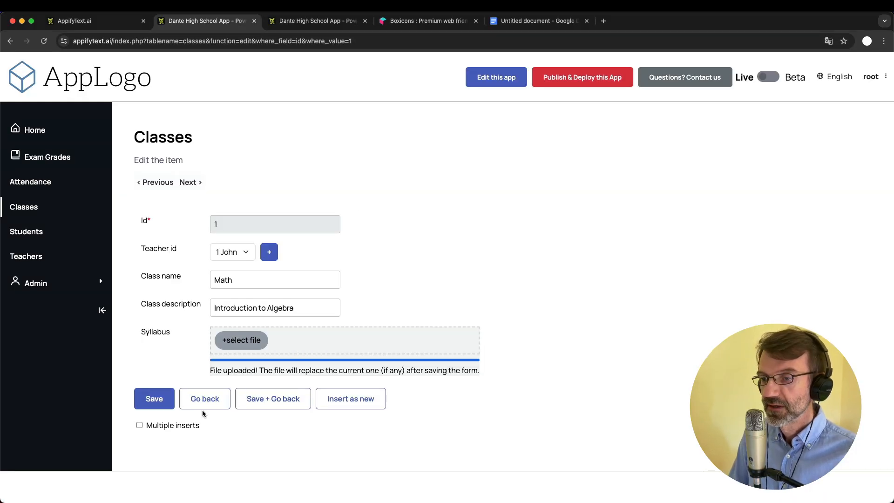
pyautogui.click(273, 400)
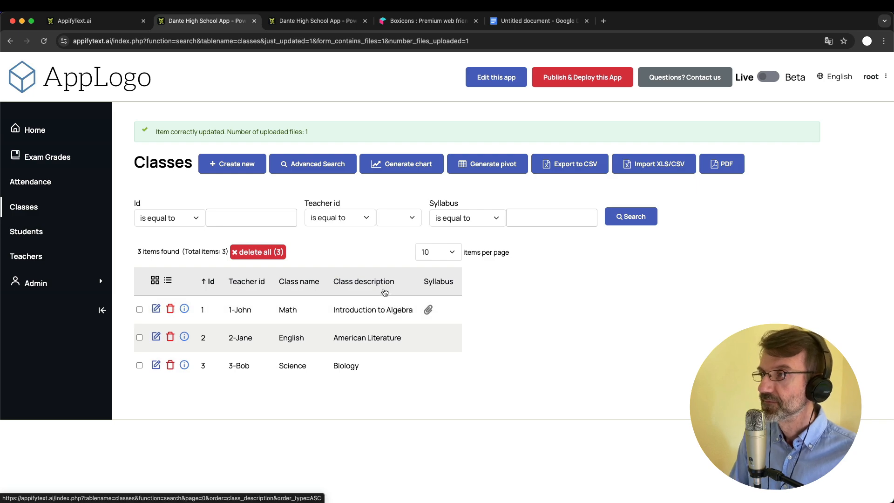
pyautogui.click(289, 26)
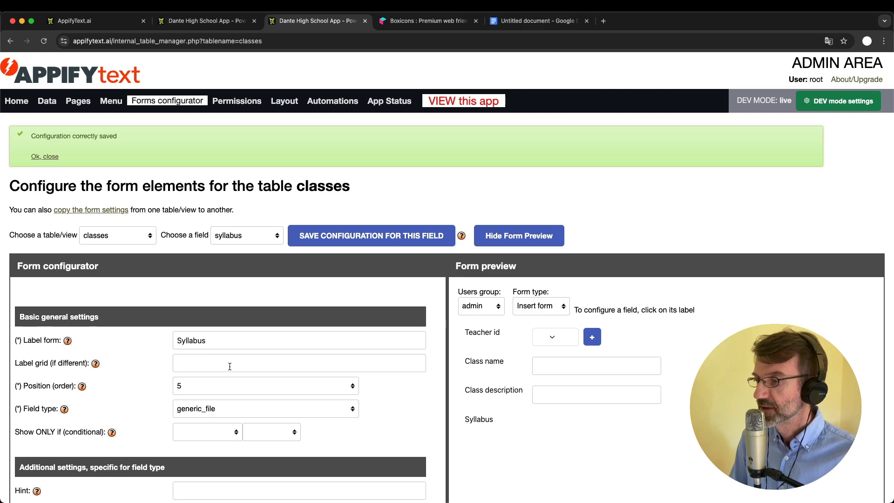
# Set 'Is the field a required one?' to Yes for the classes class_name field
pyautogui.scroll(-5, 208, 368)
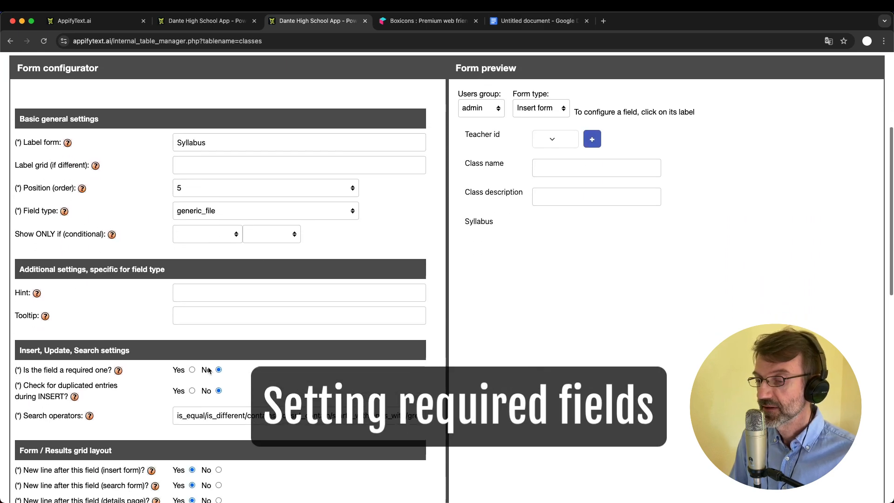
pyautogui.scroll(4, 209, 371)
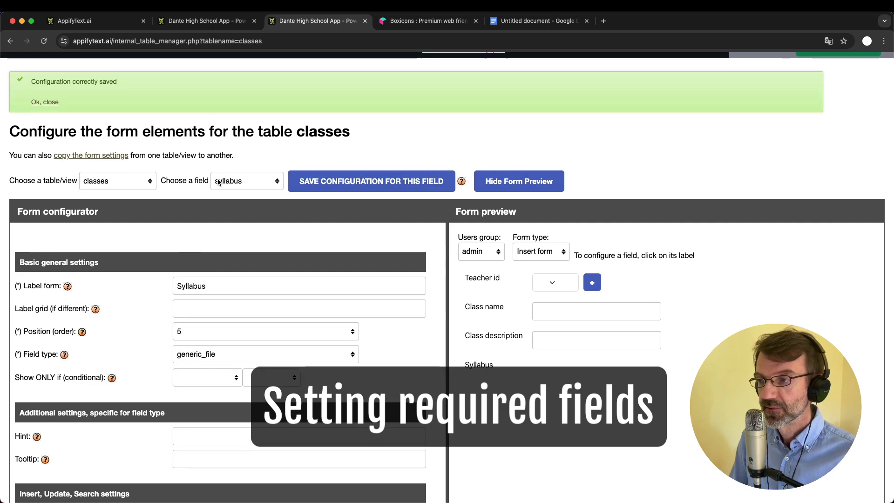
pyautogui.click(219, 182)
pyautogui.click(247, 157)
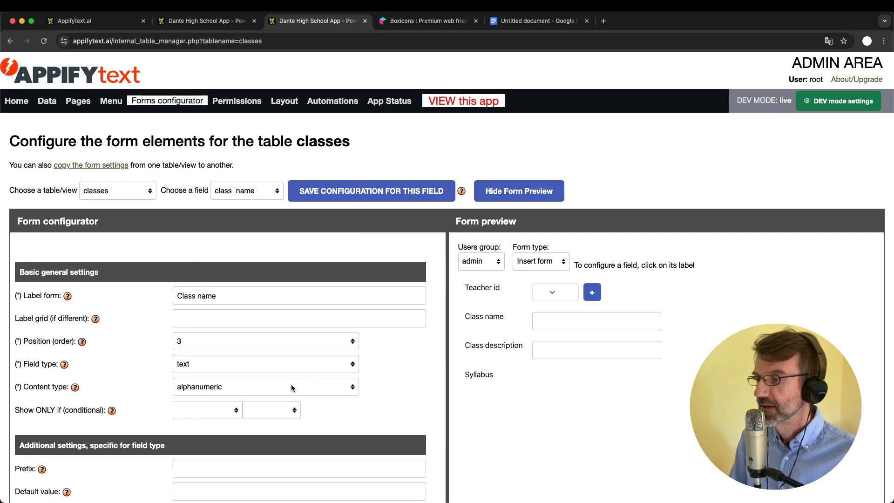
pyautogui.scroll(-6, 292, 387)
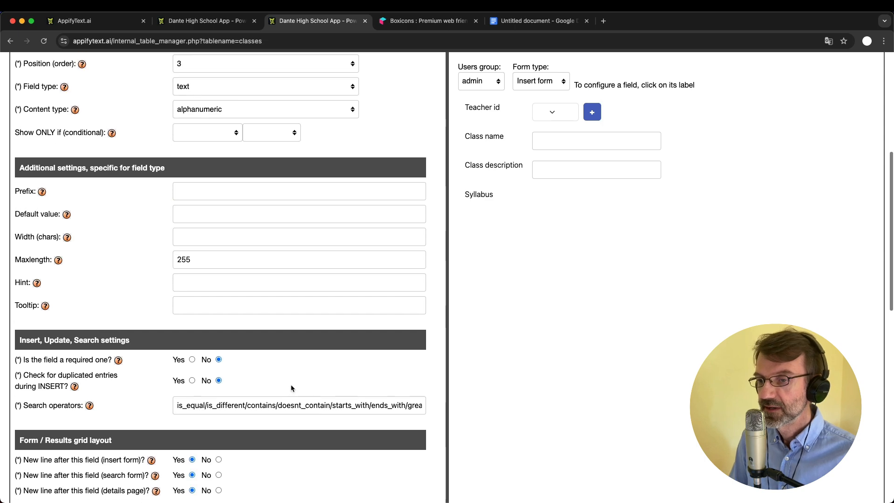
pyautogui.click(193, 360)
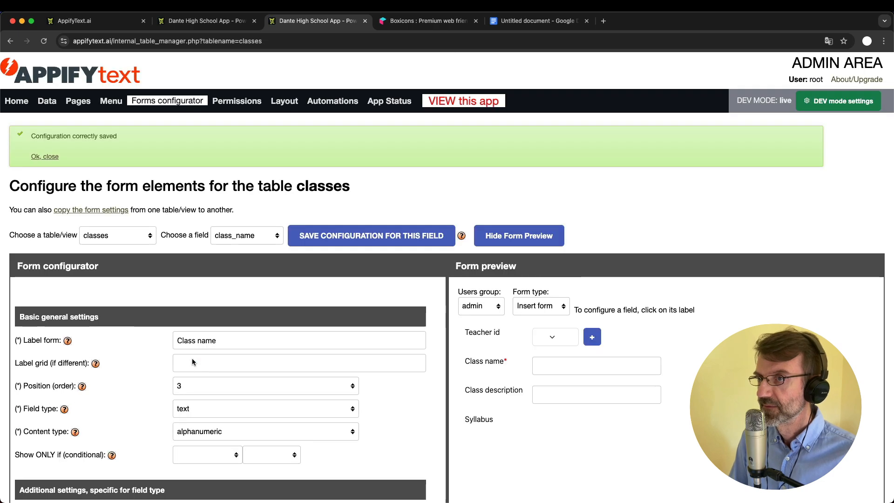
# Save a blank new class to see the Class name rejection, then open the Data page
pyautogui.click(205, 21)
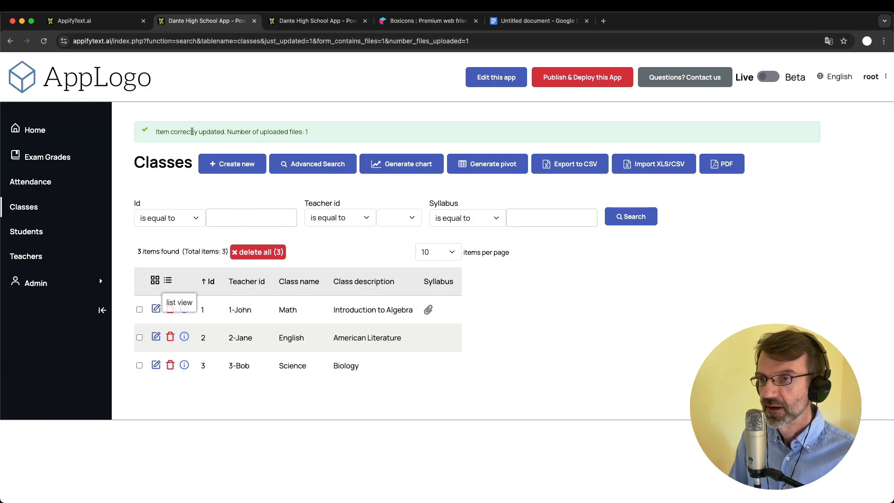
pyautogui.click(227, 164)
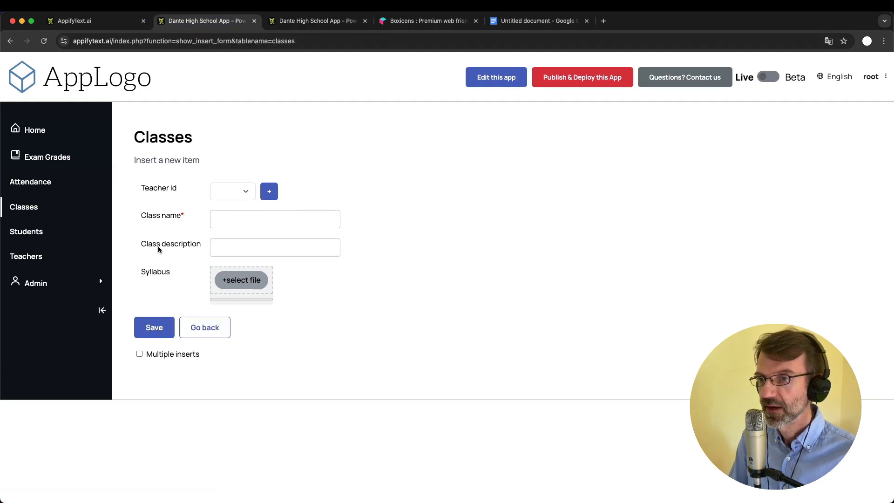
pyautogui.click(155, 330)
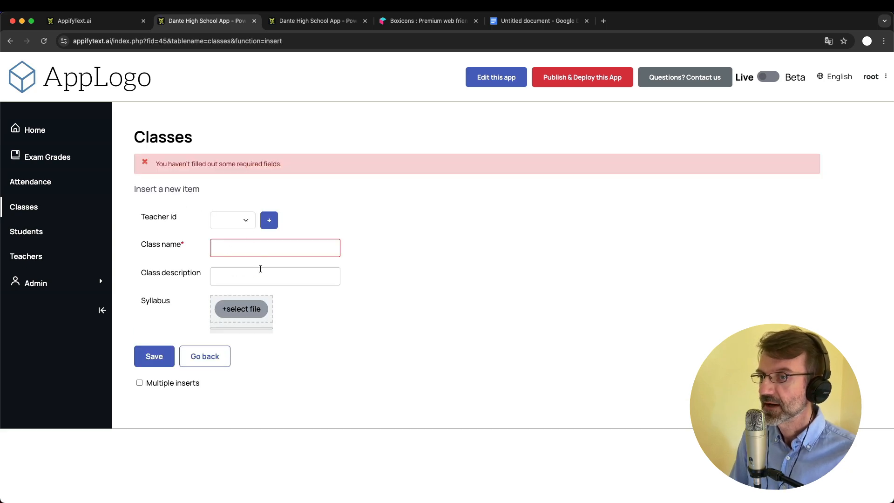
pyautogui.click(296, 22)
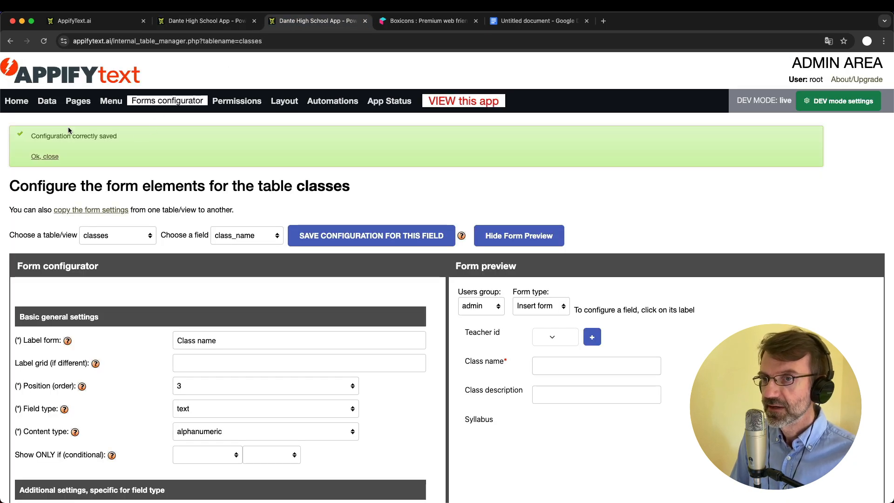
pyautogui.click(47, 101)
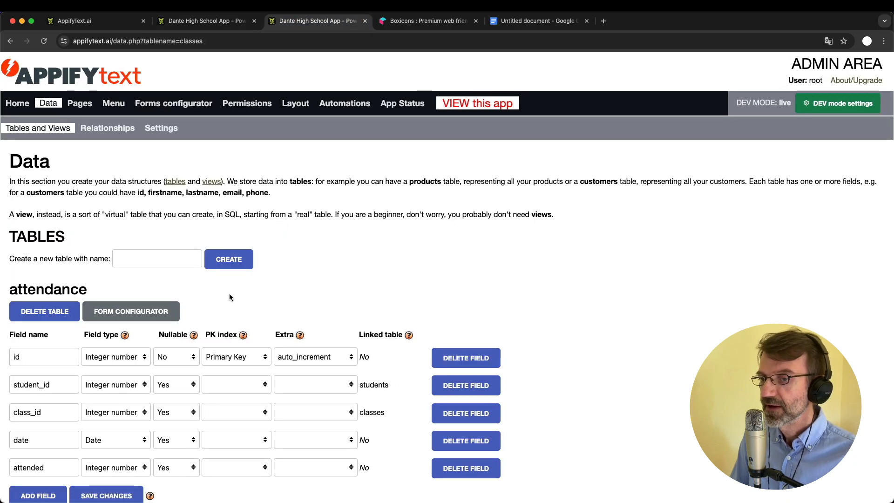
# Set Nullable to No for the classes table's class_name column and save the changes
pyautogui.scroll(-3, 229, 293)
pyautogui.scroll(-5, 230, 297)
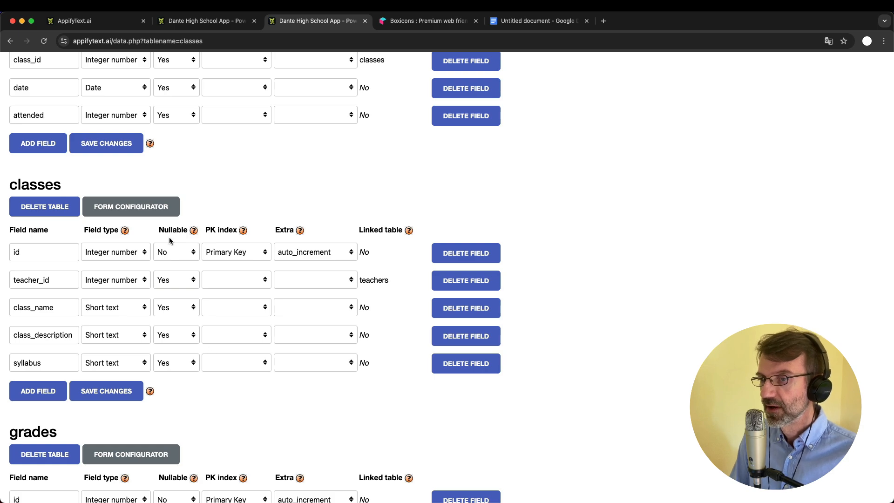
pyautogui.click(170, 336)
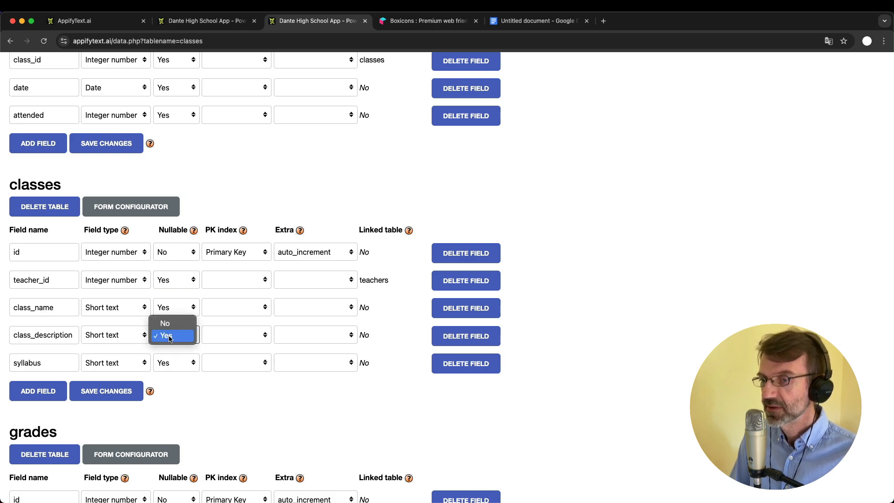
pyautogui.click(256, 393)
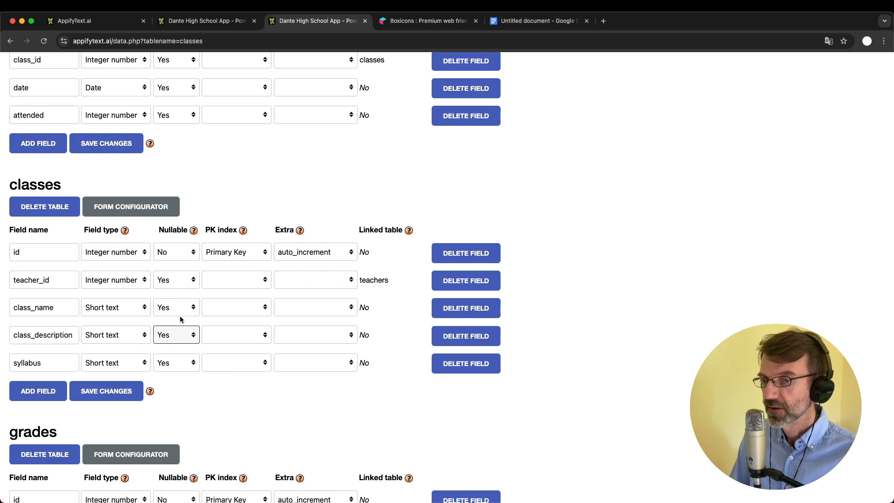
pyautogui.click(181, 313)
pyautogui.click(171, 298)
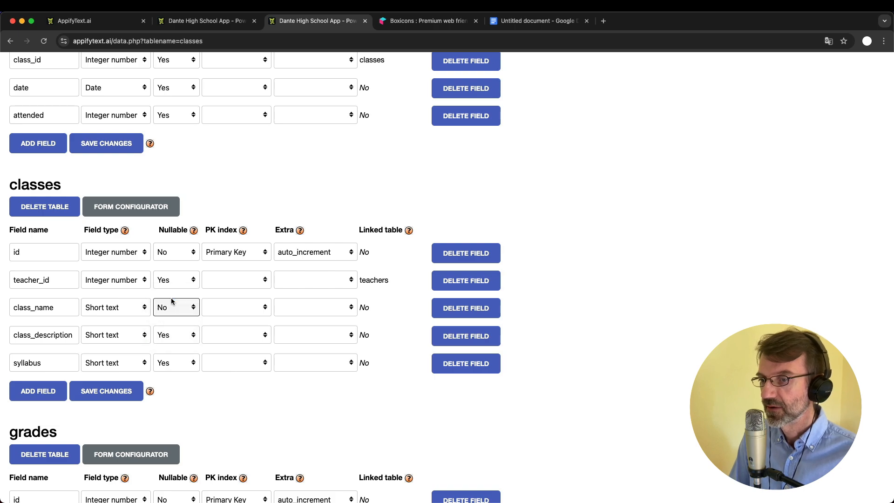
pyautogui.click(87, 394)
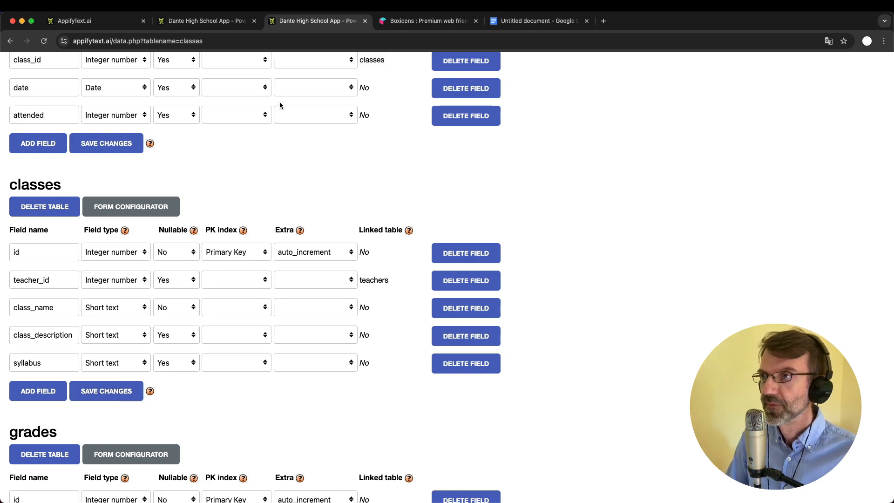
# Strike through the completed syllabus bullet in the Improvements document
pyautogui.click(530, 21)
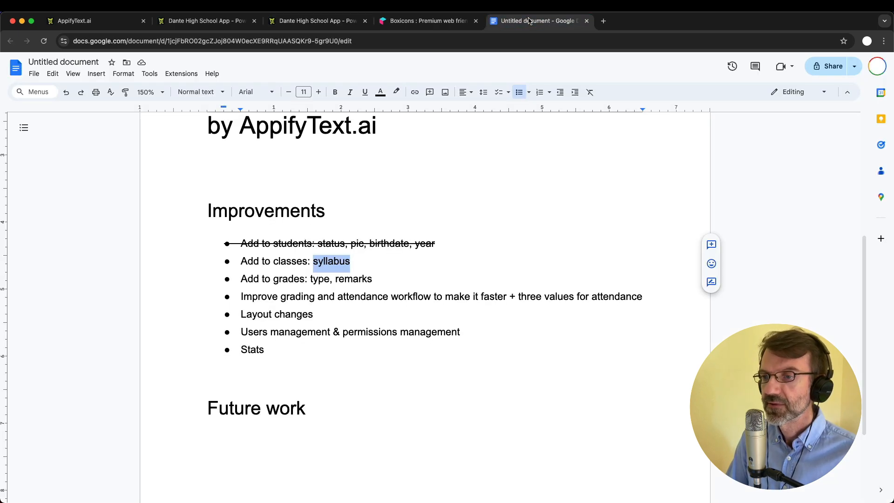
pyautogui.doubleClick(247, 262)
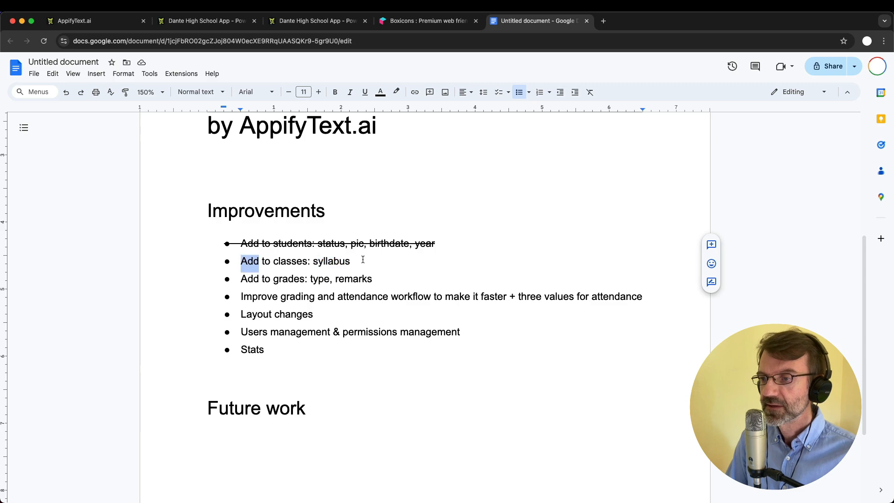
pyautogui.keyDown('shift'); pyautogui.click(363, 260); pyautogui.keyUp('shift')
pyautogui.press('super+shift+x')
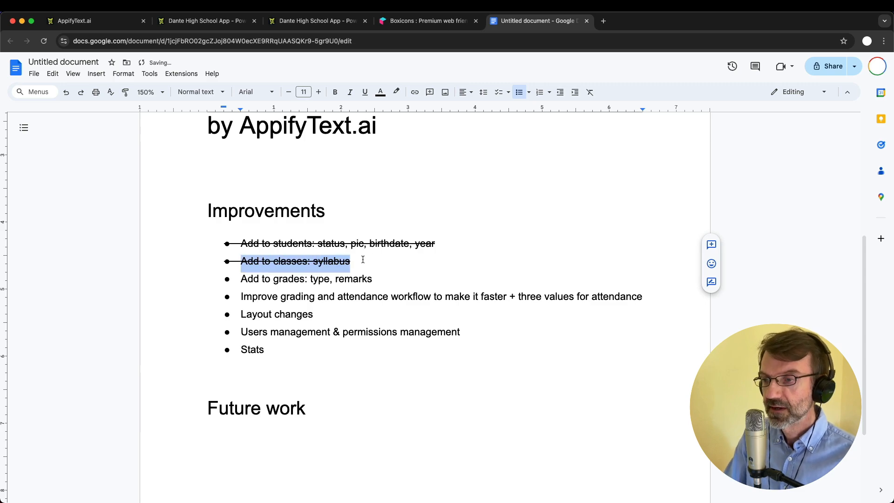
pyautogui.click(363, 260)
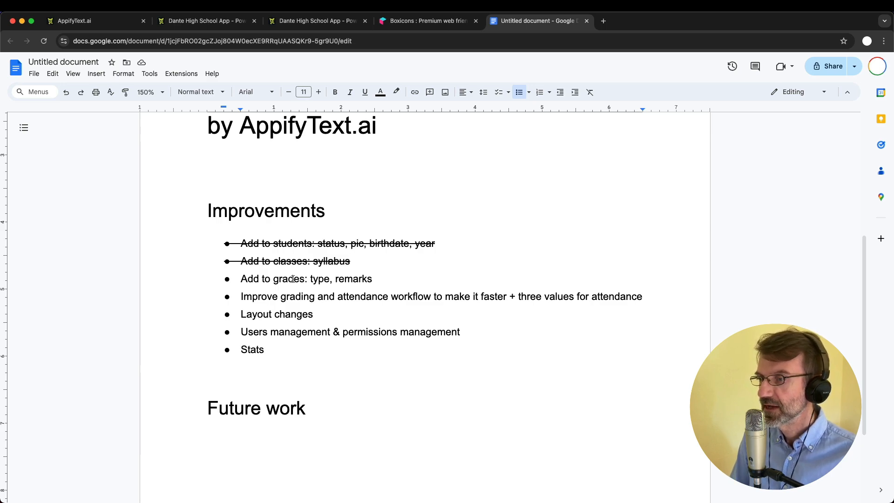
# Review the grades and Stats bullets, then return to the school app's new-class form
pyautogui.doubleClick(249, 278)
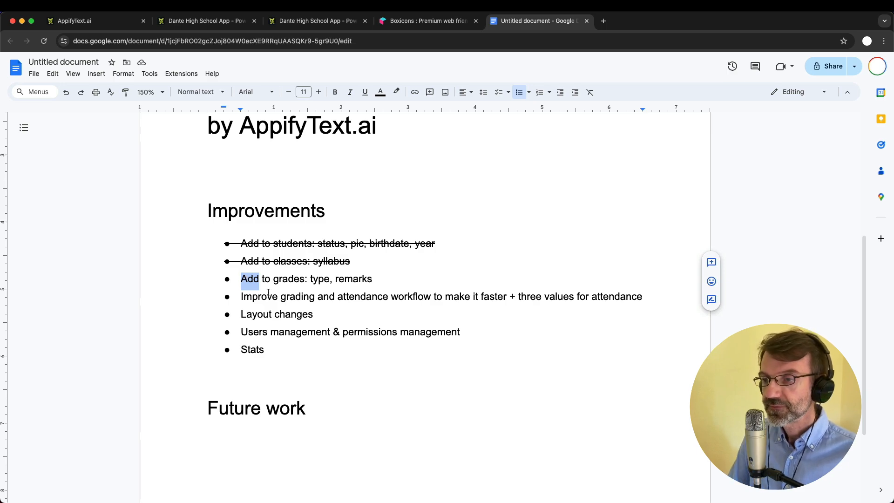
pyautogui.click(251, 296)
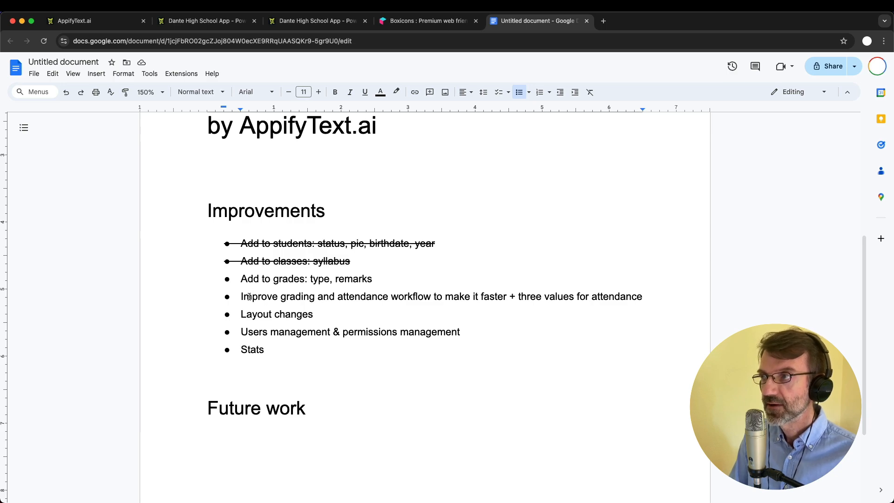
pyautogui.click(398, 274)
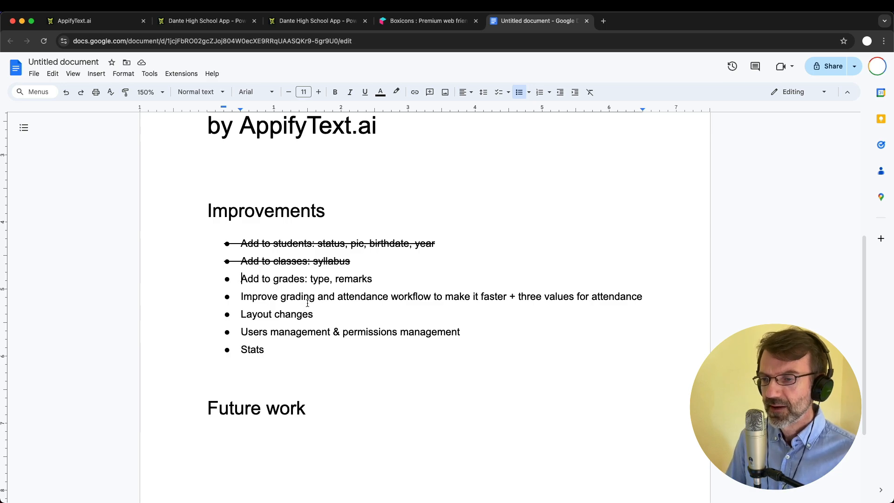
pyautogui.doubleClick(251, 346)
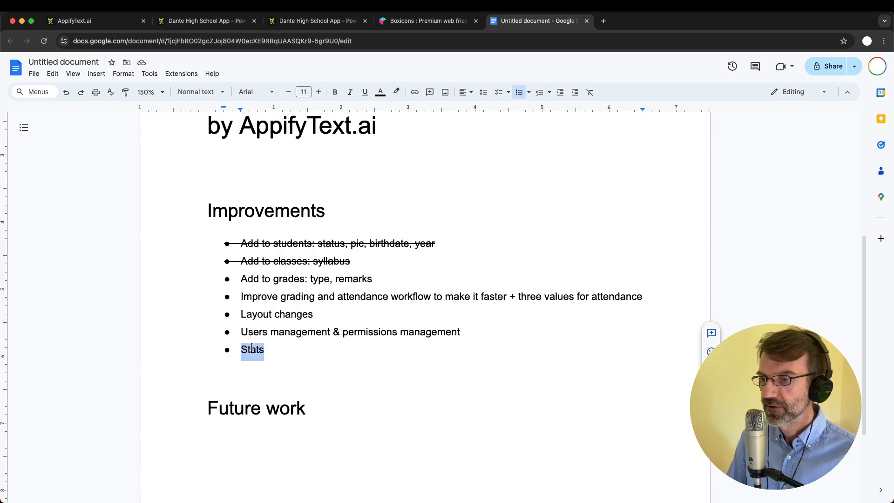
pyautogui.click(283, 352)
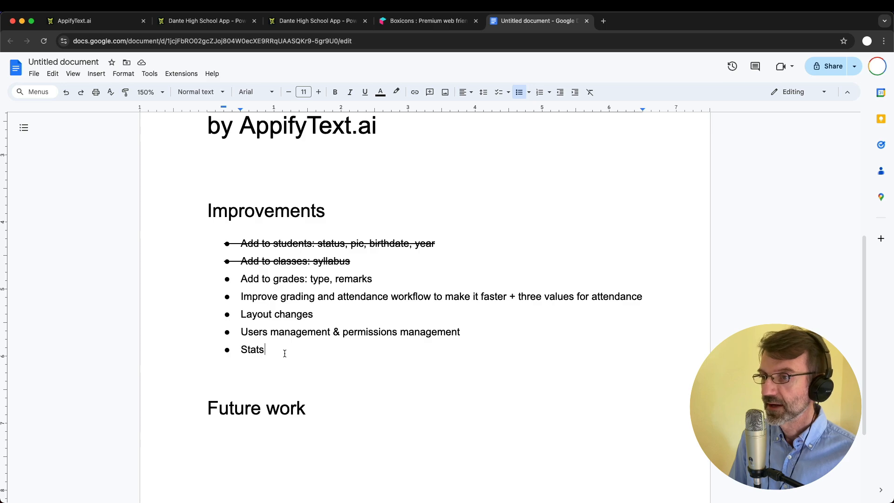
pyautogui.click(208, 21)
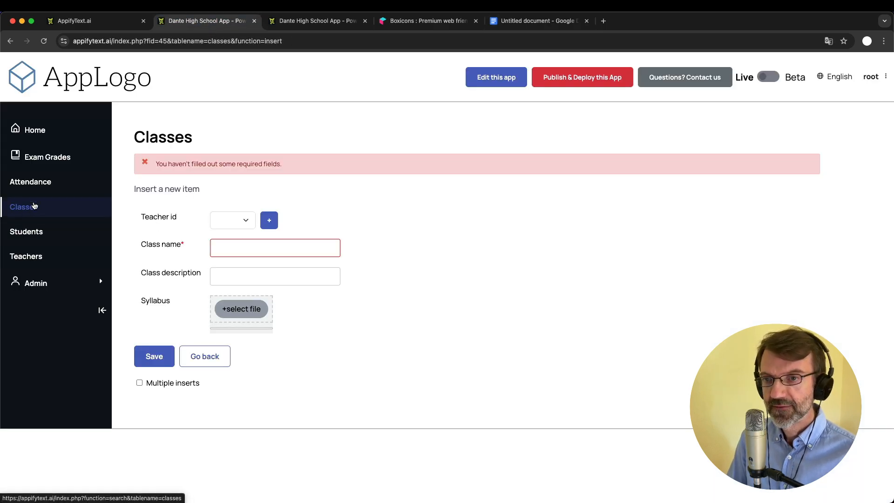
# Show the Exam Grades list holding 60 records across six pages
pyautogui.click(49, 158)
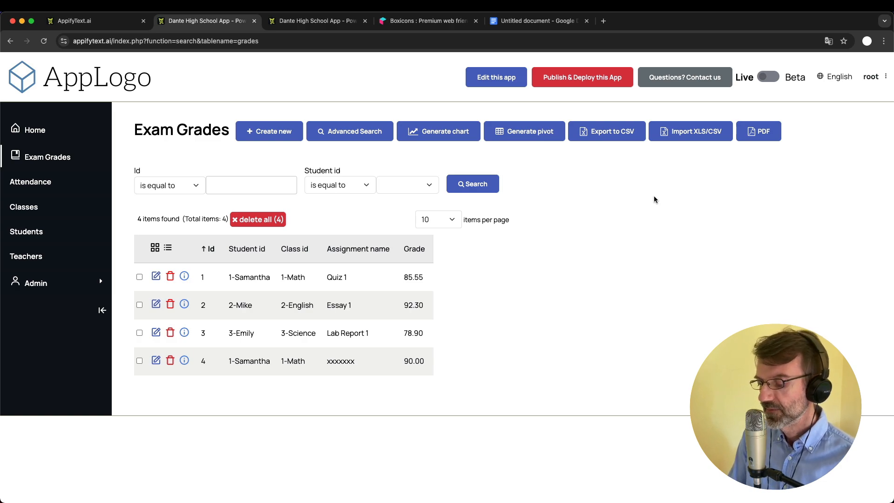
pyautogui.click(28, 232)
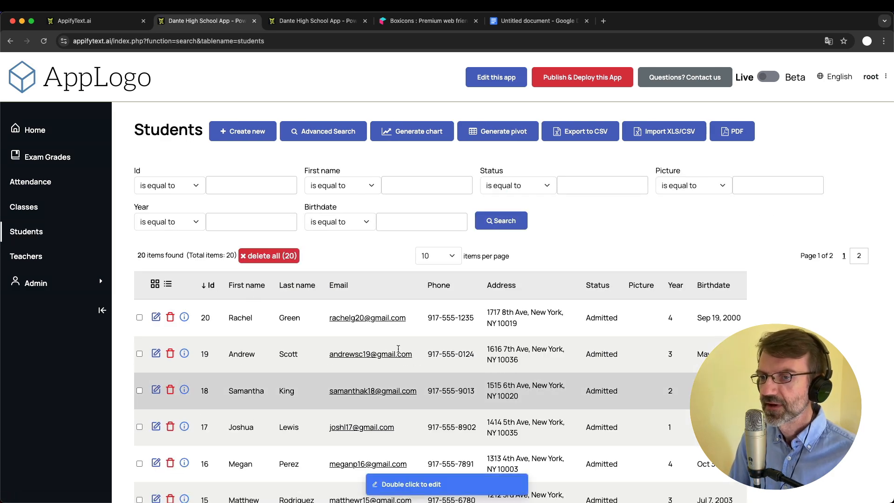
pyautogui.scroll(-2, 236, 292)
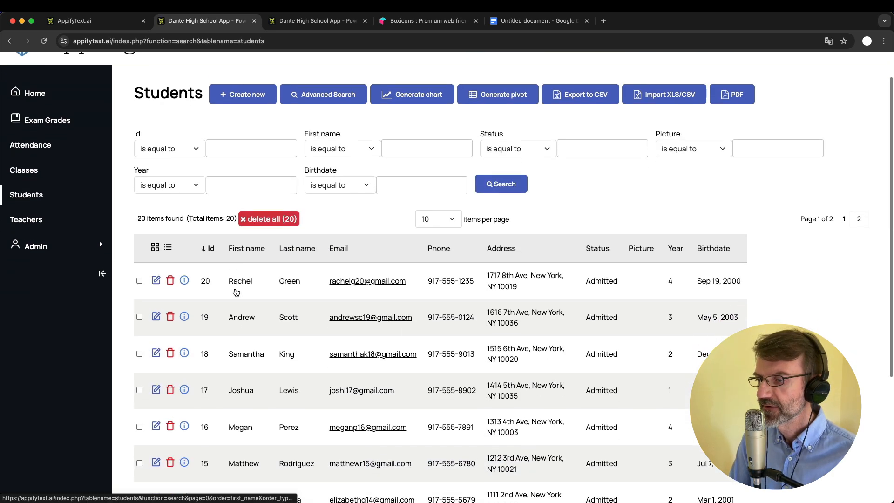
pyautogui.scroll(2, 236, 292)
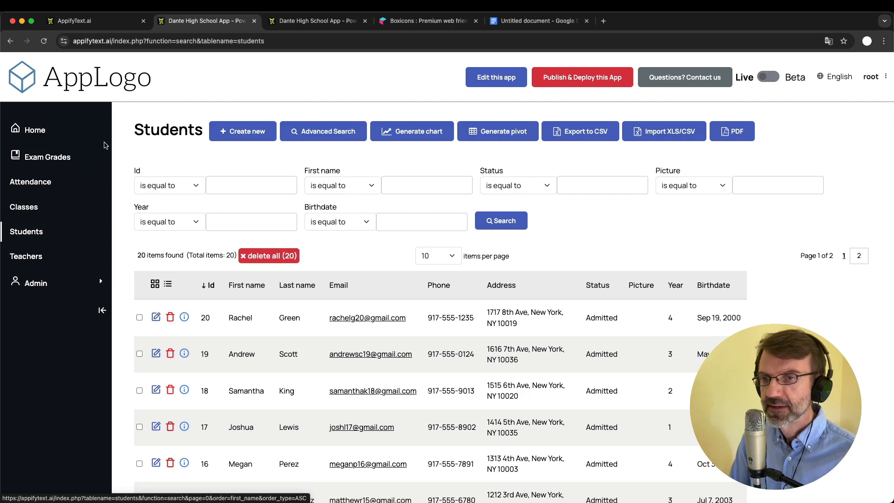
pyautogui.click(59, 156)
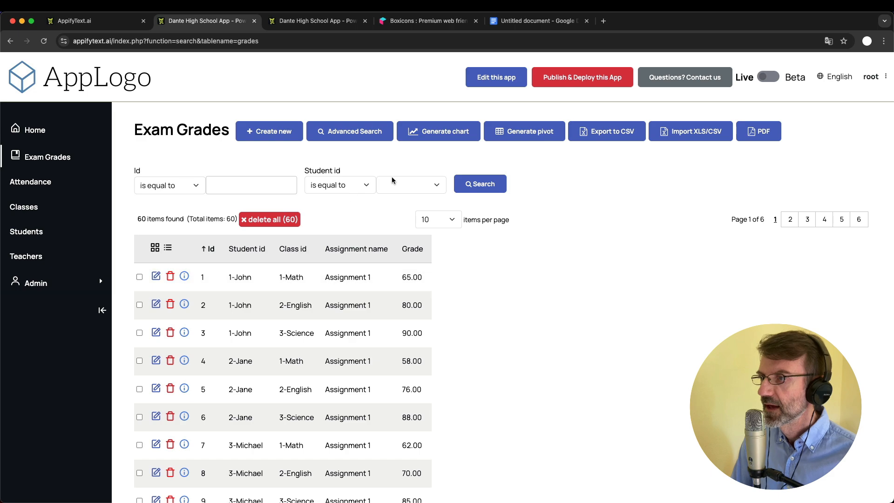
# Build an 800-wide bar chart with Class id on X and average Grade on Y
pyautogui.click(445, 131)
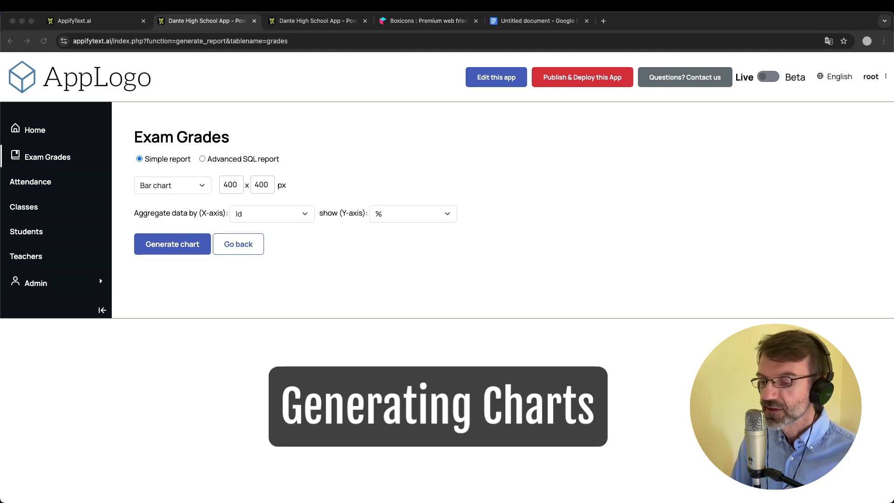
pyautogui.click(355, 155)
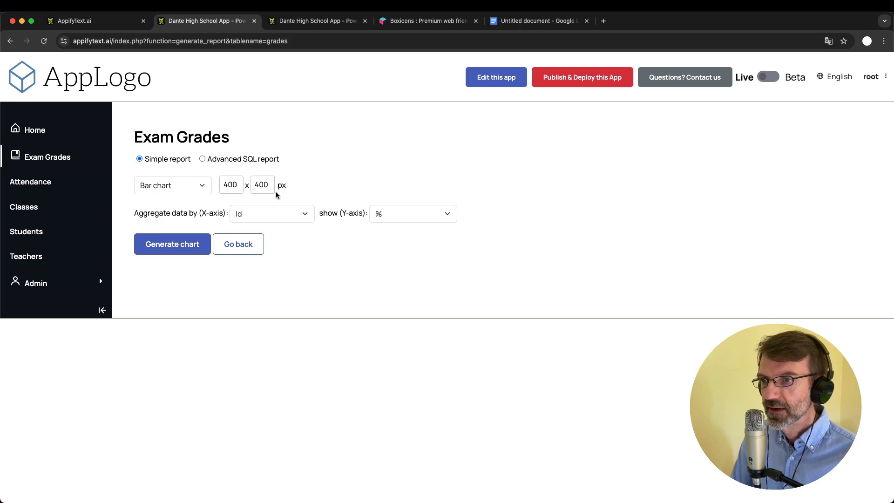
pyautogui.doubleClick(232, 185)
pyautogui.write('800')
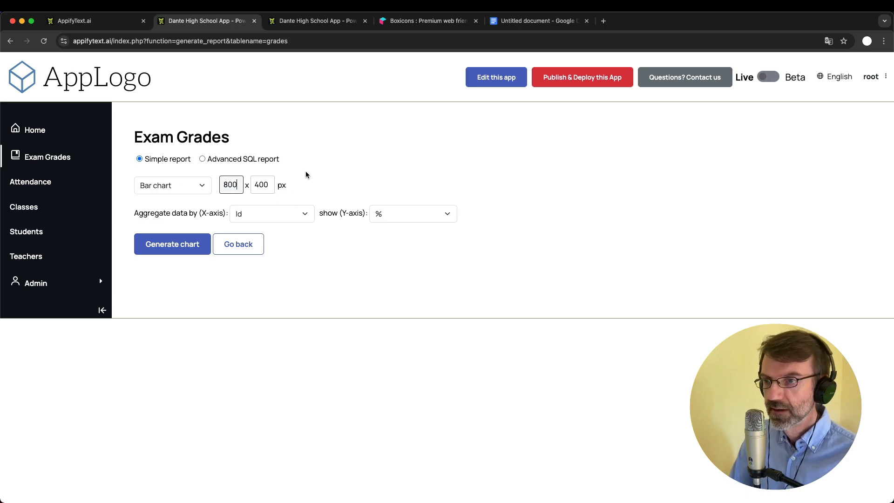
pyautogui.click(355, 186)
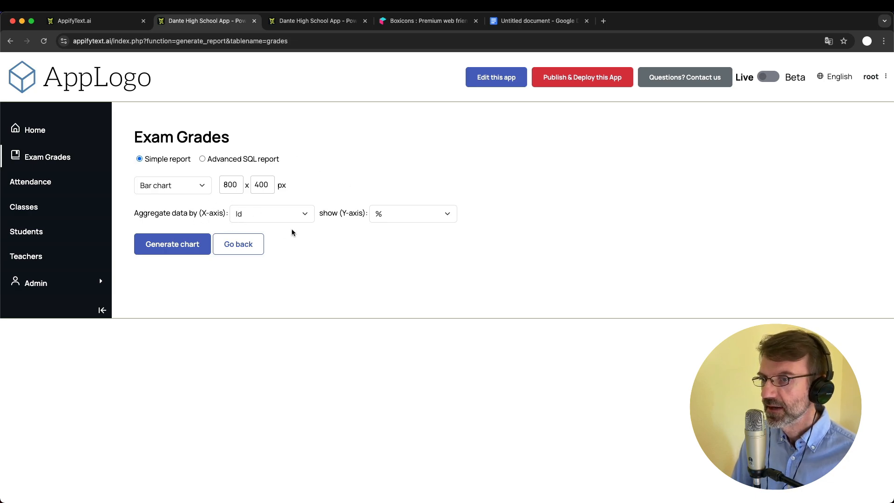
pyautogui.click(267, 213)
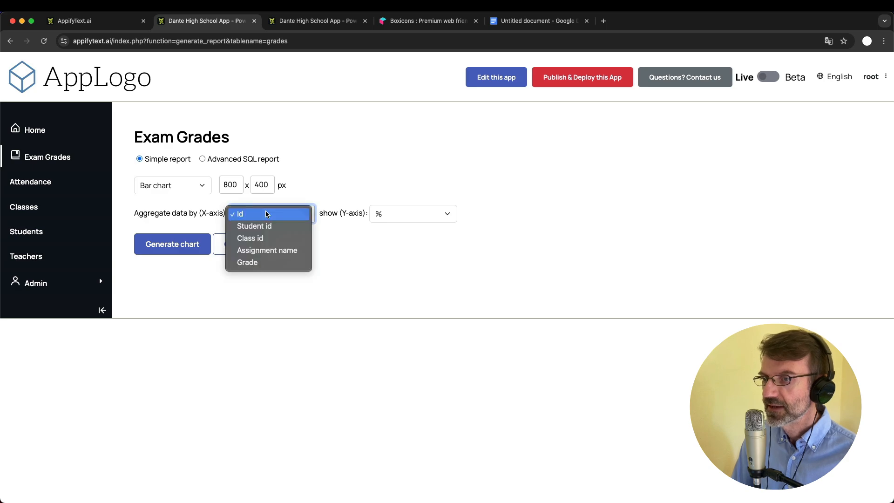
pyautogui.click(267, 238)
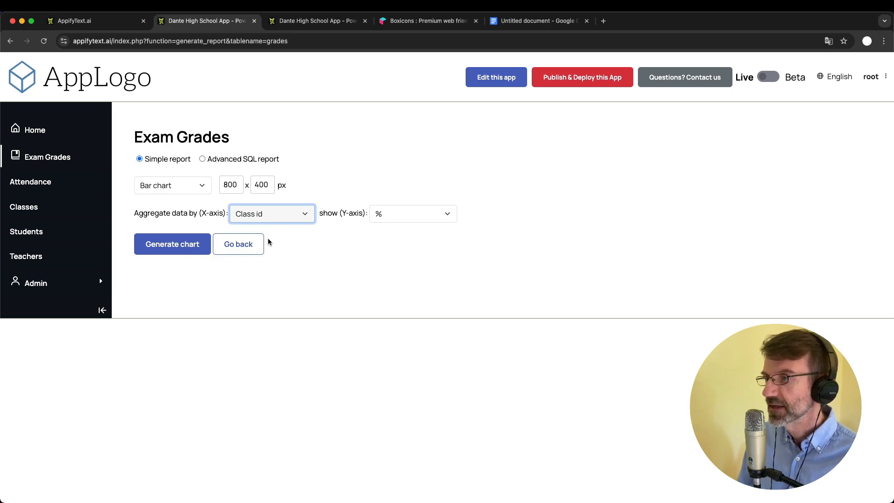
pyautogui.click(405, 214)
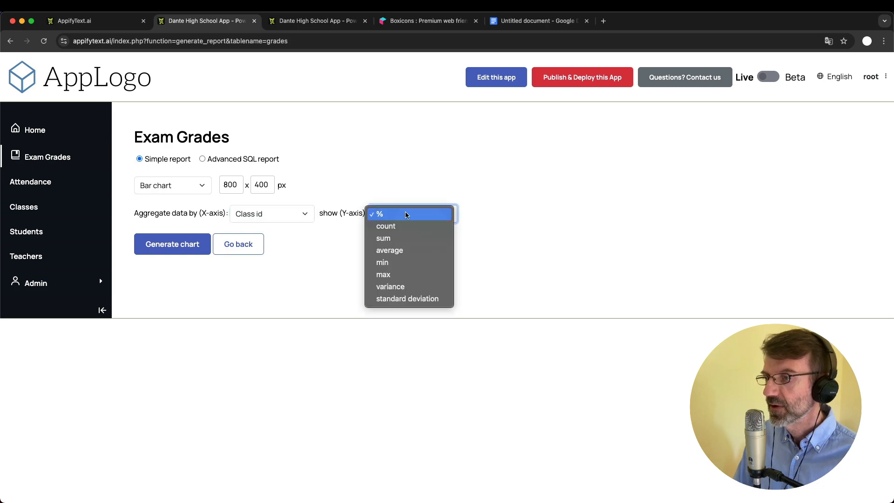
pyautogui.click(412, 251)
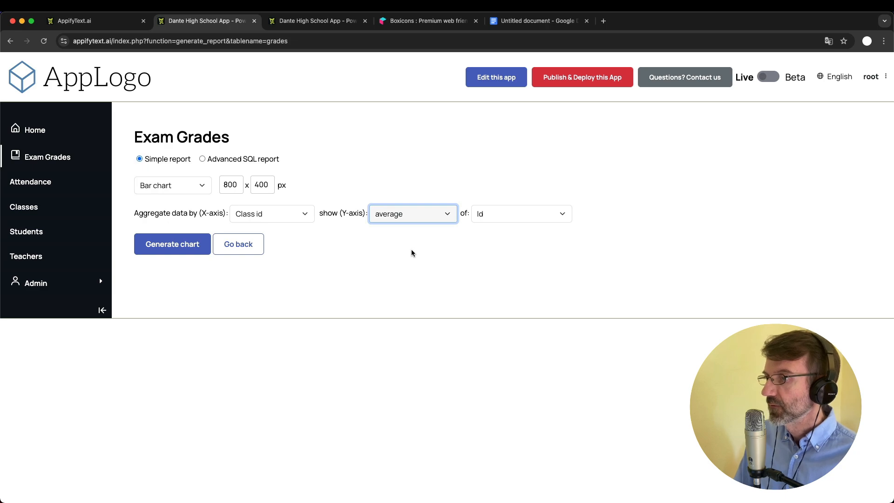
pyautogui.click(512, 216)
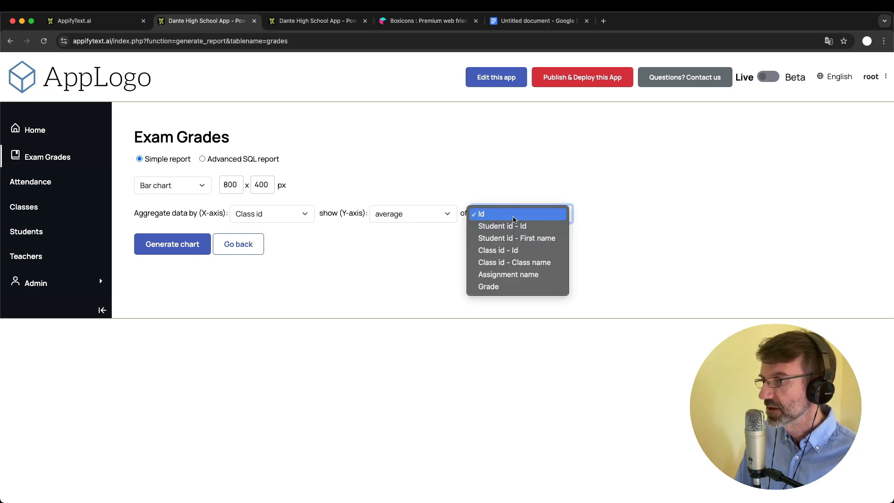
pyautogui.click(518, 286)
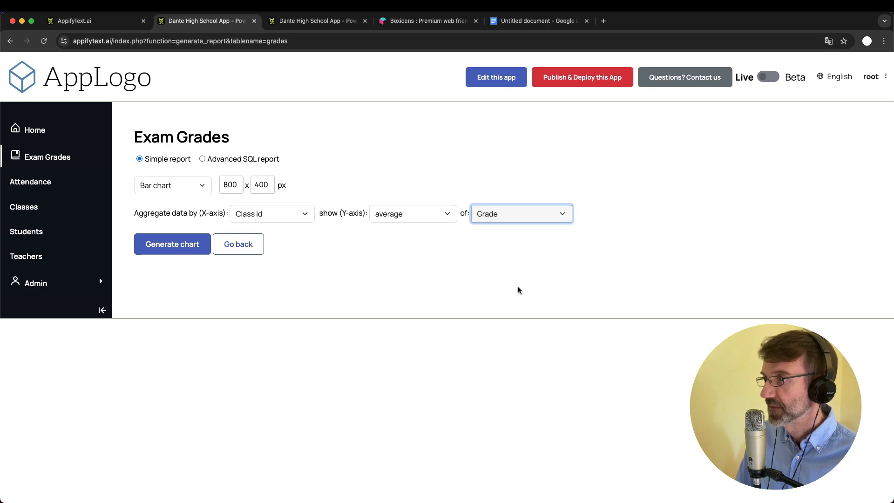
pyautogui.click(180, 252)
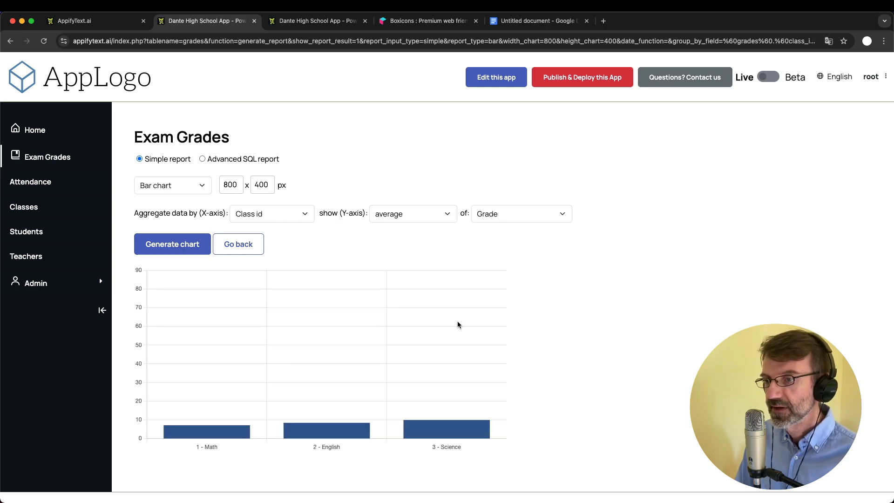
pyautogui.scroll(-1, 584, 340)
pyautogui.scroll(1, 585, 344)
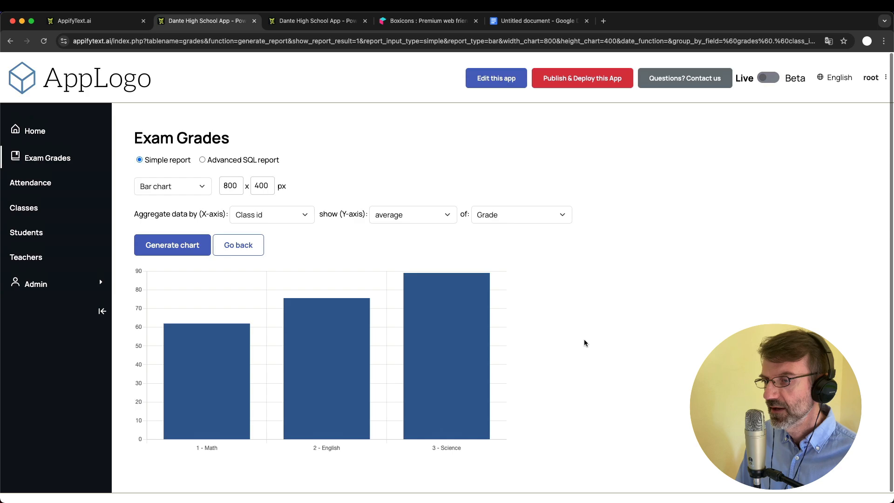
pyautogui.moveTo(215, 357)
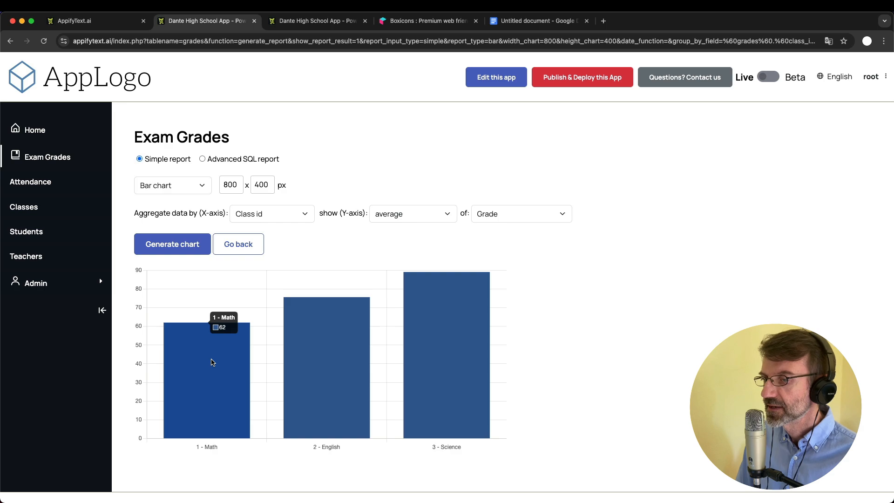
pyautogui.moveTo(343, 325)
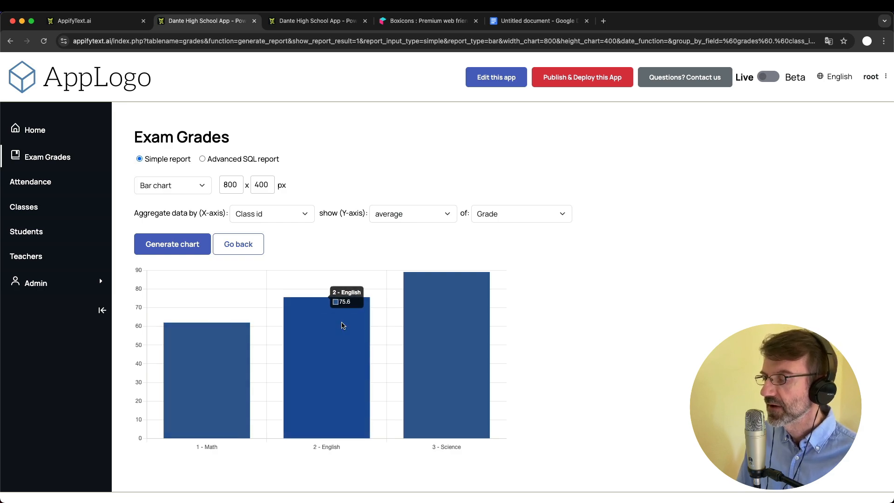
pyautogui.moveTo(462, 309)
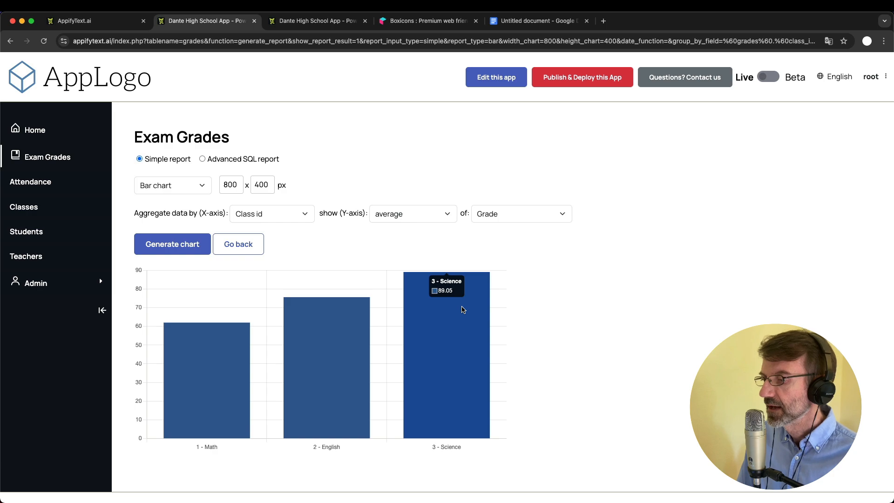
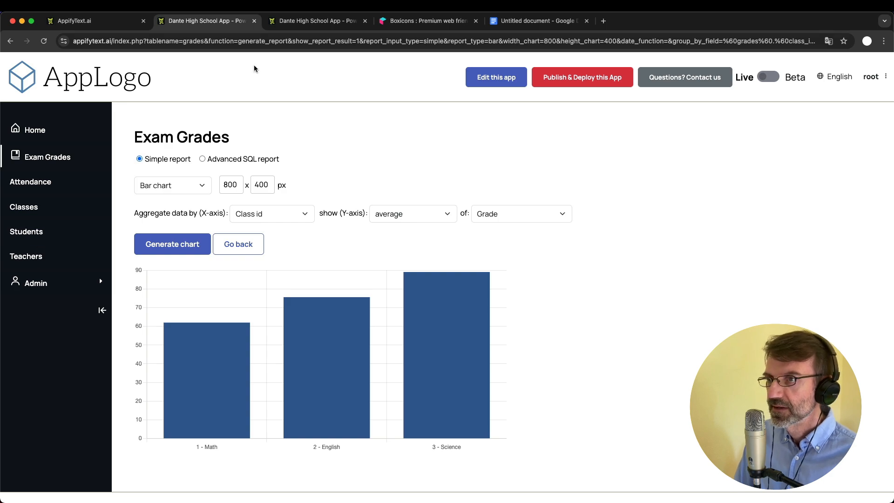
# Open the admin area's Pages settings
pyautogui.click(293, 24)
pyautogui.click(293, 26)
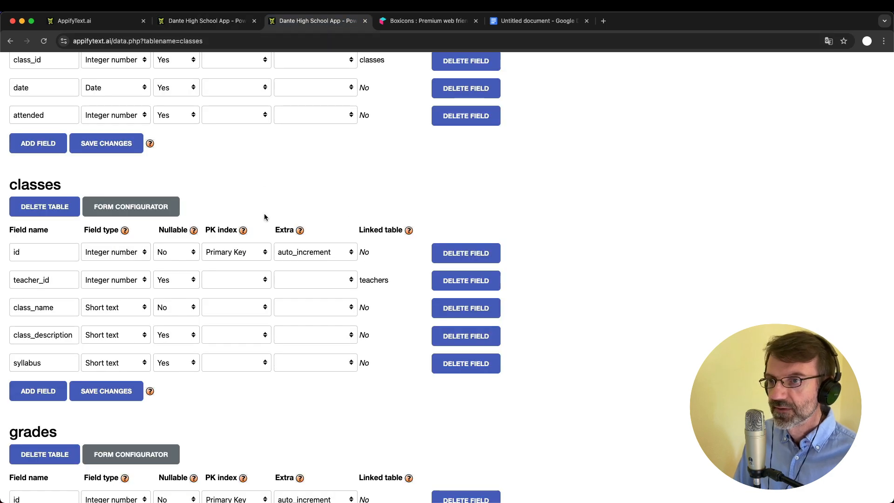
pyautogui.scroll(8, 264, 218)
pyautogui.click(78, 104)
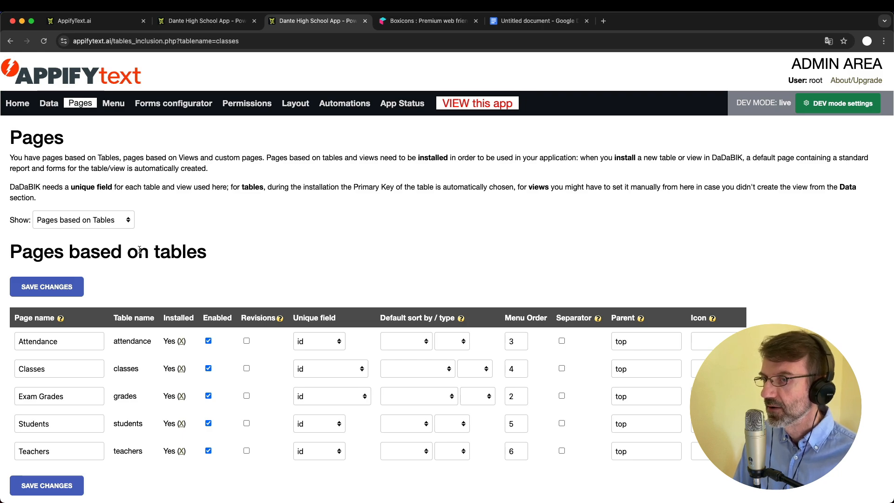
# Filter the Pages list to Custom Pages, which shows only the Home page
pyautogui.click(83, 226)
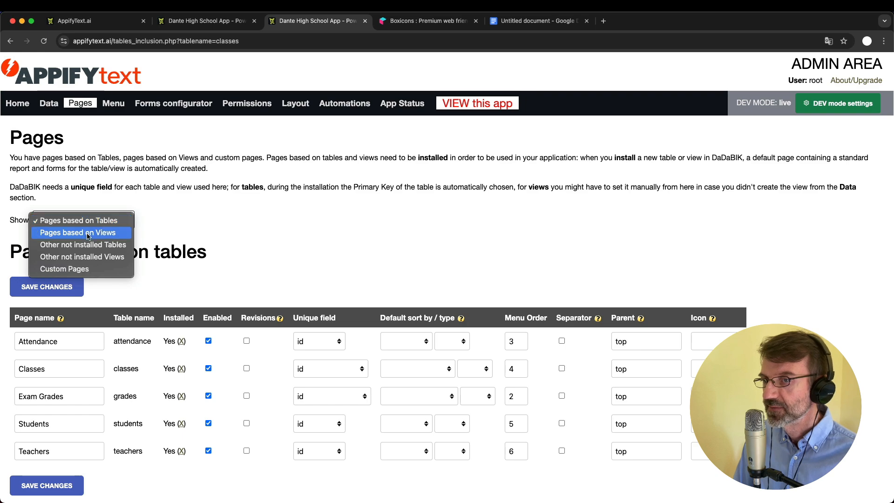
pyautogui.click(87, 235)
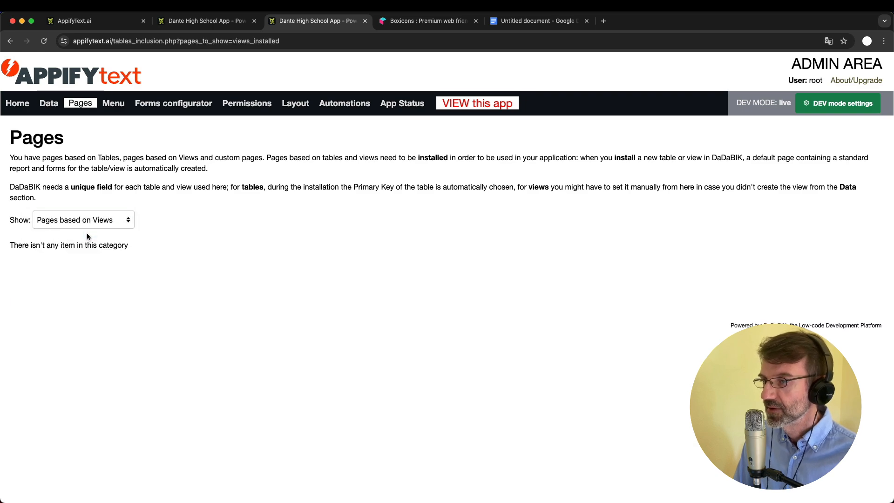
pyautogui.click(102, 220)
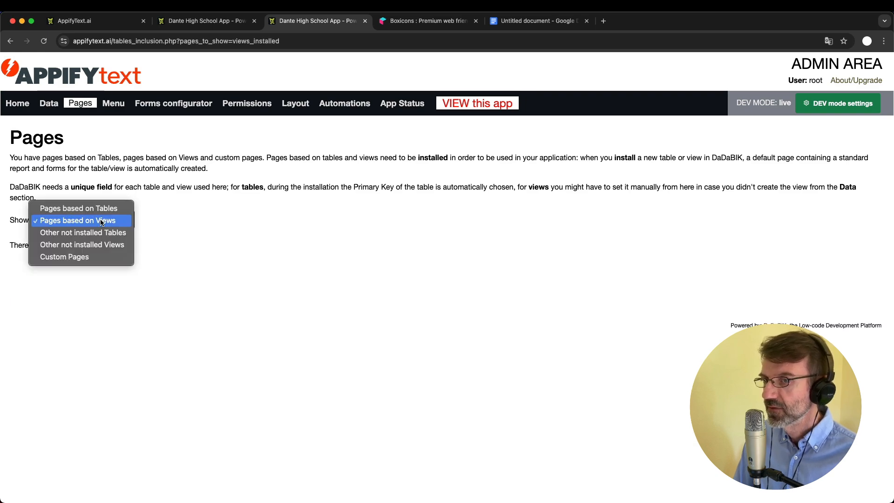
pyautogui.click(97, 258)
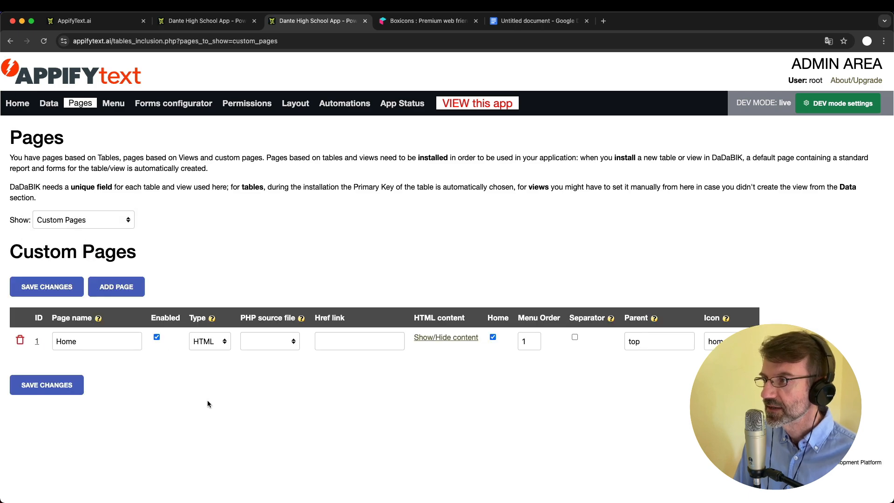
pyautogui.click(205, 21)
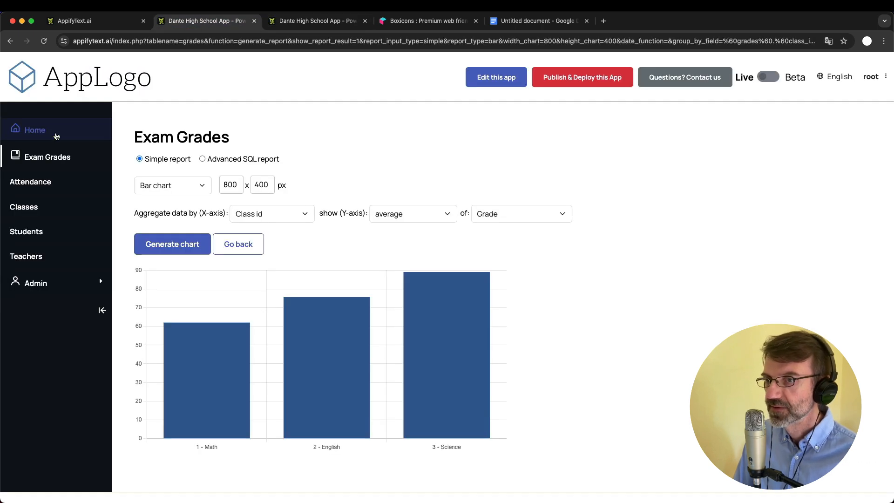
pyautogui.click(311, 21)
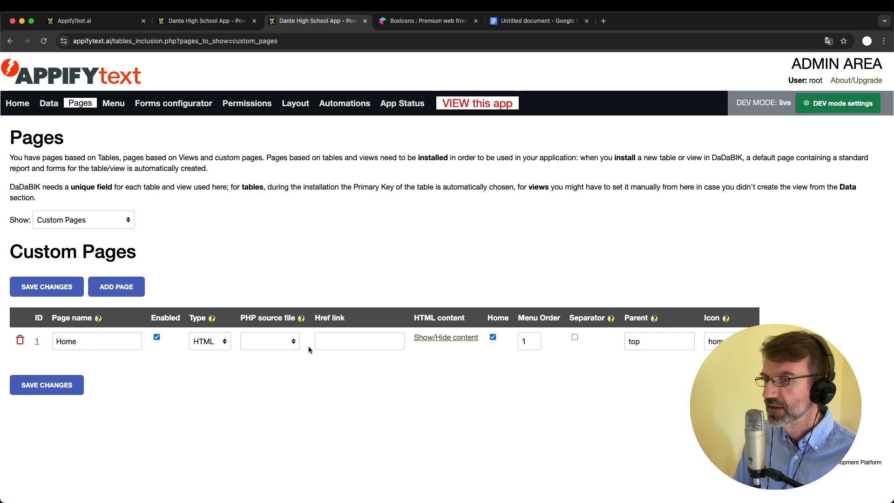
# Add a custom page, rename Untitled_7 to 'AVG grade by class' and enable it
pyautogui.click(116, 295)
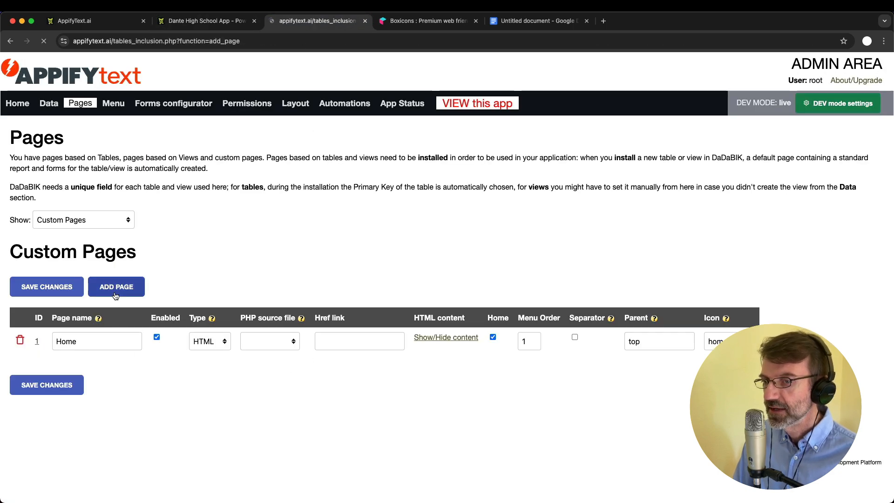
pyautogui.click(74, 429)
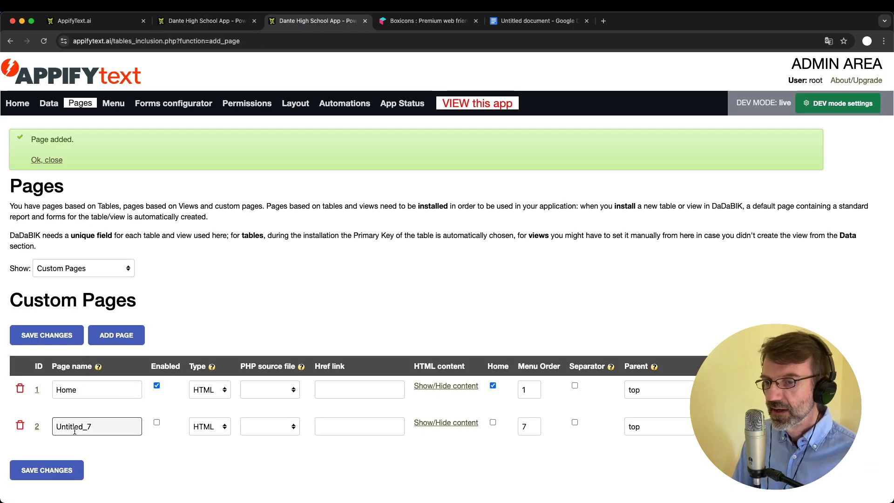
pyautogui.doubleClick(83, 425)
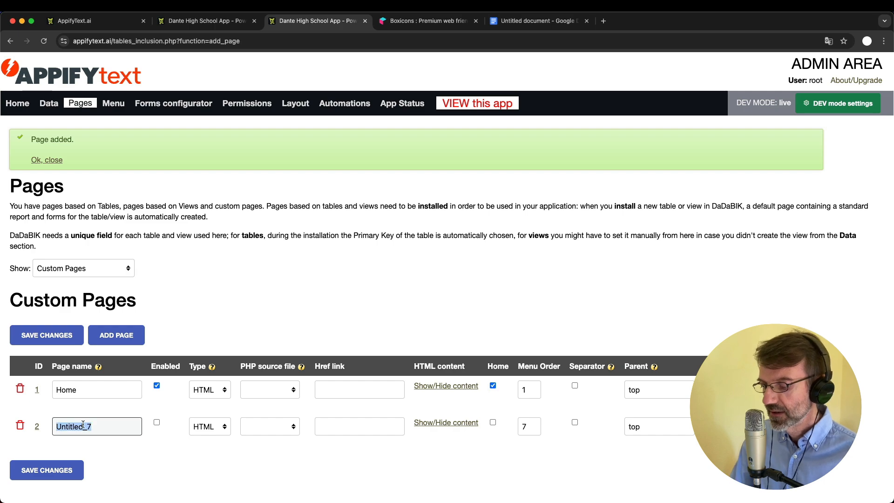
pyautogui.write('Grades')
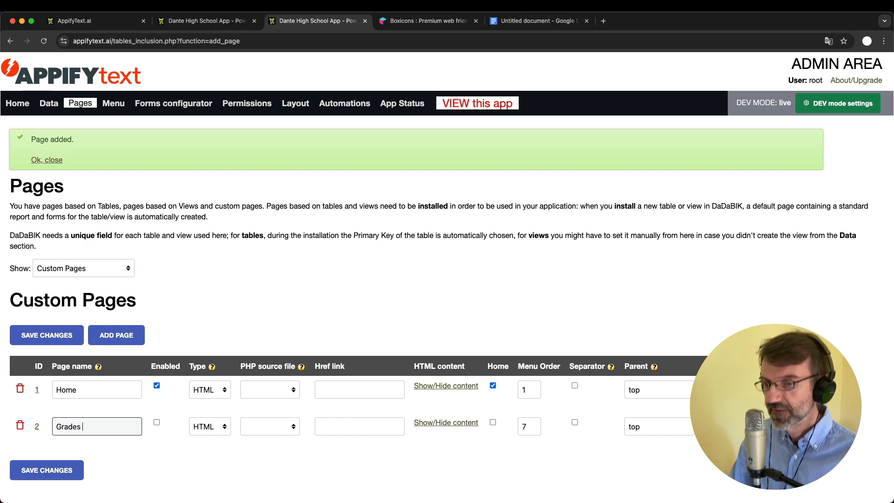
pyautogui.press('BackSpace')
pyautogui.press('BackSpace')
pyautogui.press('BackSpace')
pyautogui.press('BackSpace')
pyautogui.press('BackSpace')
pyautogui.press('BackSpace')
pyautogui.press('BackSpace')
pyautogui.write('A')
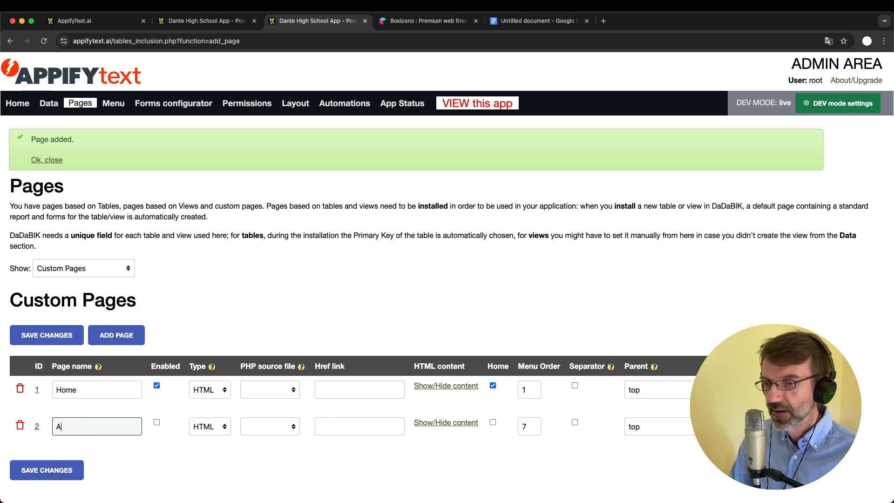
pyautogui.write('VG gra')
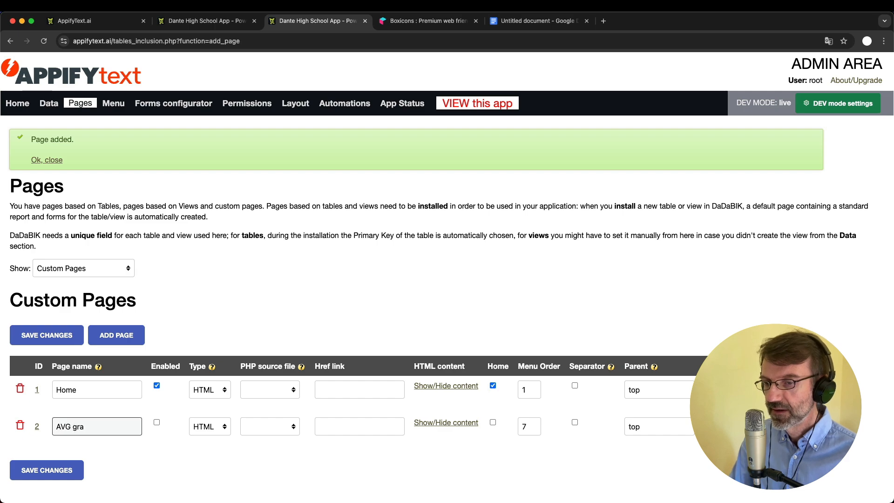
pyautogui.write('de by class')
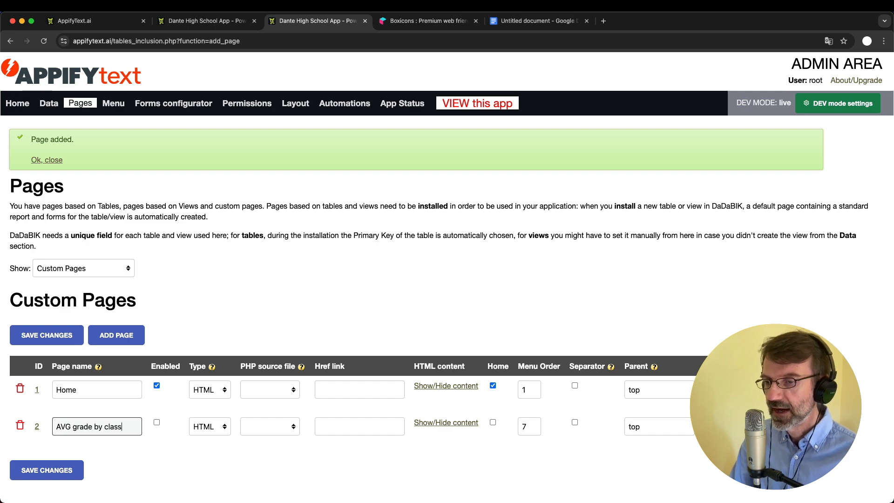
pyautogui.scroll(-2, 154, 373)
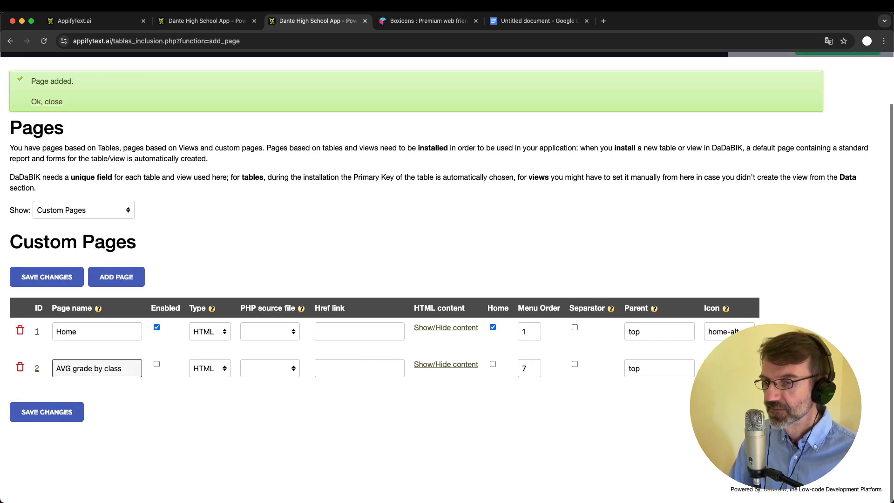
pyautogui.click(157, 365)
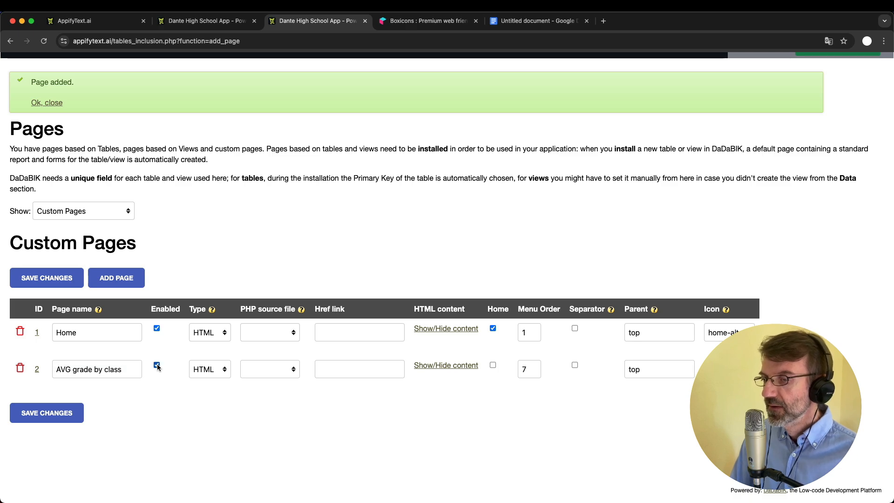
pyautogui.click(210, 369)
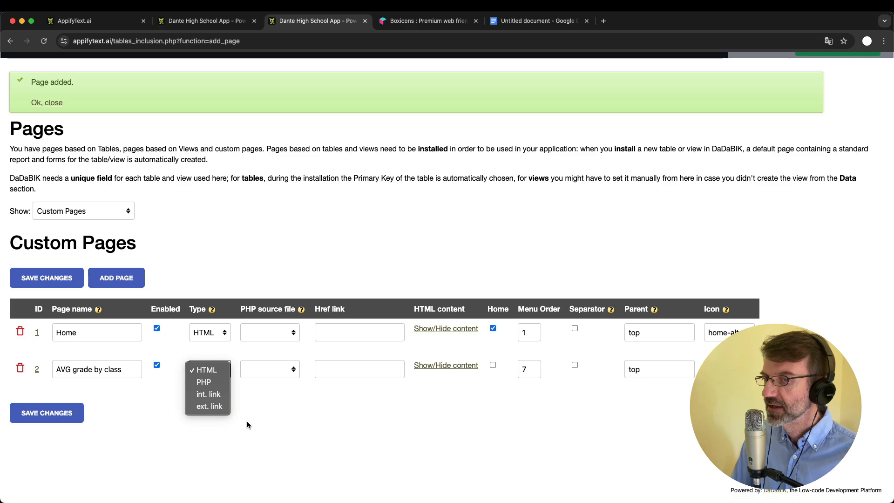
# Show the new page's content editor and try the PHP and HTML page types
pyautogui.click(212, 371)
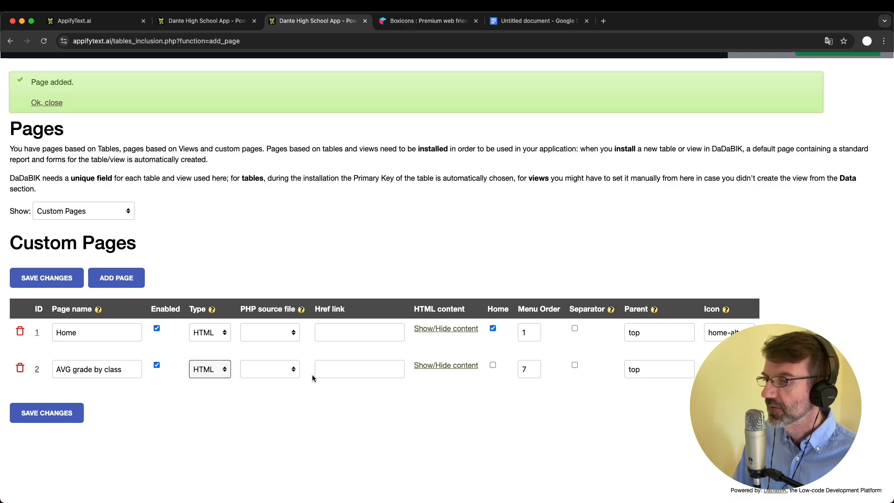
pyautogui.click(455, 366)
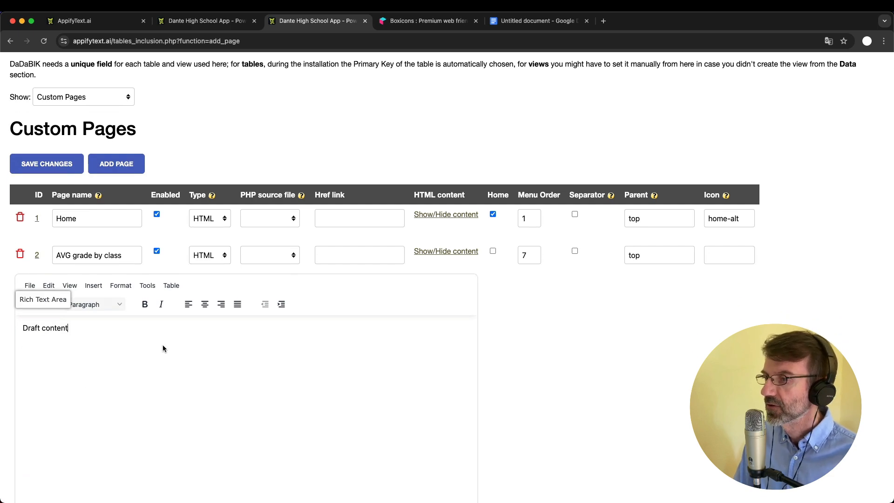
pyautogui.click(210, 255)
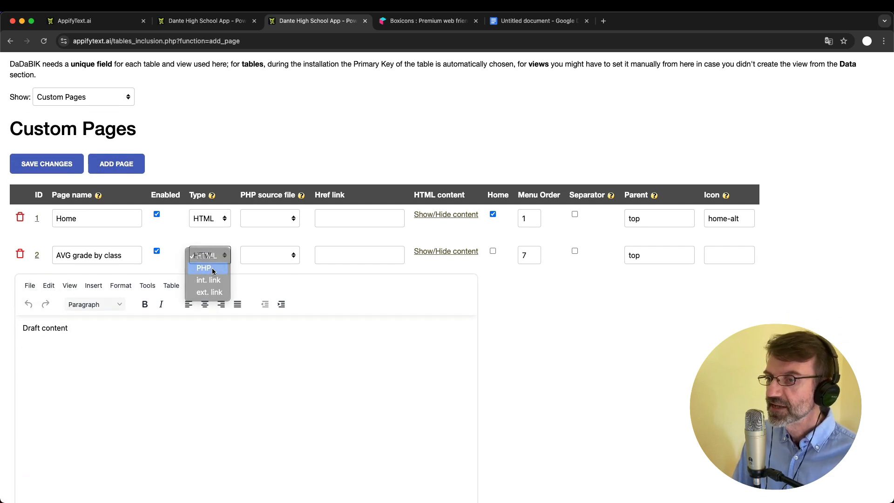
pyautogui.click(213, 270)
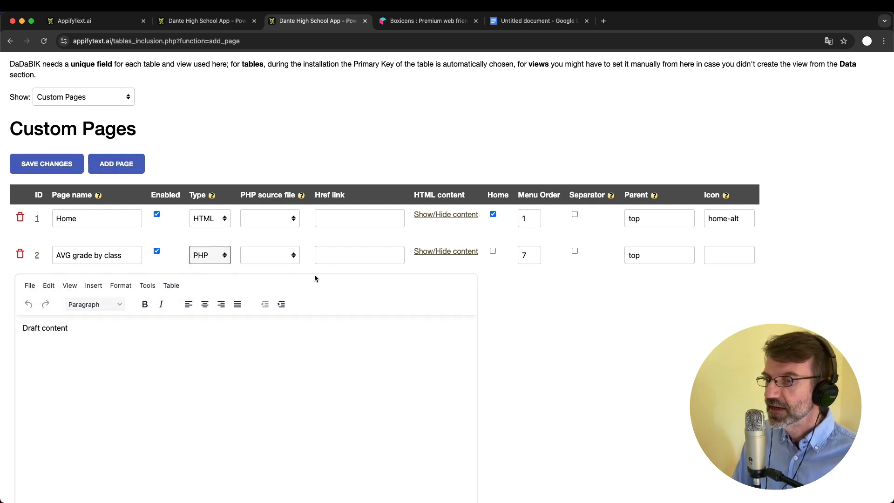
pyautogui.click(219, 255)
pyautogui.click(203, 242)
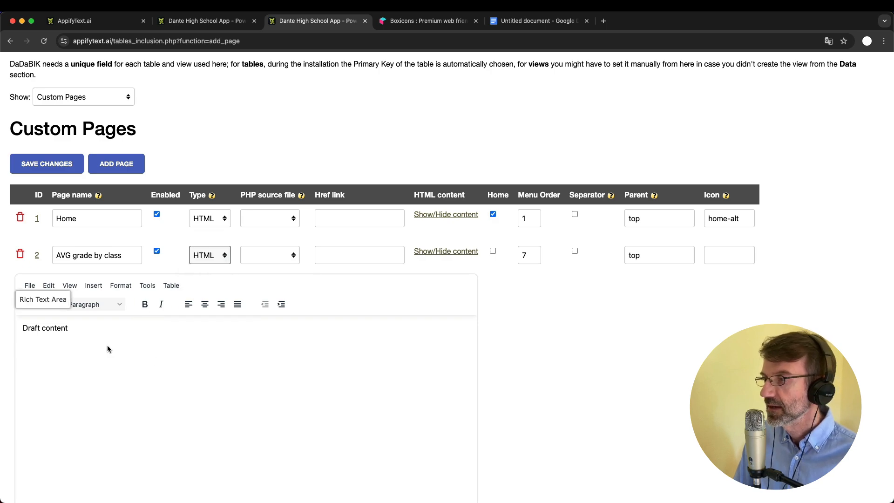
pyautogui.click(200, 262)
pyautogui.click(203, 268)
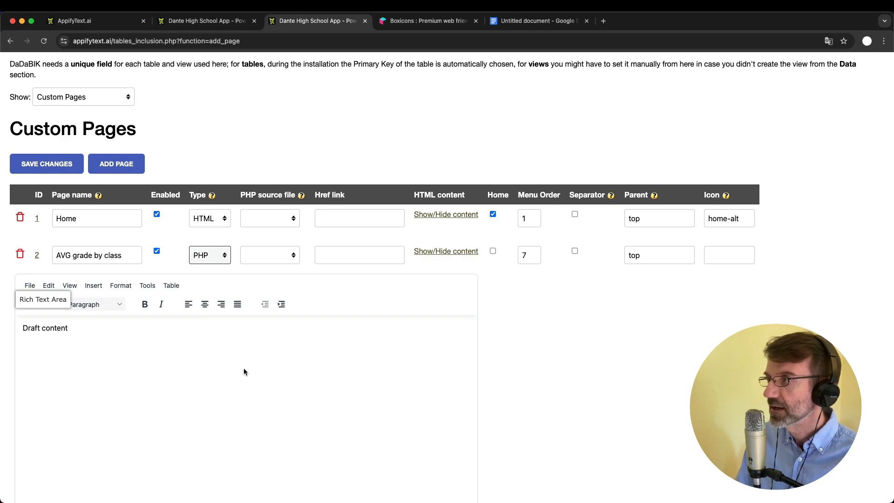
pyautogui.click(209, 255)
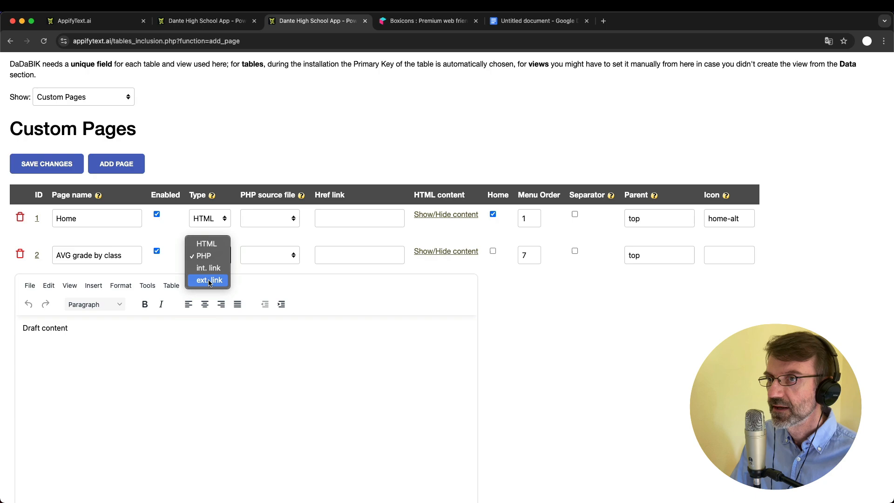
pyautogui.click(200, 21)
# Set the page type to internal link and collapse the content editor
pyautogui.click(189, 23)
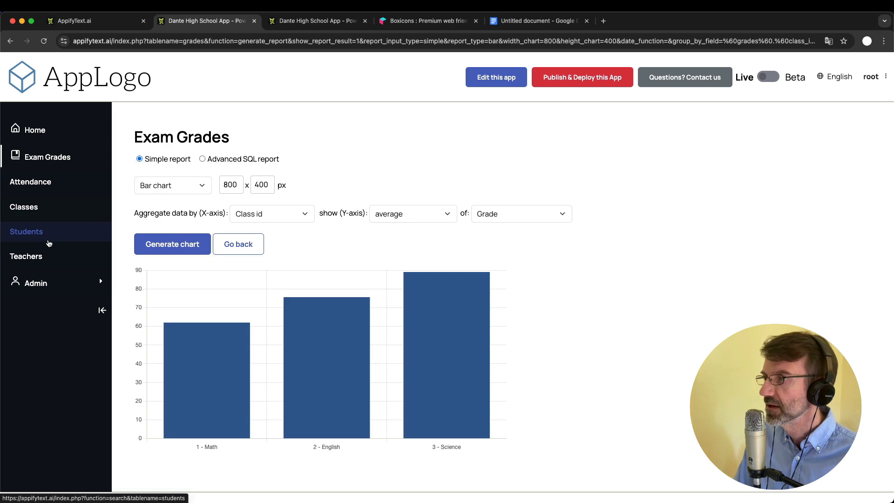
pyautogui.click(298, 21)
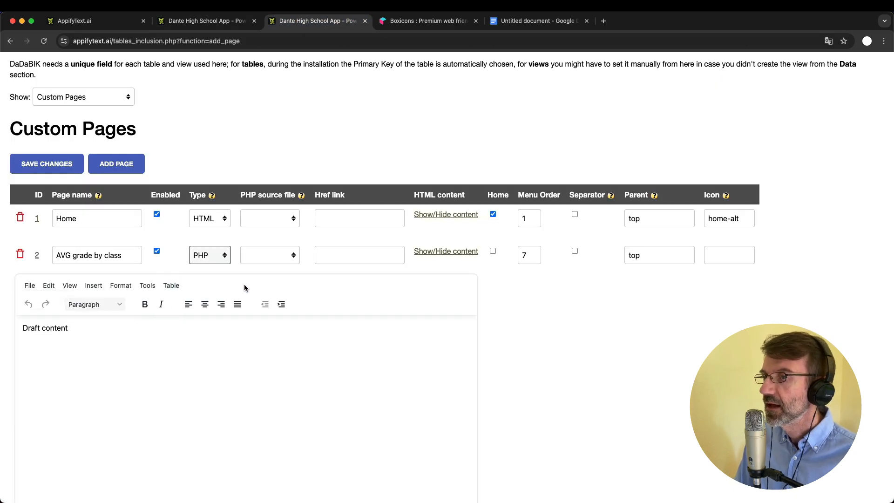
pyautogui.click(209, 21)
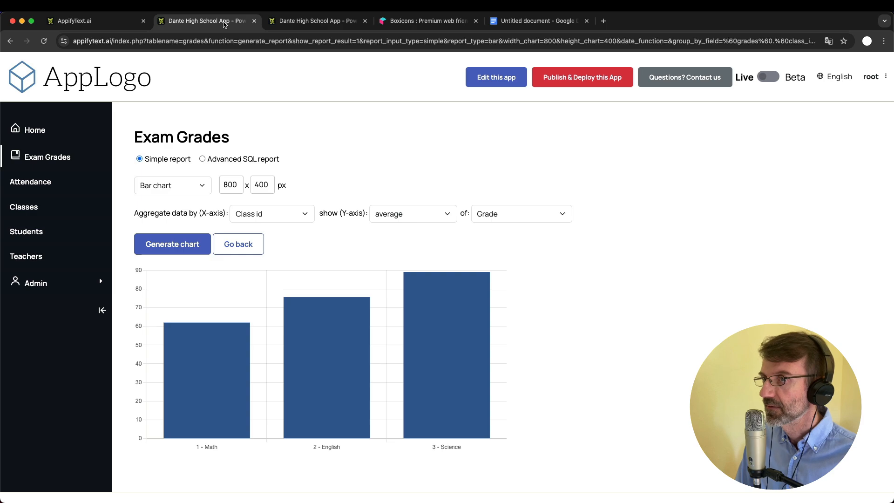
pyautogui.click(275, 22)
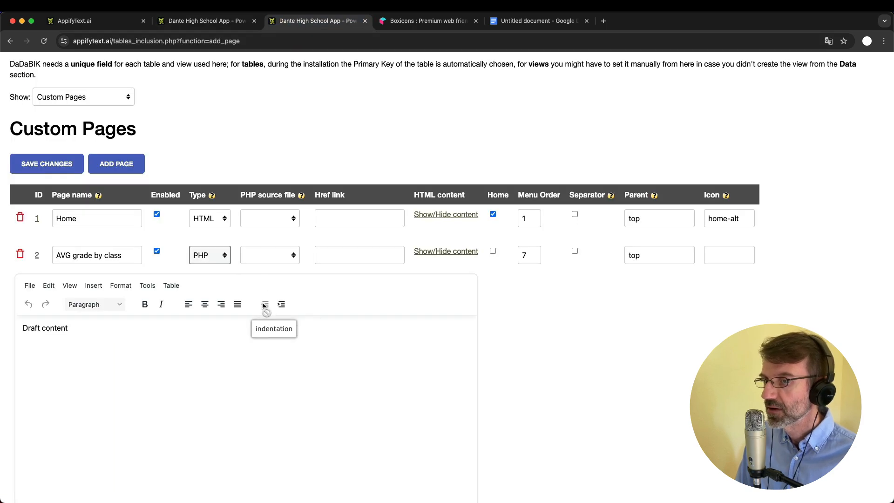
pyautogui.click(209, 255)
pyautogui.click(209, 269)
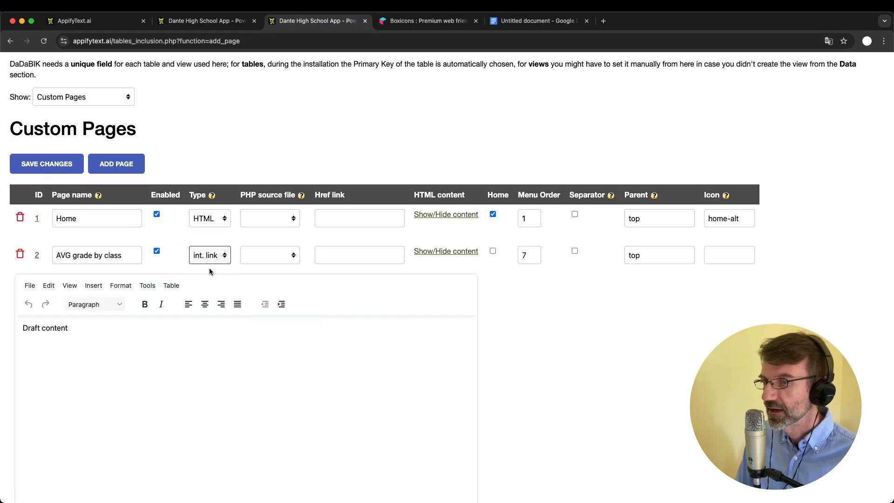
pyautogui.click(440, 252)
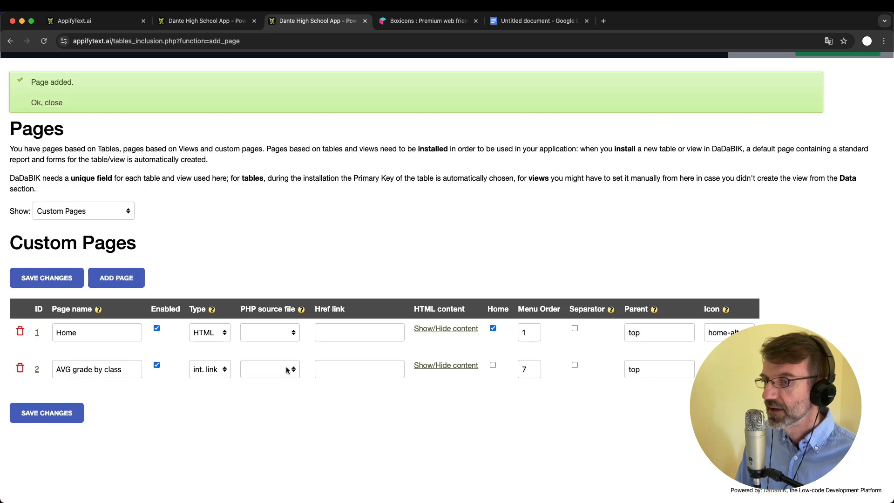
# Paste the chart report's URL as the Href link of AVG grade by class and save
pyautogui.click(225, 27)
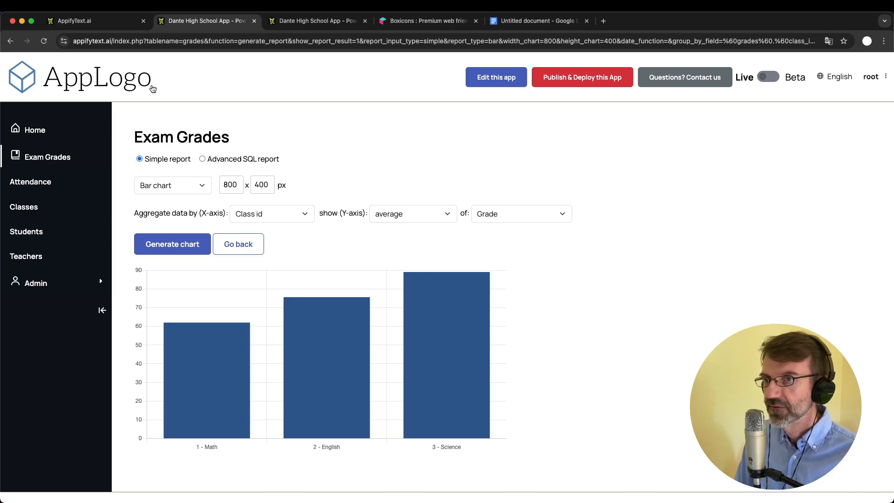
pyautogui.click(119, 41)
pyautogui.doubleClick(119, 41)
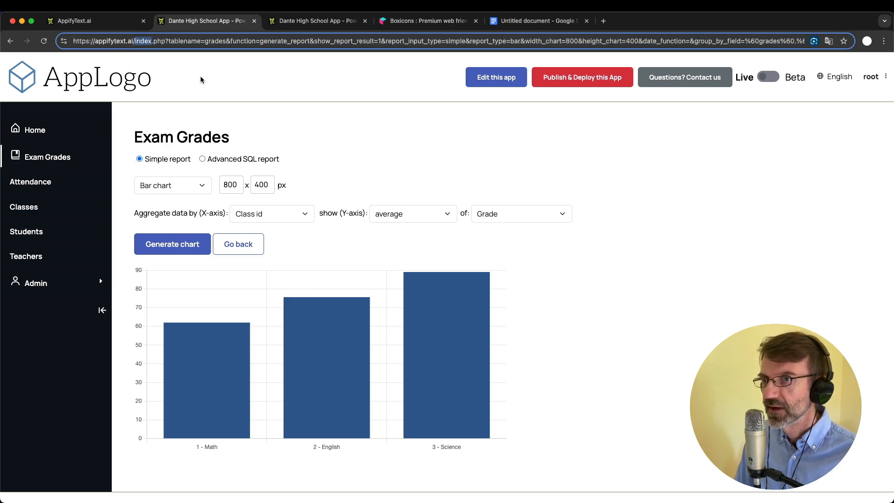
pyautogui.press('super+a')
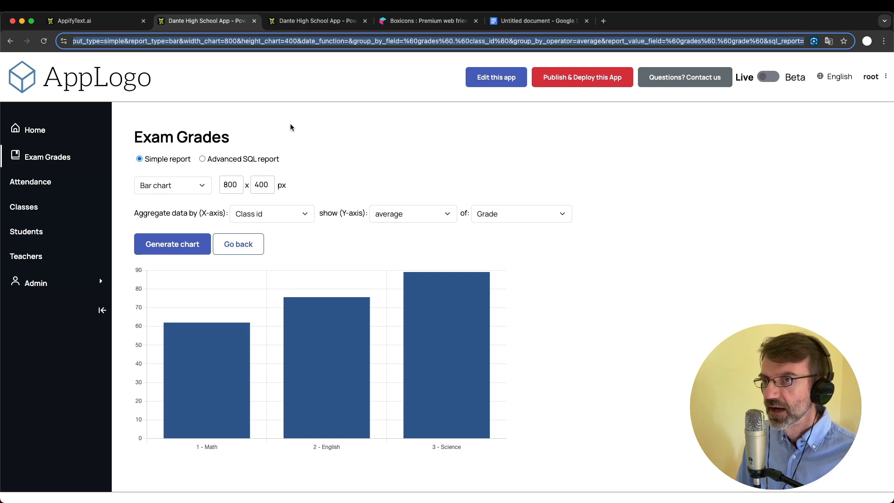
pyautogui.click(295, 19)
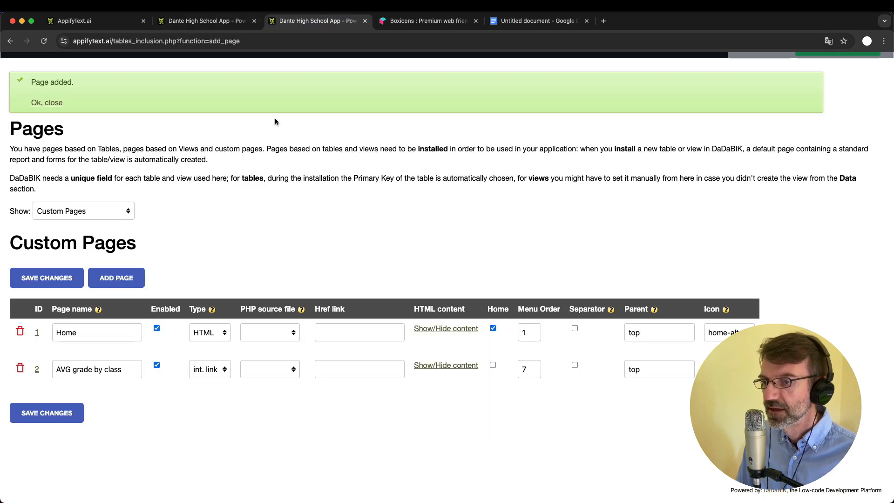
pyautogui.click(352, 365)
pyautogui.press('super+v')
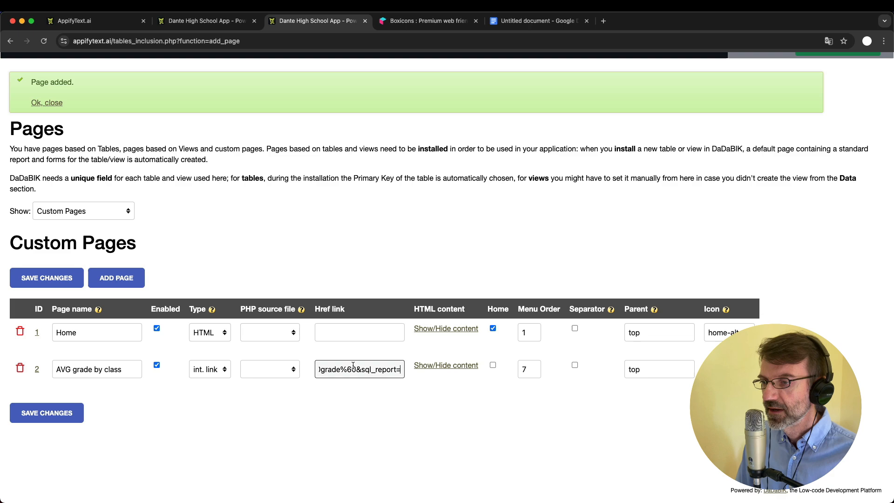
pyautogui.click(396, 389)
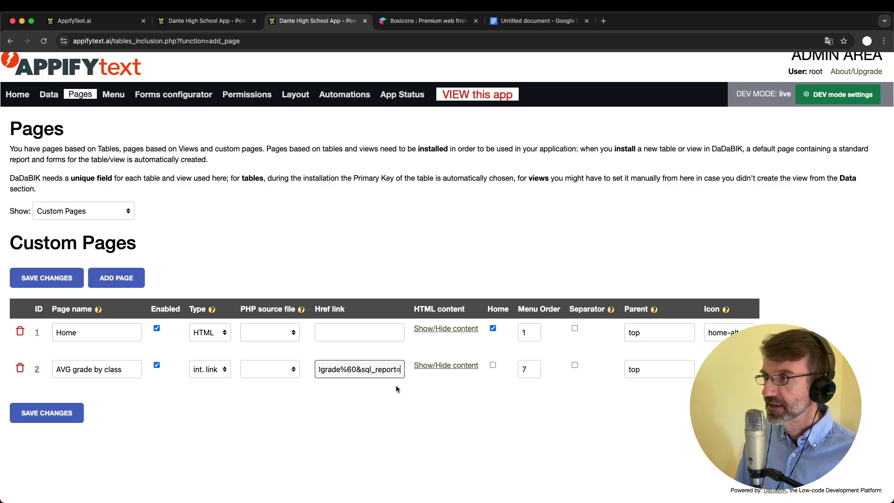
pyautogui.click(190, 20)
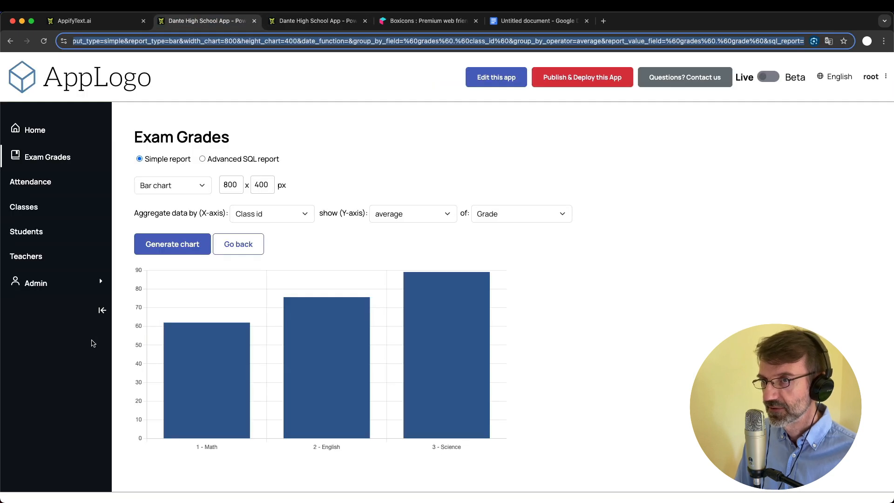
# Reload the app, then open Permissions in the admin area
pyautogui.press('Return')
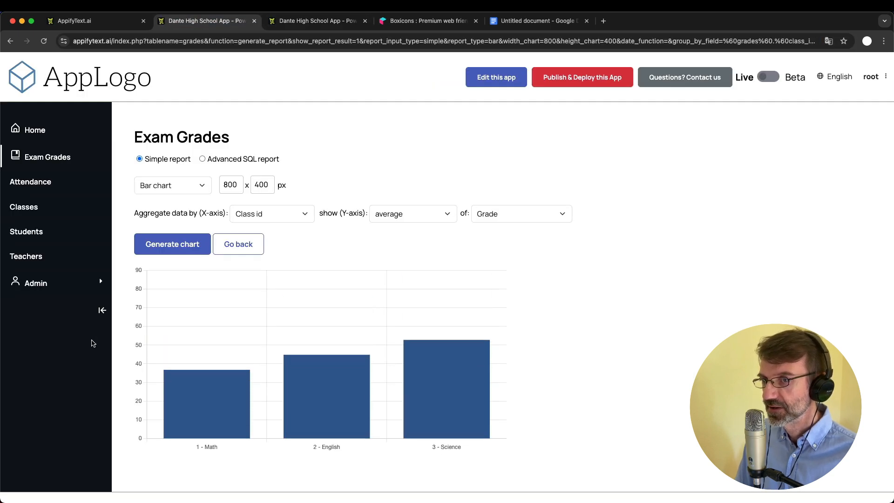
pyautogui.moveTo(345, 363)
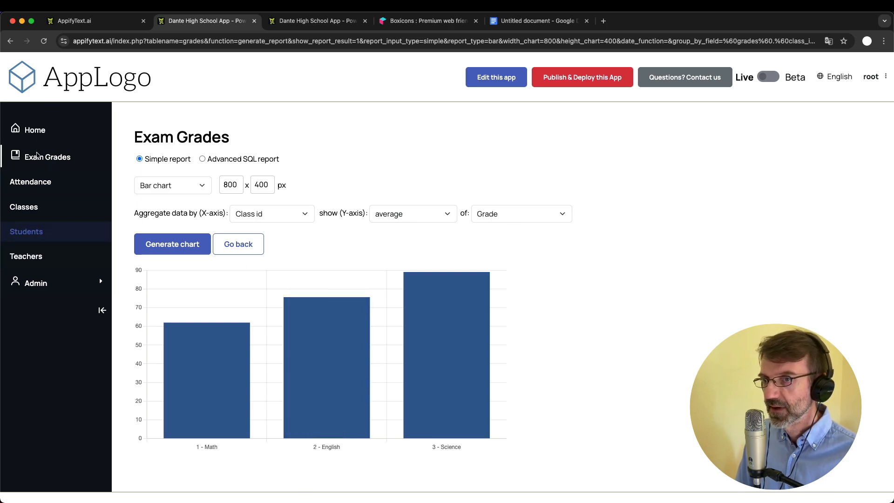
pyautogui.click(310, 21)
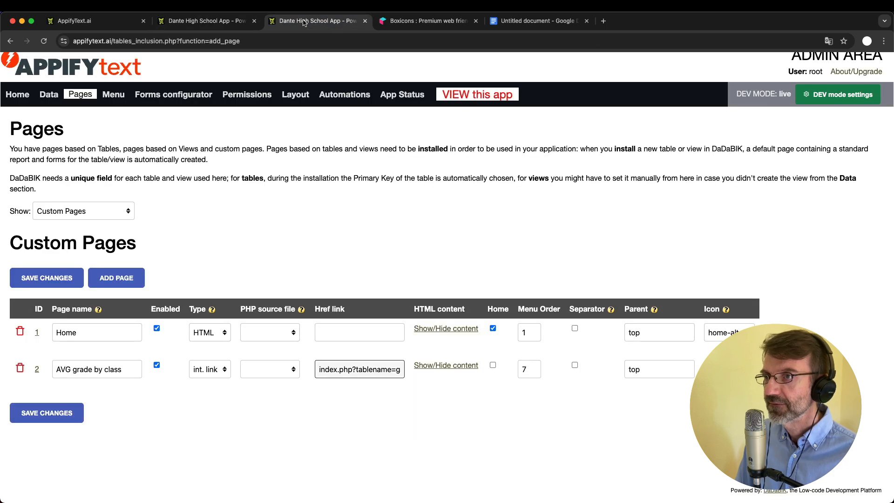
pyautogui.click(244, 95)
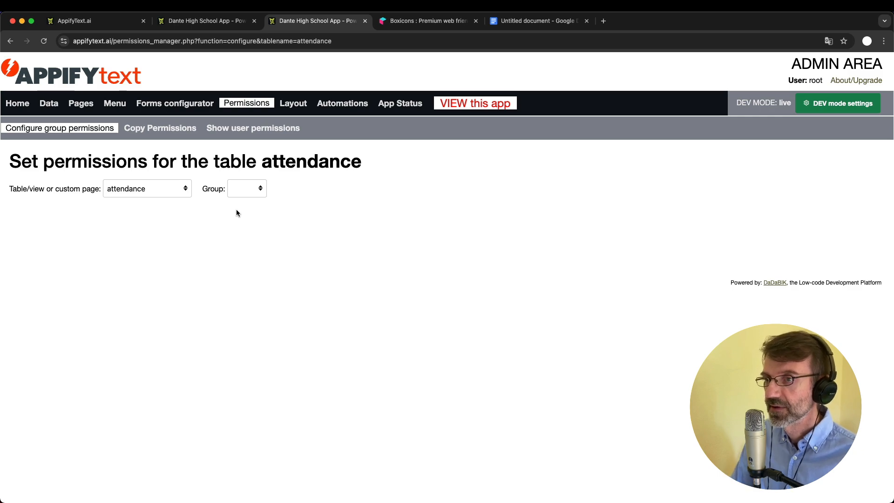
# Set VIEW to Yes for the admin group on AVG grade by class and save
pyautogui.click(160, 189)
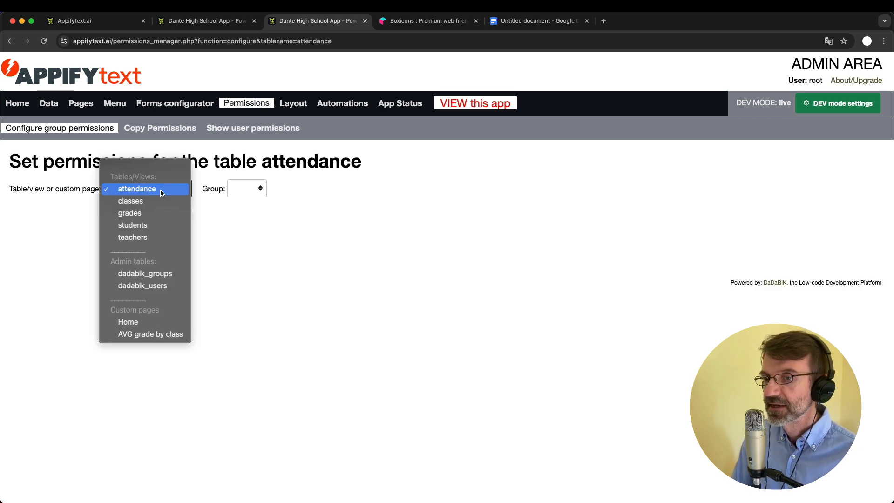
pyautogui.click(167, 335)
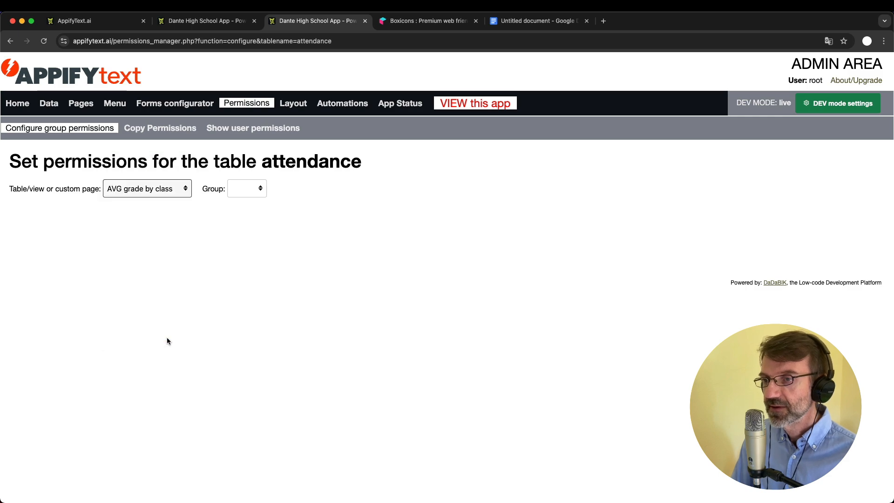
pyautogui.click(242, 189)
pyautogui.click(248, 198)
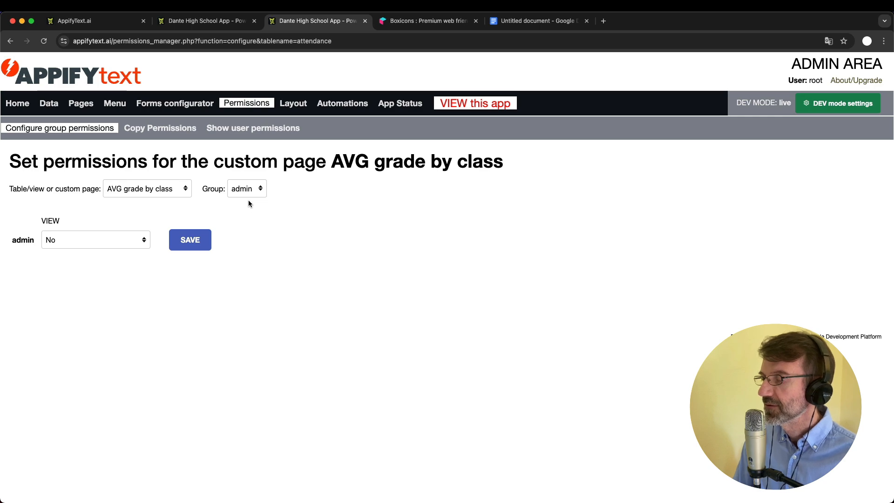
pyautogui.click(243, 189)
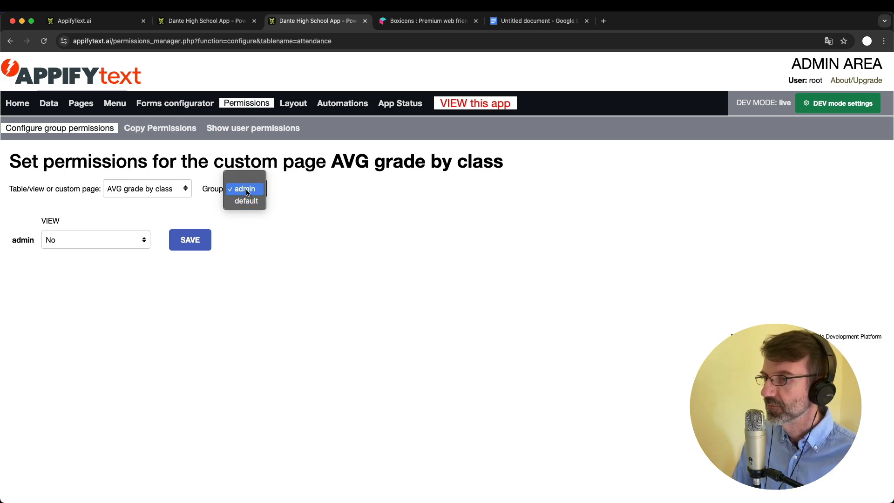
pyautogui.click(248, 190)
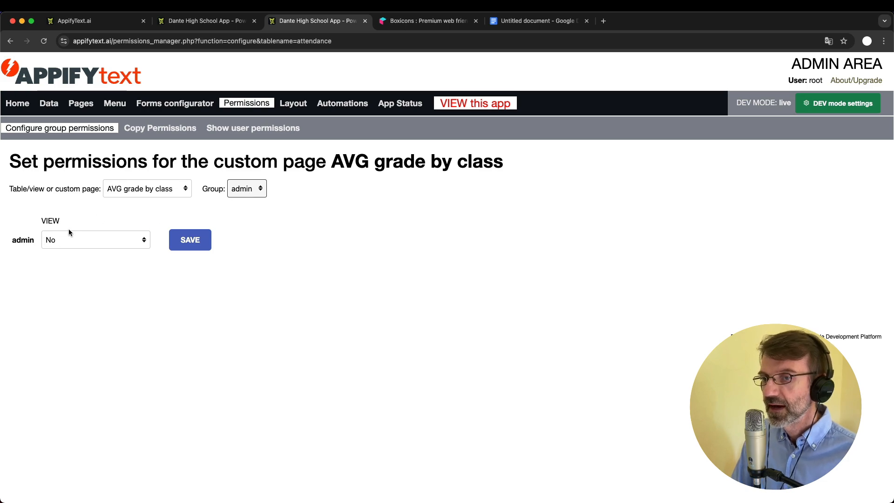
pyautogui.click(60, 239)
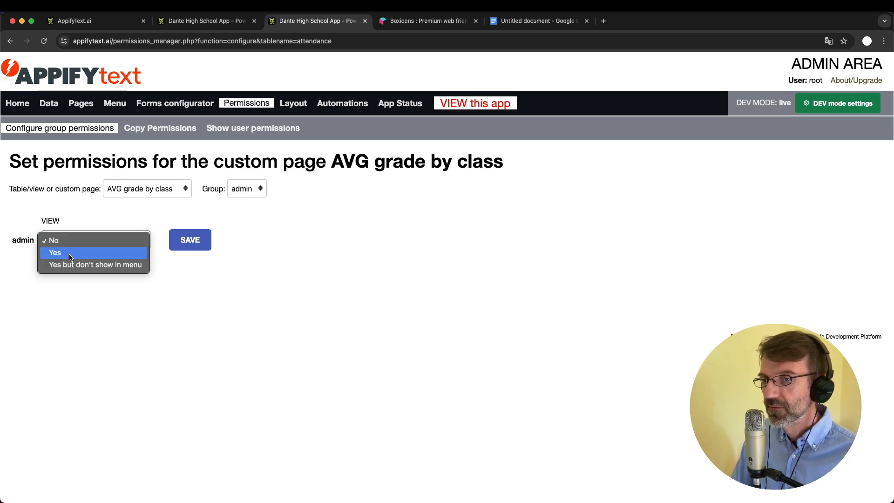
pyautogui.click(65, 251)
pyautogui.click(194, 241)
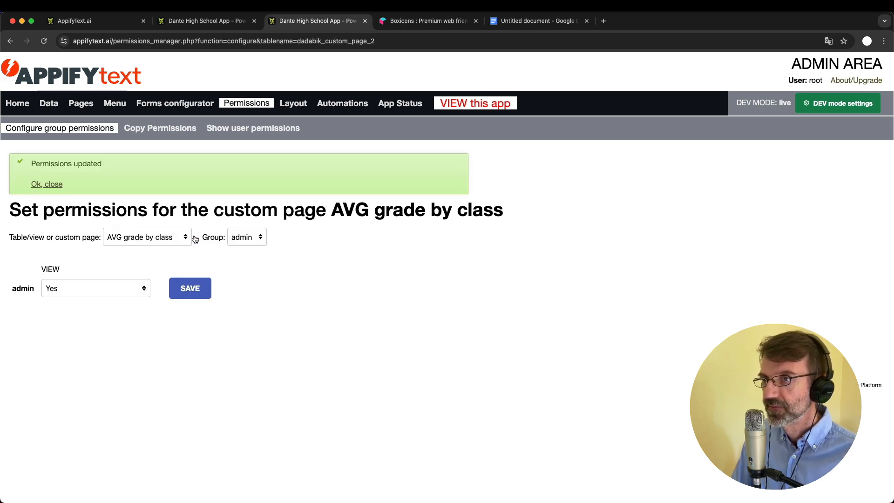
# Reload the app, open AVG grade by class in the sidebar to see the chart, then open Exam Grades
pyautogui.click(205, 20)
pyautogui.press('super+r')
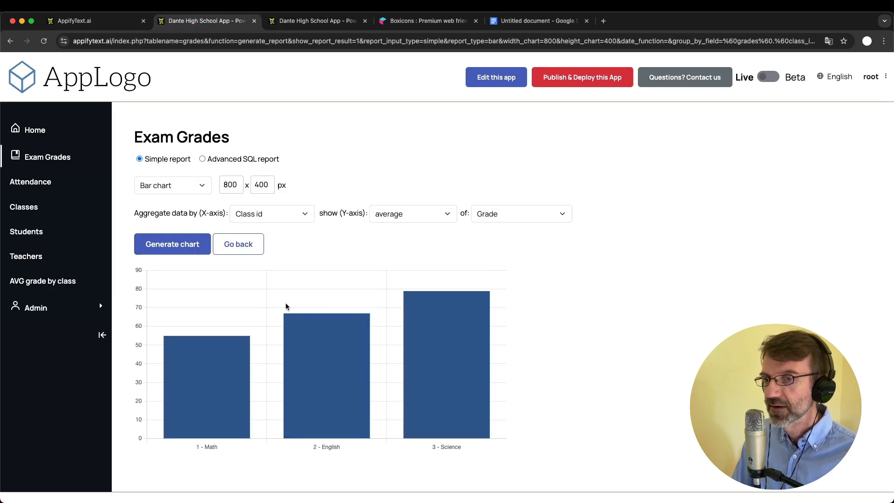
pyautogui.click(41, 289)
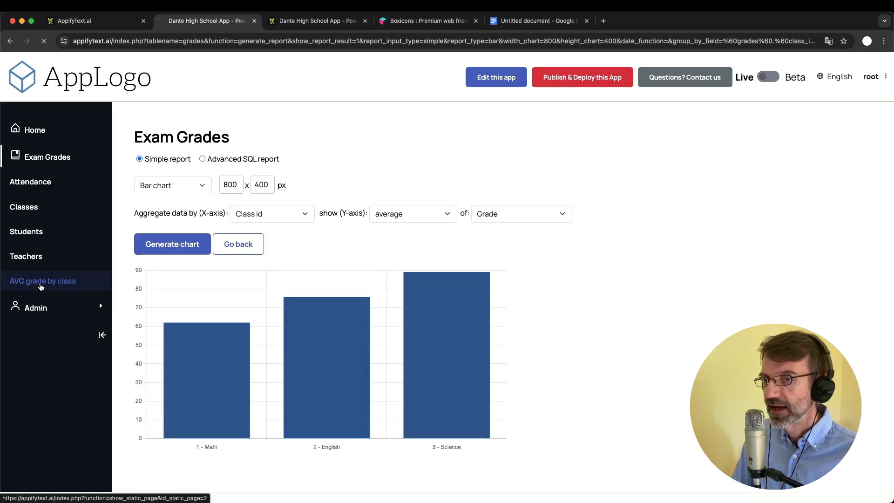
pyautogui.click(36, 234)
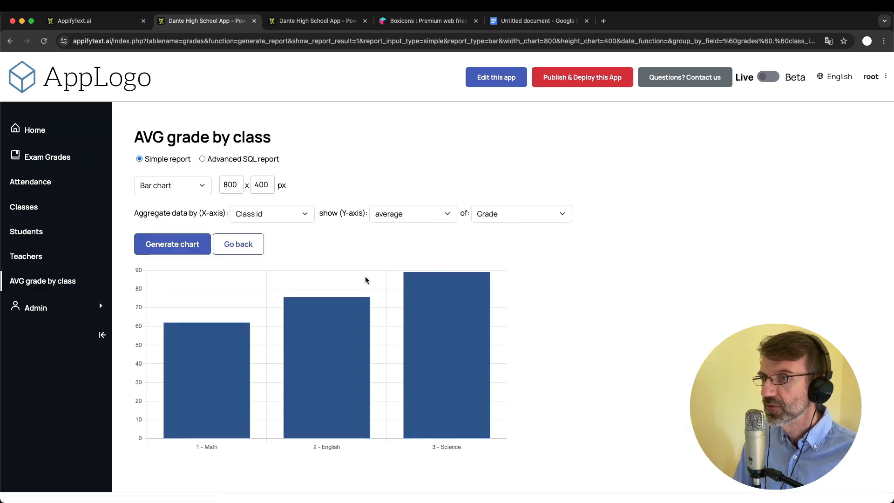
pyautogui.moveTo(353, 315)
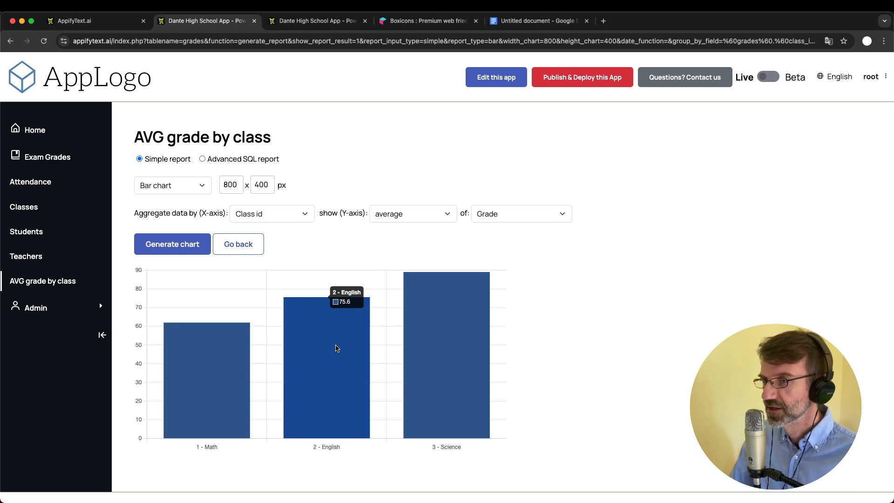
pyautogui.click(27, 280)
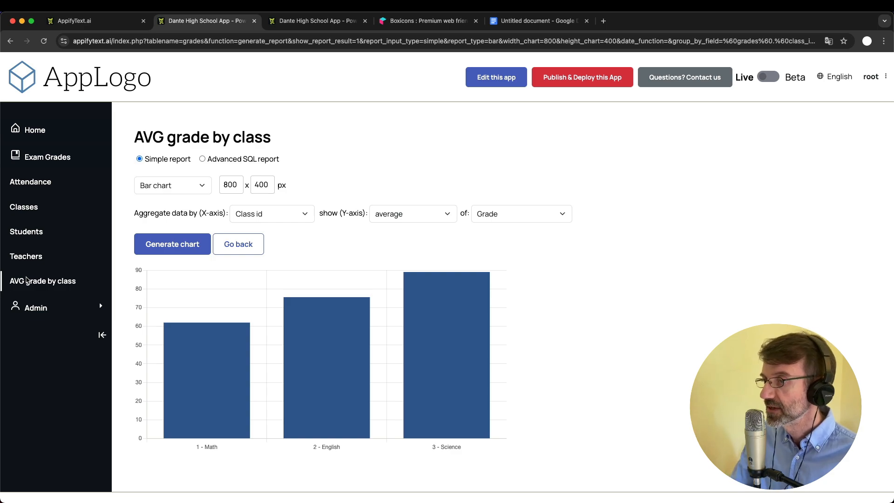
pyautogui.click(52, 164)
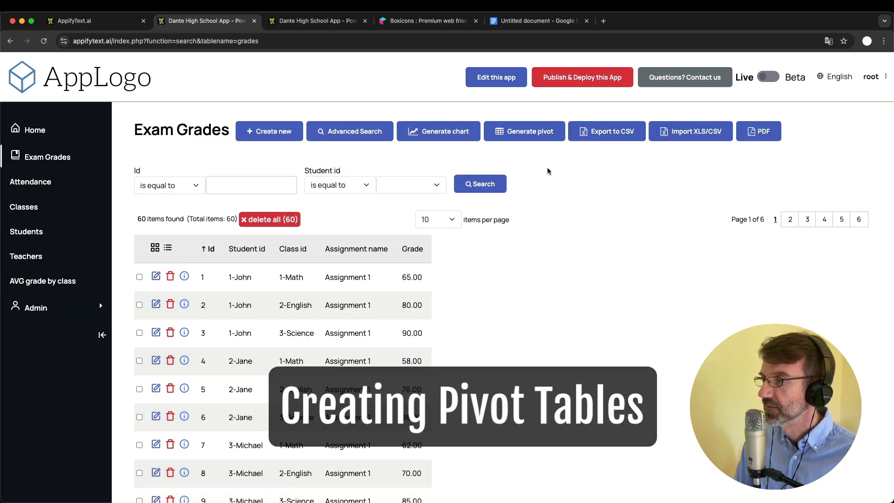
# Open Generate pivot on Exam Grades, try Advanced SQL report, then return to Simple report
pyautogui.click(517, 133)
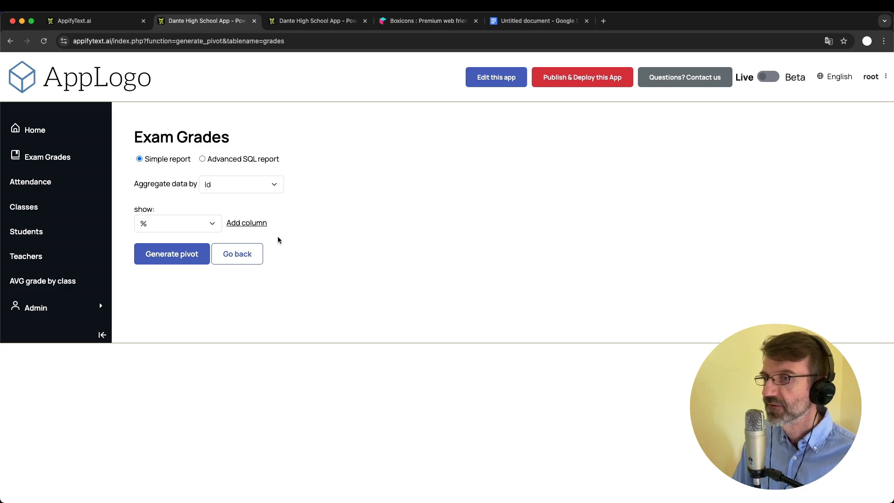
pyautogui.click(203, 159)
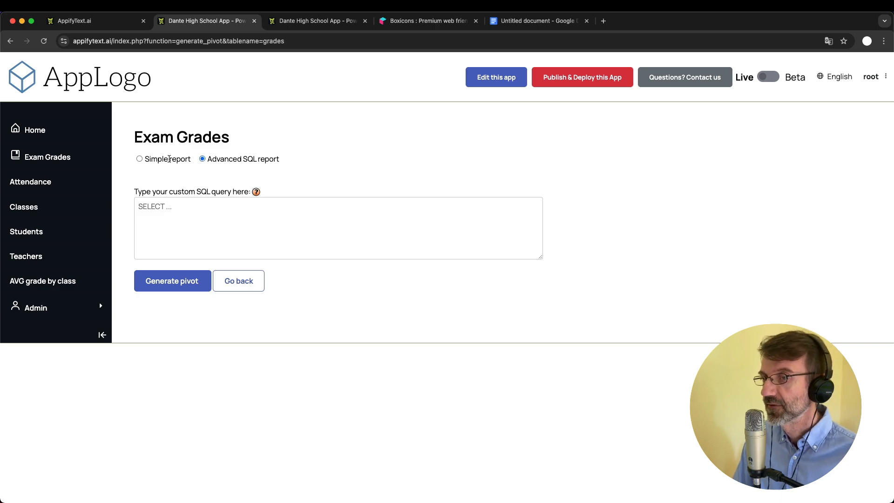
pyautogui.click(139, 159)
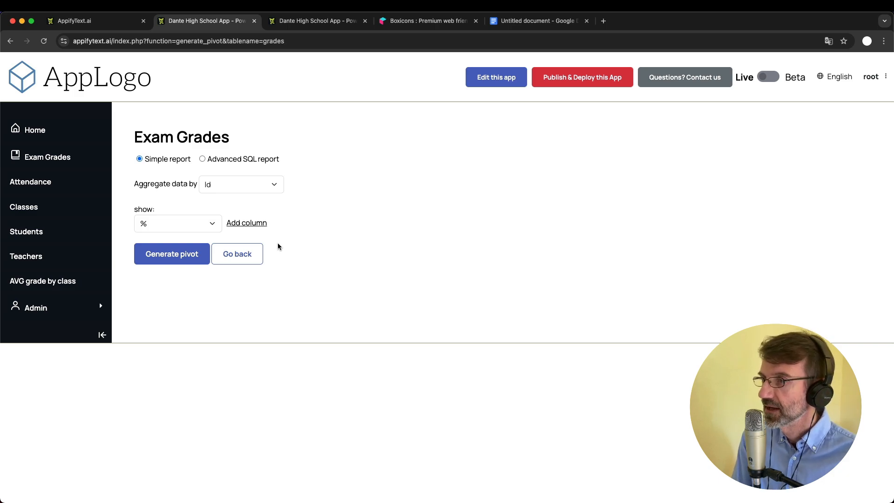
# Generate a pivot aggregated by Student id showing average Grade, and browse the results
pyautogui.click(244, 186)
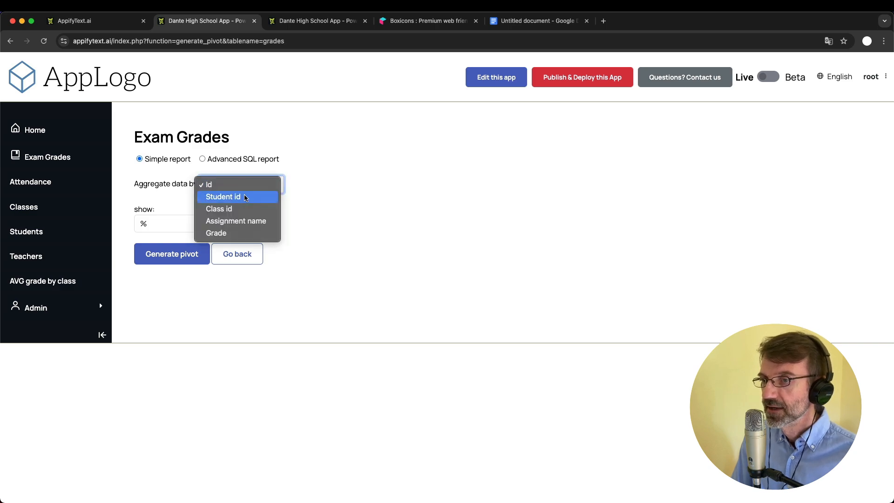
pyautogui.click(244, 196)
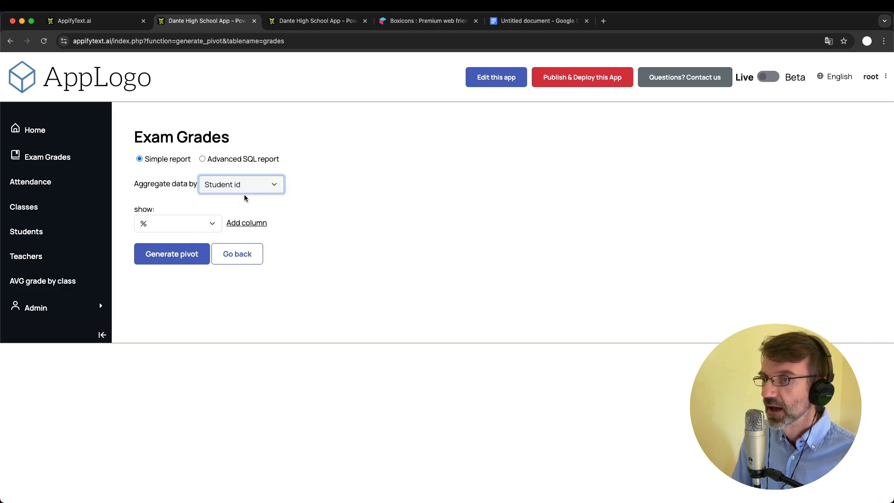
pyautogui.click(169, 226)
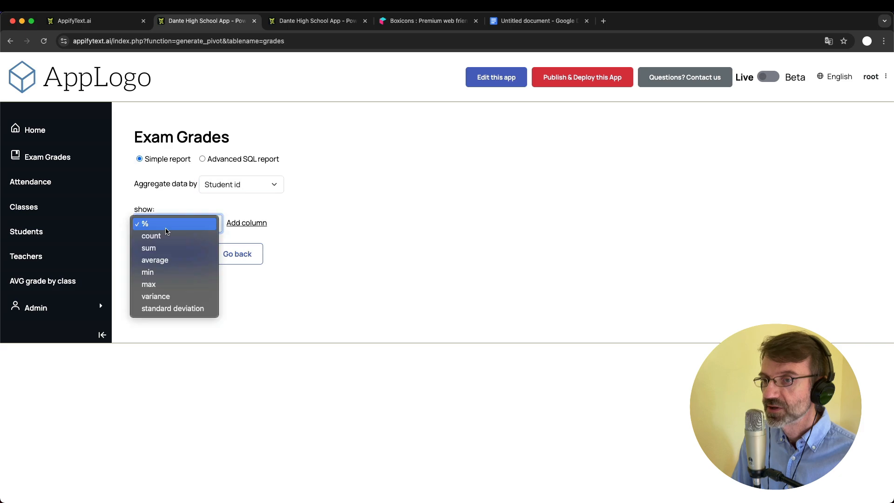
pyautogui.click(175, 265)
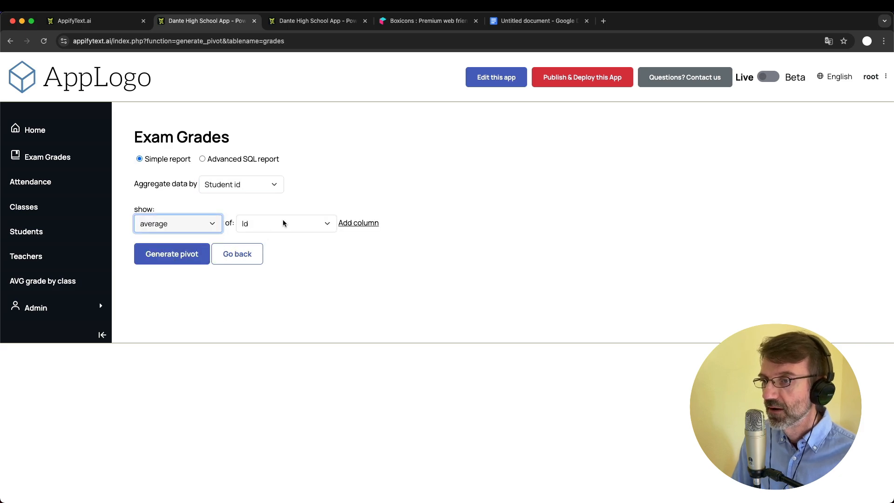
pyautogui.click(283, 221)
pyautogui.click(281, 298)
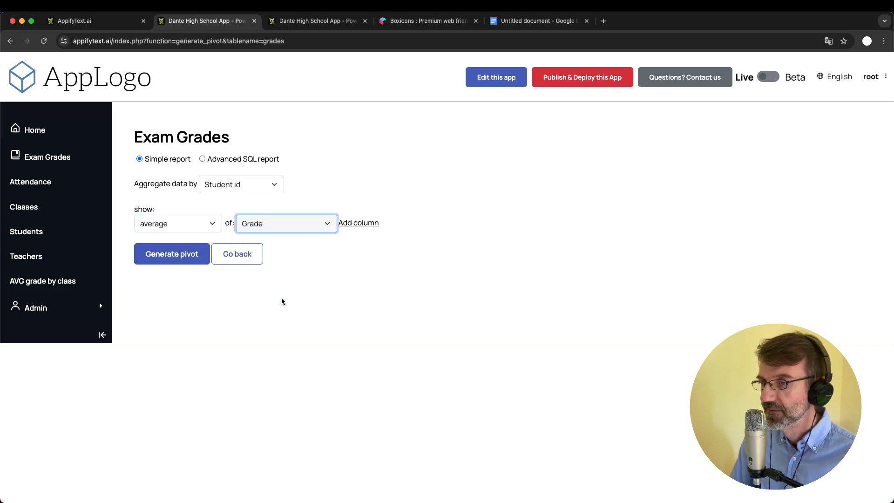
pyautogui.click(174, 257)
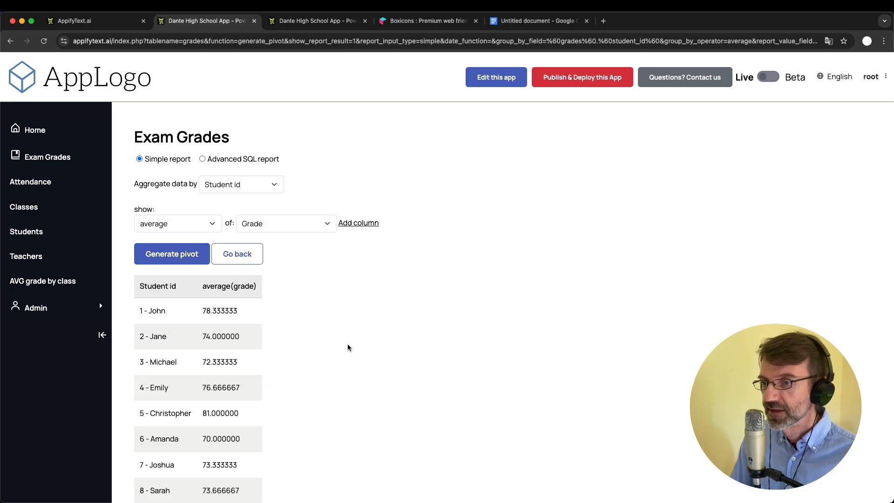
pyautogui.scroll(-4, 348, 345)
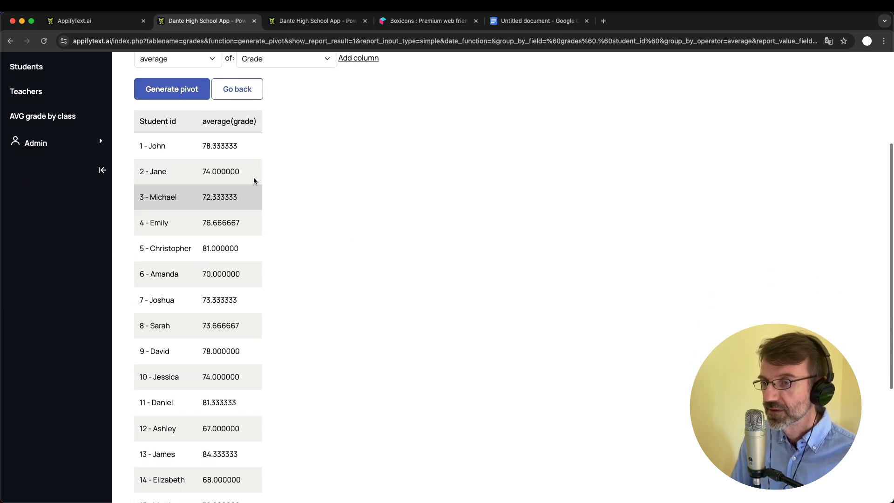
pyautogui.scroll(-5, 159, 305)
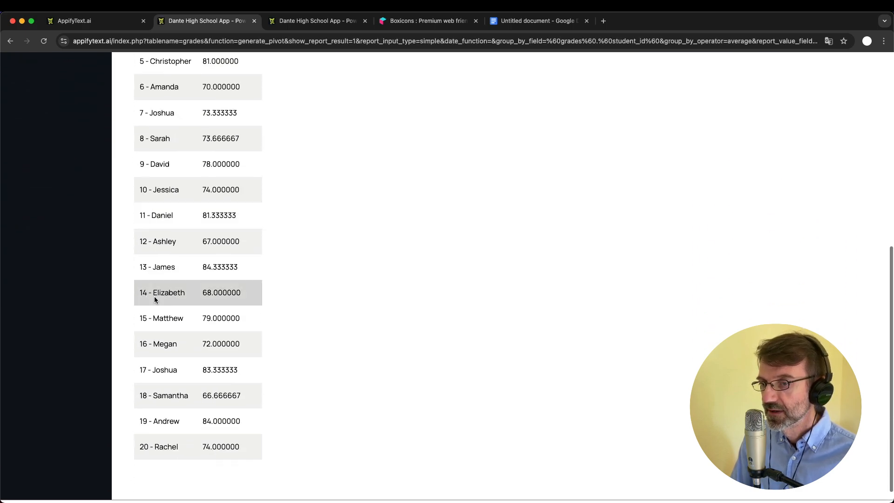
pyautogui.scroll(3, 144, 326)
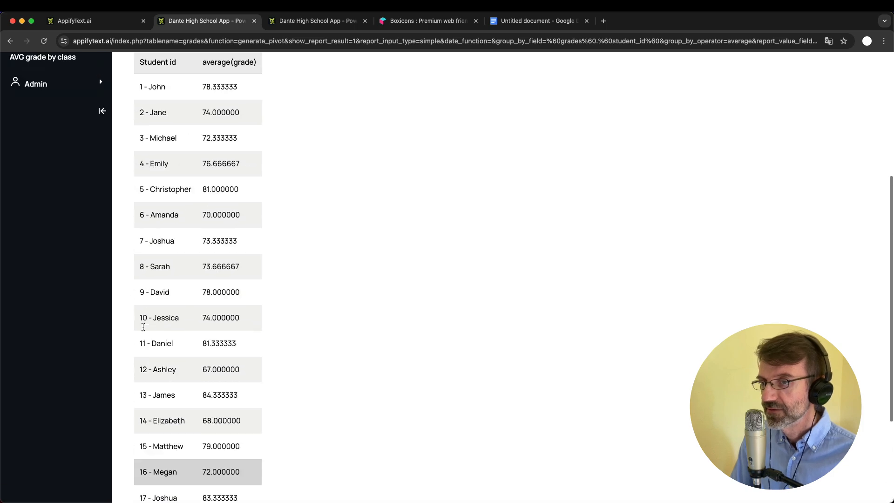
pyautogui.scroll(3, 143, 327)
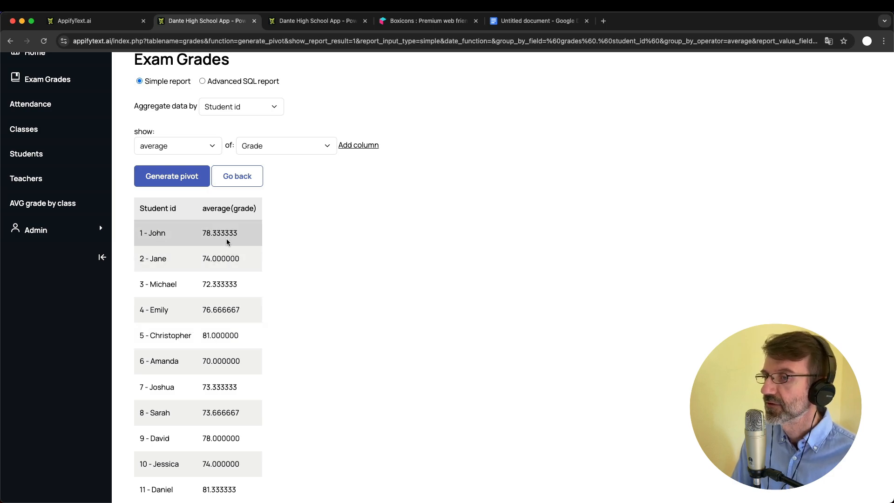
pyautogui.scroll(3, 227, 242)
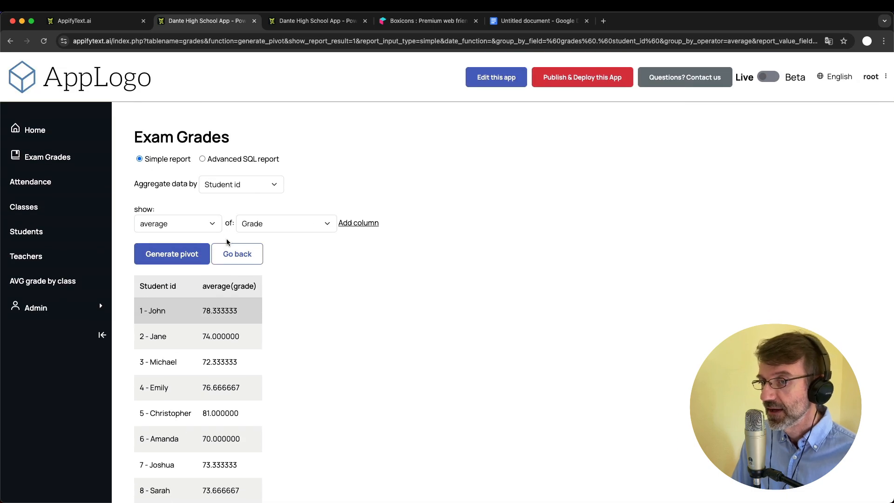
# Copy the pivot report's URL and open the admin's custom Pages list
pyautogui.doubleClick(123, 41)
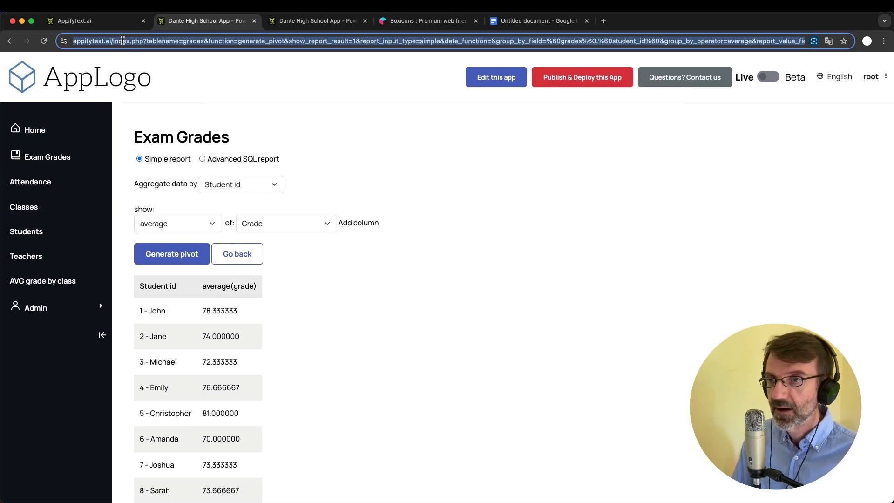
pyautogui.click(299, 22)
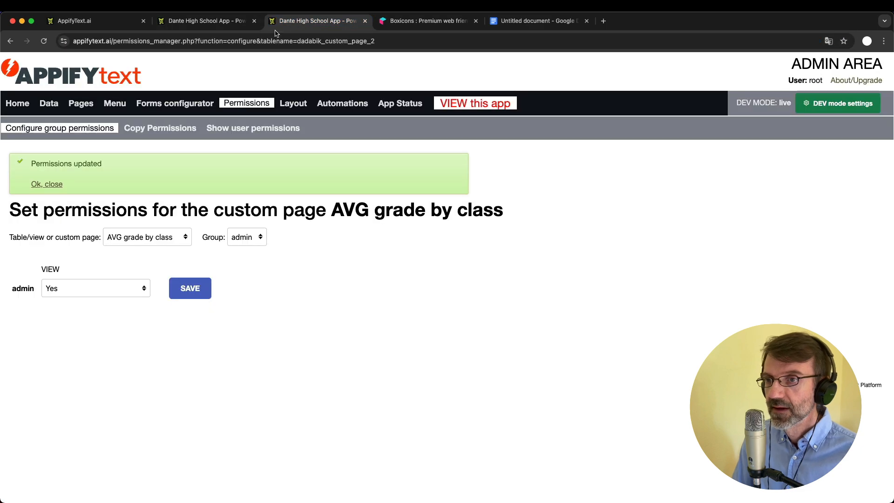
pyautogui.click(55, 104)
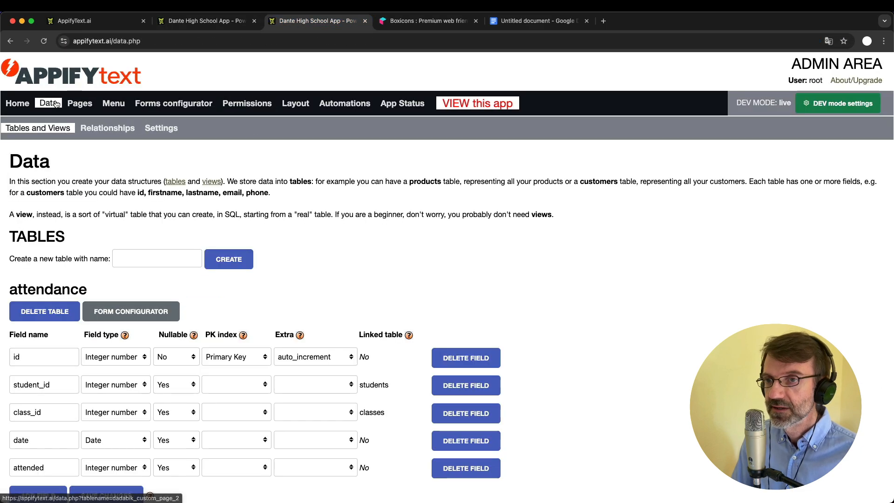
pyautogui.click(90, 104)
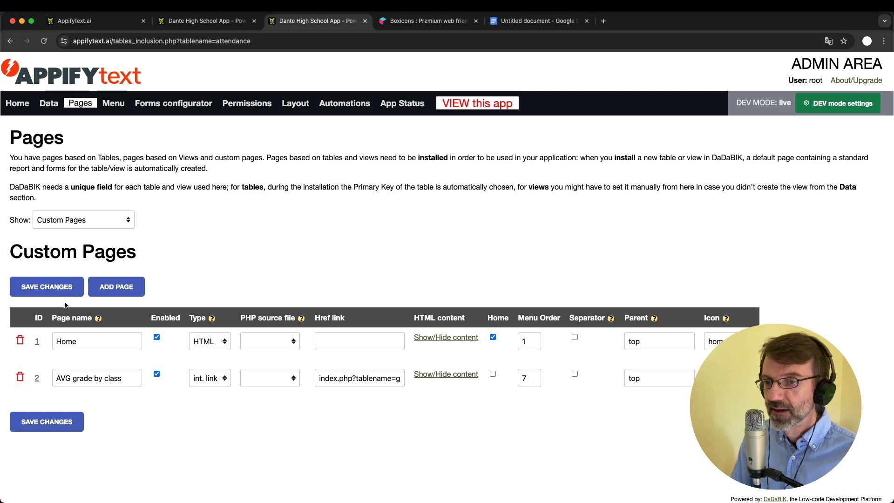
# Add an enabled internal-link page 'AVG grade by student' linking to the copied report URL
pyautogui.click(112, 287)
pyautogui.doubleClick(88, 463)
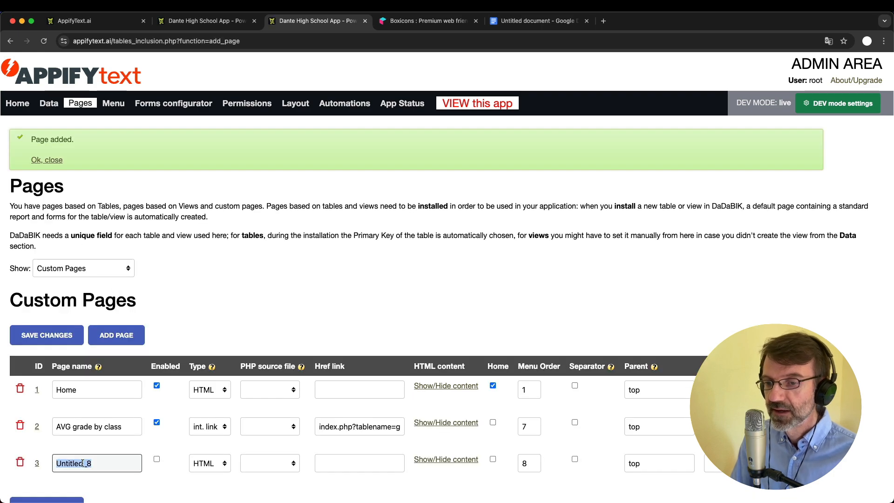
pyautogui.write('AVG grade ')
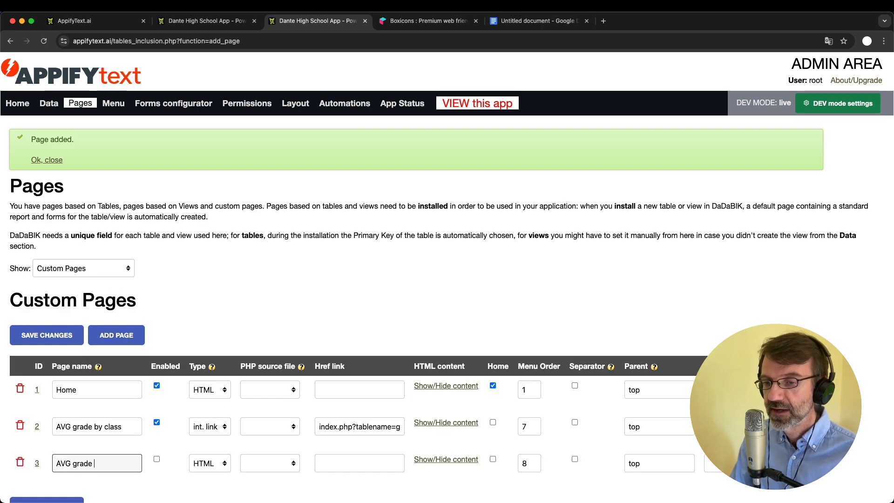
pyautogui.write('by student')
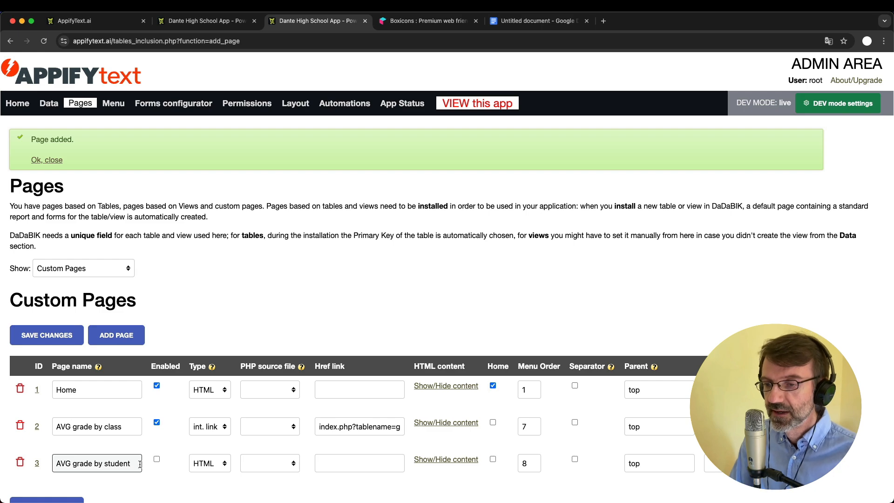
pyautogui.scroll(-1, 157, 369)
pyautogui.click(157, 366)
pyautogui.click(211, 369)
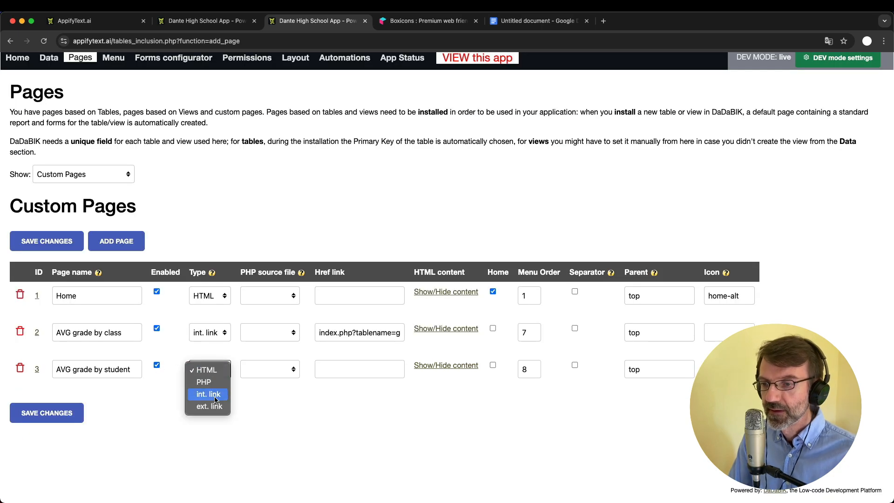
pyautogui.click(353, 369)
pyautogui.press('cmd+v')
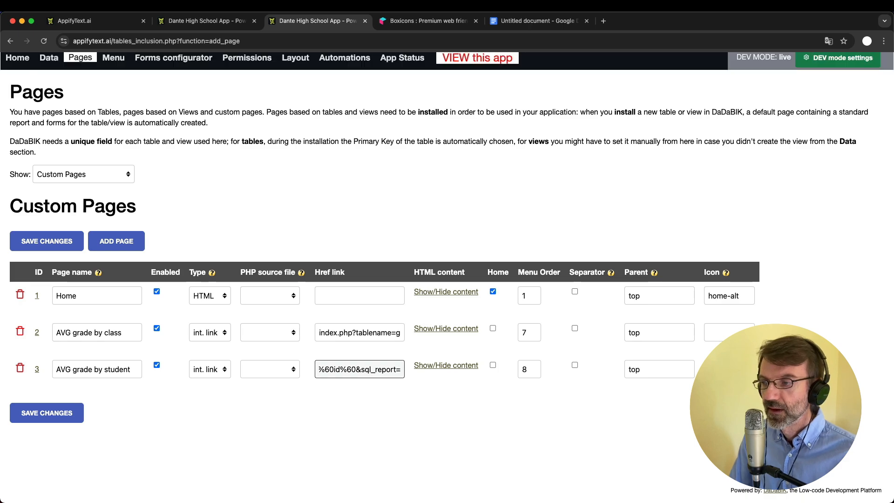
pyautogui.press('Return')
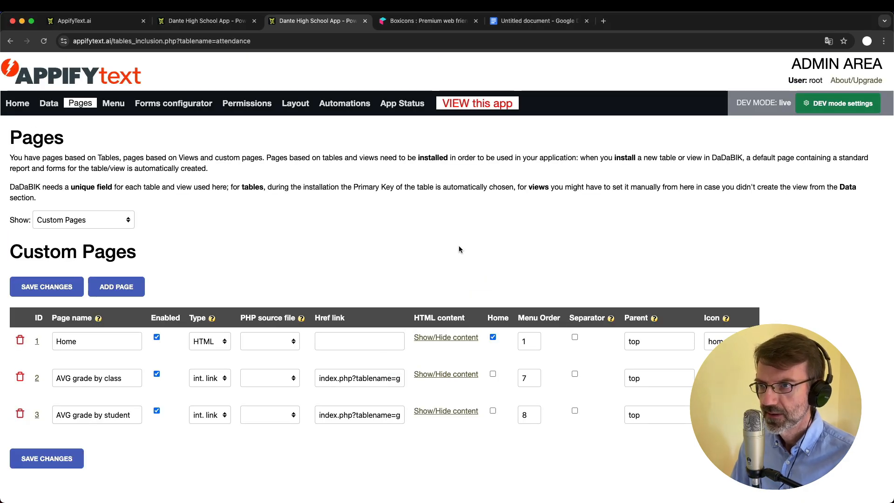
pyautogui.click(257, 107)
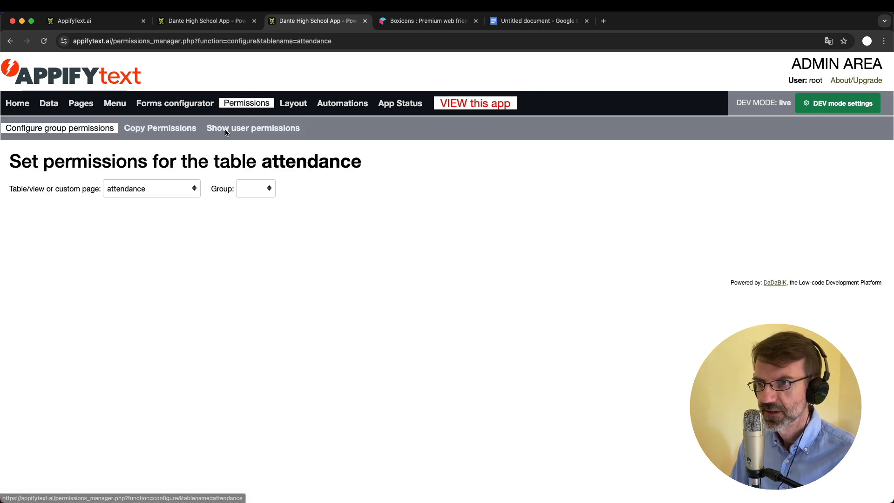
# Grant the admin group VIEW = Yes on the AVG grade by student page, save, and return to the app
pyautogui.click(175, 191)
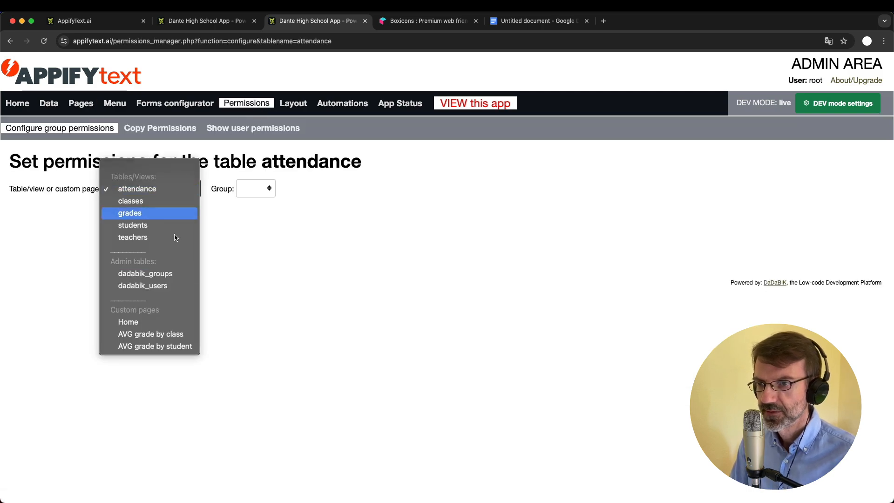
pyautogui.click(172, 350)
pyautogui.click(256, 188)
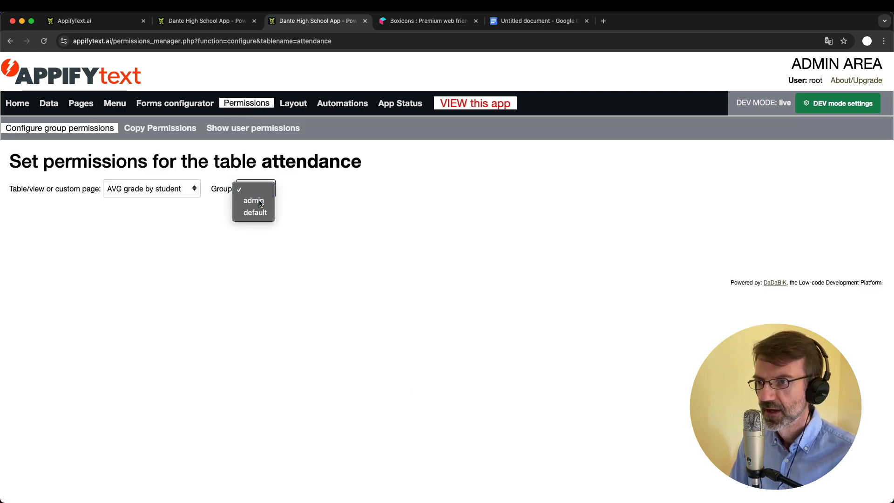
pyautogui.click(254, 195)
pyautogui.click(102, 241)
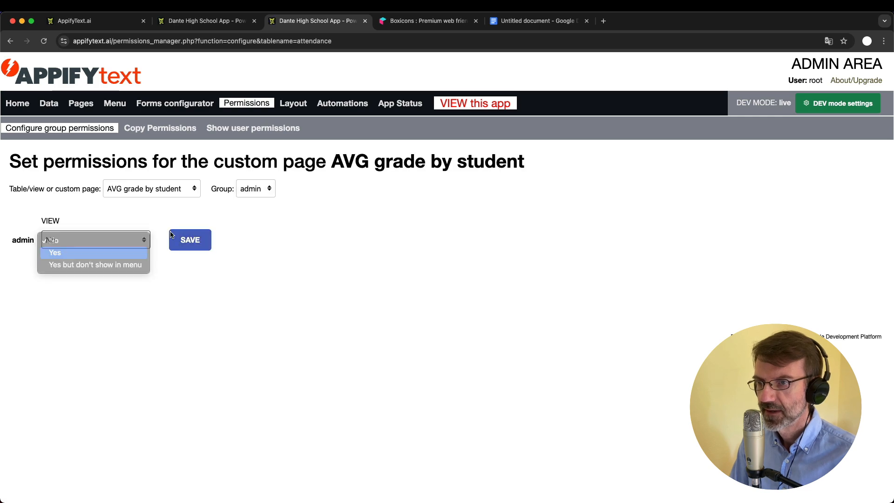
pyautogui.click(60, 252)
pyautogui.click(189, 240)
pyautogui.click(205, 21)
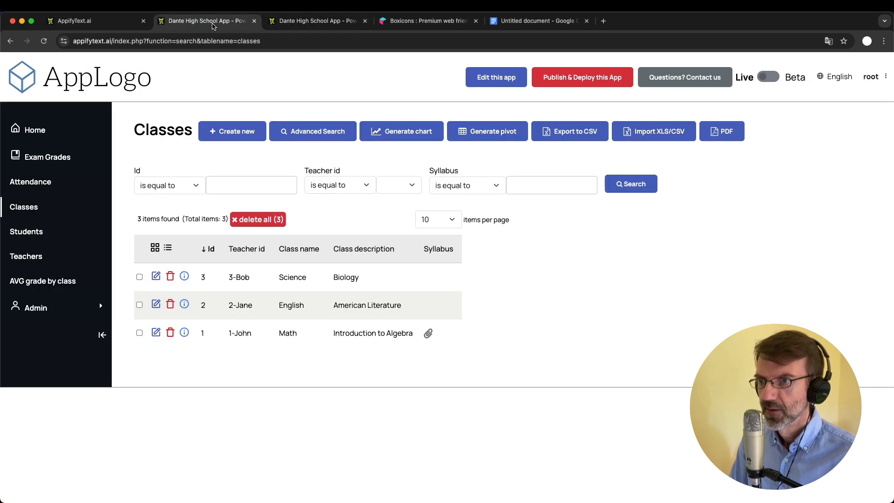
# Reload the app so AVG grade by student appears in the sidebar, then open the admin Pages list
pyautogui.press('super+r')
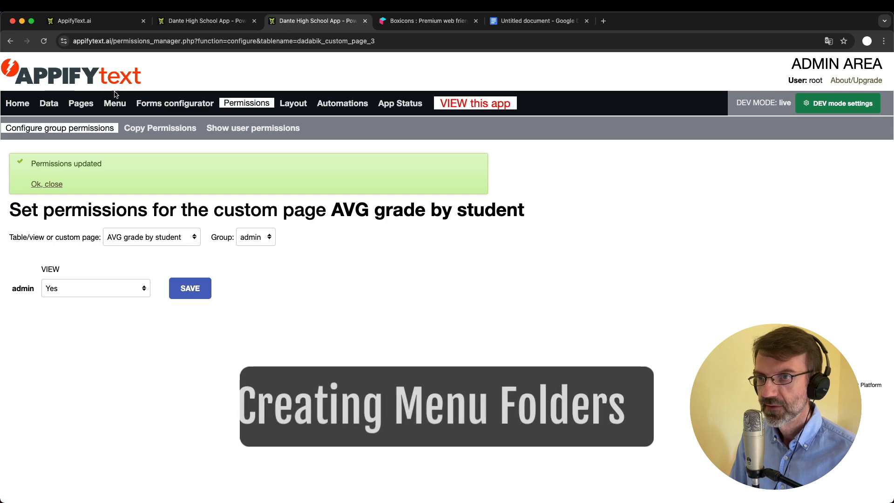
pyautogui.click(81, 104)
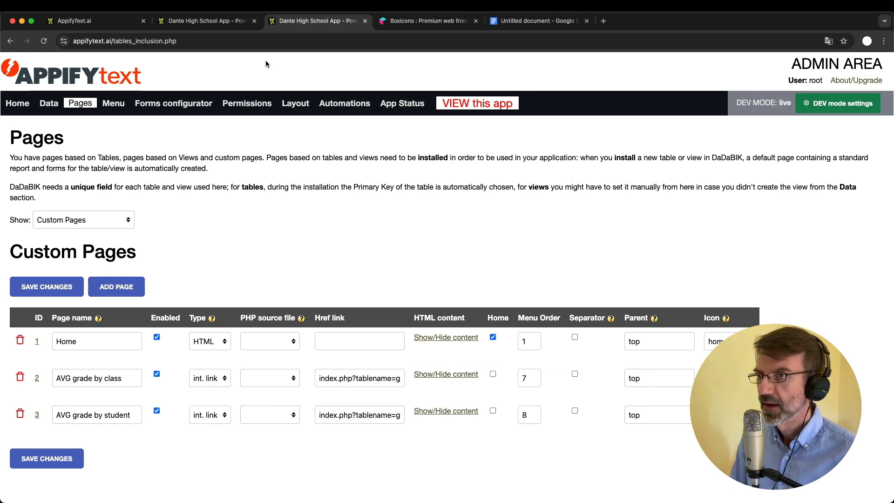
# Set the Parent of both AVG grade pages to stats
pyautogui.click(207, 21)
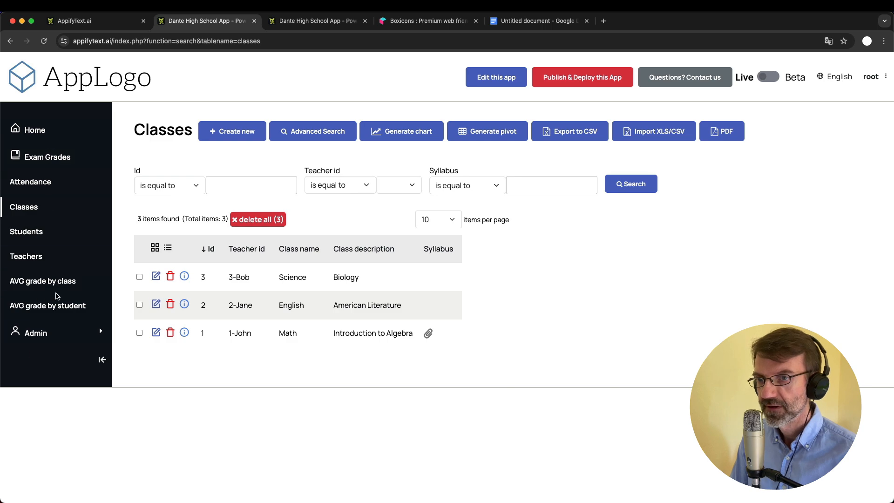
pyautogui.click(308, 22)
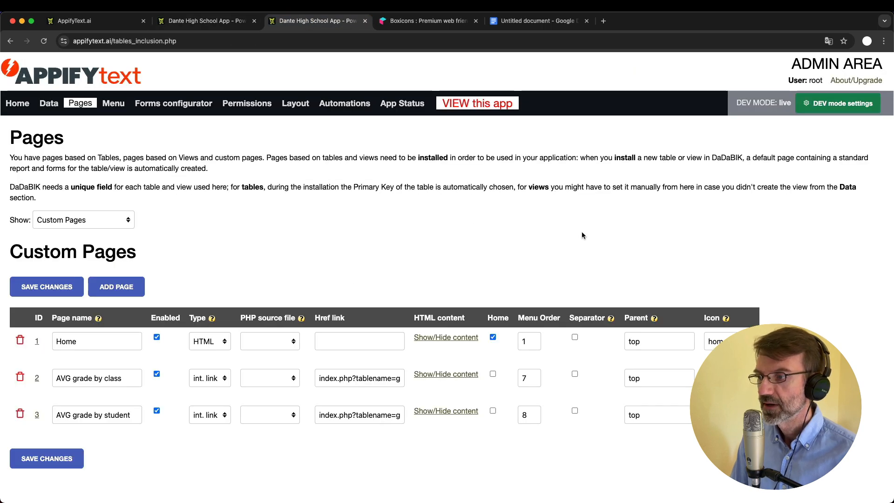
pyautogui.doubleClick(637, 379)
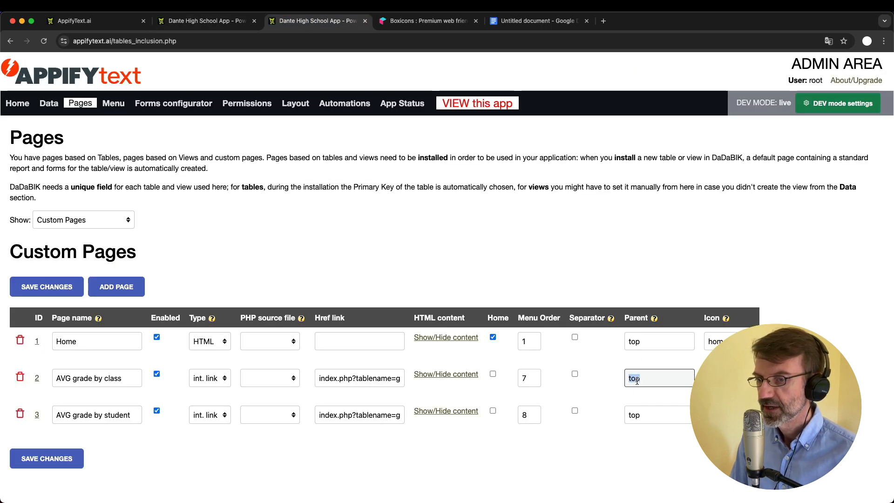
pyautogui.write('stats')
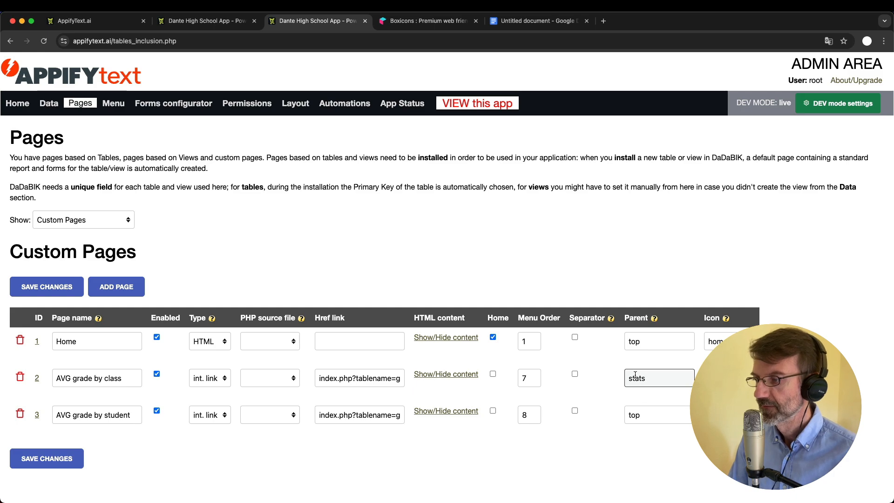
pyautogui.doubleClick(635, 376)
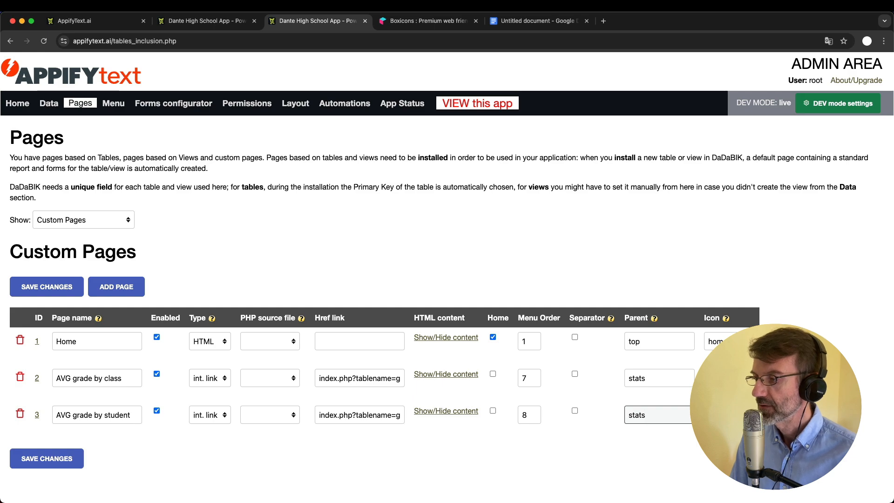
pyautogui.click(729, 378)
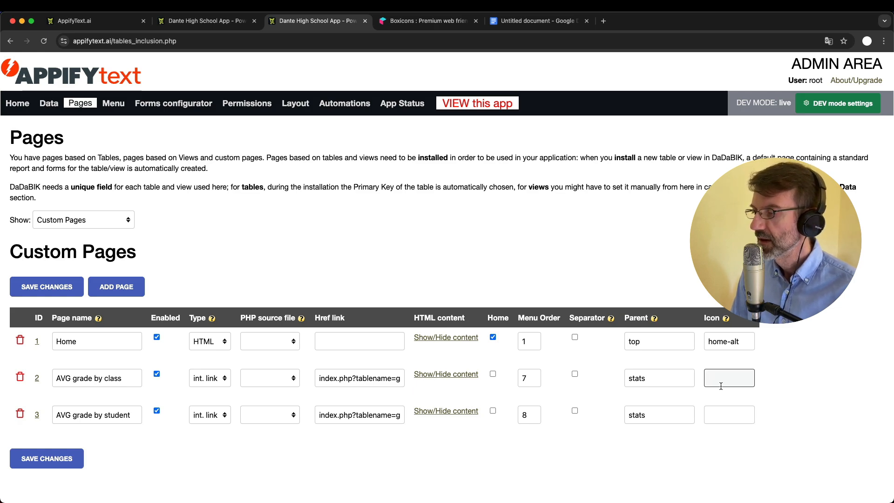
# Give both AVG grade pages the line-chart icon and view the app's new stats menu
pyautogui.write('line-chart')
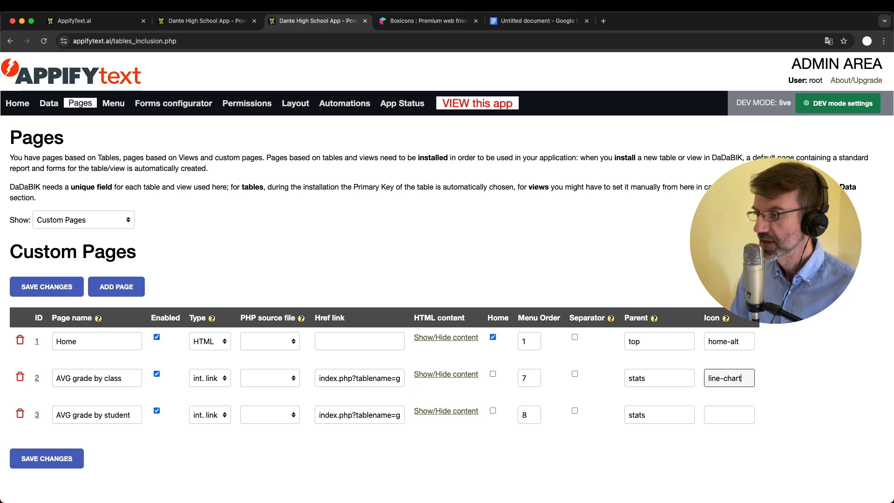
pyautogui.press('super+a')
pyautogui.press('super+c')
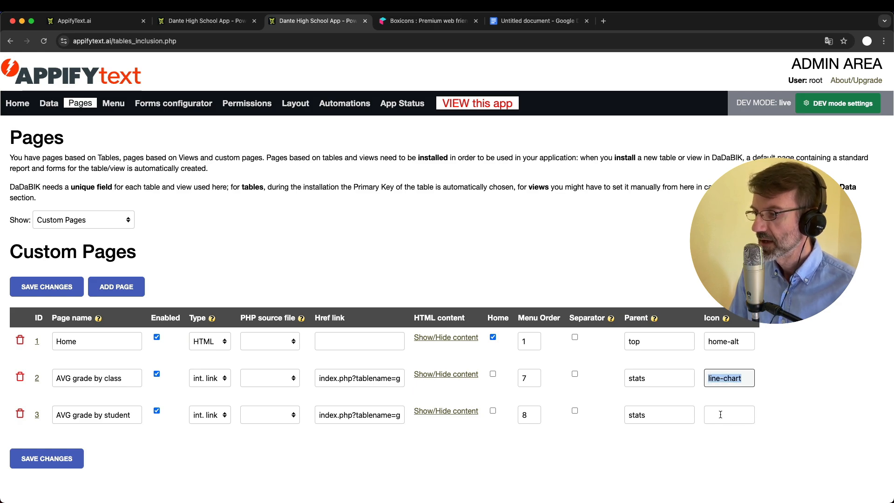
pyautogui.click(721, 414)
pyautogui.press('super+v')
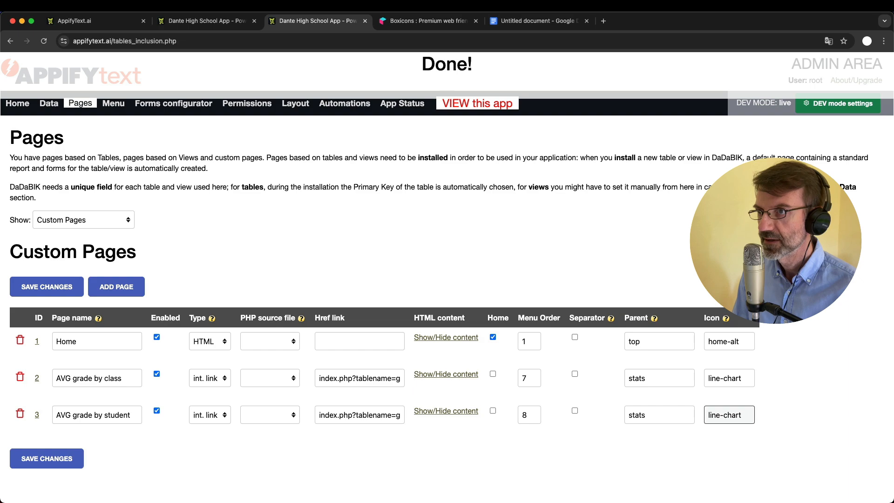
pyautogui.click(227, 22)
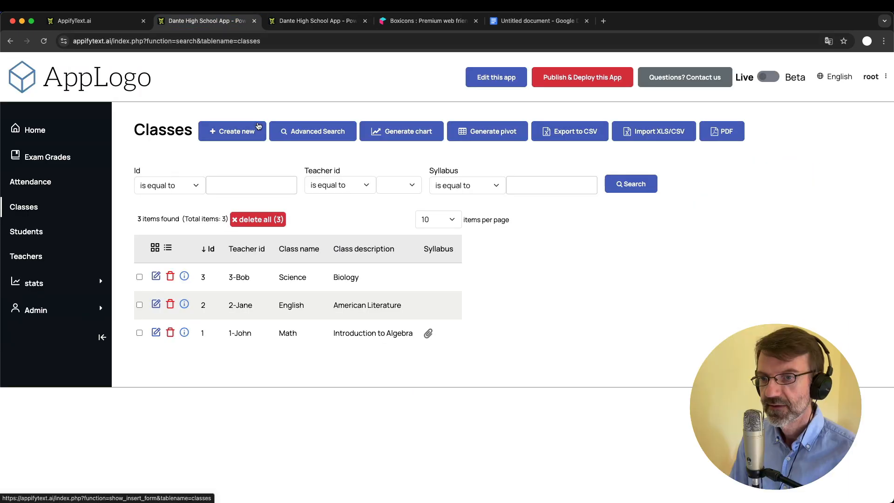
# Open the AVG grade by class bar chart from the stats menu, then go to the Improvements doc
pyautogui.click(32, 283)
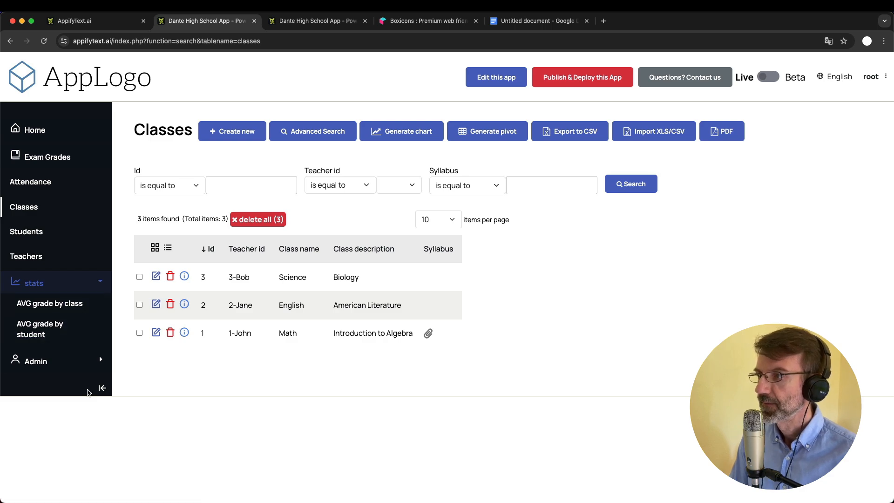
pyautogui.click(48, 281)
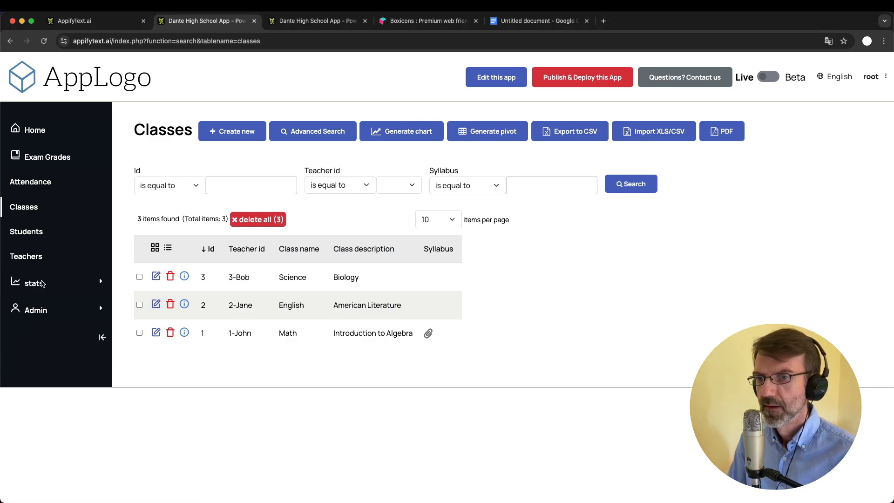
pyautogui.click(41, 282)
pyautogui.click(47, 303)
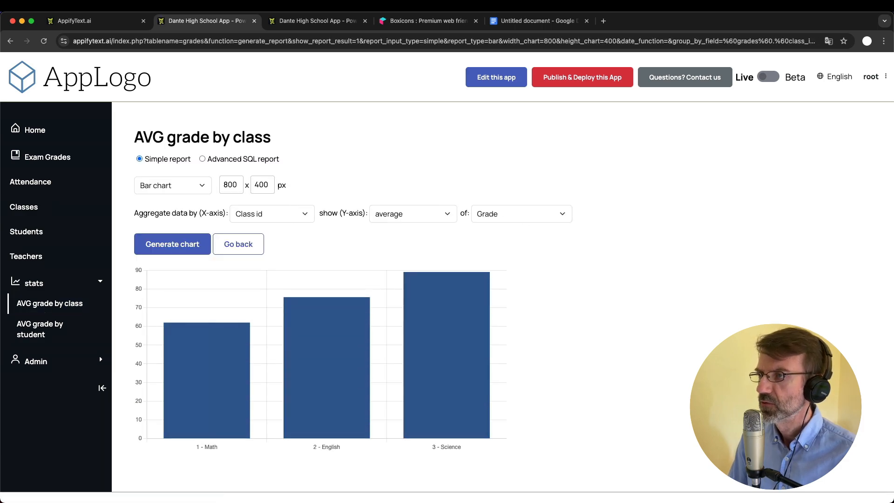
pyautogui.click(537, 20)
pyautogui.click(289, 296)
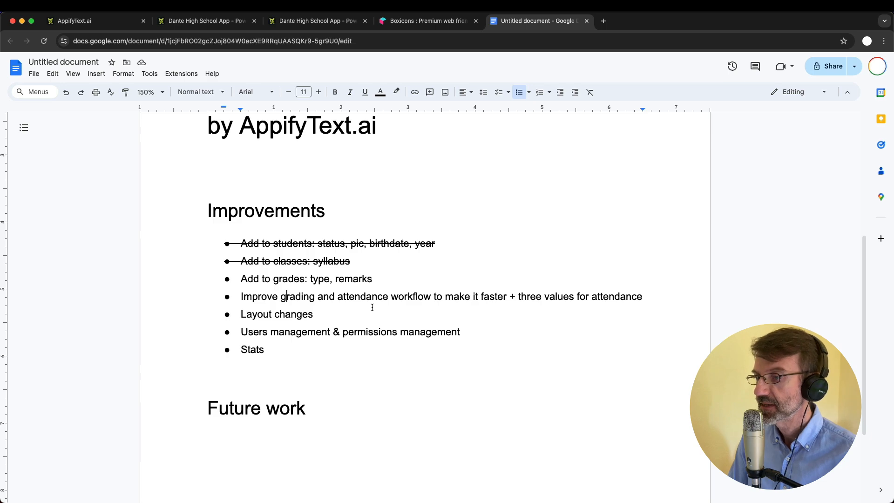
# Leave the Improvements notes and return to the AVG grade by class chart
pyautogui.click(228, 22)
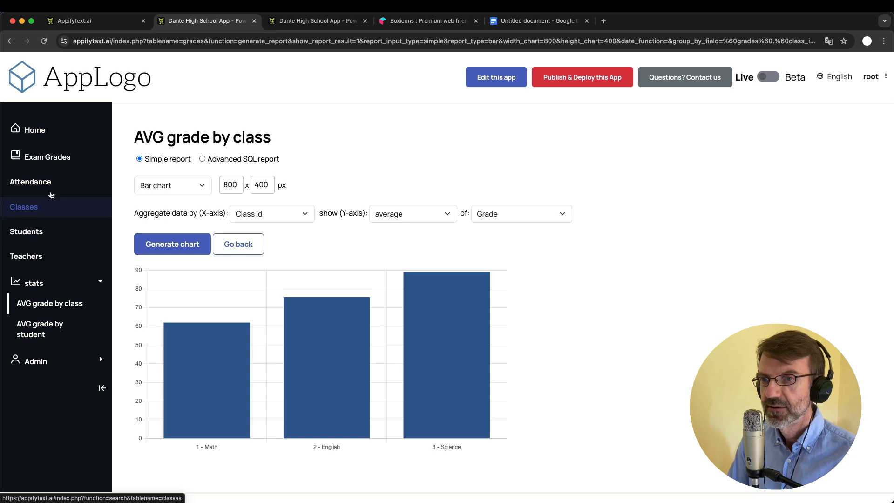
# Start a new Exam Grades entry and inspect the Student id and Class id dropdown choices
pyautogui.click(61, 158)
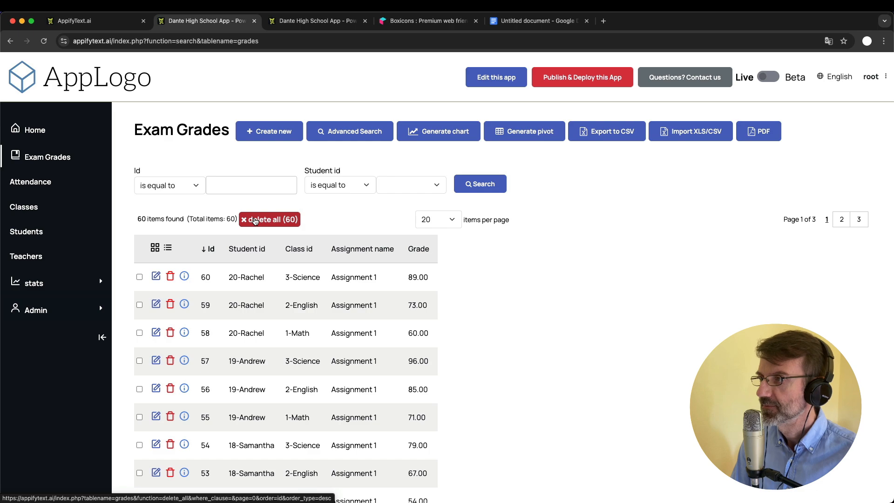
pyautogui.click(259, 135)
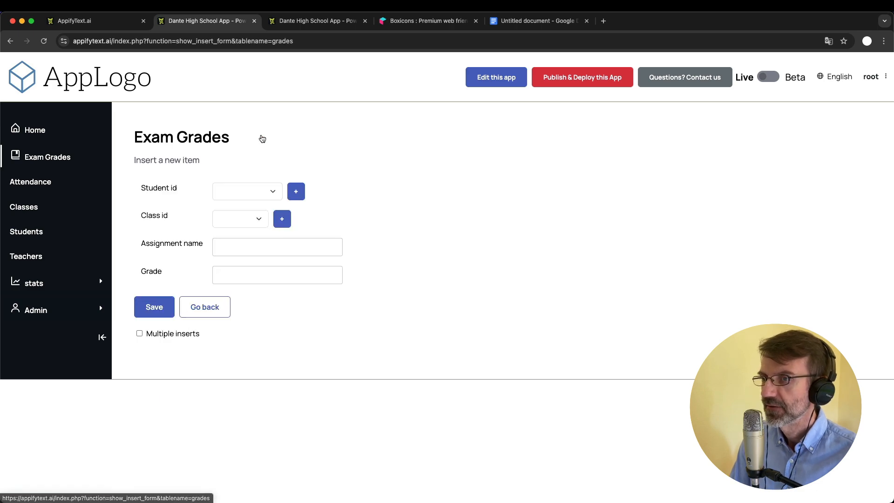
pyautogui.click(231, 192)
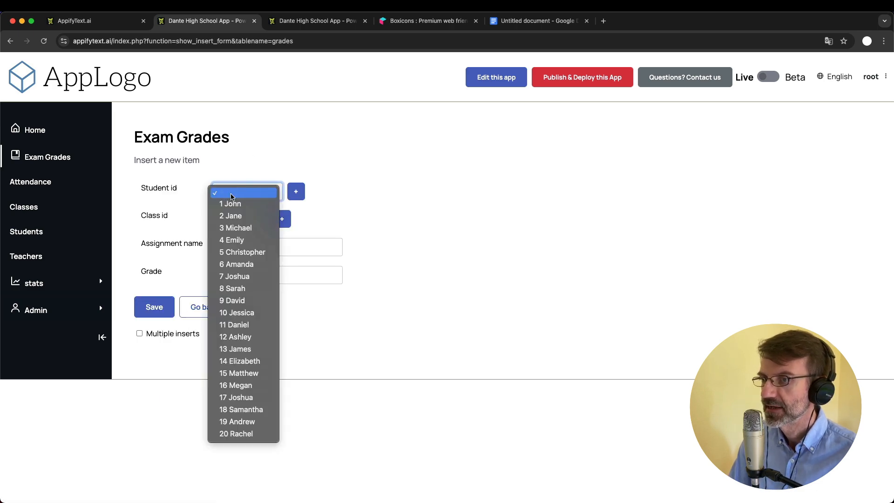
pyautogui.click(306, 172)
pyautogui.click(247, 219)
pyautogui.click(370, 219)
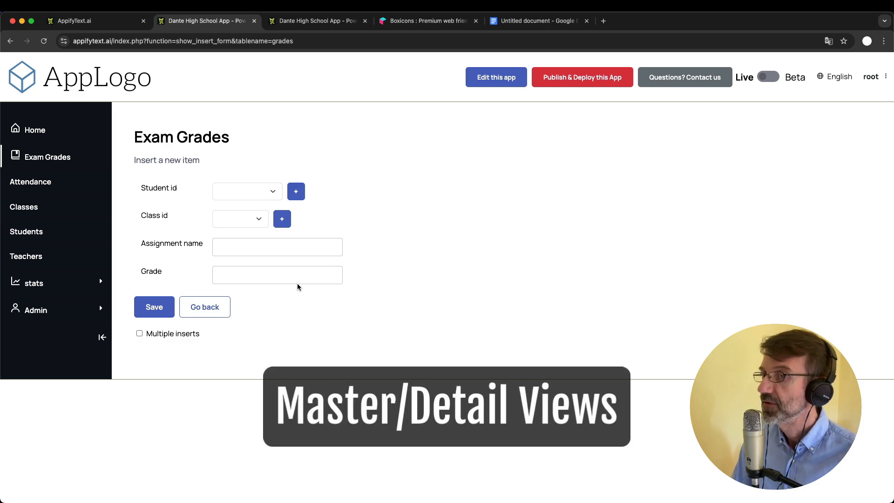
# Open the Science class (id 3) edit form, then go to the admin forms configurator
pyautogui.click(25, 208)
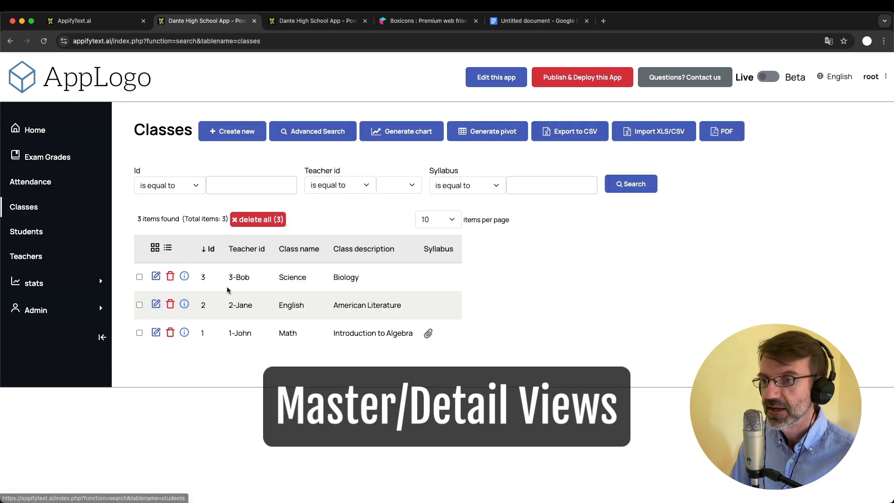
pyautogui.click(155, 277)
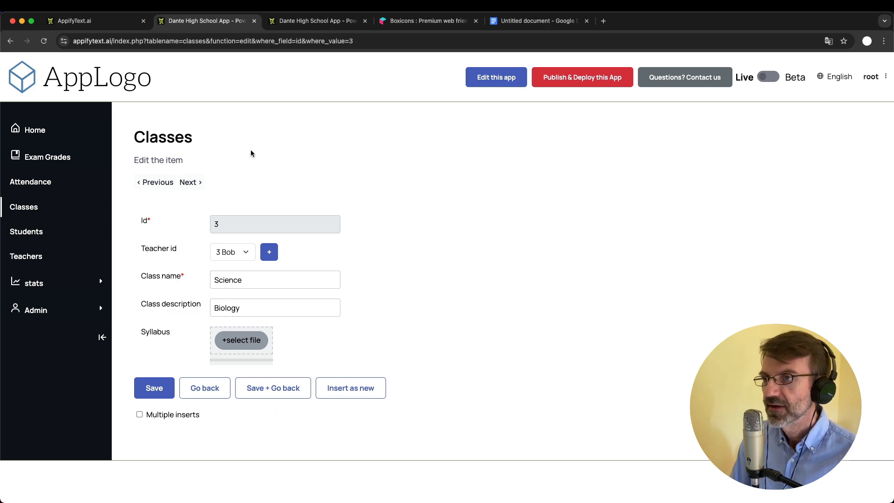
pyautogui.click(298, 22)
pyautogui.click(177, 103)
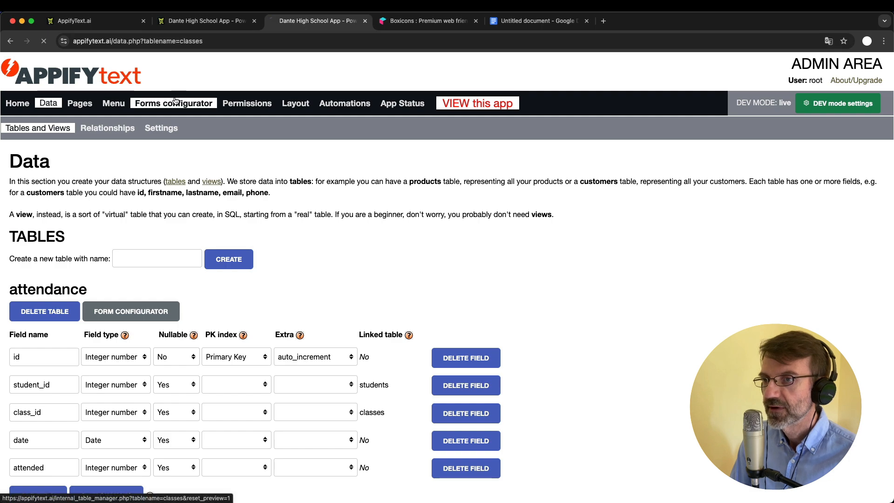
# Choose grades as the Items table name in the classes form's Master/details view
pyautogui.click(205, 21)
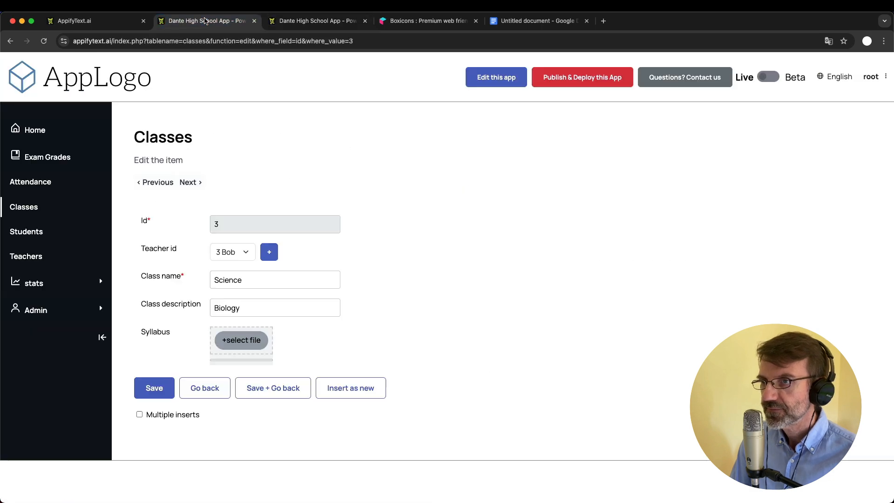
pyautogui.click(298, 22)
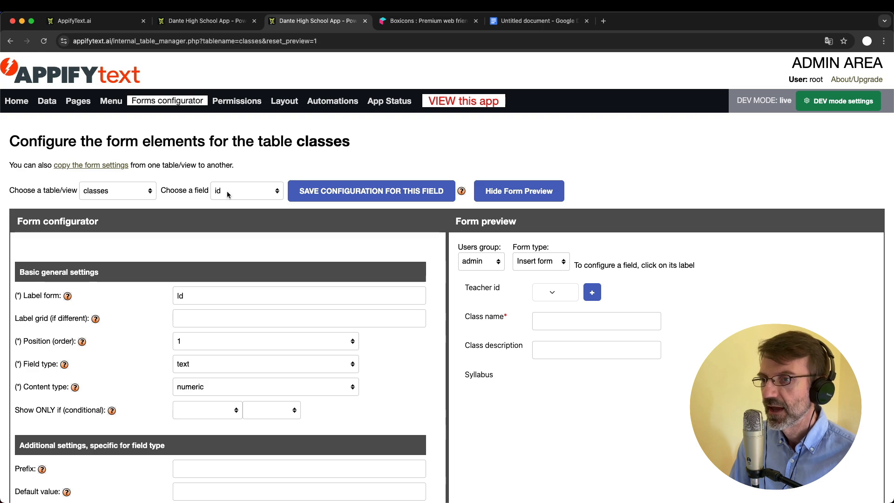
pyautogui.scroll(-15, 246, 206)
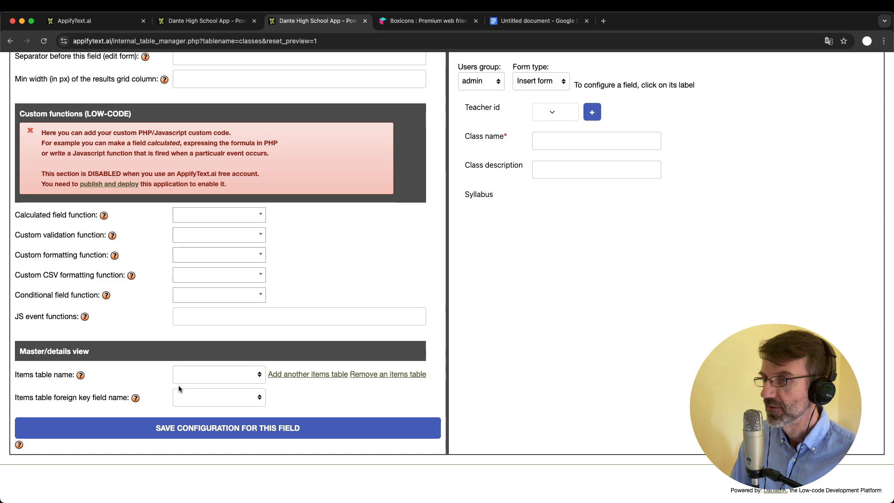
pyautogui.click(208, 381)
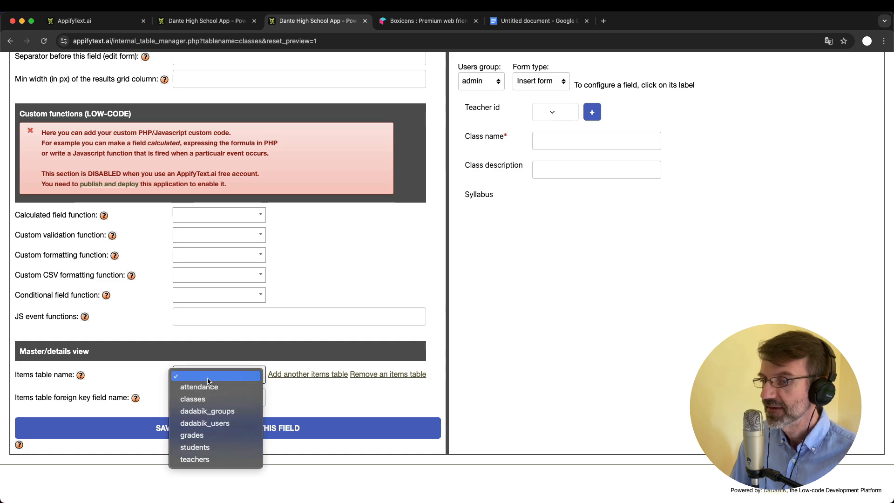
pyautogui.click(212, 436)
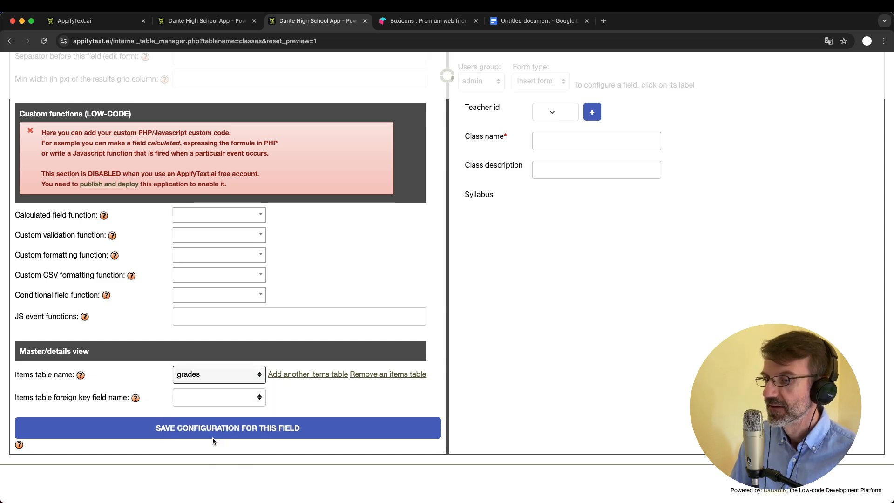
pyautogui.click(195, 23)
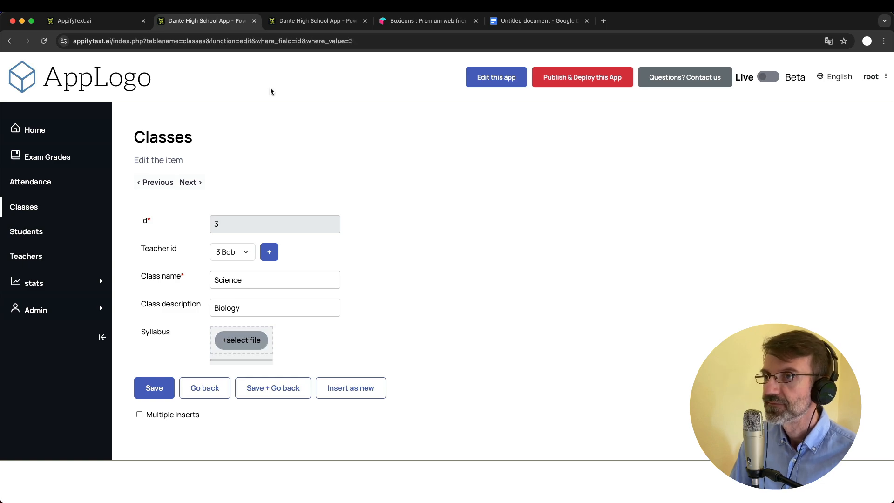
# Set class_id as the grades items foreign key and save the master/details configuration
pyautogui.click(313, 21)
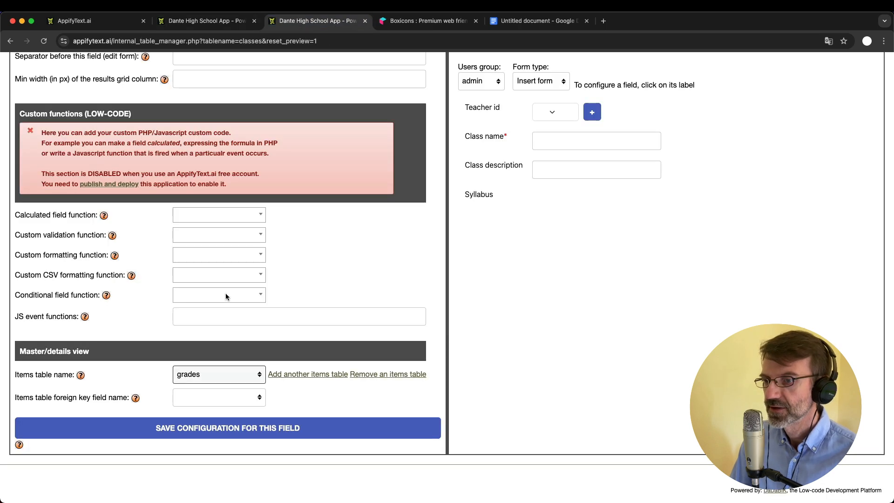
pyautogui.click(222, 403)
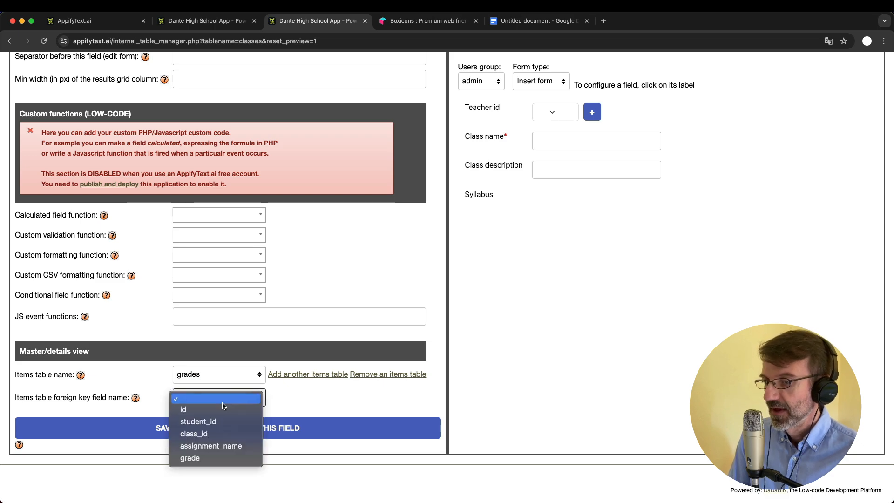
pyautogui.click(221, 435)
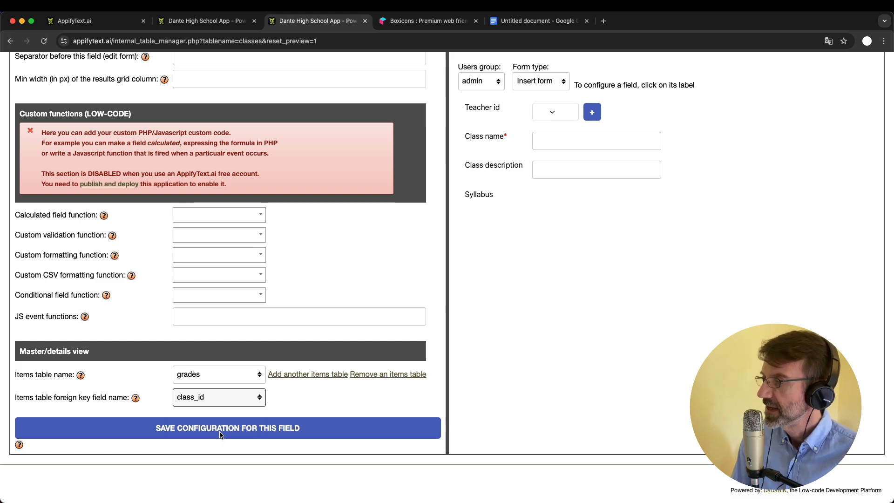
pyautogui.click(221, 435)
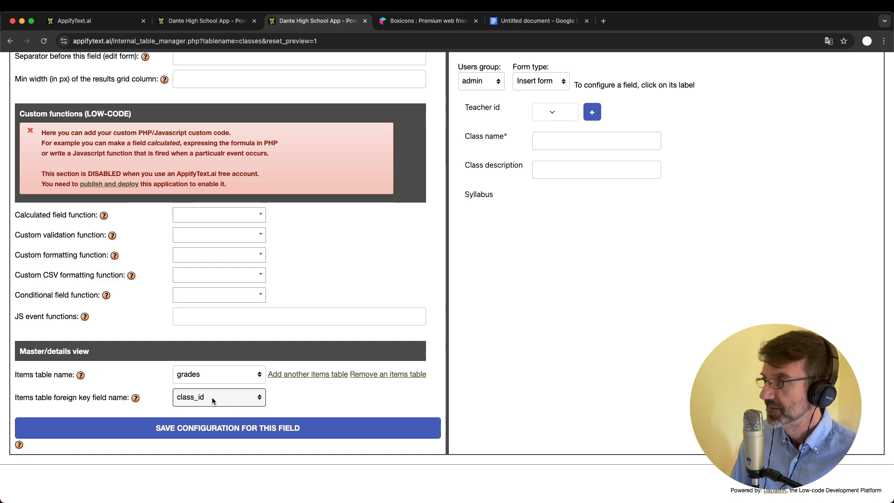
pyautogui.click(213, 401)
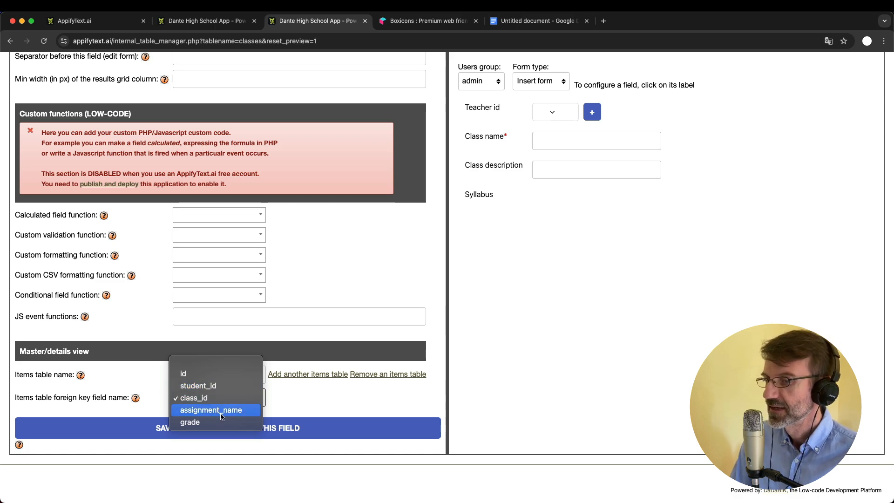
pyautogui.click(301, 404)
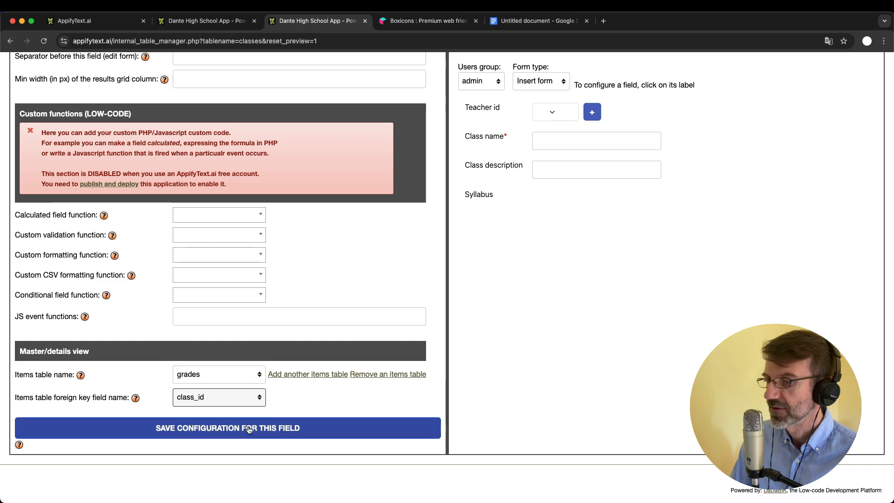
pyautogui.click(249, 429)
pyautogui.click(201, 24)
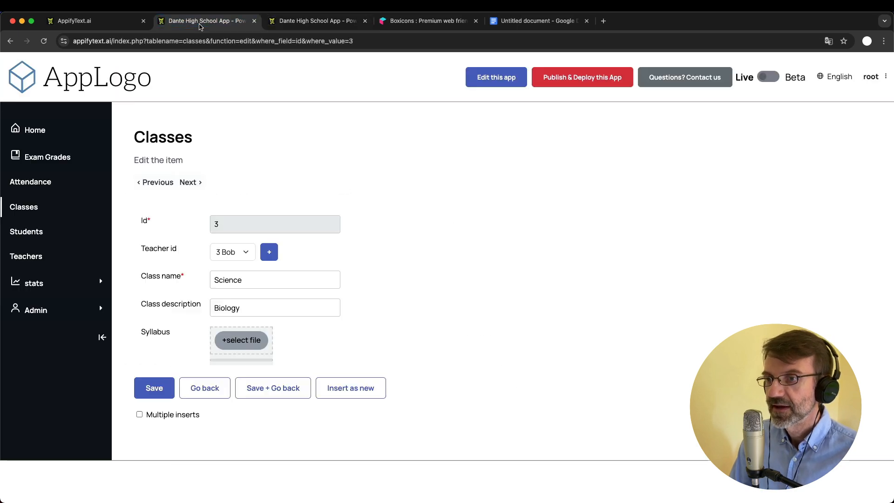
pyautogui.scroll(-5, 367, 359)
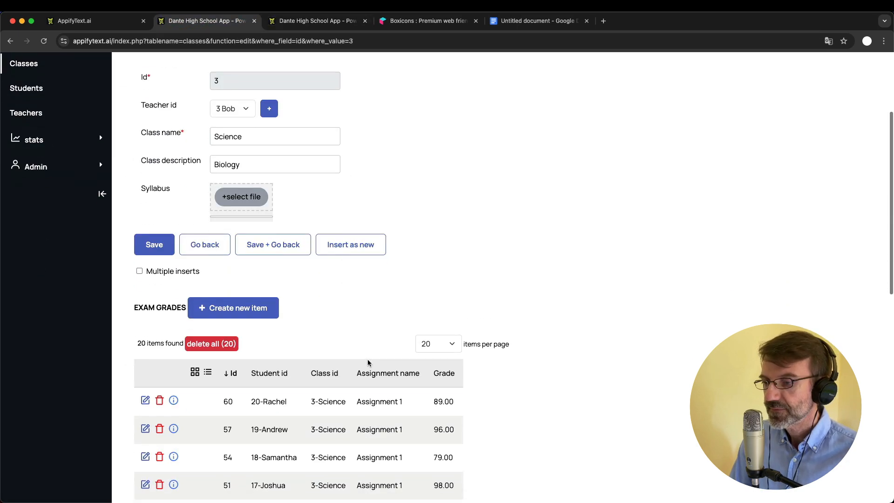
pyautogui.scroll(-7, 368, 362)
pyautogui.scroll(12, 367, 361)
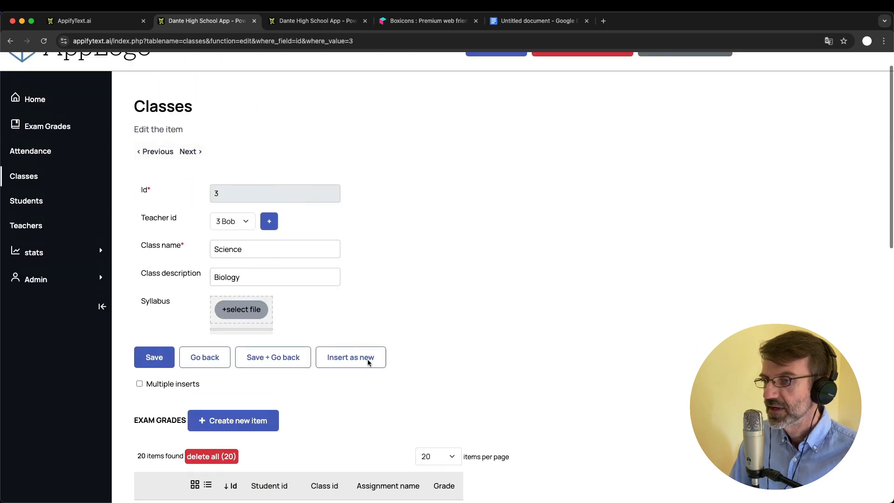
pyautogui.scroll(-6, 367, 363)
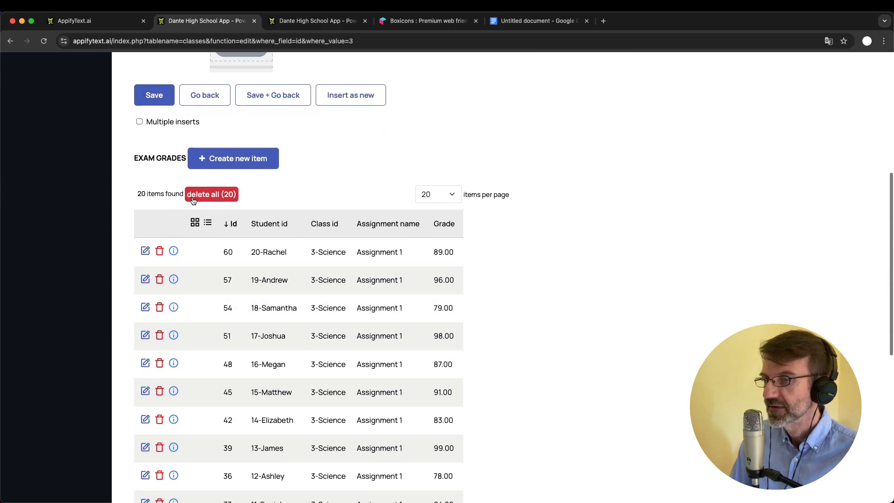
pyautogui.scroll(-6, 290, 273)
pyautogui.scroll(9, 289, 274)
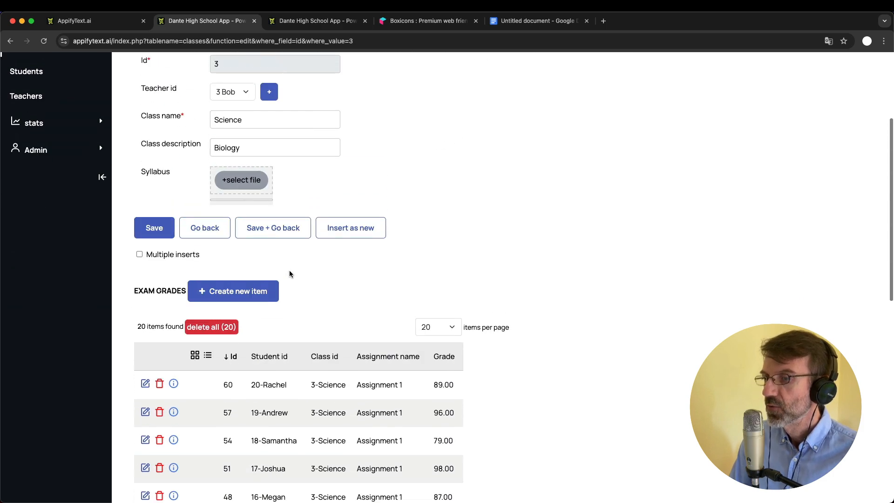
pyautogui.scroll(3, 359, 370)
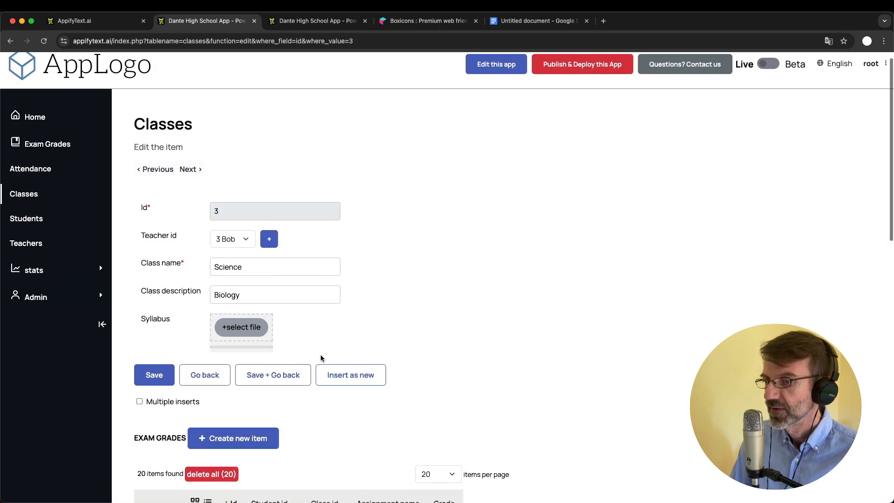
pyautogui.scroll(-4, 321, 354)
pyautogui.scroll(-10, 350, 428)
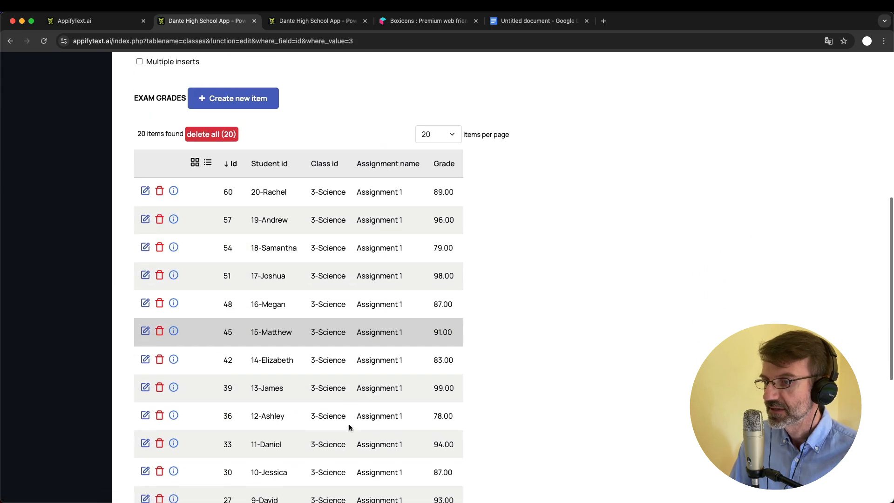
pyautogui.scroll(3, 350, 427)
pyautogui.scroll(8, 350, 427)
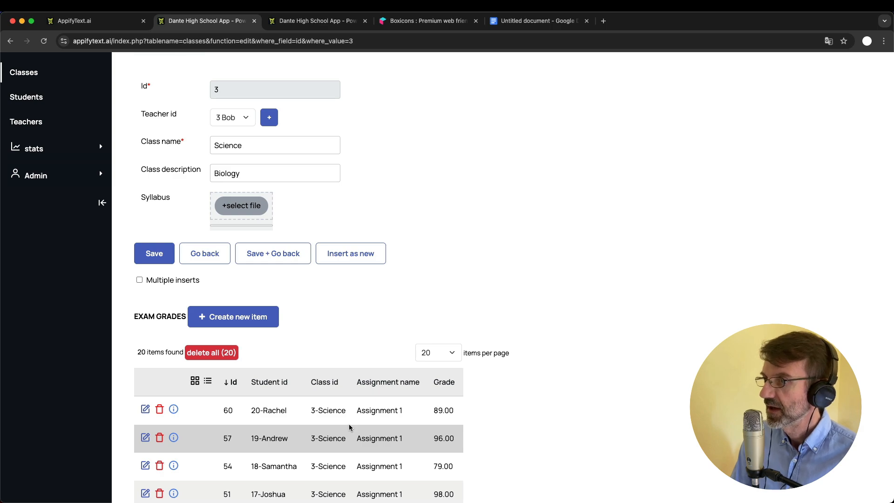
pyautogui.scroll(3, 350, 427)
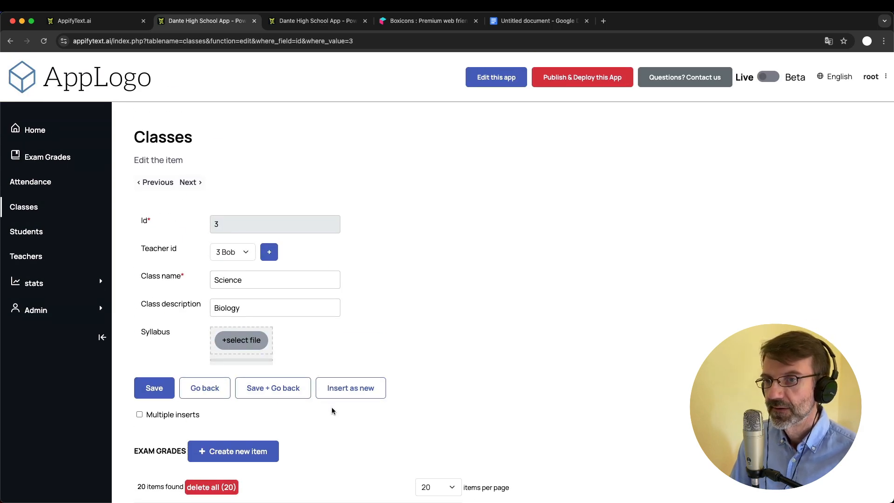
# Create a Data Science class with teacher 1 and open its edit page
pyautogui.click(23, 206)
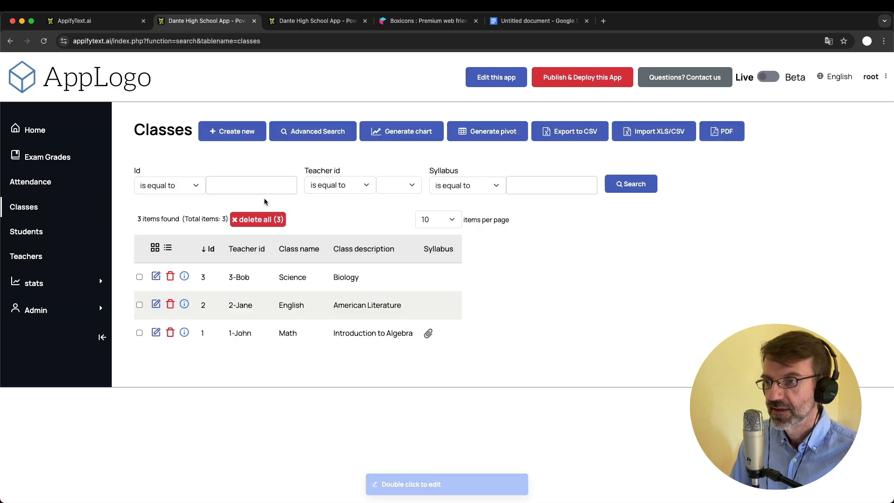
pyautogui.click(229, 140)
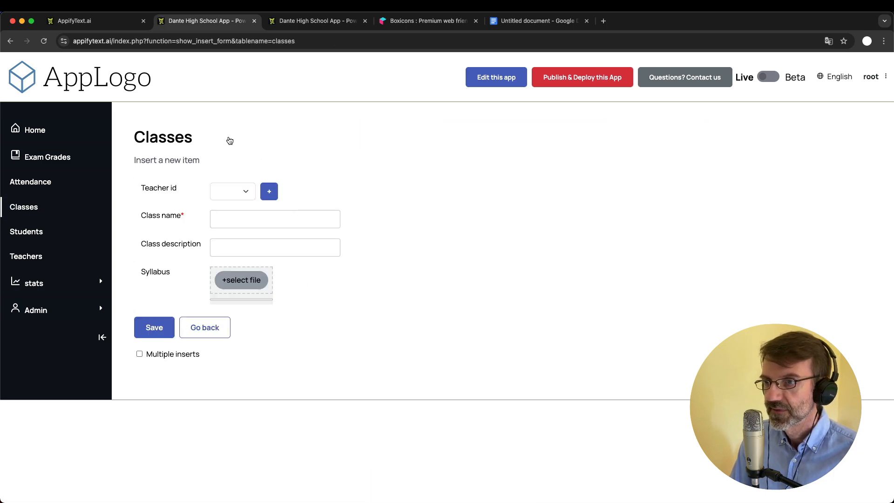
pyautogui.click(240, 195)
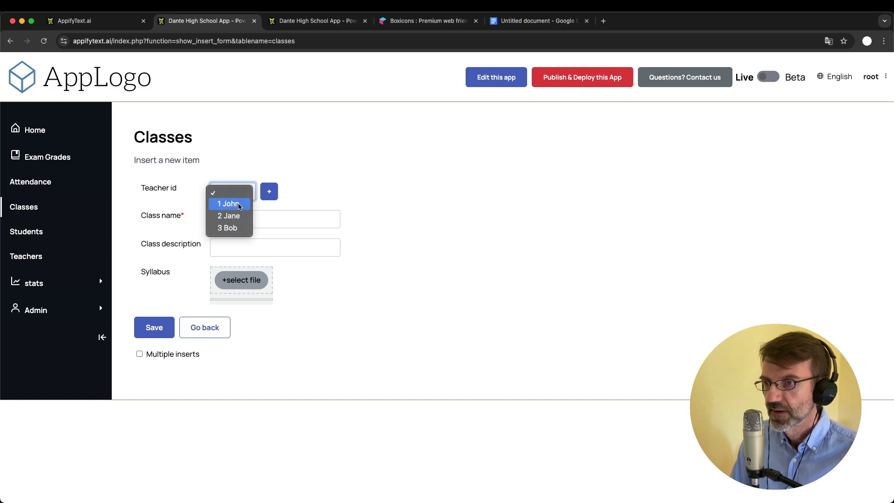
pyautogui.click(239, 204)
pyautogui.click(245, 219)
pyautogui.write('Data Science')
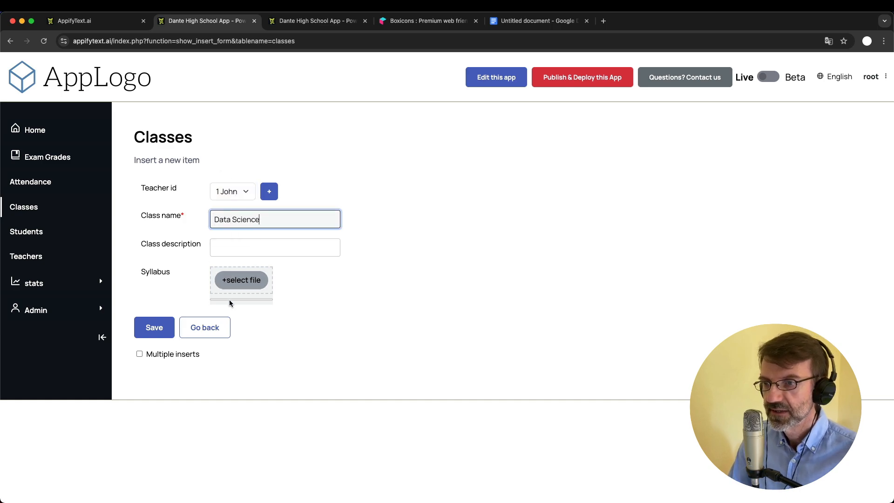
pyautogui.click(157, 328)
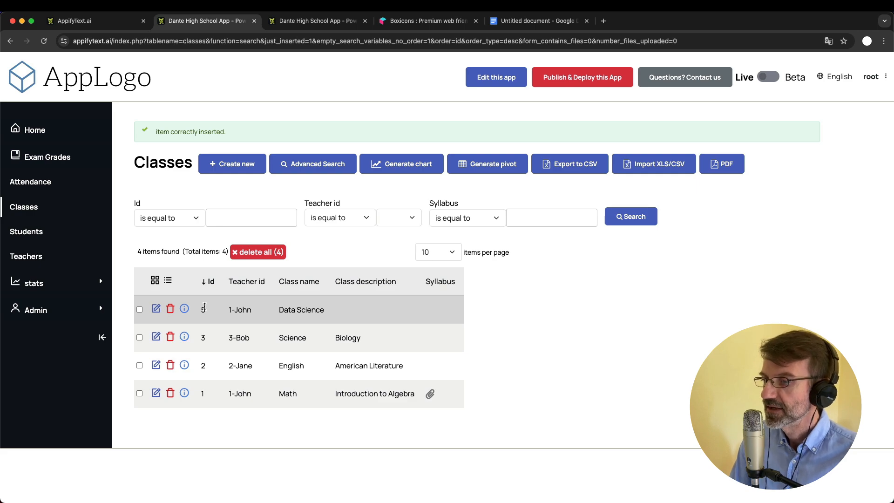
pyautogui.click(156, 309)
pyautogui.scroll(-2, 244, 365)
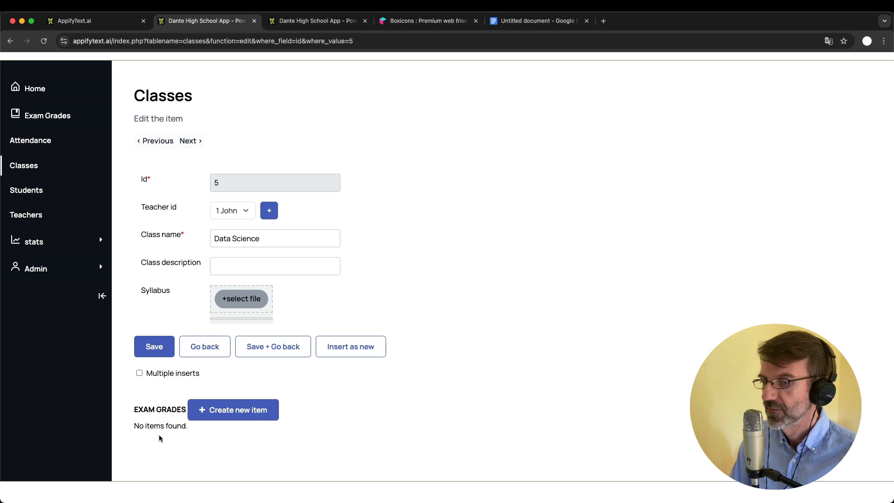
# Add an exam grade of 90 for student 1 to the Data Science class
pyautogui.click(252, 413)
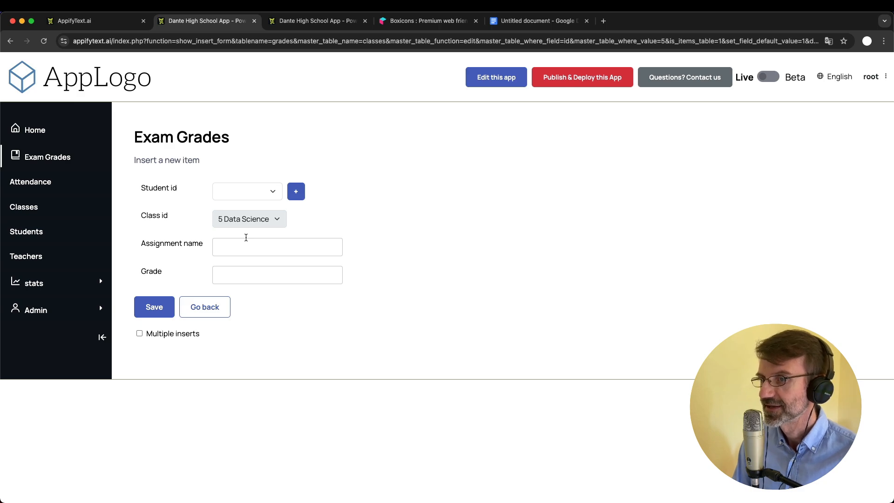
pyautogui.click(230, 190)
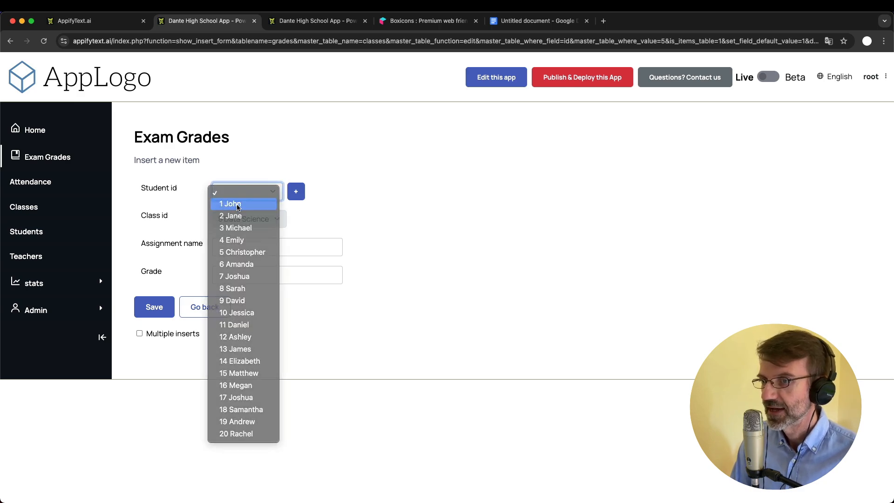
pyautogui.click(237, 206)
pyautogui.click(250, 278)
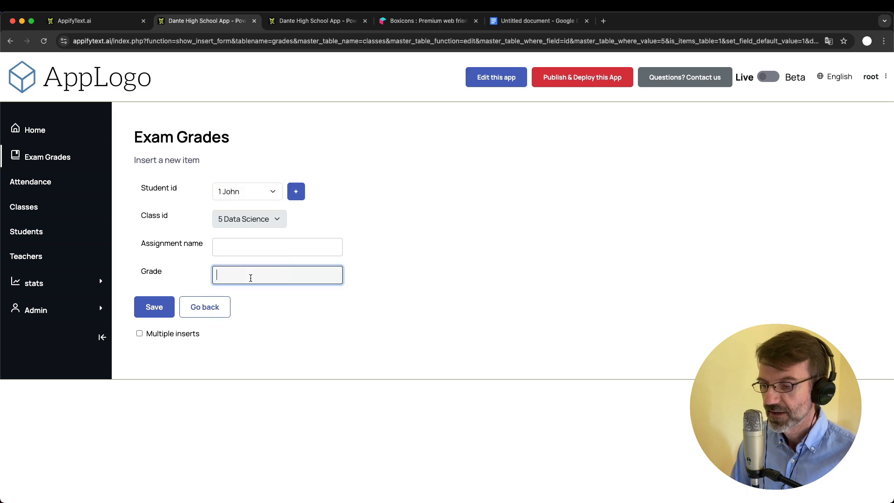
pyautogui.write('90')
pyautogui.click(164, 312)
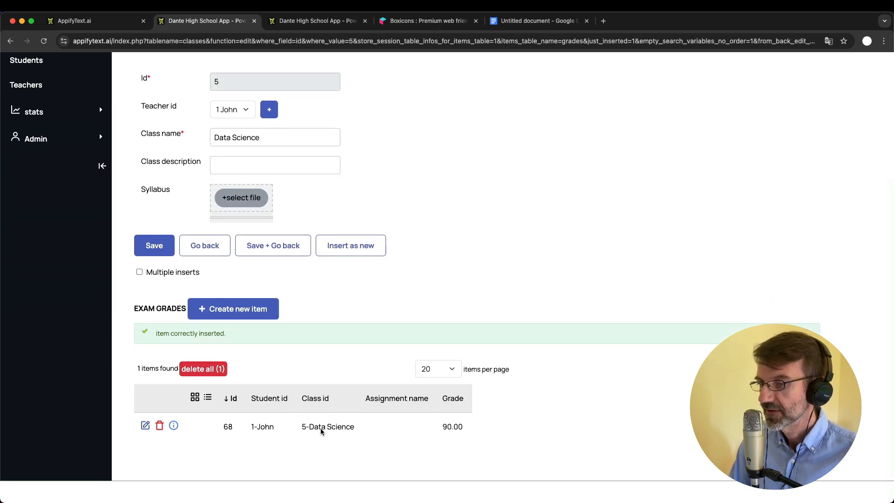
# Add a second exam grade of 95 for student 2
pyautogui.click(250, 311)
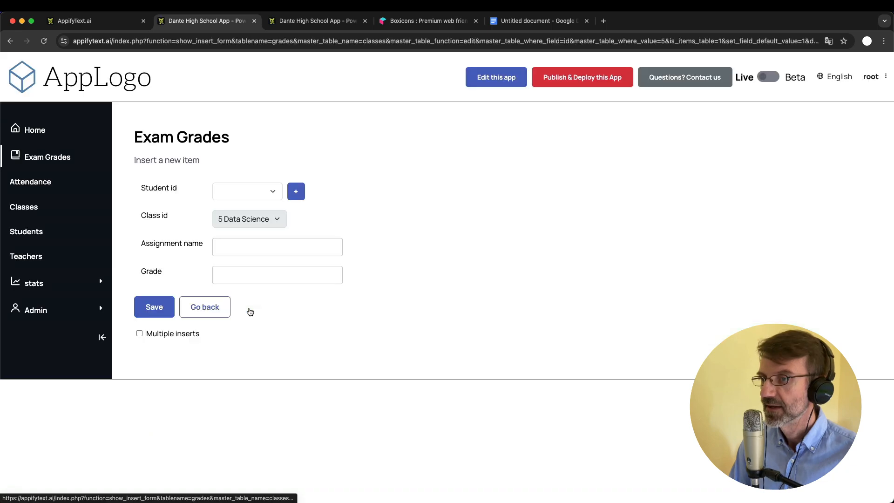
pyautogui.click(242, 191)
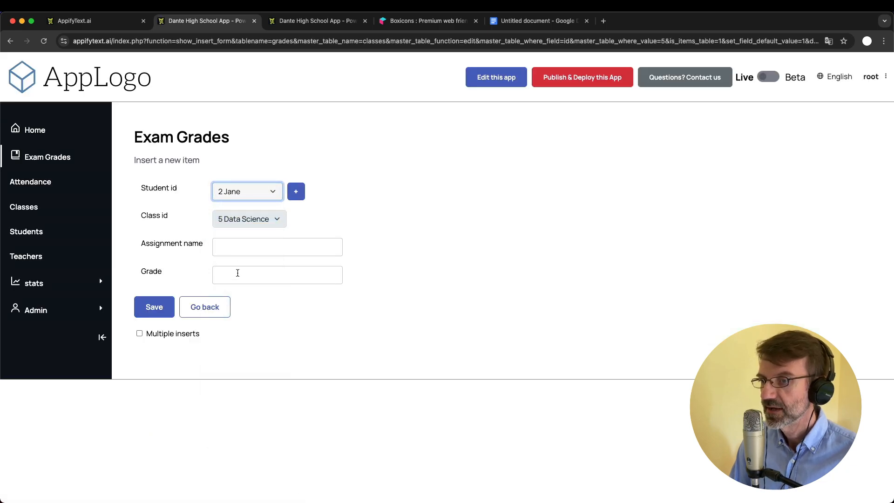
pyautogui.click(236, 273)
pyautogui.write('95')
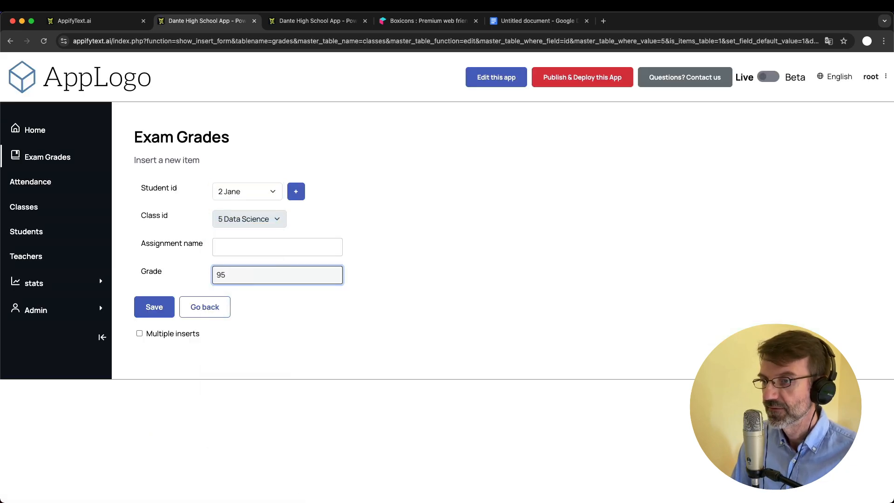
pyautogui.press('Return')
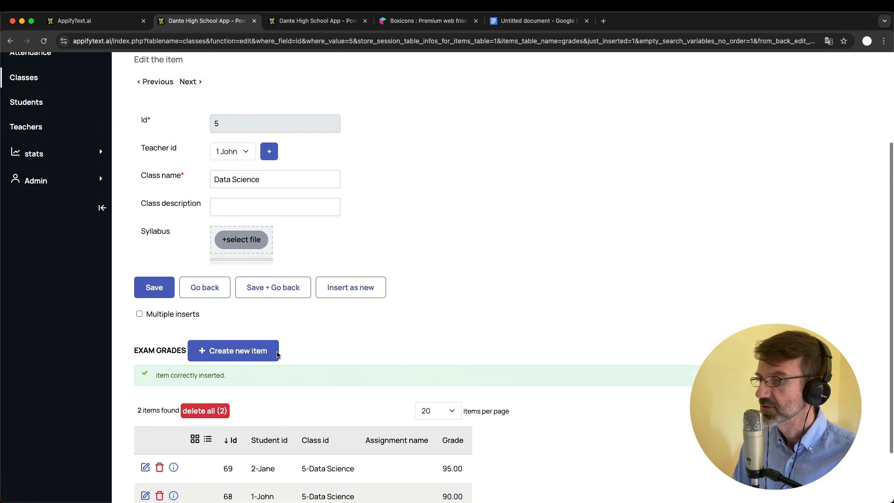
pyautogui.scroll(1, 276, 355)
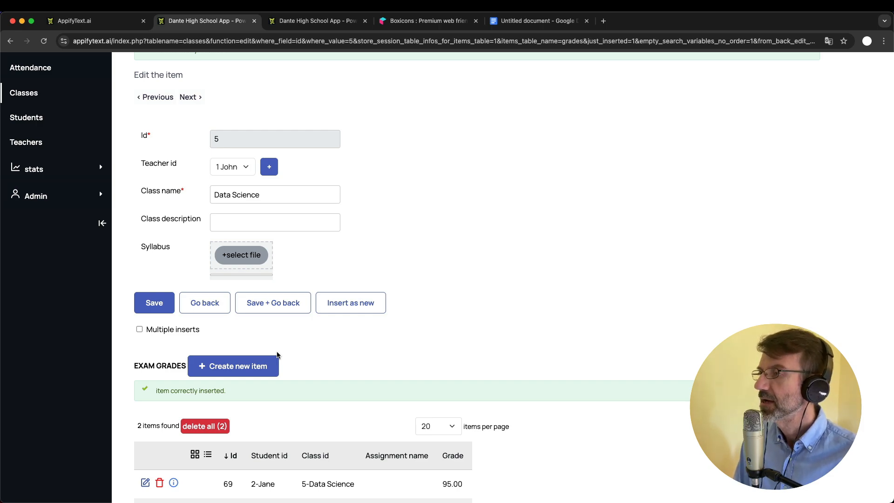
pyautogui.scroll(5, 276, 356)
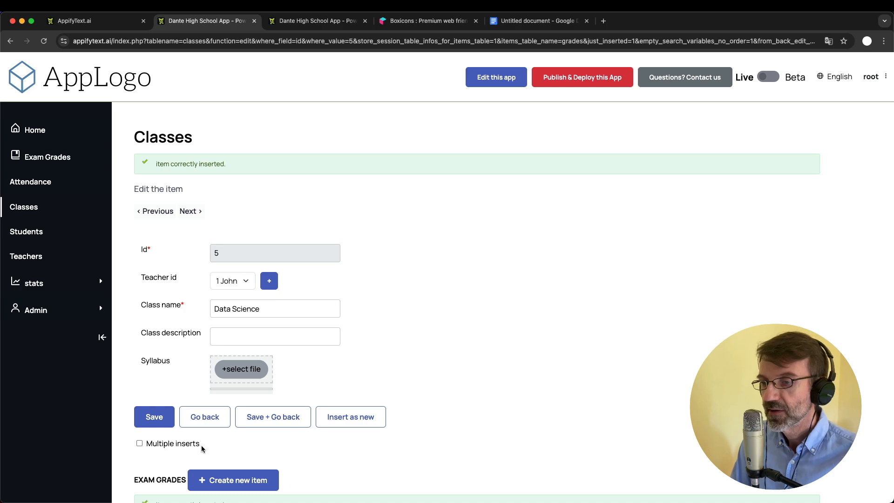
pyautogui.scroll(-3, 324, 352)
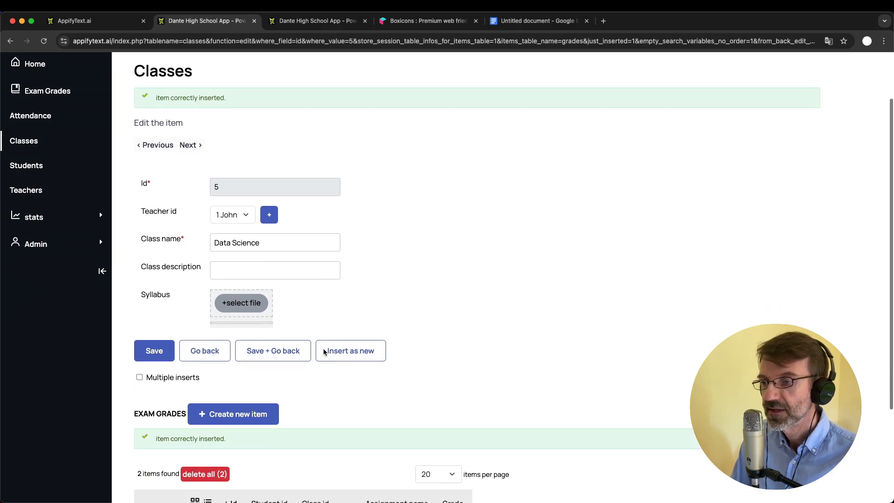
pyautogui.scroll(3, 325, 352)
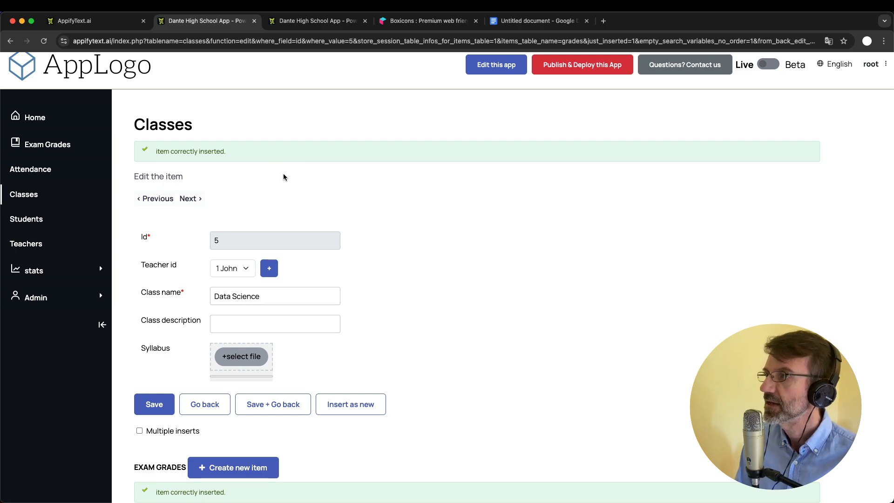
pyautogui.scroll(-4, 283, 177)
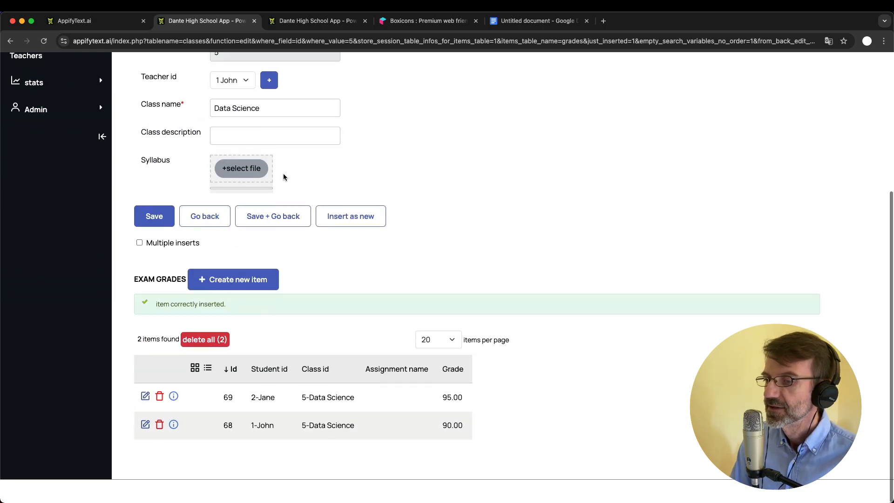
pyautogui.scroll(5, 283, 179)
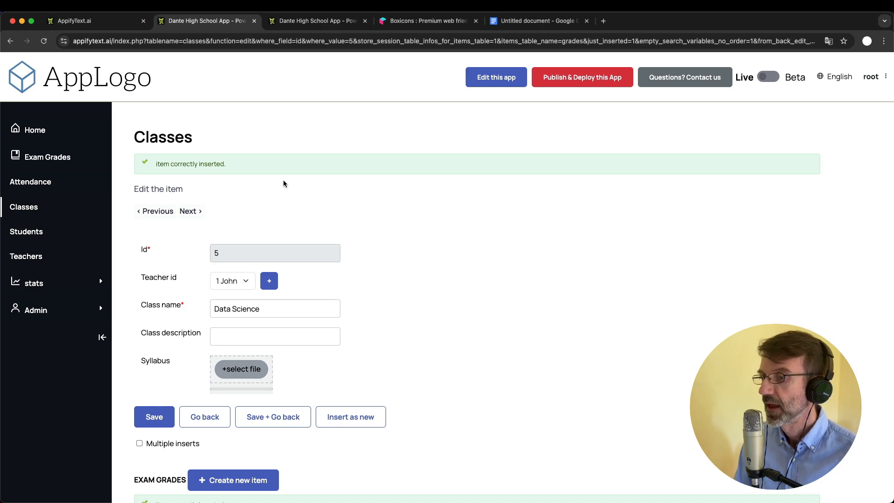
pyautogui.scroll(-5, 283, 183)
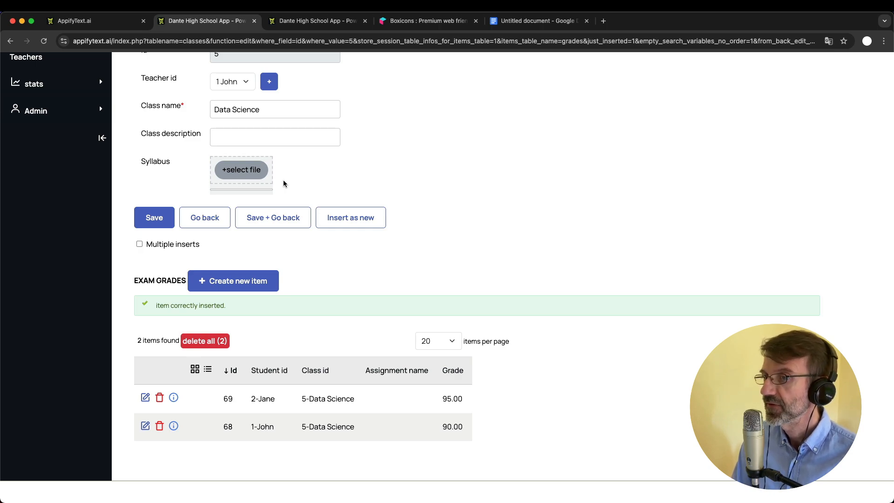
# Go to Exam Grades and use Advanced Search to filter by Class id 3 Science
pyautogui.click(210, 221)
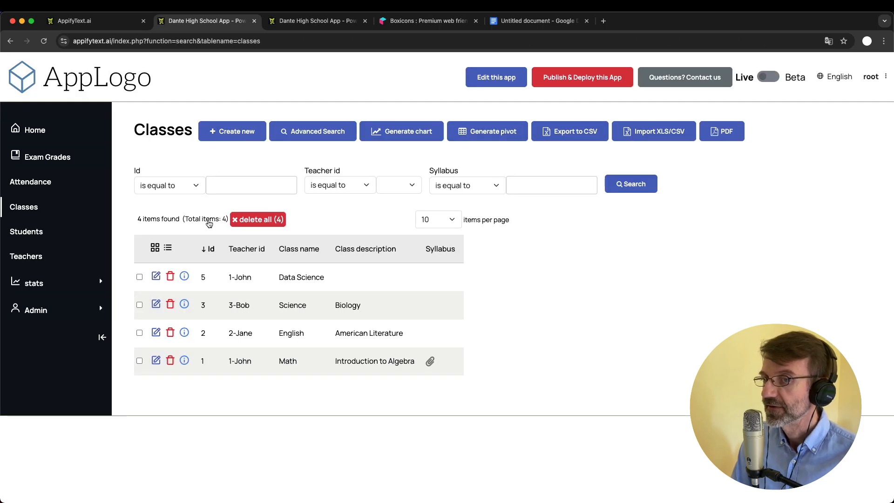
pyautogui.click(45, 156)
pyautogui.scroll(-1, 363, 415)
pyautogui.scroll(1, 363, 415)
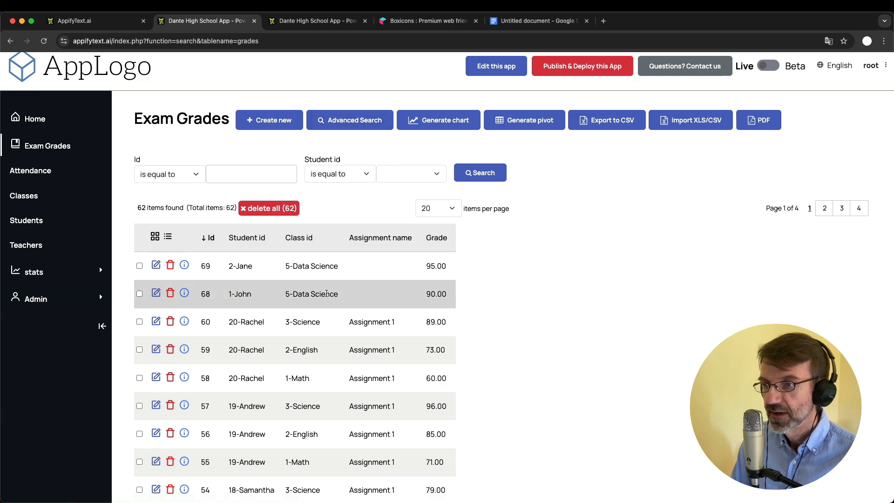
pyautogui.click(345, 120)
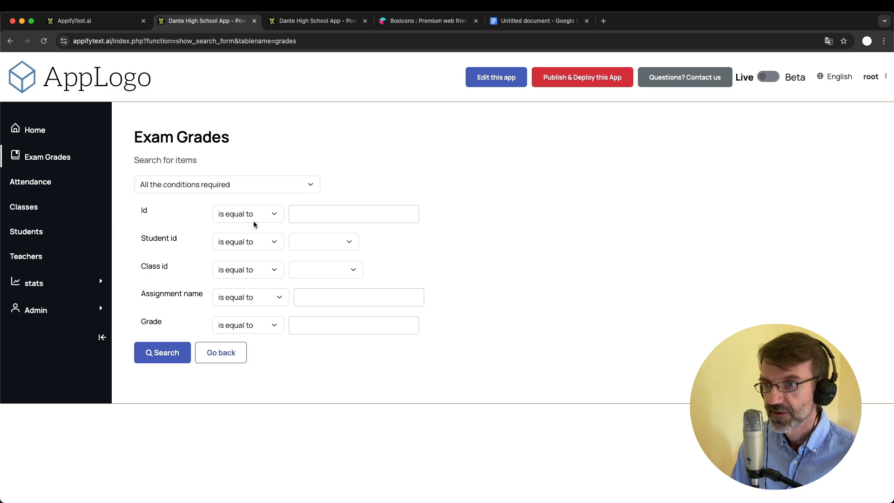
pyautogui.click(321, 269)
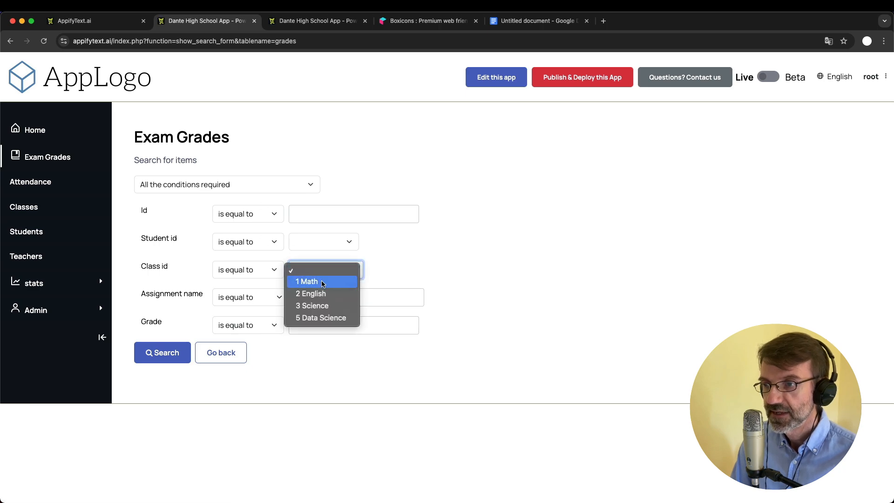
pyautogui.click(323, 306)
pyautogui.click(171, 353)
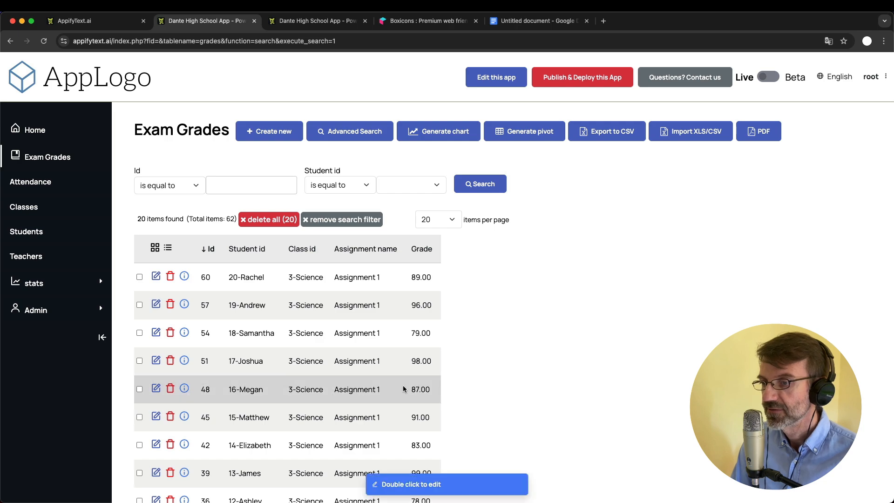
# Change record 60's grade from 89.00 to 90.00 and record 57's from 96.00 to 99.00
pyautogui.doubleClick(421, 277)
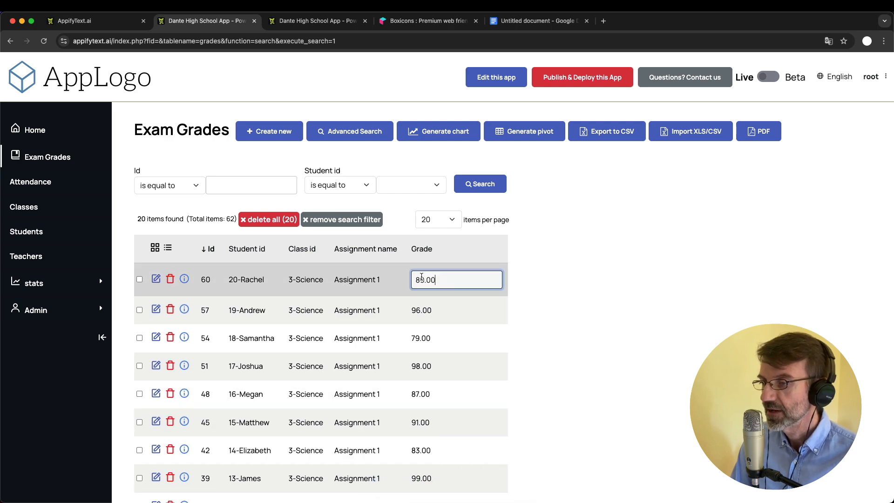
pyautogui.press('Left')
pyautogui.press('Left')
pyautogui.press('Left')
pyautogui.press('BackSpace')
pyautogui.press('BackSpace')
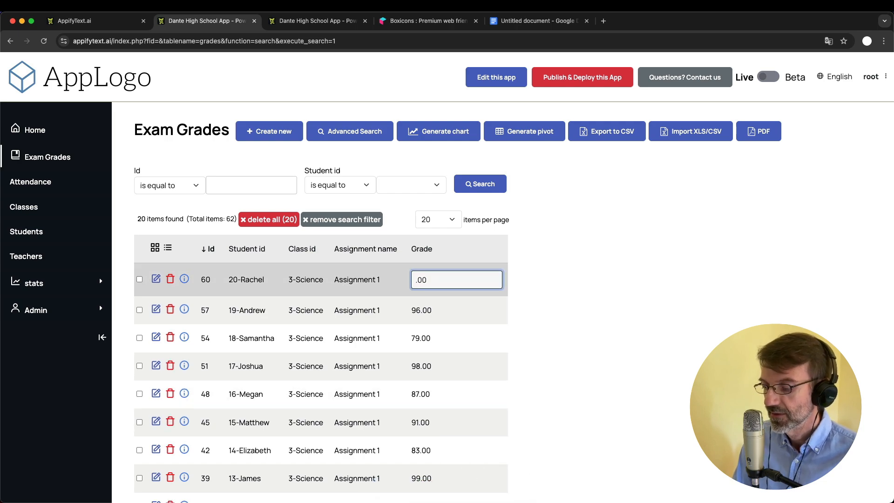
pyautogui.write('90')
pyautogui.press('Return')
pyautogui.doubleClick(428, 305)
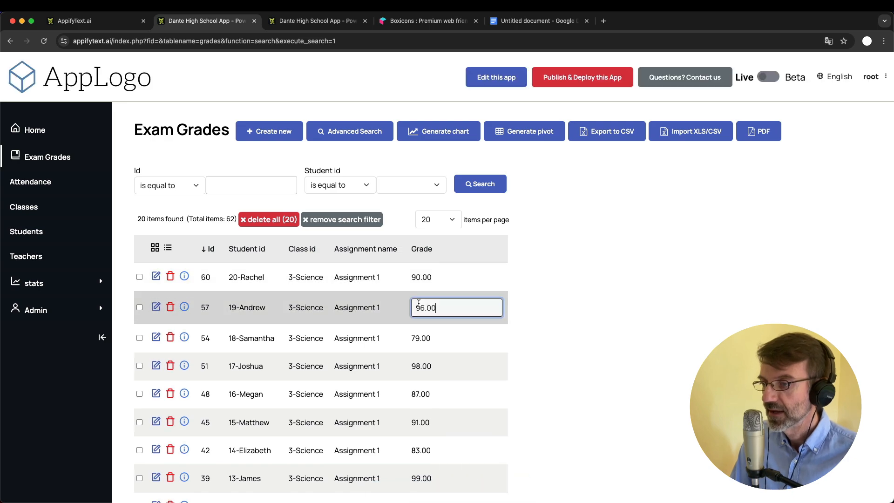
pyautogui.press('BackSpace')
pyautogui.write('9')
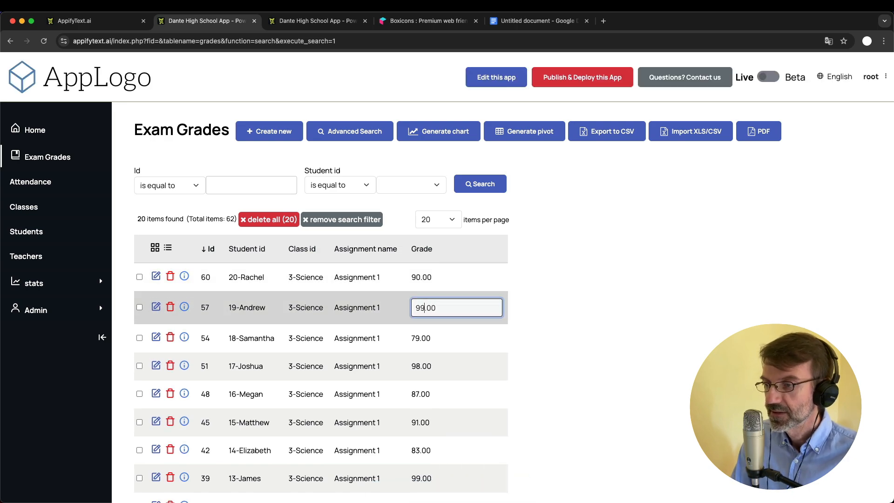
pyautogui.press('Return')
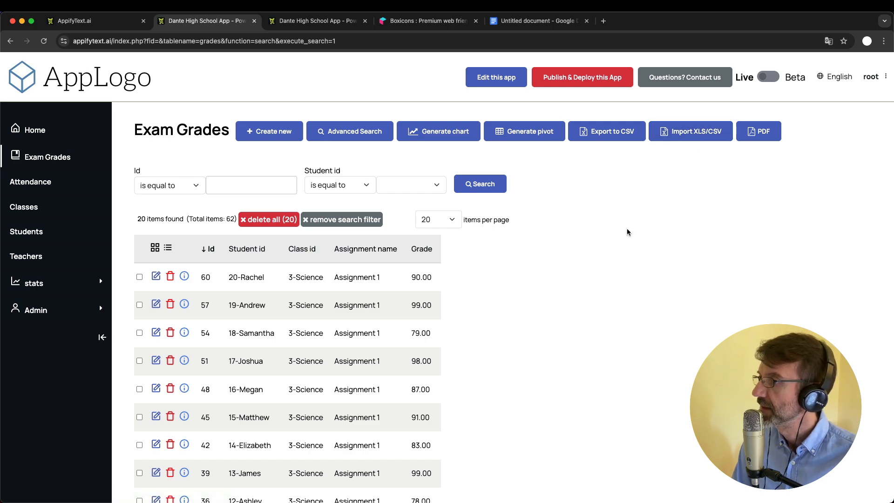
# Open the Exam Grades Import XLS/CSV page, shown as disabled on a free account
pyautogui.click(688, 137)
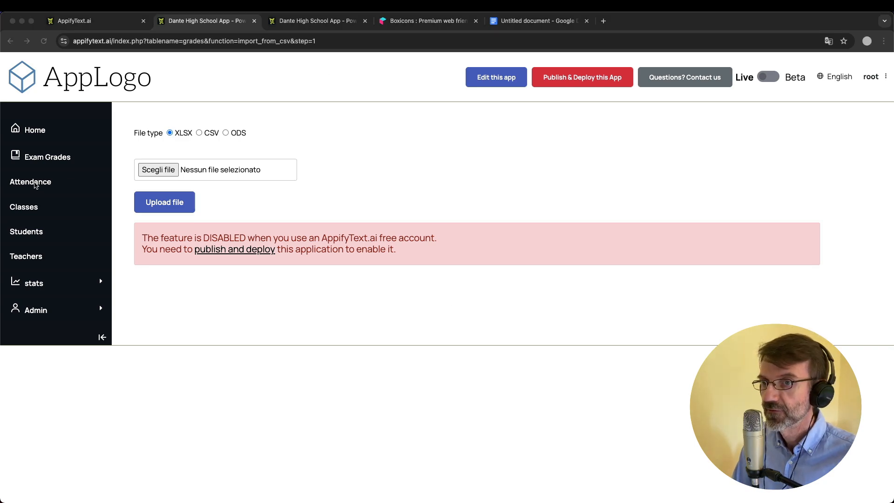
pyautogui.click(386, 166)
# Add attendance as a second items table on the classes form, keyed by class_id, and save
pyautogui.click(316, 20)
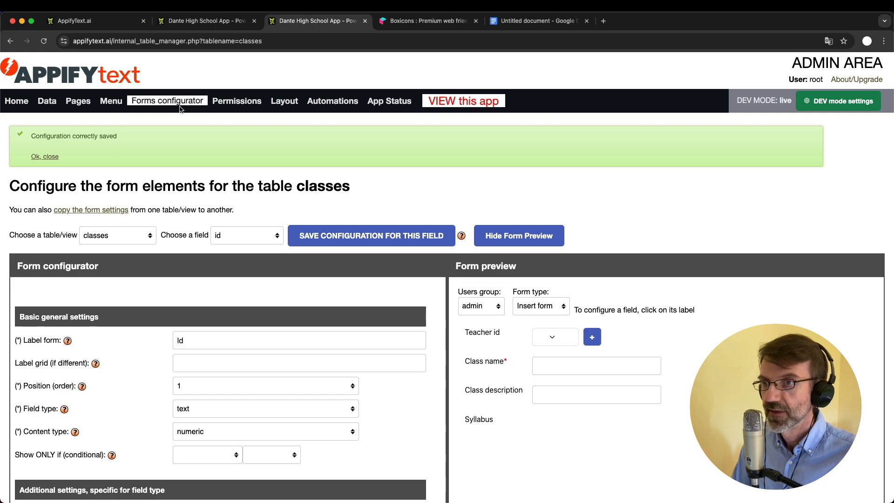
pyautogui.scroll(-1, 216, 240)
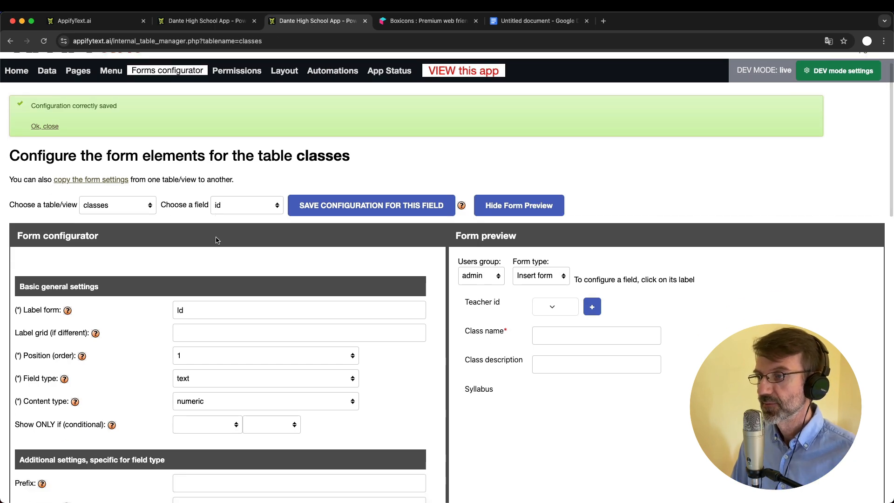
pyautogui.scroll(-10, 216, 237)
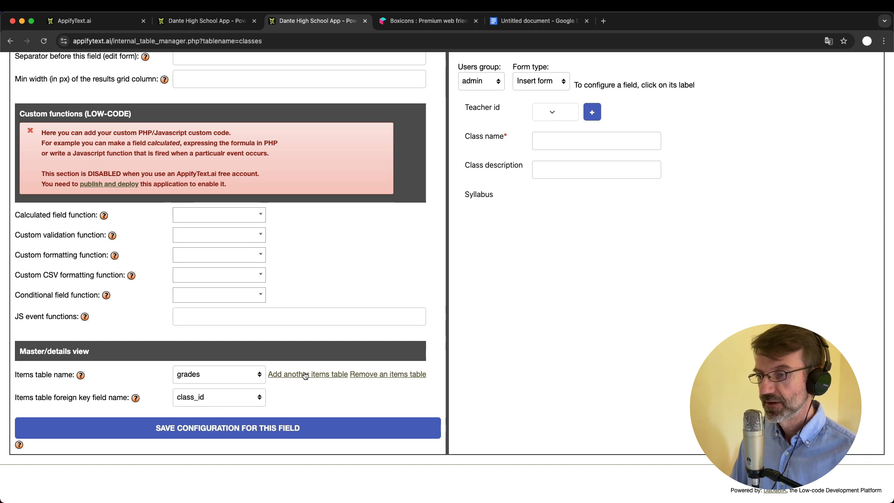
pyautogui.click(305, 374)
pyautogui.click(216, 392)
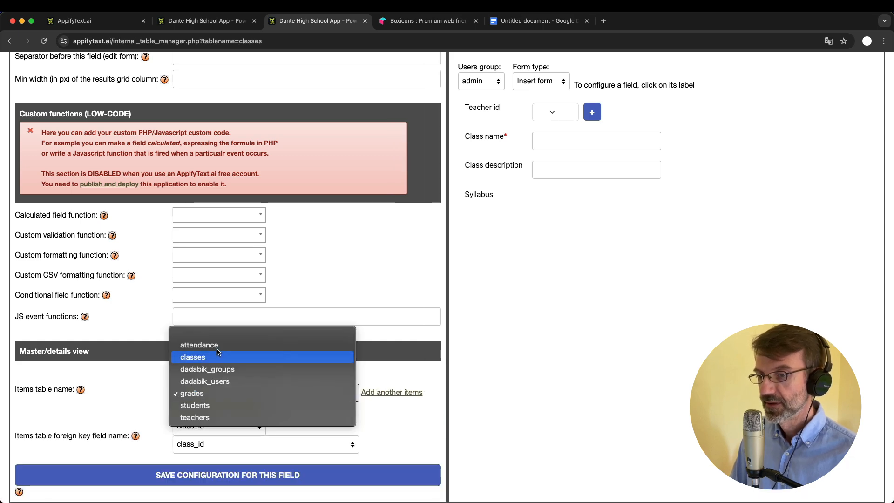
pyautogui.click(217, 344)
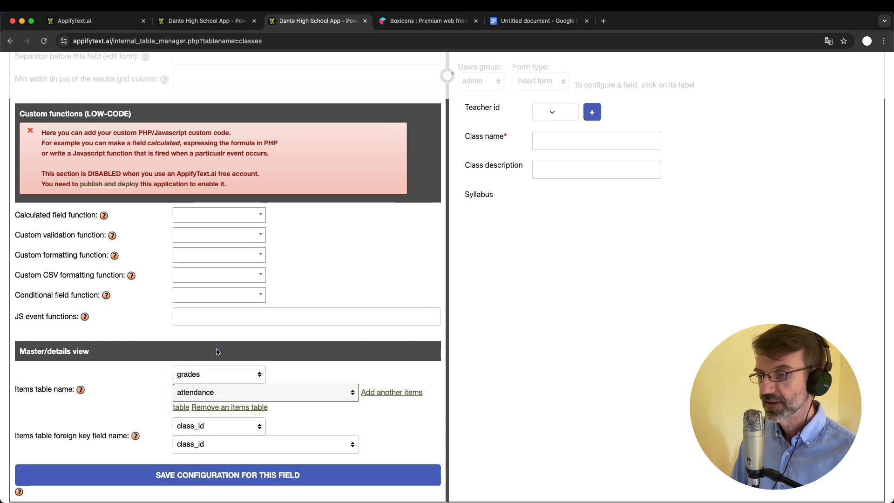
pyautogui.click(255, 445)
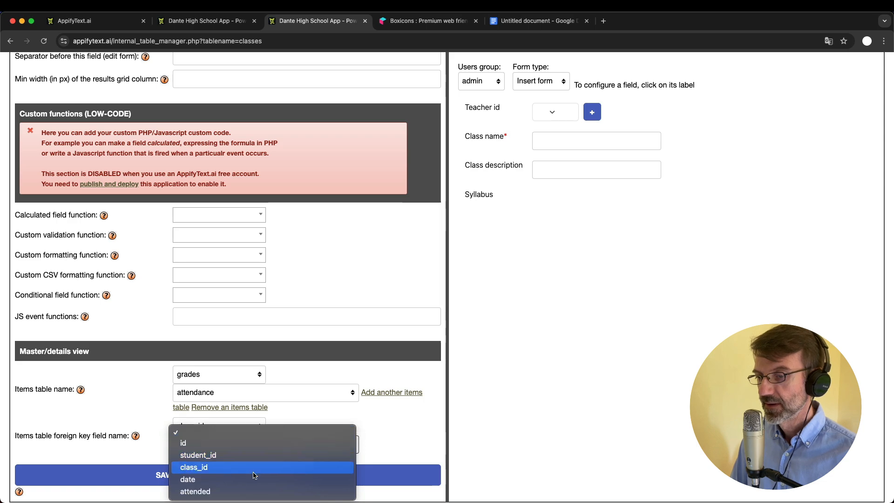
pyautogui.click(190, 473)
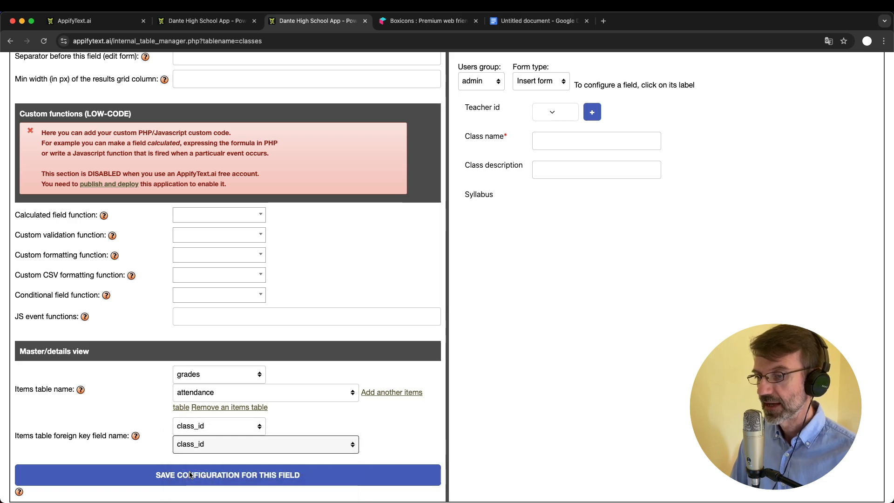
pyautogui.click(237, 442)
pyautogui.click(235, 442)
pyautogui.click(281, 474)
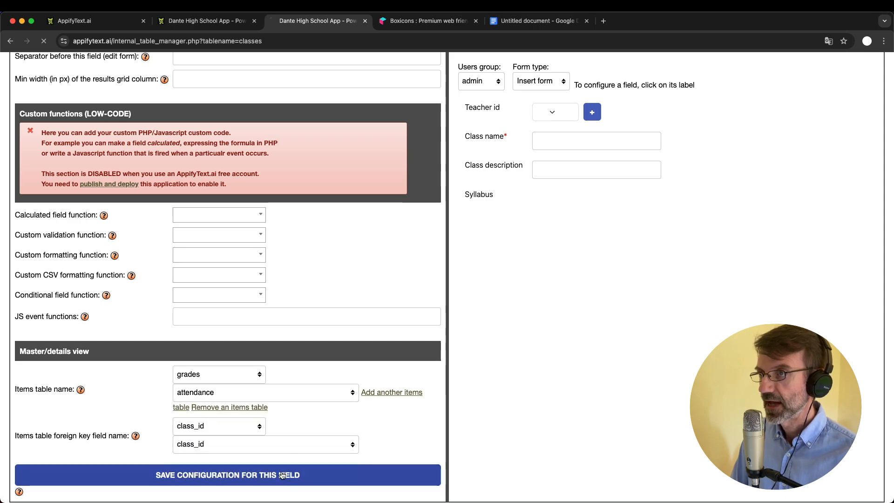
pyautogui.click(201, 21)
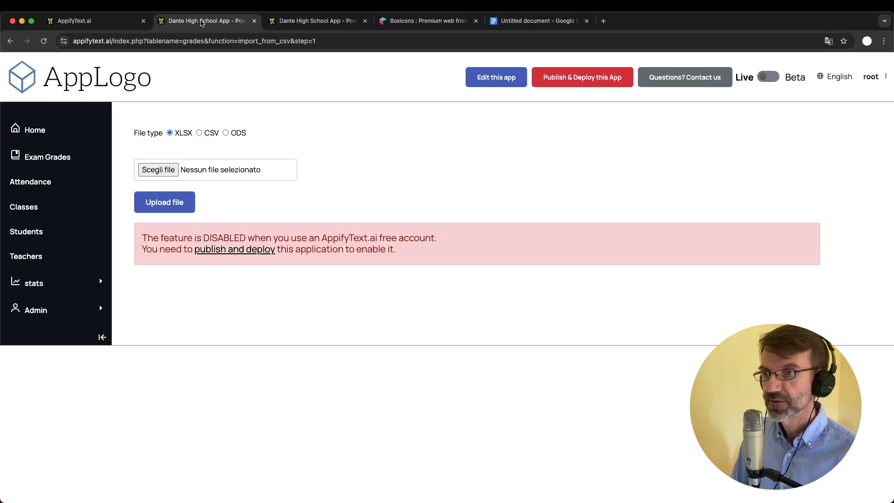
# Open the Data Science class to see the new Attendance section, then return to Classes
pyautogui.click(34, 207)
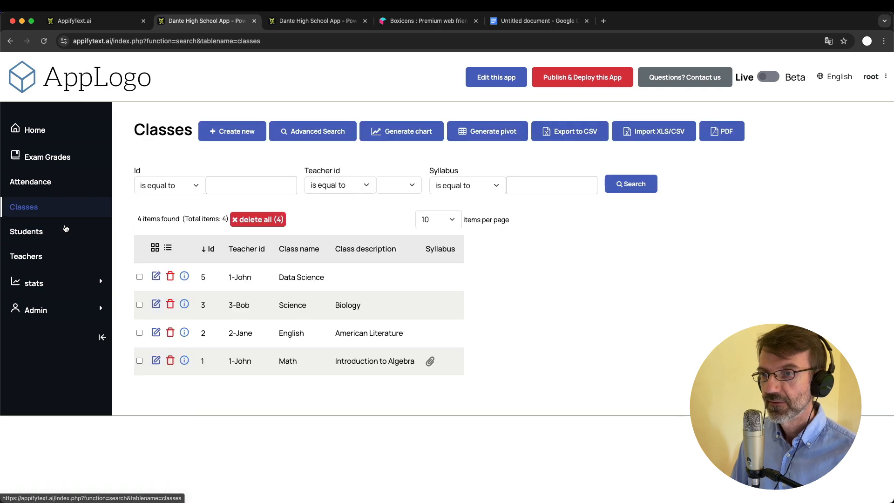
pyautogui.click(156, 276)
pyautogui.scroll(-2, 159, 278)
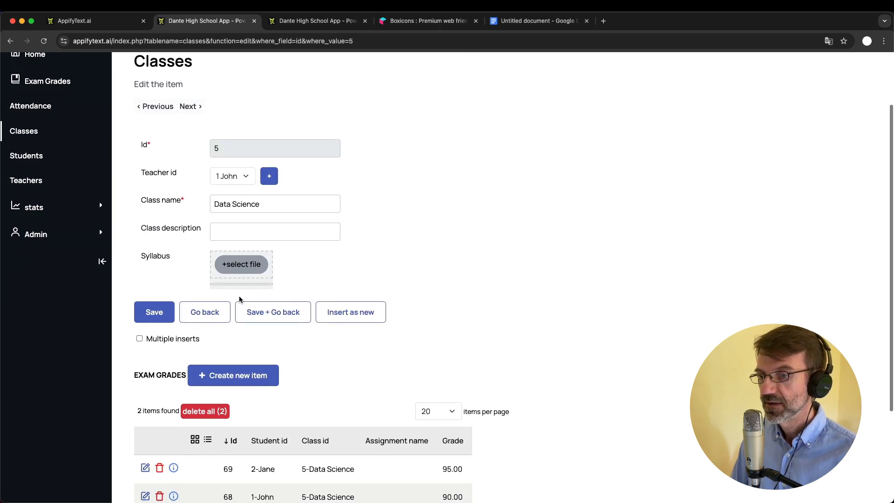
pyautogui.scroll(-3, 233, 394)
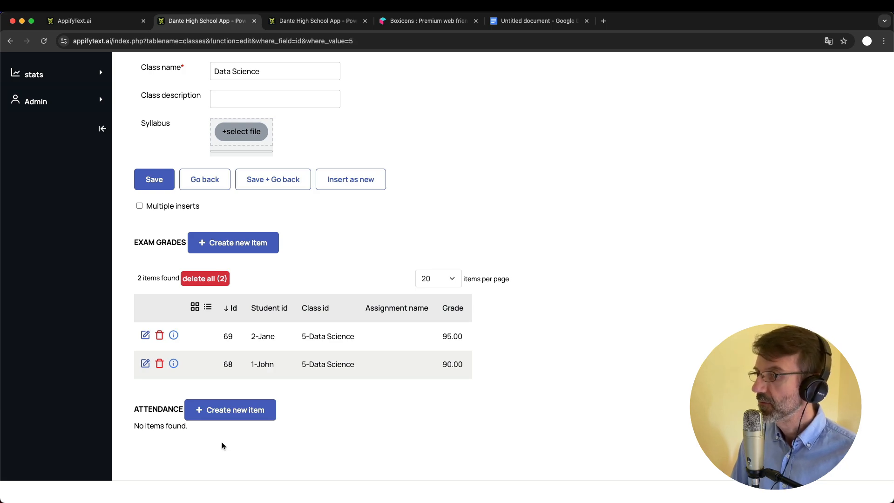
pyautogui.scroll(5, 222, 446)
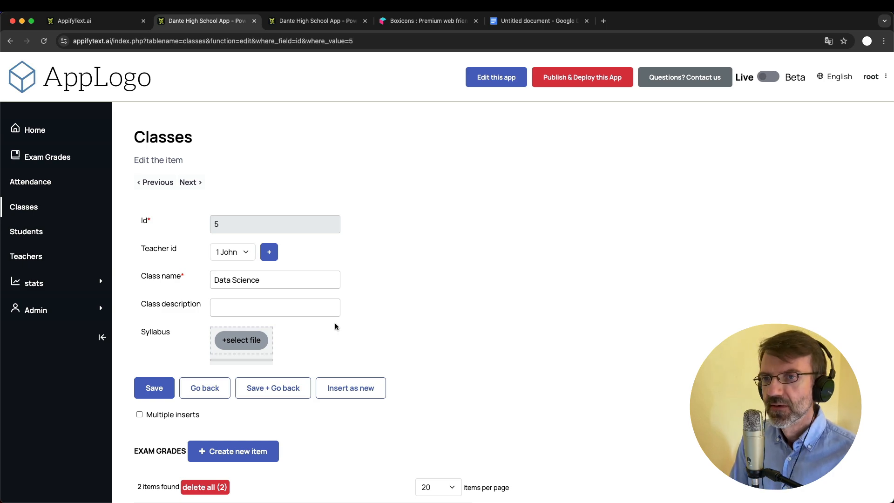
pyautogui.click(27, 207)
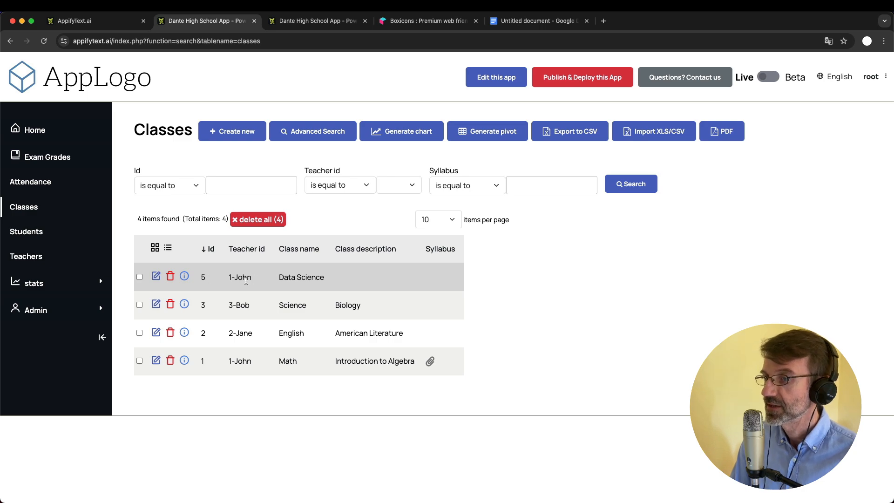
pyautogui.click(303, 300)
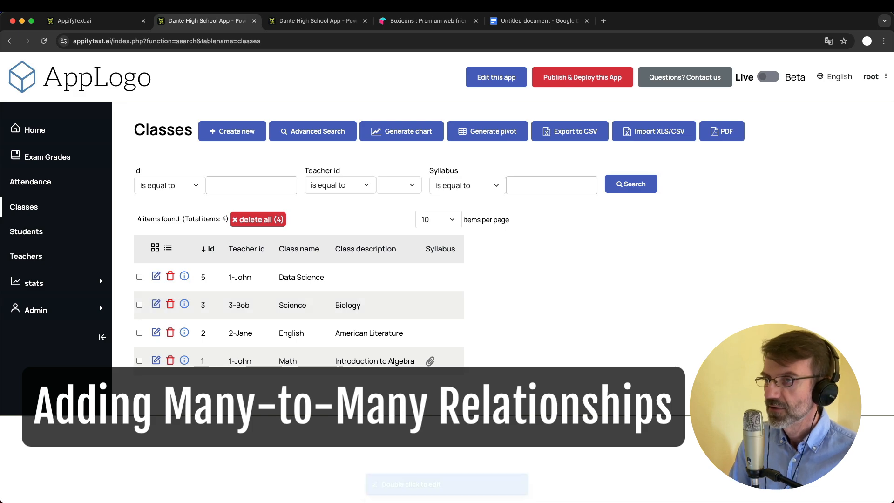
# Create a new table named enrollments in the admin Data section
pyautogui.click(293, 21)
pyautogui.click(56, 101)
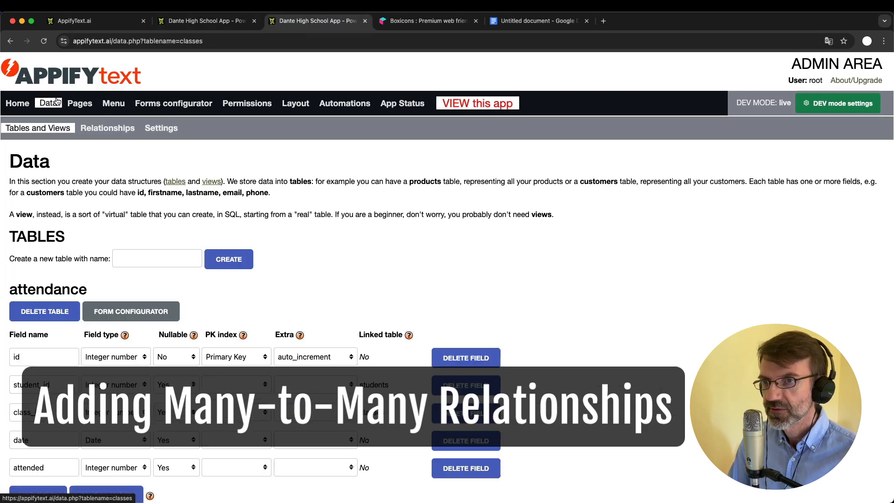
pyautogui.scroll(-1, 130, 308)
pyautogui.click(141, 212)
pyautogui.write('enrollment')
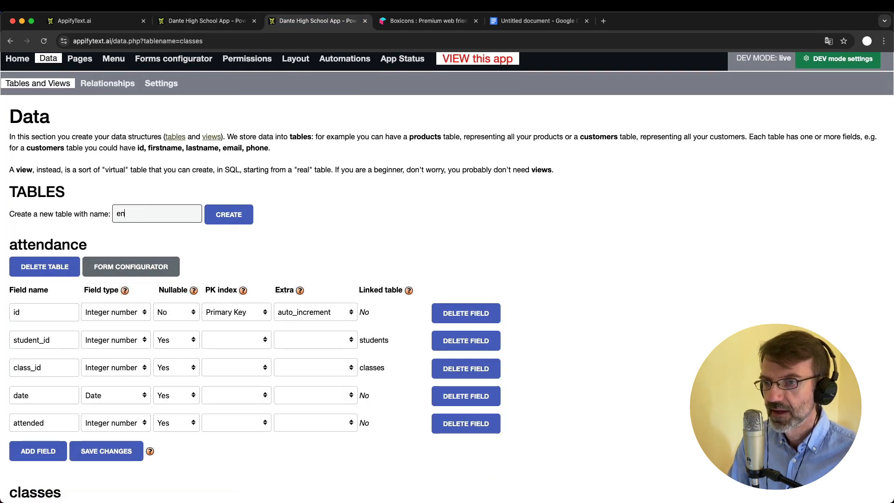
pyautogui.press('BackSpace')
pyautogui.press('BackSpace')
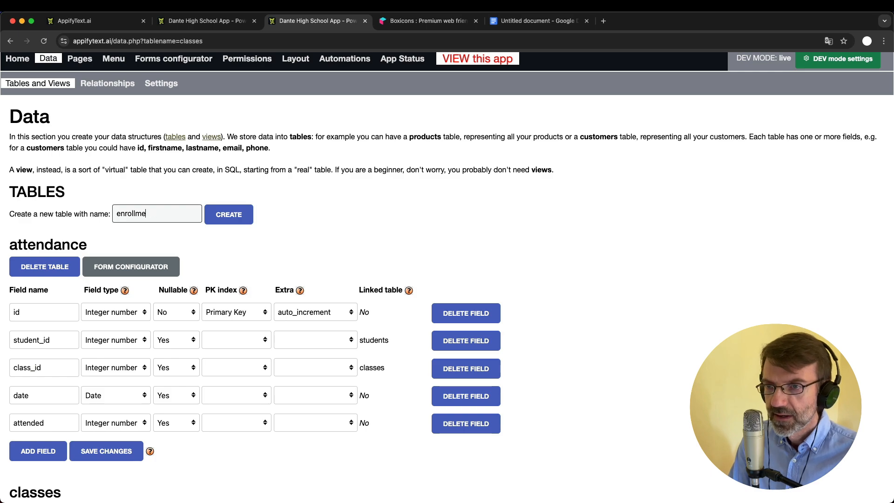
pyautogui.write('nts')
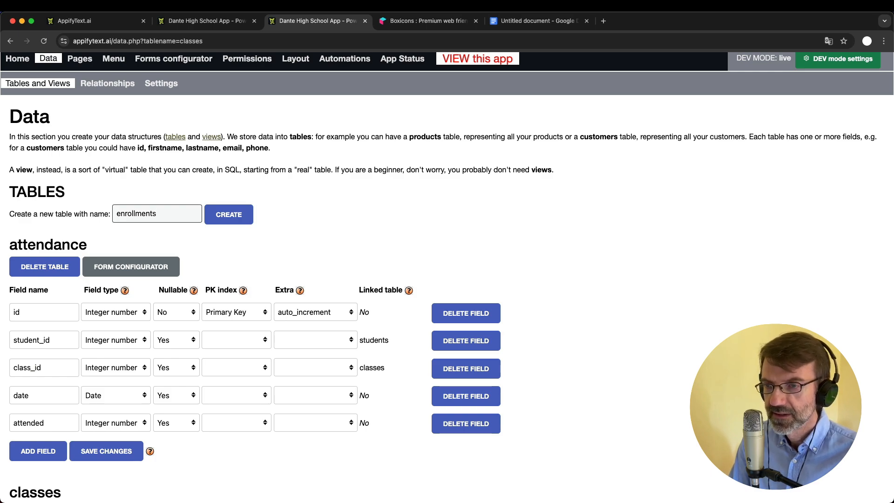
pyautogui.click(232, 219)
pyautogui.scroll(1, 208, 323)
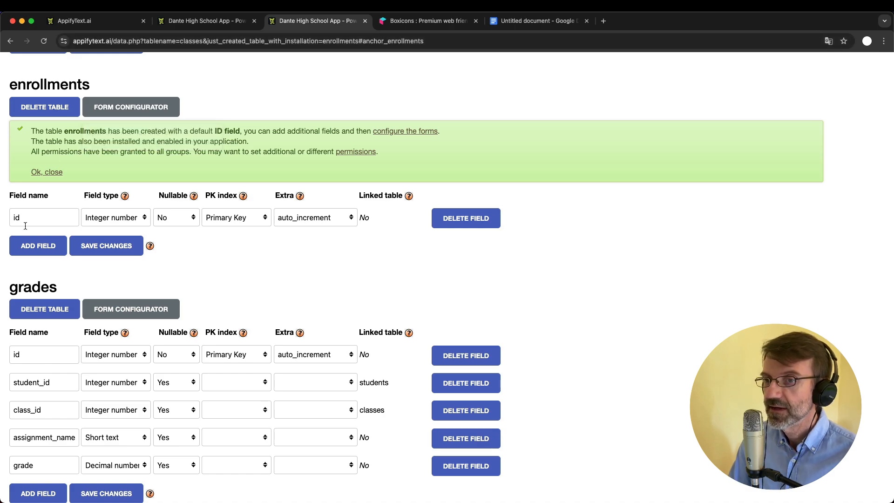
# Add integer fields student_id and class_id to the enrollments table
pyautogui.click(35, 244)
pyautogui.click(36, 242)
pyautogui.write('stud')
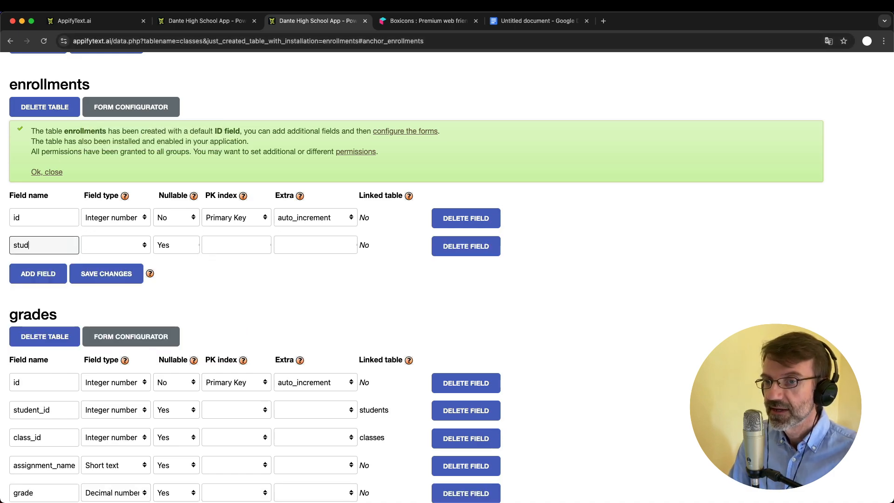
pyautogui.write('ent_id')
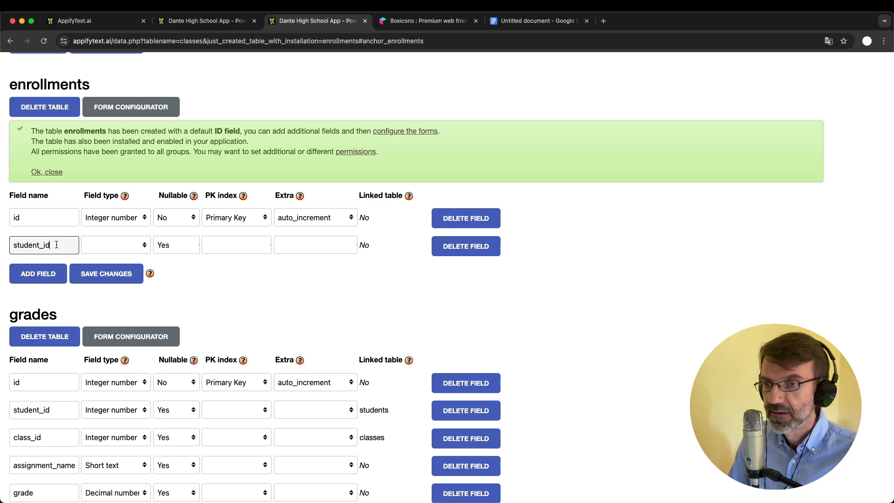
pyautogui.click(102, 246)
pyautogui.click(112, 256)
pyautogui.click(40, 282)
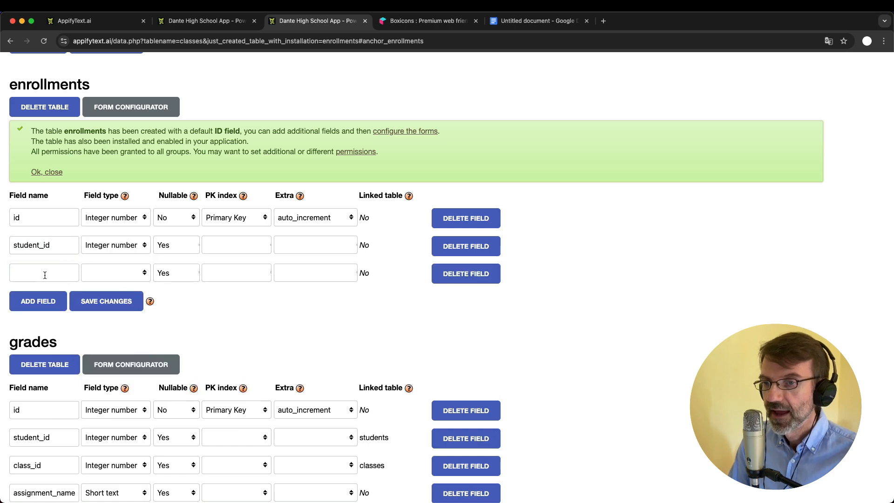
pyautogui.click(44, 275)
pyautogui.write('stud')
pyautogui.press('BackSpace')
pyautogui.press('BackSpace')
pyautogui.press('BackSpace')
pyautogui.press('BackSpace')
pyautogui.write('class_id')
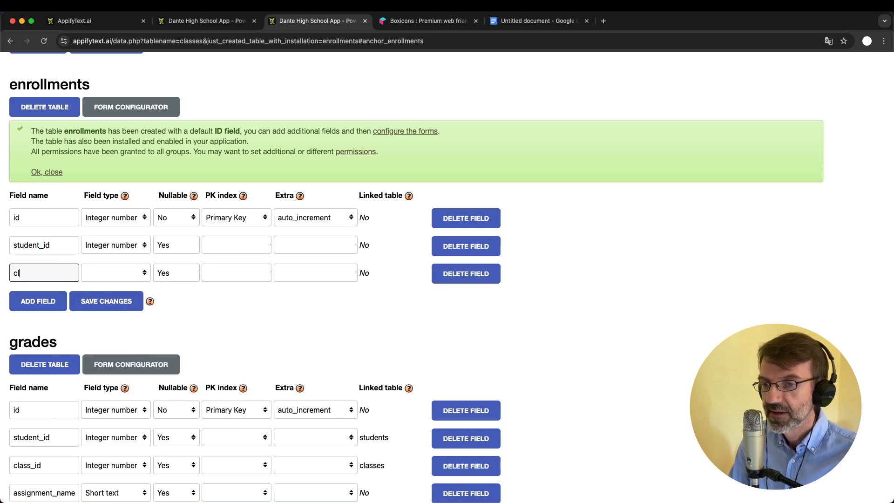
pyautogui.click(130, 276)
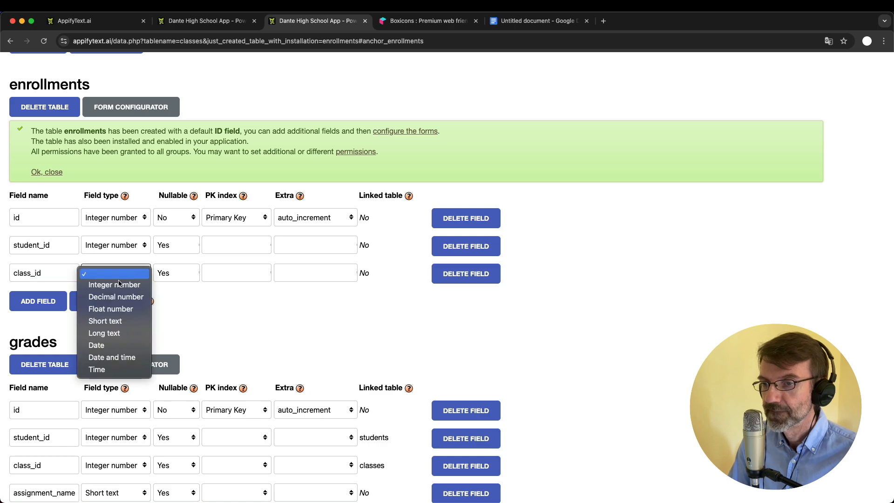
pyautogui.click(115, 284)
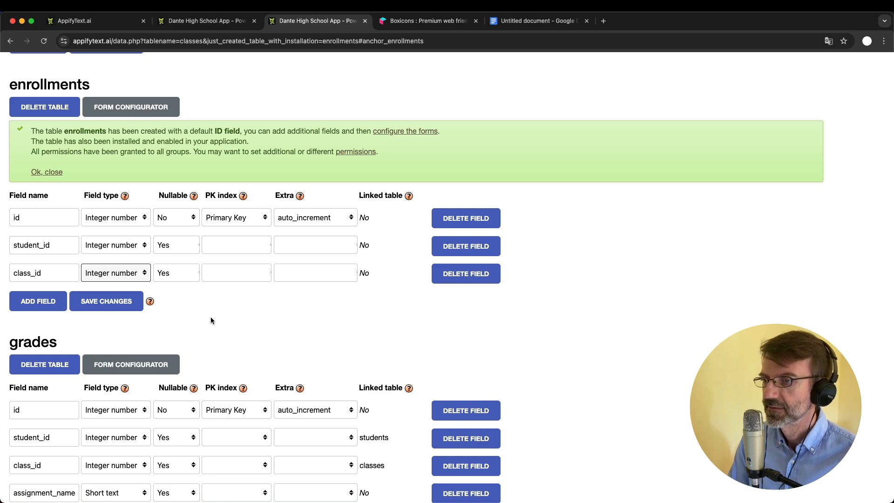
# Make student_id and class_id not nullable, save the fields, and reload the running app
pyautogui.click(208, 320)
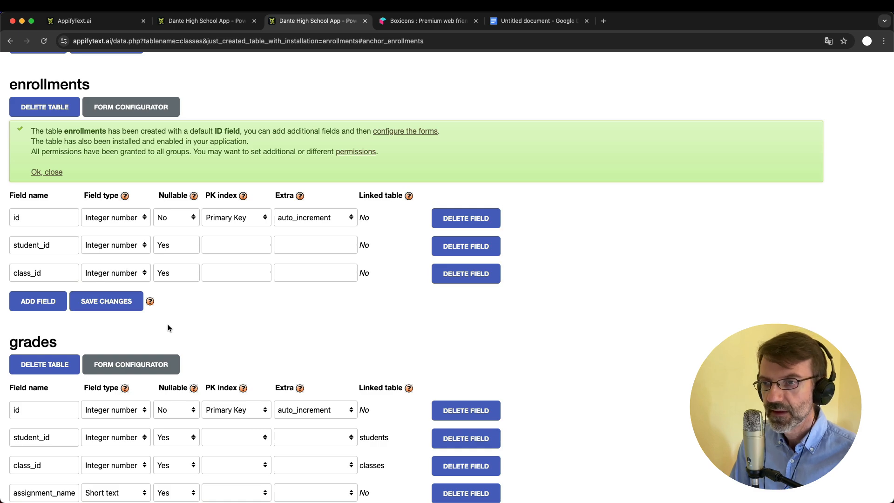
pyautogui.click(174, 249)
pyautogui.click(175, 236)
pyautogui.click(175, 274)
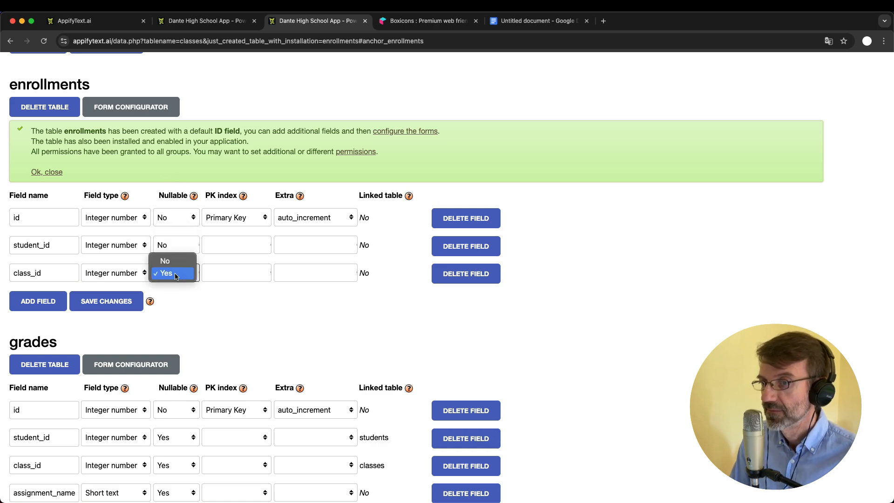
pyautogui.click(178, 255)
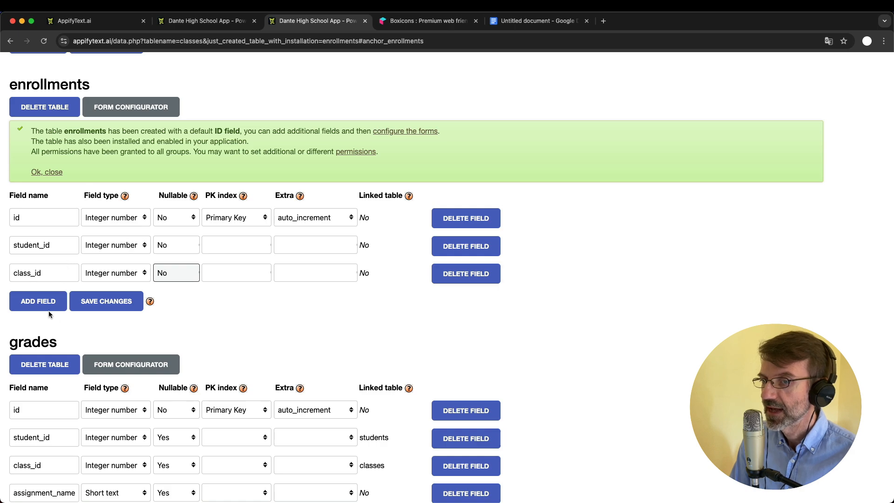
pyautogui.click(102, 303)
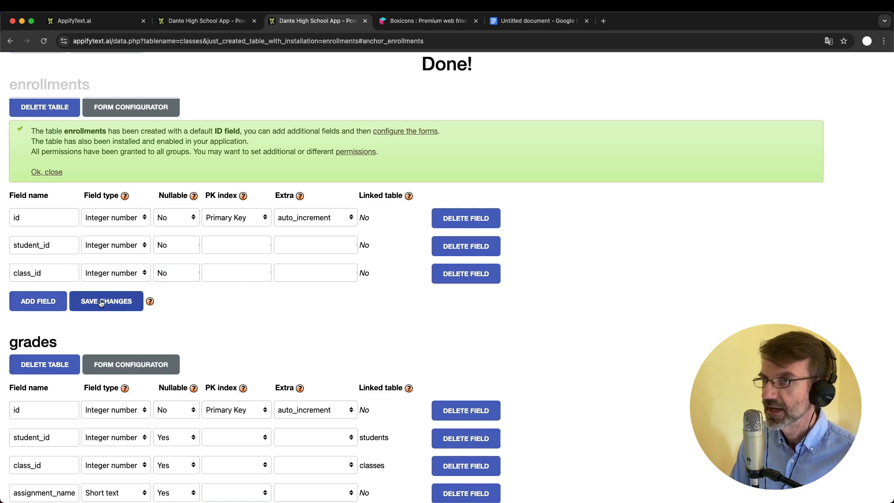
pyautogui.click(198, 22)
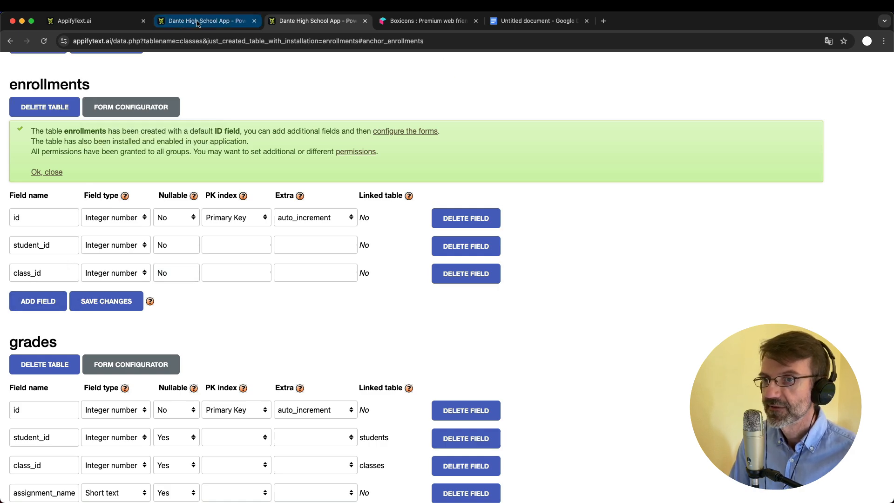
pyautogui.press('super+r')
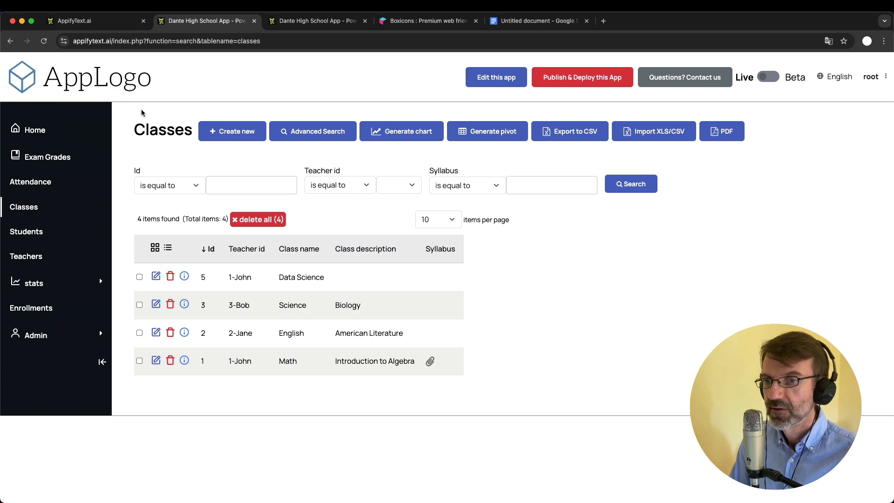
# Open a new Enrollments form and try its plain Student id and Class id boxes
pyautogui.click(54, 307)
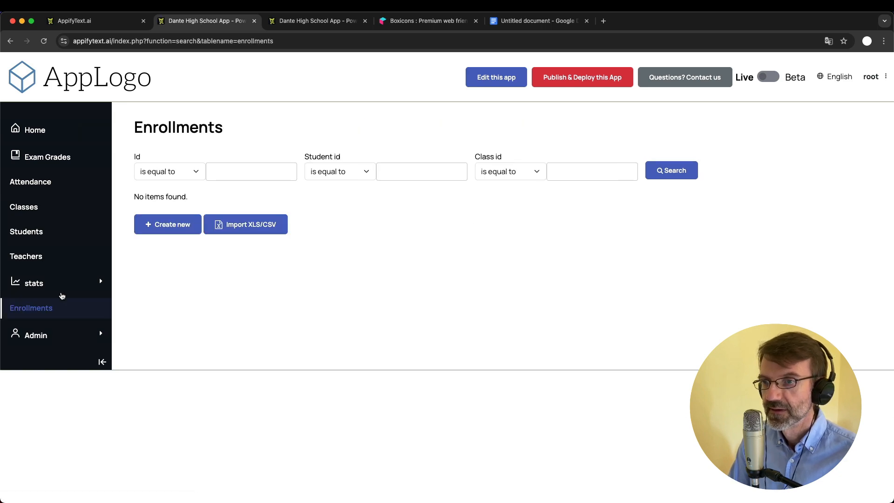
pyautogui.click(171, 230)
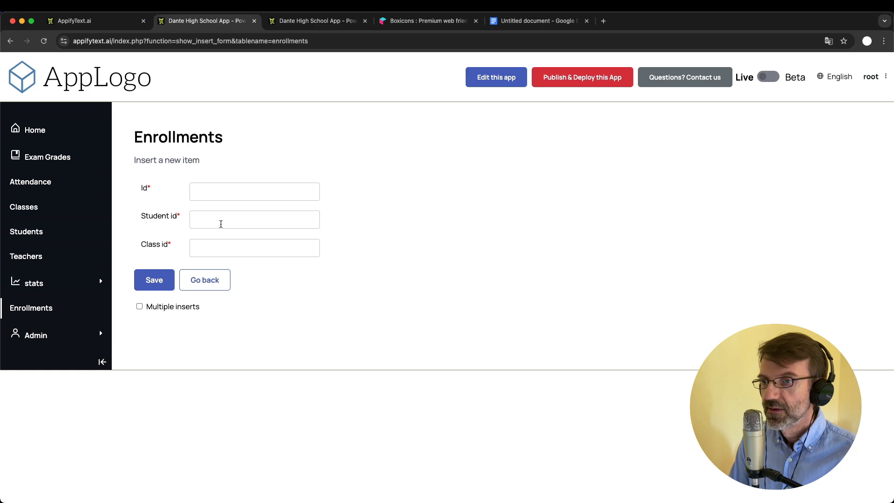
pyautogui.click(209, 190)
pyautogui.click(219, 217)
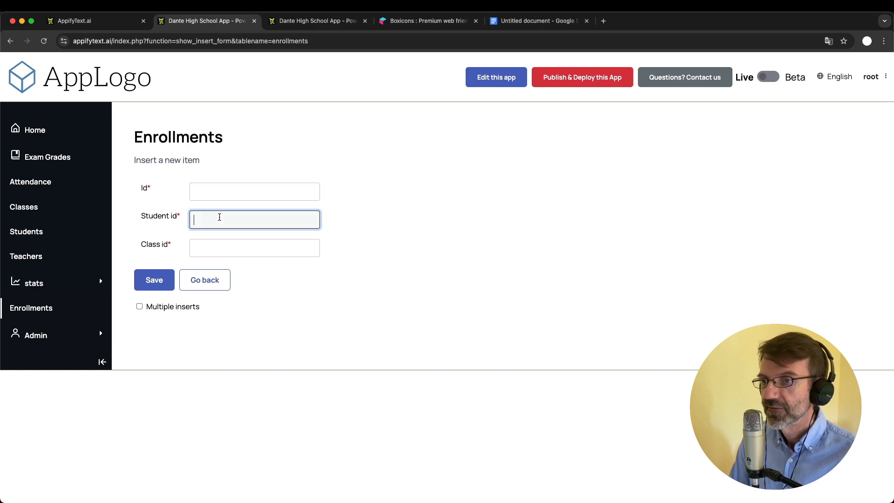
pyautogui.click(218, 243)
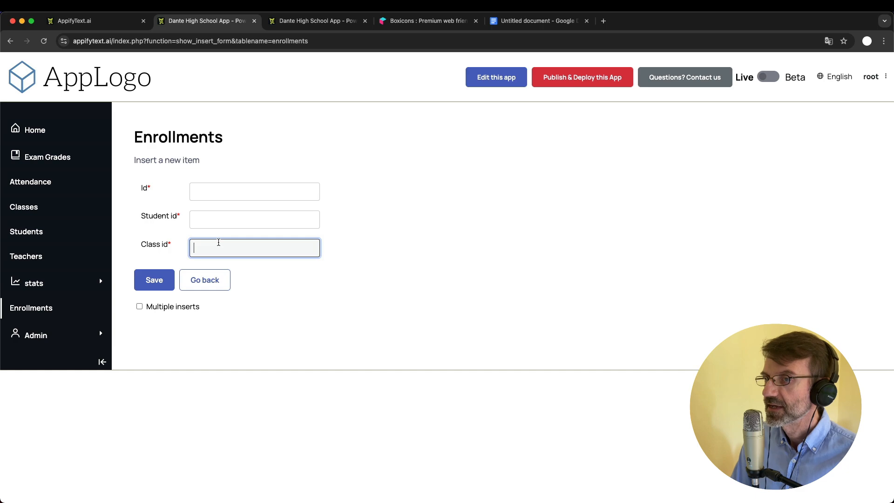
pyautogui.click(210, 220)
pyautogui.click(208, 251)
pyautogui.click(209, 226)
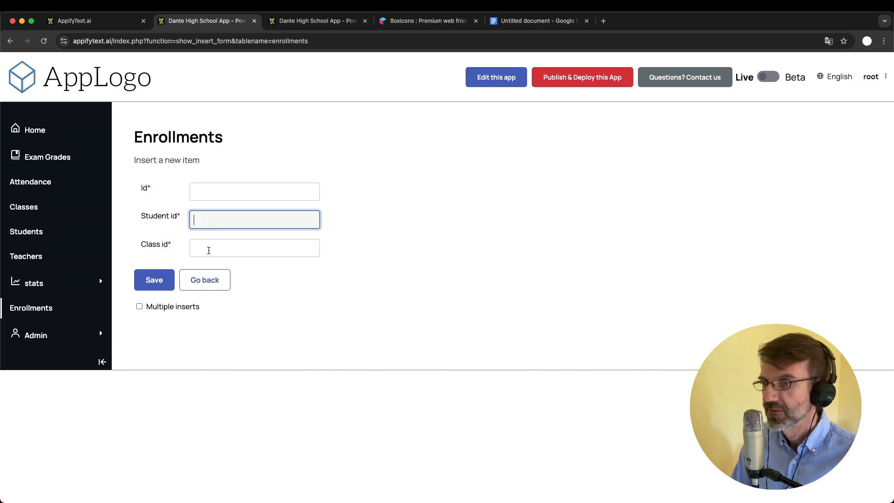
pyautogui.click(208, 250)
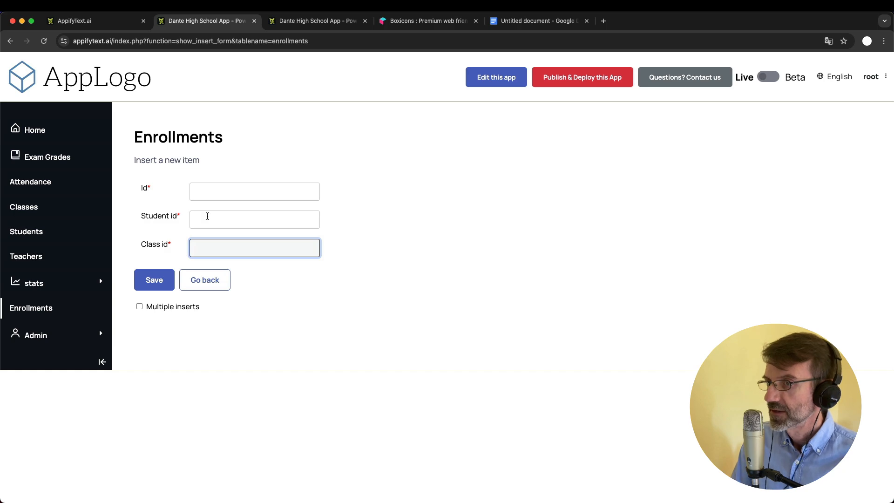
# Open exam grade 69 to view its Student id name list, then return to the admin tab
pyautogui.click(33, 202)
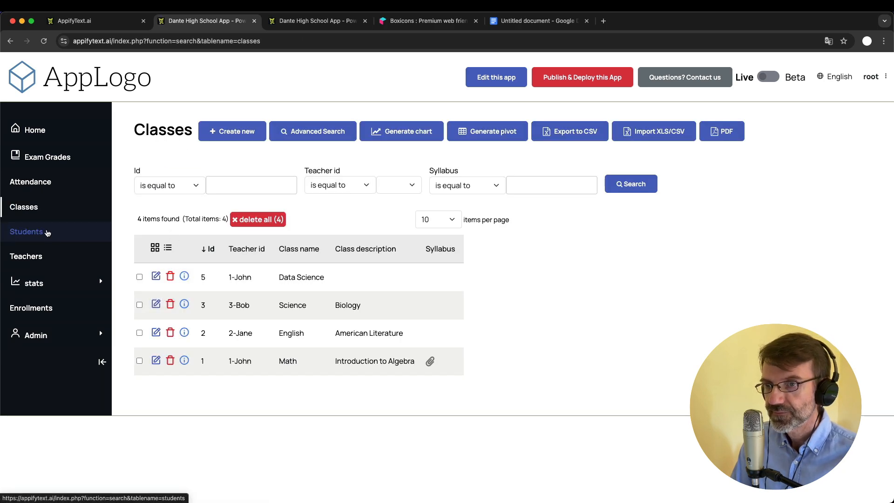
pyautogui.click(47, 157)
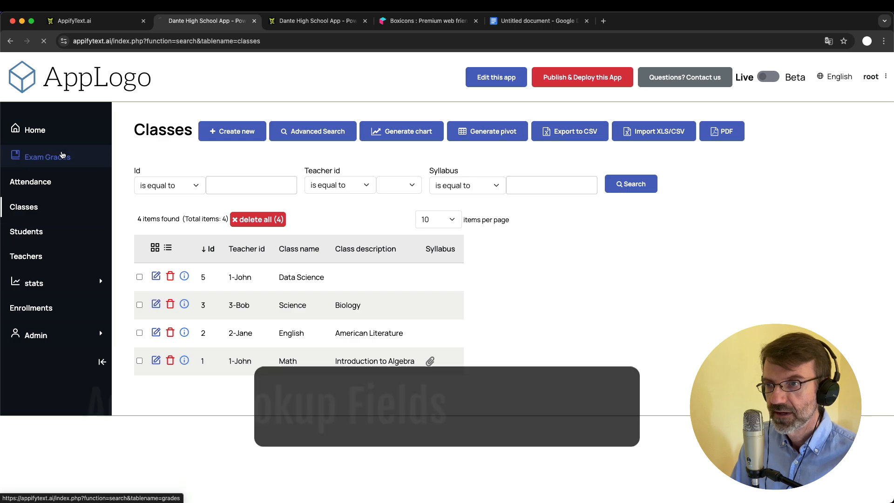
pyautogui.click(156, 277)
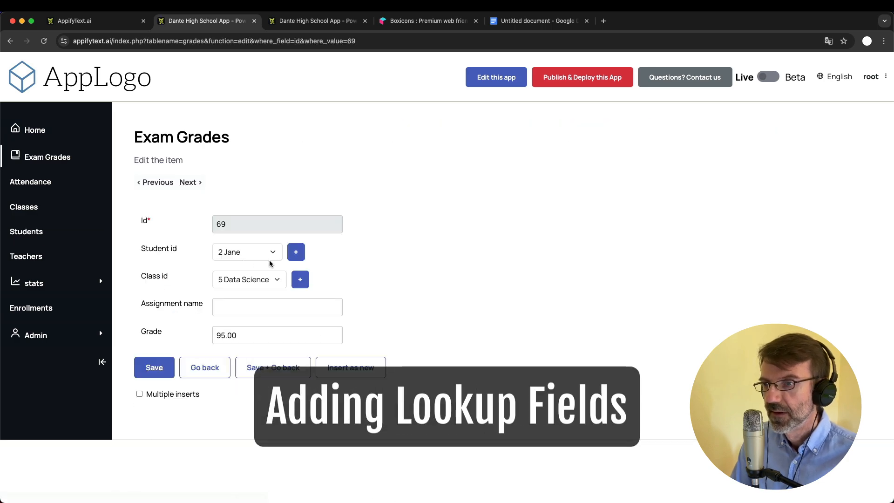
pyautogui.click(264, 251)
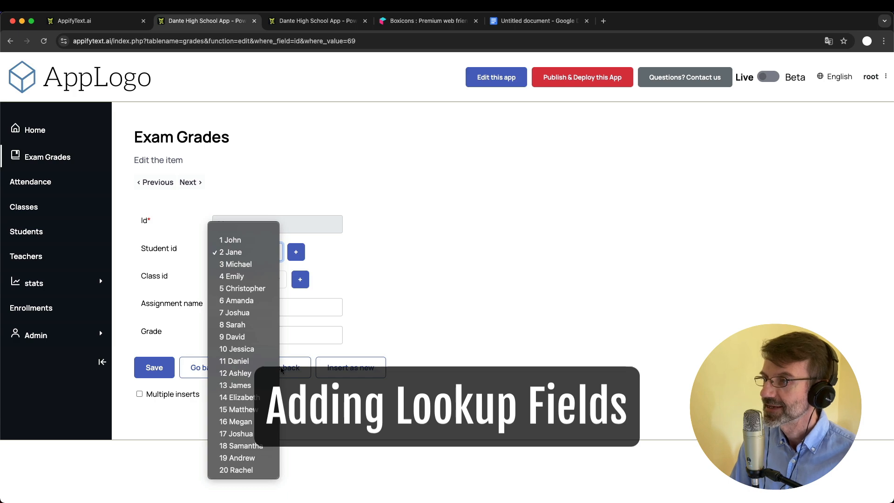
pyautogui.click(391, 331)
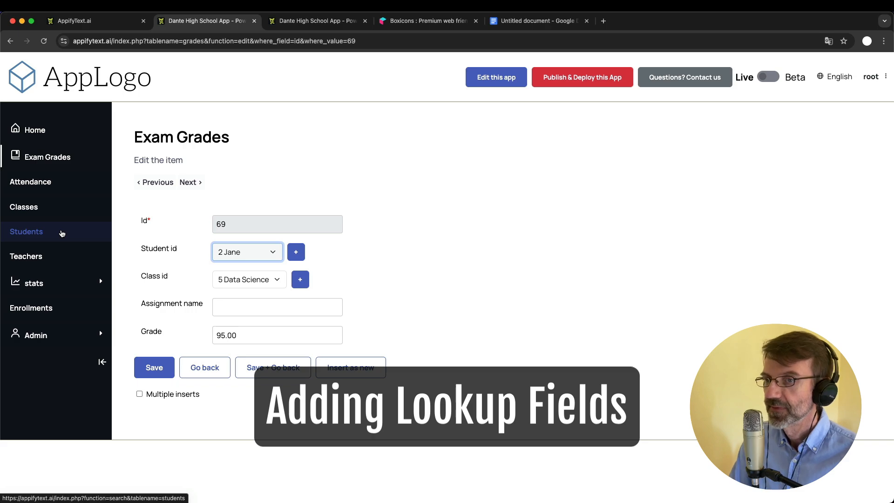
pyautogui.click(299, 20)
# In the form configurator, make the enrollments student_id a select_single field
pyautogui.scroll(15, 207, 57)
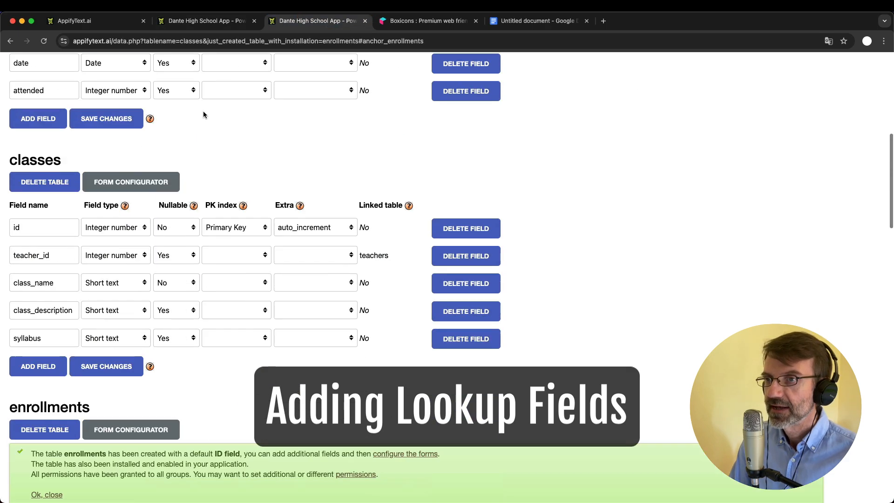
pyautogui.click(192, 110)
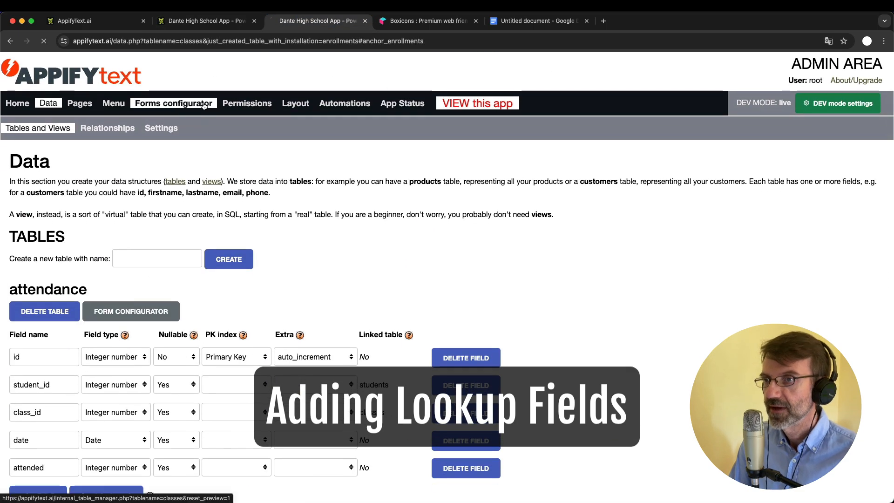
pyautogui.click(129, 188)
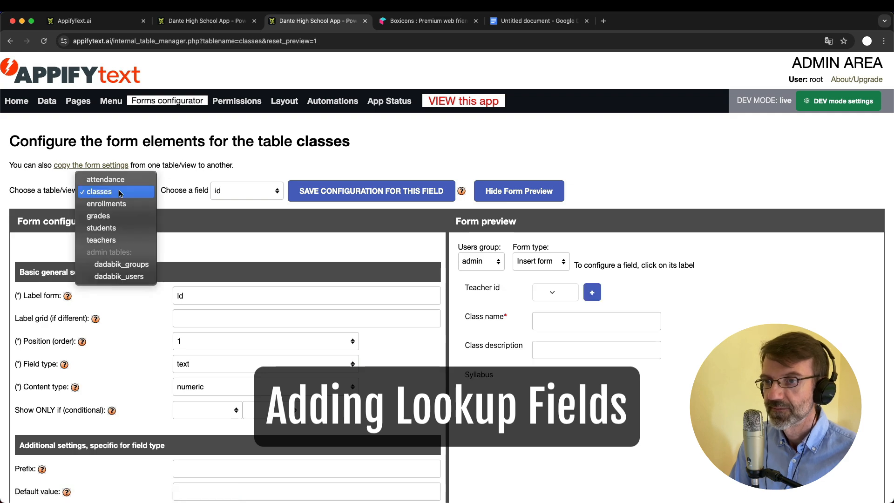
pyautogui.click(120, 204)
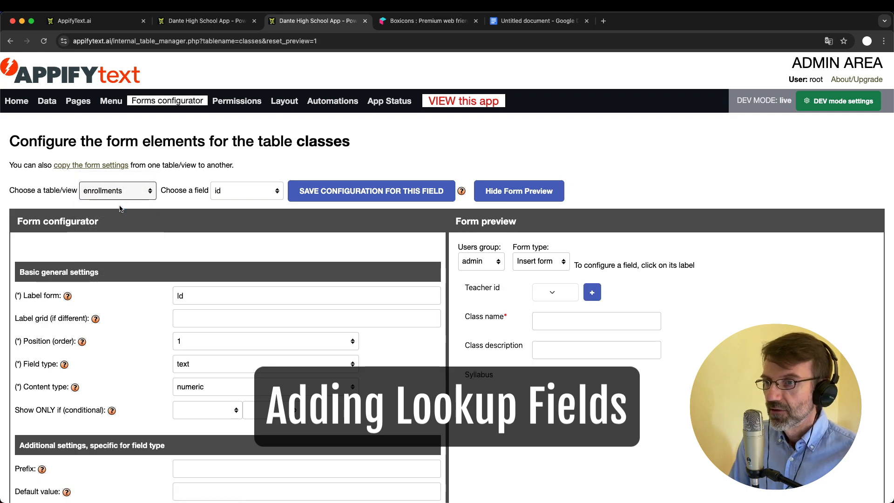
pyautogui.click(236, 191)
pyautogui.click(236, 204)
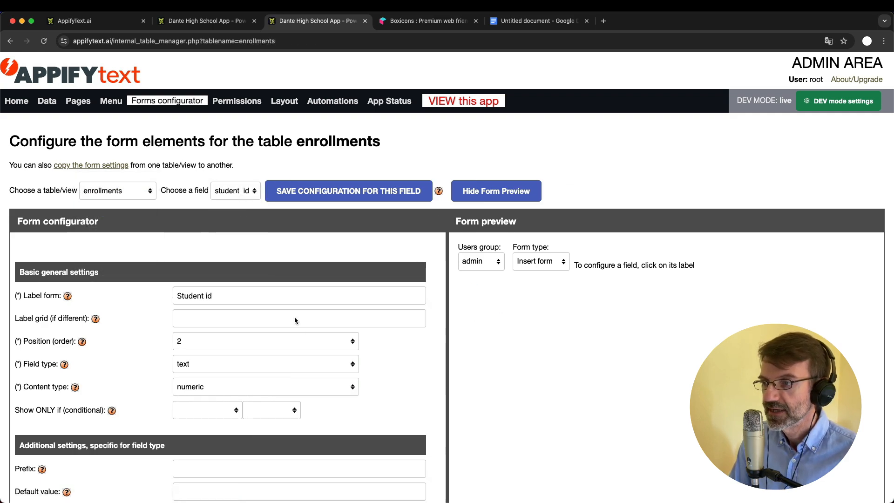
pyautogui.scroll(-2, 299, 327)
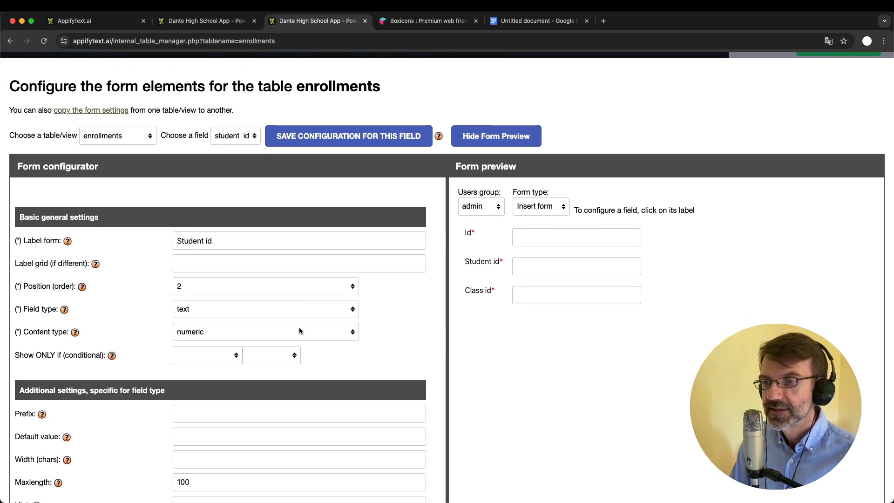
pyautogui.scroll(-3, 299, 327)
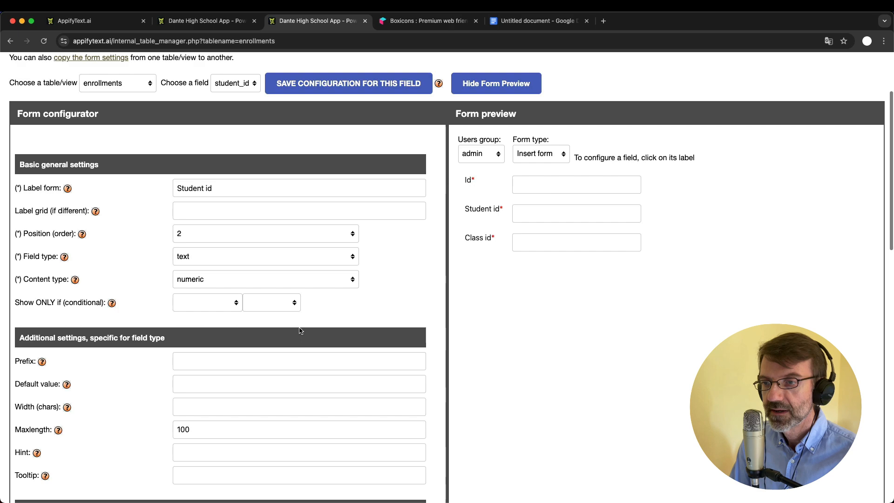
pyautogui.click(212, 248)
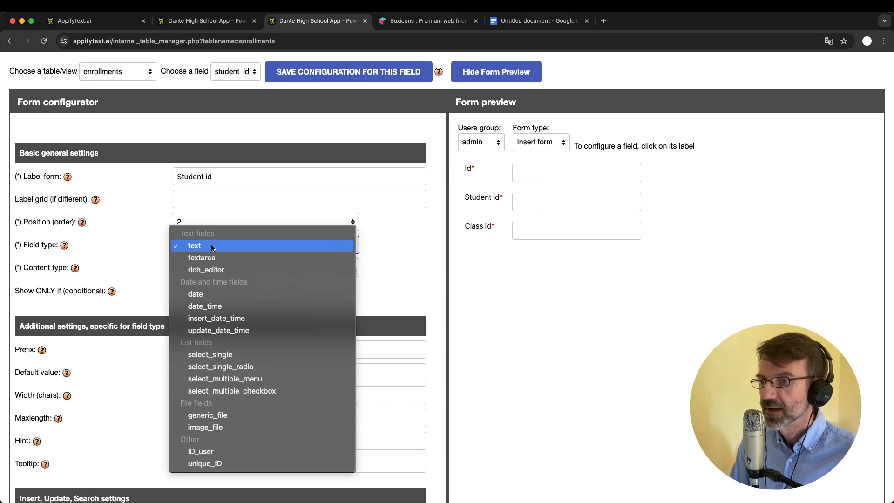
pyautogui.click(246, 357)
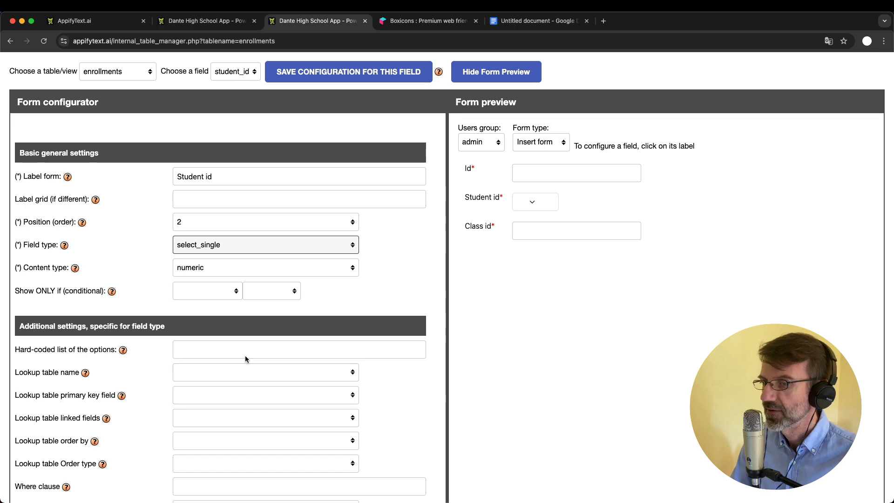
# Take Student id values from the students table with id as key and first displayed field
pyautogui.scroll(-2, 245, 359)
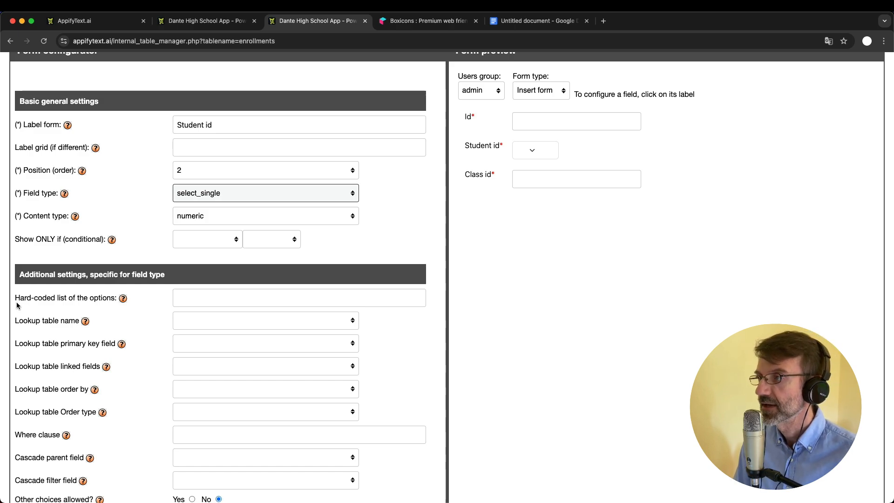
pyautogui.scroll(-2, 112, 340)
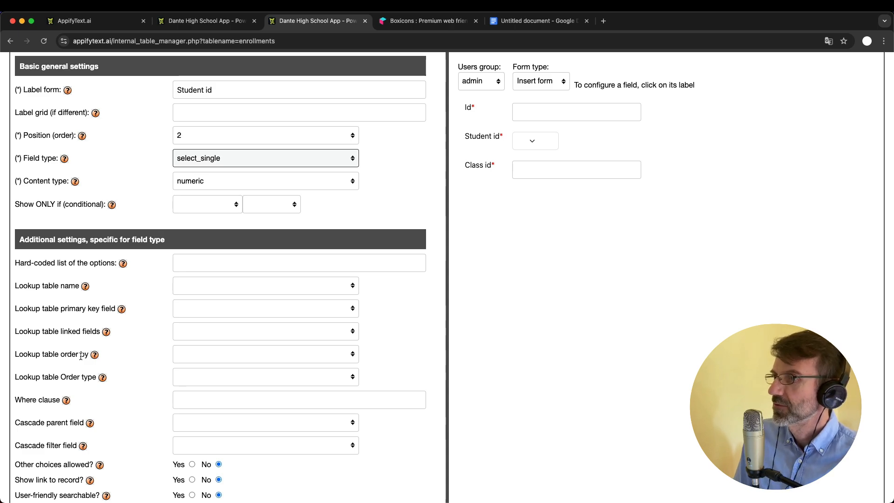
pyautogui.click(208, 284)
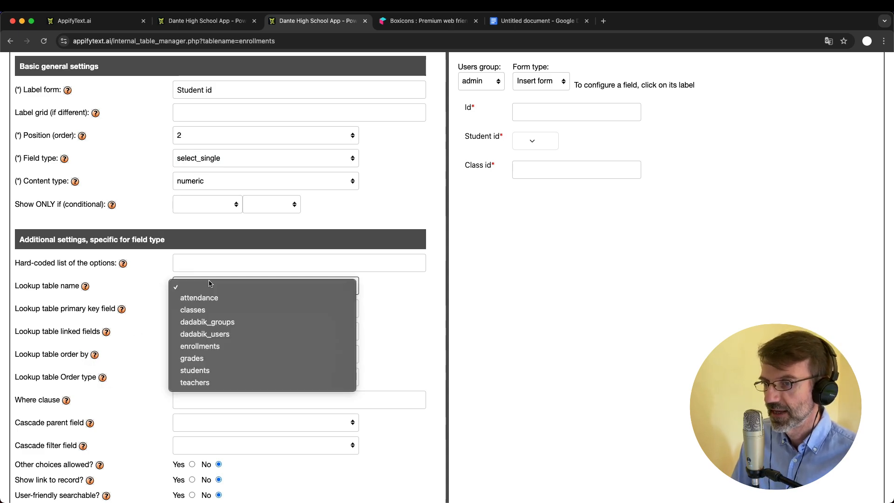
pyautogui.click(215, 371)
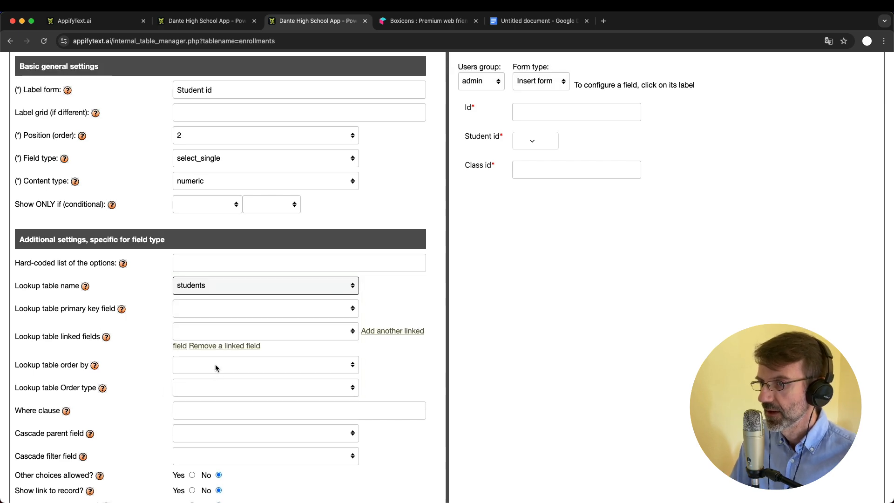
pyautogui.click(232, 310)
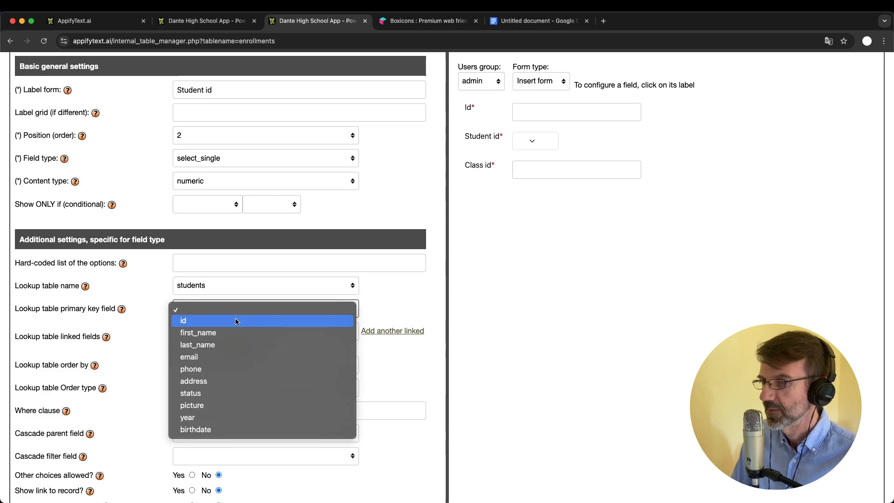
pyautogui.click(236, 322)
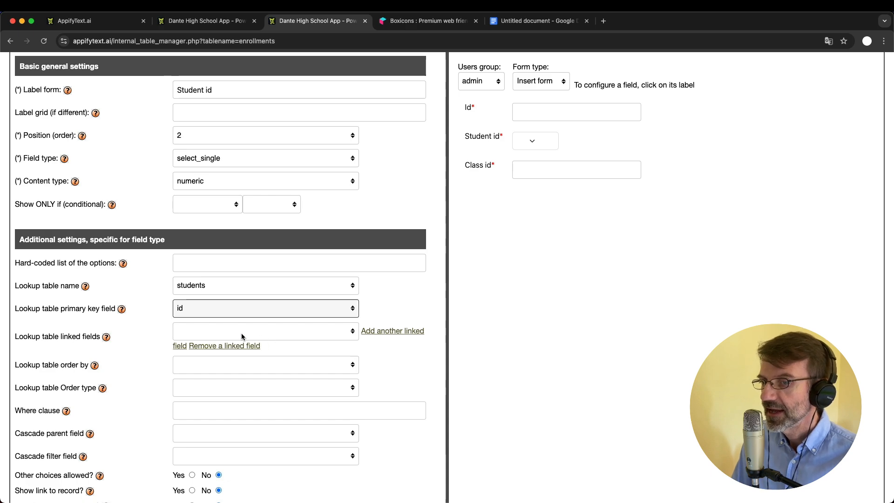
pyautogui.click(242, 332)
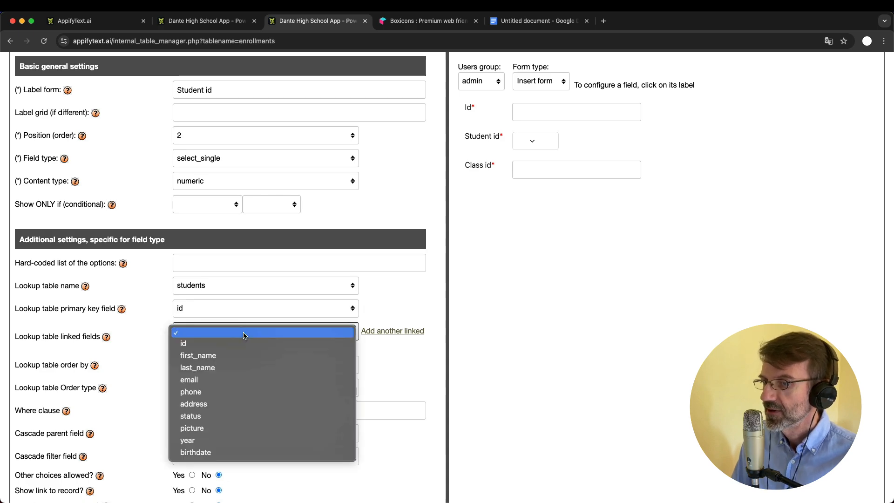
pyautogui.click(248, 355)
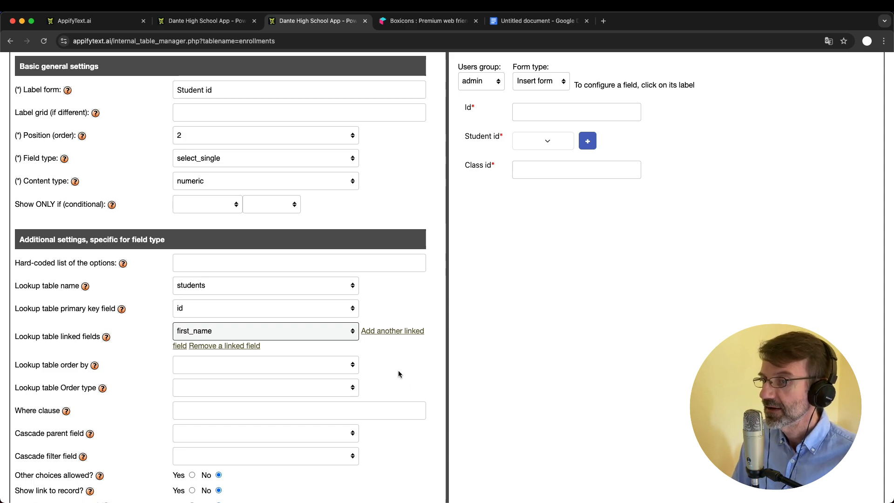
pyautogui.click(276, 332)
pyautogui.click(262, 319)
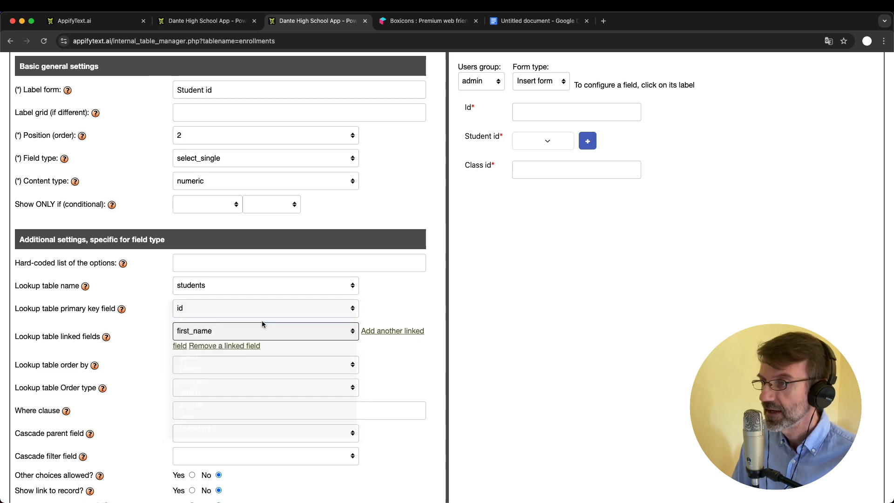
# Add first_name and last_name as linked fields and check the names in the preview
pyautogui.click(372, 331)
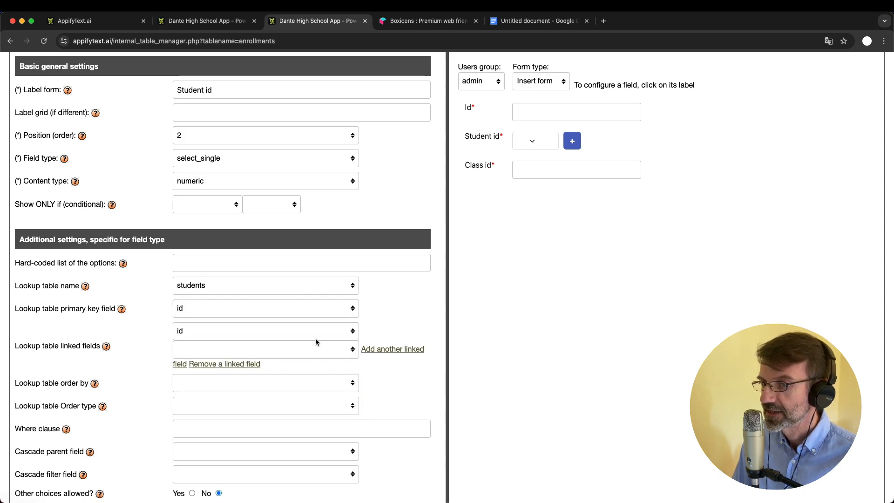
pyautogui.click(214, 352)
pyautogui.click(214, 371)
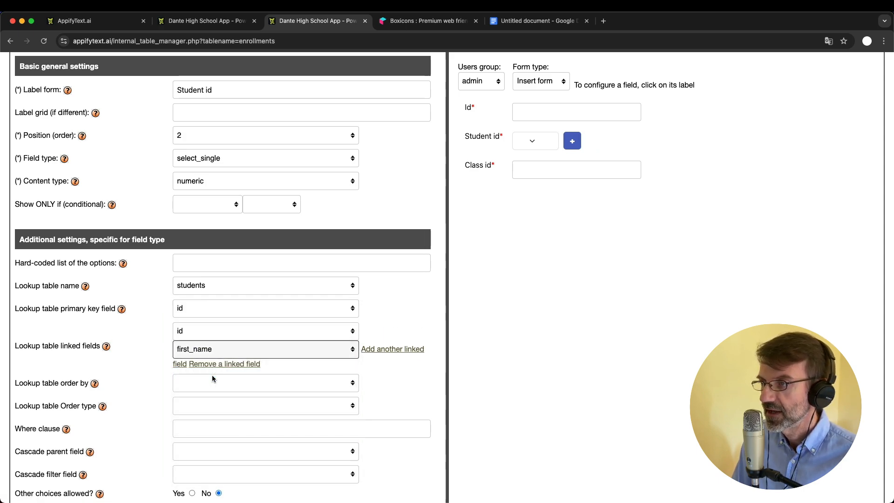
pyautogui.click(371, 350)
pyautogui.click(234, 368)
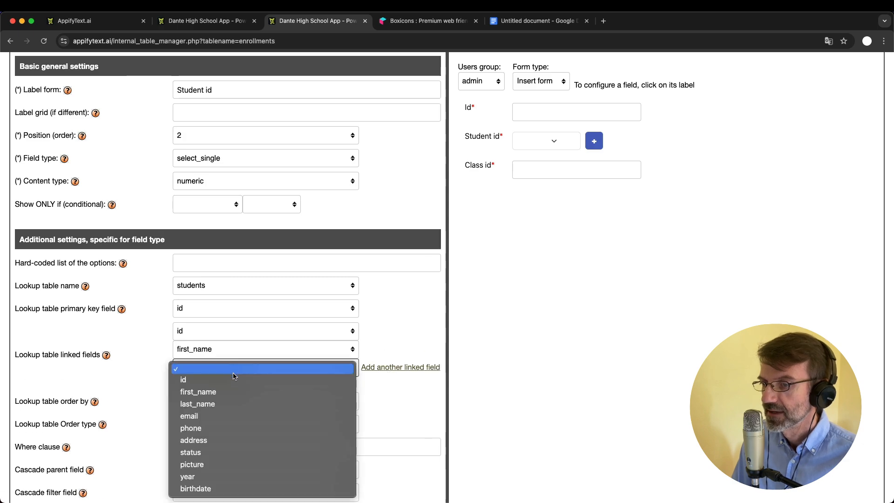
pyautogui.click(224, 404)
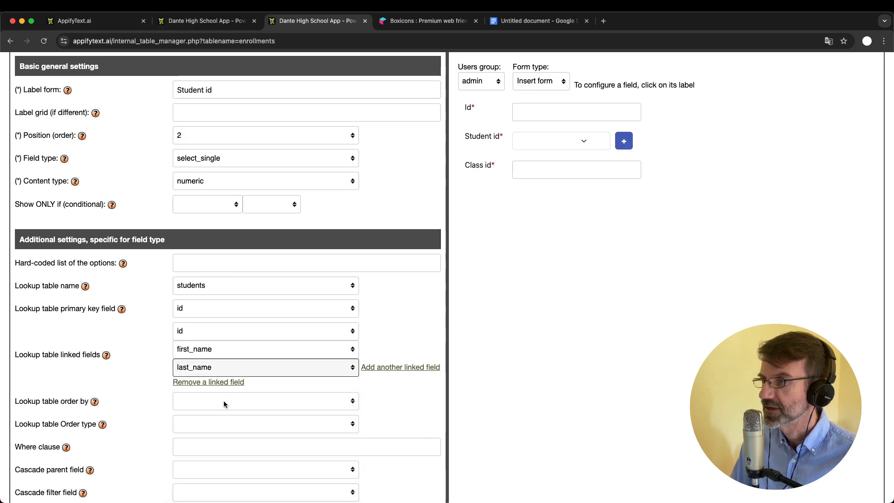
pyautogui.click(564, 141)
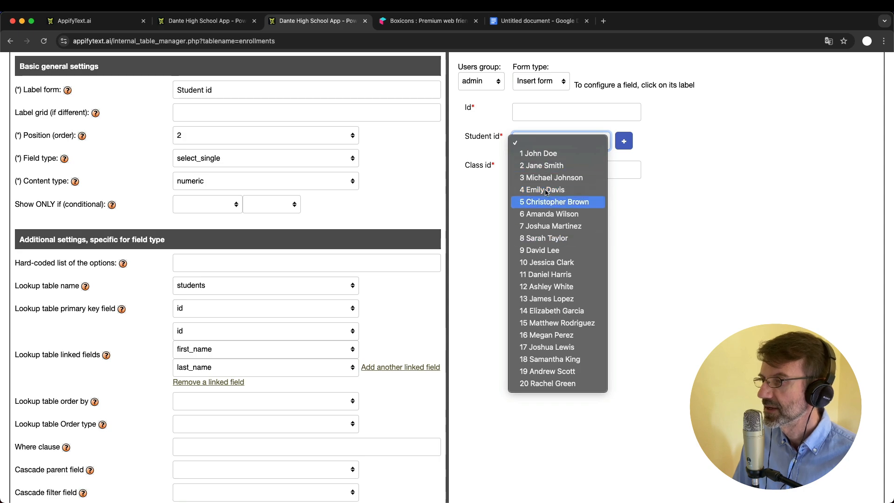
pyautogui.click(659, 256)
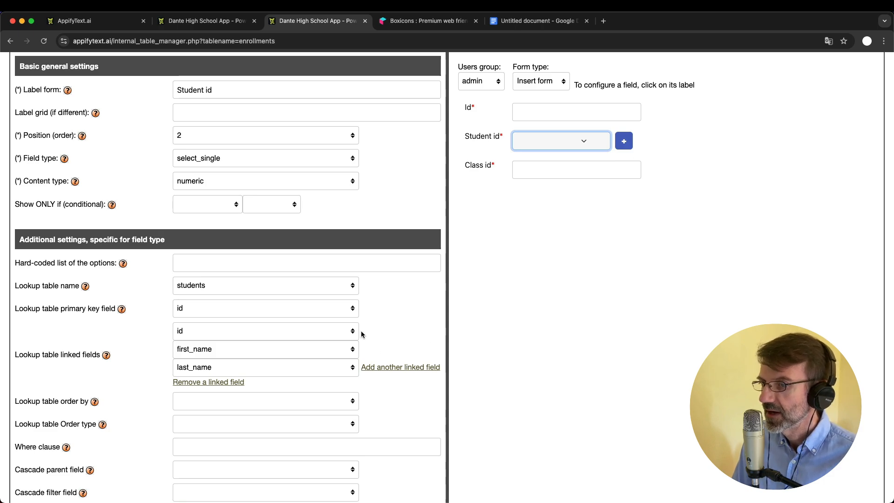
# Make the student lookup user-friendly searchable and save the field configuration
pyautogui.scroll(-3, 361, 334)
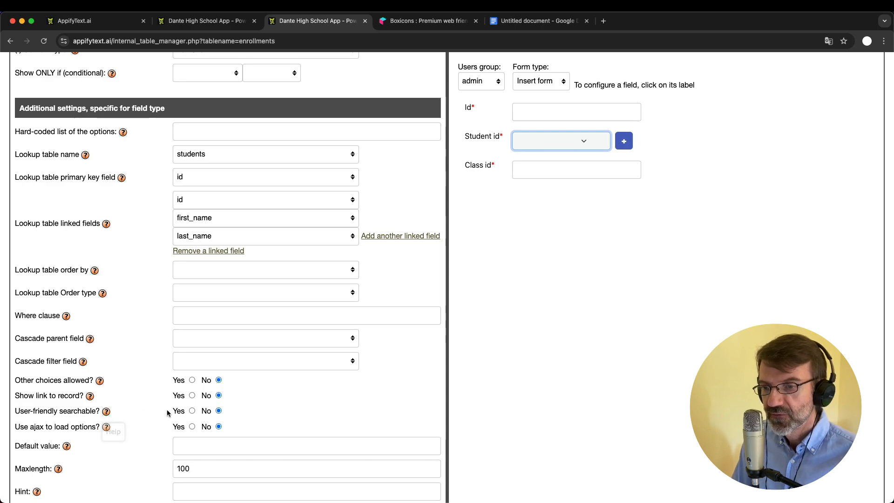
pyautogui.click(192, 410)
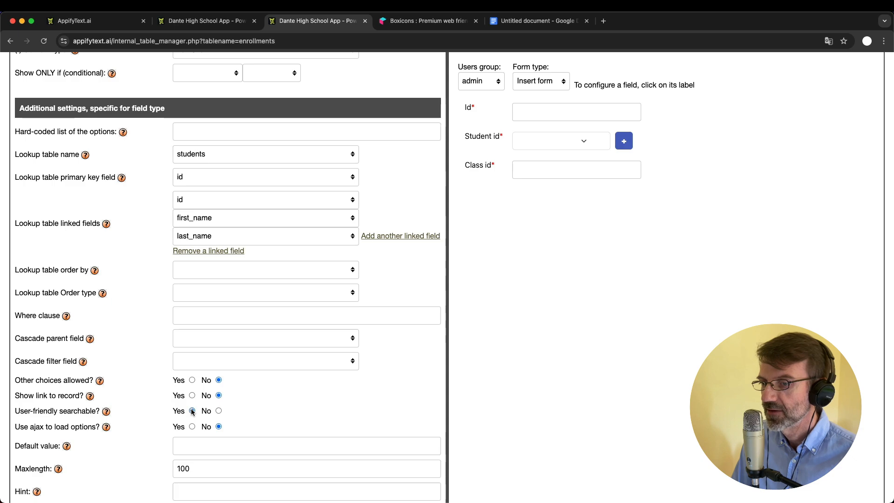
pyautogui.press('Return')
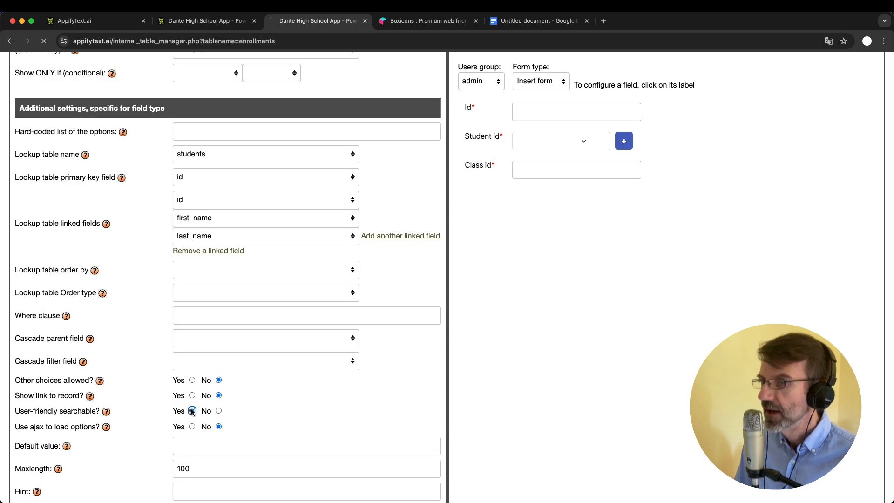
pyautogui.click(231, 239)
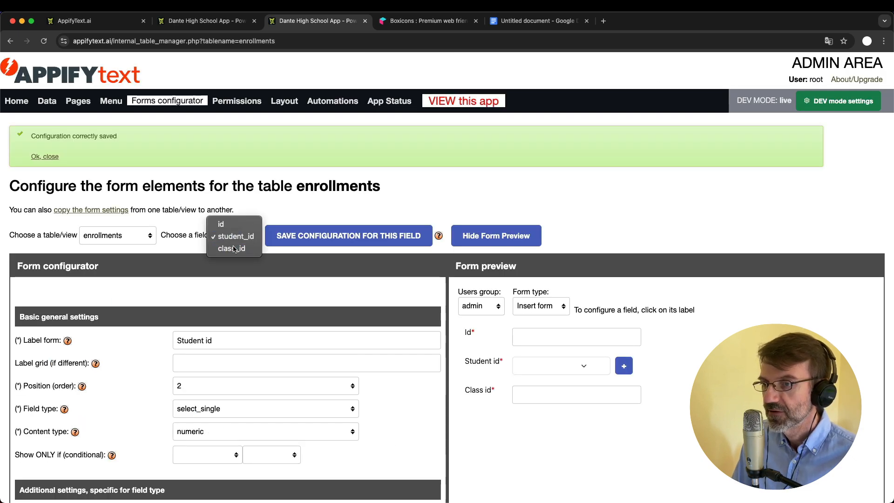
# Make class_id a select_single field that looks up the classes table
pyautogui.click(231, 248)
pyautogui.scroll(-3, 251, 327)
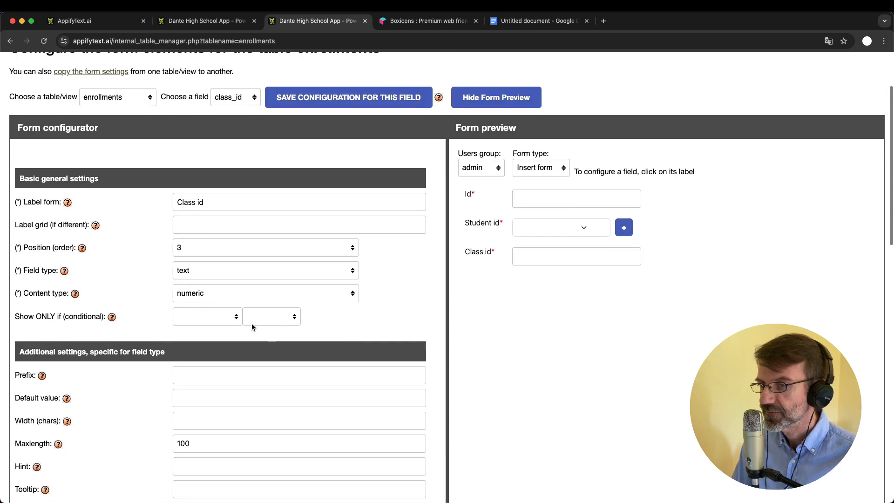
pyautogui.click(203, 272)
pyautogui.click(218, 380)
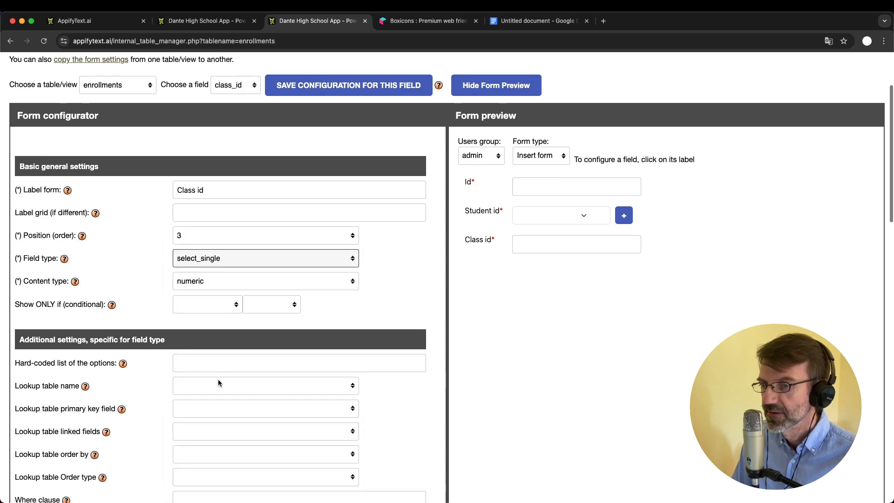
pyautogui.scroll(-3, 183, 277)
pyautogui.click(192, 287)
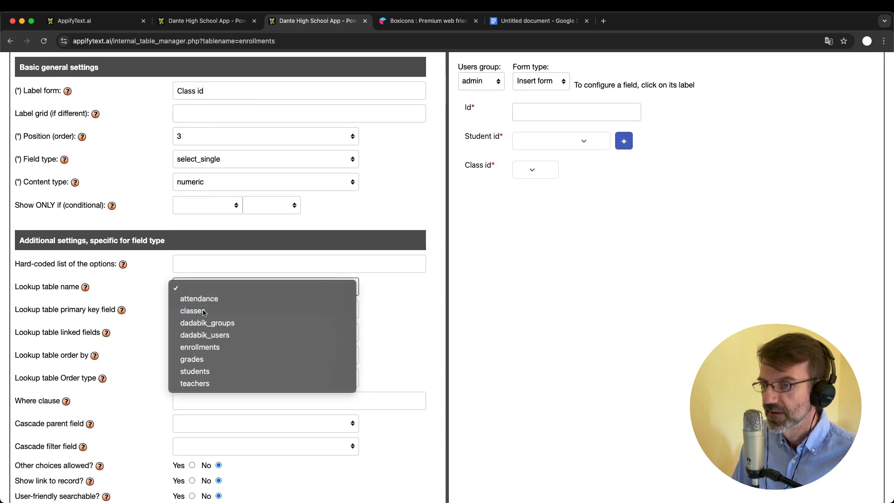
pyautogui.click(202, 311)
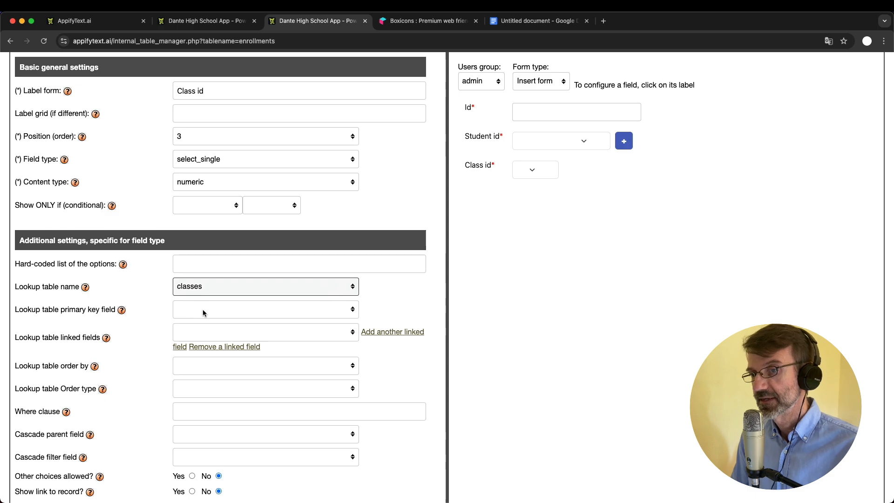
# Set the classes lookup's primary key to id, with linked fields id and class_name
pyautogui.click(209, 310)
pyautogui.click(233, 322)
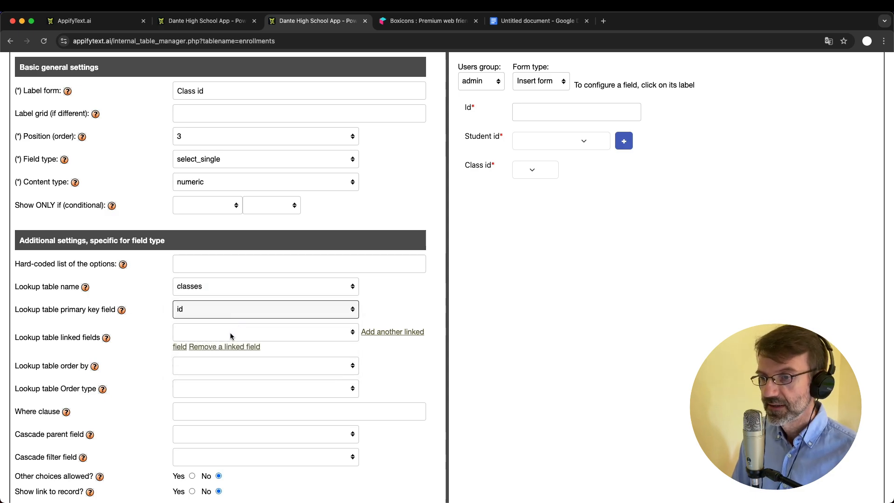
pyautogui.click(231, 333)
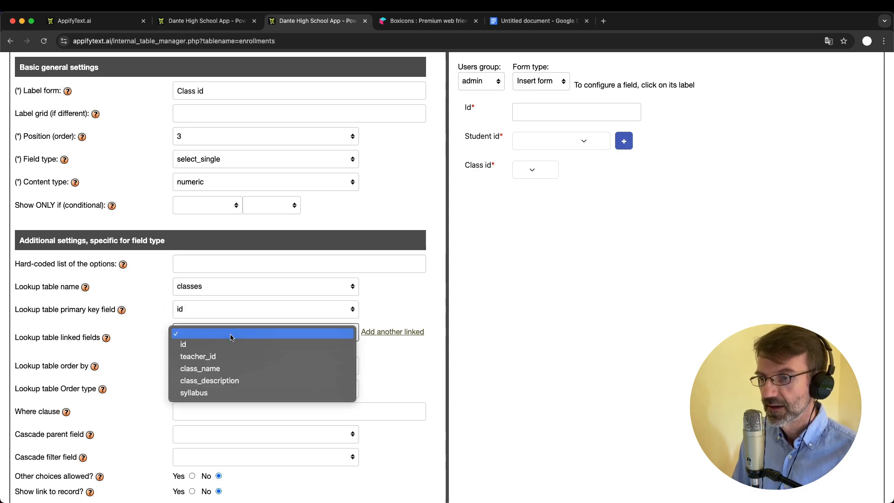
pyautogui.click(231, 345)
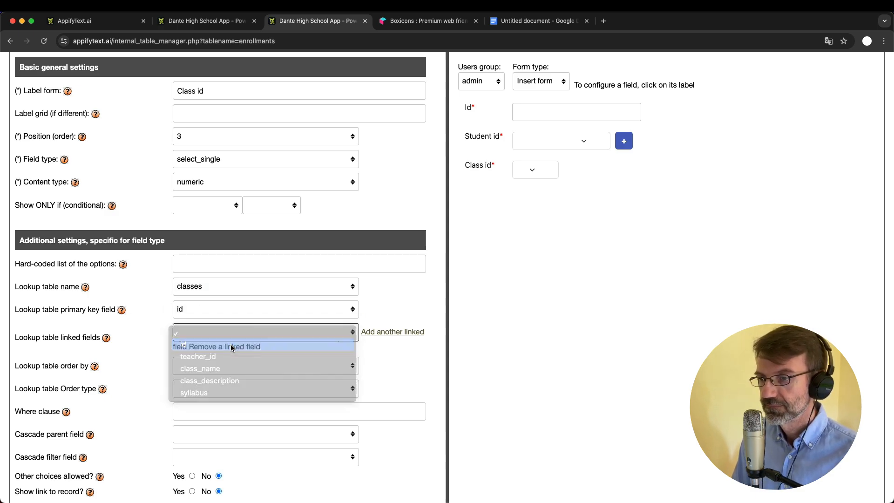
pyautogui.click(371, 332)
pyautogui.click(205, 356)
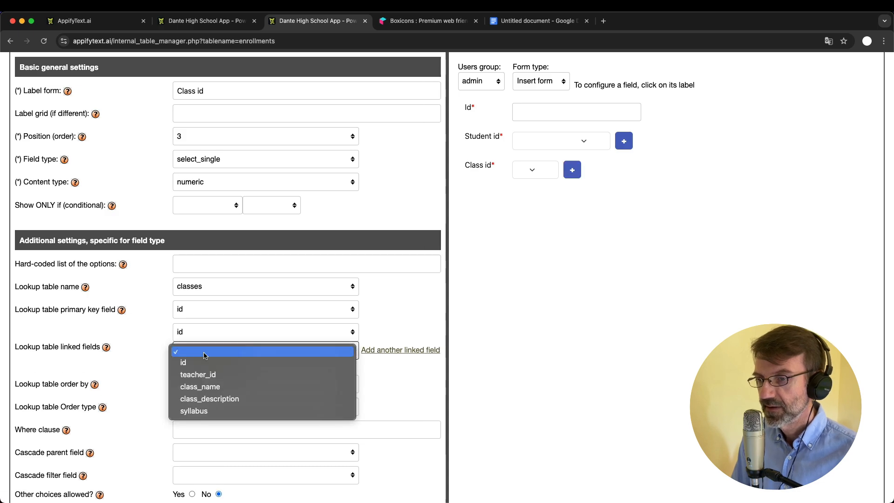
pyautogui.click(214, 387)
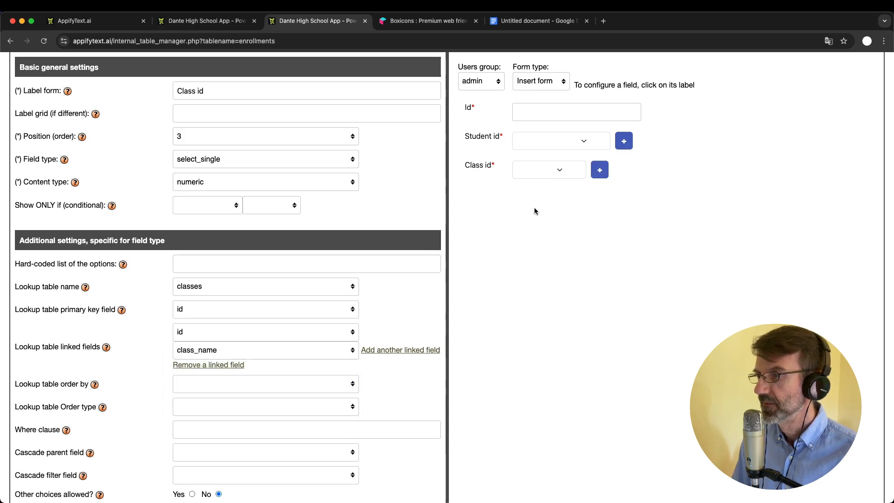
# Check the class names in the preview, save the Class id field, and switch to the running app
pyautogui.click(540, 171)
pyautogui.click(616, 252)
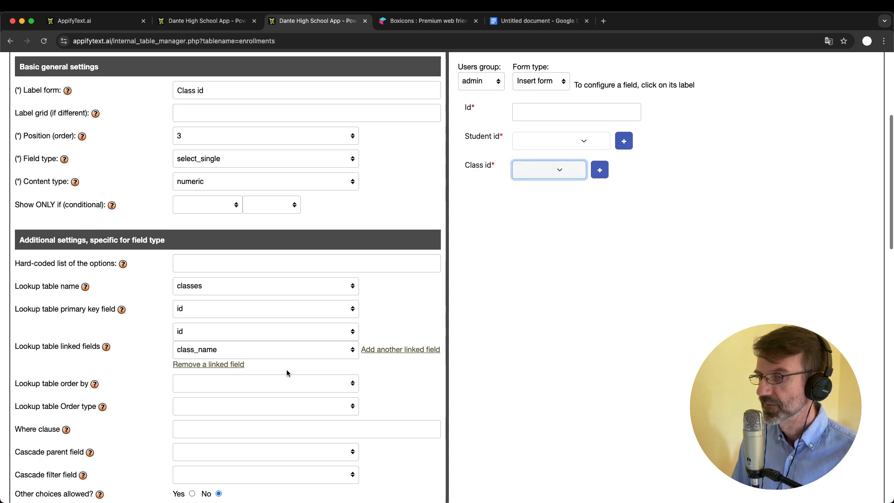
pyautogui.scroll(-3, 287, 370)
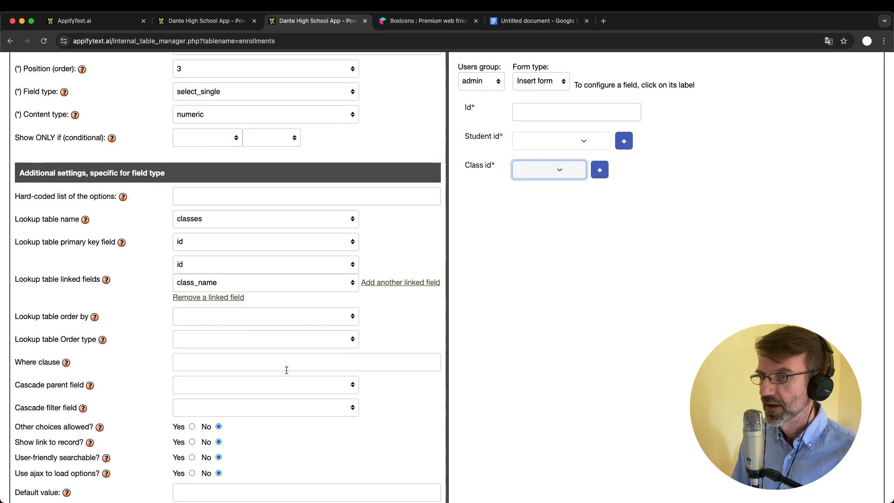
pyautogui.scroll(8, 286, 370)
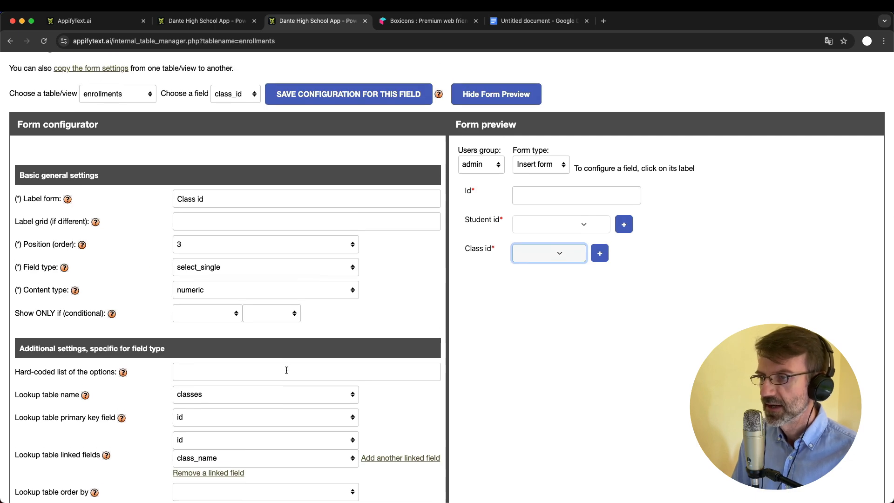
pyautogui.scroll(-20, 287, 370)
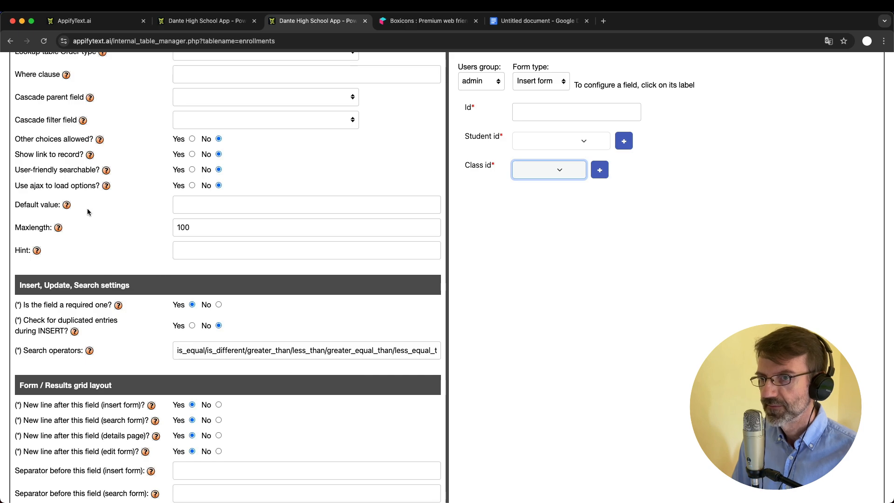
pyautogui.scroll(20, 271, 253)
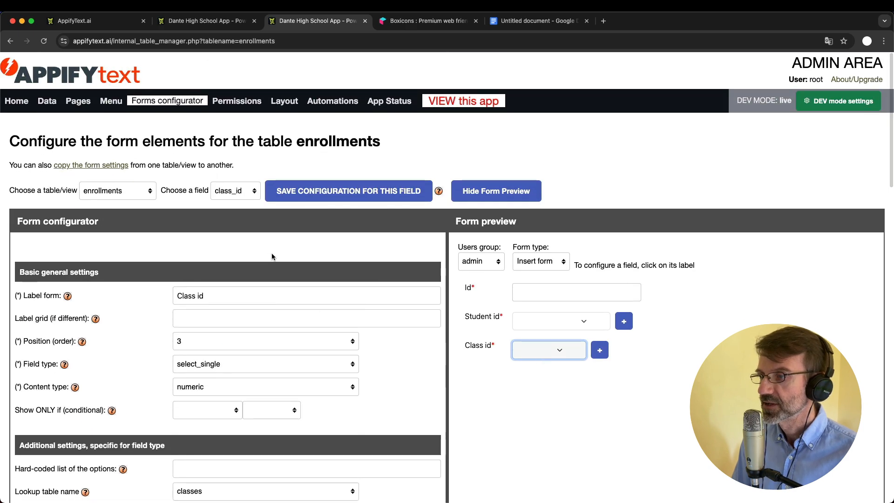
pyautogui.click(329, 192)
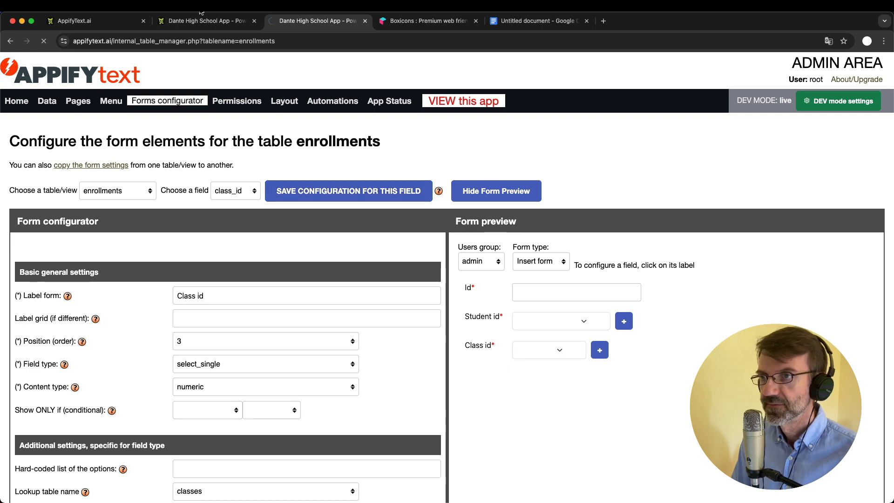
pyautogui.click(210, 21)
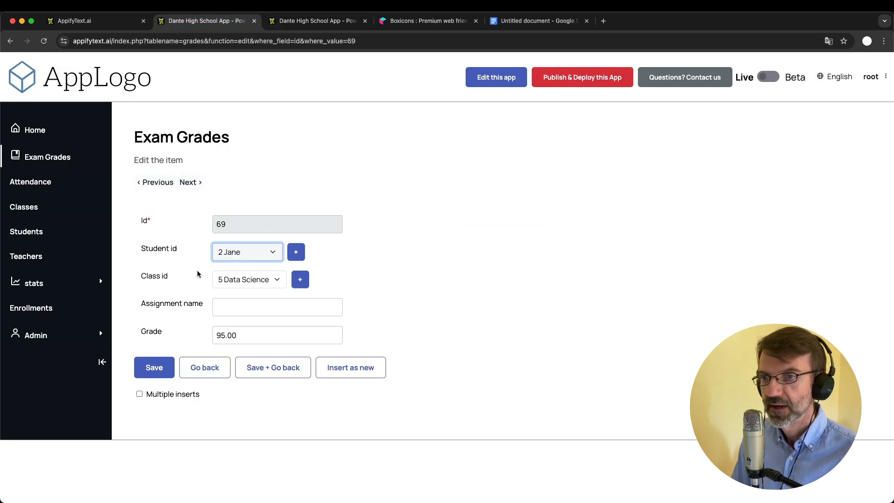
# Open a new Enrollments insert form and type then clear test text 'blah' in the Id field
pyautogui.click(31, 309)
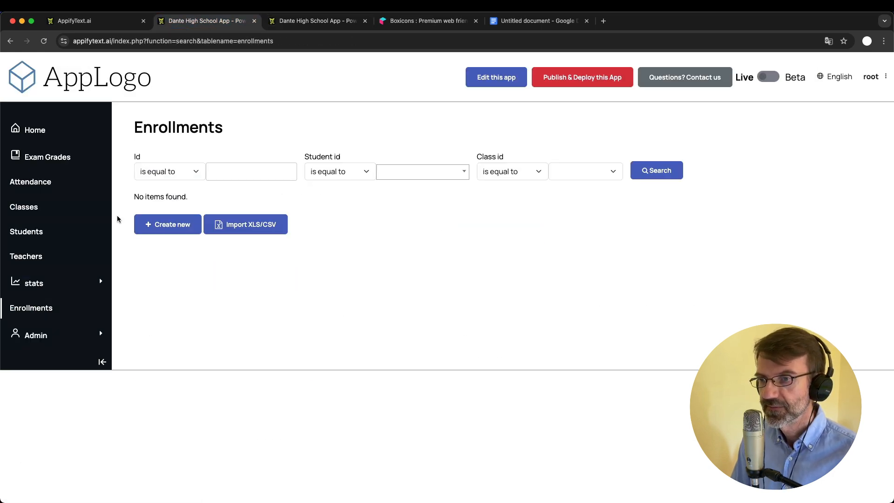
pyautogui.click(173, 227)
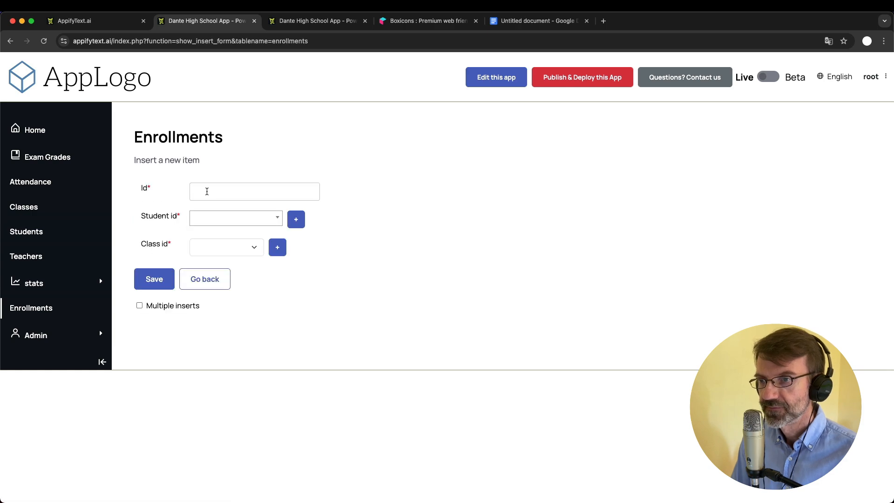
pyautogui.click(209, 191)
pyautogui.write('blah')
pyautogui.press('BackSpace')
pyautogui.press('BackSpace')
pyautogui.press('BackSpace')
pyautogui.press('BackSpace')
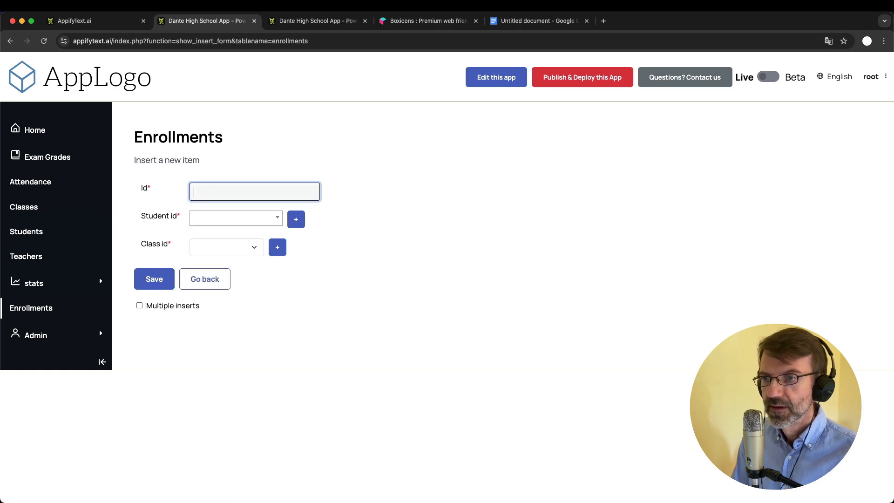
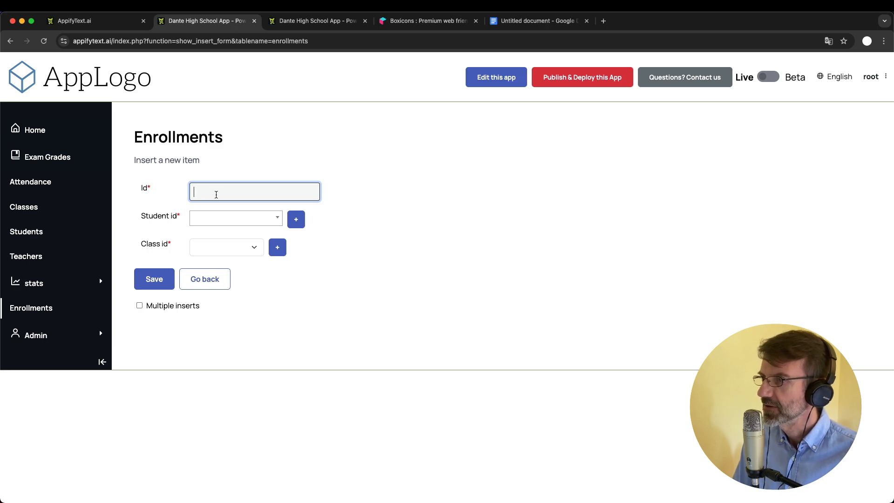
# Switch to the admin tab showing the enrollments form configurator
pyautogui.click(282, 23)
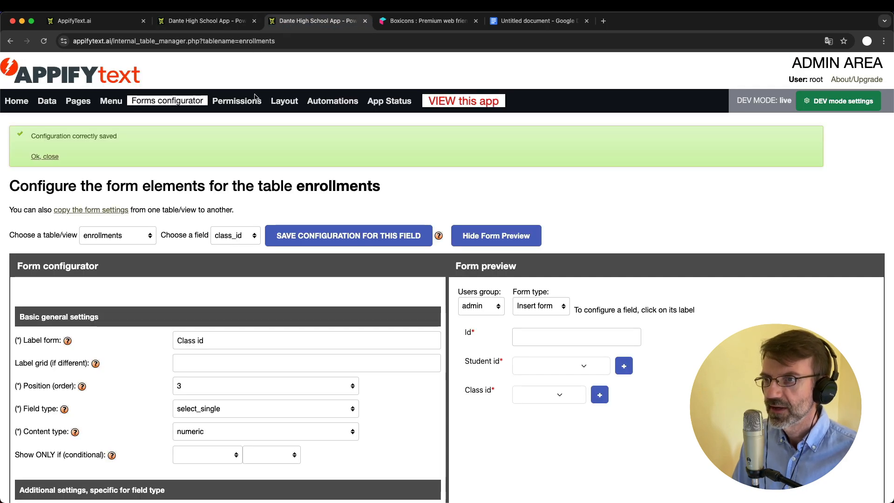
# Turn off CREATE on the id field for the admin group's enrollments, then save all field permissions
pyautogui.click(255, 99)
pyautogui.click(247, 189)
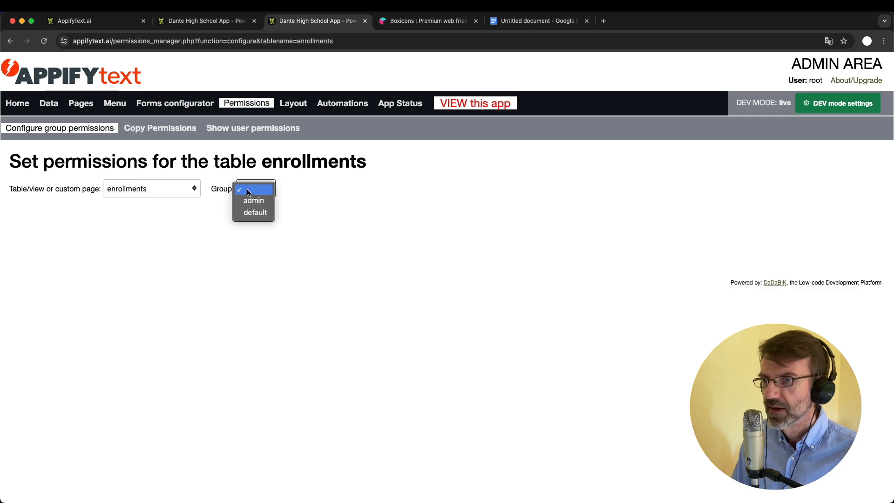
pyautogui.click(253, 200)
pyautogui.scroll(-5, 306, 263)
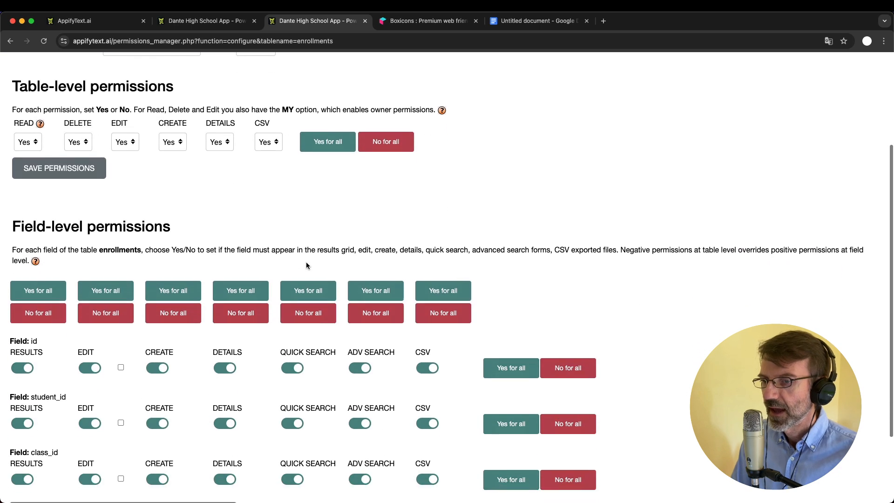
pyautogui.scroll(-2, 306, 266)
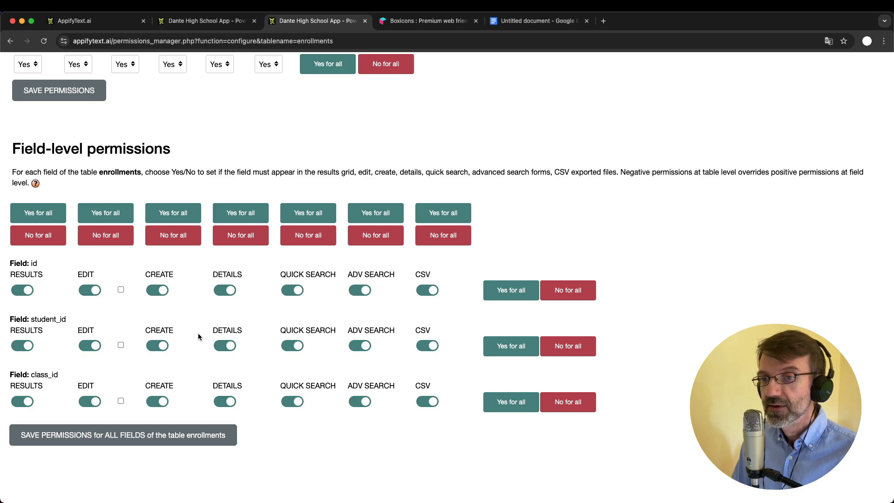
pyautogui.click(155, 290)
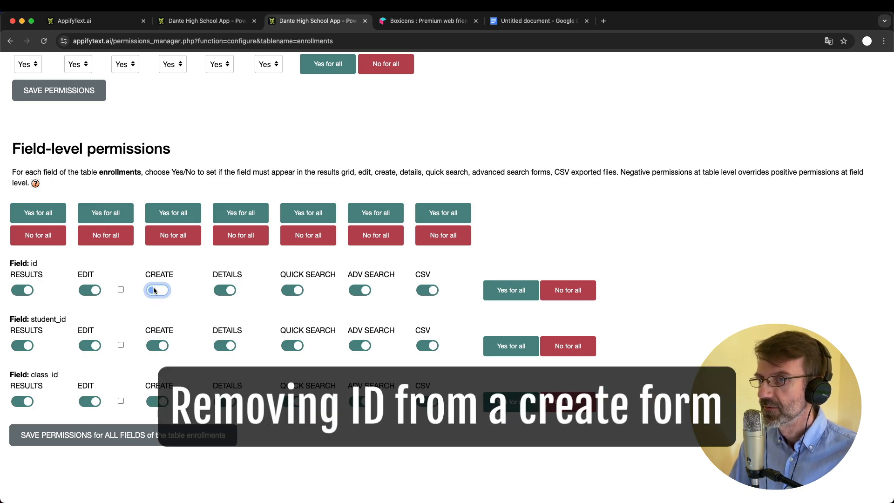
pyautogui.scroll(3, 141, 110)
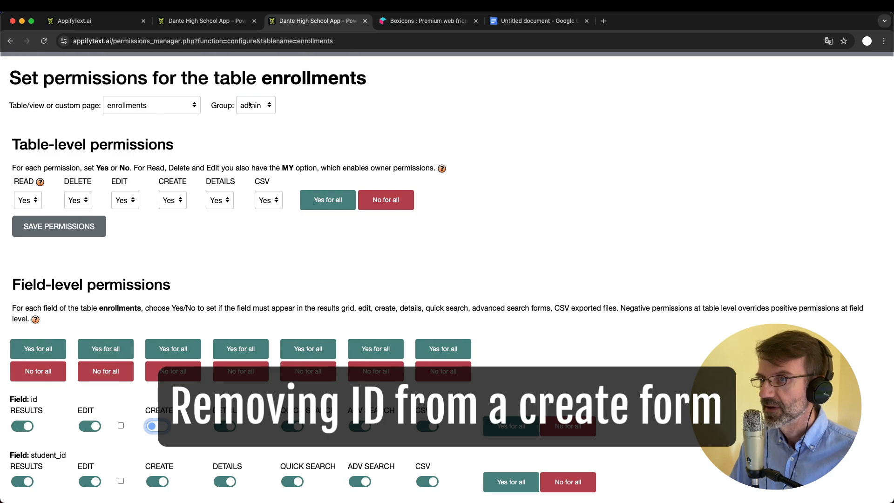
pyautogui.scroll(-3, 198, 280)
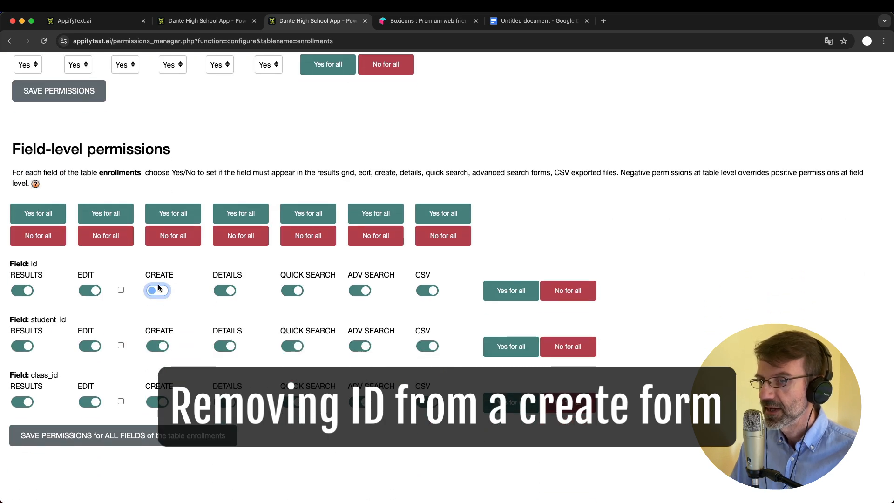
pyautogui.click(191, 437)
pyautogui.click(218, 27)
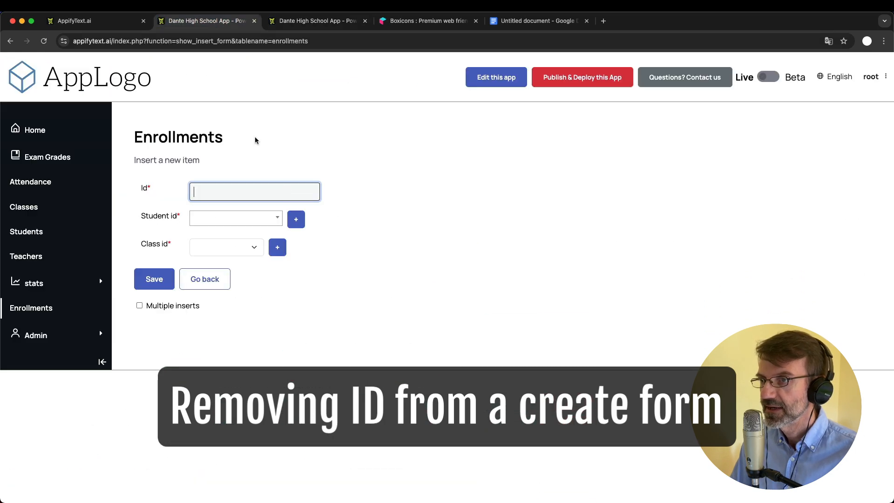
# Save a new enrollment with class 5 Data Science and student 1, found by searching 'john'
pyautogui.press('super+r')
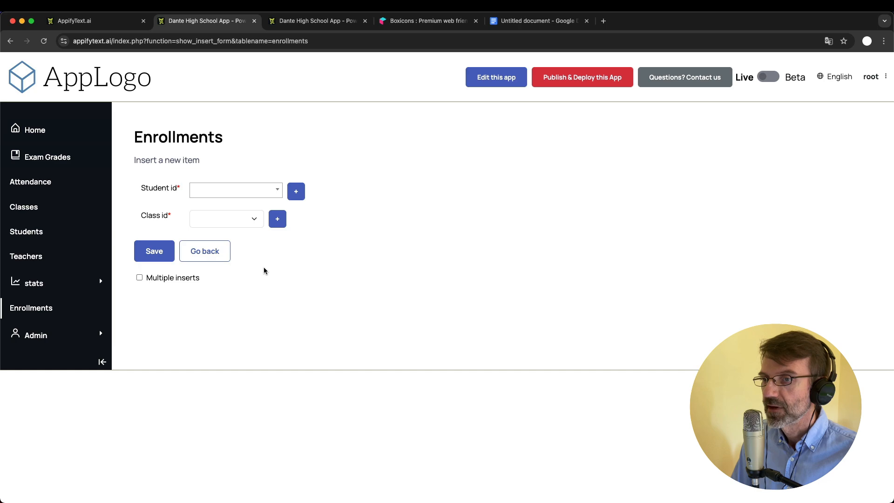
pyautogui.click(227, 222)
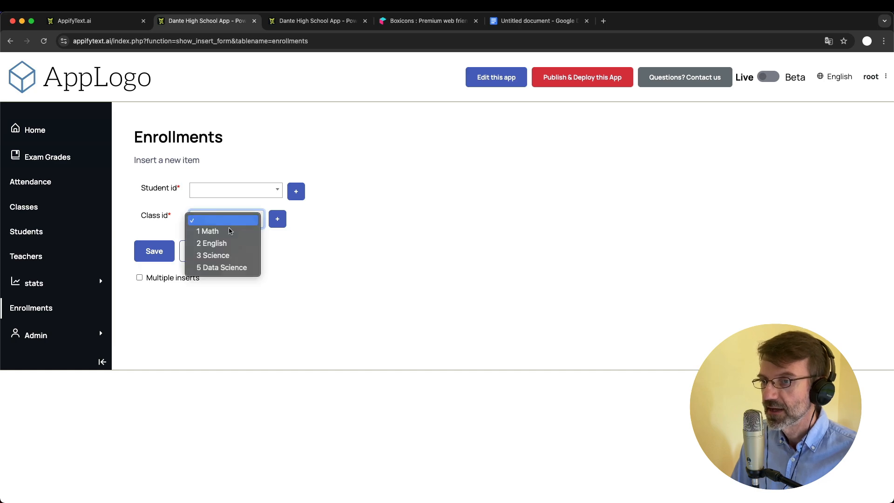
pyautogui.click(240, 267)
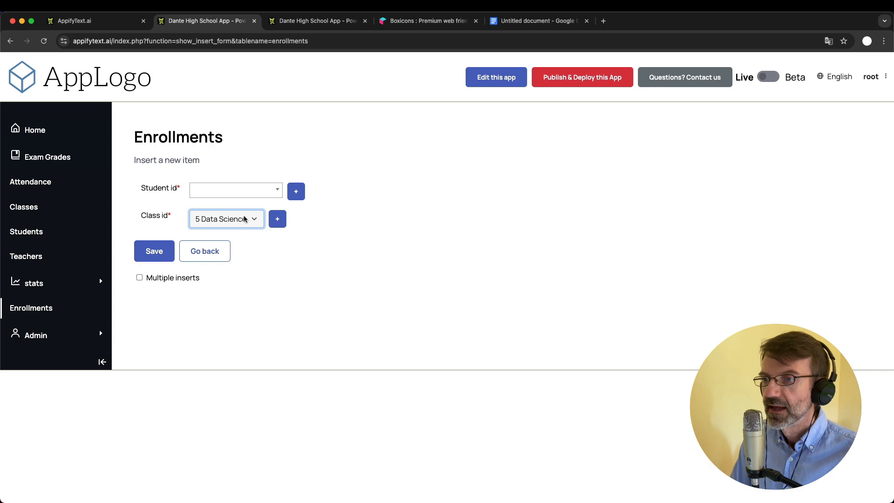
pyautogui.click(242, 195)
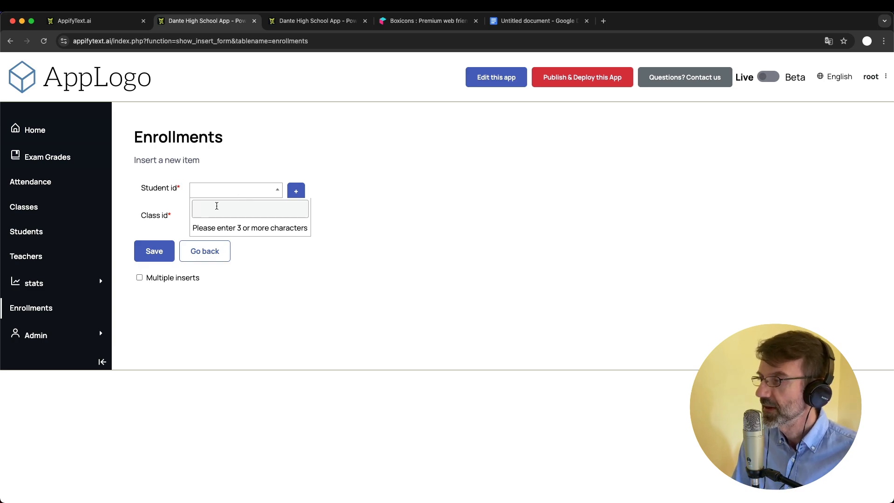
pyautogui.write('johnn')
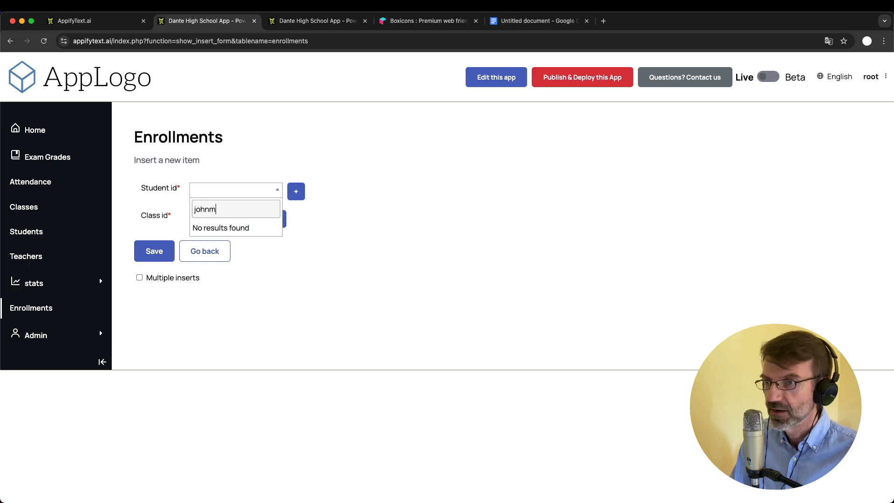
pyautogui.press('BackSpace')
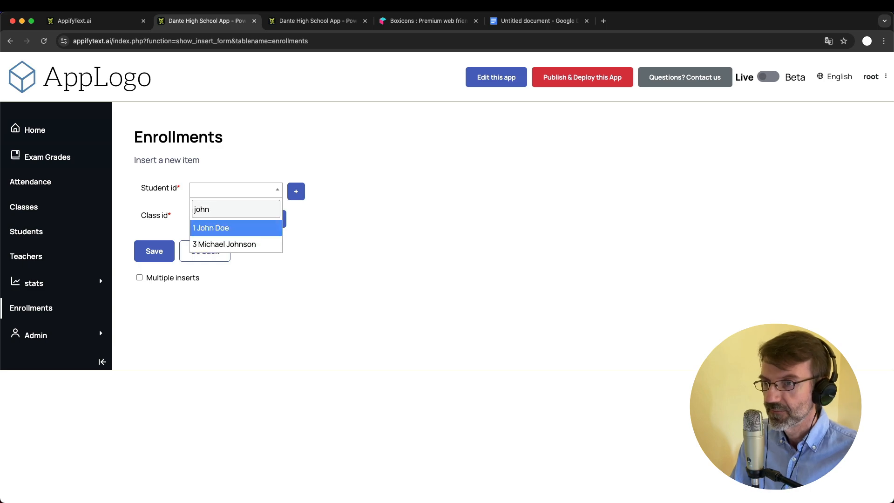
pyautogui.click(245, 229)
pyautogui.click(154, 252)
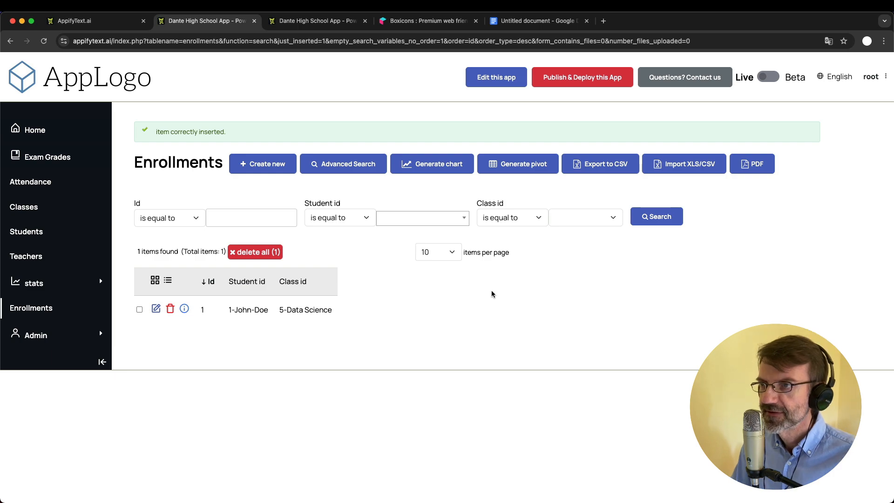
pyautogui.click(525, 21)
# Strike through 'Stats' and the 'Improve grading…' workflow bullet in the Google Doc
pyautogui.click(284, 359)
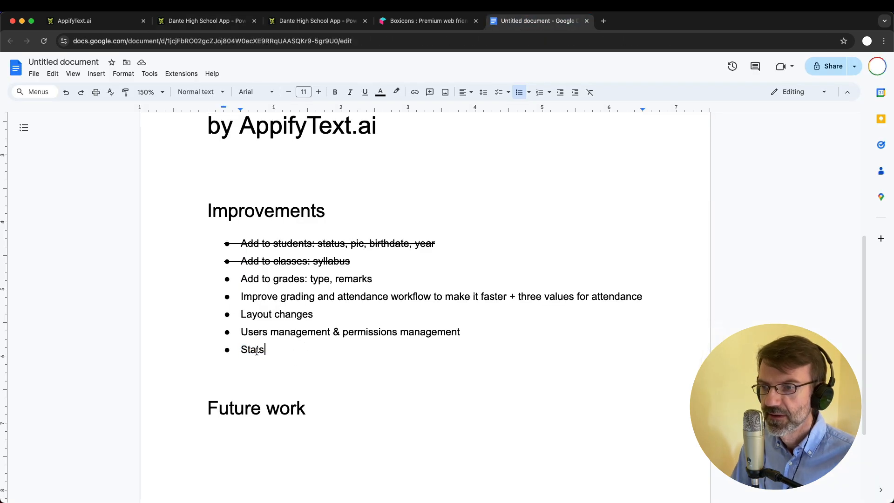
pyautogui.doubleClick(252, 350)
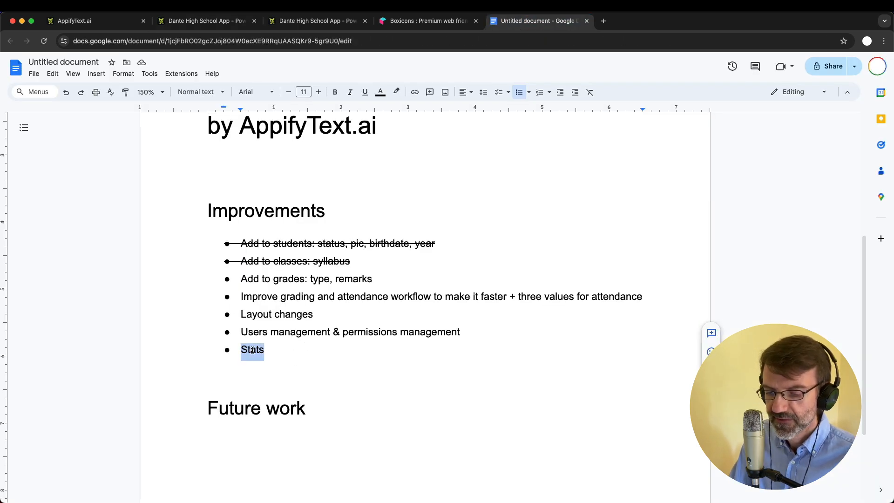
pyautogui.press('cmd+shift+x')
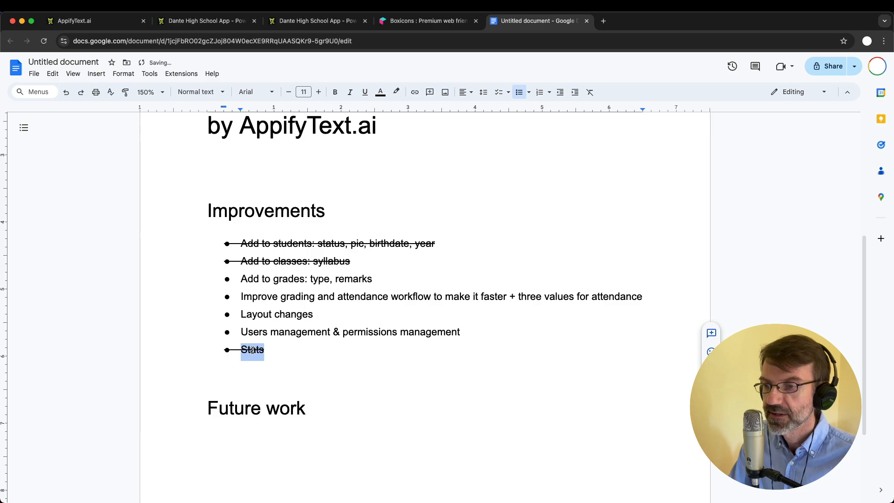
pyautogui.doubleClick(255, 296)
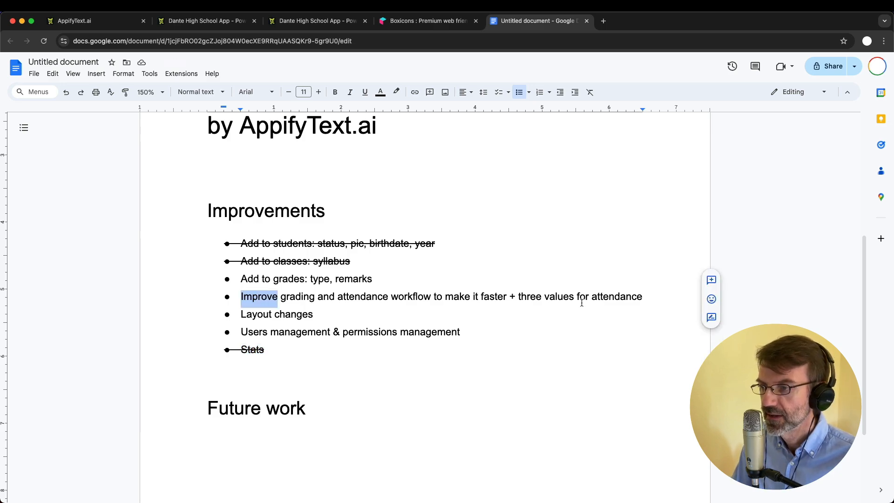
pyautogui.keyDown('shift'); pyautogui.click(648, 296); pyautogui.keyUp('shift')
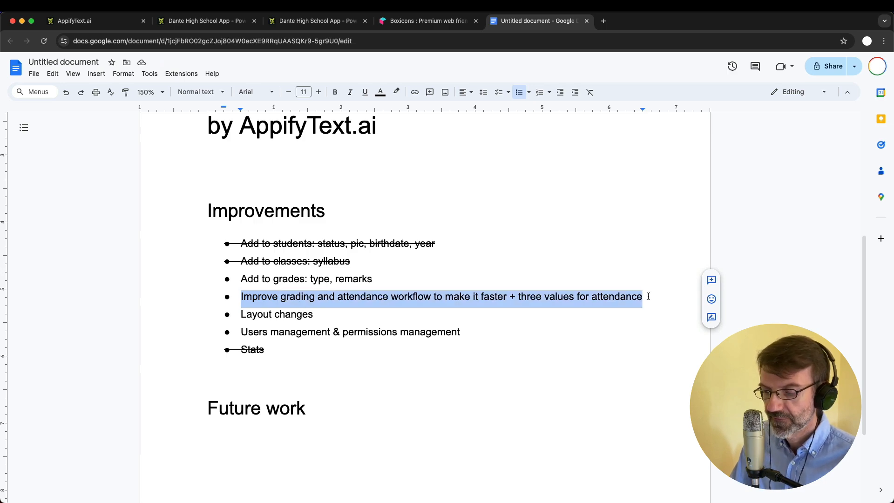
pyautogui.press('super+shift+x')
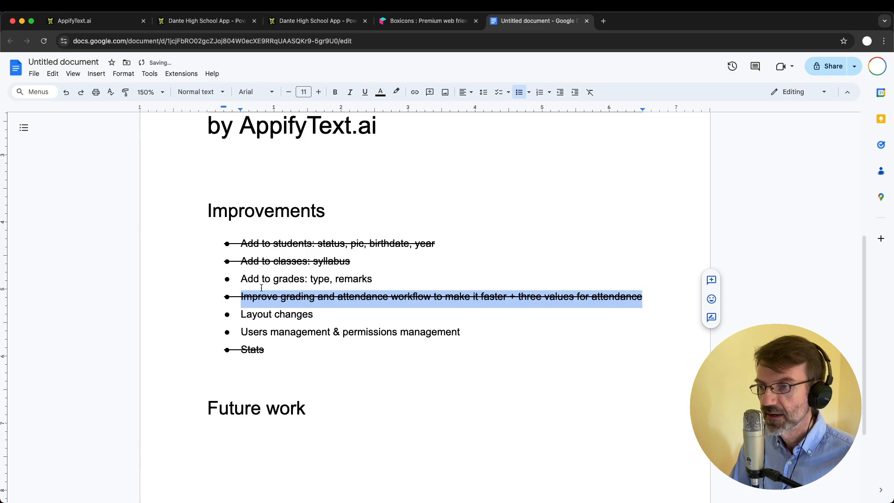
pyautogui.click(227, 27)
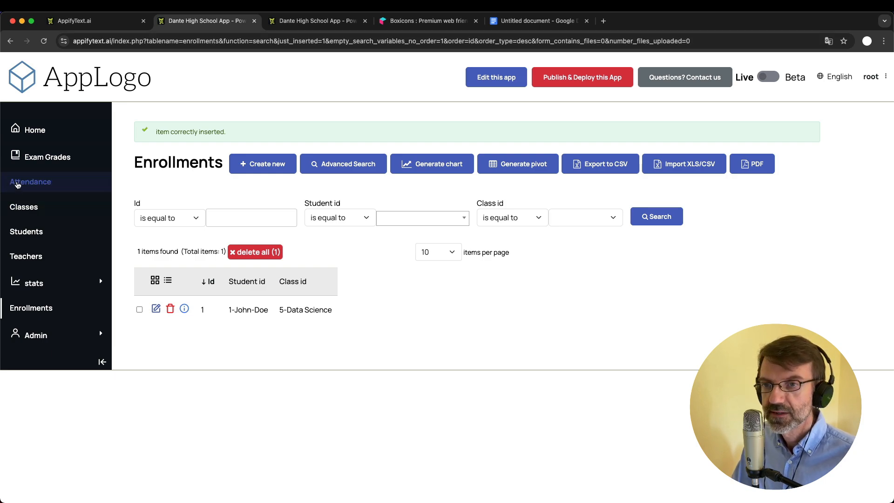
# In admin Data, change the attendance table's attended field to Short text and save
pyautogui.click(29, 192)
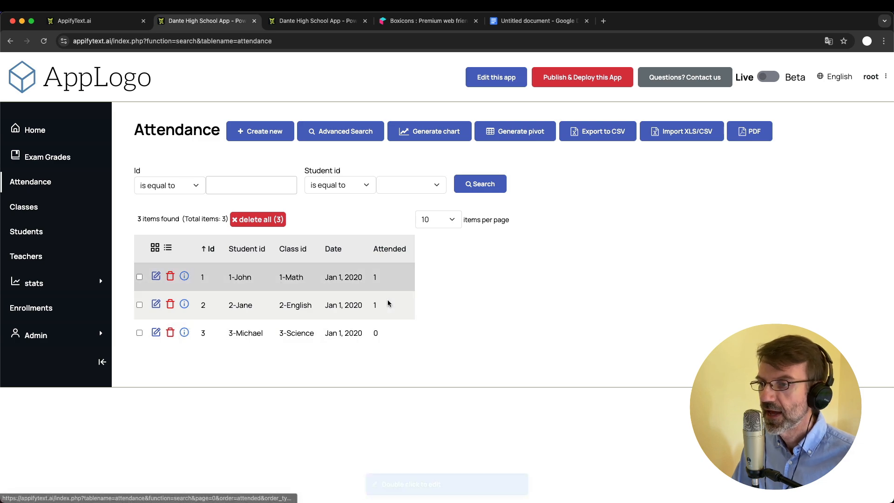
pyautogui.click(301, 23)
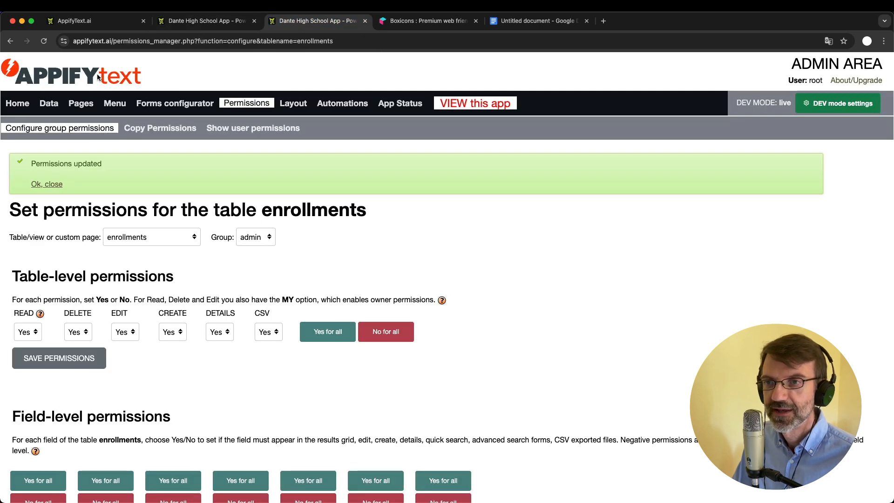
pyautogui.click(48, 103)
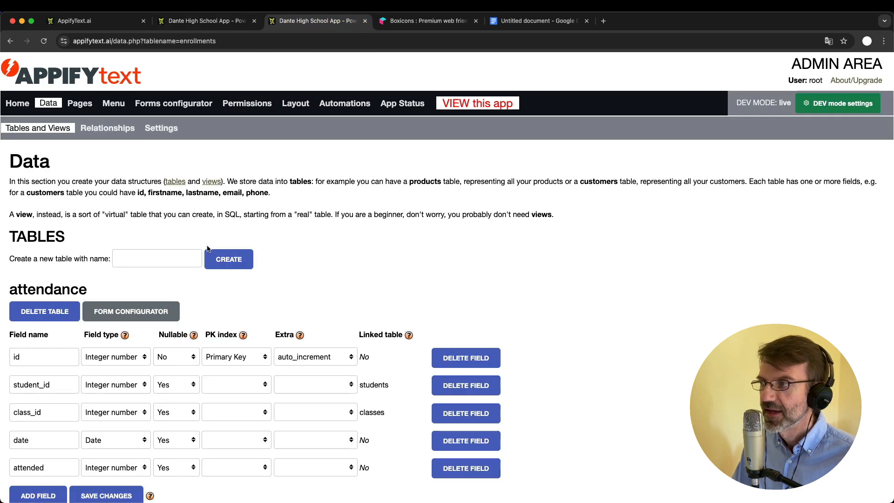
pyautogui.scroll(-3, 207, 248)
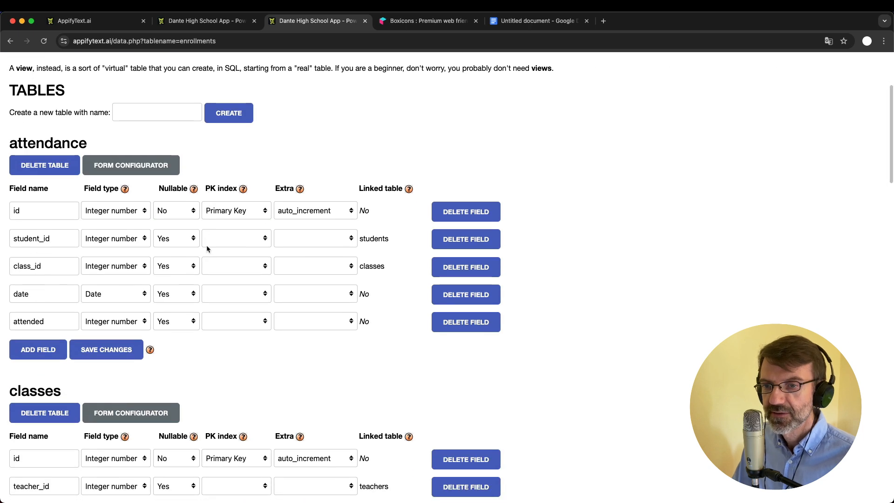
pyautogui.click(124, 323)
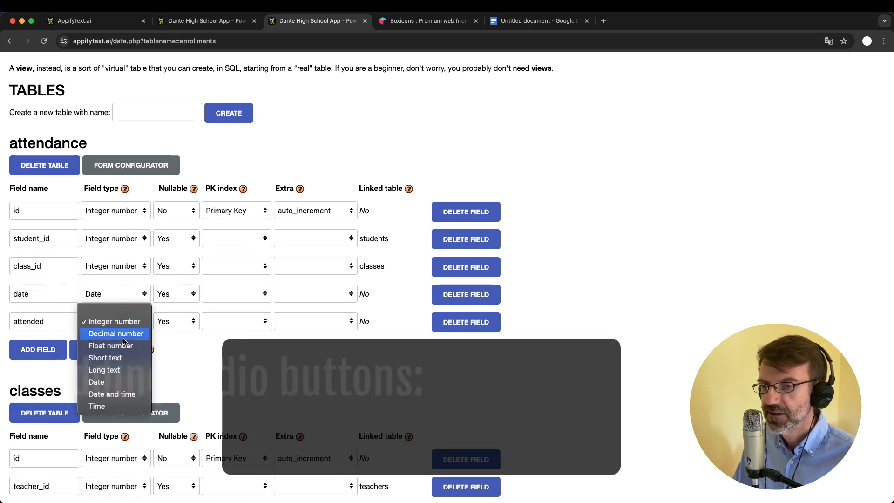
pyautogui.click(110, 356)
pyautogui.click(97, 351)
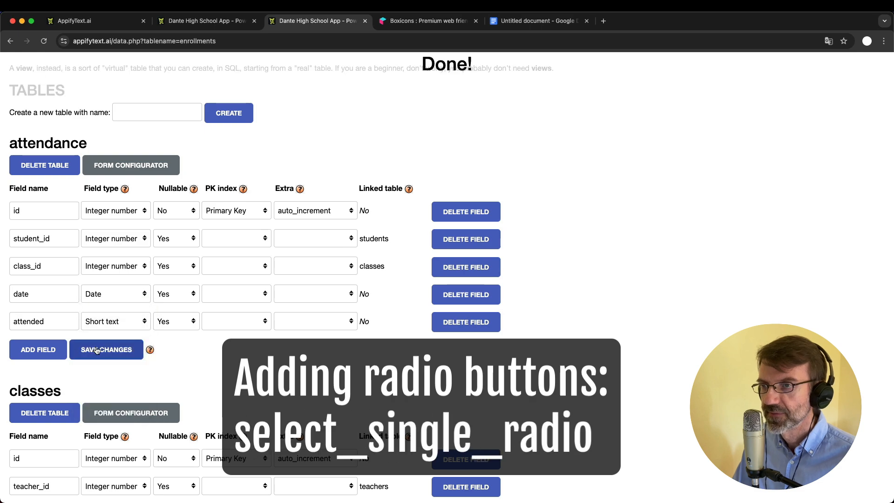
# In the attendance form configurator, set the attended field's type to select_single_radio
pyautogui.click(136, 166)
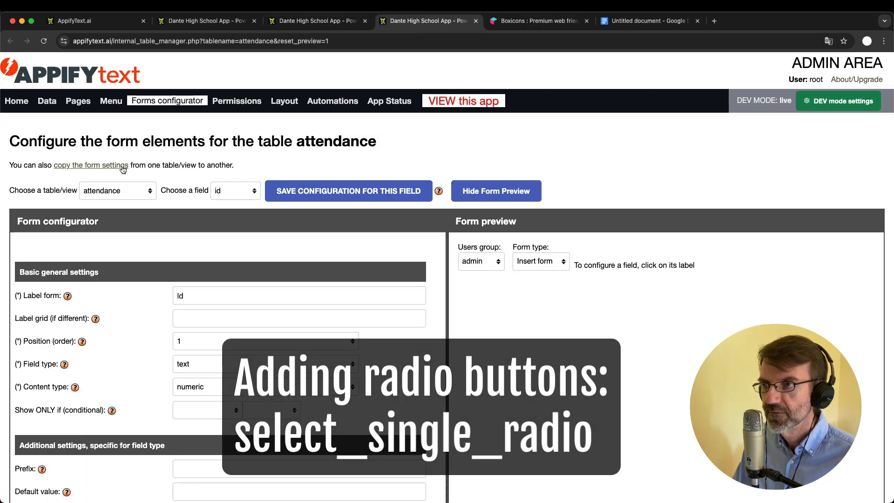
pyautogui.click(235, 190)
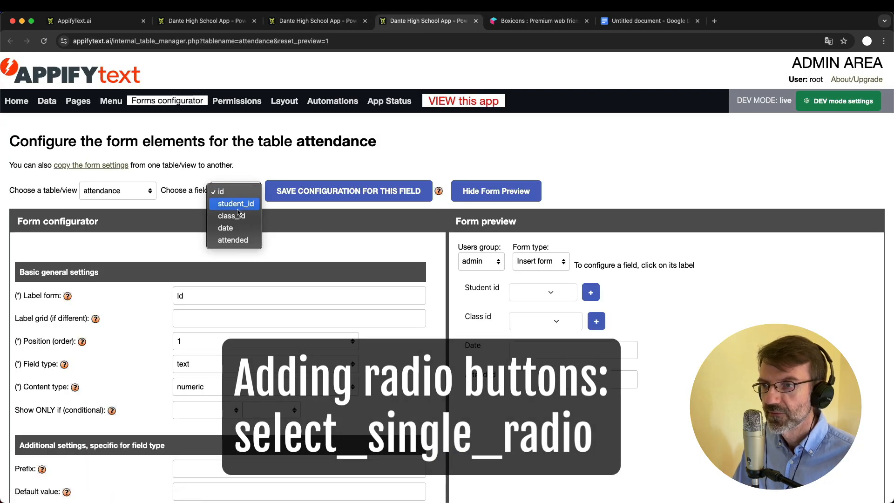
pyautogui.click(230, 240)
pyautogui.scroll(-2, 200, 261)
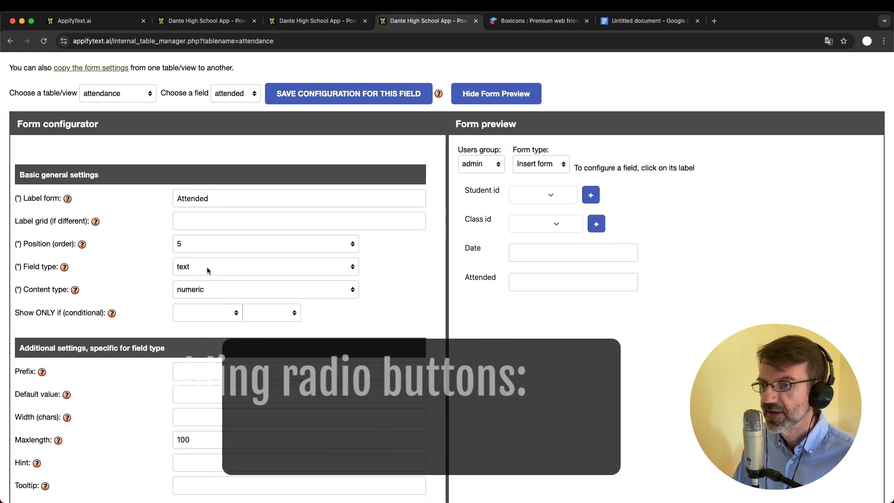
pyautogui.click(207, 269)
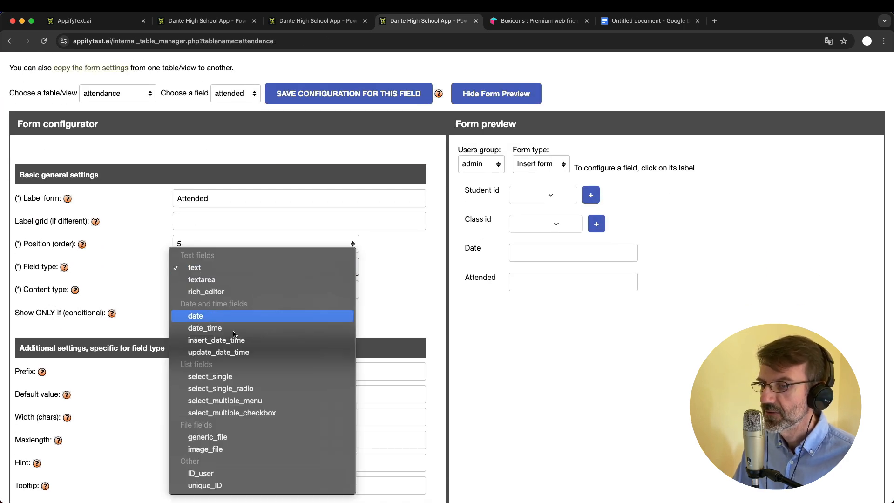
pyautogui.click(254, 389)
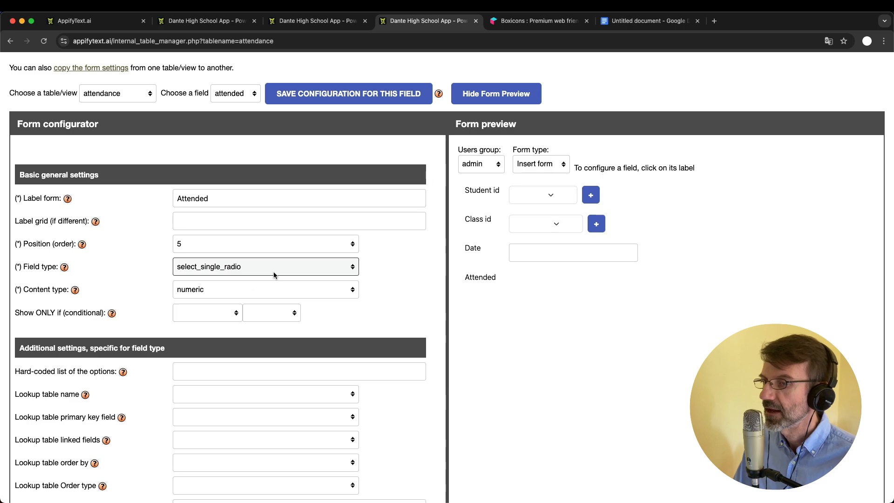
pyautogui.scroll(-3, 152, 409)
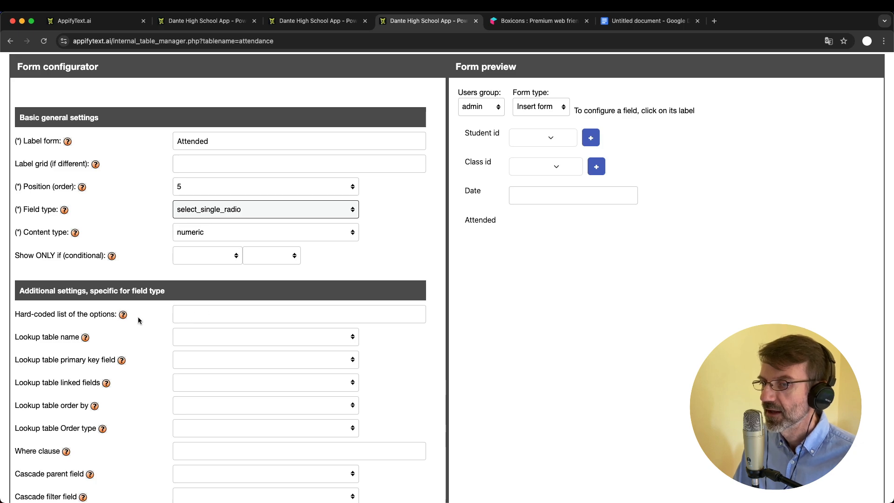
# Copy the help's example options into the attended field's hard-coded options list
pyautogui.click(123, 316)
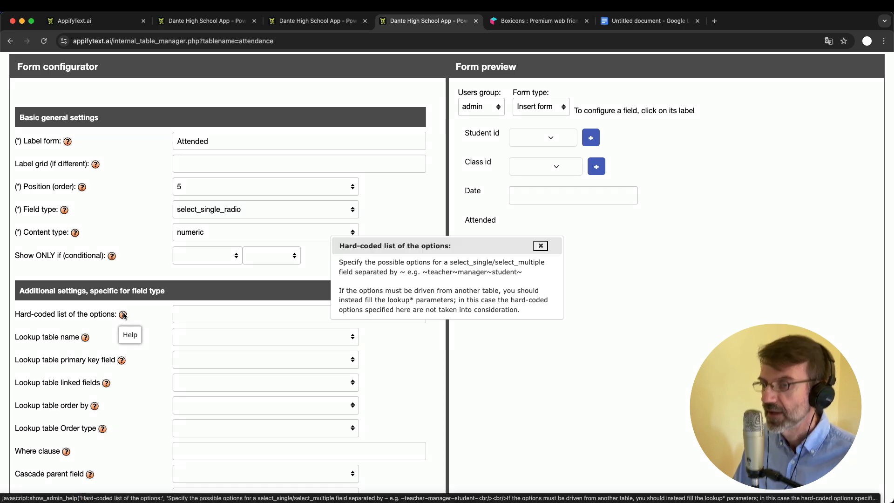
pyautogui.moveTo(425, 272); pyautogui.dragTo(540, 272)
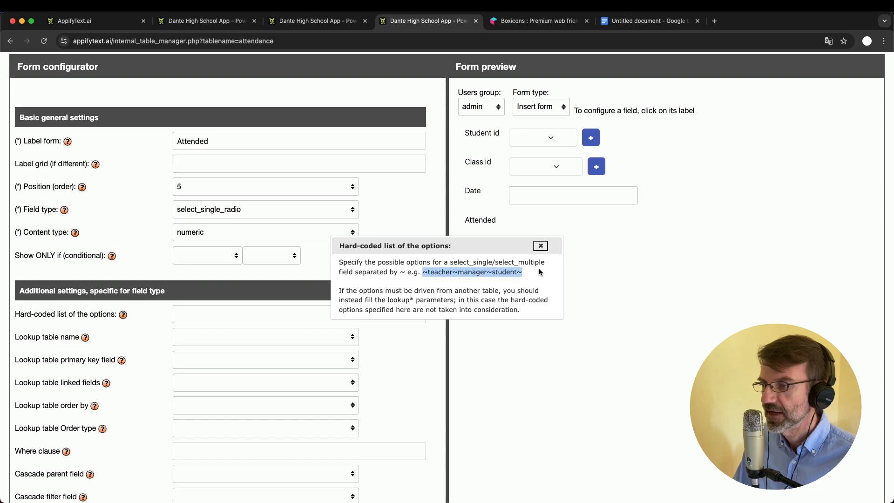
pyautogui.press('super+c')
pyautogui.click(540, 246)
pyautogui.click(263, 310)
pyautogui.press('super+v')
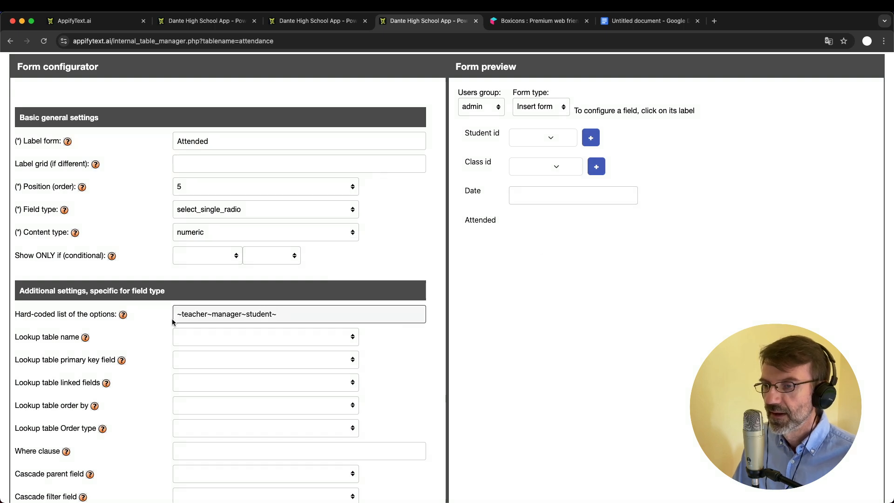
# Replace the example options teacher, manager and student with Present, Absent and Late
pyautogui.doubleClick(193, 315)
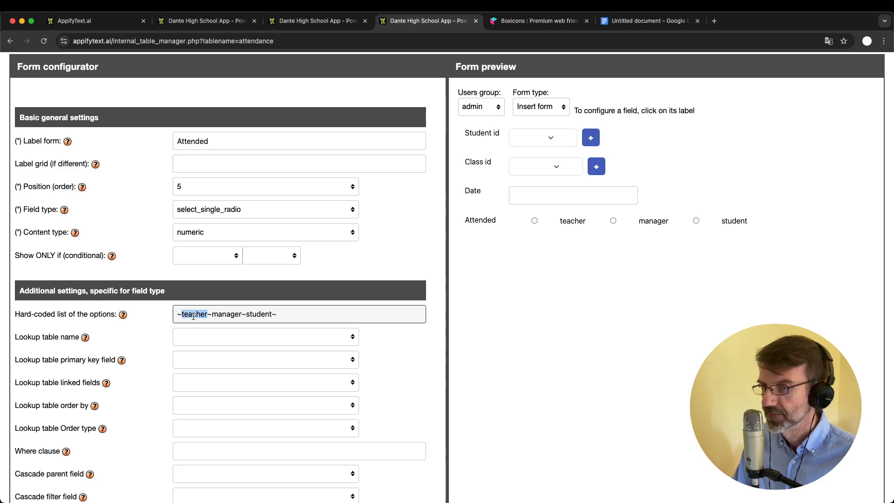
pyautogui.write('Pre')
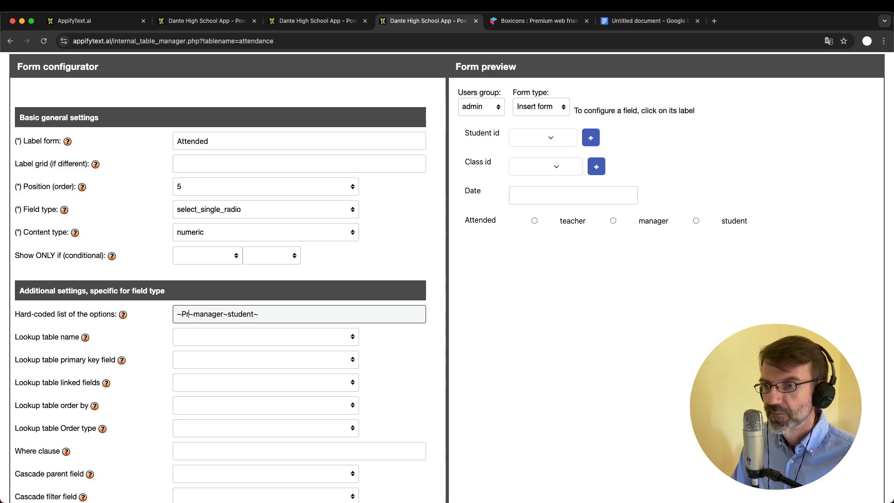
pyautogui.write('sent')
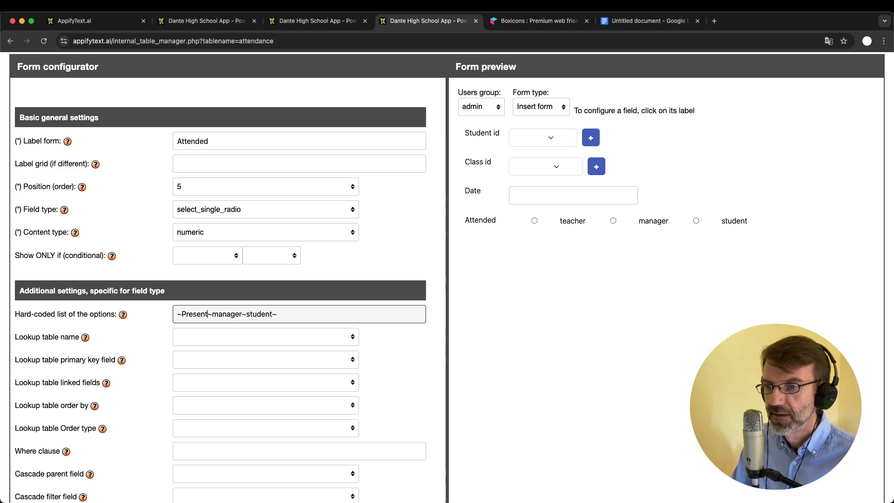
pyautogui.doubleClick(226, 313)
pyautogui.write('Absent')
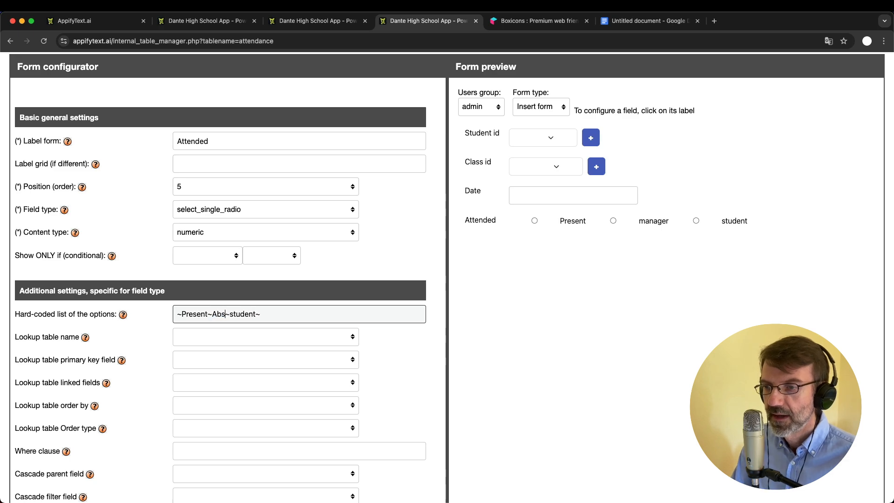
pyautogui.doubleClick(264, 315)
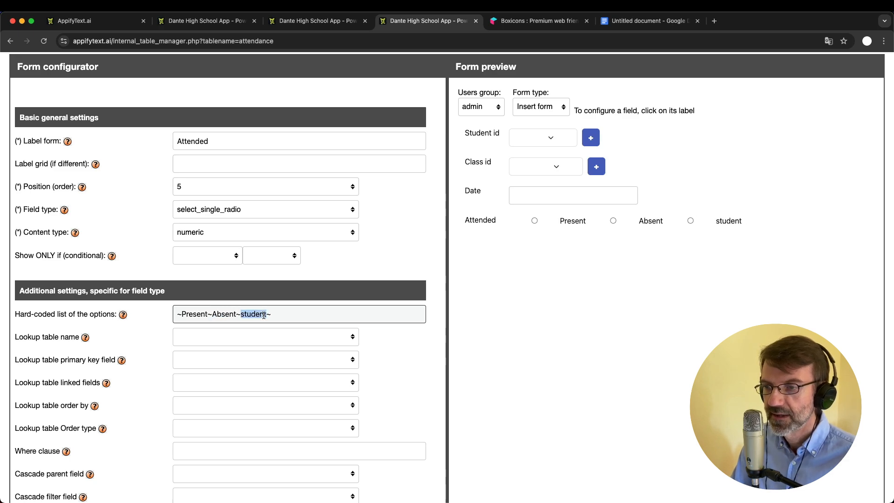
pyautogui.write('Late')
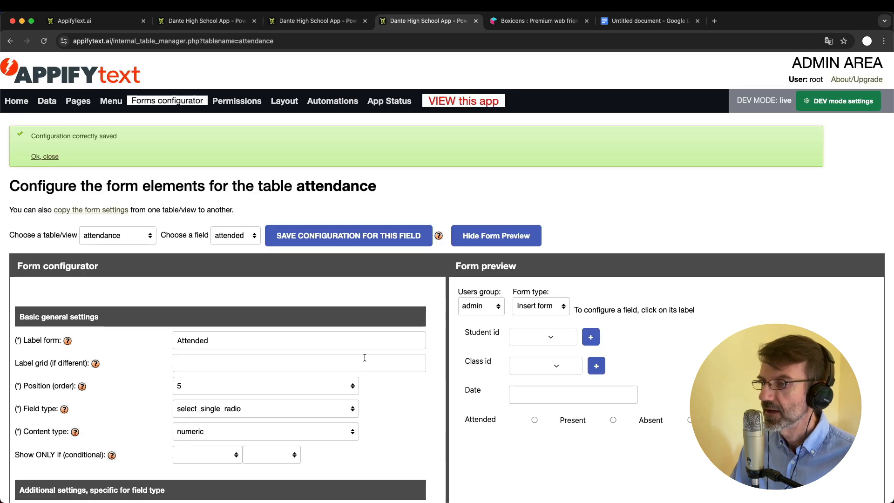
pyautogui.hotkey('ctrl', 'shift', 'Tab')
pyautogui.hotkey('ctrl', 'shift', 'Tab')
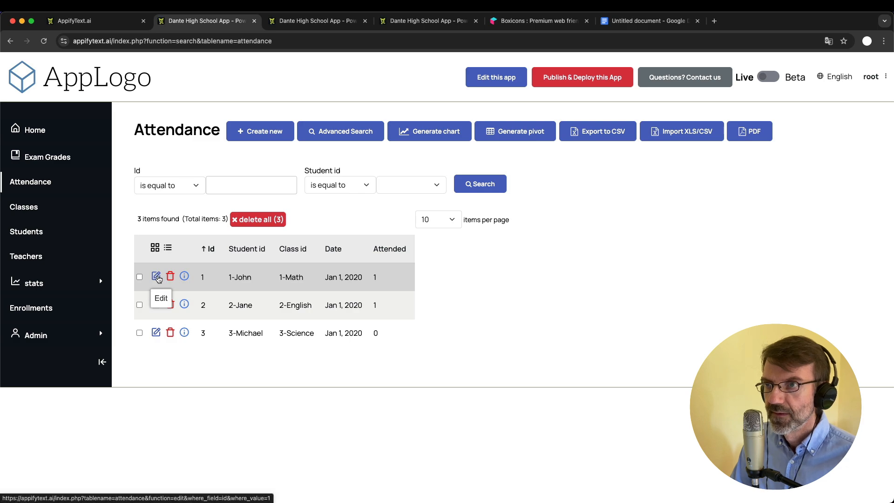
# Edit attendance record 1, try Absent and Late for Attended, then leave without saving
pyautogui.click(157, 278)
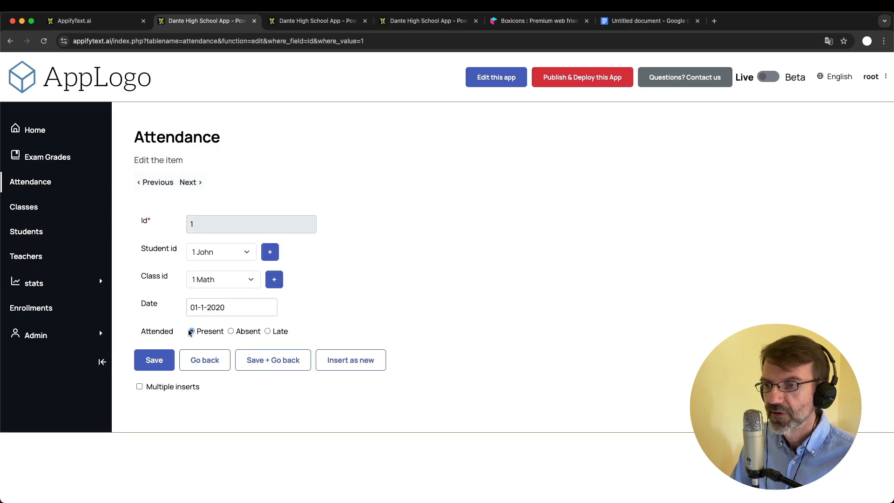
pyautogui.click(231, 332)
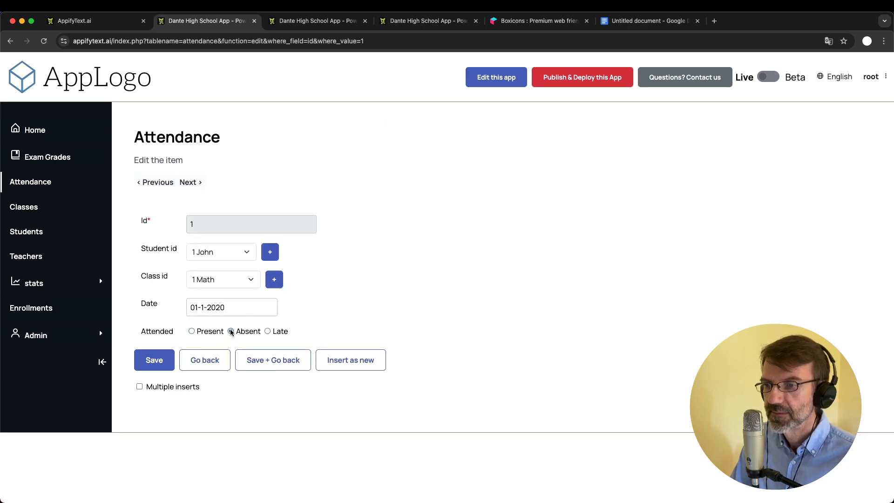
pyautogui.click(268, 331)
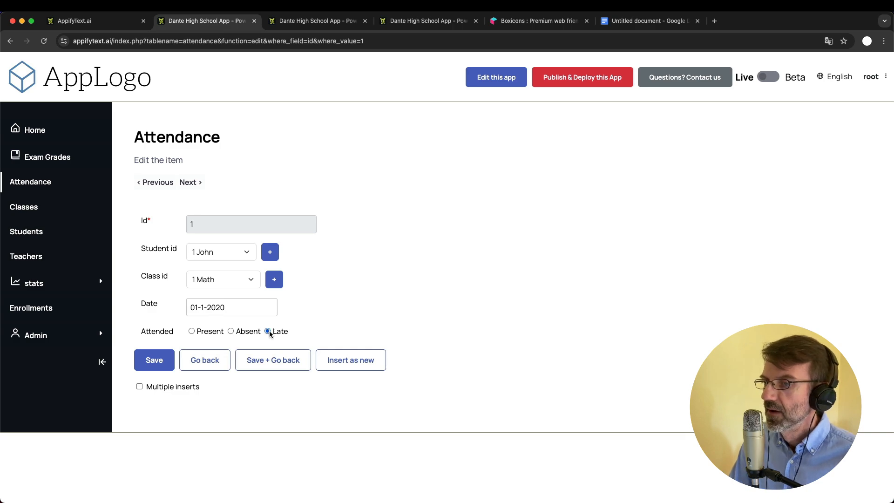
pyautogui.click(207, 361)
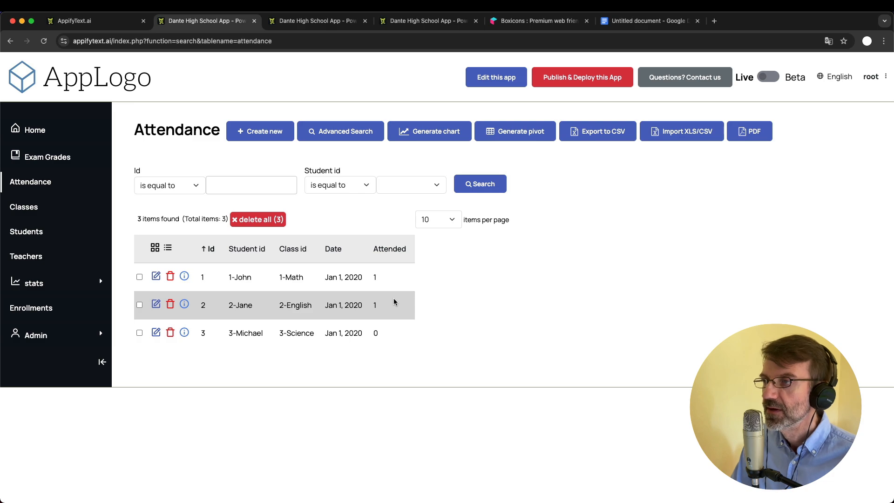
# Select the 'Layout changes' item in the Google Docs improvements list
pyautogui.click(632, 22)
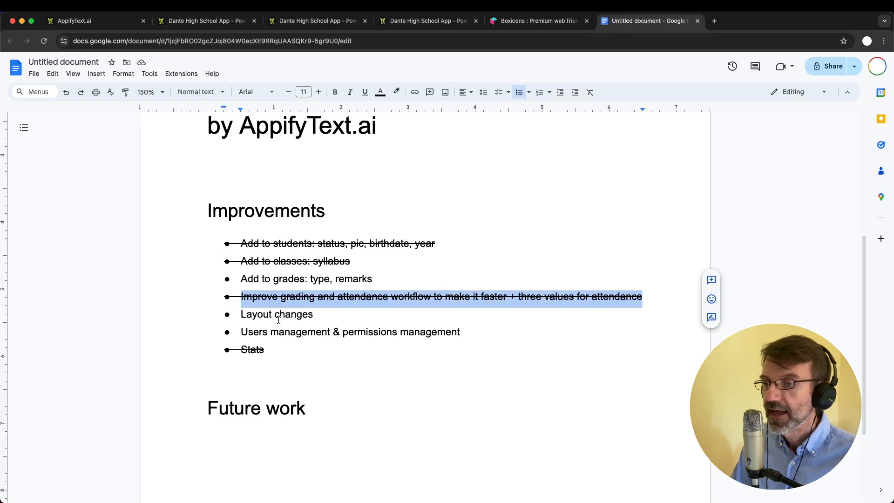
pyautogui.click(293, 260)
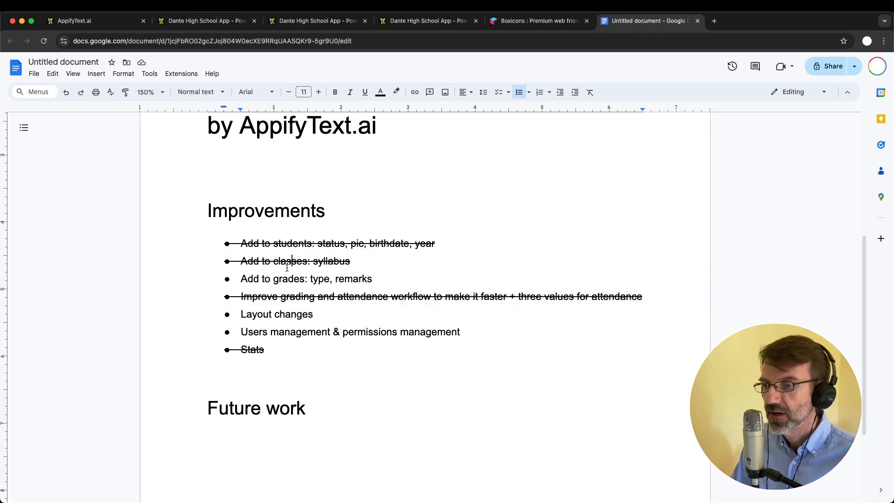
pyautogui.doubleClick(249, 313)
pyautogui.keyDown('shift'); pyautogui.click(312, 316); pyautogui.keyUp('shift')
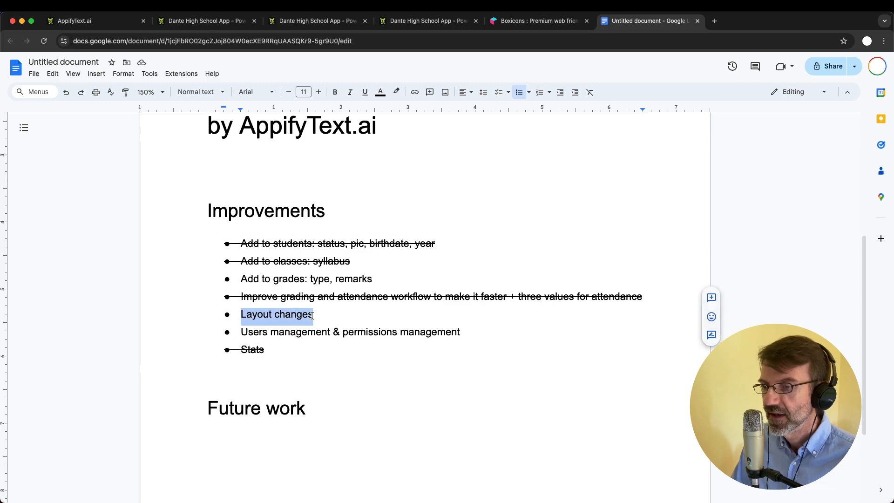
pyautogui.click(222, 24)
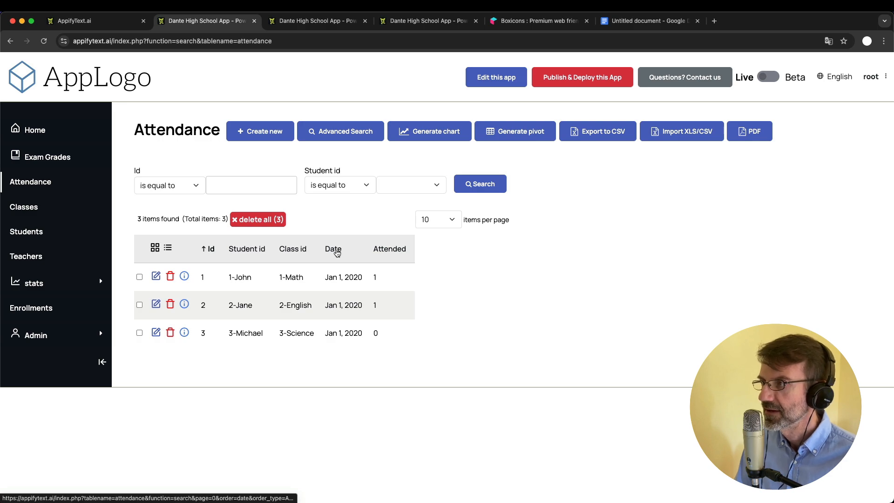
# View the app's Classes list, then return to the admin Data tables page
pyautogui.click(25, 206)
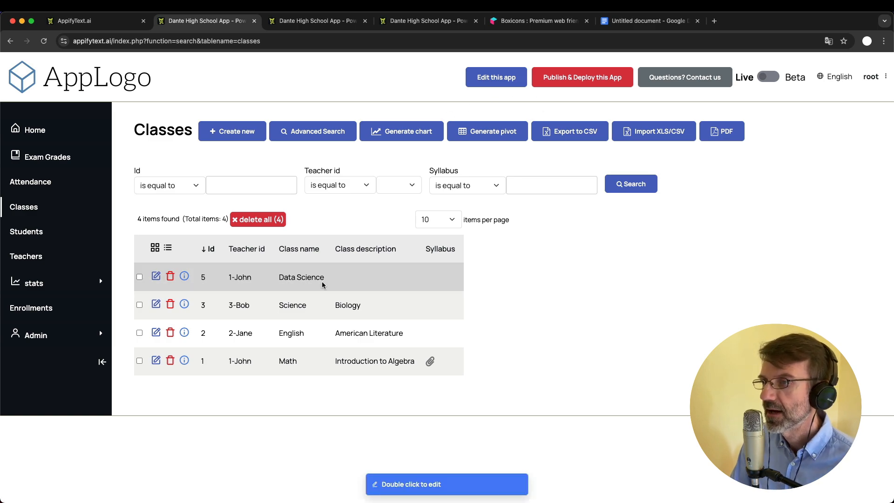
pyautogui.click(305, 21)
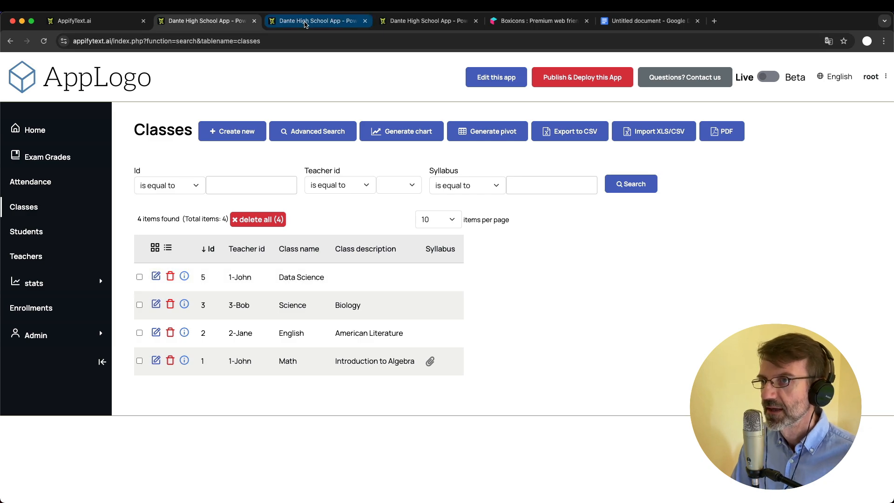
pyautogui.scroll(3, 300, 130)
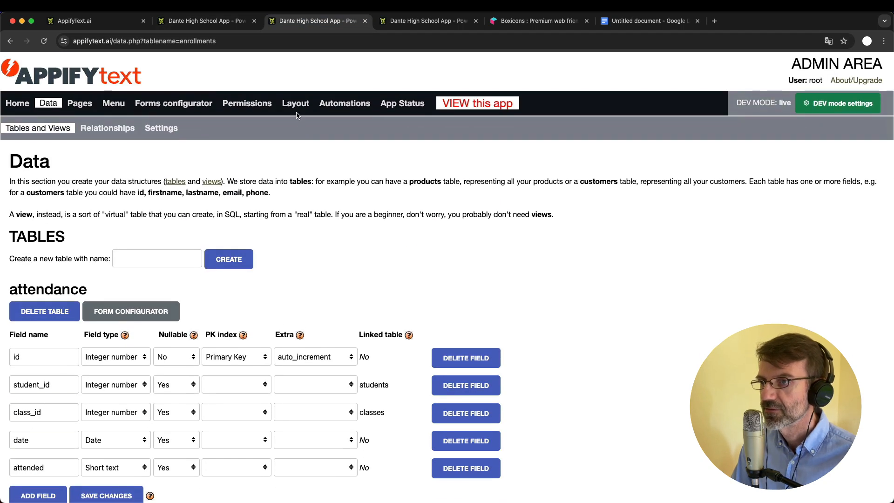
# Go to the admin Layout section, zoom in slightly, and show the Custom CSS sub-tab
pyautogui.click(299, 106)
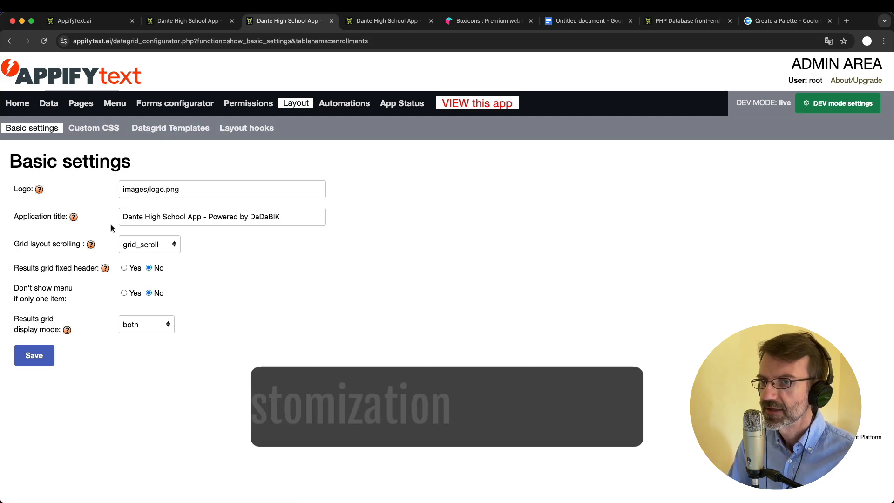
pyautogui.press('super+plus')
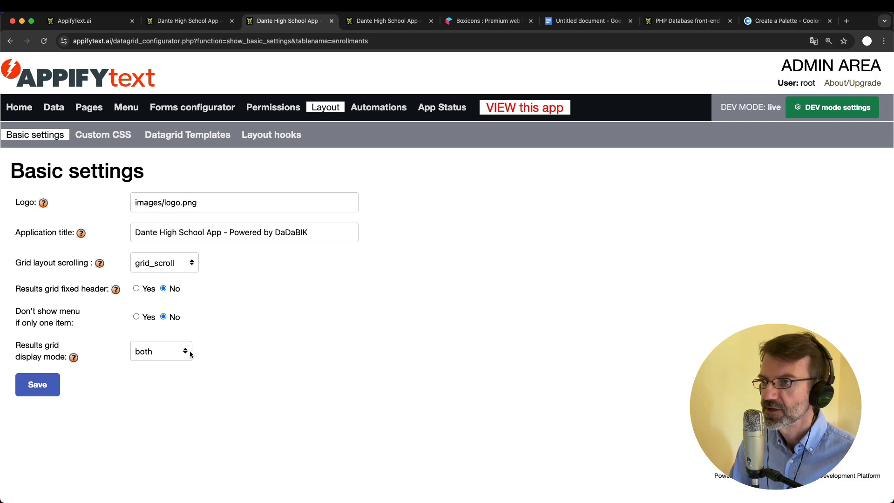
pyautogui.click(101, 135)
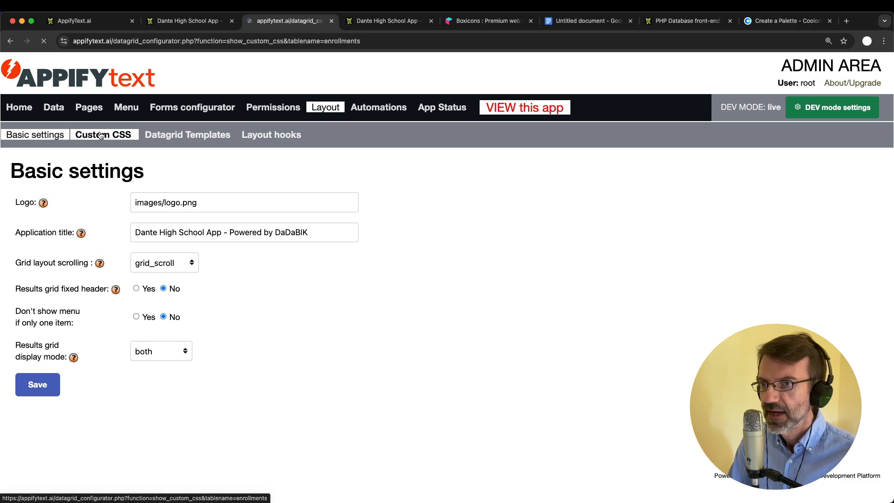
# Check the running app's Classes list of 4 classes, including 5 Data Science and 1 Math
pyautogui.click(294, 408)
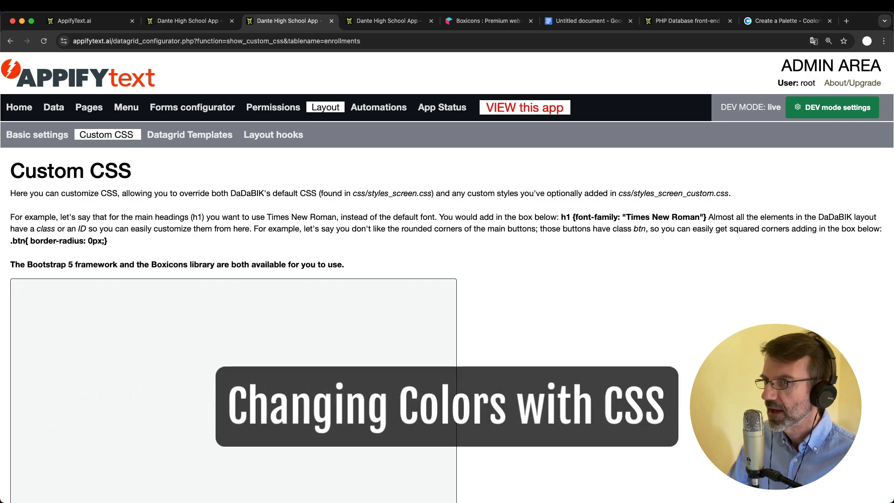
pyautogui.click(191, 21)
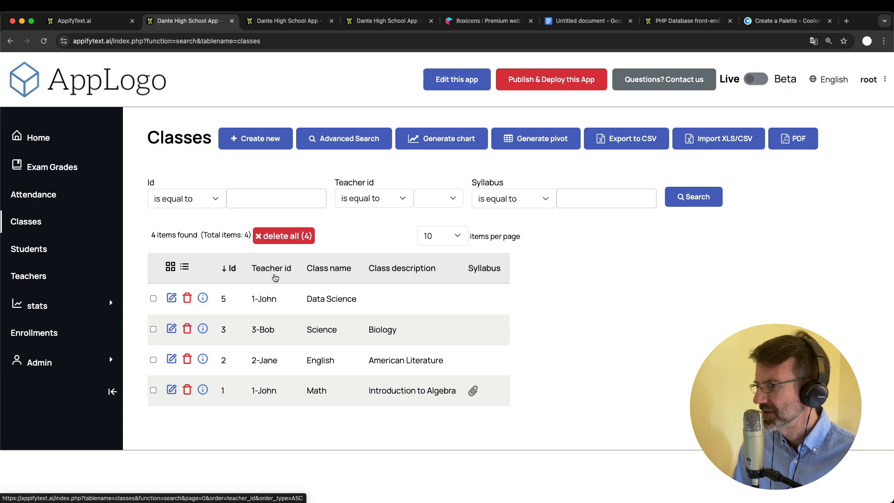
# Show the Coolors palette with colours CCC9A1, F0FFCE, A53F2B and 4C230A
pyautogui.click(287, 21)
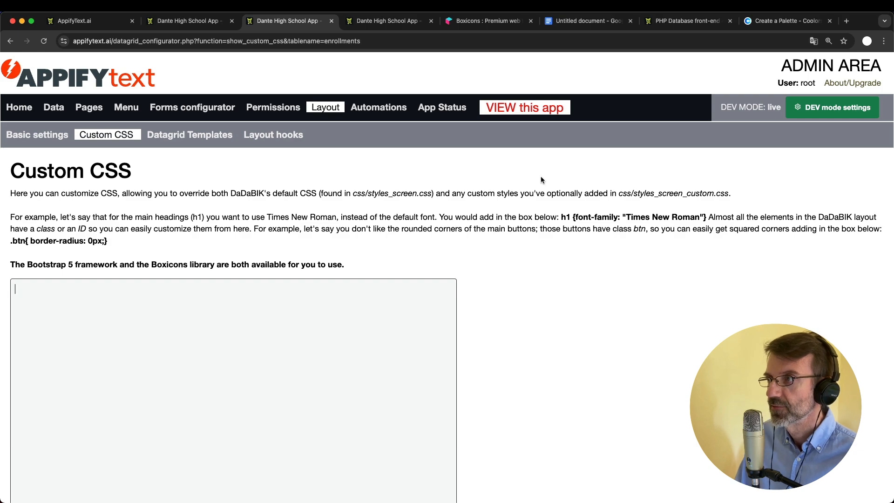
pyautogui.click(771, 22)
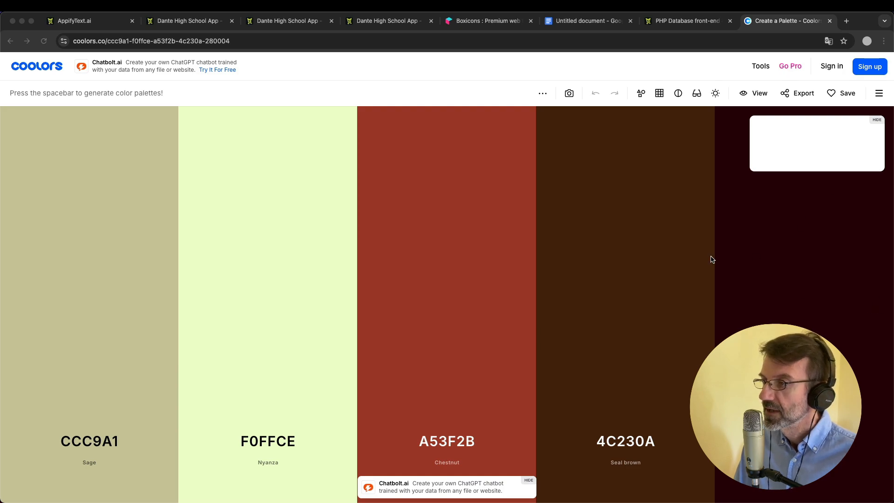
# Compare the Coolors palette with the app's default-styled Classes list, ending on Classes
pyautogui.click(194, 21)
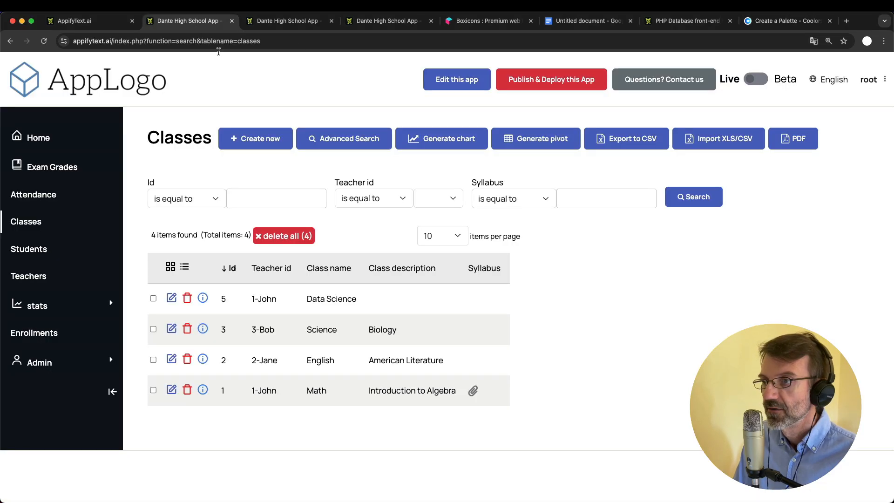
pyautogui.click(773, 22)
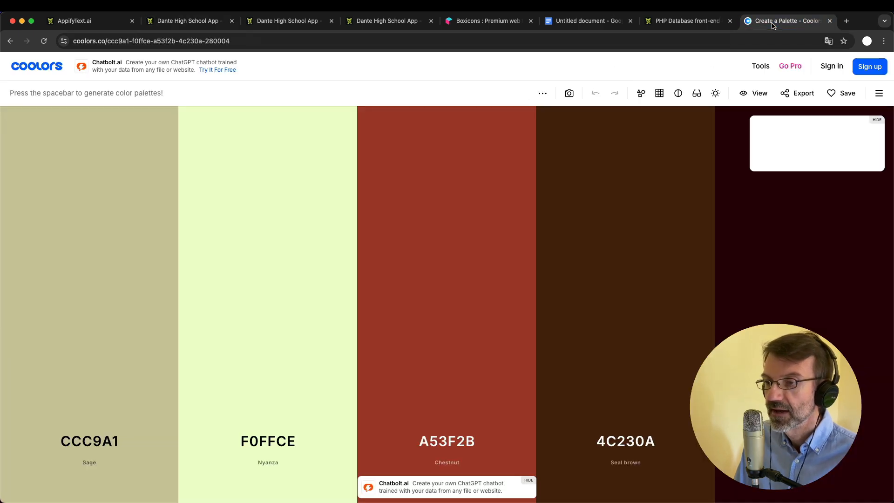
pyautogui.click(180, 22)
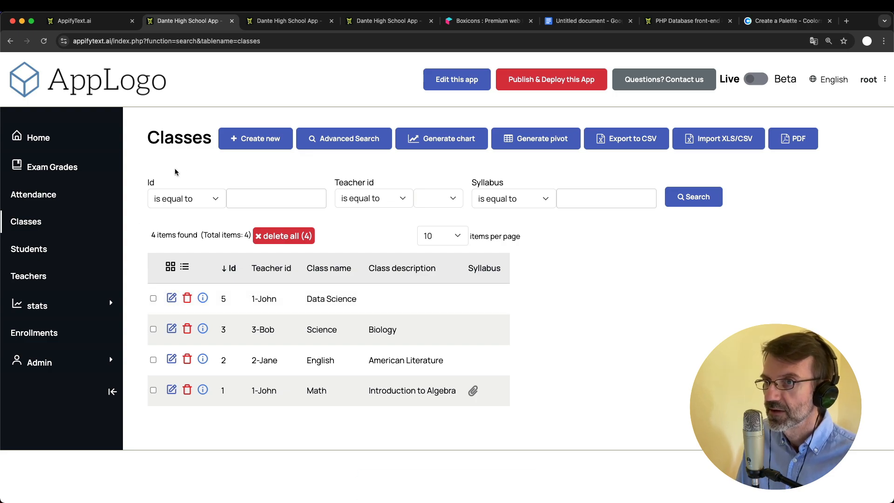
# Inspect the Create new button's markup in DevTools, then return to Layout > Custom CSS
pyautogui.press('super+alt+i')
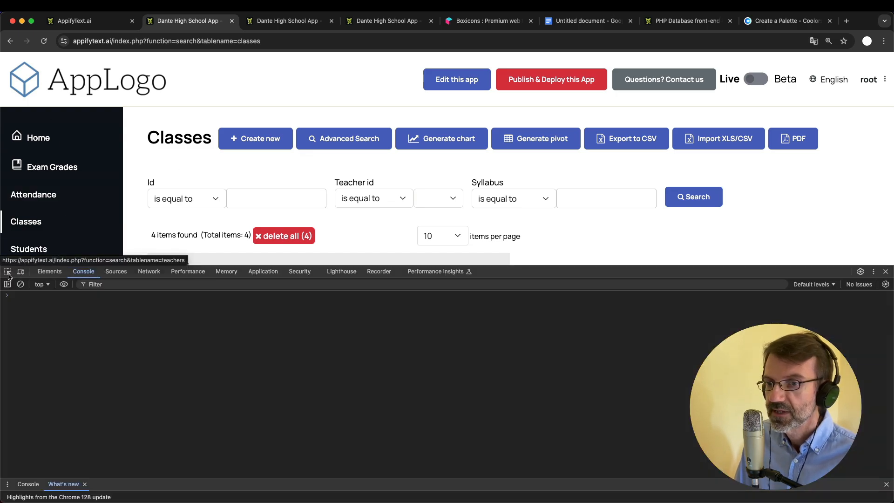
pyautogui.click(8, 276)
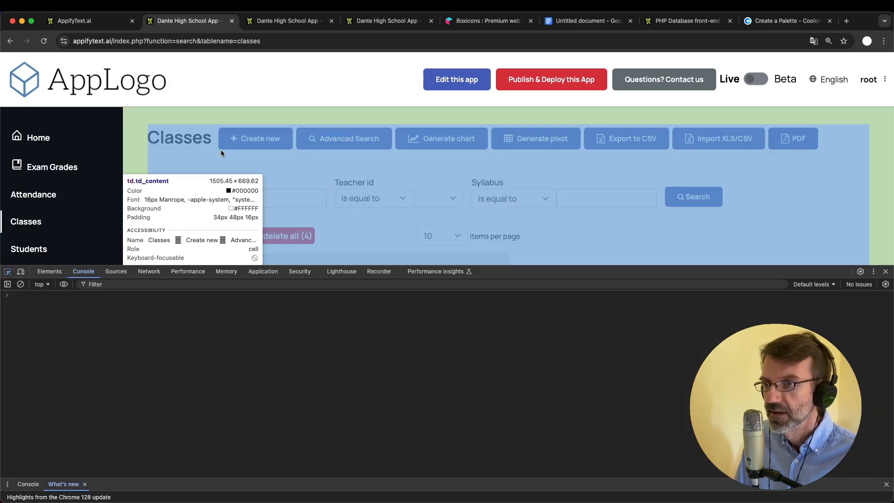
pyautogui.click(234, 146)
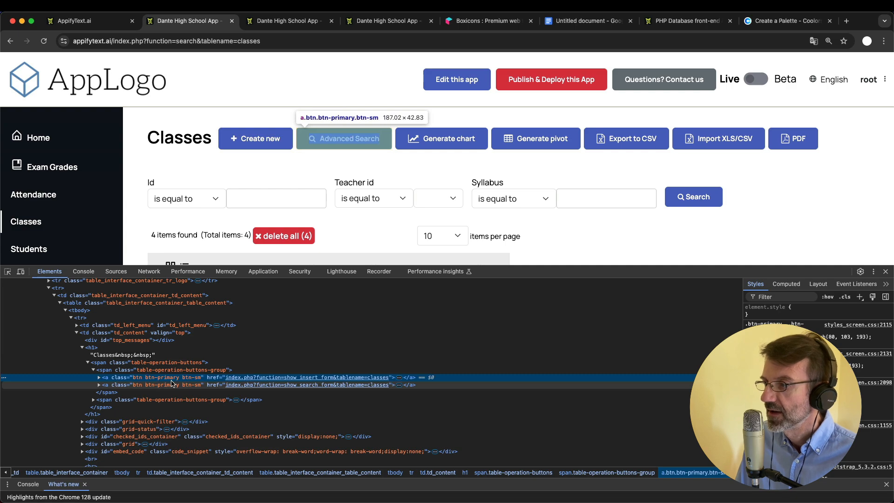
pyautogui.click(295, 24)
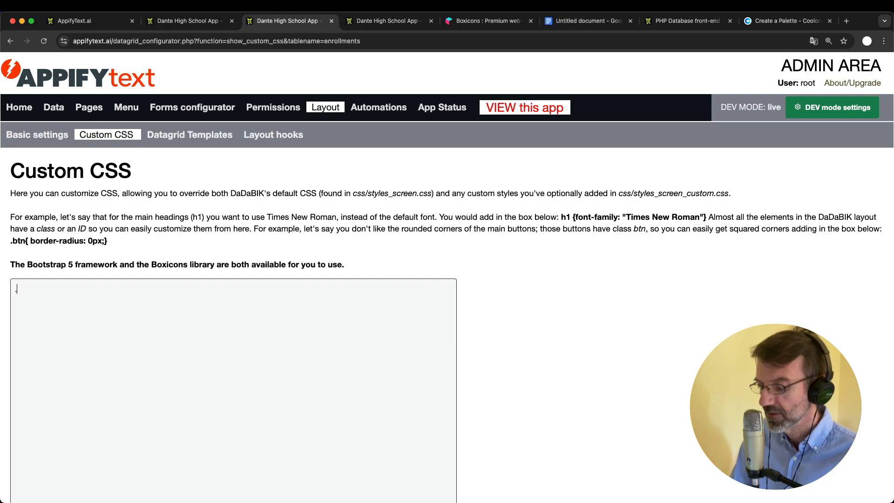
# Start a .btn-primary rule with a background-color property in the Custom CSS box
pyautogui.write('btn-primary')
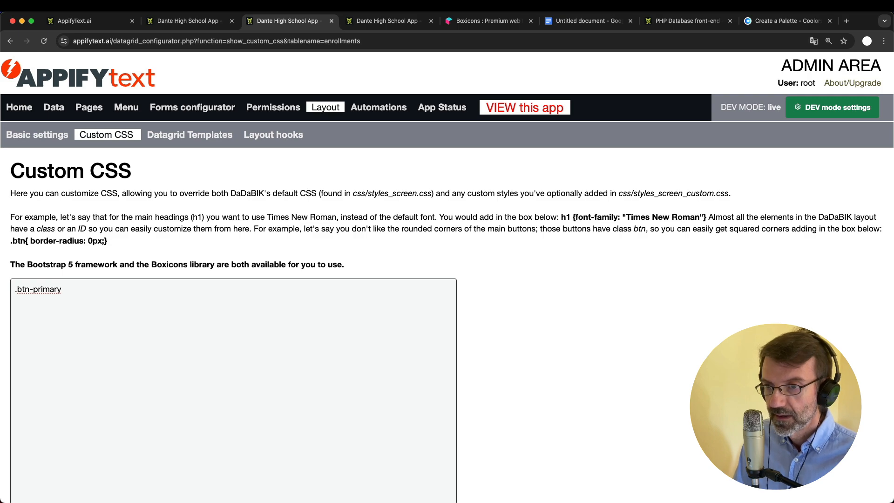
pyautogui.write('{  ')
pyautogui.write('}')
pyautogui.press('Left')
pyautogui.press('Return')
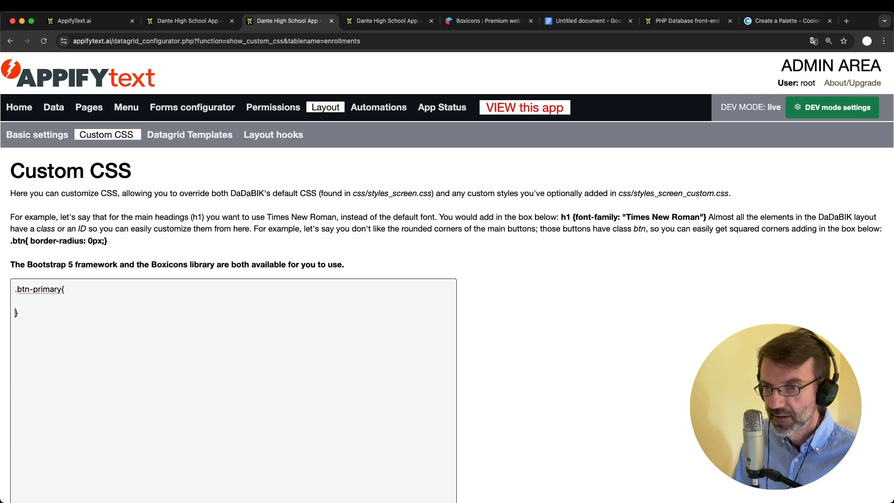
pyautogui.write('back')
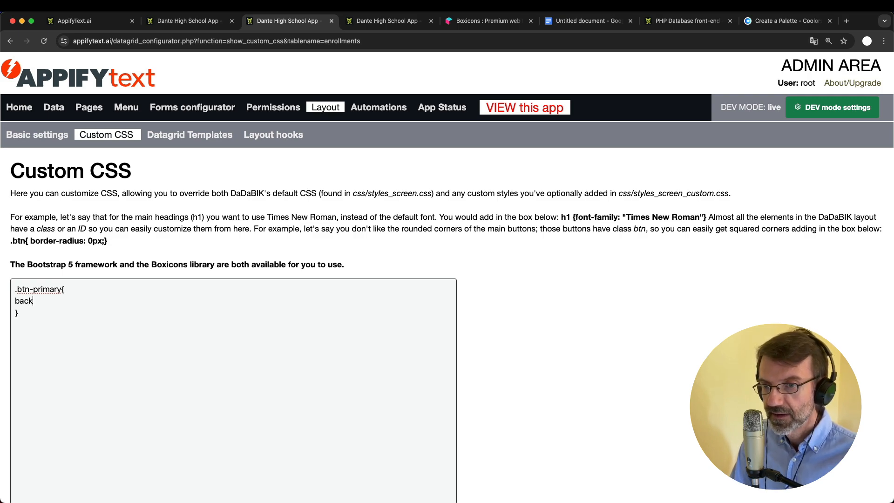
pyautogui.write('ground-color:')
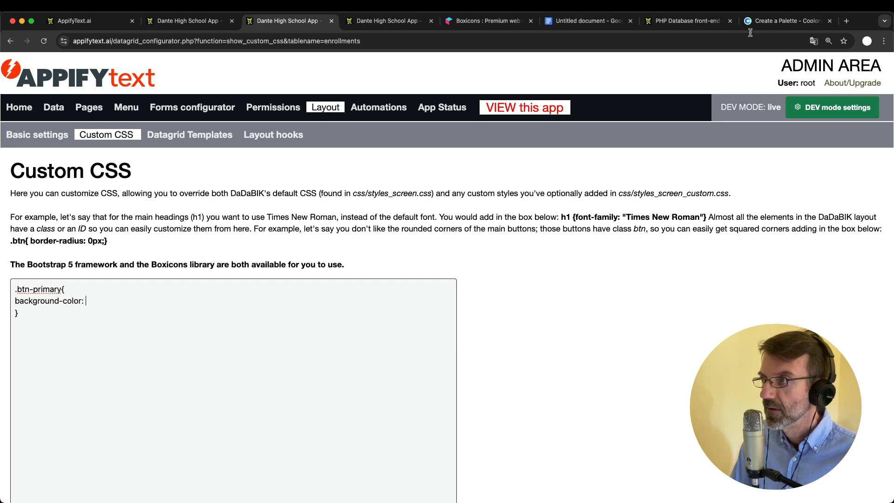
# Fill in the Seal brown value #4C230A copied from Coolors and save the rule
pyautogui.click(773, 22)
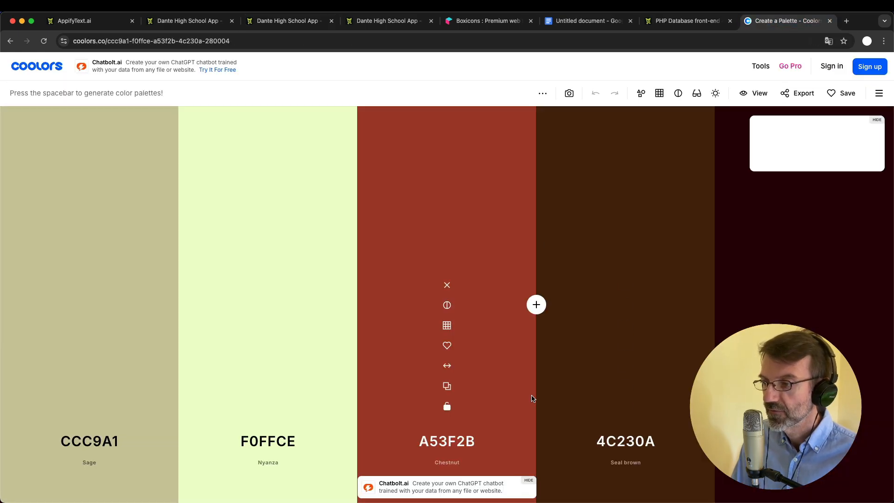
pyautogui.moveTo(625, 401)
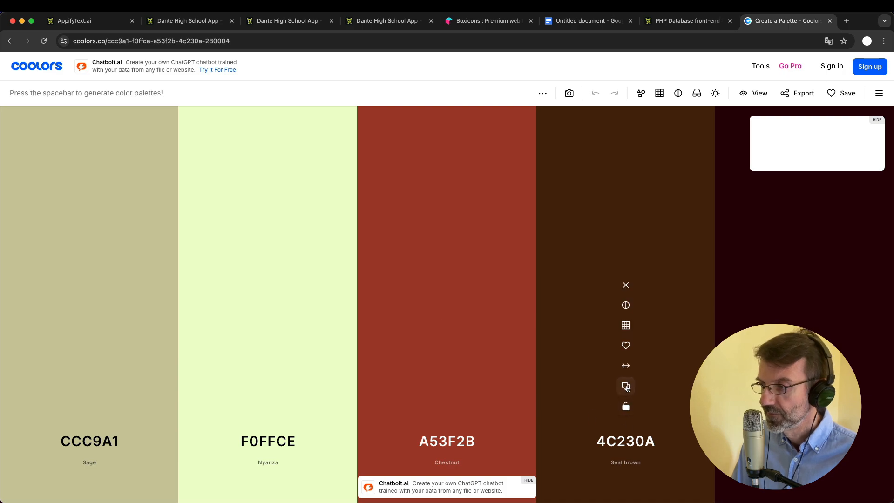
pyautogui.click(626, 386)
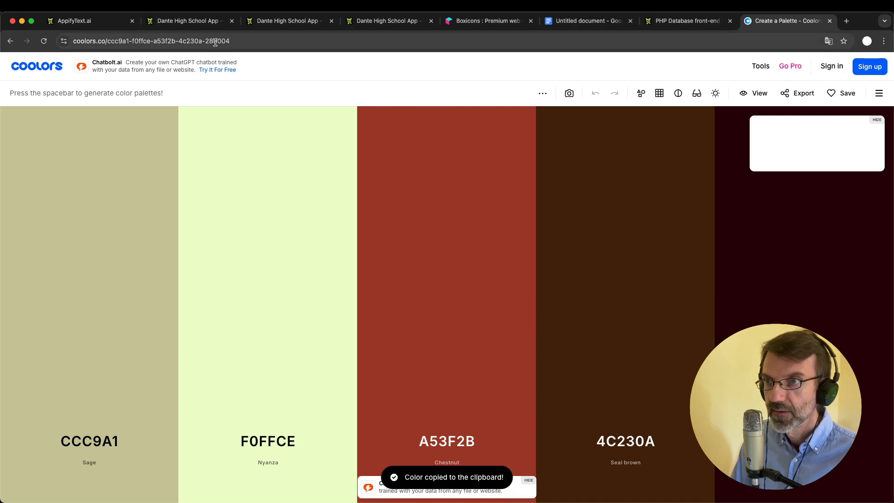
pyautogui.click(204, 21)
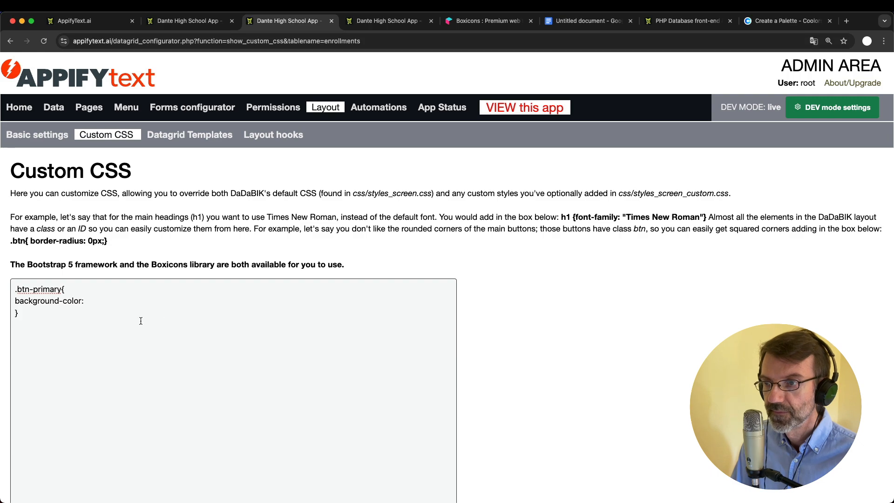
pyautogui.press('super+v')
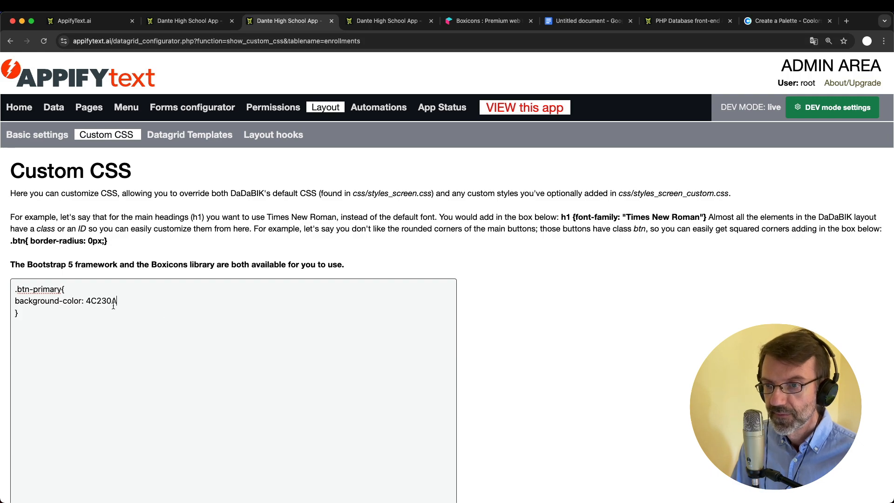
pyautogui.click(89, 300)
pyautogui.write('4')
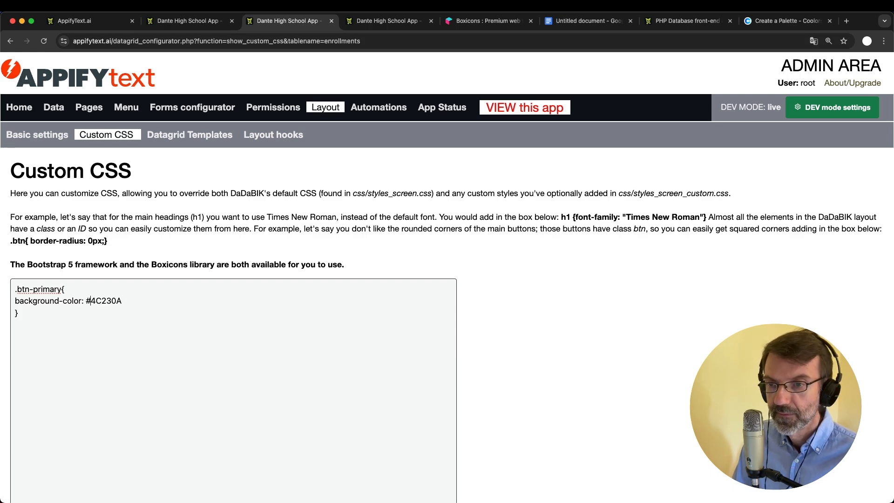
pyautogui.write(';')
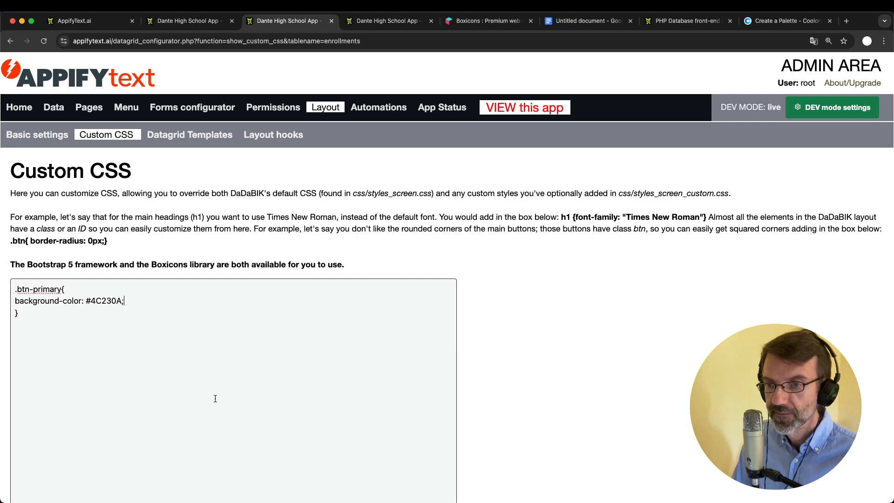
pyautogui.scroll(-5, 214, 398)
pyautogui.click(45, 425)
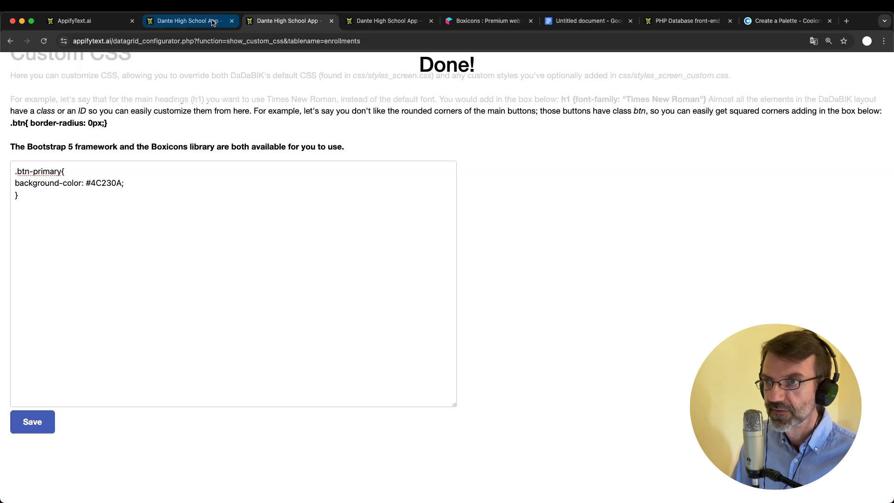
pyautogui.click(192, 21)
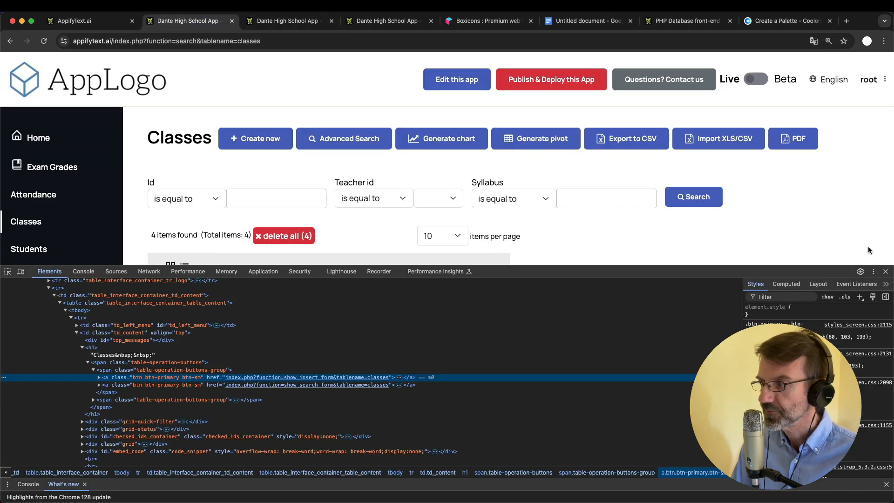
# Close DevTools and reload the Classes page to see the dark brown buttons
pyautogui.click(886, 272)
pyautogui.press('super+r')
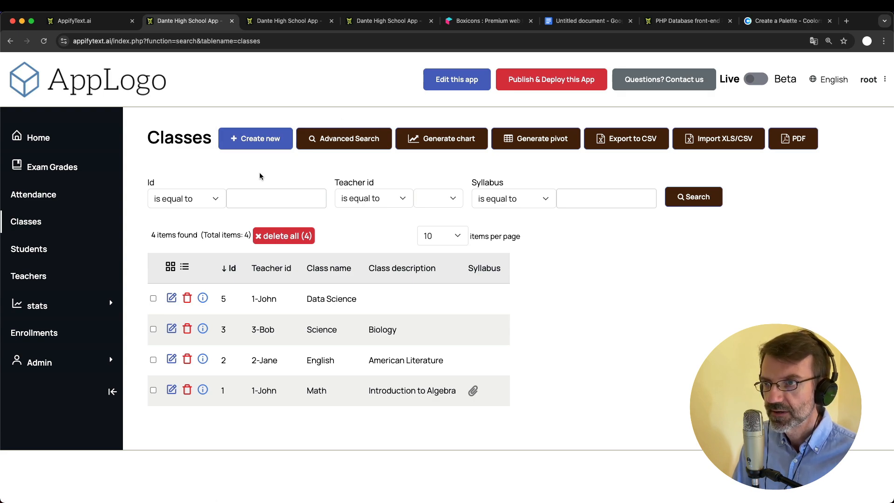
pyautogui.click(292, 18)
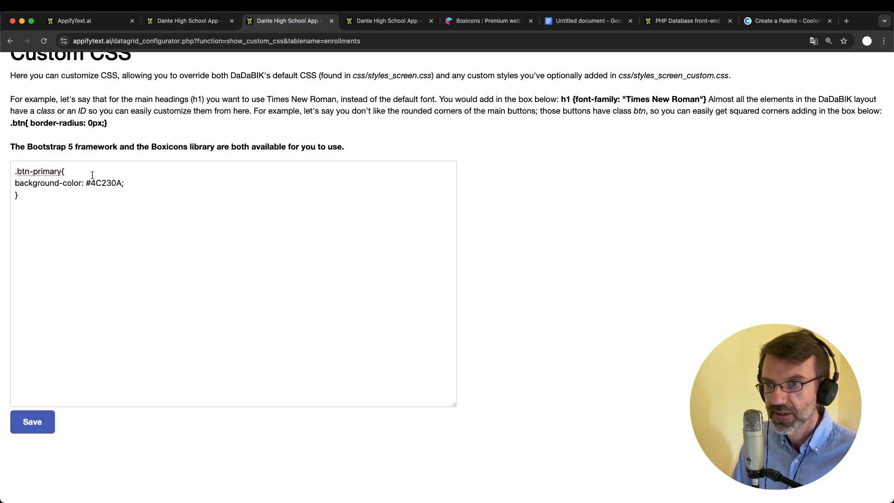
# Extend the rule's selector to include .btn-primary:visited, save, and check the Classes buttons
pyautogui.click(135, 211)
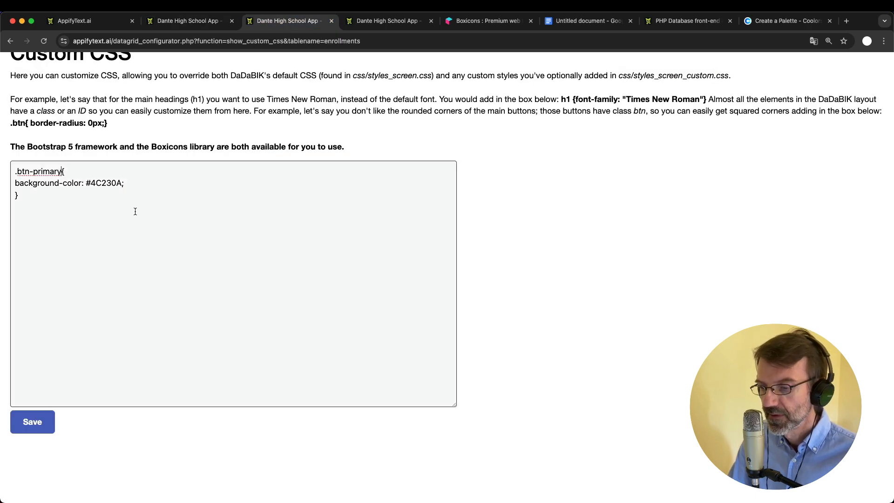
pyautogui.write(', .b')
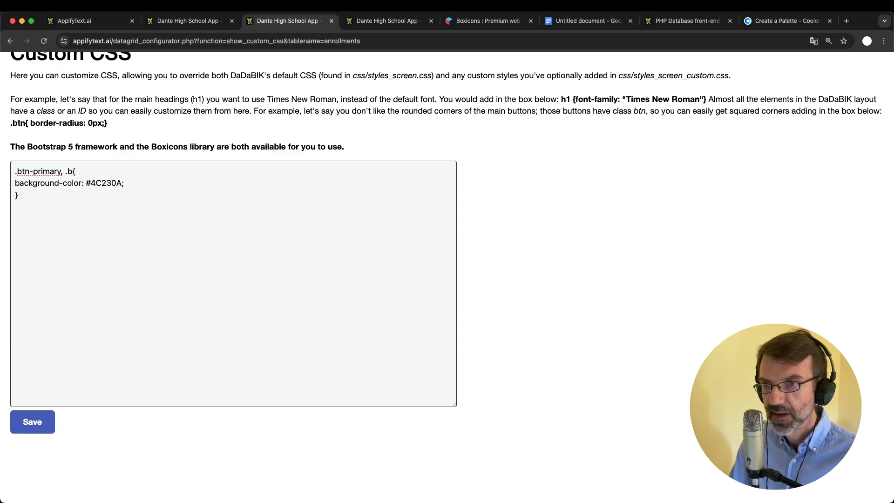
pyautogui.write('tn-pri')
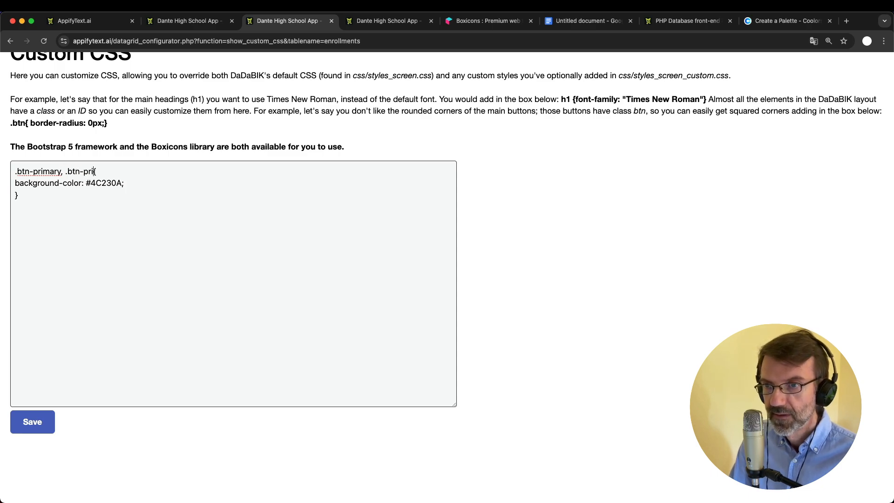
pyautogui.write('mary:')
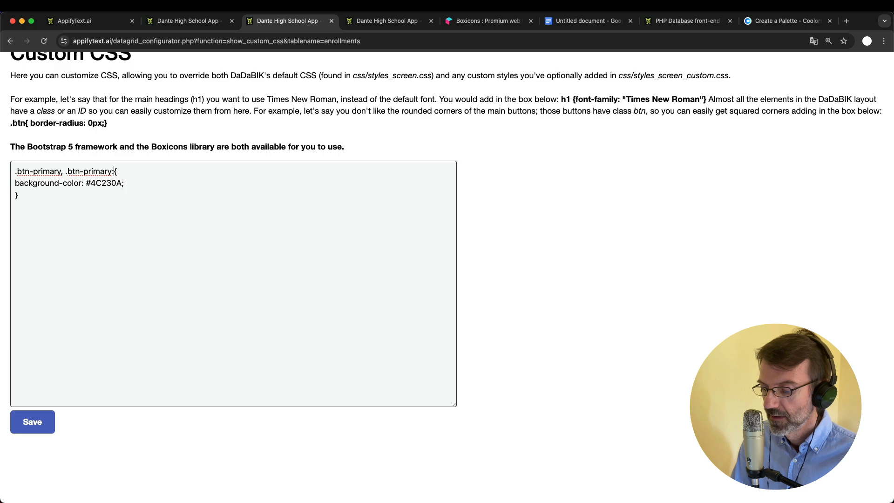
pyautogui.write('visited')
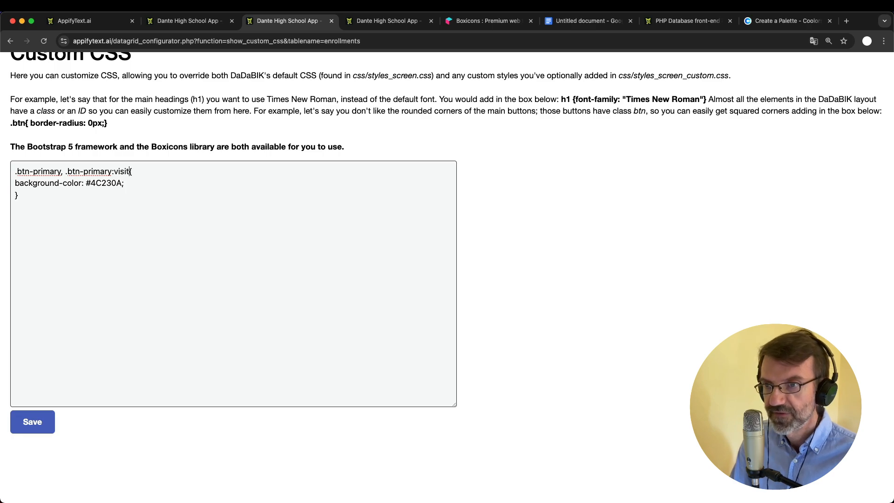
pyautogui.click(188, 21)
pyautogui.click(285, 21)
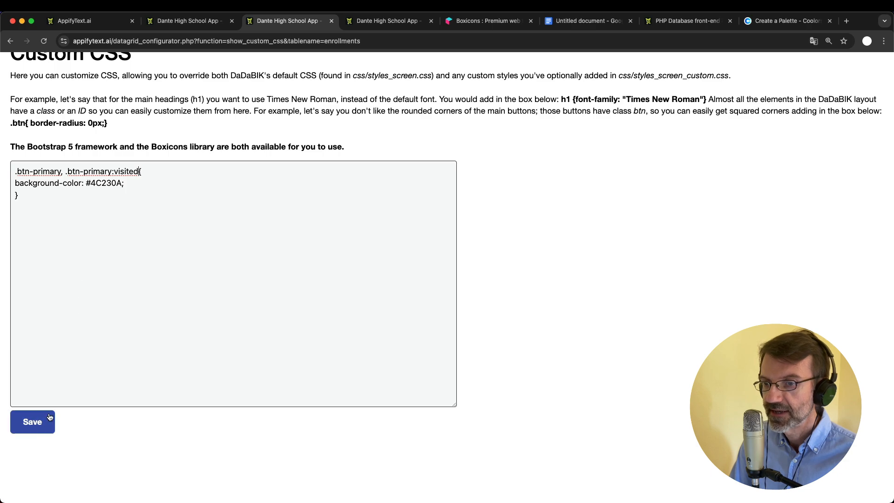
pyautogui.click(34, 422)
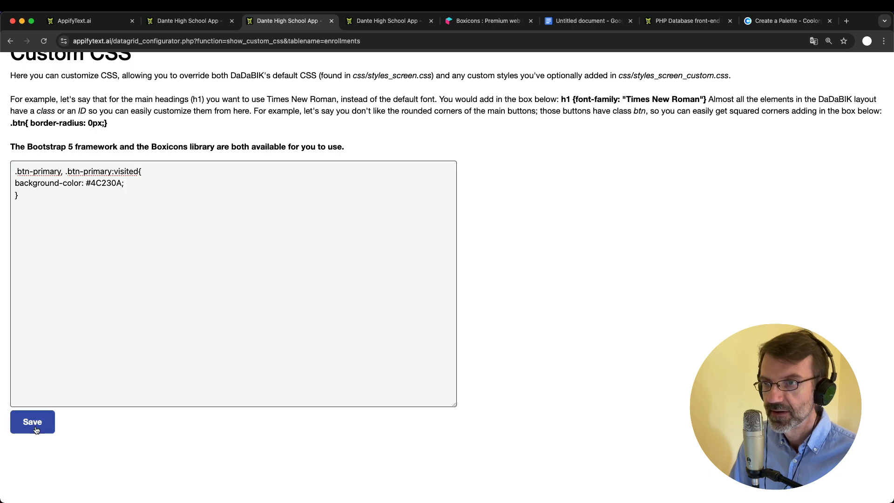
pyautogui.click(205, 21)
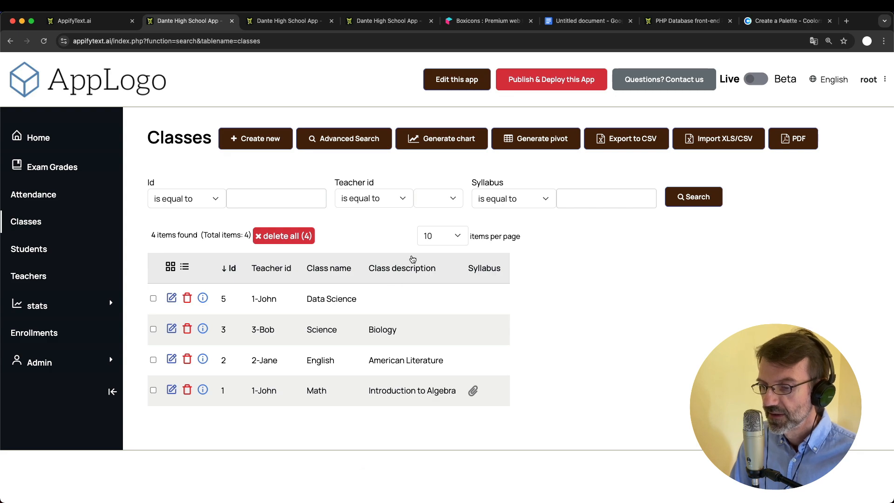
# Place the caret below the .btn-primary rule to begin a new rule
pyautogui.click(282, 21)
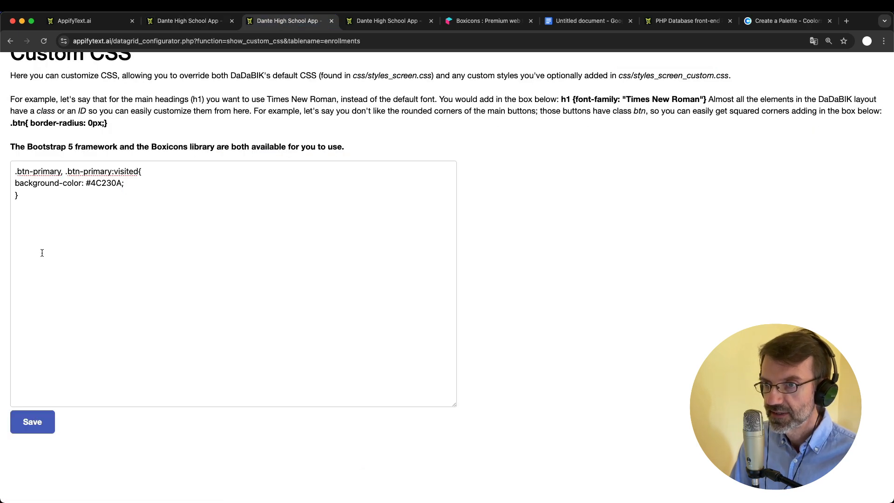
pyautogui.click(65, 246)
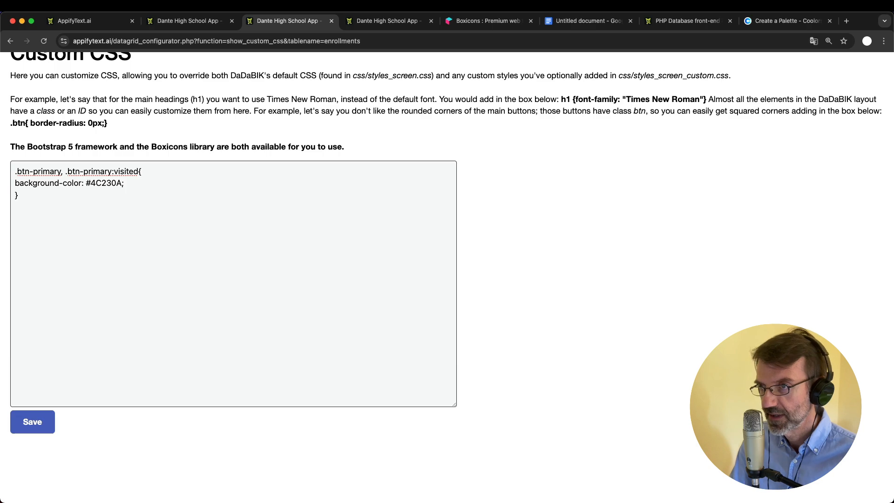
pyautogui.click(187, 20)
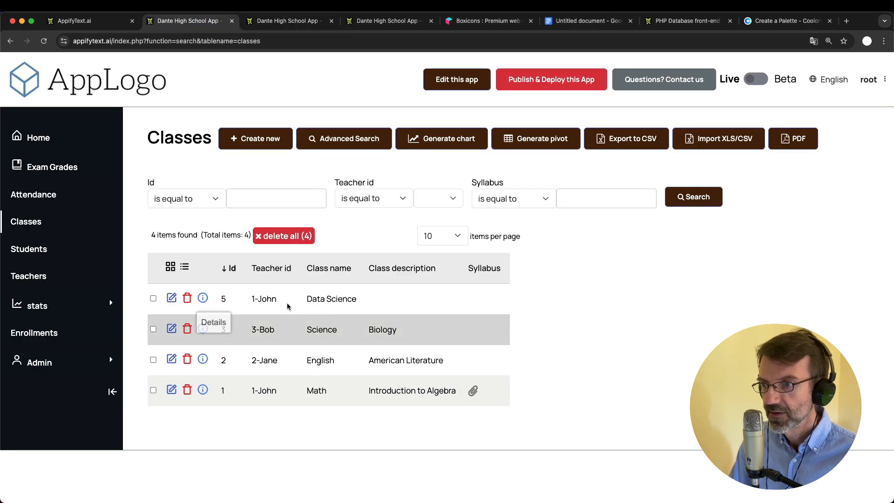
pyautogui.click(294, 22)
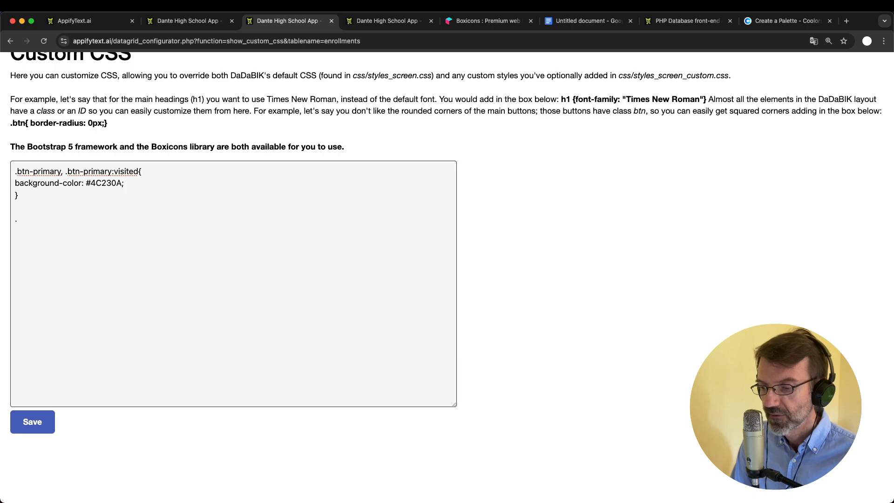
# Write a .tr_results_header rule with a background-color property
pyautogui.write('tr')
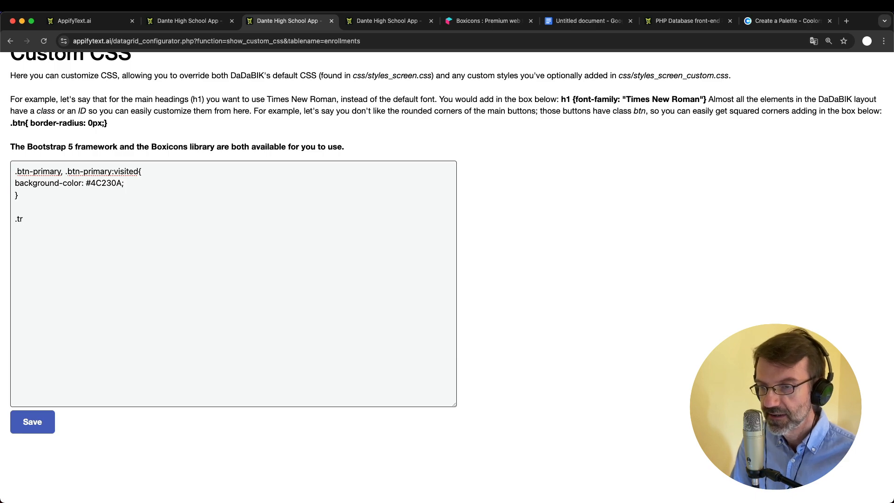
pyautogui.write('_results_h')
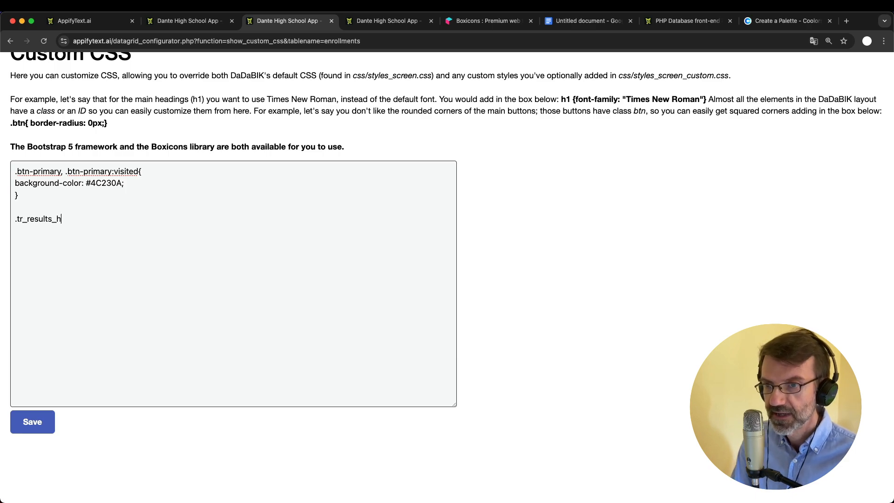
pyautogui.write('eader{')
pyautogui.press('Return')
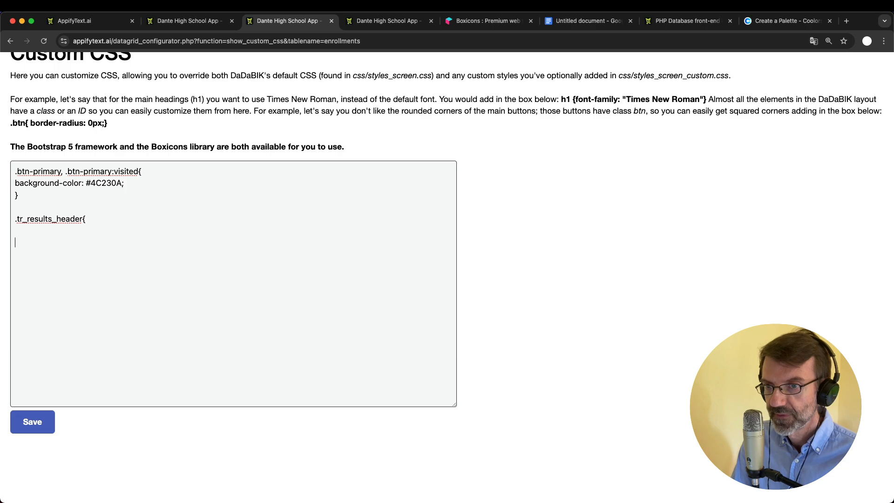
pyautogui.write('}')
pyautogui.write('bak')
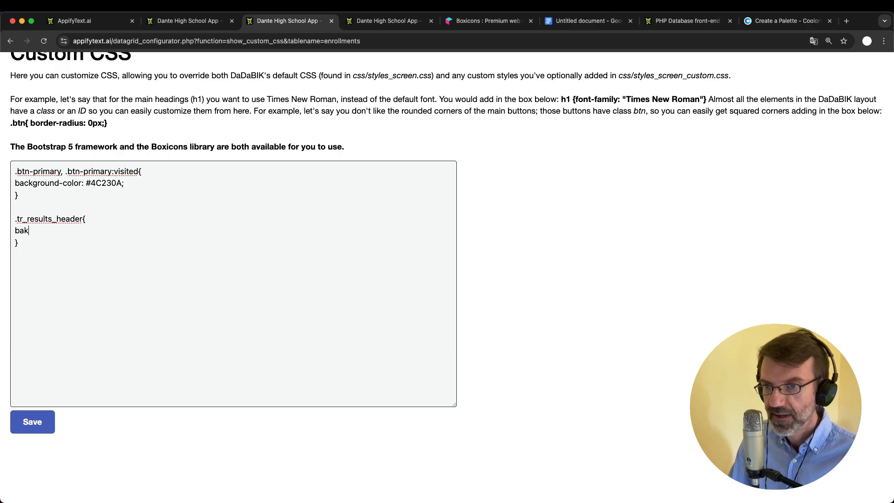
pyautogui.press('BackSpace')
pyautogui.write('ckground-co')
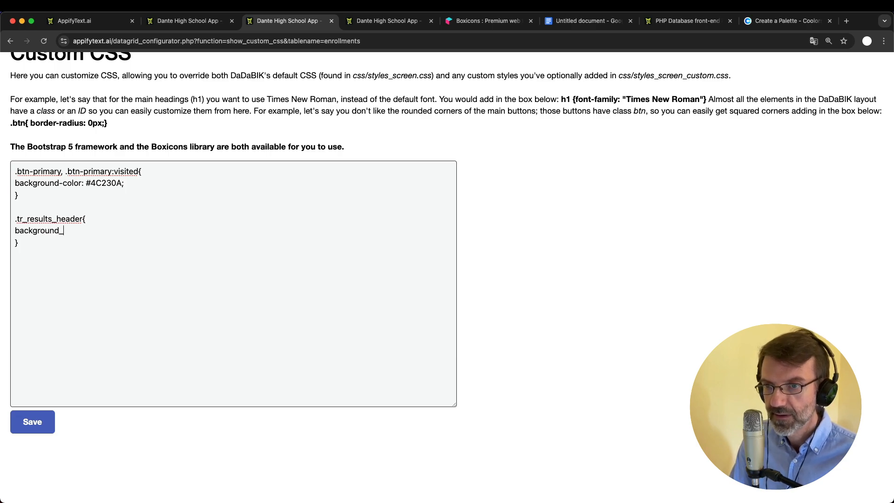
pyautogui.press('BackSpace')
pyautogui.press('BackSpace')
pyautogui.press('BackSpace')
pyautogui.write('-color_:')
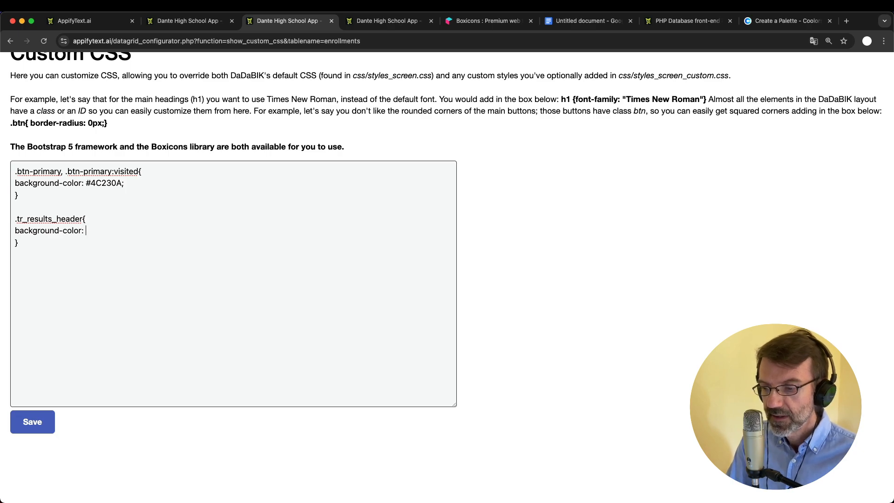
# Set the header background to Nyanza #F0FFCE copied from Coolors and save
pyautogui.click(769, 21)
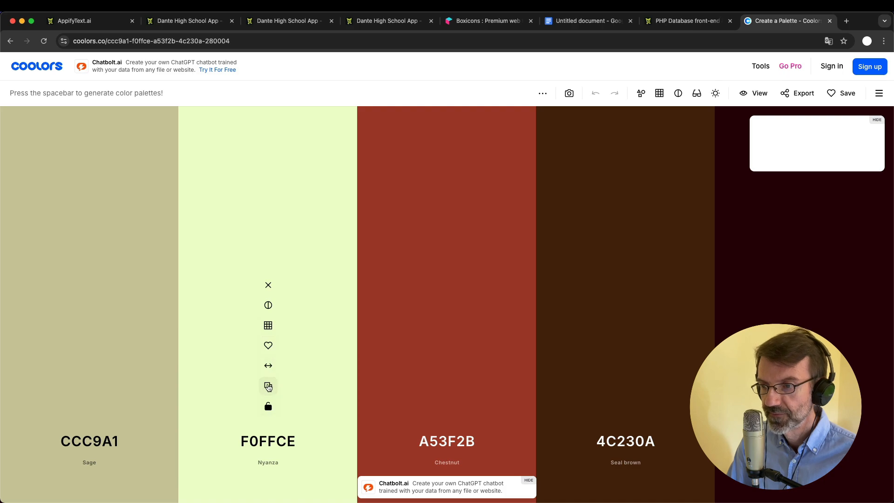
pyautogui.click(269, 386)
pyautogui.click(184, 22)
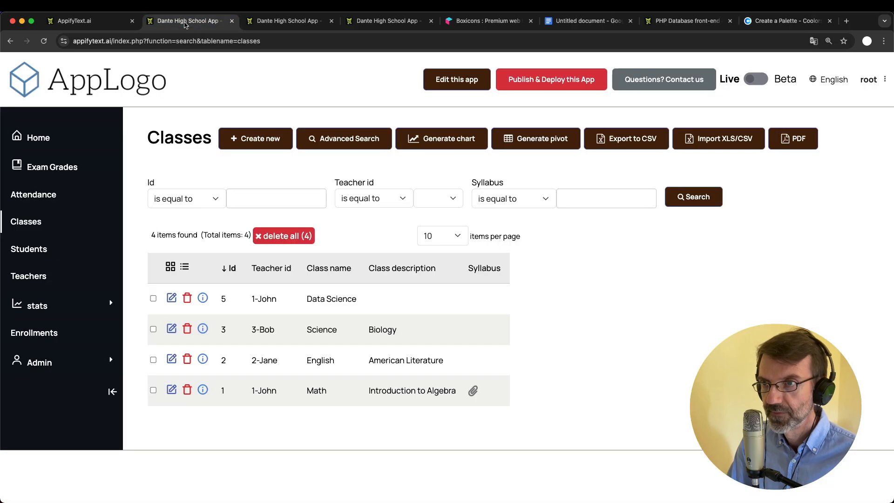
pyautogui.click(291, 24)
pyautogui.press('super+v')
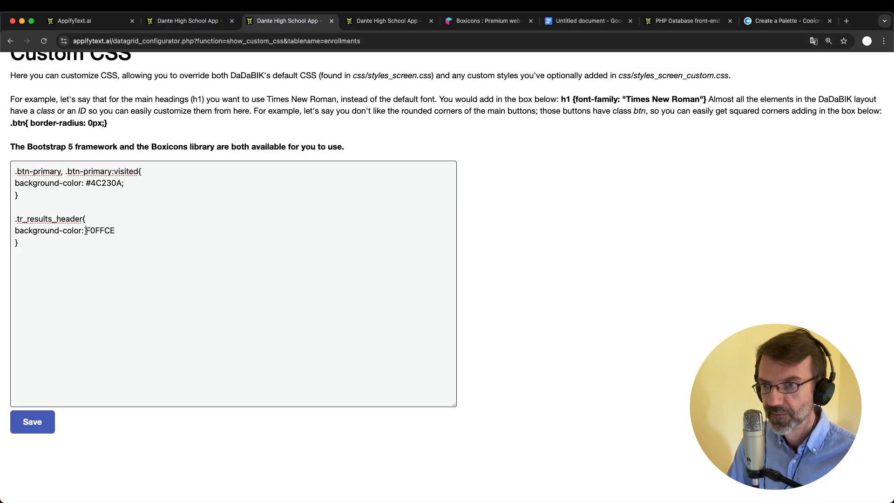
pyautogui.write('#')
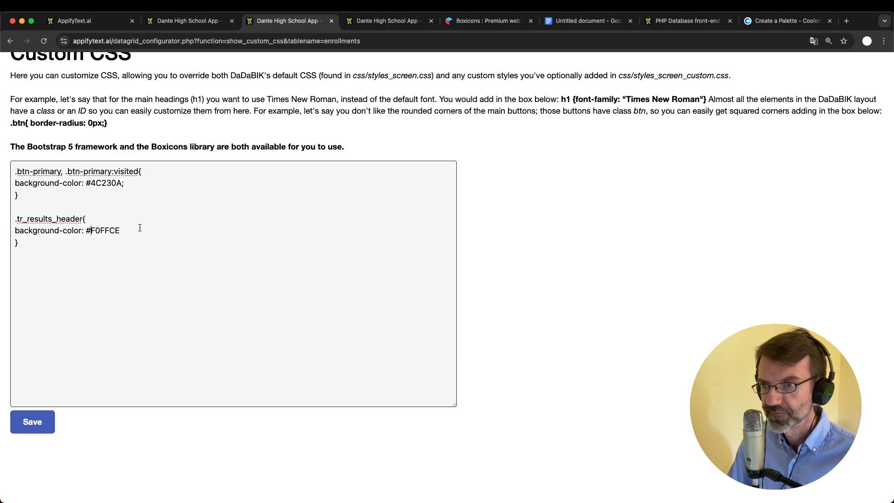
pyautogui.write(';')
pyautogui.click(32, 422)
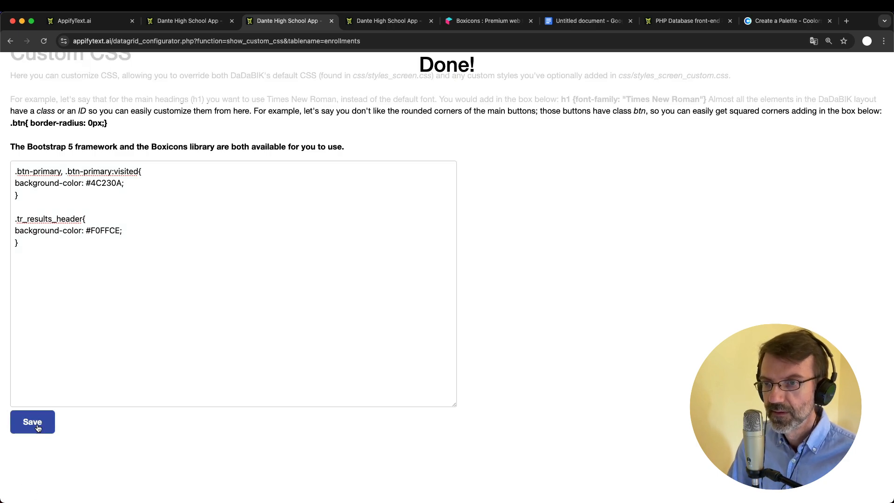
pyautogui.click(198, 21)
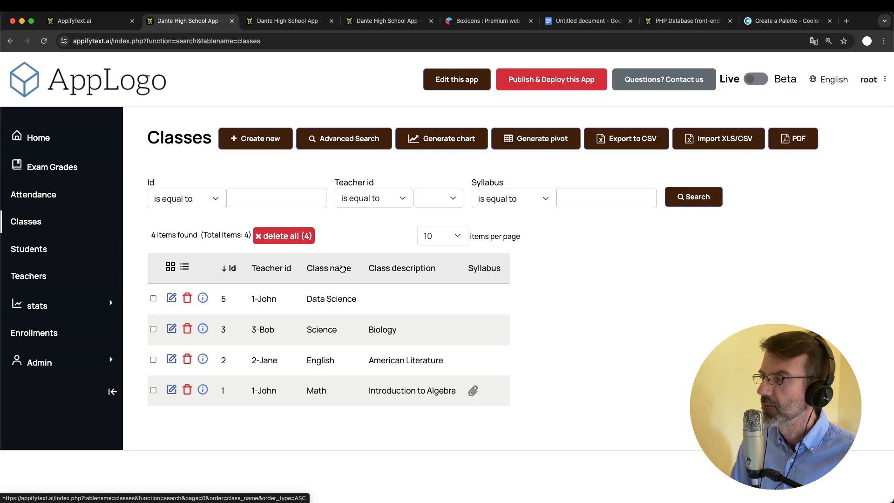
# Add !important to the #F0FFCE header background, save, and reload the Classes page
pyautogui.click(293, 22)
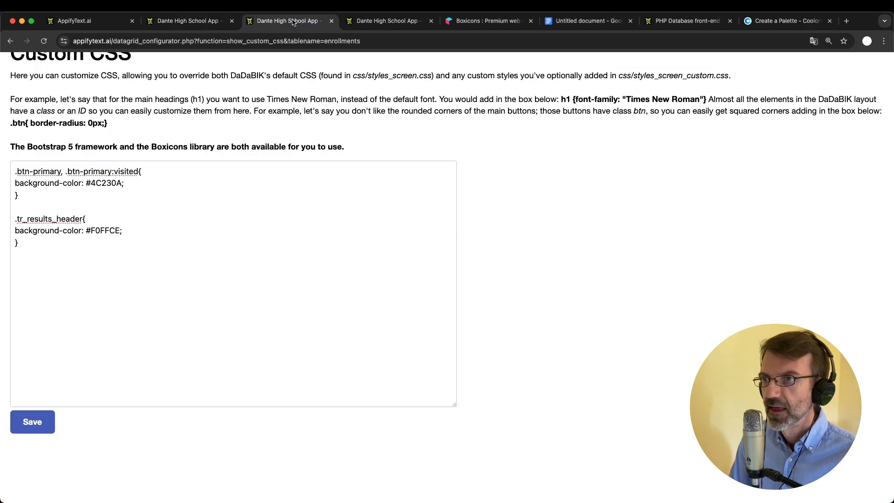
pyautogui.doubleClick(97, 230)
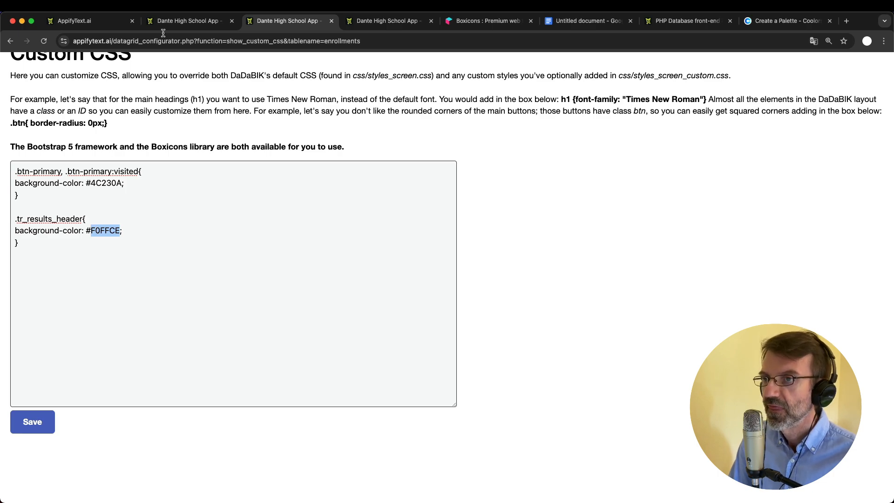
pyautogui.click(182, 20)
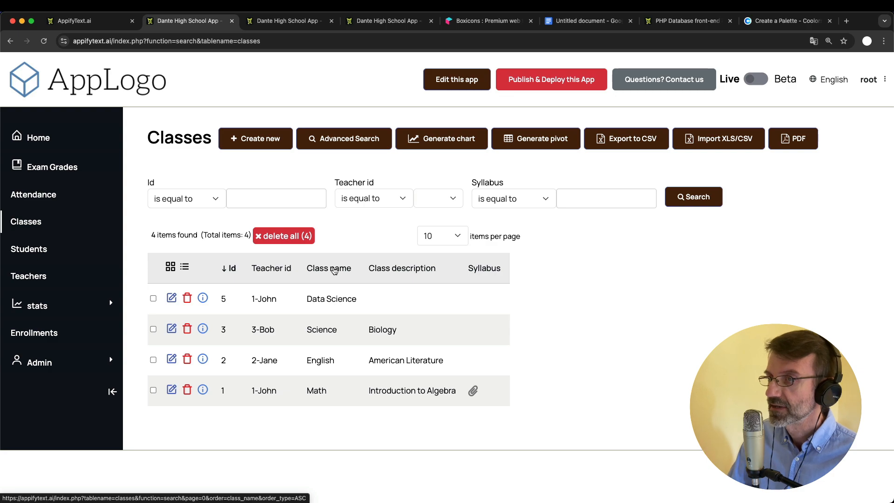
pyautogui.click(293, 21)
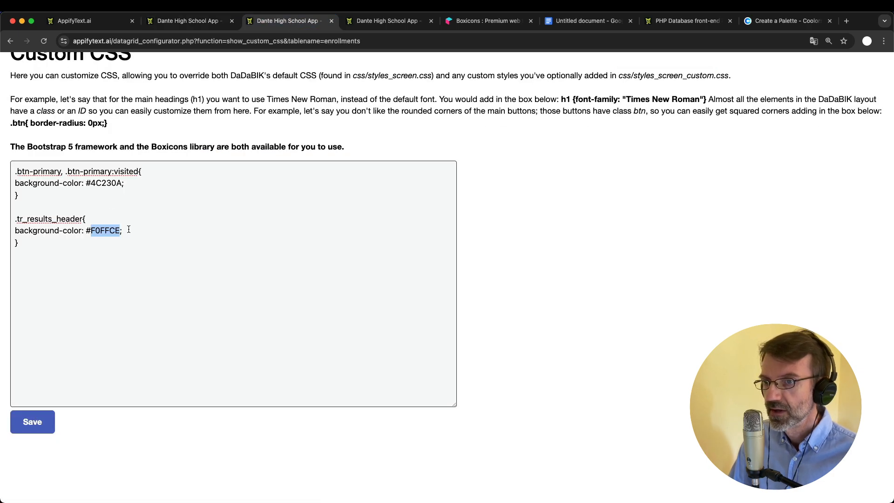
pyautogui.click(128, 230)
pyautogui.write('!important')
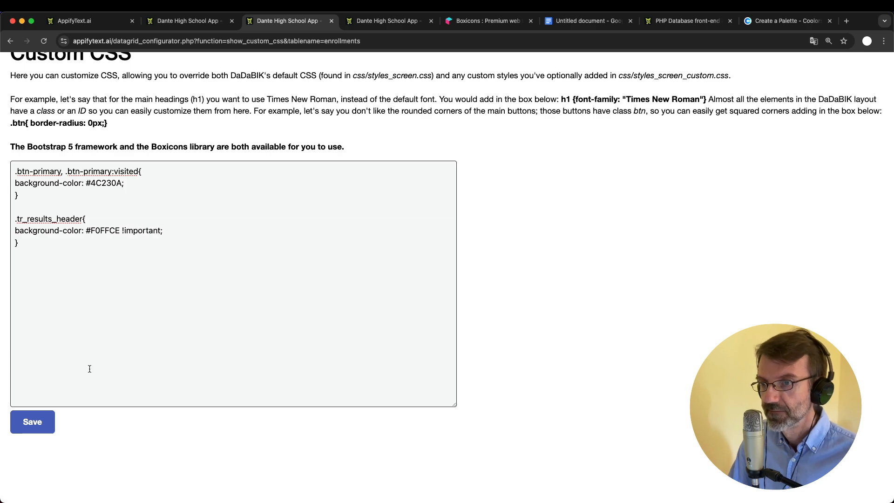
pyautogui.click(32, 422)
pyautogui.click(188, 21)
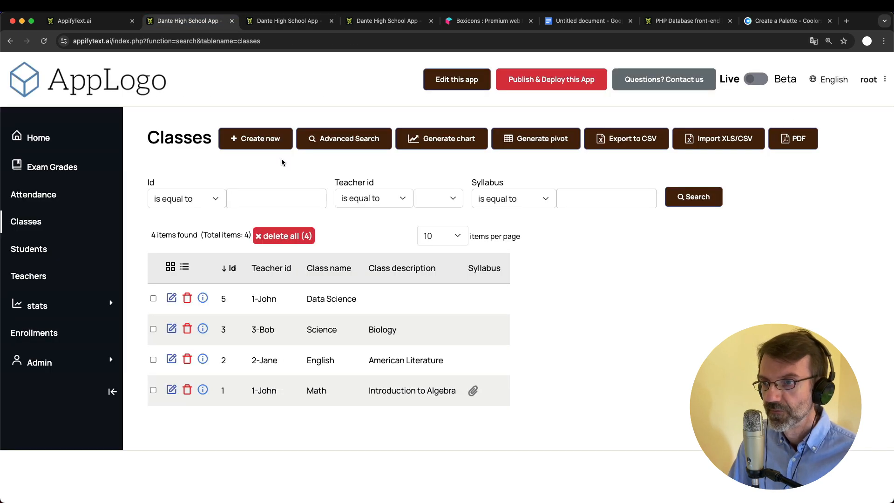
pyautogui.press('super+r')
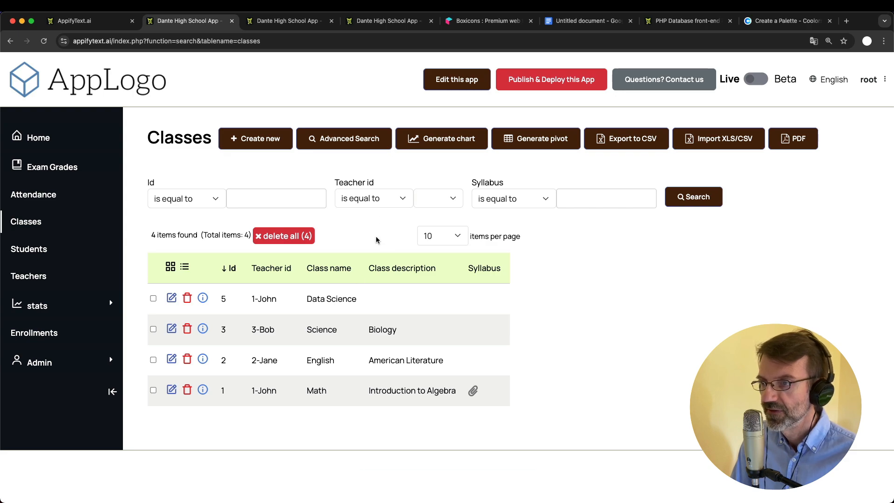
# Copy Chestnut A53F2B from the Coolors palette and return to the Classes list
pyautogui.click(786, 20)
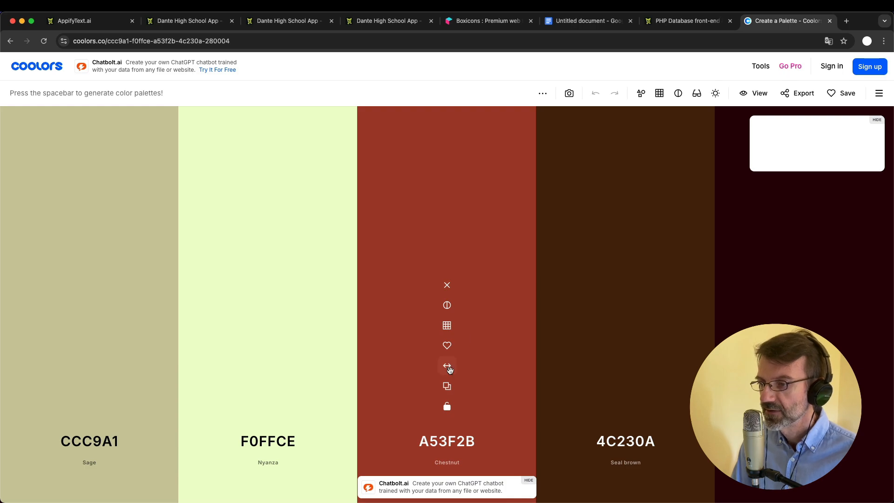
pyautogui.click(447, 386)
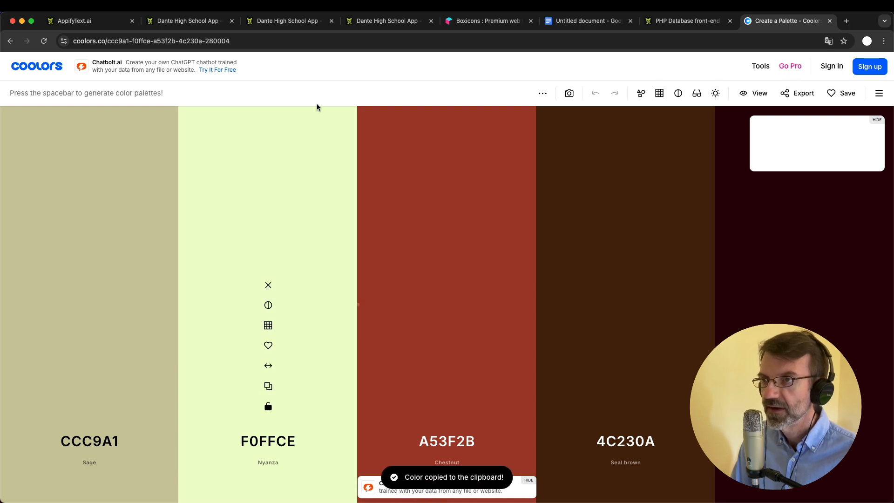
pyautogui.click(185, 22)
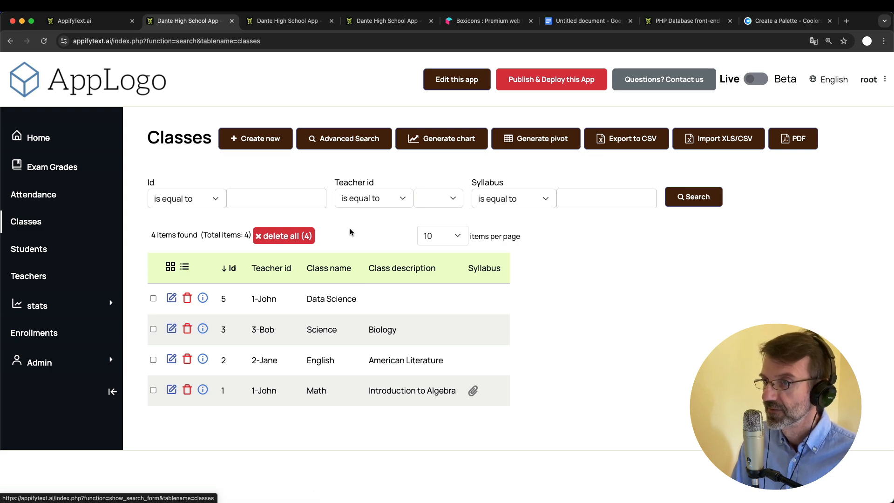
# Add a .btn-danger rule with background-color #A53F2B to the custom CSS and save it
pyautogui.hotkey('ctrl', 'Tab')
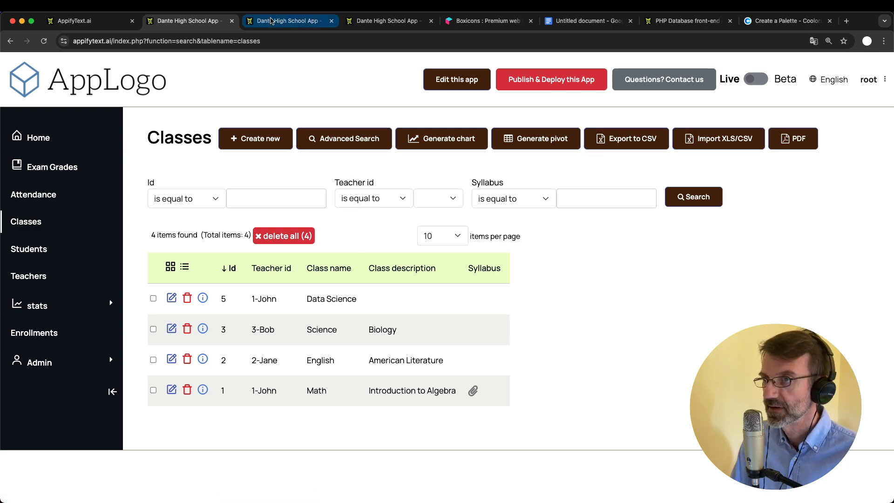
pyautogui.click(52, 283)
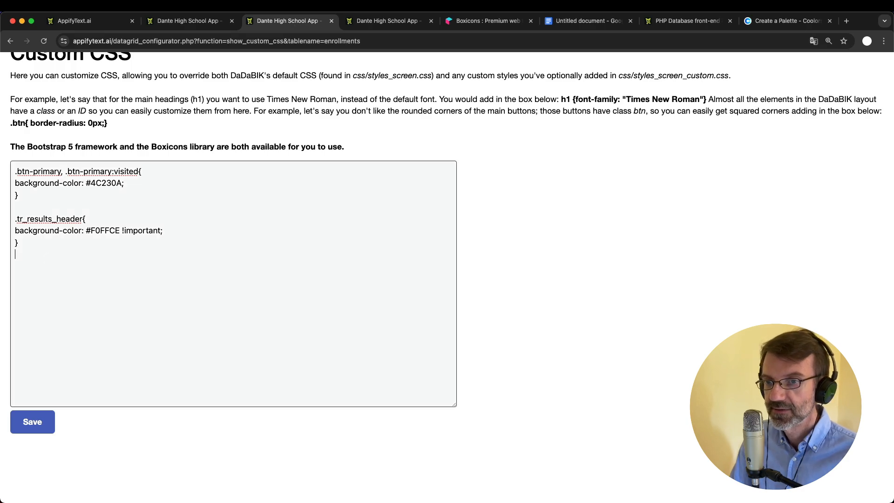
pyautogui.write('-b')
pyautogui.press('BackSpace')
pyautogui.press('BackSpace')
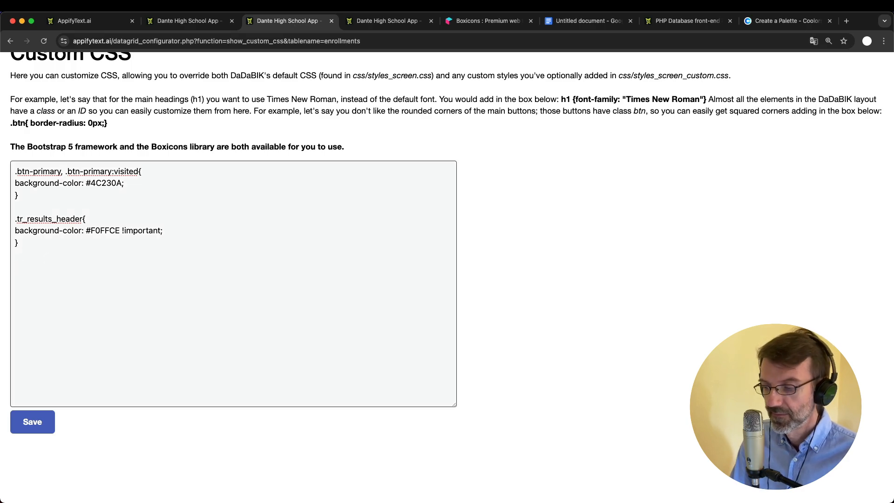
pyautogui.write('.btn-dan')
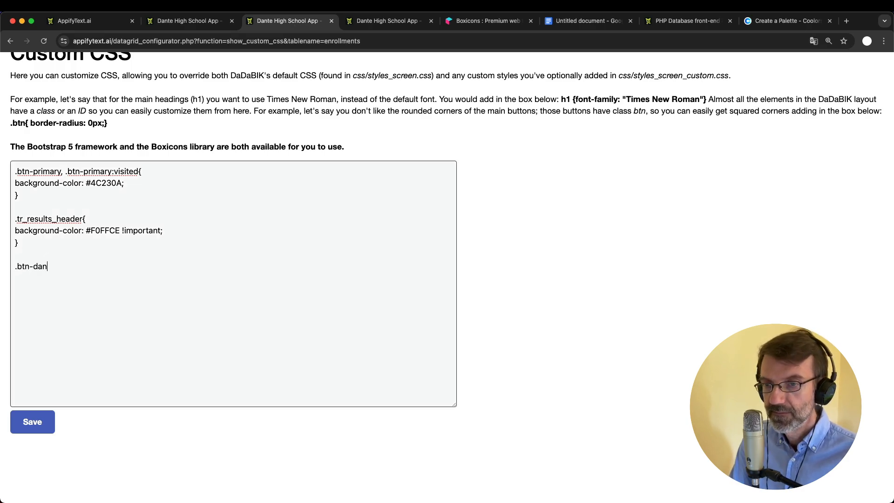
pyautogui.write('ger{')
pyautogui.press('Return')
pyautogui.press('Return')
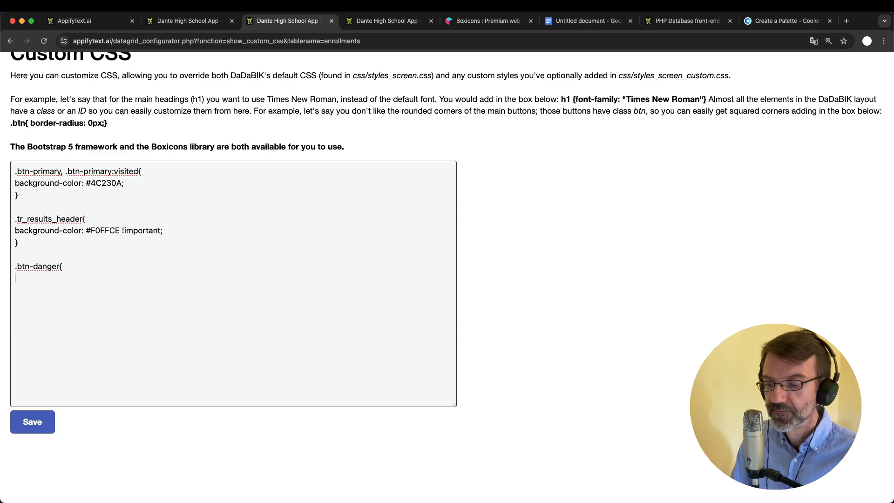
pyautogui.write('}b')
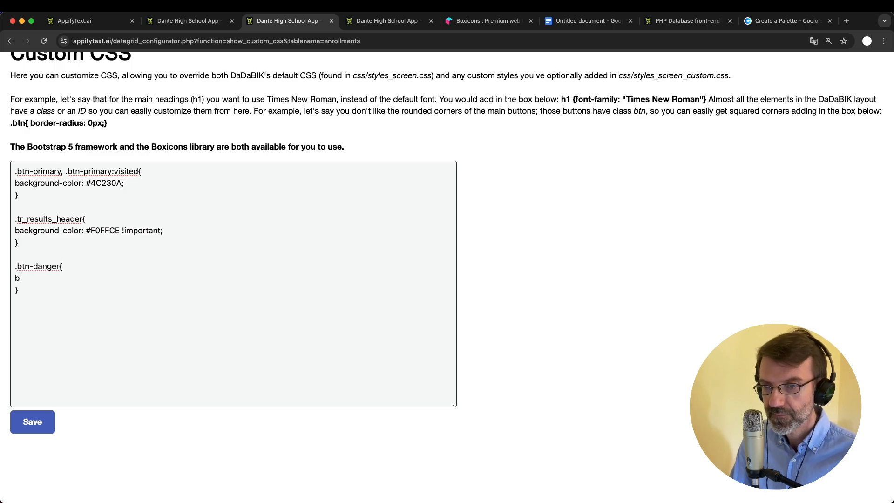
pyautogui.write('acgr')
pyautogui.press('BackSpace')
pyautogui.press('BackSpace')
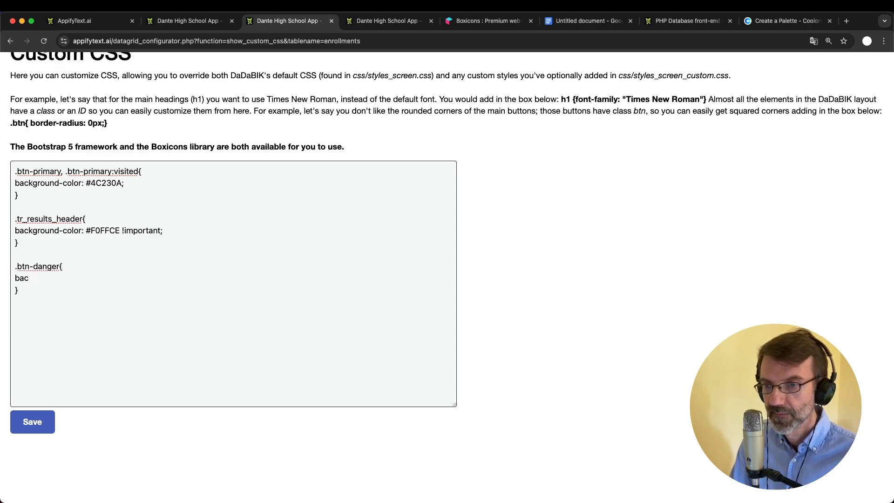
pyautogui.write('kground')
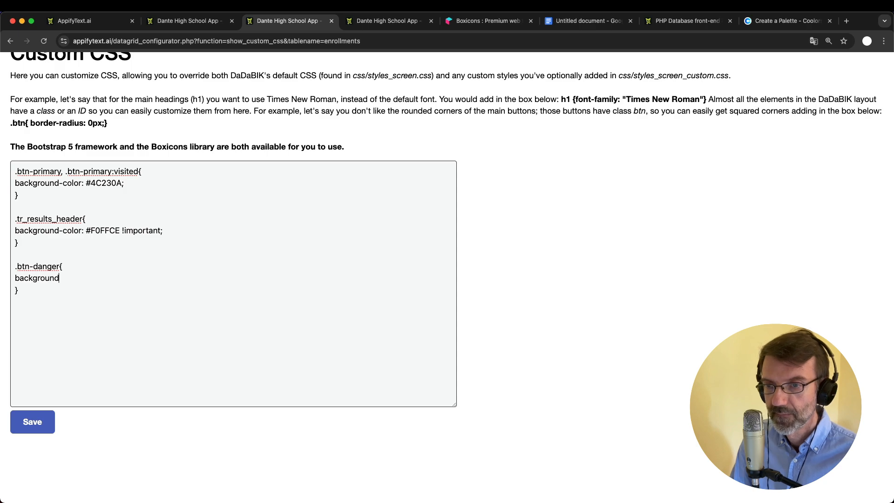
pyautogui.write('-color')
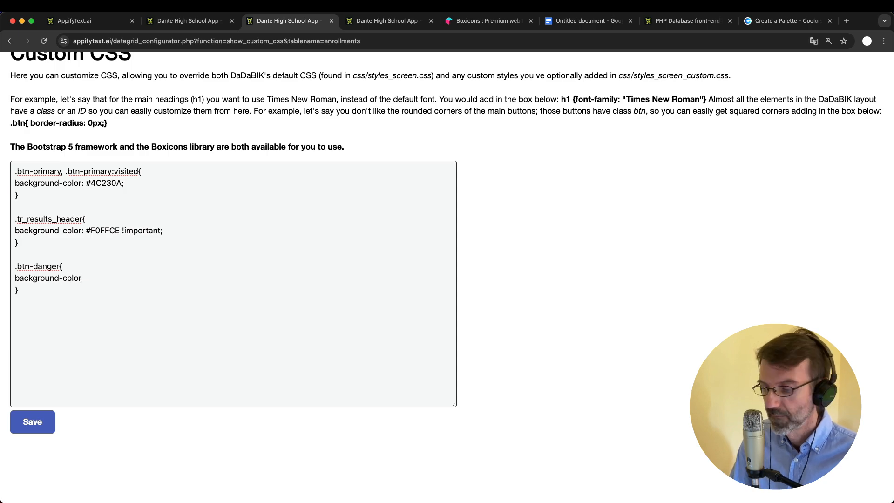
pyautogui.write('_: #A53F2B;')
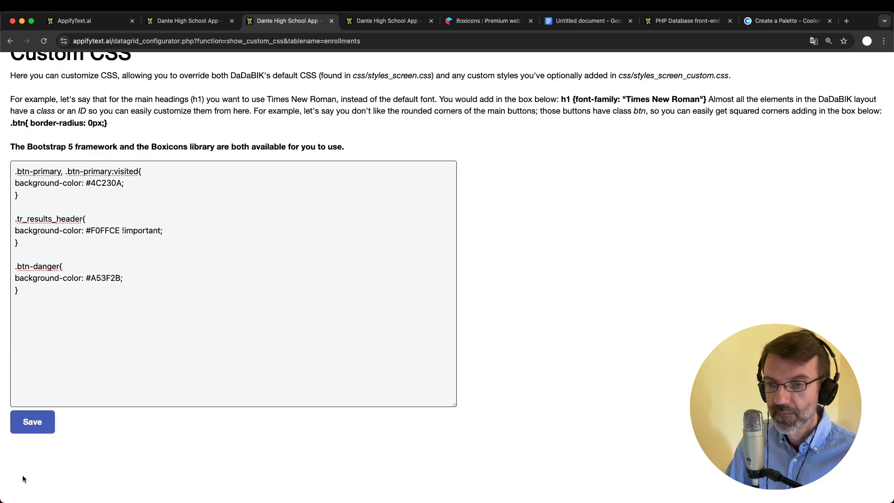
pyautogui.click(40, 421)
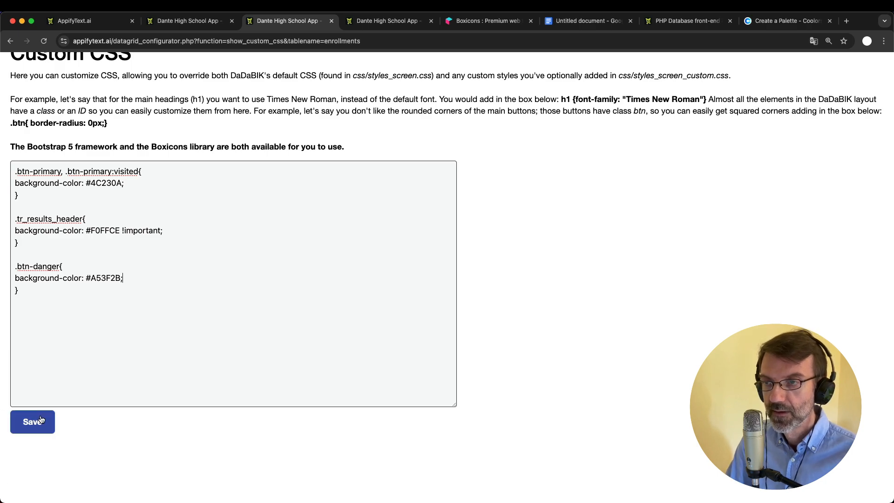
# Reload the app's Classes page to see the new style, then return to Custom CSS
pyautogui.click(189, 21)
pyautogui.press('super+r')
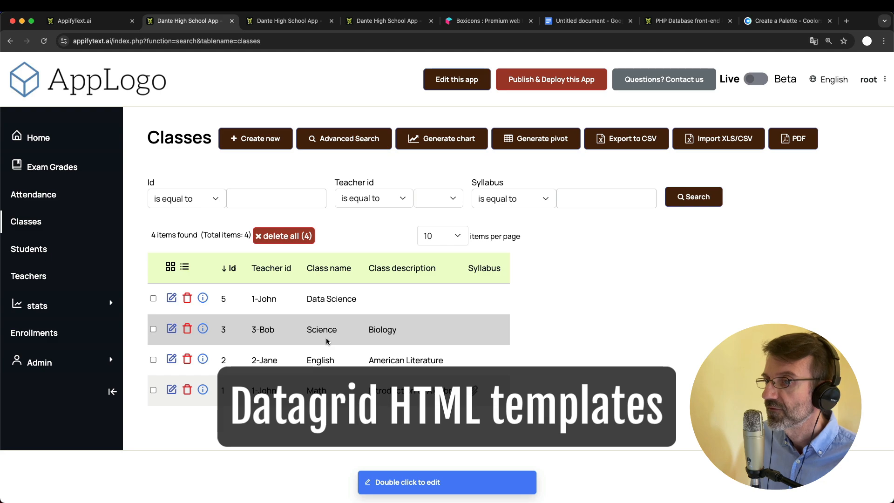
pyautogui.click(289, 21)
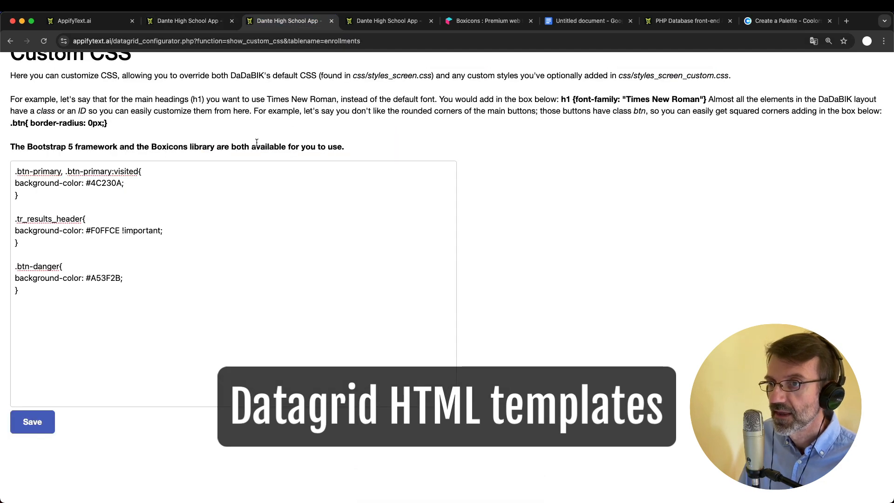
# Review the enrollments Datagrid Templates settings against the app, then bring up the DaDaBIK website
pyautogui.scroll(3, 256, 142)
pyautogui.click(188, 135)
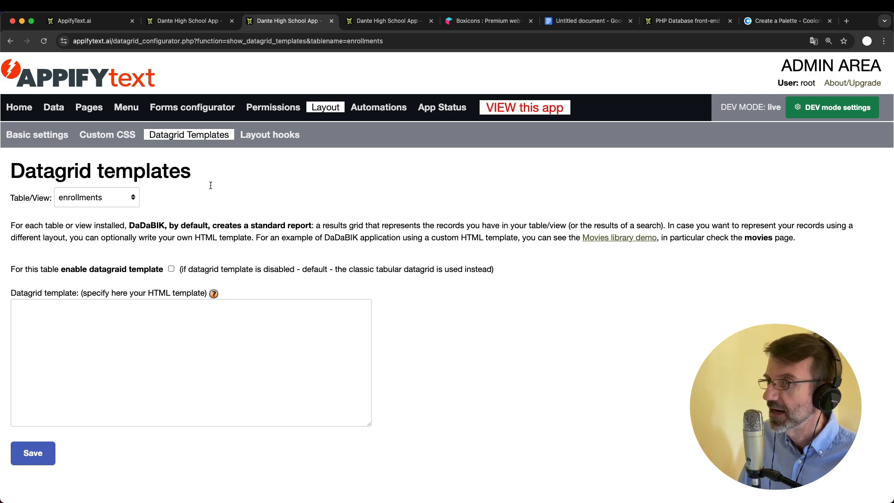
pyautogui.click(191, 20)
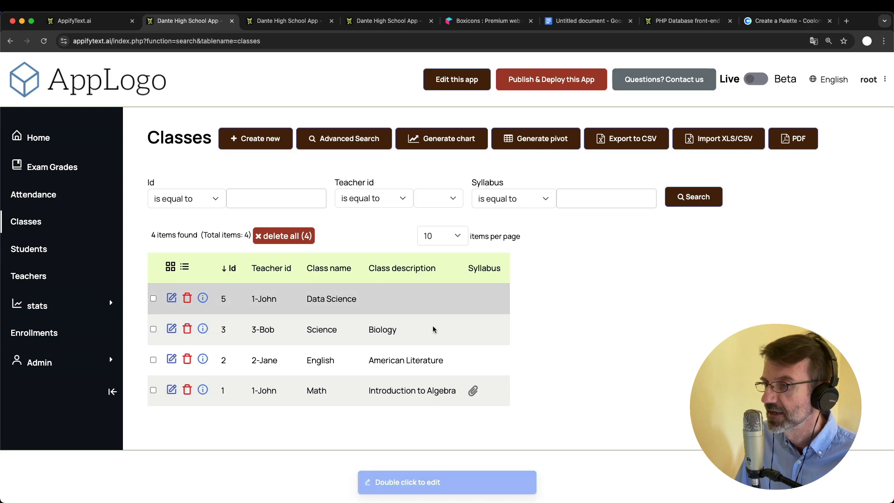
pyautogui.click(299, 24)
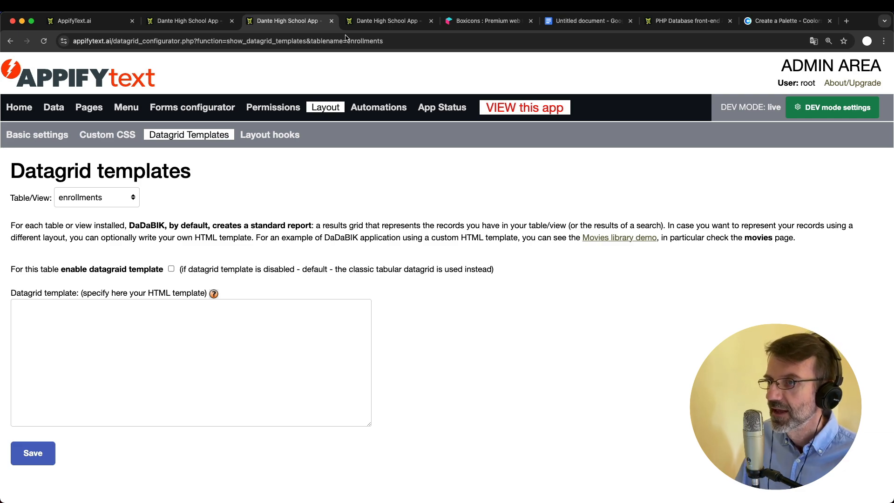
pyautogui.click(683, 21)
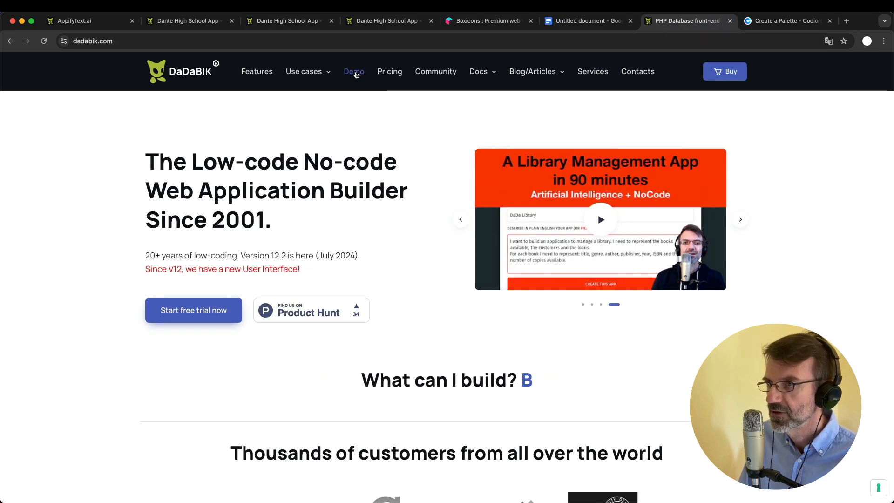
# Launch the Dada Movies Library demo from the website's Demo page
pyautogui.click(356, 73)
pyautogui.scroll(-15, 421, 291)
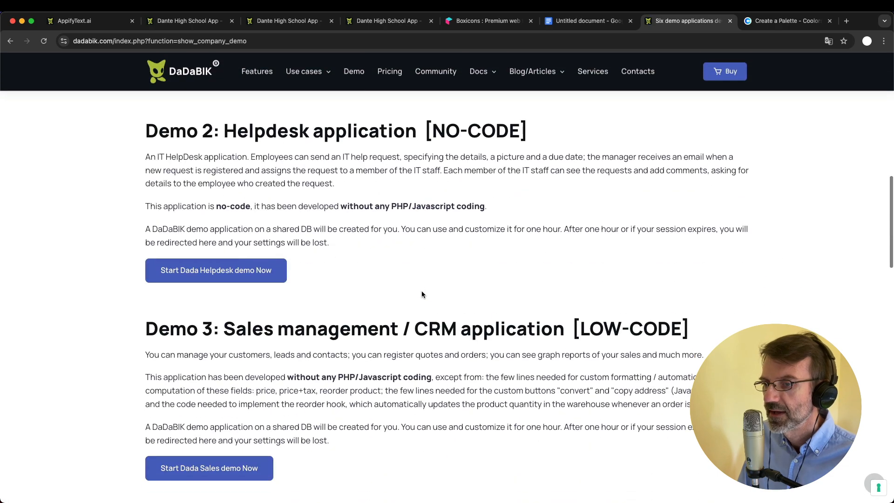
pyautogui.scroll(-5, 421, 291)
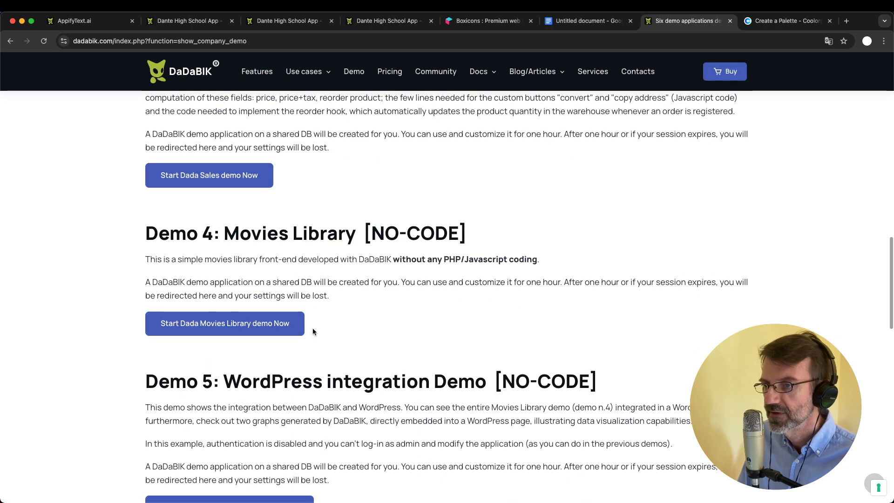
pyautogui.click(267, 319)
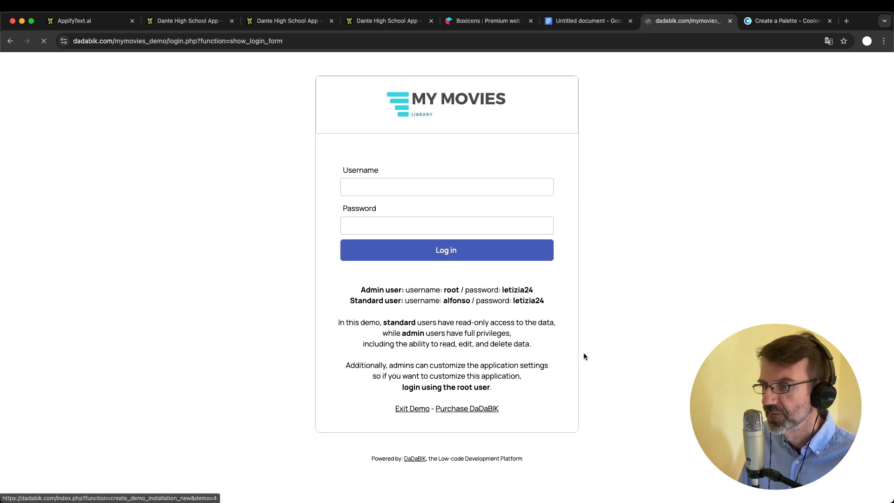
# Sign in to the Movies demo with the admin username and password
pyautogui.click(403, 193)
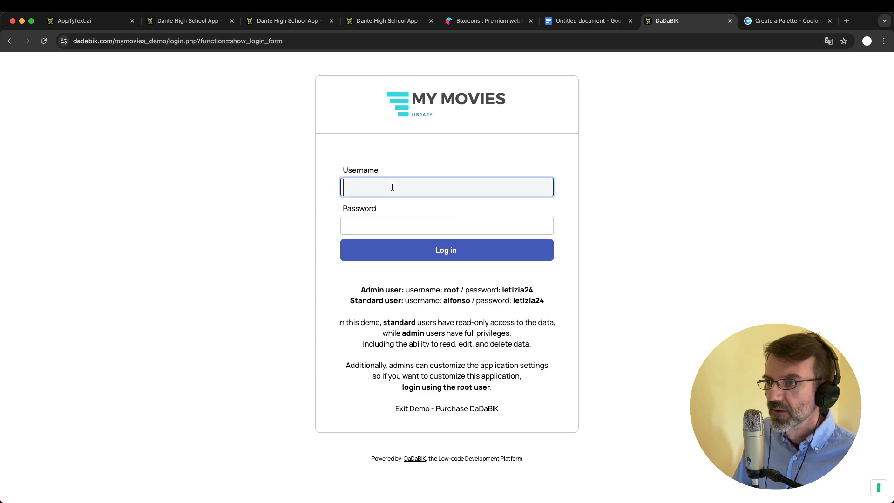
pyautogui.write('root')
pyautogui.press('Tab')
pyautogui.write('letizia24')
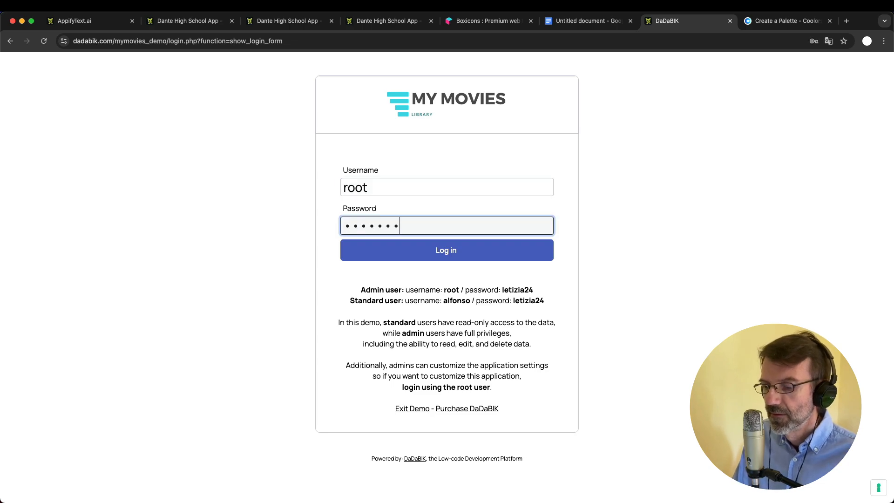
pyautogui.press('Return')
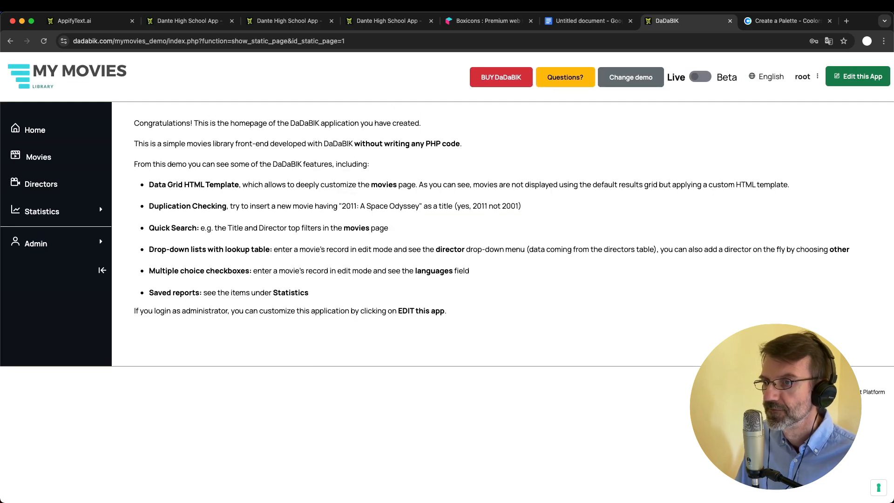
# Browse the templated Movies poster list and compare it with the Dante app
pyautogui.click(35, 156)
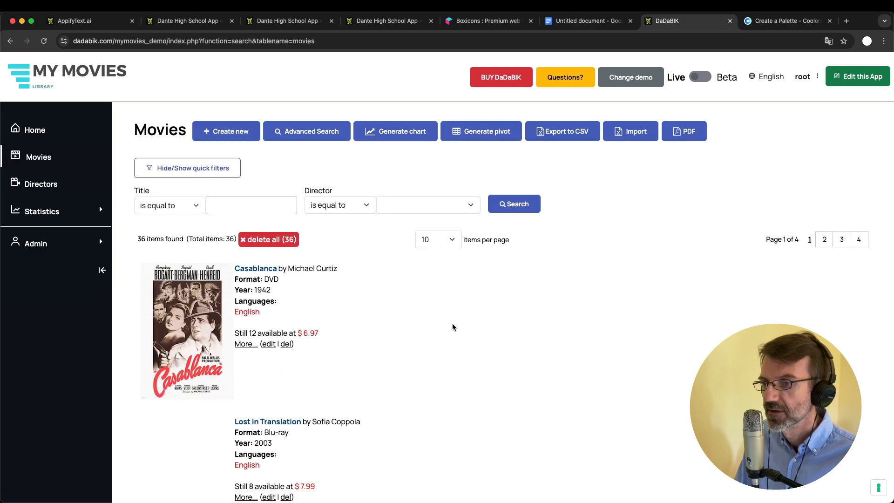
pyautogui.scroll(-2, 453, 326)
pyautogui.scroll(-3, 268, 322)
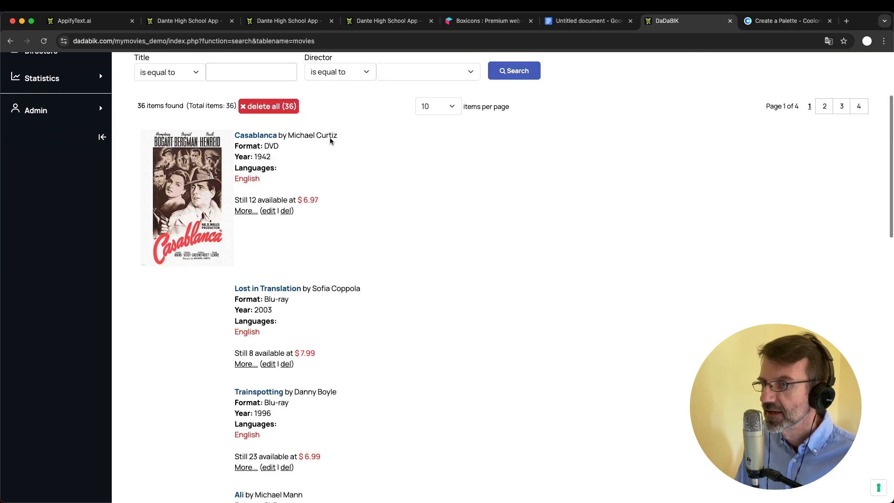
pyautogui.scroll(1, 317, 234)
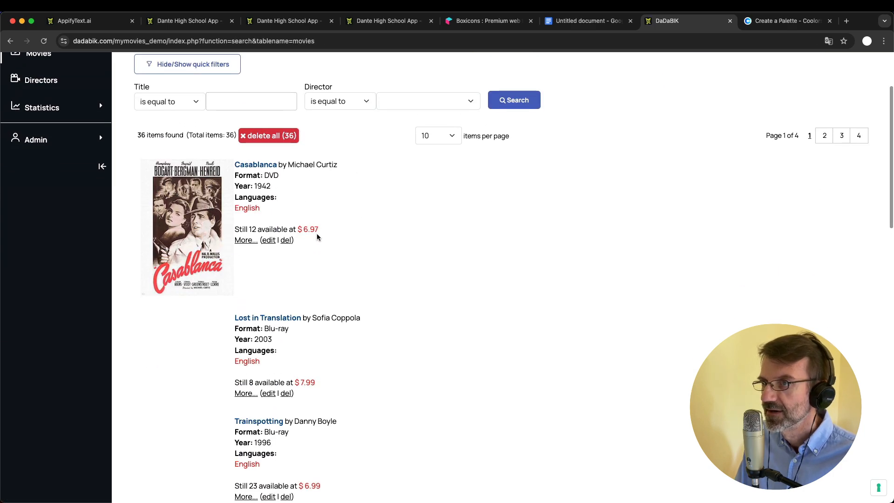
pyautogui.click(200, 24)
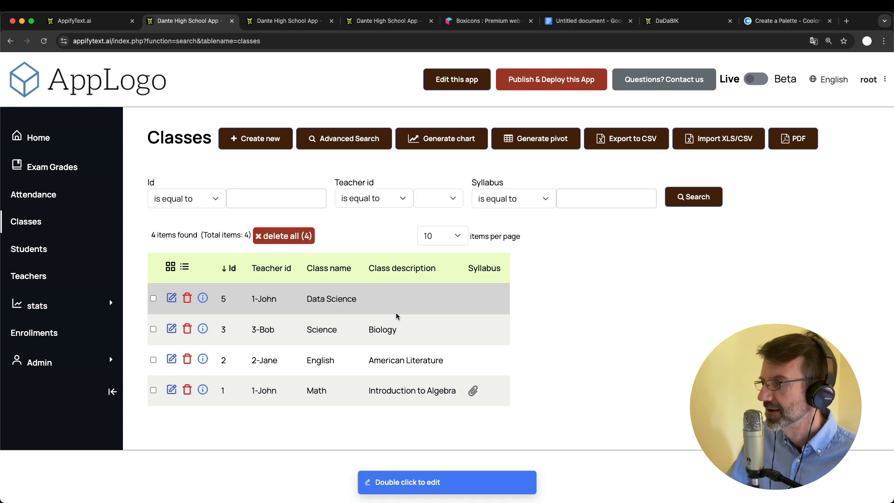
pyautogui.click(698, 28)
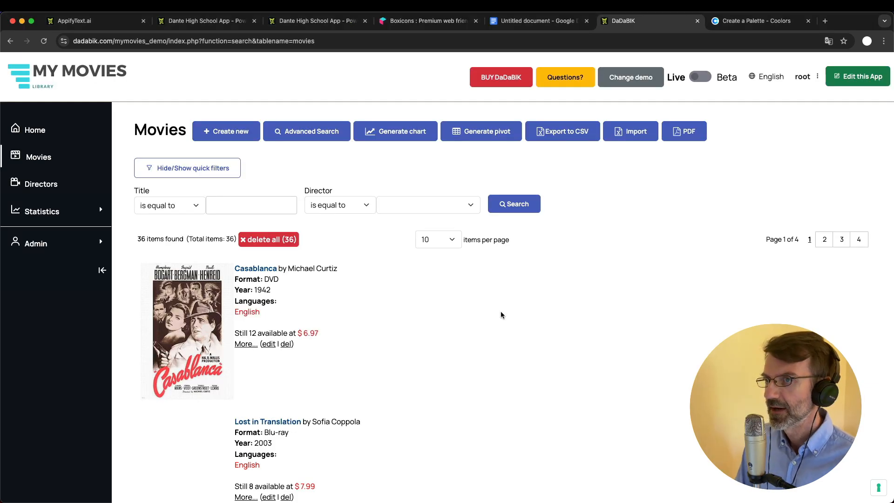
# Open teacher record 1's edit form in the Dante app, then go to the admin area
pyautogui.click(216, 25)
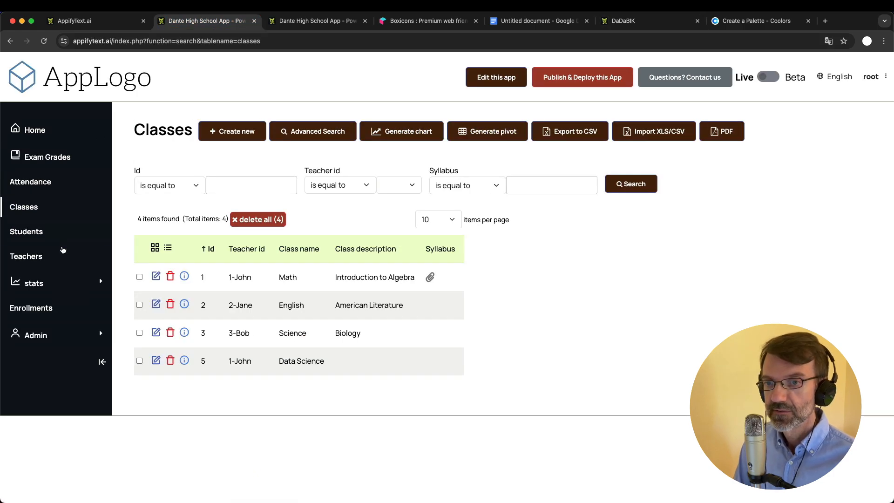
pyautogui.click(30, 254)
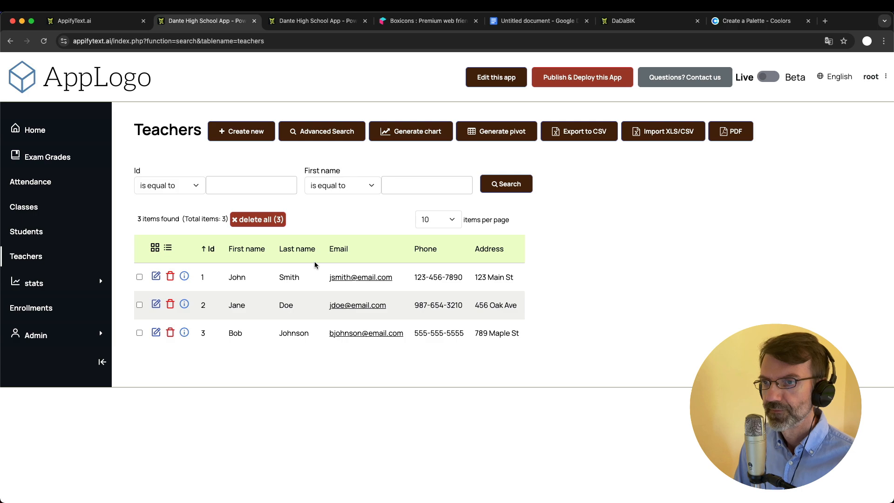
pyautogui.click(155, 278)
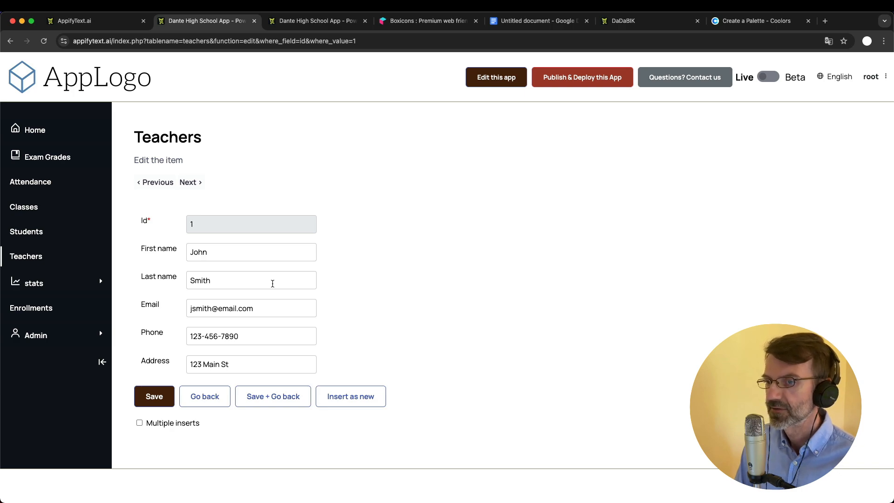
pyautogui.click(311, 20)
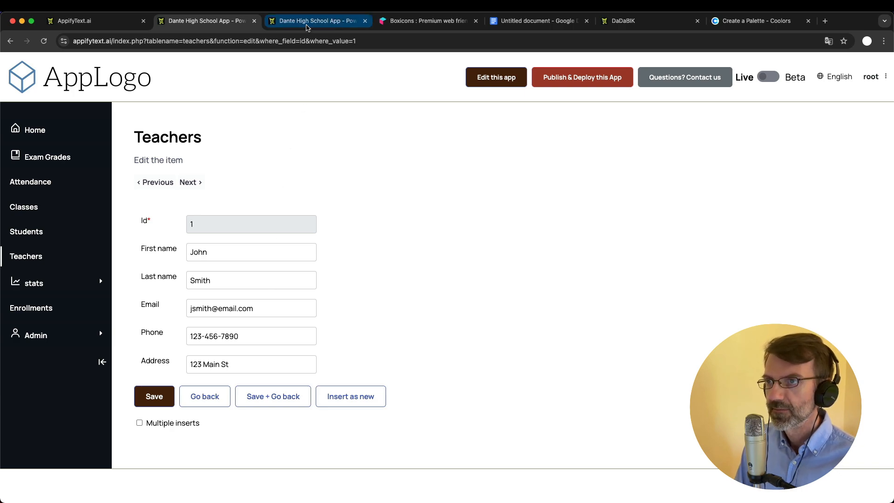
# Open the Forms configurator for the teachers table
pyautogui.click(196, 103)
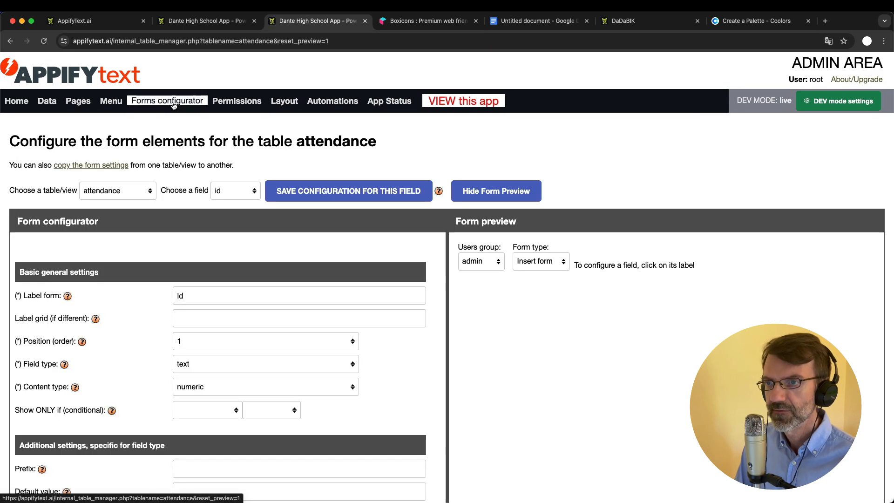
pyautogui.click(130, 190)
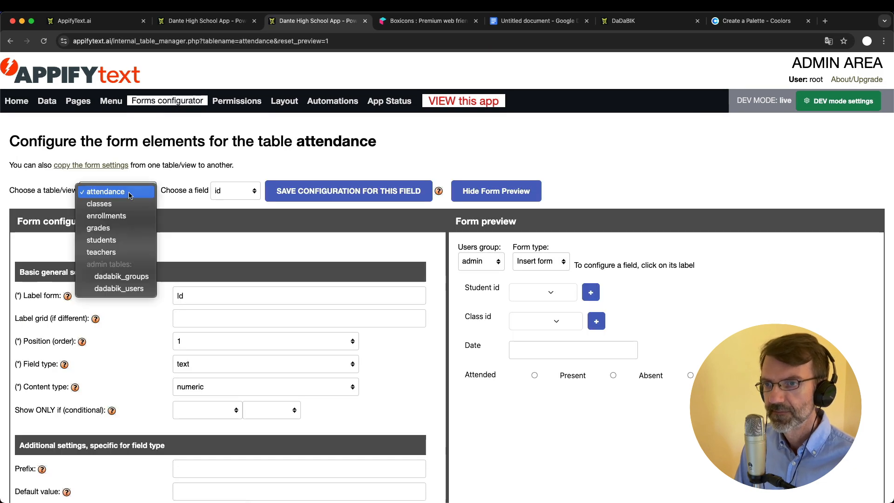
pyautogui.click(114, 252)
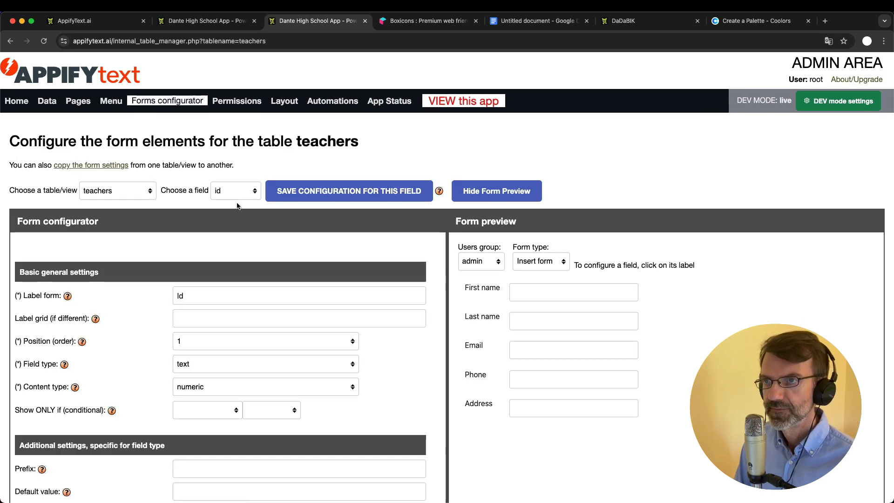
pyautogui.hotkey('ctrl', 'shift', 'Tab')
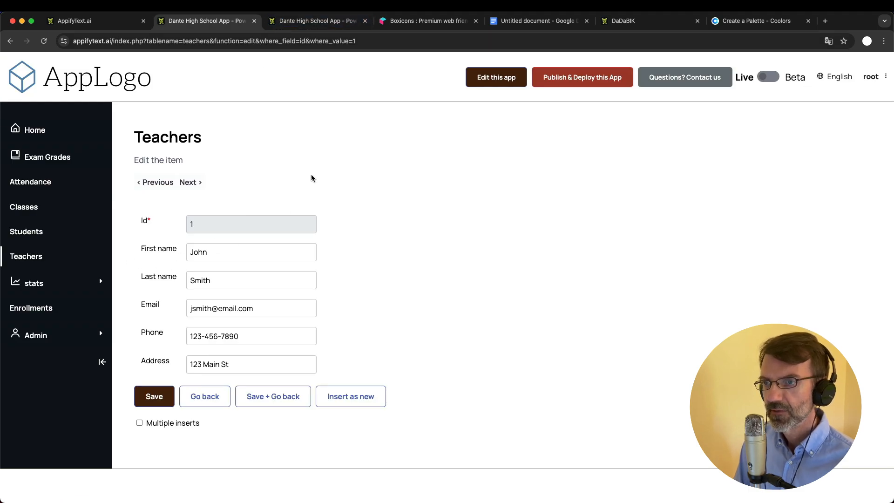
pyautogui.click(301, 24)
# Select the first_name field and enter 'Name' as its insert-form separator
pyautogui.scroll(-3, 280, 327)
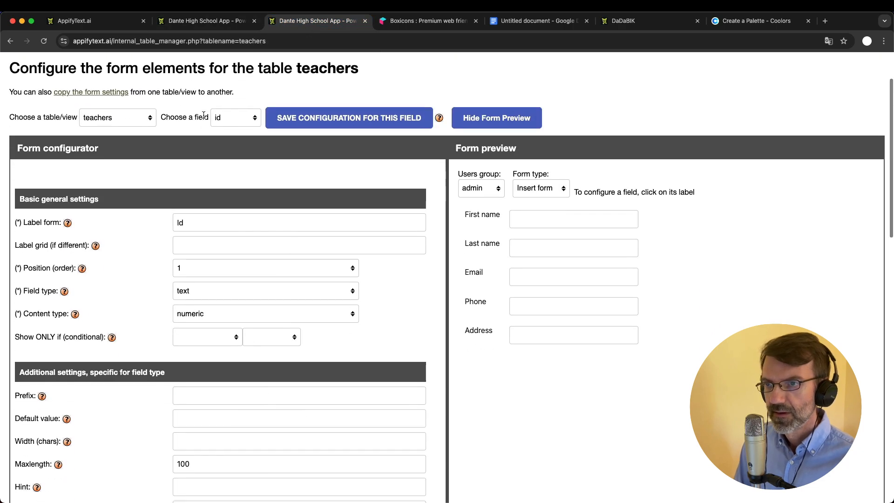
pyautogui.click(231, 118)
pyautogui.click(231, 136)
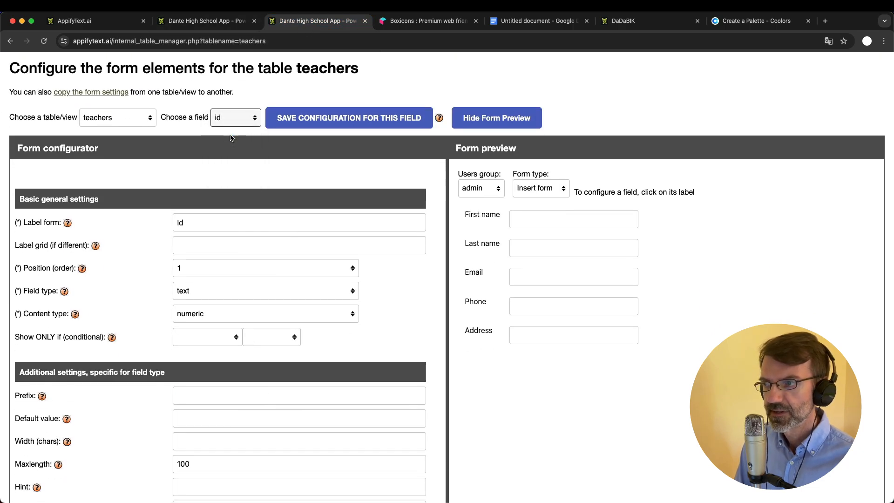
pyautogui.scroll(-5, 261, 276)
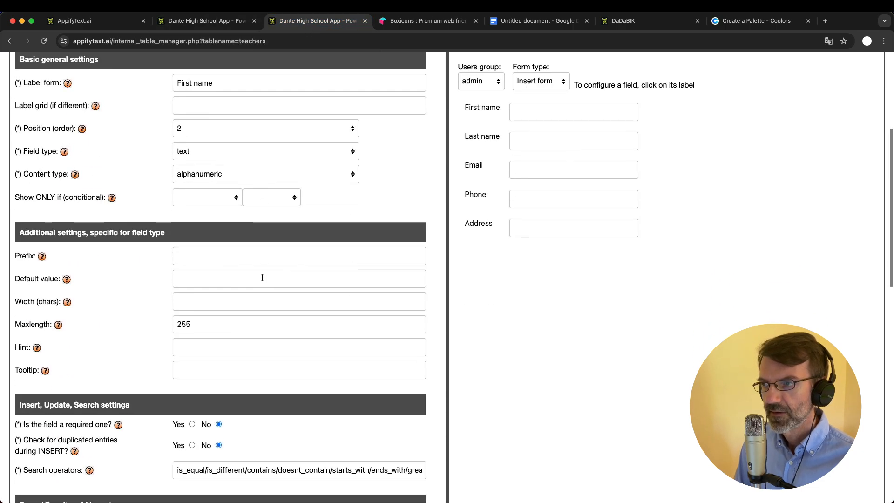
pyautogui.scroll(-6, 263, 278)
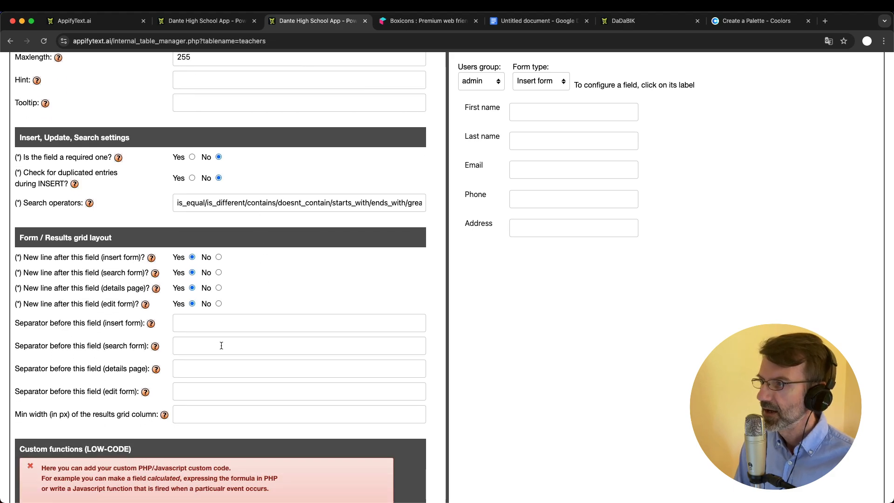
pyautogui.click(194, 324)
pyautogui.write('Name')
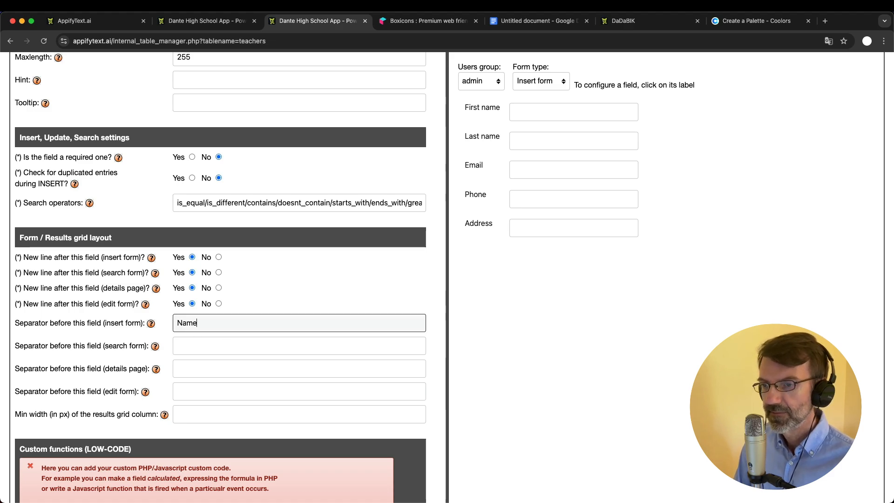
# Copy 'Name' into the search, details and edit separator boxes
pyautogui.doubleClick(194, 324)
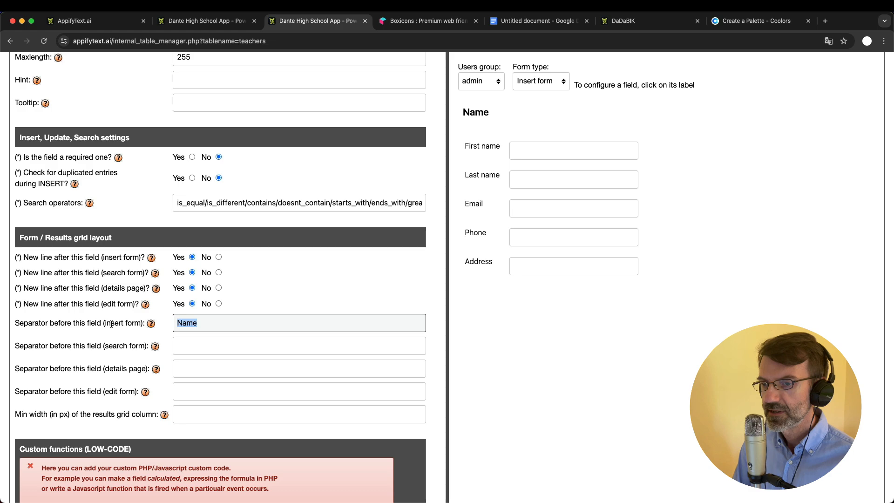
pyautogui.click(191, 347)
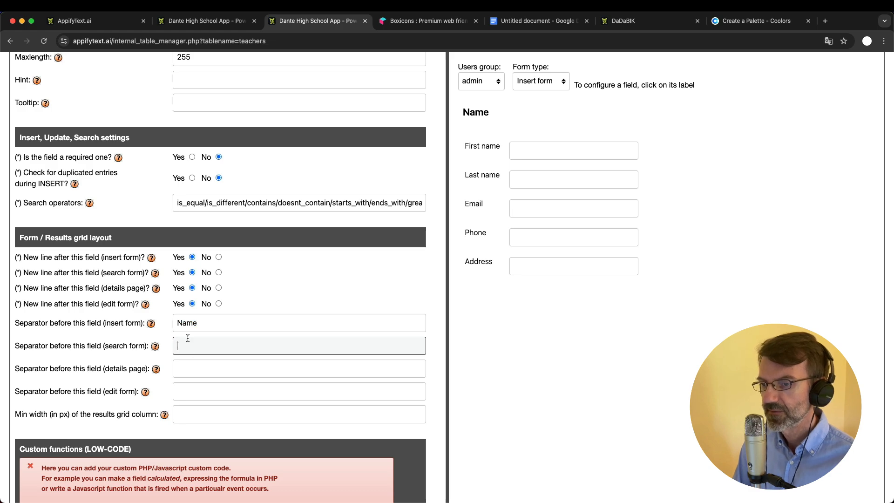
pyautogui.doubleClick(193, 328)
pyautogui.hotkey('ctrl', 'c')
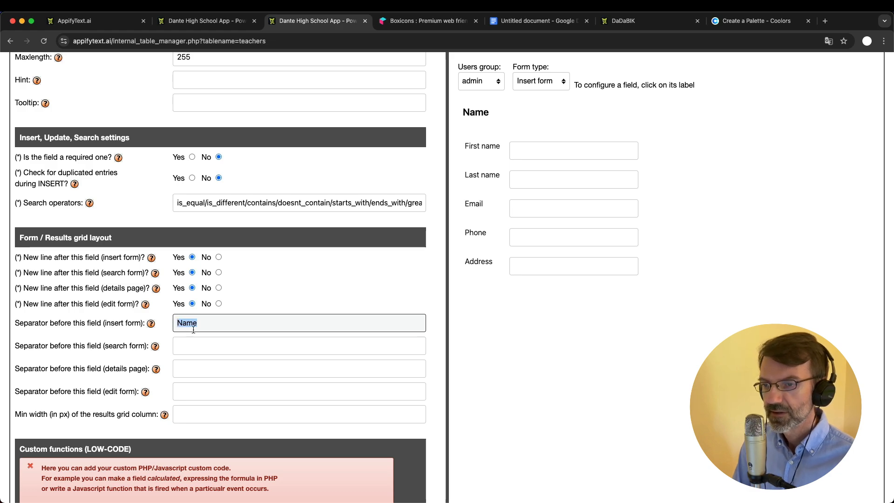
pyautogui.click(189, 347)
pyautogui.hotkey('ctrl', 'v')
pyautogui.click(195, 367)
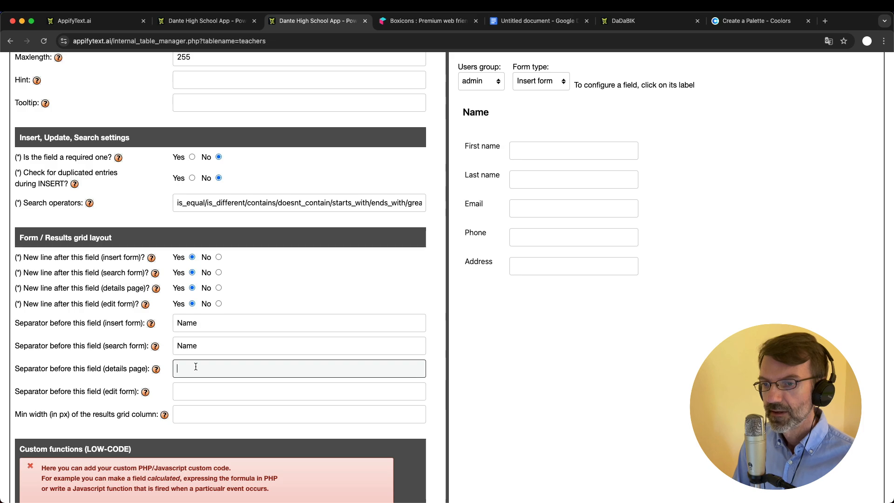
pyautogui.hotkey('ctrl', 'v')
pyautogui.click(198, 393)
pyautogui.hotkey('ctrl', 'v')
# Set first_name's New line after this field to No and save the configuration
pyautogui.scroll(3, 323, 328)
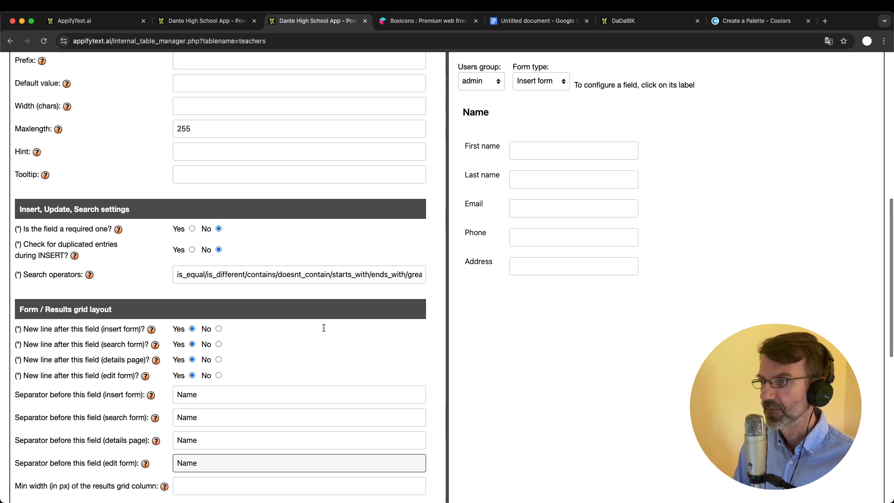
pyautogui.scroll(15, 323, 327)
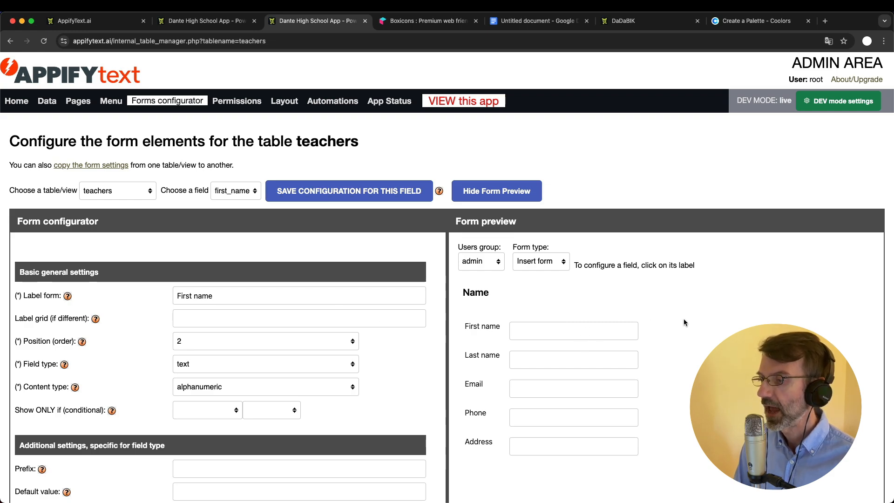
pyautogui.scroll(-9, 272, 353)
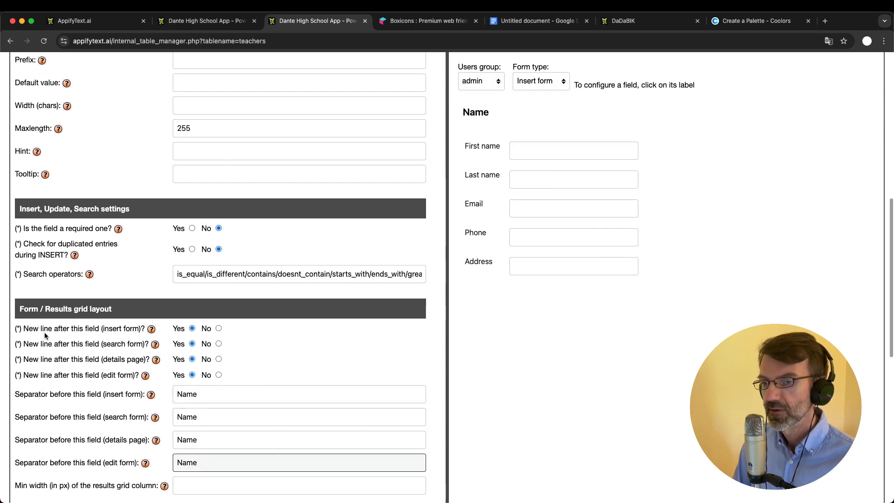
pyautogui.click(219, 329)
pyautogui.click(218, 344)
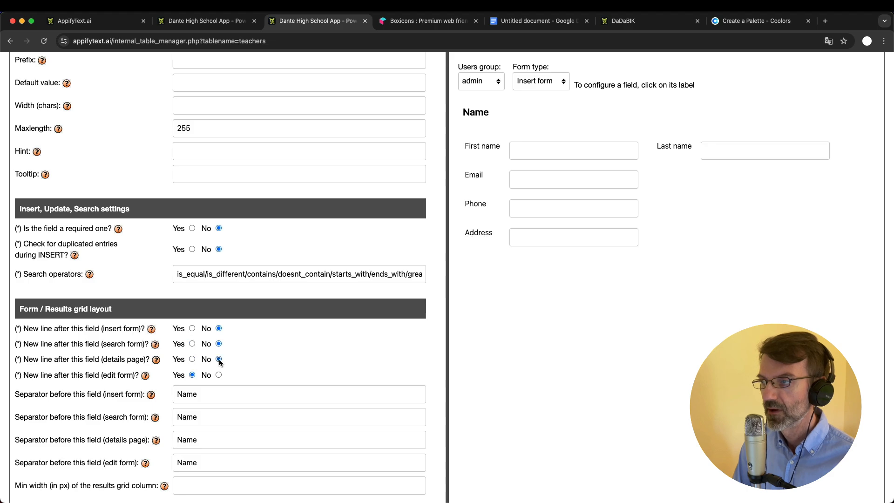
pyautogui.press('Return')
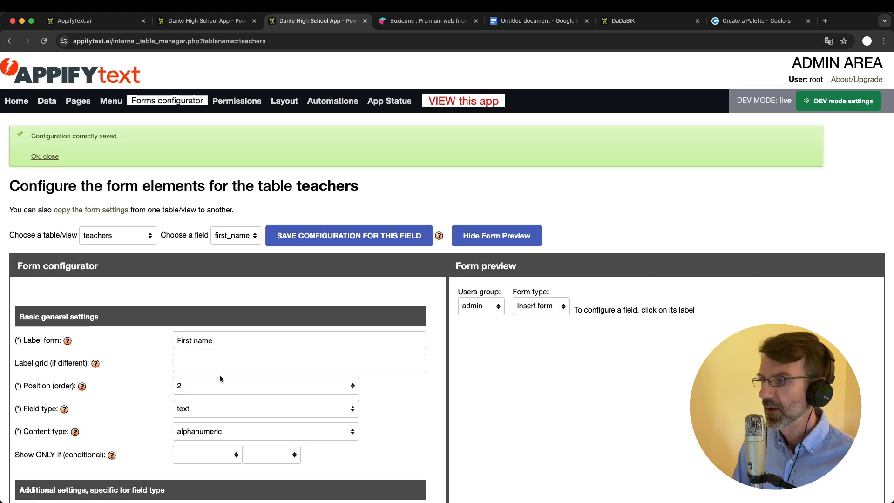
pyautogui.scroll(-3, 220, 375)
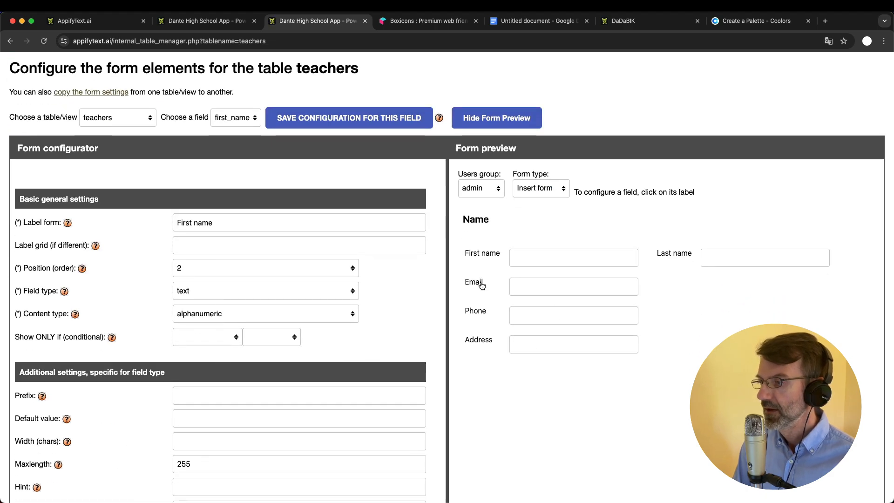
# Select the email field and enter 'Contact info' as its insert-form separator
pyautogui.click(228, 120)
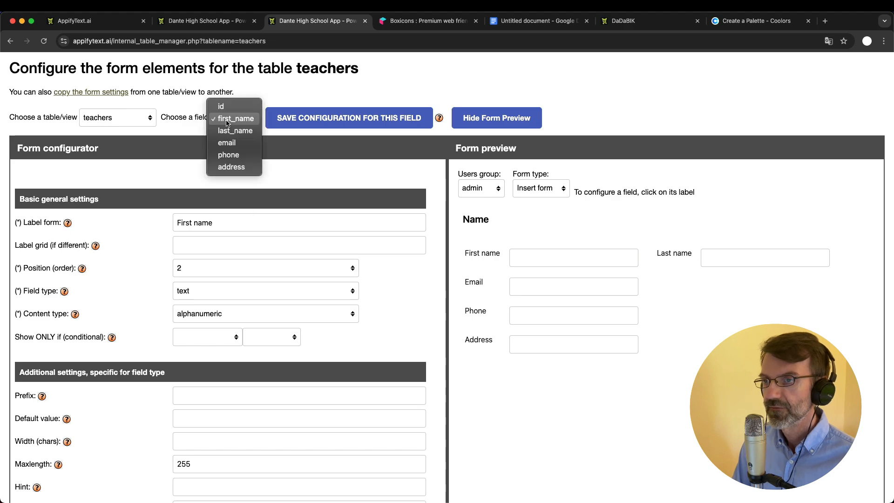
pyautogui.click(233, 144)
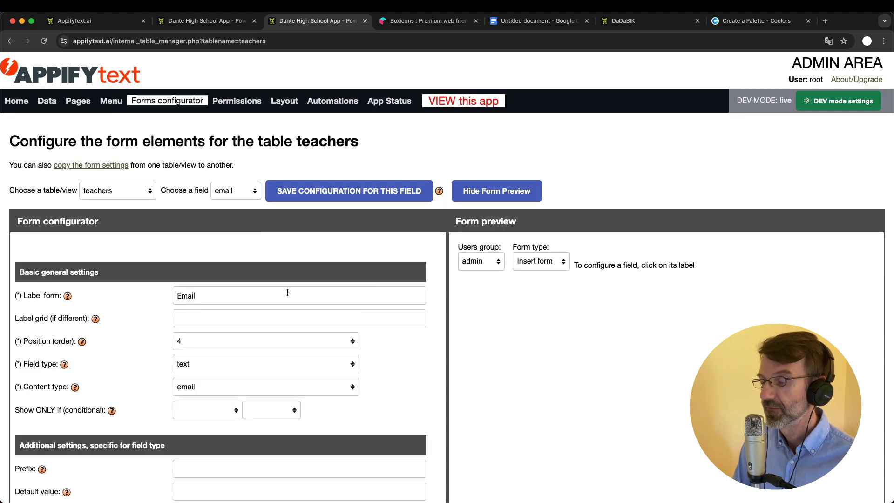
pyautogui.scroll(-3, 286, 292)
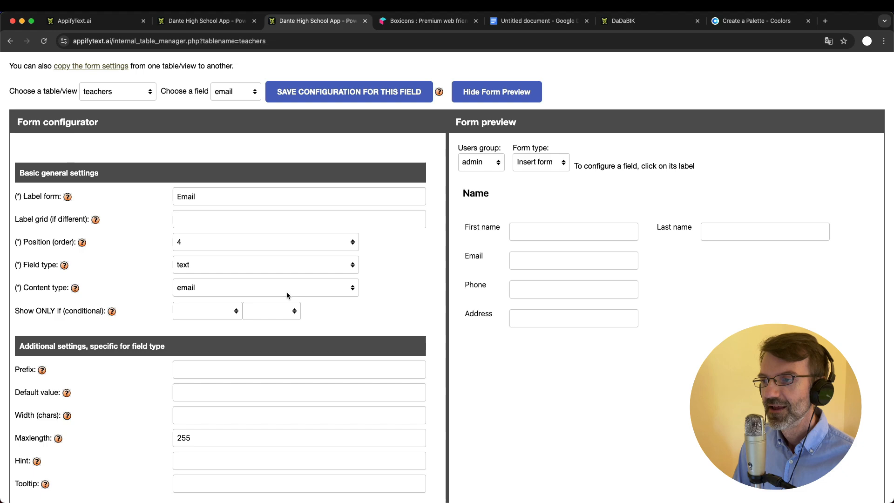
pyautogui.scroll(-10, 287, 292)
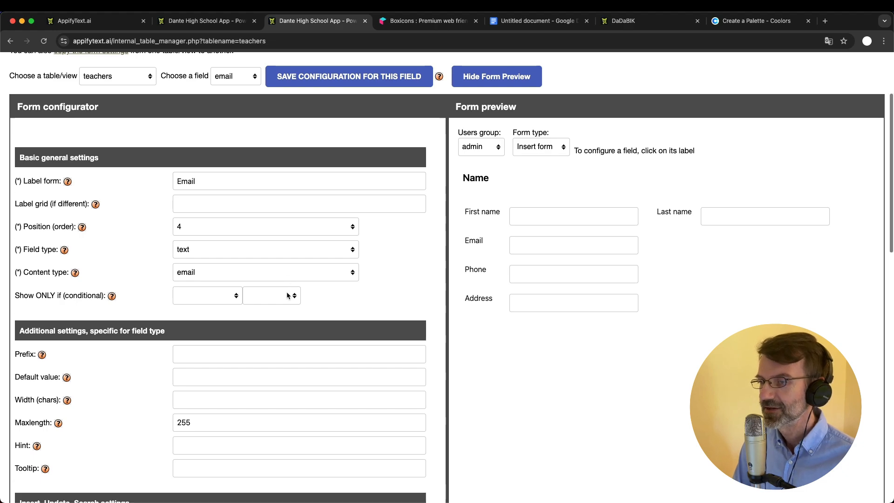
pyautogui.scroll(-2, 287, 292)
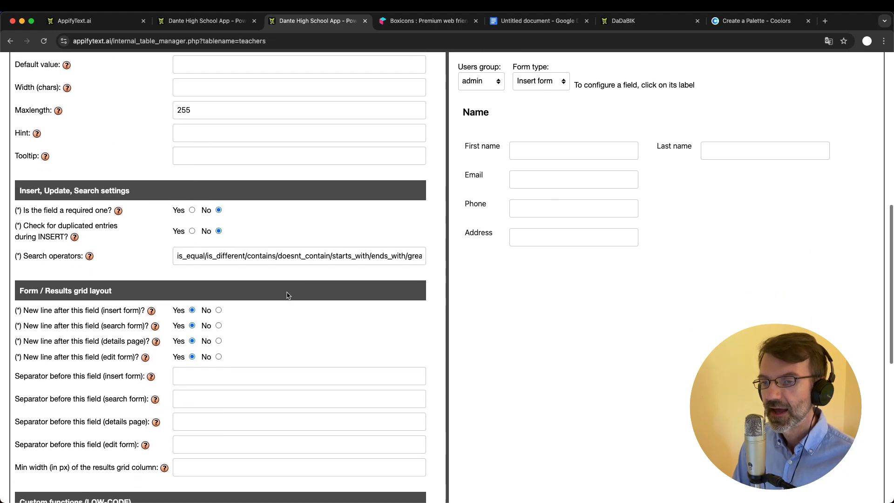
pyautogui.click(198, 376)
pyautogui.write('Conta')
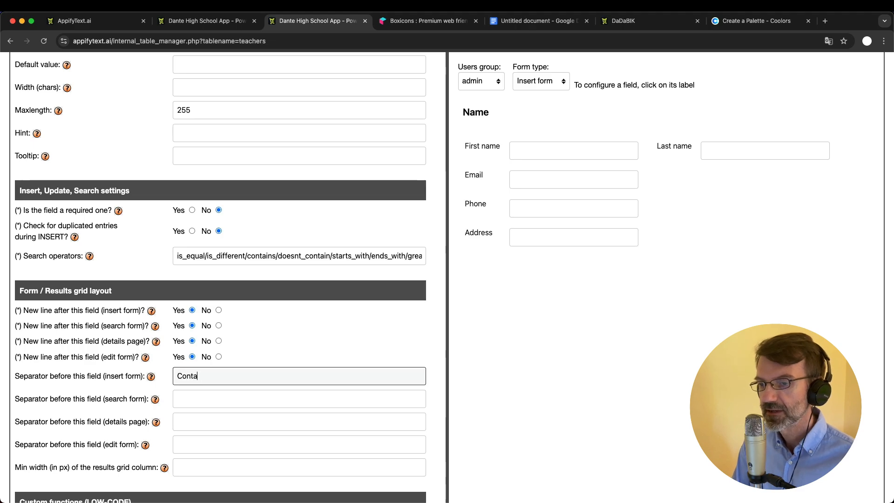
pyautogui.write('ct info')
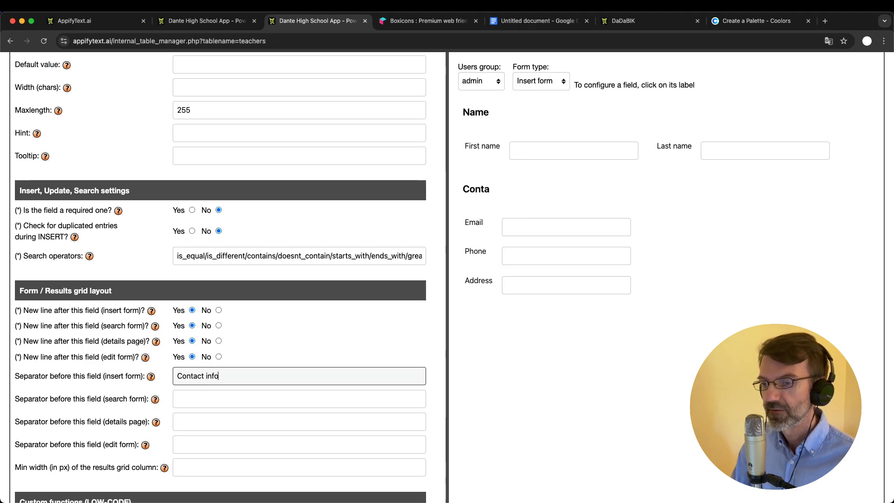
# Copy 'Contact info' into the search, details and edit separators, save, and view the app
pyautogui.press('super+a')
pyautogui.click(212, 404)
pyautogui.write('Contact info')
pyautogui.click(205, 421)
pyautogui.write('Contact info')
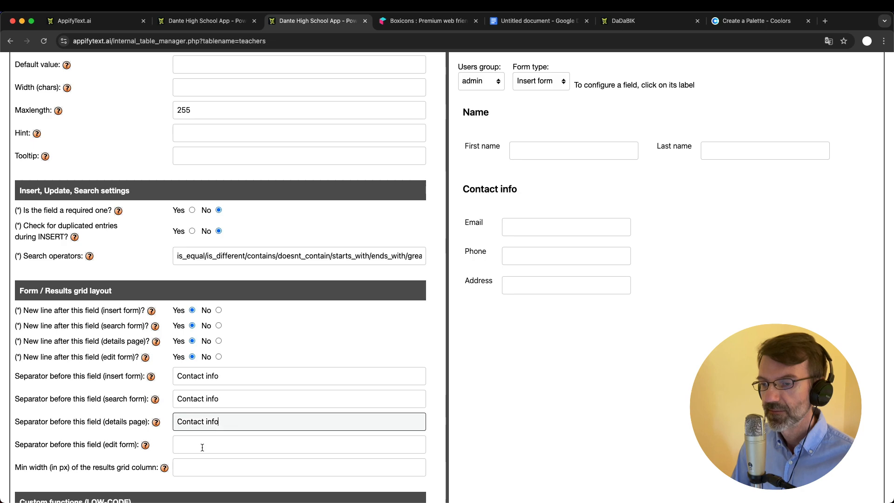
pyautogui.click(206, 446)
pyautogui.write('Contact info')
pyautogui.press('Return')
pyautogui.scroll(-2, 393, 331)
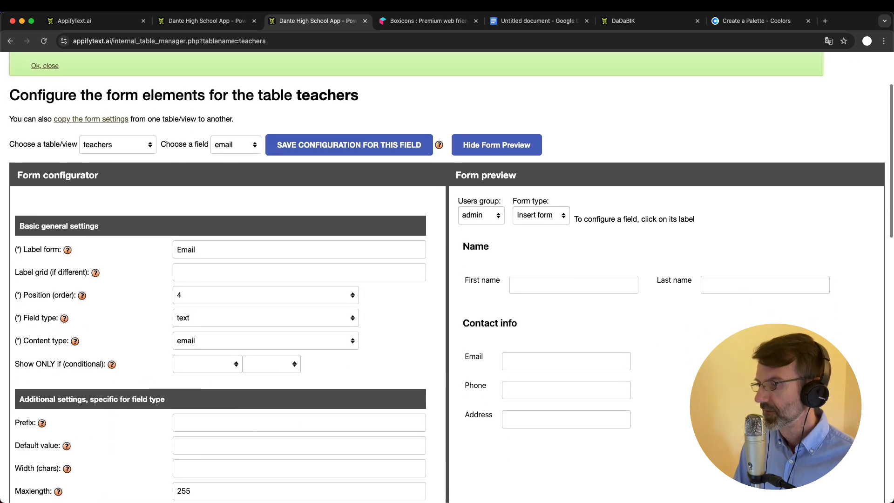
pyautogui.click(219, 21)
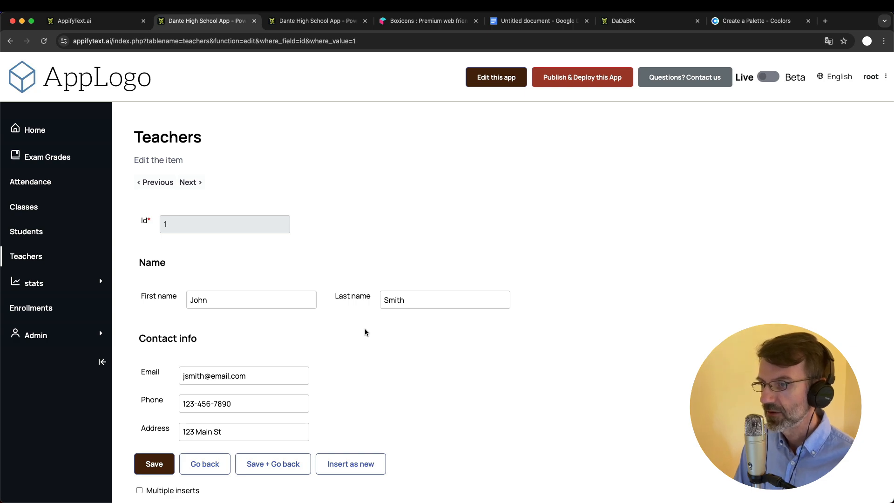
# Give the Email field the hint 'Add your email here'
pyautogui.scroll(-2, 365, 332)
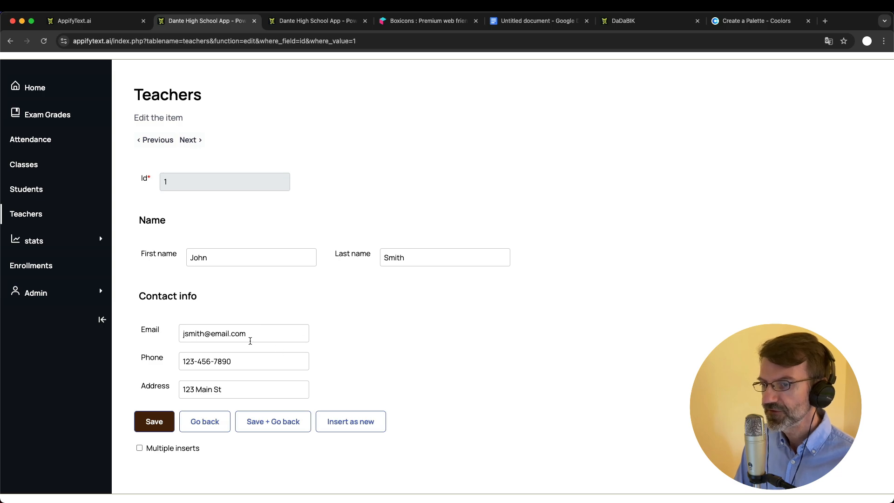
pyautogui.click(314, 21)
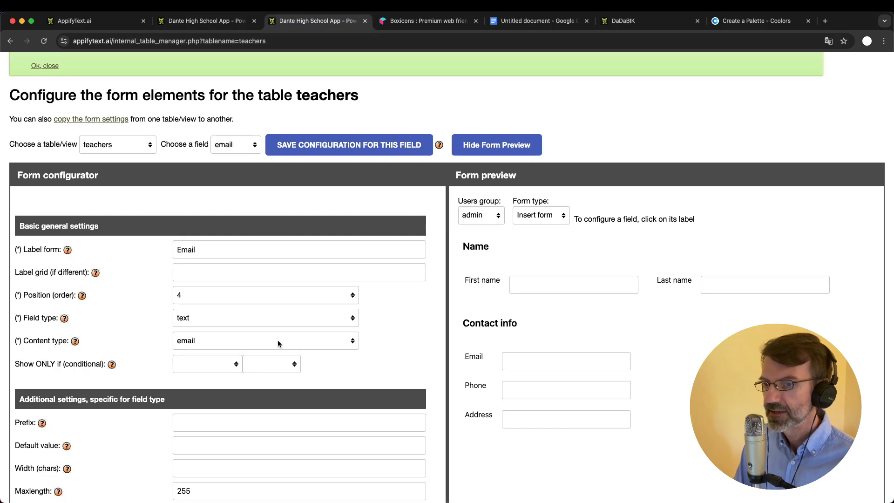
pyautogui.scroll(-5, 278, 344)
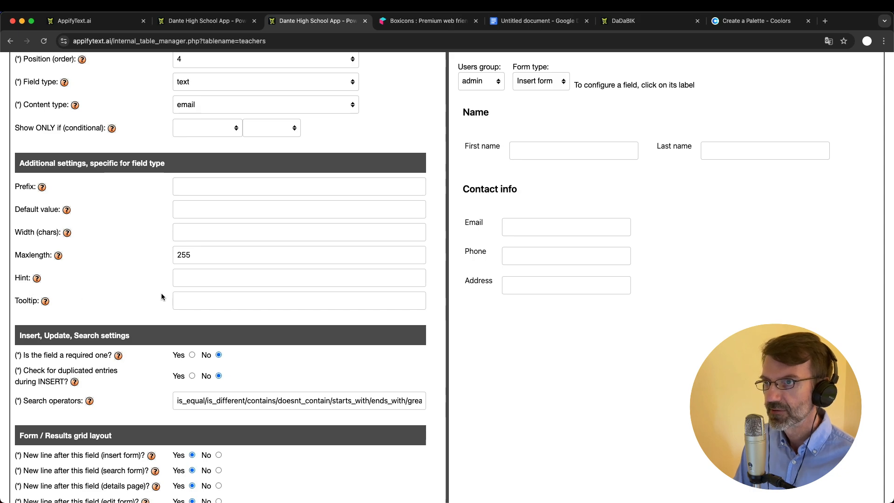
pyautogui.click(213, 278)
pyautogui.press('Return')
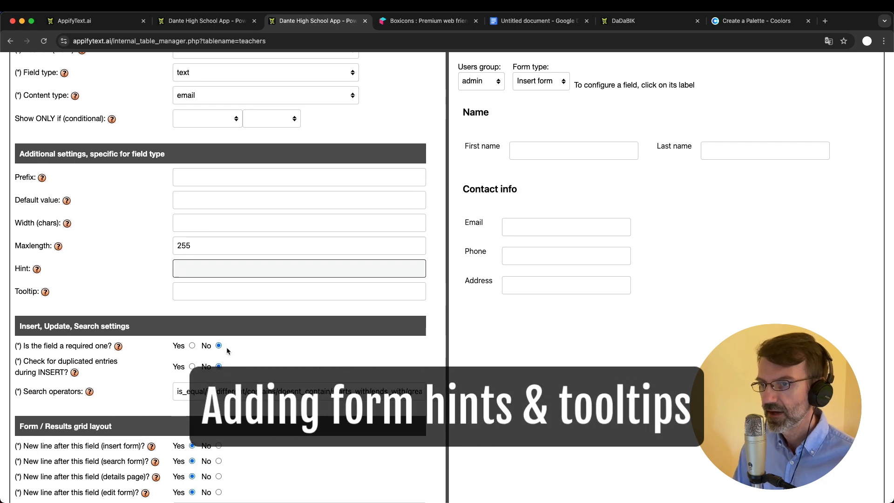
pyautogui.write('Add your')
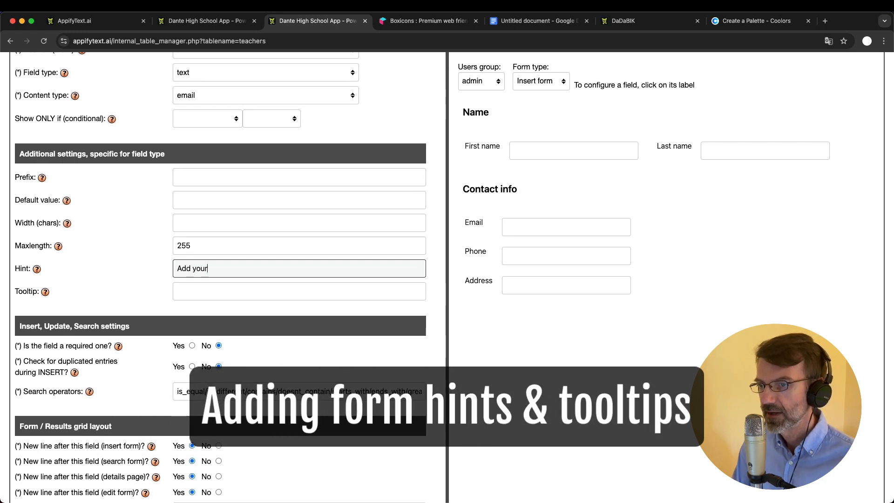
pyautogui.write(' email here')
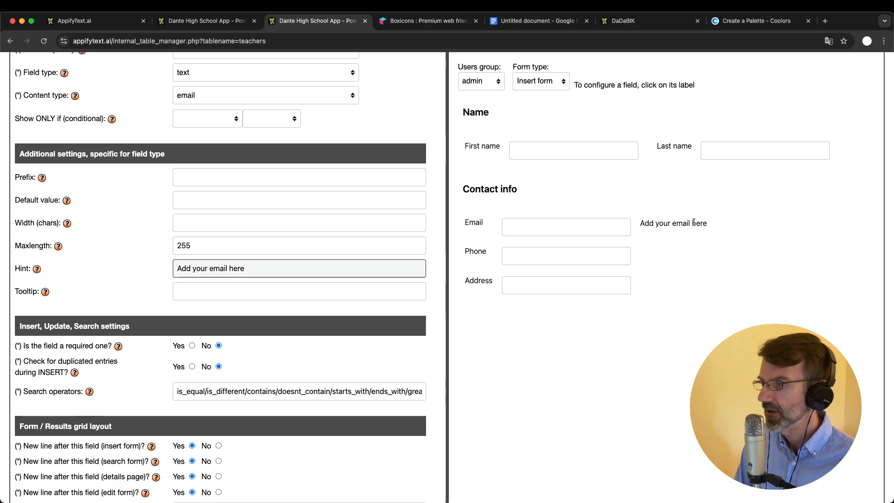
# Set the Email tooltip to 'email here!', save, and view the live Teachers form
pyautogui.click(214, 296)
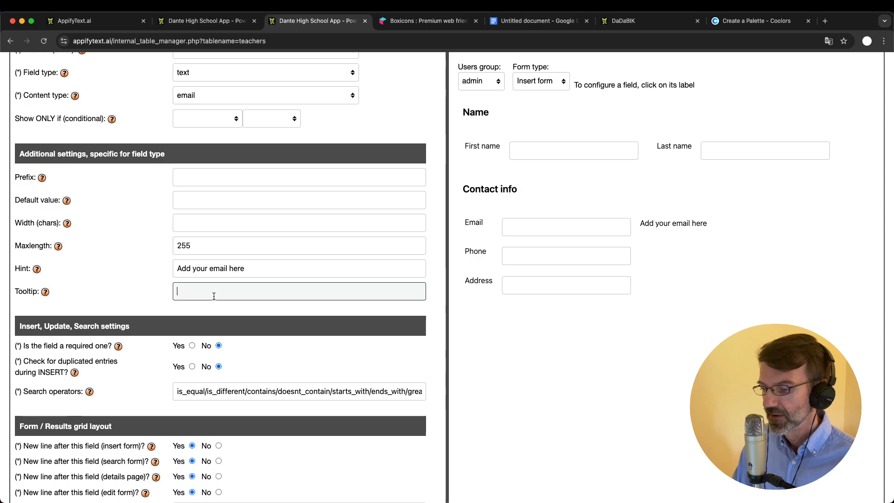
pyautogui.write('email here!')
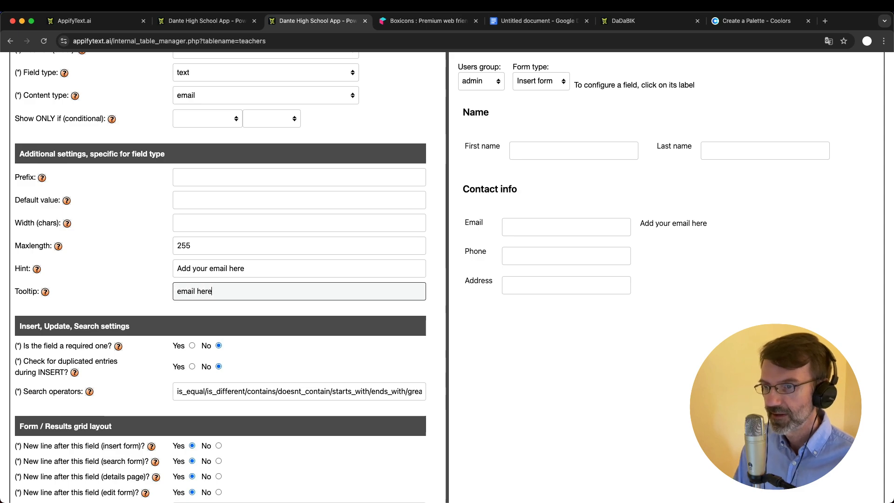
pyautogui.press('Return')
pyautogui.click(204, 20)
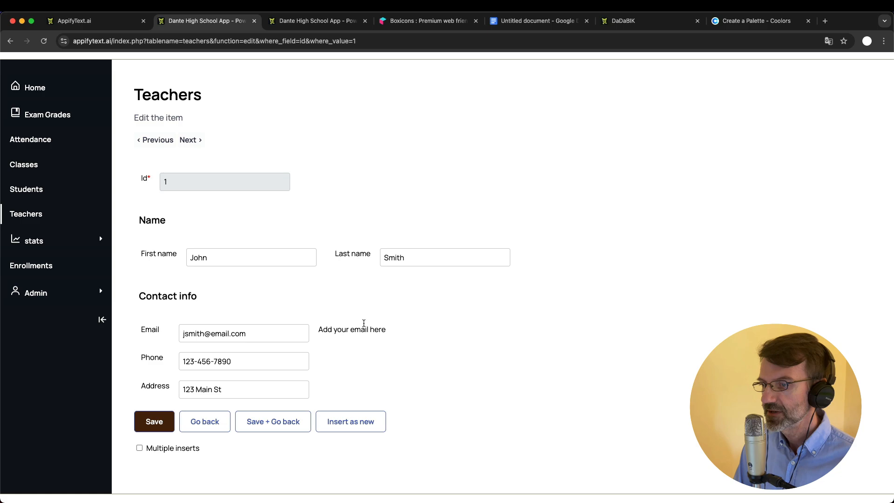
# Check the Email tooltip in the live form, then return to the teachers form configurator
pyautogui.moveTo(249, 336)
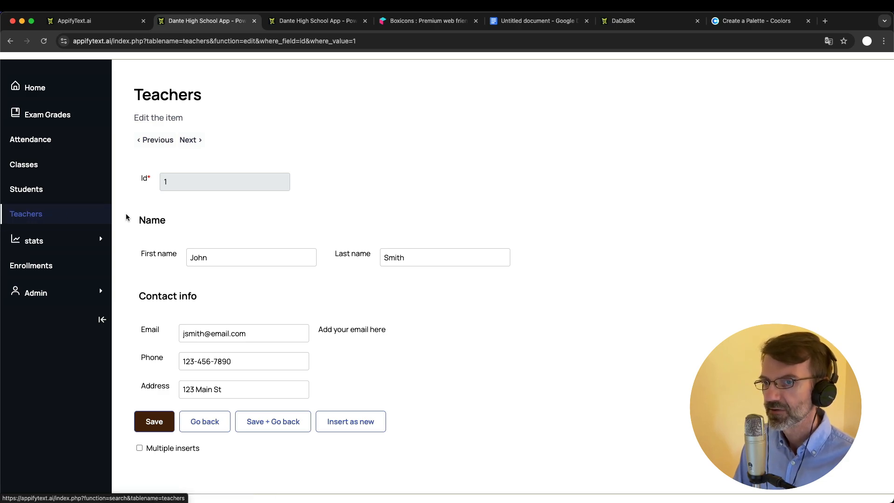
pyautogui.click(310, 23)
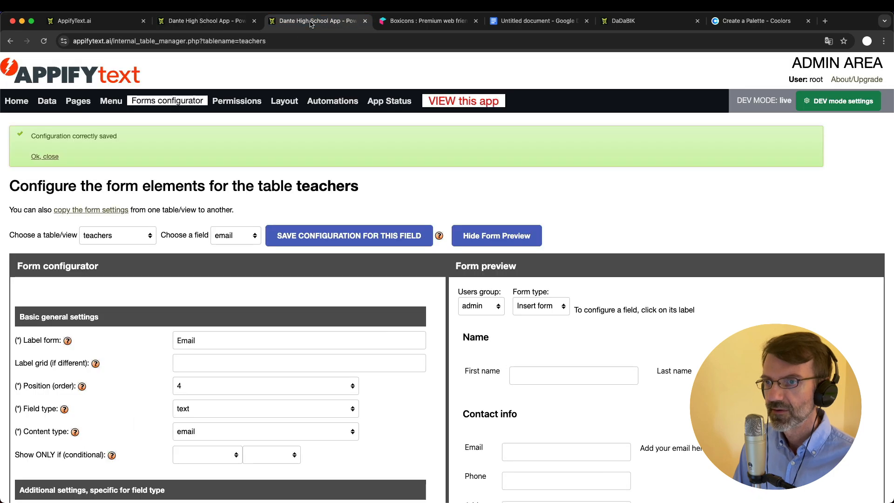
# Tick Separator on the Students page row and save the Pages settings
pyautogui.click(88, 103)
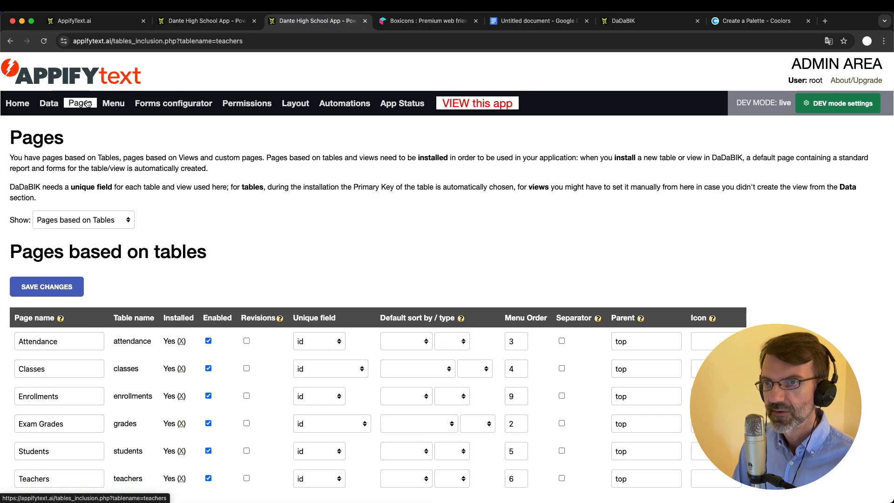
pyautogui.scroll(-3, 136, 273)
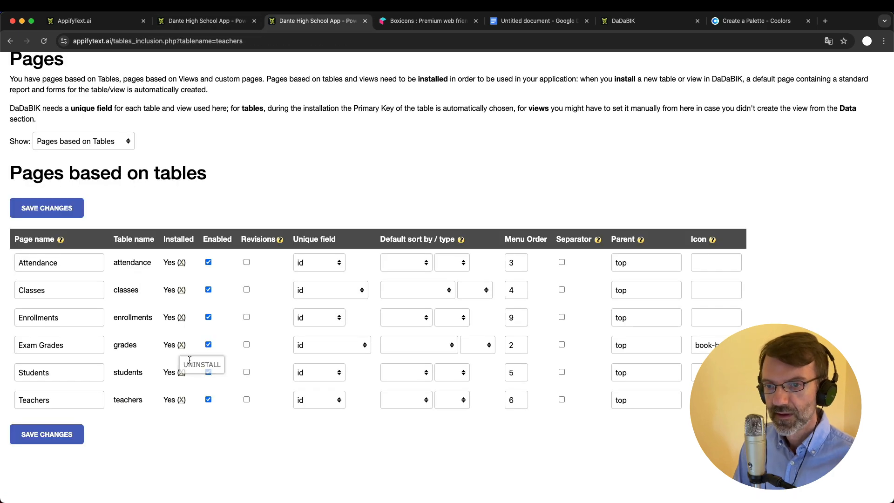
pyautogui.click(562, 373)
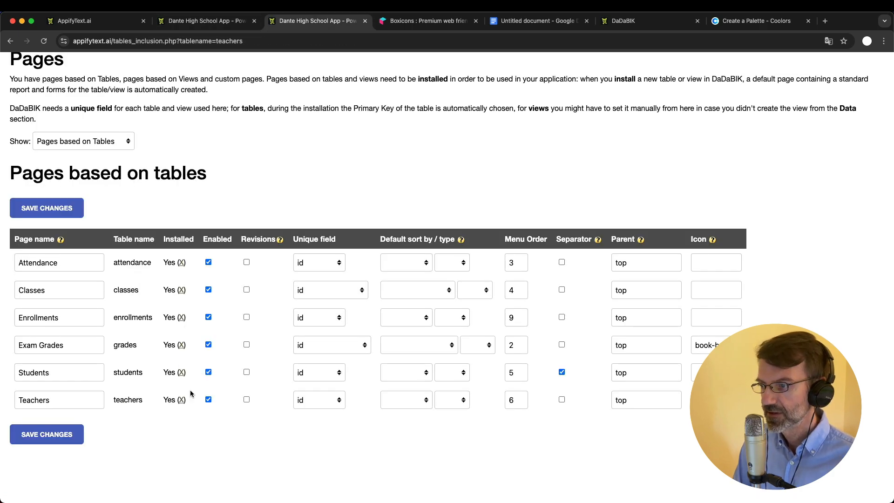
pyautogui.click(47, 434)
# Check the new menu separator in the live app, then return to the admin settings
pyautogui.click(227, 22)
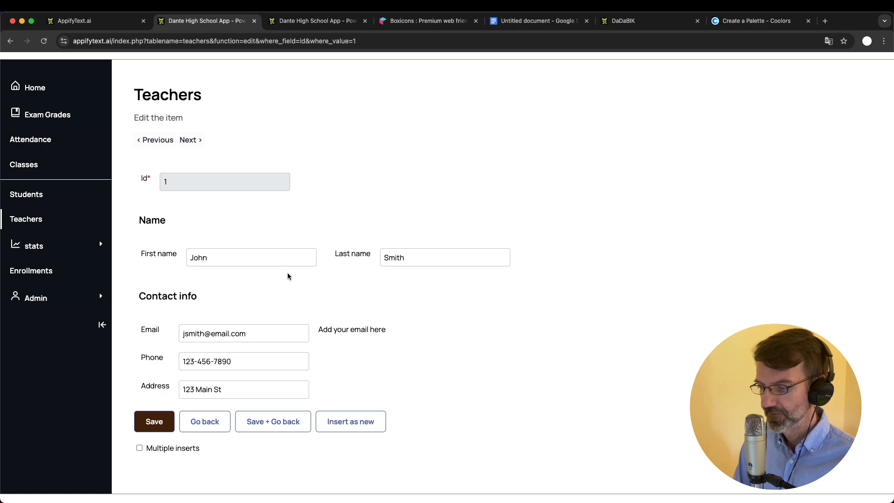
pyautogui.scroll(2, 287, 224)
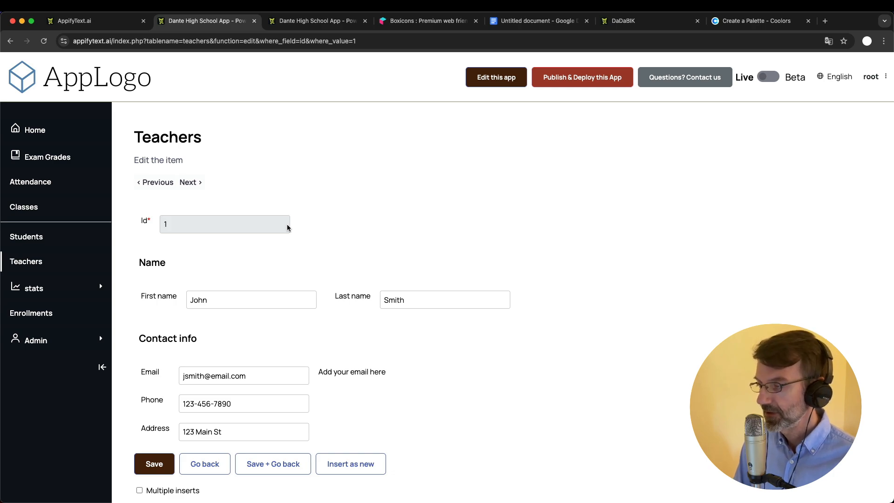
pyautogui.click(316, 21)
pyautogui.scroll(4, 242, 116)
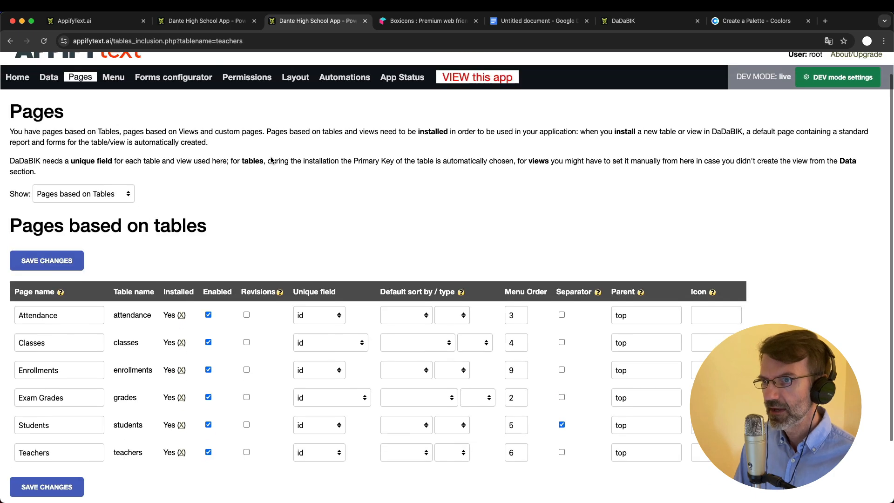
pyautogui.click(297, 105)
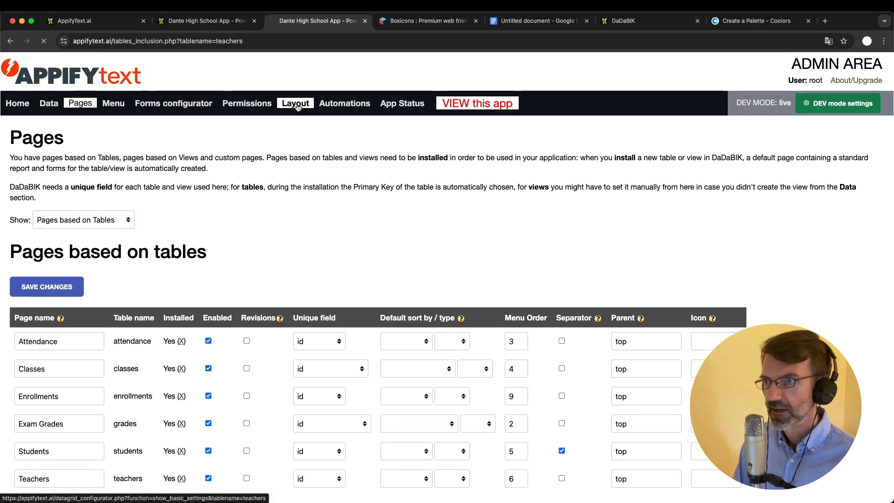
# Read through the Custom CSS rules, then go back to teacher record 1's edit form
pyautogui.click(84, 131)
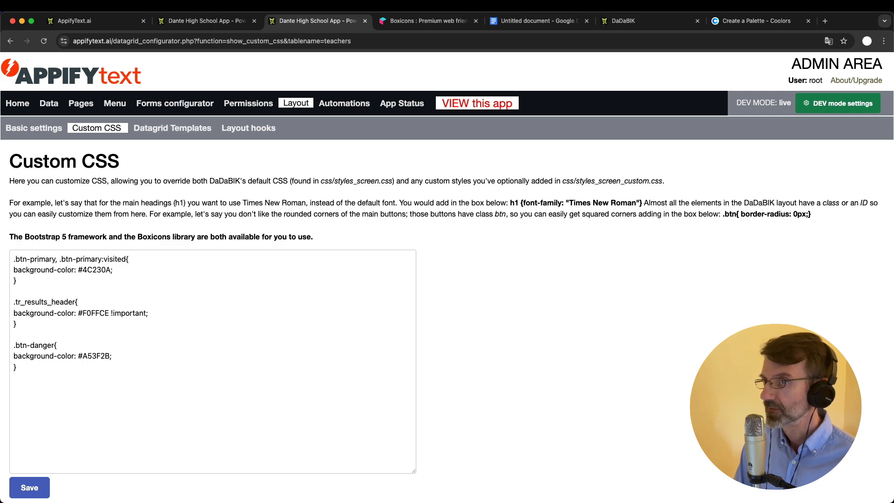
pyautogui.click(204, 21)
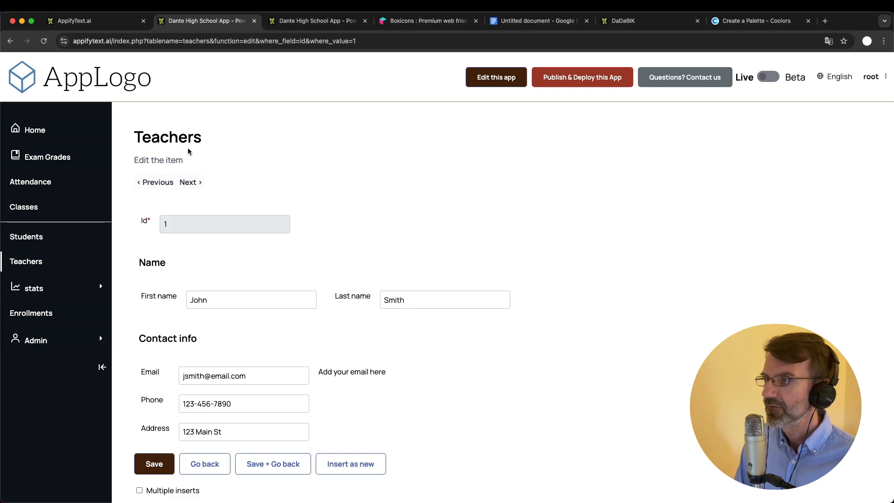
pyautogui.scroll(-2, 228, 203)
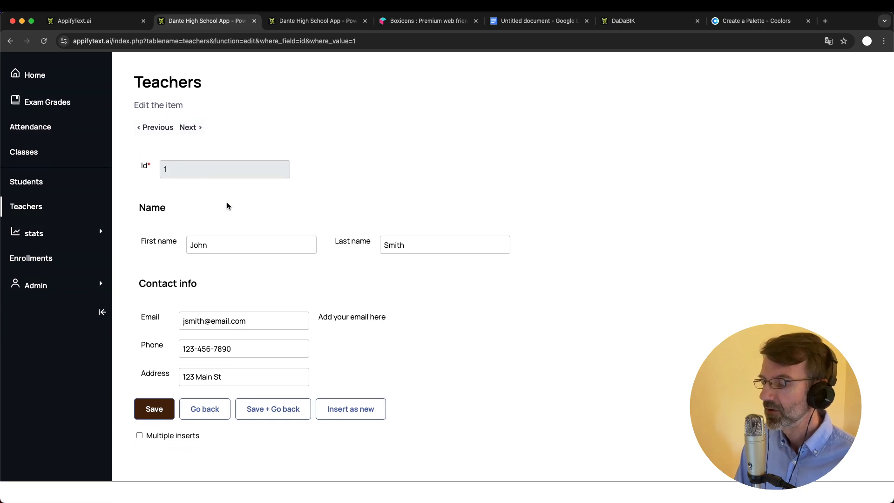
pyautogui.scroll(2, 310, 214)
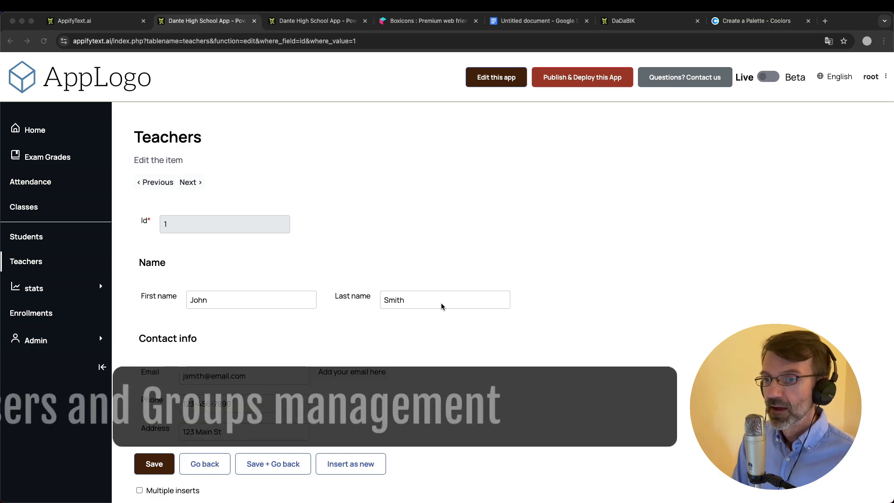
# Check the users and groups lists, then delete the default group and confirm
pyautogui.click(36, 341)
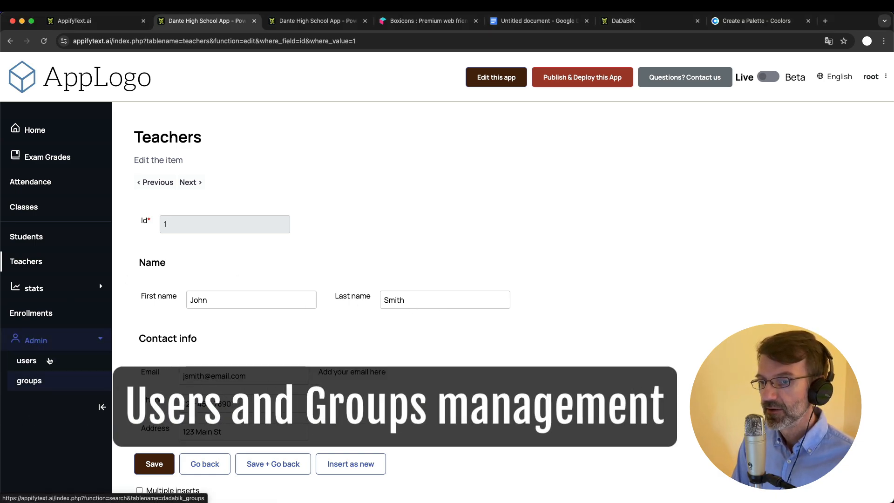
pyautogui.click(34, 361)
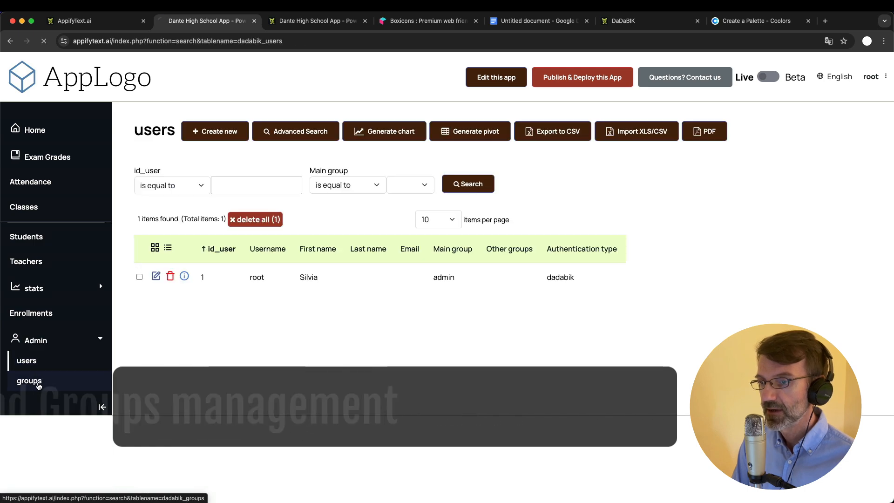
pyautogui.click(38, 384)
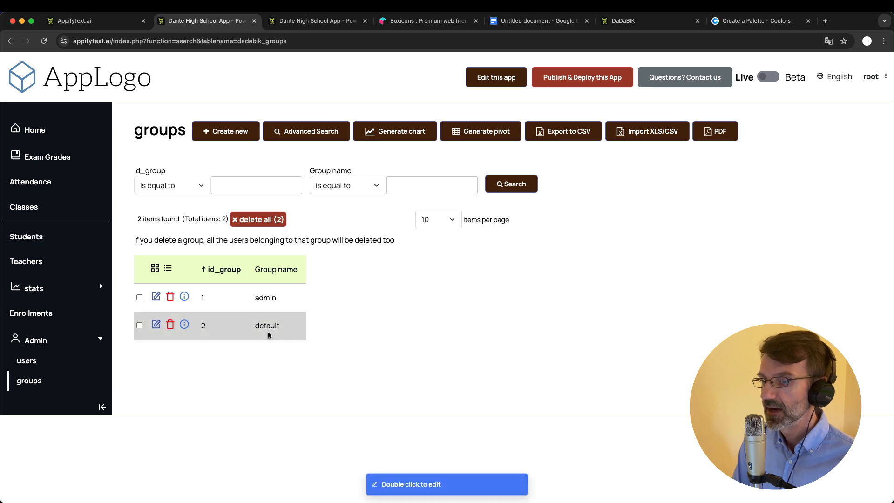
pyautogui.click(40, 360)
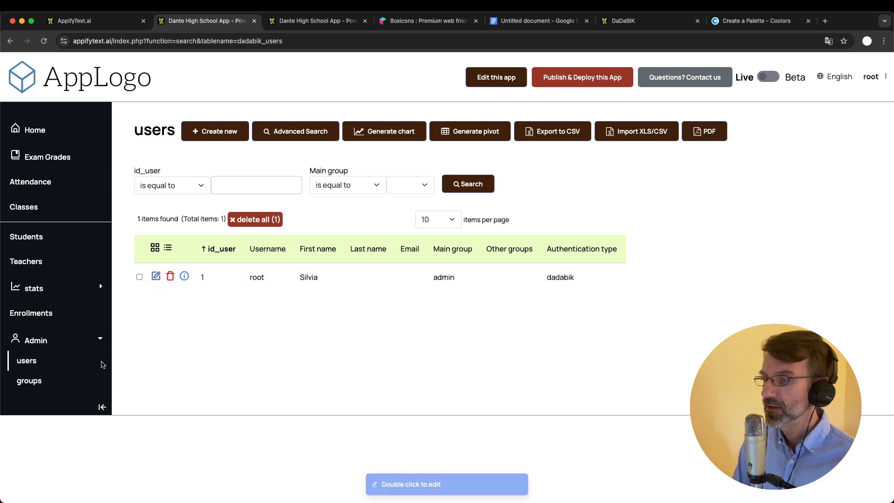
pyautogui.click(33, 380)
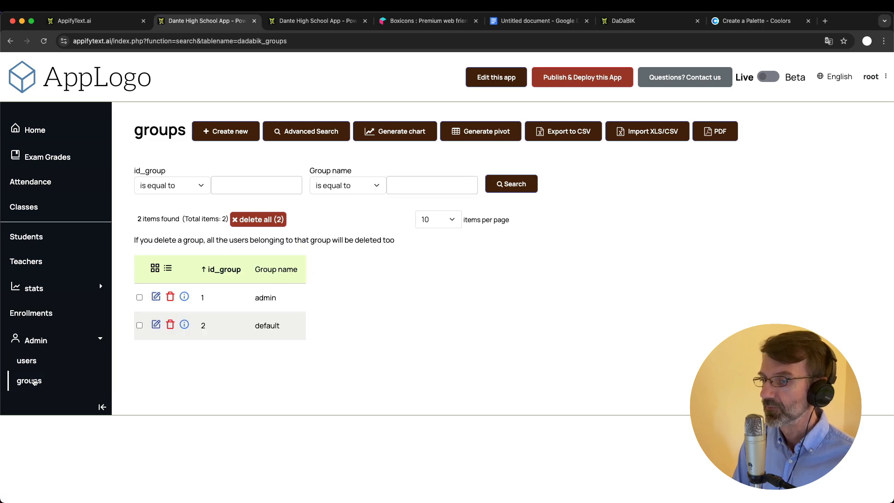
pyautogui.click(171, 326)
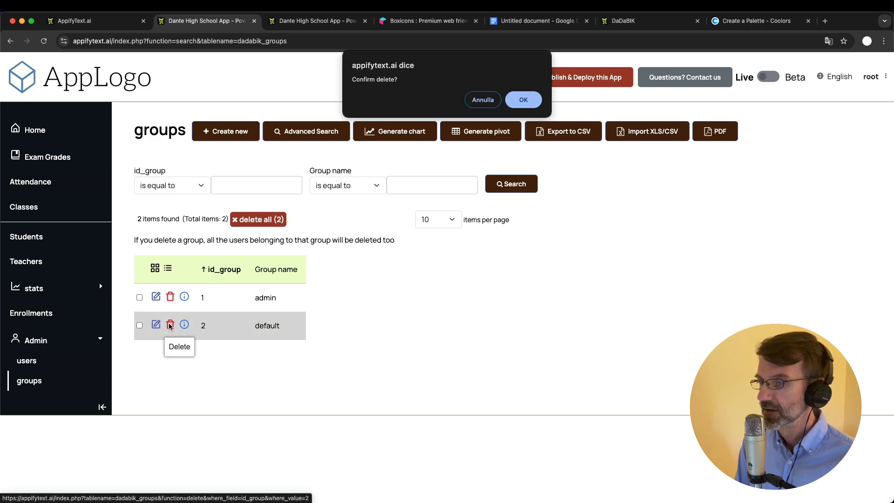
pyautogui.press('Return')
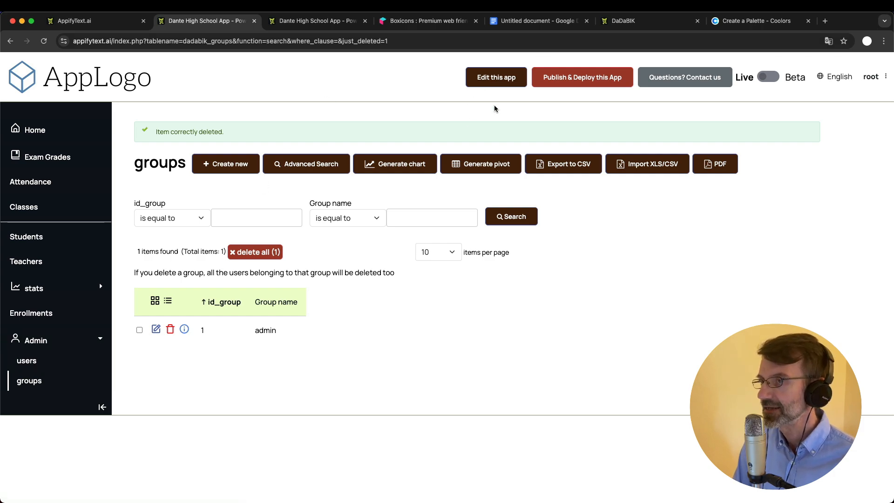
pyautogui.click(300, 21)
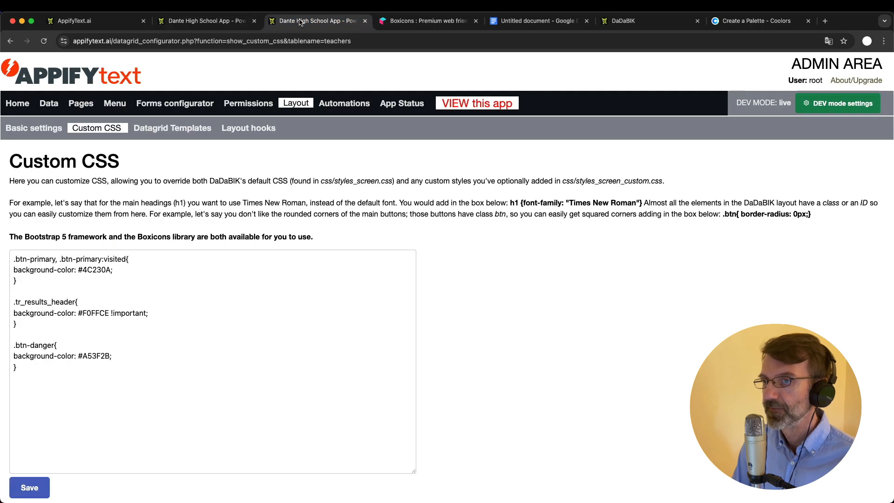
pyautogui.hotkey('ctrl', 'shift', 'Tab')
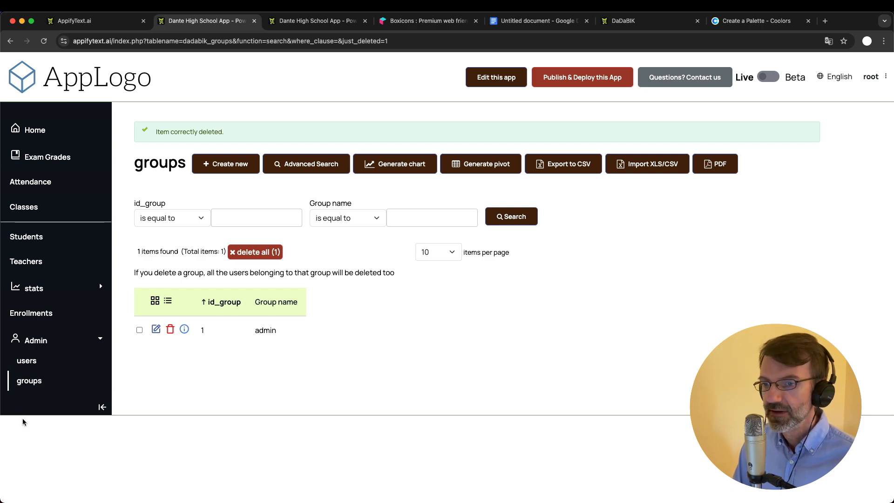
pyautogui.click(26, 384)
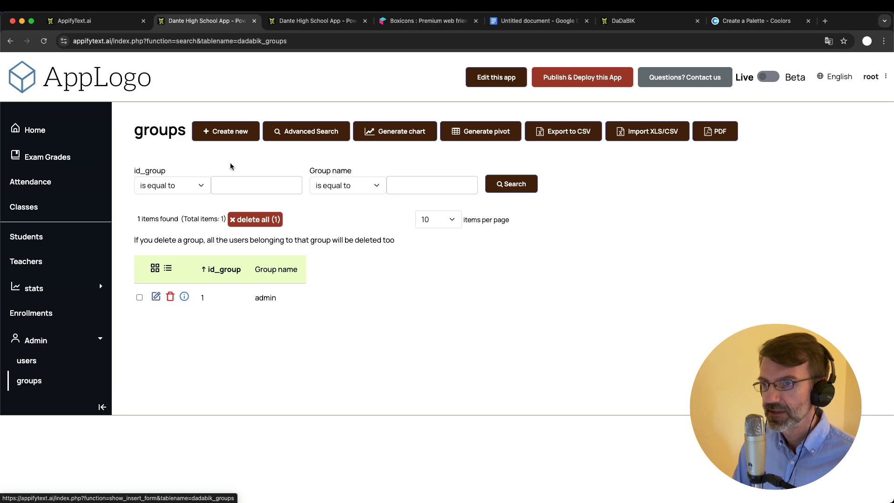
# Create a new user group named 'Office staff'
pyautogui.click(229, 140)
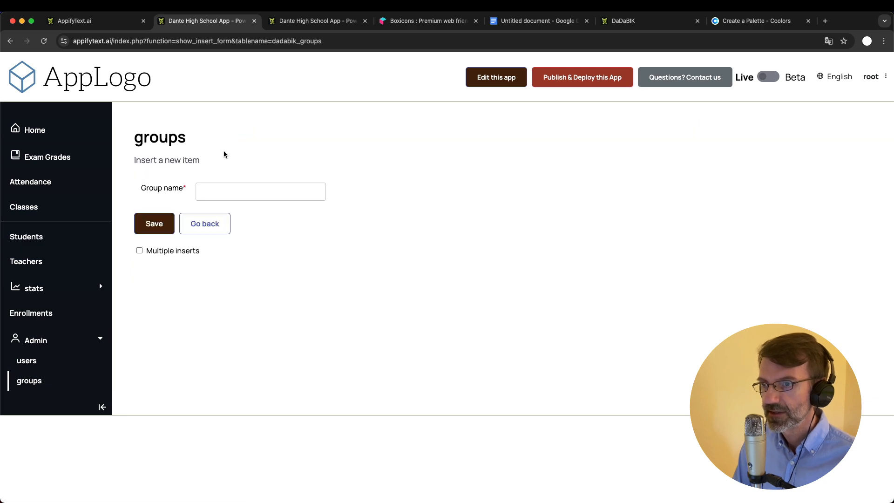
pyautogui.click(228, 190)
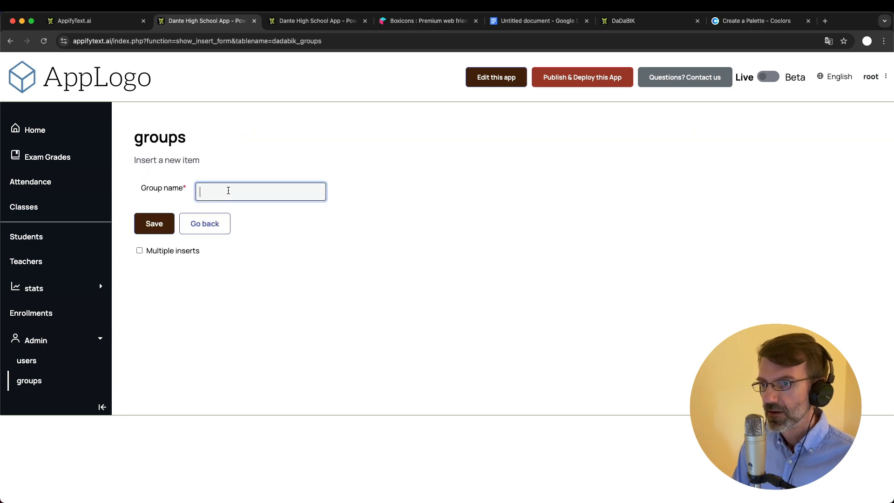
pyautogui.write('Office staff')
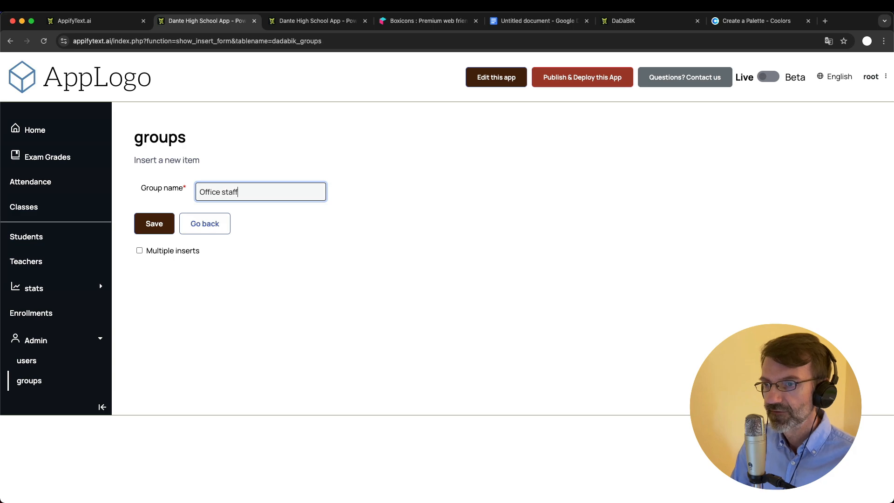
pyautogui.click(154, 224)
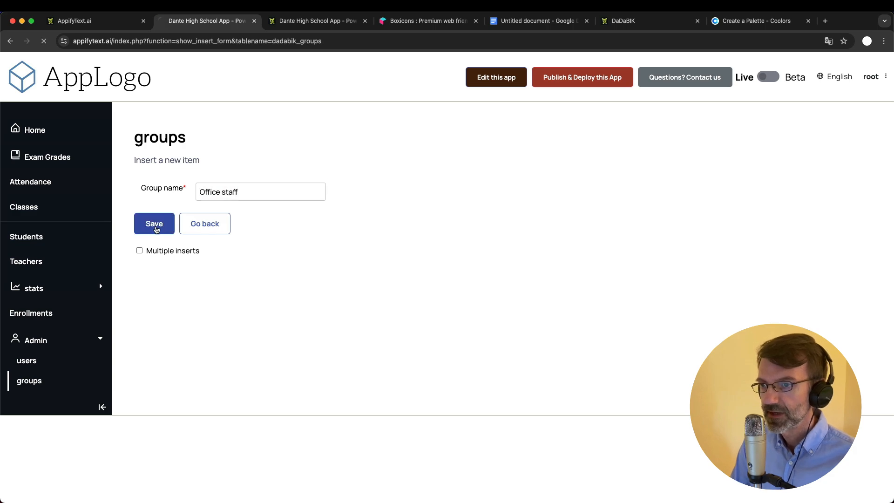
# Add two more groups, 'Students' and 'Teachers'
pyautogui.click(220, 166)
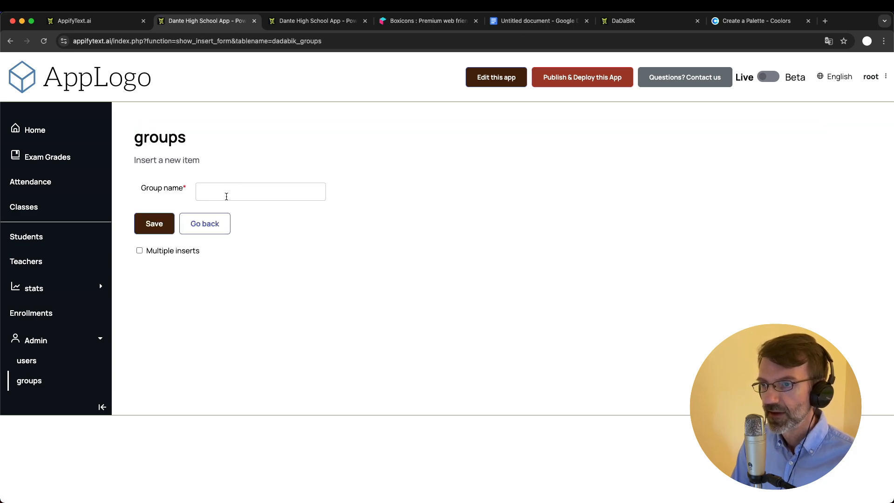
pyautogui.click(226, 192)
pyautogui.write('Students')
pyautogui.press('Return')
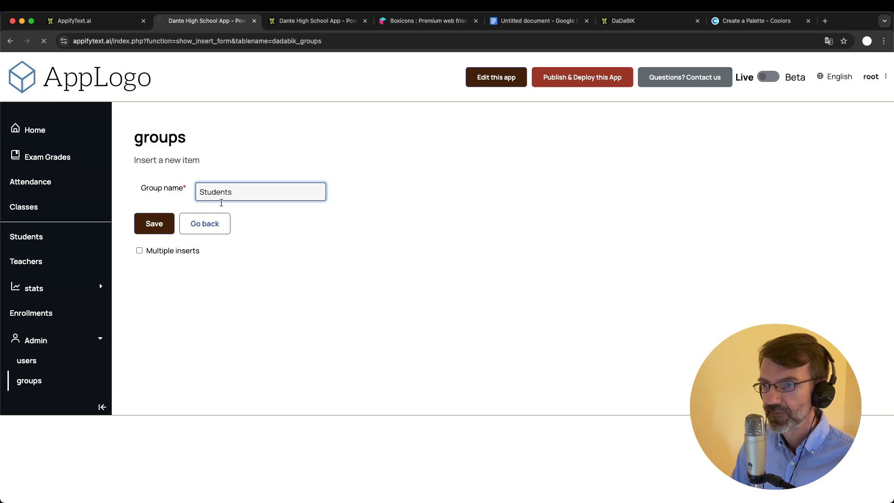
pyautogui.click(225, 164)
pyautogui.click(227, 193)
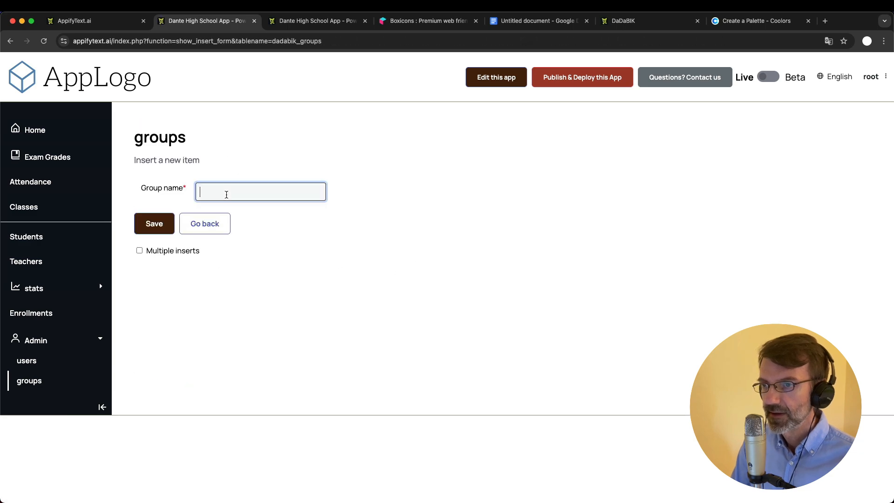
pyautogui.write('Teachers')
pyautogui.press('Return')
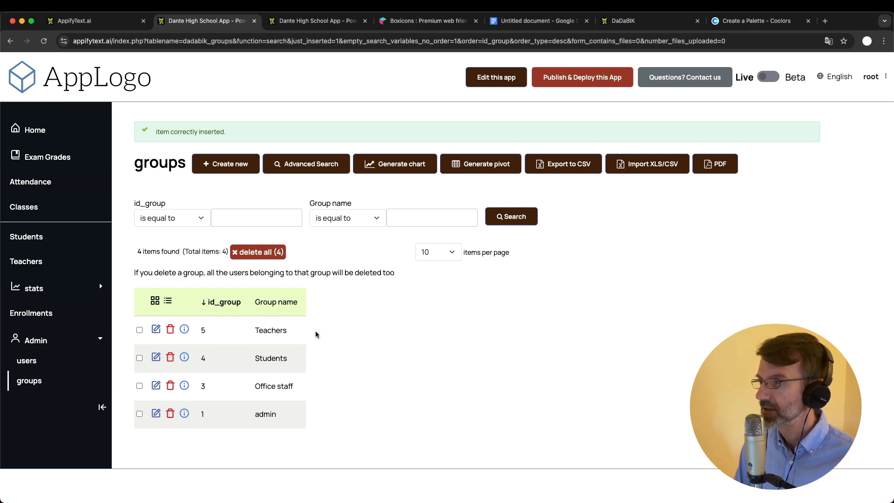
pyautogui.click(27, 360)
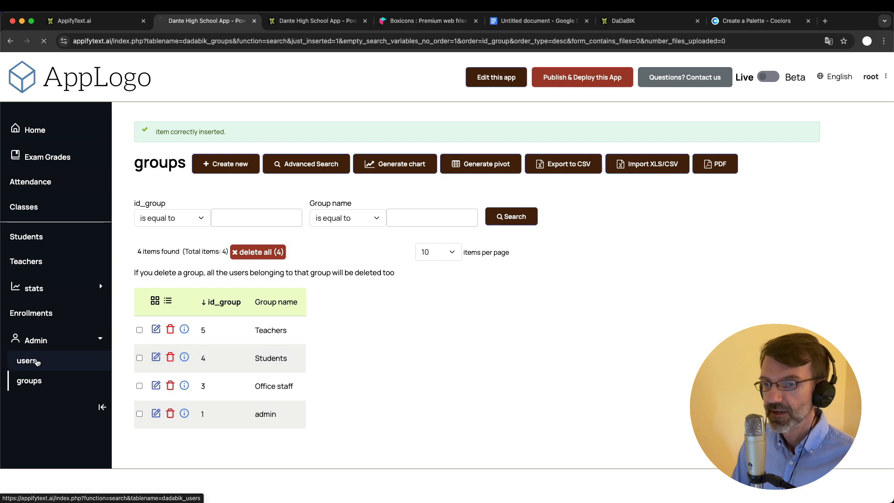
# Create a user with a username and password, main group Office staff, no forced password change
pyautogui.click(223, 132)
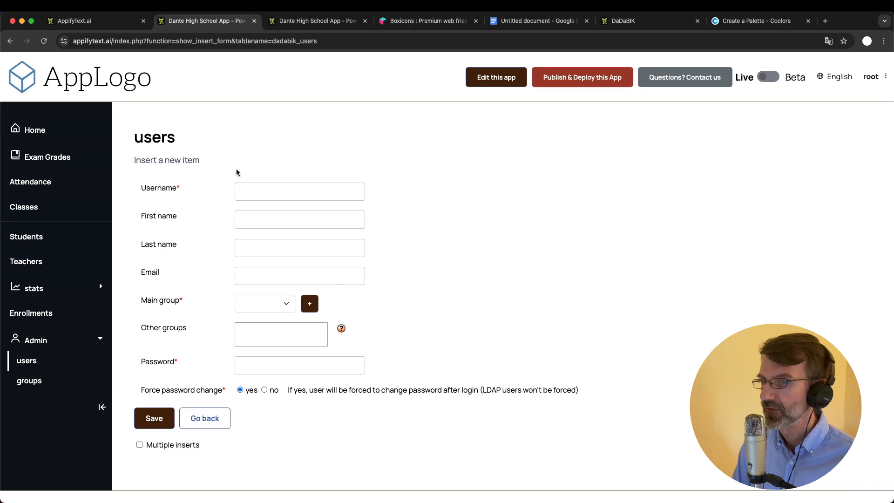
pyautogui.click(263, 191)
pyautogui.write('bob')
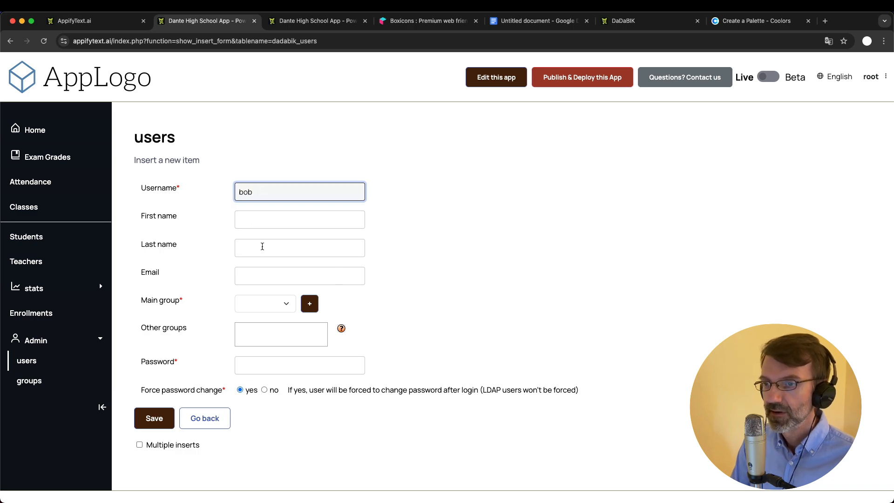
pyautogui.click(265, 304)
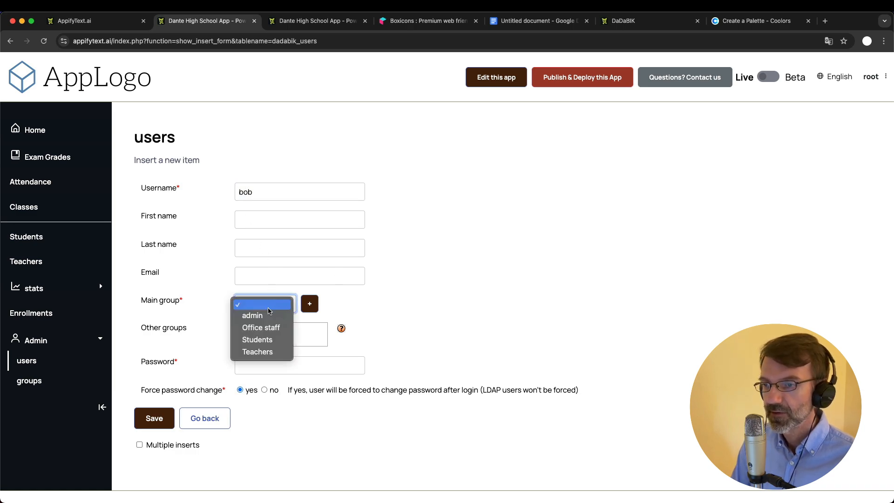
pyautogui.click(272, 328)
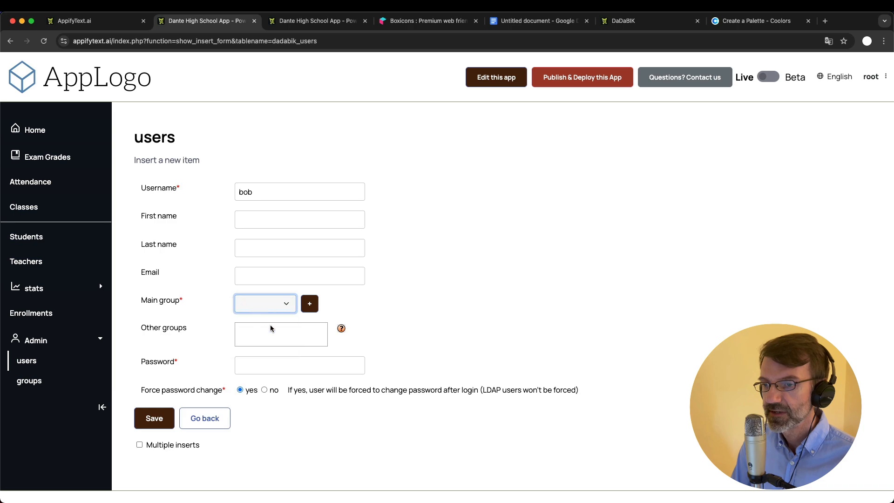
pyautogui.click(277, 366)
pyautogui.click(420, 320)
pyautogui.scroll(-1, 420, 321)
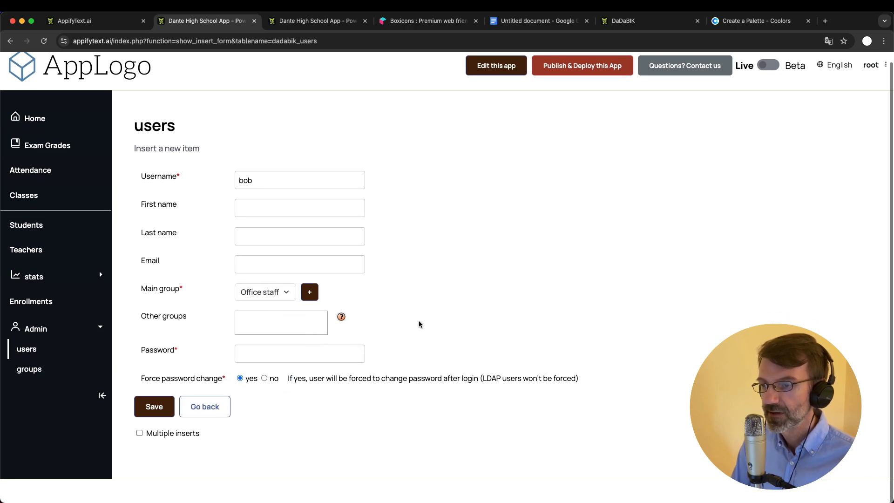
pyautogui.click(261, 361)
pyautogui.write('bo')
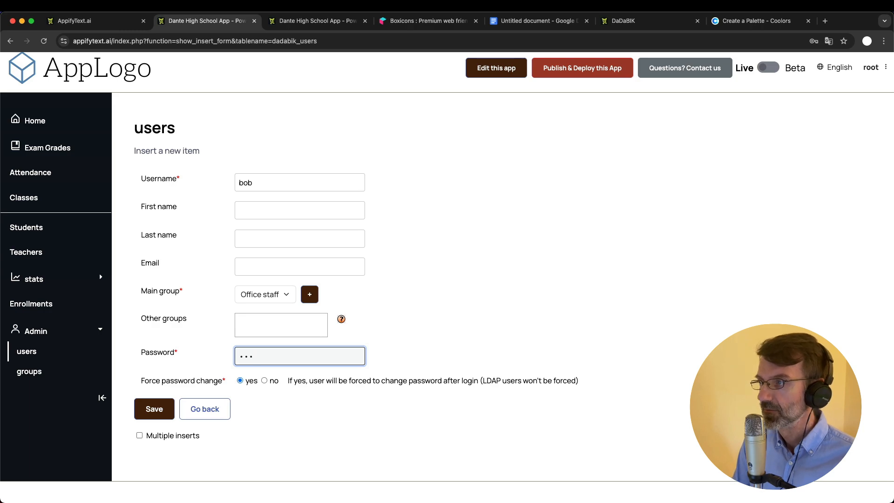
pyautogui.click(265, 381)
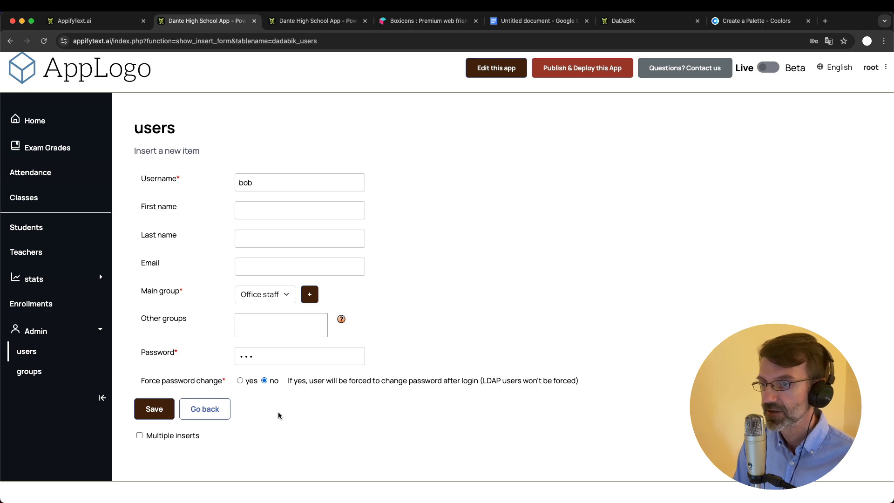
pyautogui.click(154, 410)
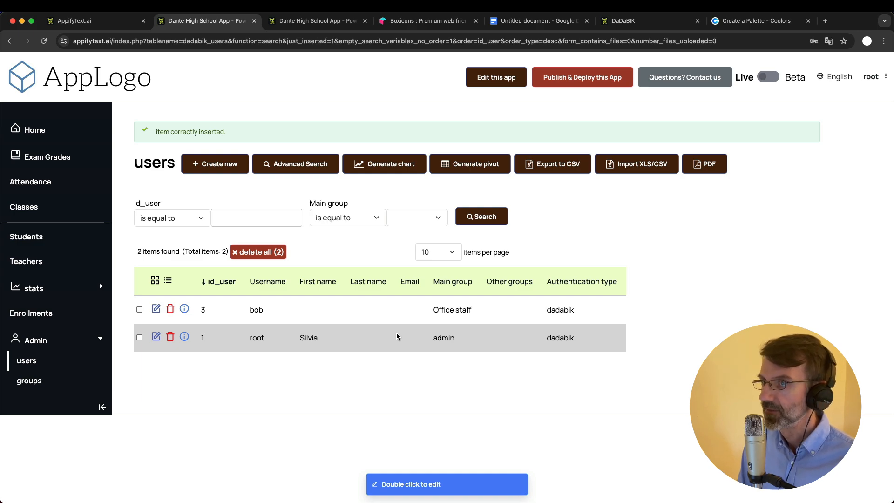
# Switch to the admin area and bring up the Permissions page
pyautogui.click(313, 23)
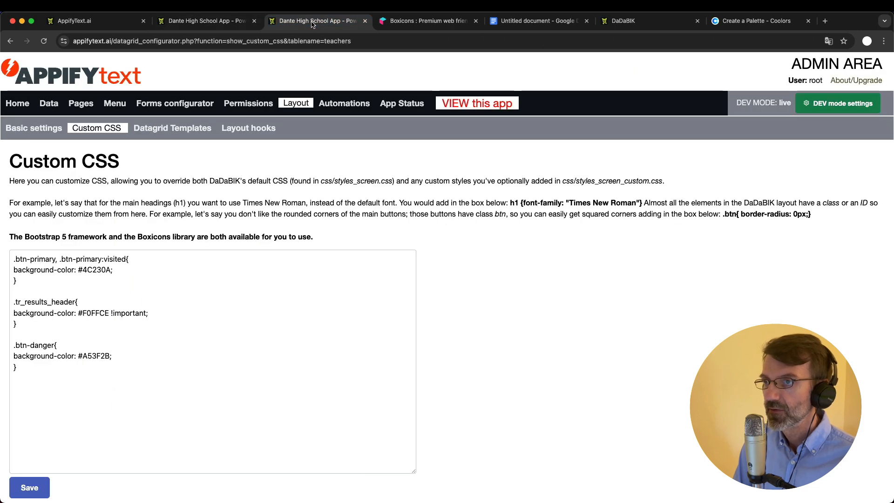
pyautogui.click(242, 103)
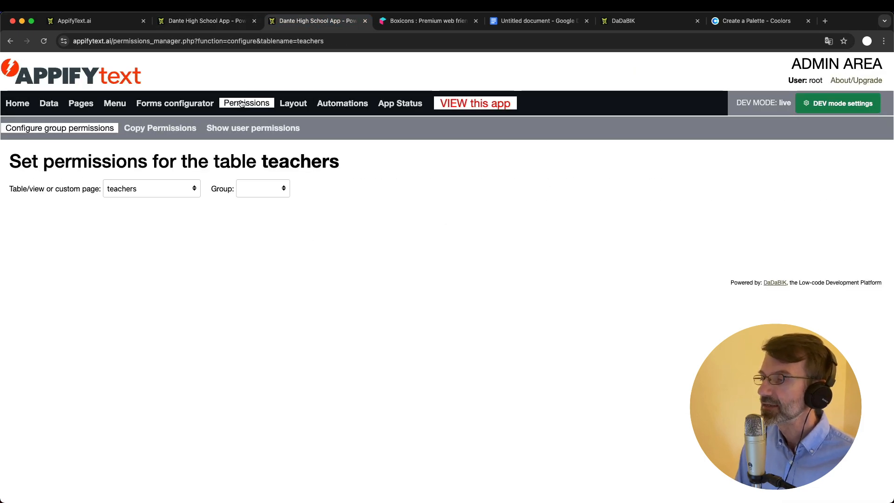
# Choose Office staff as the group and grades as the table for permissions
pyautogui.click(206, 23)
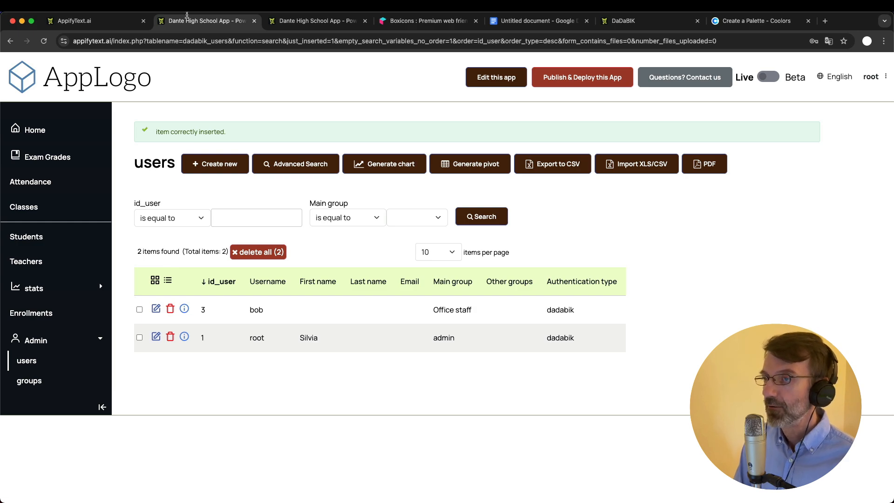
pyautogui.click(312, 21)
pyautogui.click(251, 190)
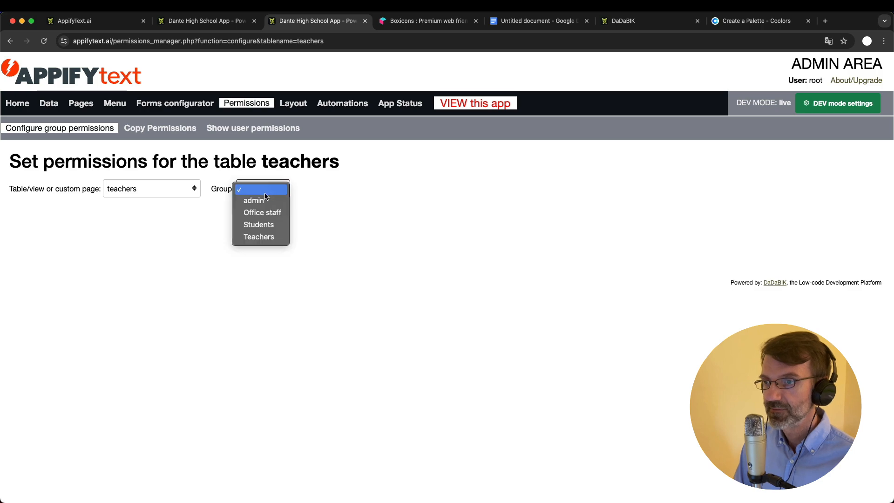
pyautogui.click(263, 210)
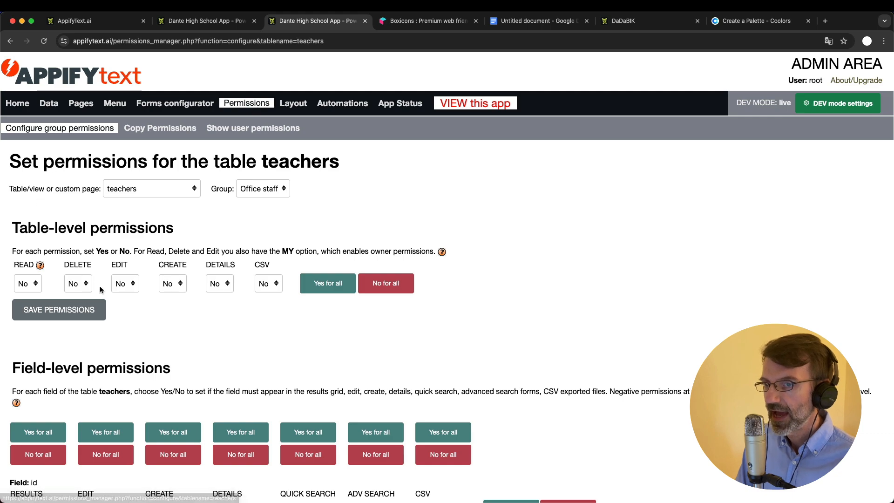
pyautogui.scroll(-5, 107, 316)
pyautogui.scroll(5, 121, 338)
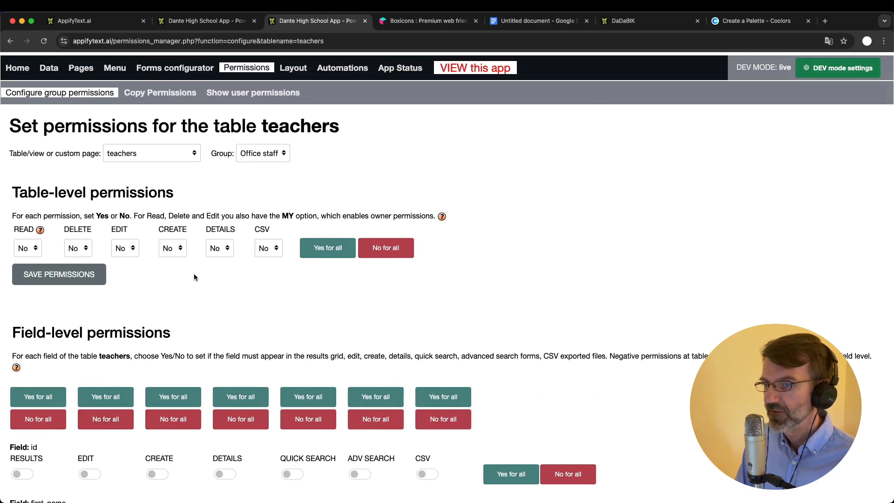
pyautogui.click(151, 157)
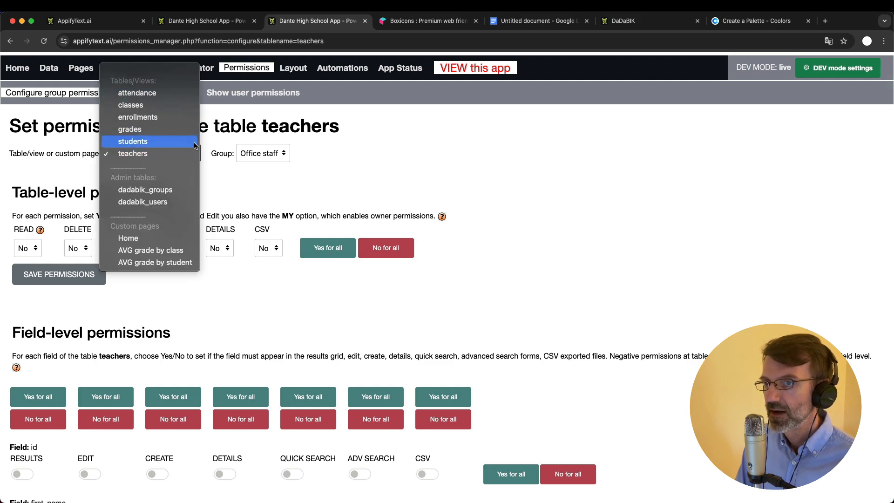
pyautogui.click(160, 132)
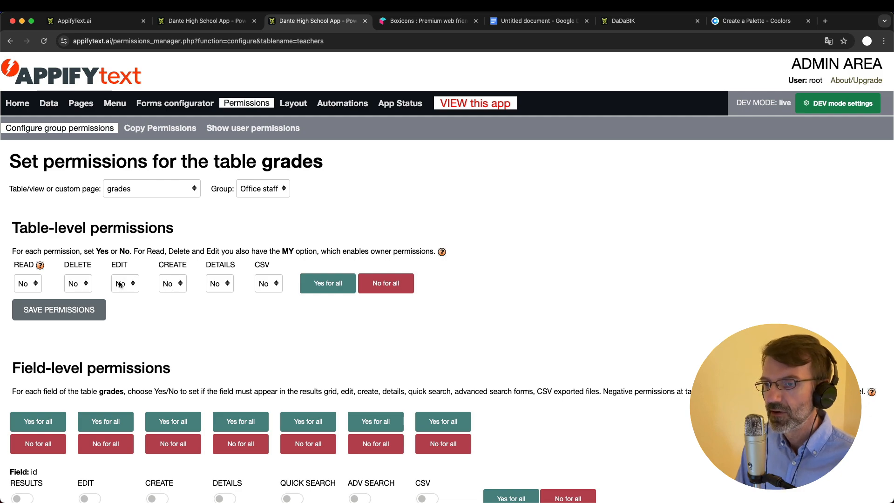
# Set Read, Details and CSV to Yes on grades and save the permissions
pyautogui.click(23, 283)
pyautogui.click(27, 295)
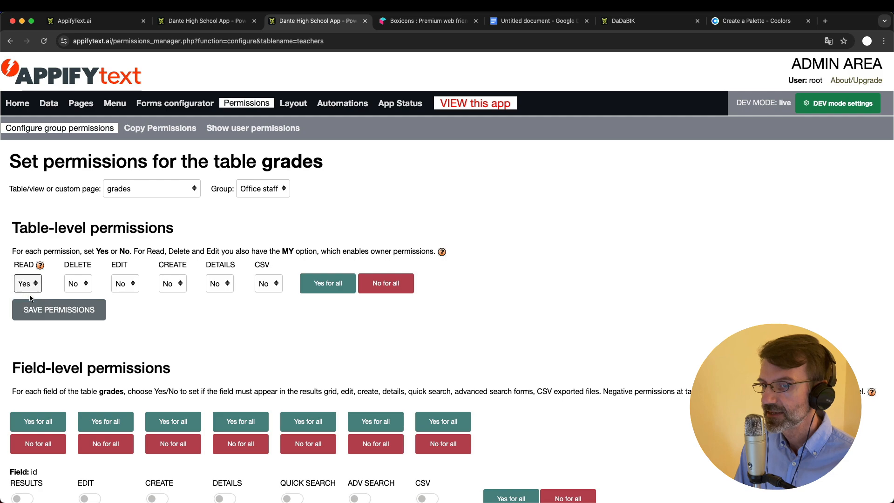
pyautogui.click(217, 279)
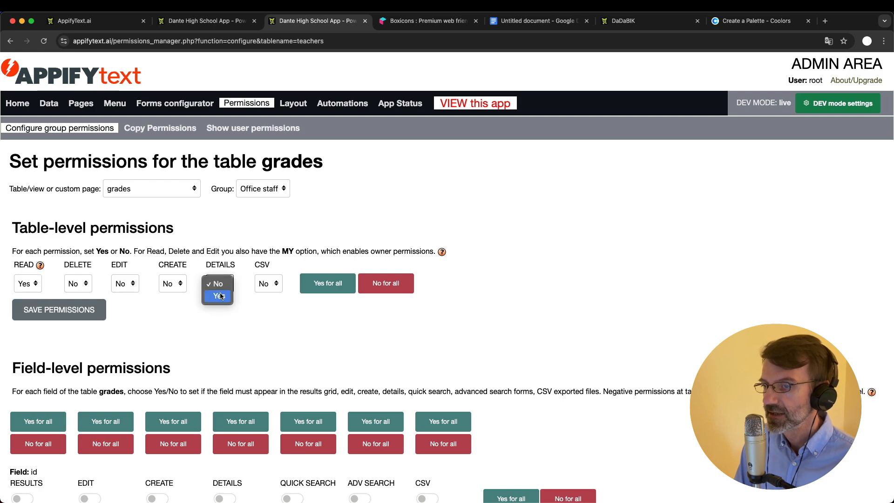
pyautogui.click(221, 295)
pyautogui.click(269, 287)
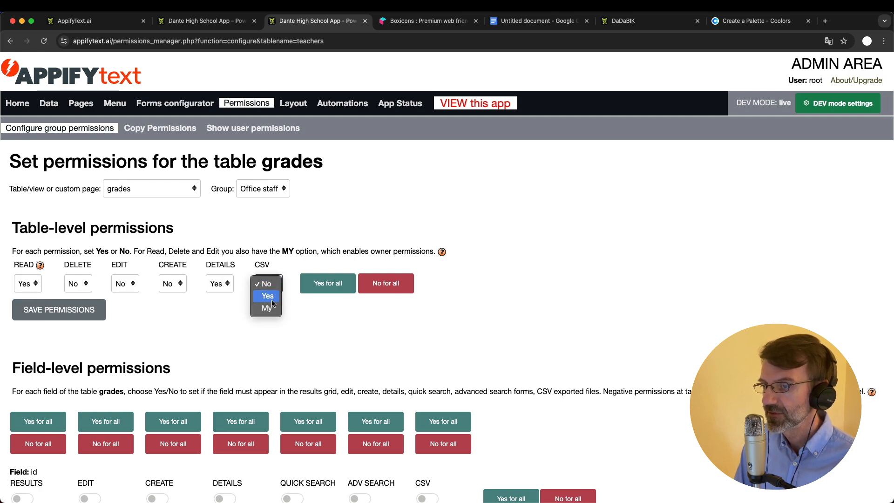
pyautogui.click(272, 296)
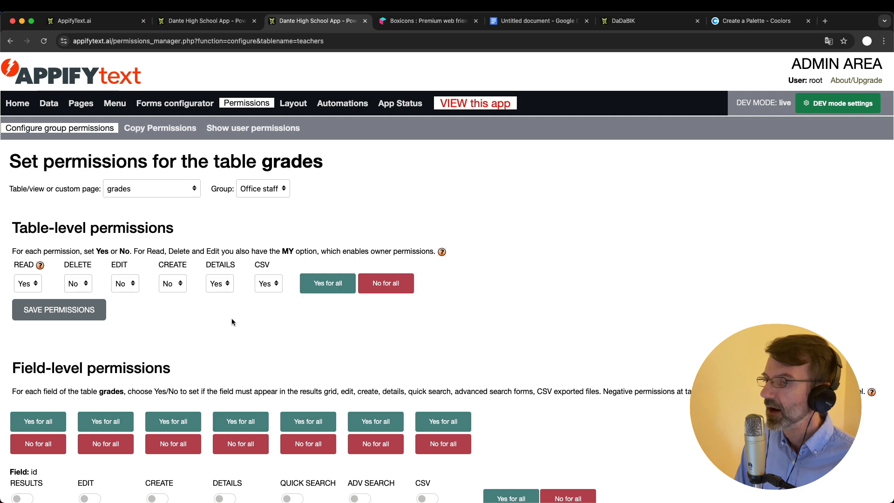
pyautogui.click(55, 308)
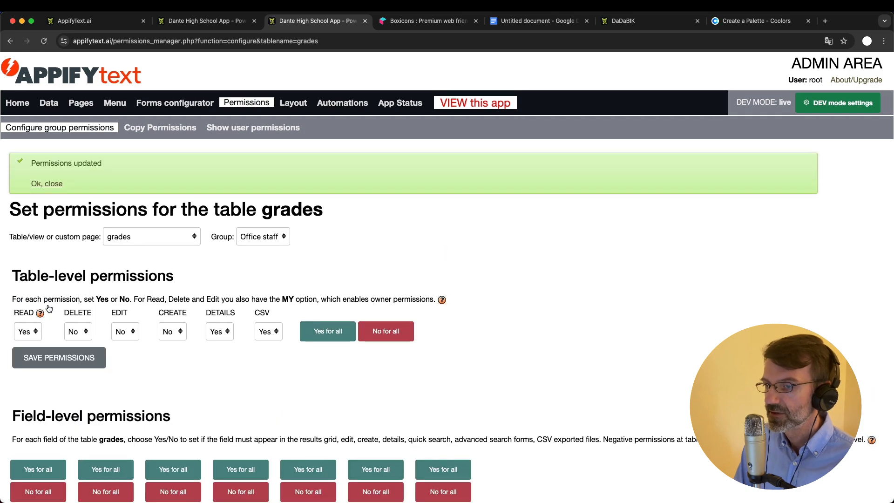
pyautogui.scroll(-3, 49, 309)
pyautogui.scroll(2, 49, 308)
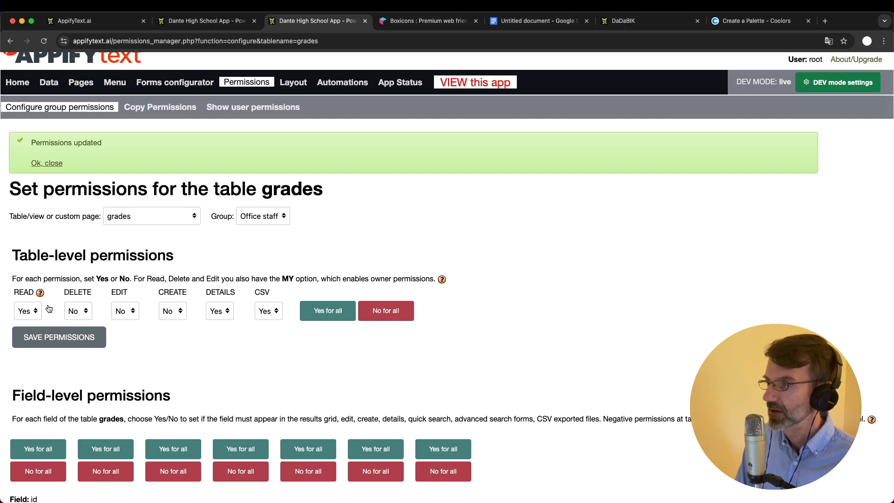
pyautogui.scroll(-3, 49, 308)
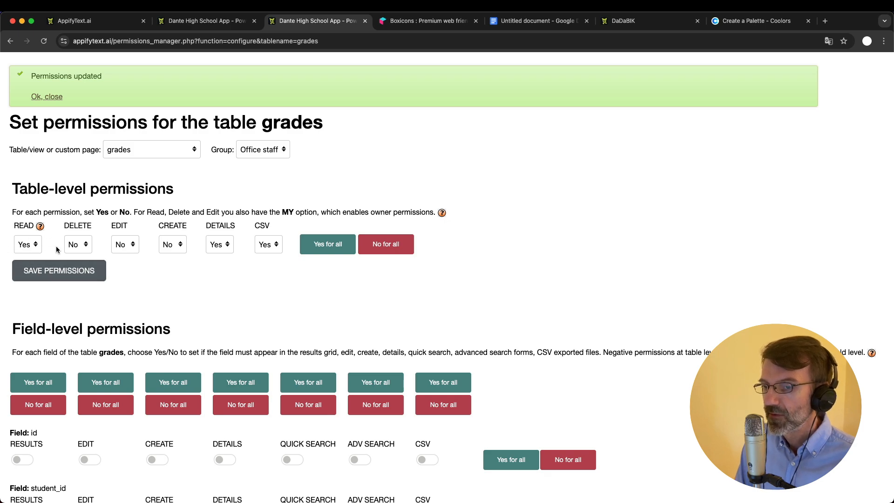
pyautogui.scroll(2, 38, 265)
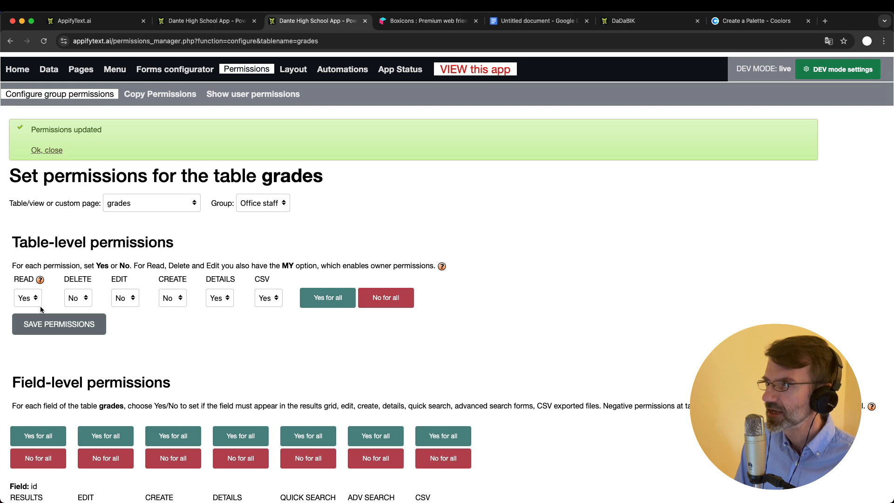
# Enable Results for all grades fields except assignment_name
pyautogui.scroll(-8, 41, 309)
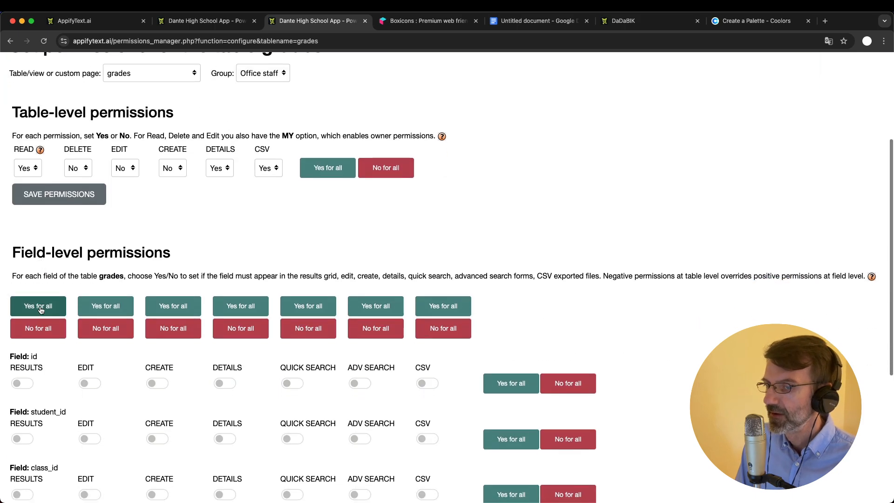
pyautogui.scroll(2, 40, 308)
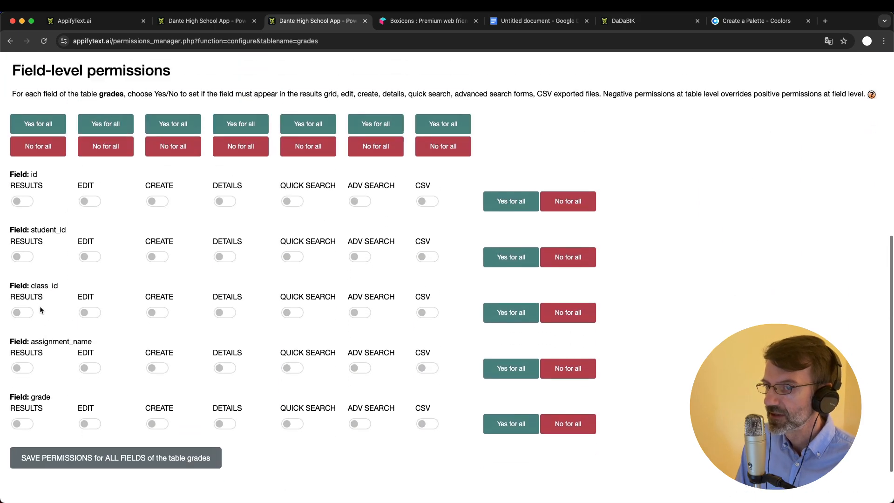
pyautogui.click(34, 138)
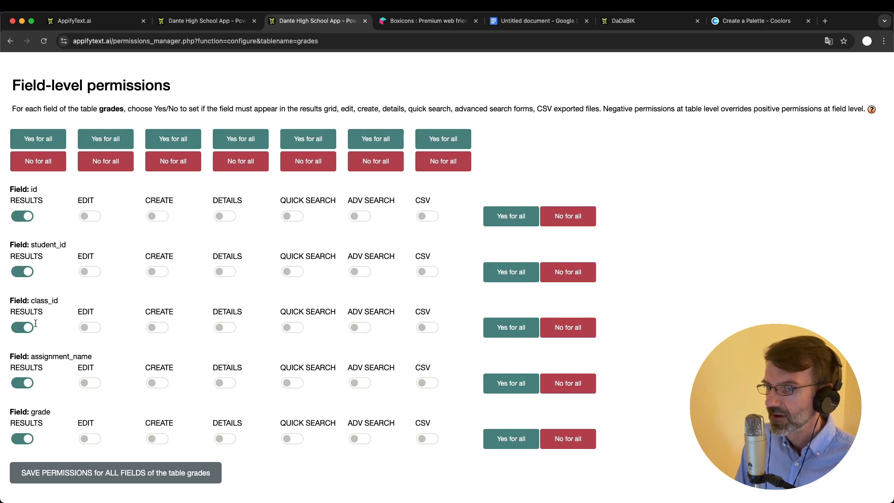
pyautogui.click(26, 384)
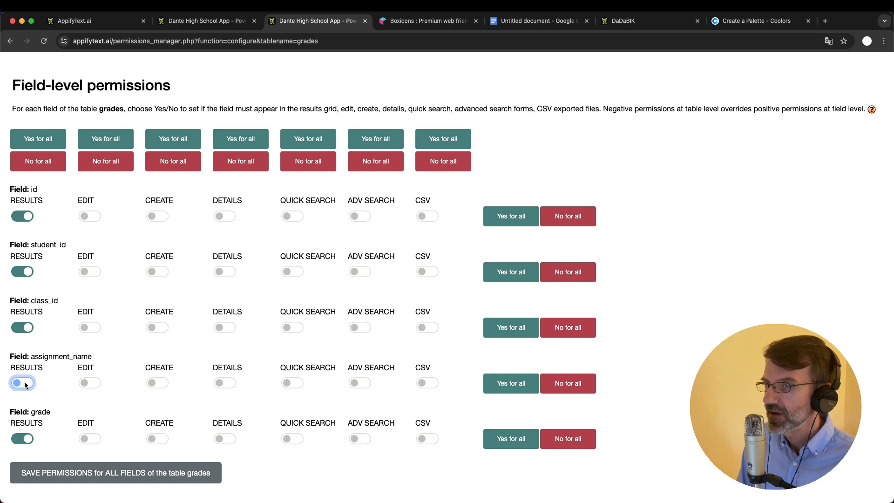
# Set the grades table-level Create permission to Yes
pyautogui.scroll(5, 111, 340)
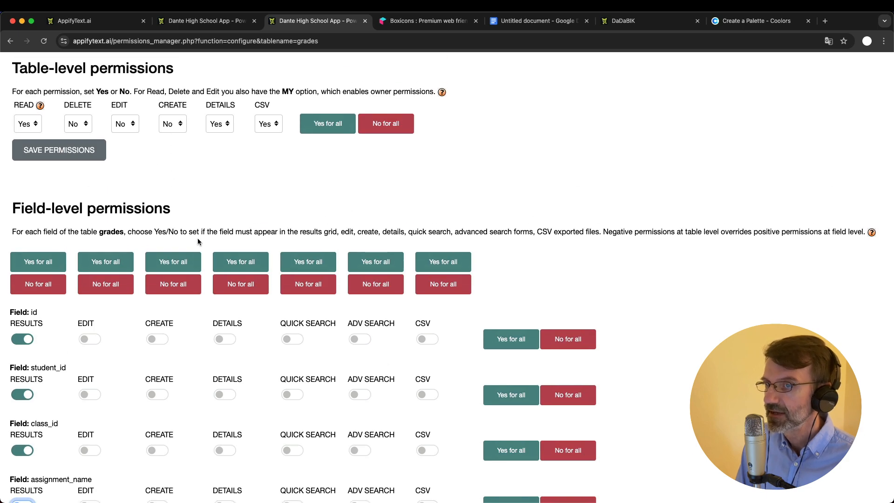
pyautogui.click(173, 124)
pyautogui.click(172, 136)
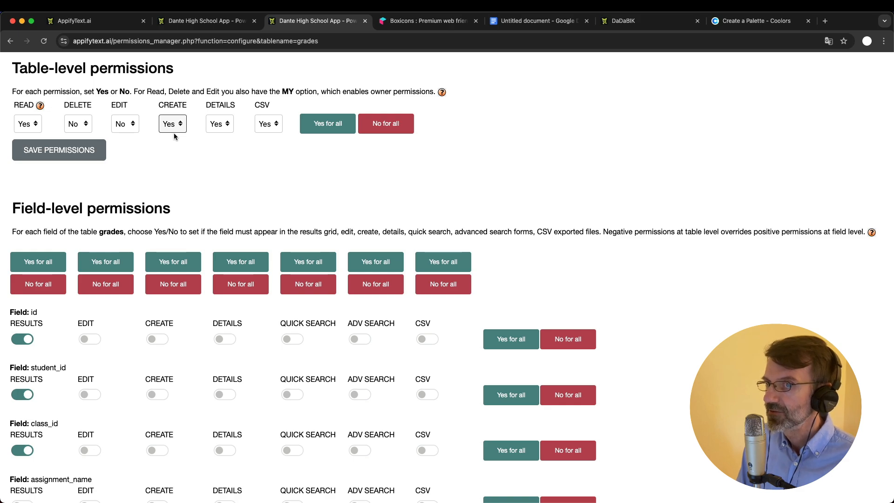
pyautogui.scroll(-3, 175, 136)
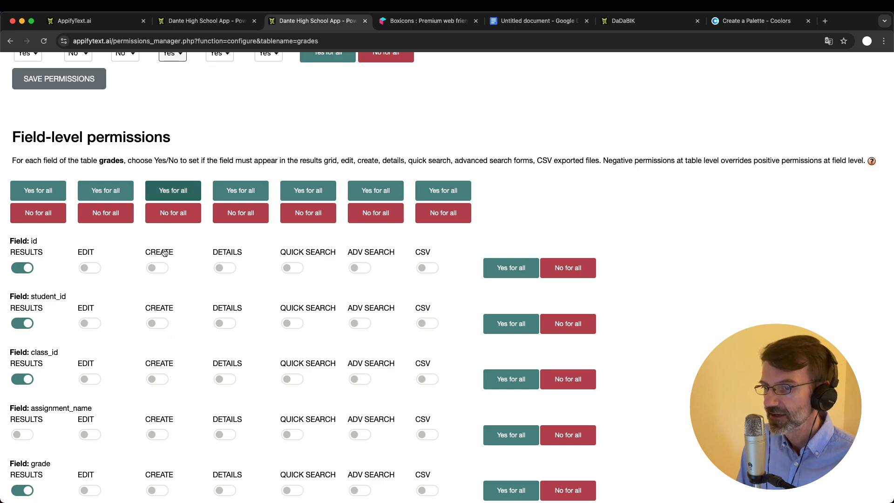
pyautogui.scroll(-4, 160, 455)
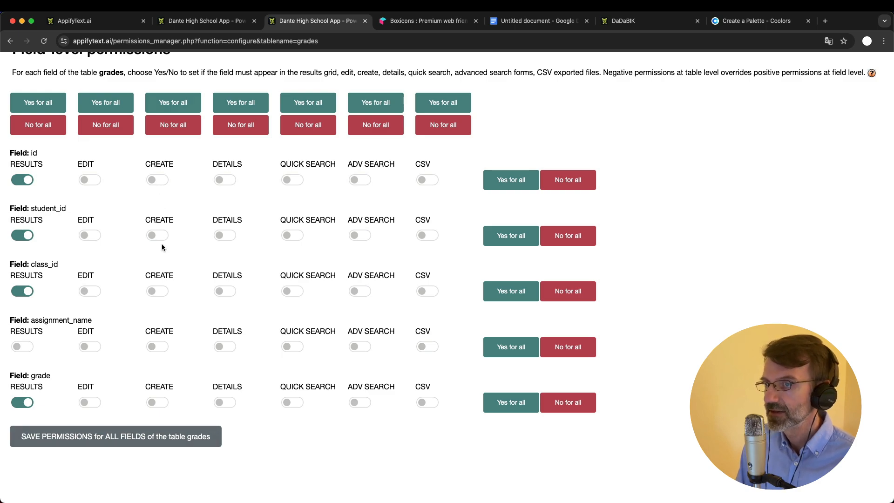
pyautogui.scroll(2, 219, 228)
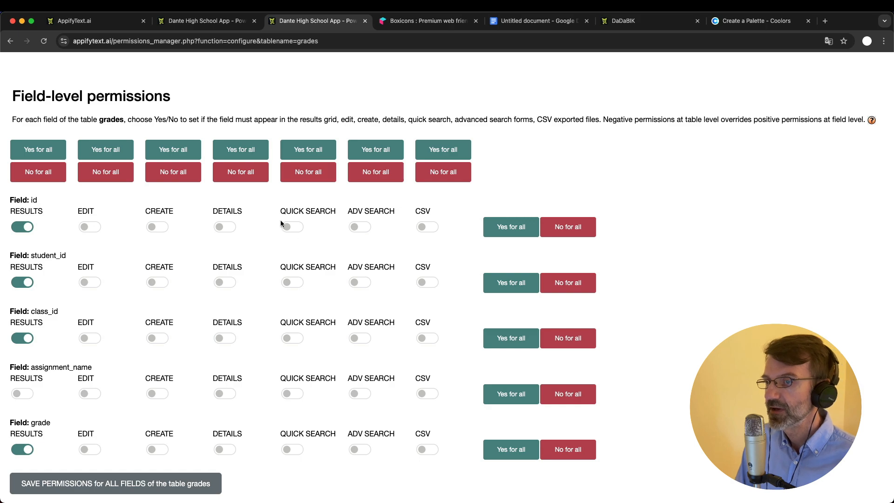
pyautogui.click(202, 19)
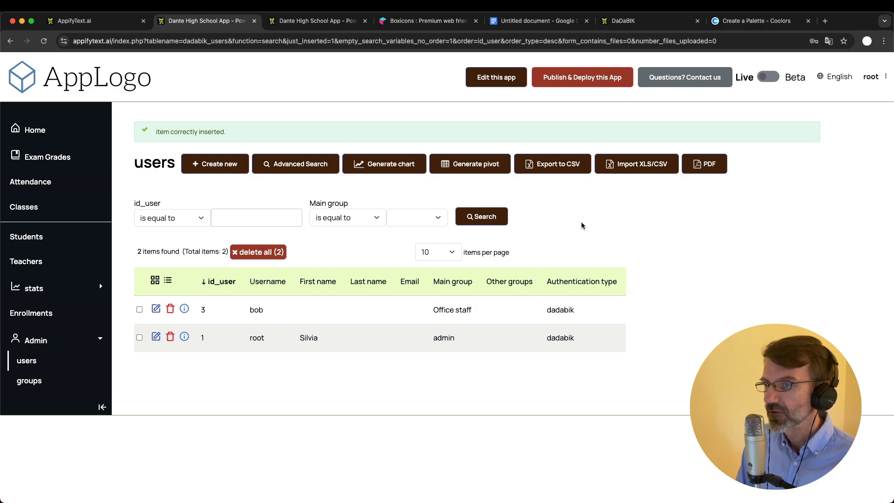
pyautogui.click(295, 164)
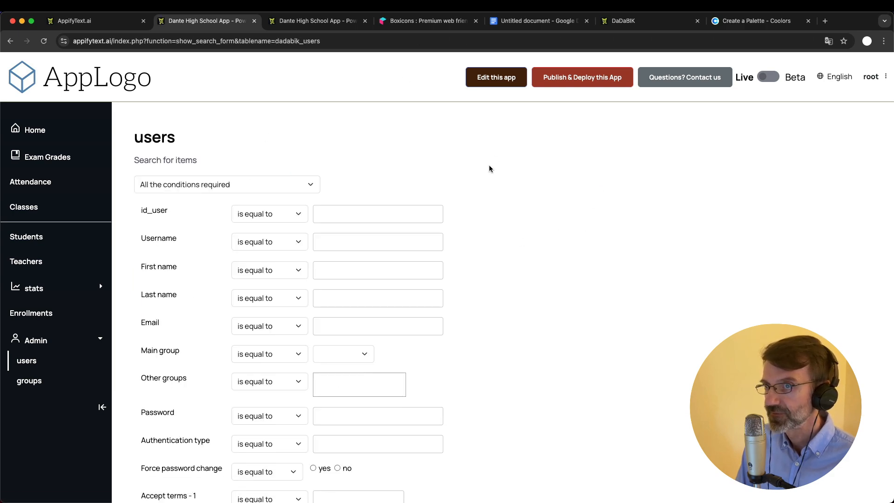
pyautogui.click(10, 41)
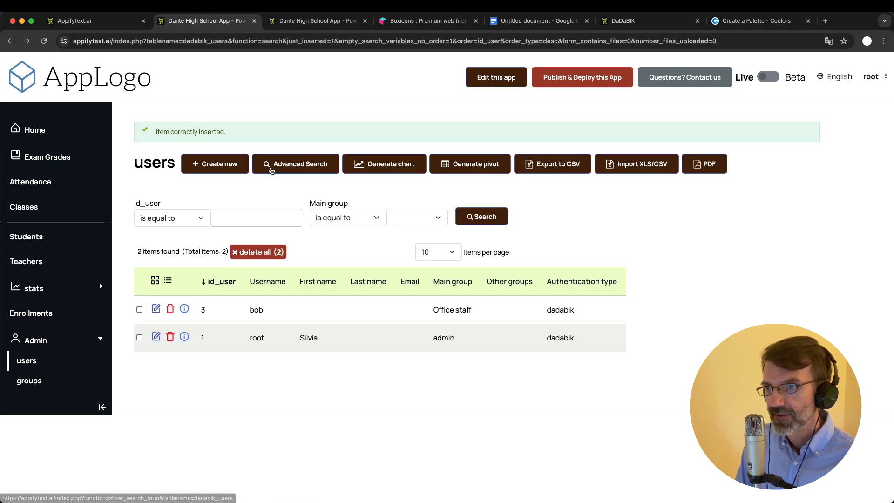
pyautogui.click(278, 168)
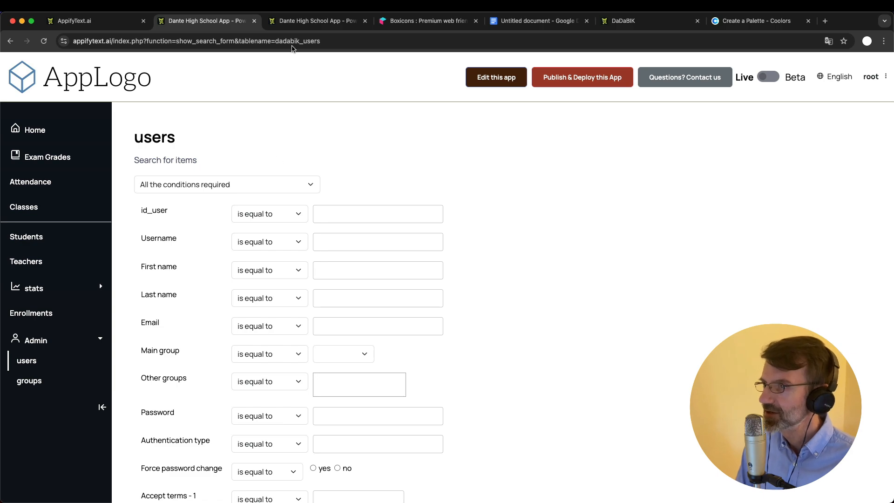
pyautogui.click(340, 21)
pyautogui.scroll(10, 237, 120)
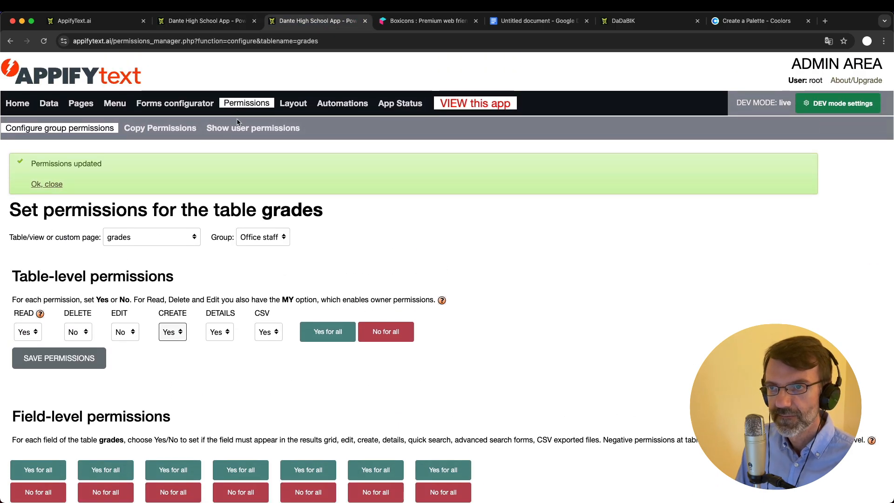
# Visit the Layout Custom CSS page and the school app, then return to group Permissions
pyautogui.click(298, 104)
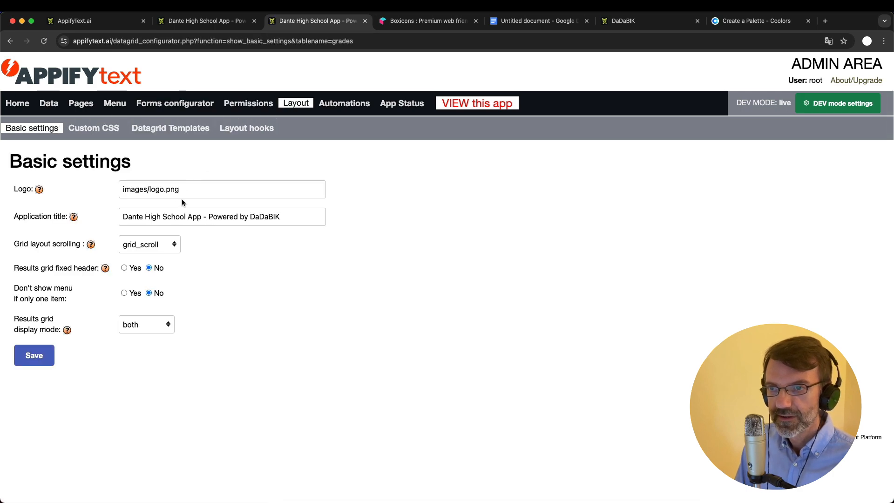
pyautogui.click(86, 129)
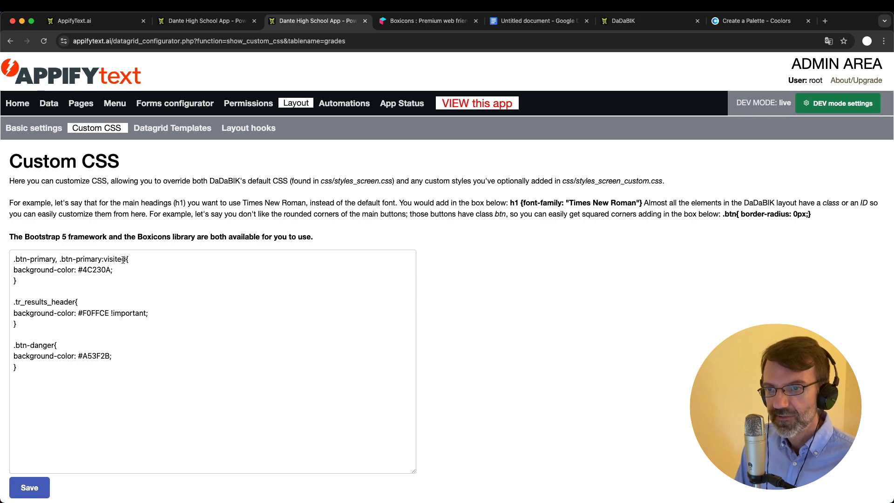
pyautogui.click(207, 20)
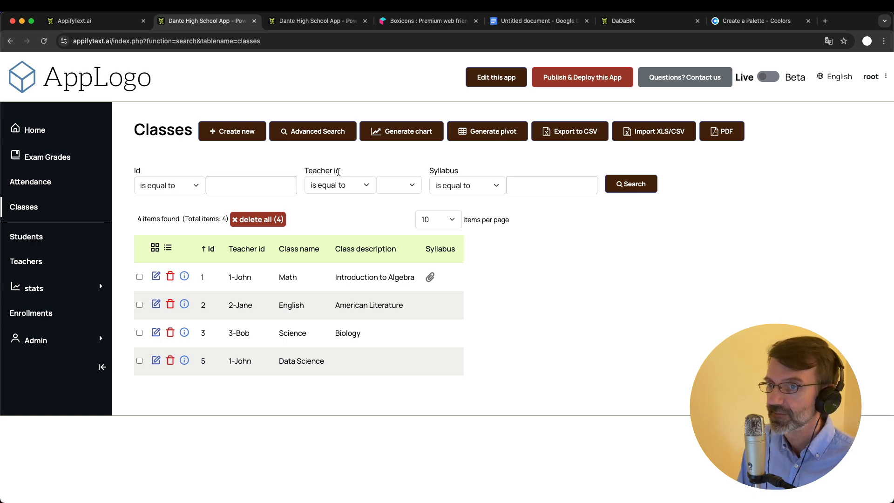
pyautogui.click(321, 27)
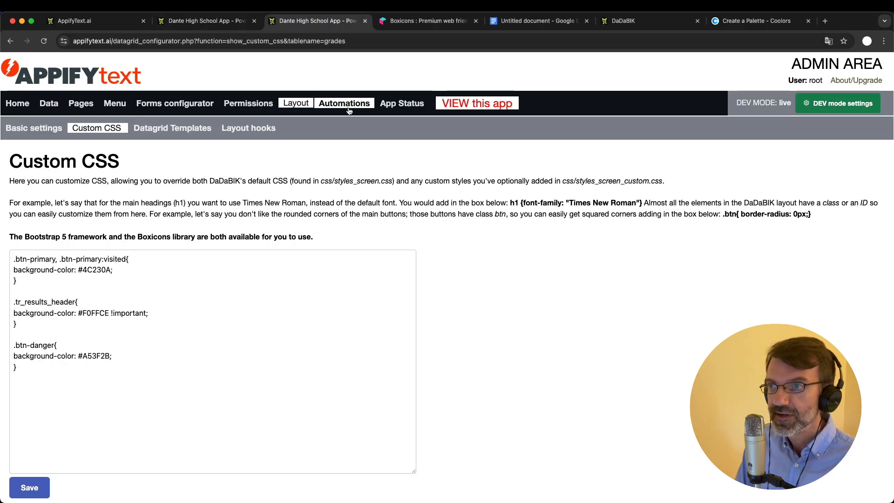
pyautogui.click(261, 107)
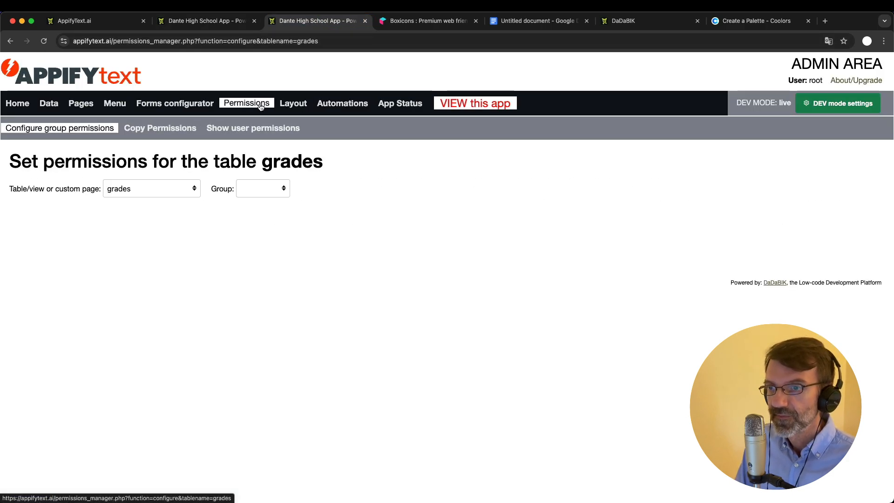
# Select Office staff in the Group dropdown and review its grades permissions
pyautogui.click(251, 194)
pyautogui.click(270, 213)
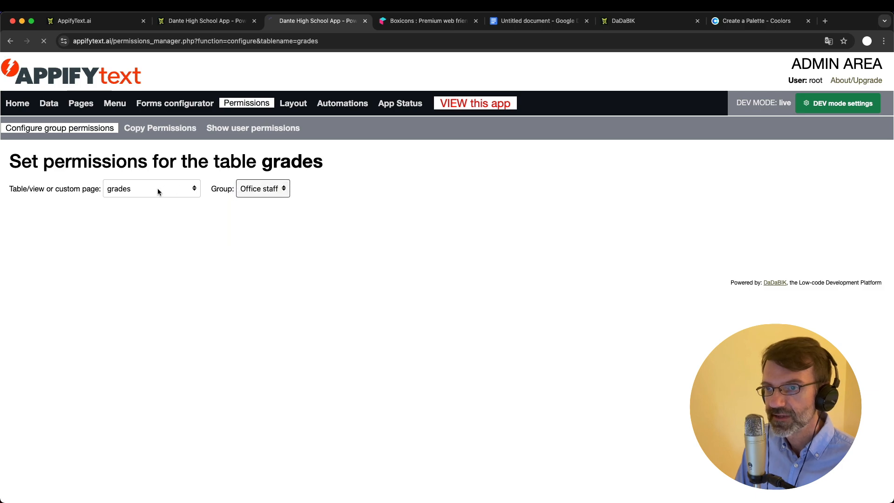
pyautogui.scroll(-3, 202, 317)
pyautogui.scroll(-2, 202, 317)
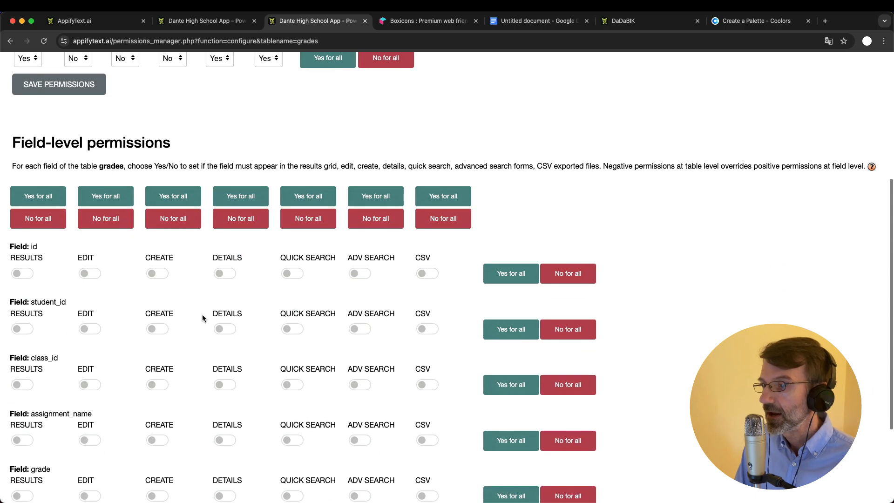
pyautogui.scroll(4, 202, 317)
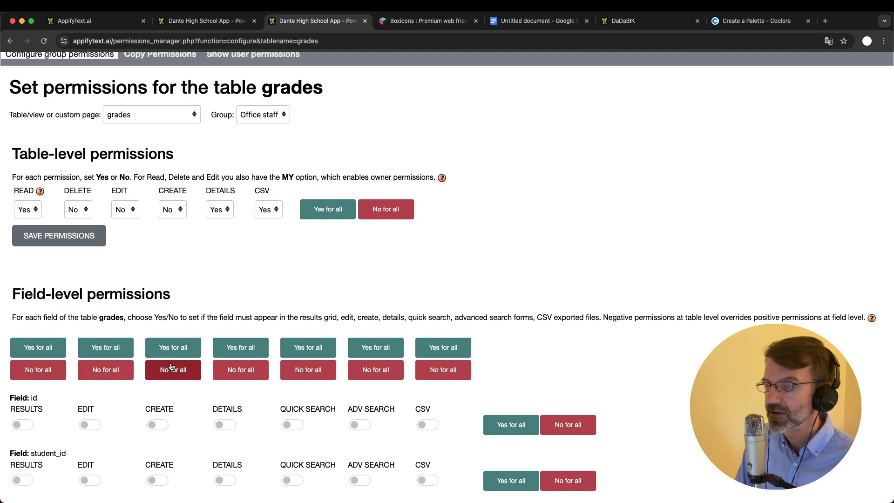
pyautogui.scroll(3, 172, 368)
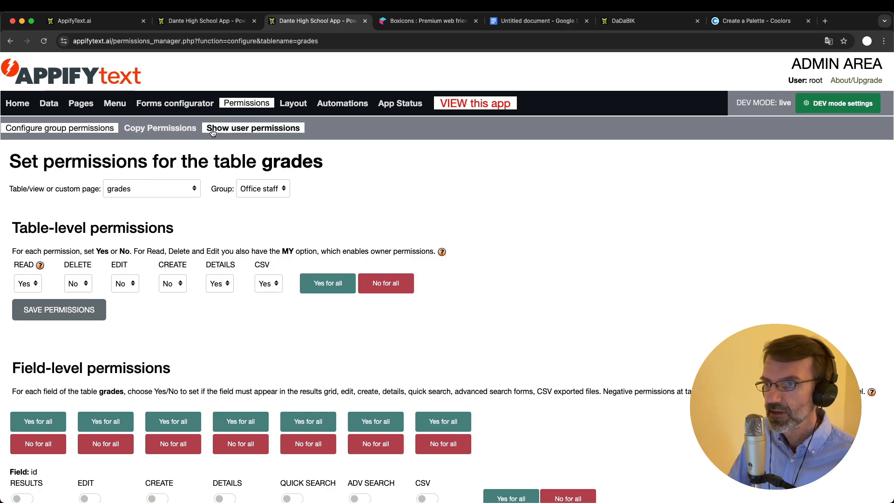
# Copy permissions from admin to Office staff with the table left blank, confirming the overwrite
pyautogui.click(161, 128)
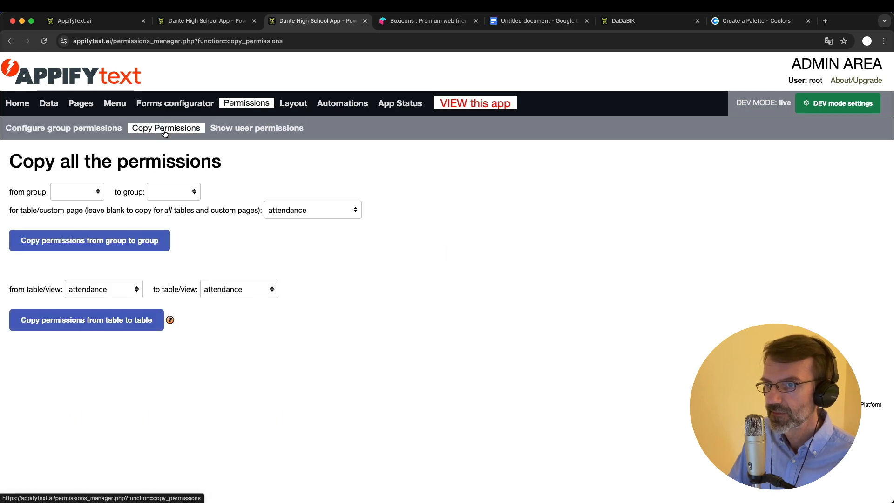
pyautogui.click(90, 192)
pyautogui.click(86, 203)
pyautogui.click(164, 186)
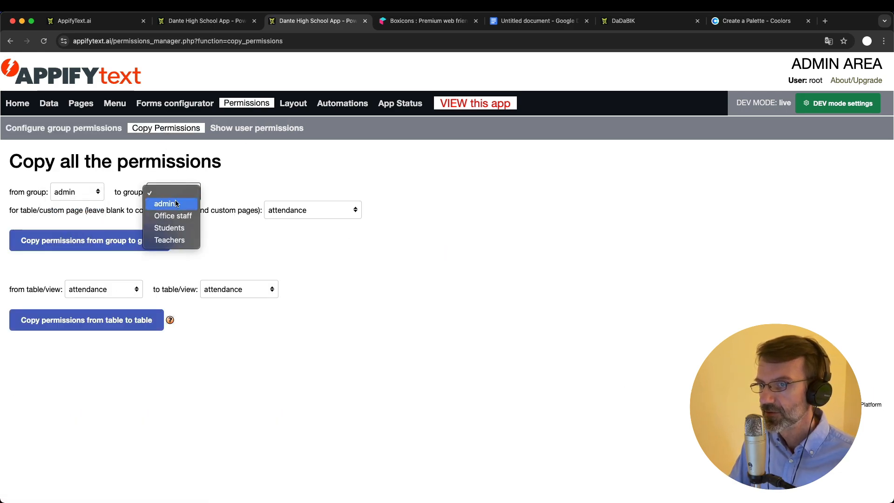
pyautogui.click(176, 216)
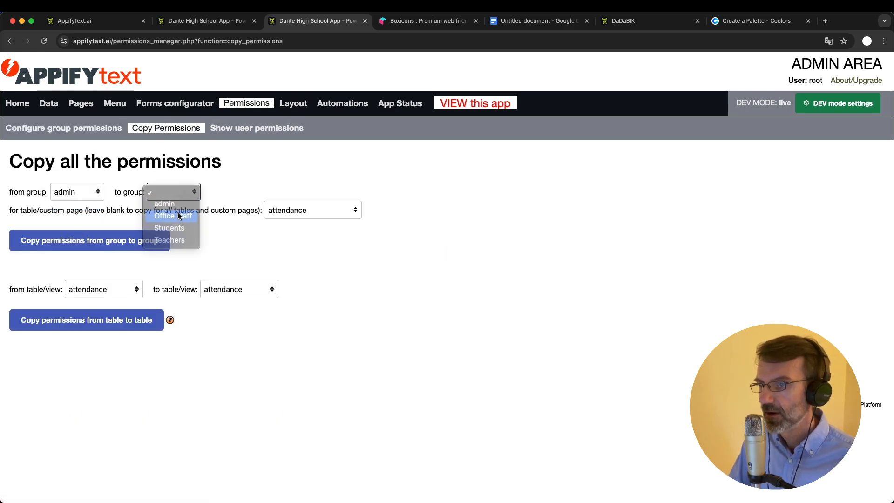
pyautogui.click(303, 211)
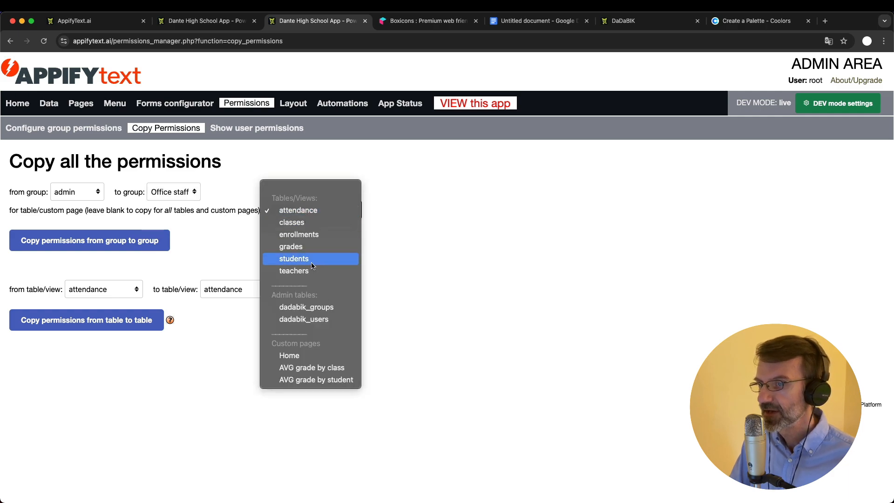
pyautogui.click(305, 188)
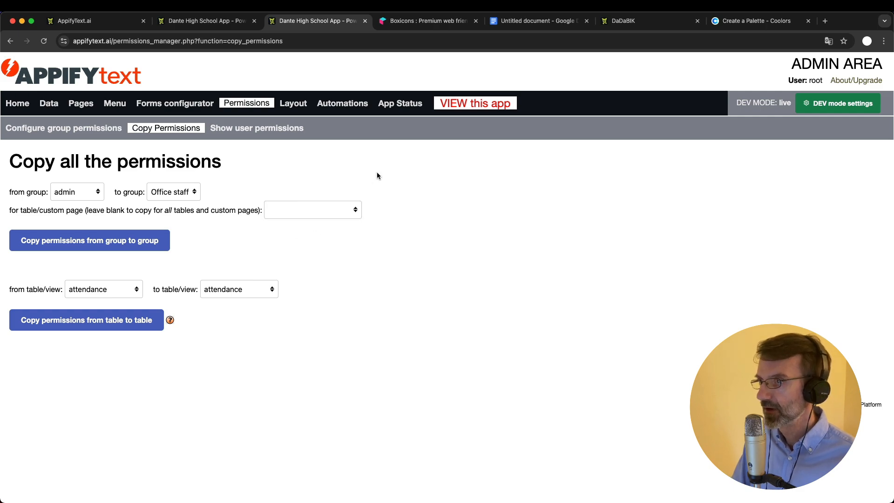
pyautogui.click(116, 244)
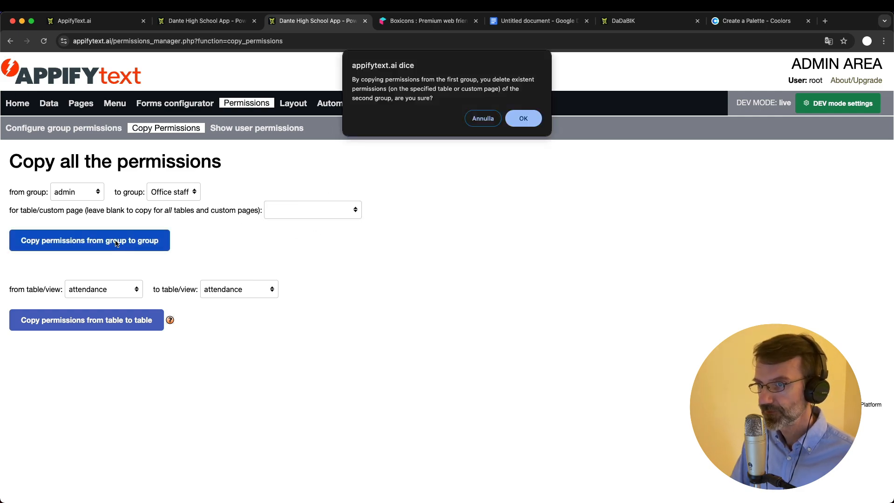
pyautogui.click(522, 120)
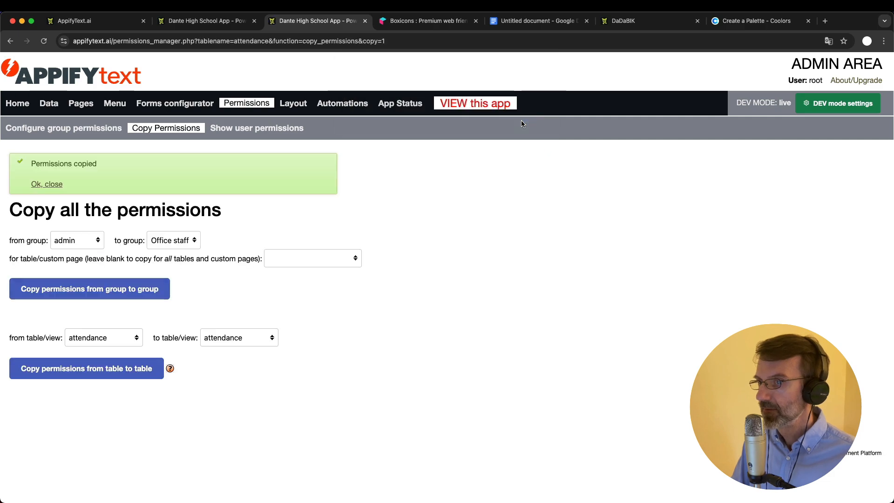
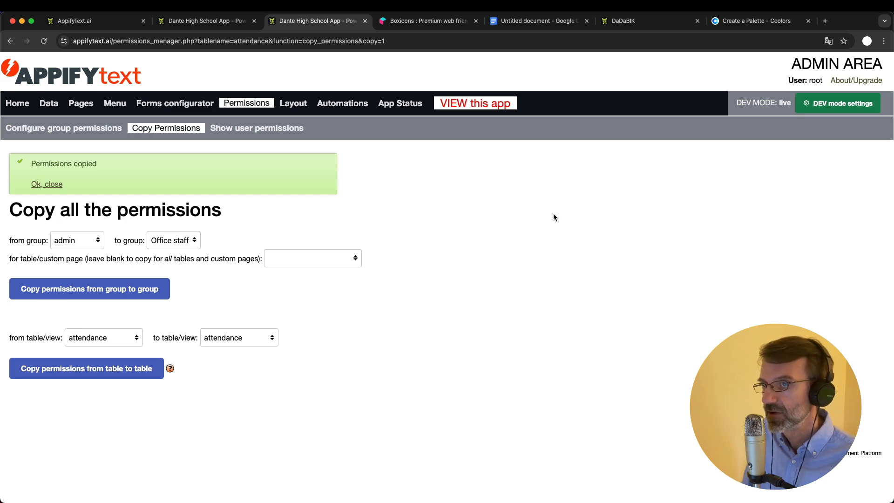
# Pick Office staff in group permissions and scroll through its attendance table settings
pyautogui.click(86, 129)
pyautogui.click(254, 188)
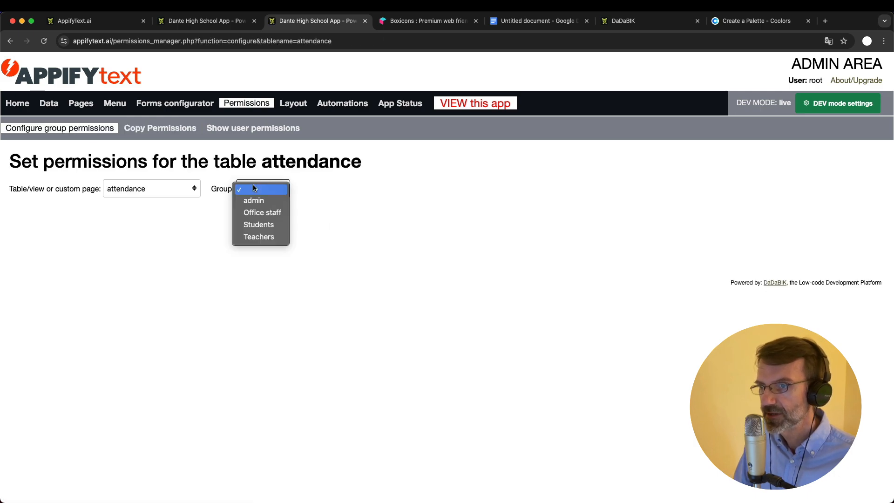
pyautogui.click(262, 211)
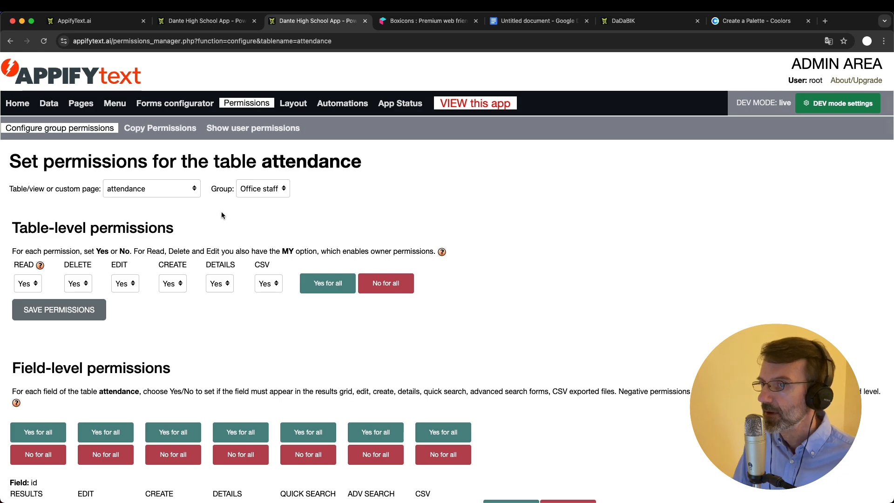
pyautogui.scroll(-5, 246, 341)
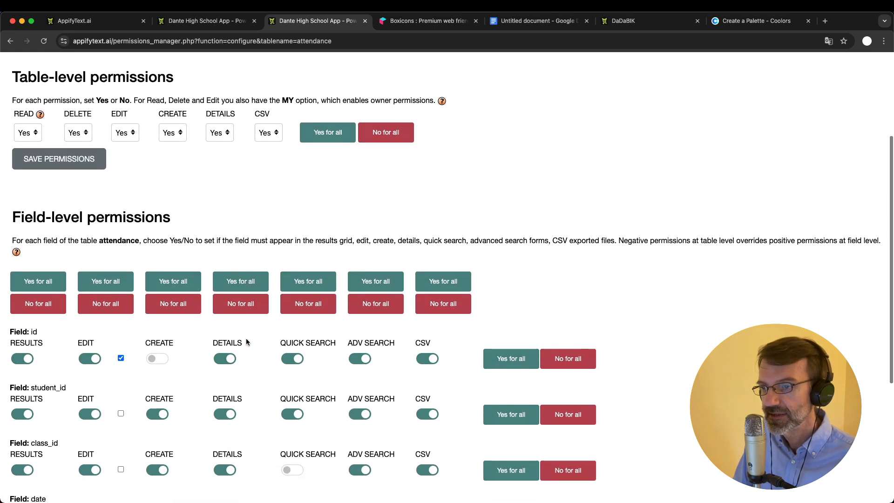
pyautogui.scroll(5, 246, 342)
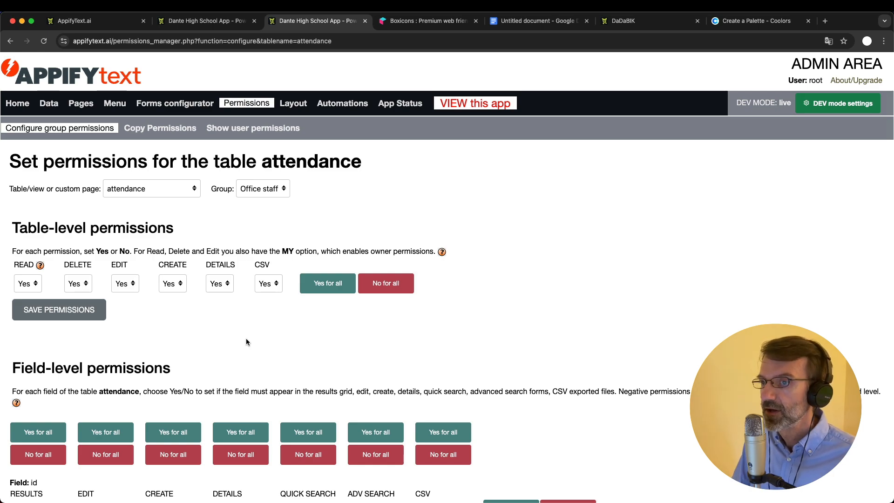
pyautogui.scroll(-1, 218, 304)
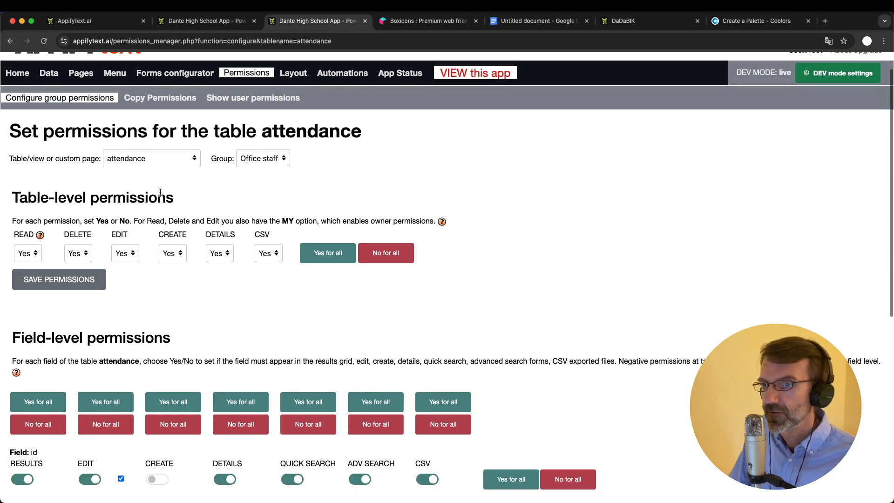
# Set the grades table's Delete, Edit and Create permissions to No for Office staff and save
pyautogui.click(133, 160)
pyautogui.click(134, 195)
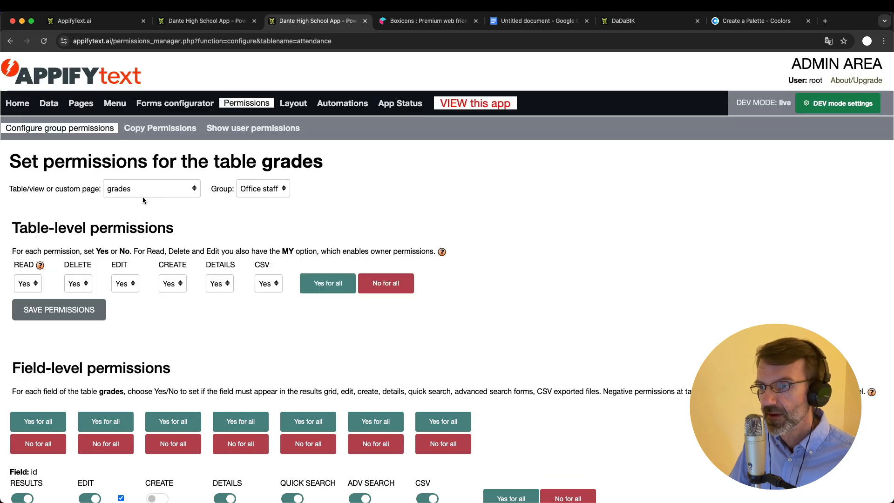
pyautogui.click(77, 283)
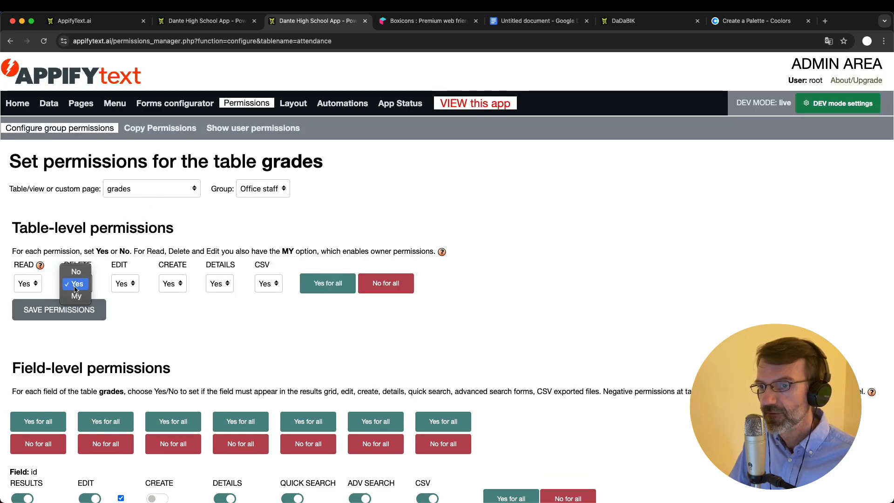
pyautogui.click(80, 273)
pyautogui.click(123, 283)
pyautogui.click(123, 271)
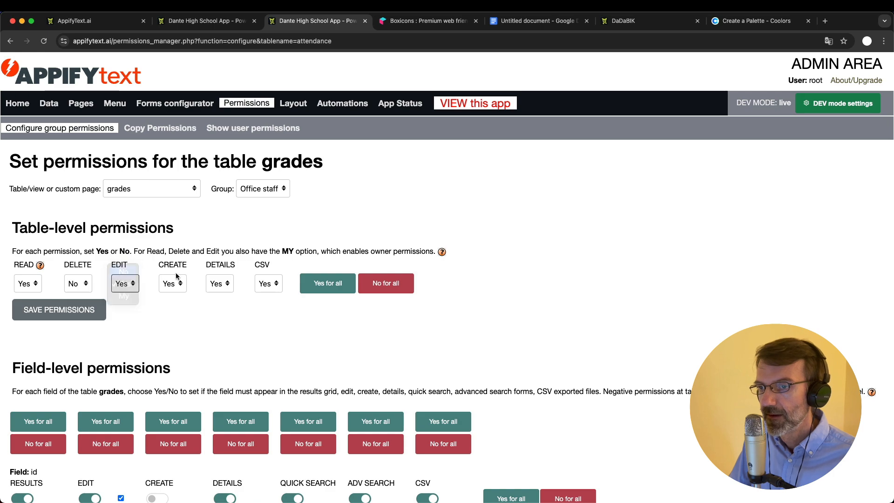
pyautogui.click(179, 284)
pyautogui.click(170, 271)
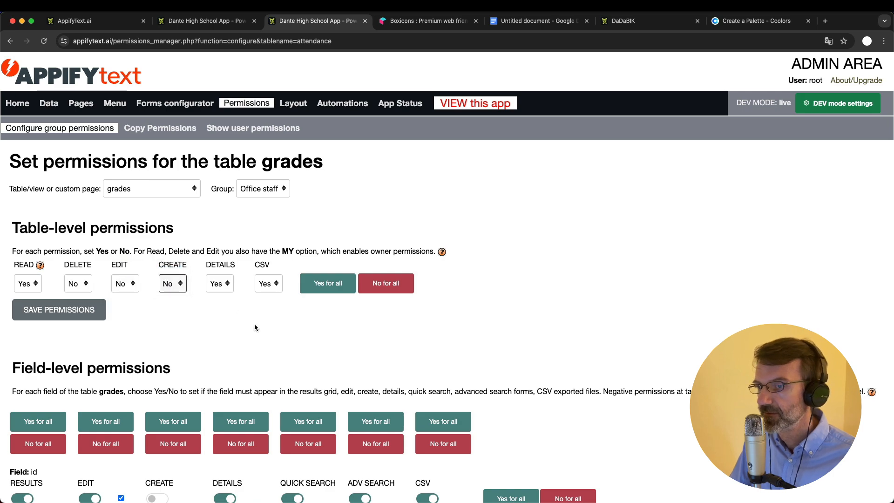
pyautogui.click(61, 310)
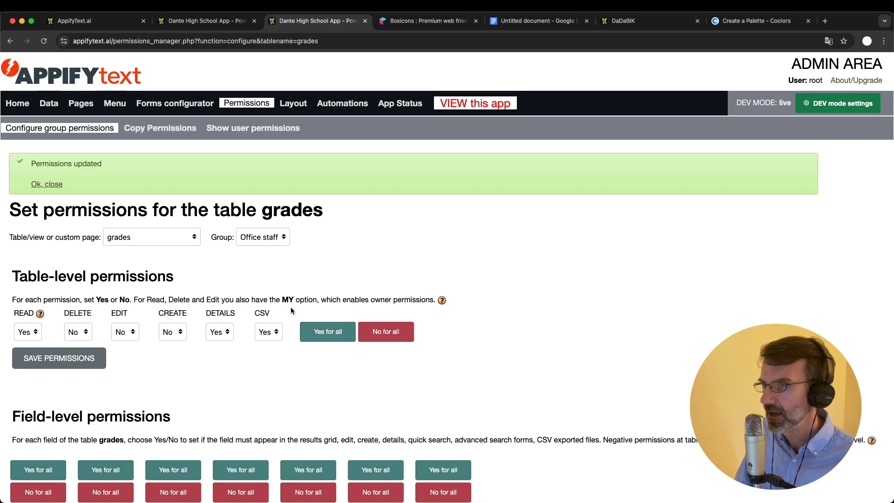
# Log out of admin in the school app and log in as the Office staff user
pyautogui.click(204, 19)
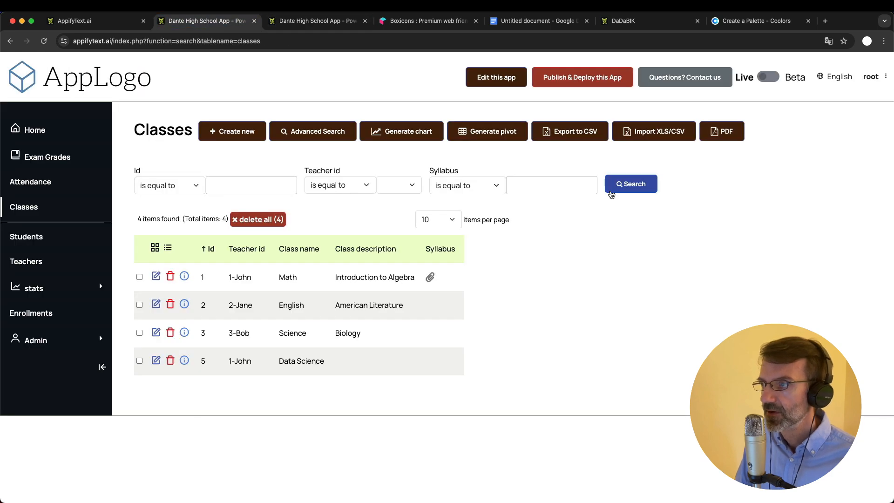
pyautogui.click(869, 80)
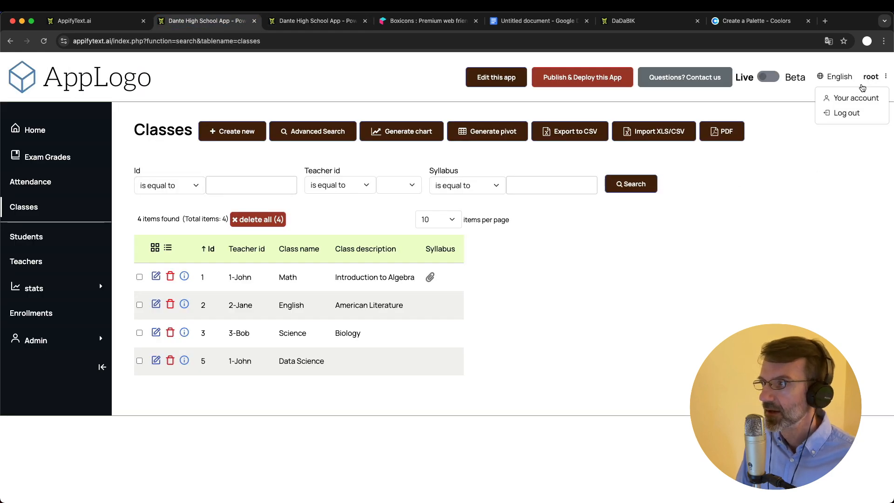
pyautogui.click(844, 111)
pyautogui.click(407, 210)
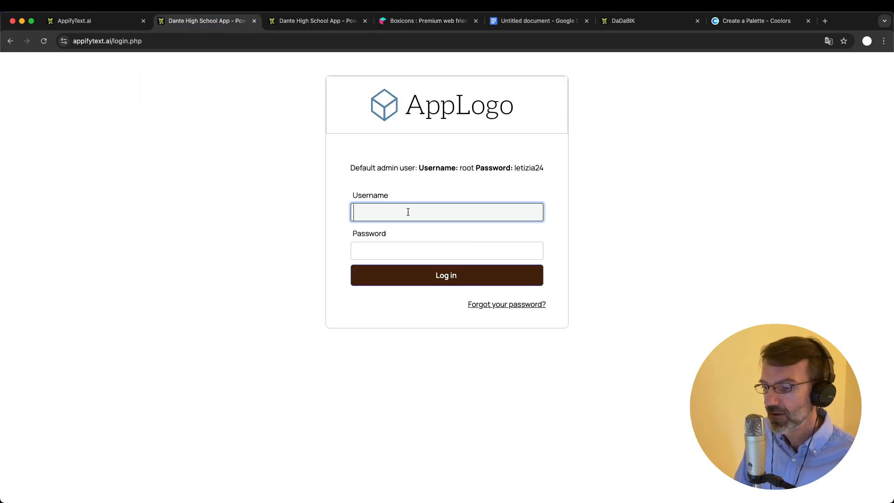
pyautogui.write('bob')
pyautogui.press('Tab')
pyautogui.write('bob')
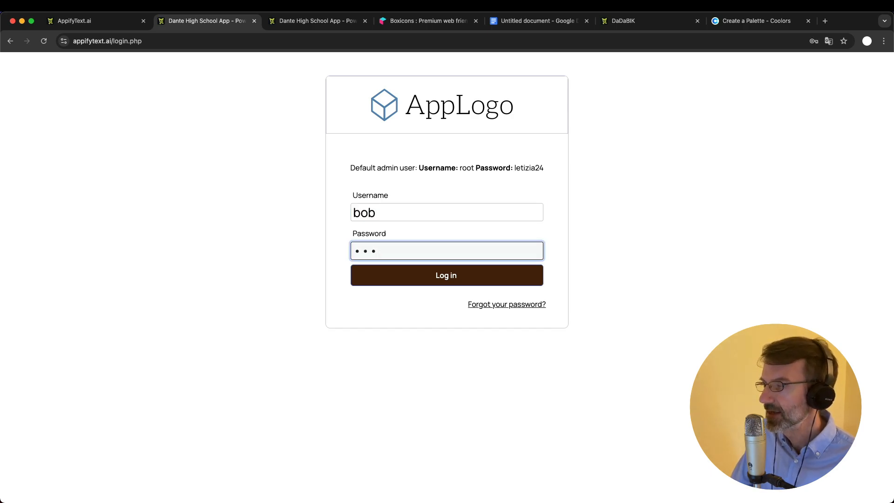
pyautogui.click(456, 275)
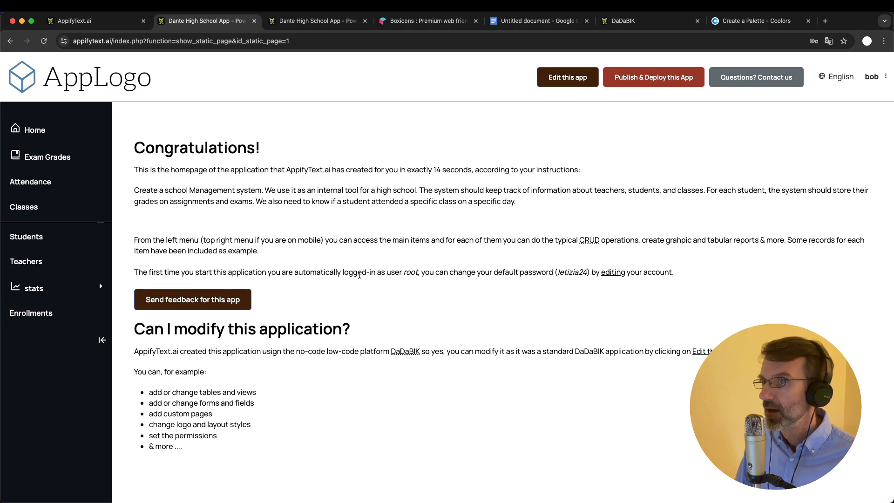
# Close the extra login tab and open the Exam Grades table
pyautogui.click(568, 77)
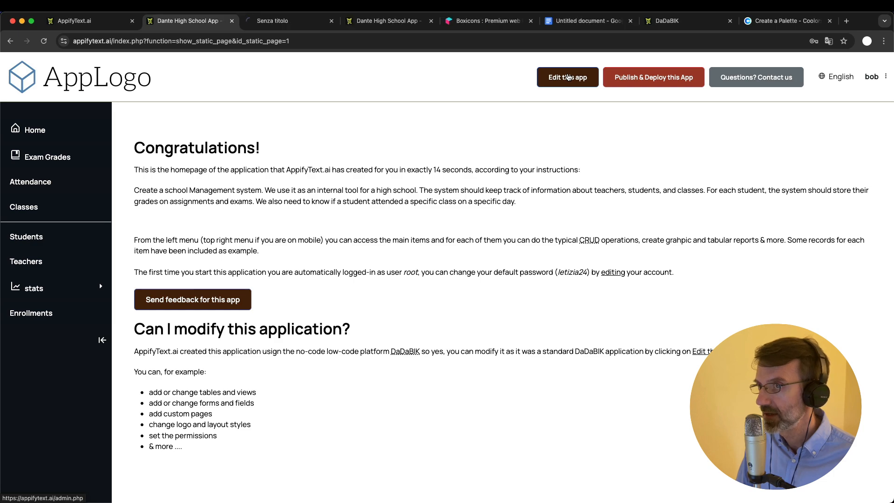
pyautogui.click(301, 24)
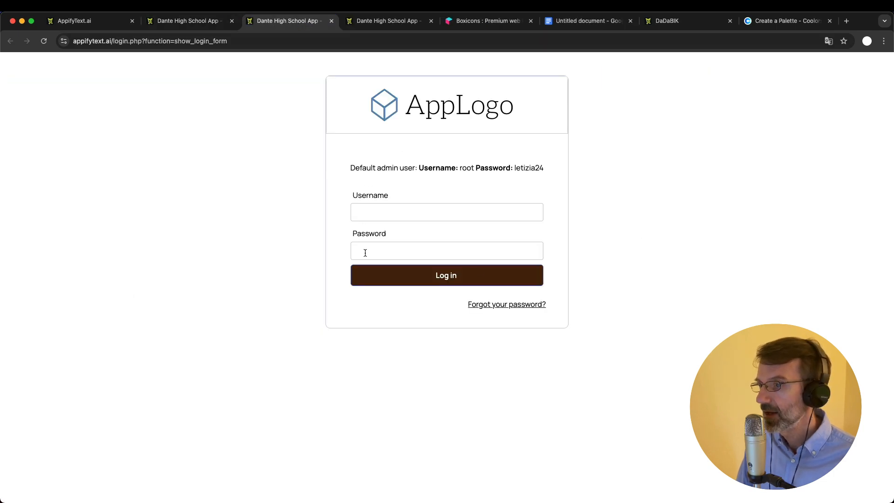
pyautogui.press('super+w')
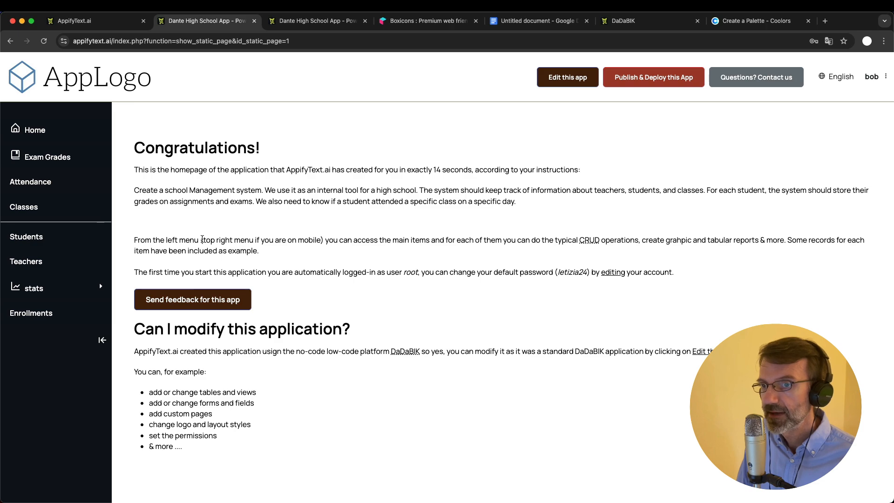
pyautogui.click(46, 157)
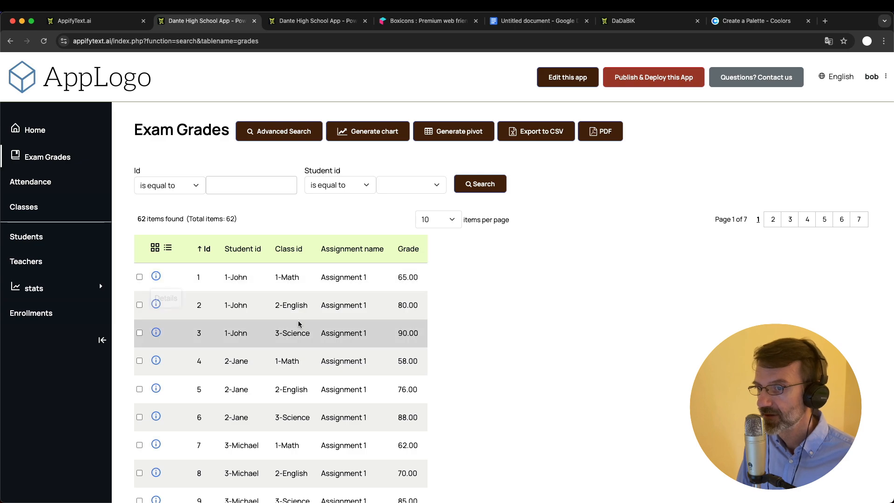
# Try editing the 65.00 grade, then browse the Students and Teachers tables
pyautogui.doubleClick(408, 277)
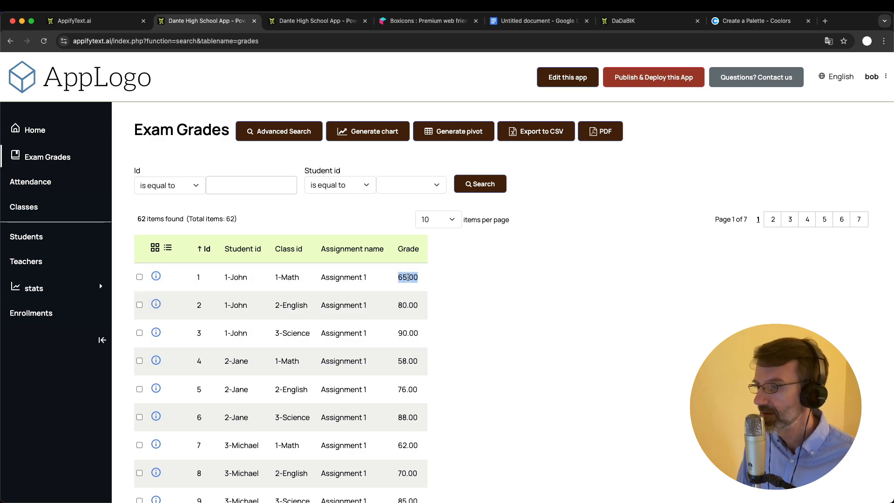
pyautogui.click(408, 278)
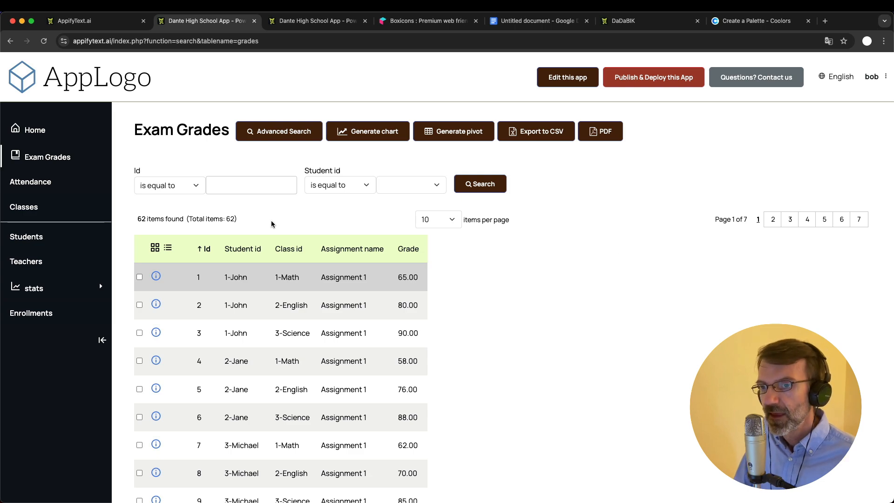
pyautogui.click(34, 242)
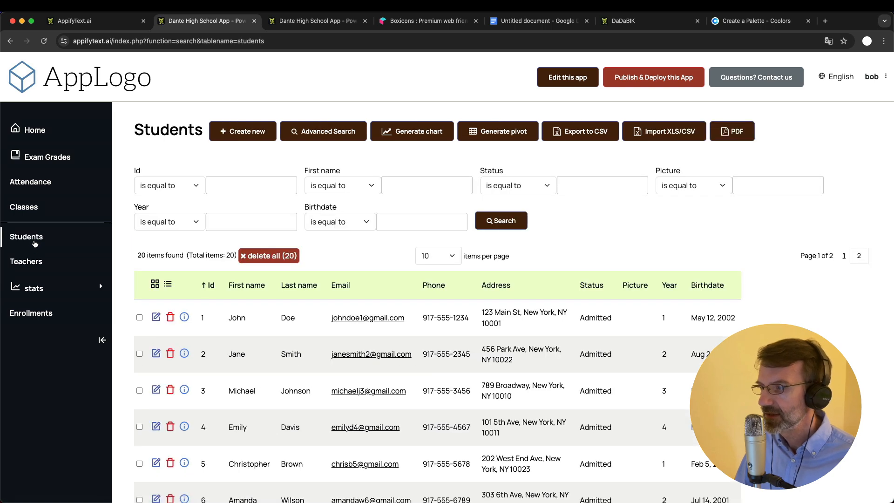
pyautogui.click(36, 264)
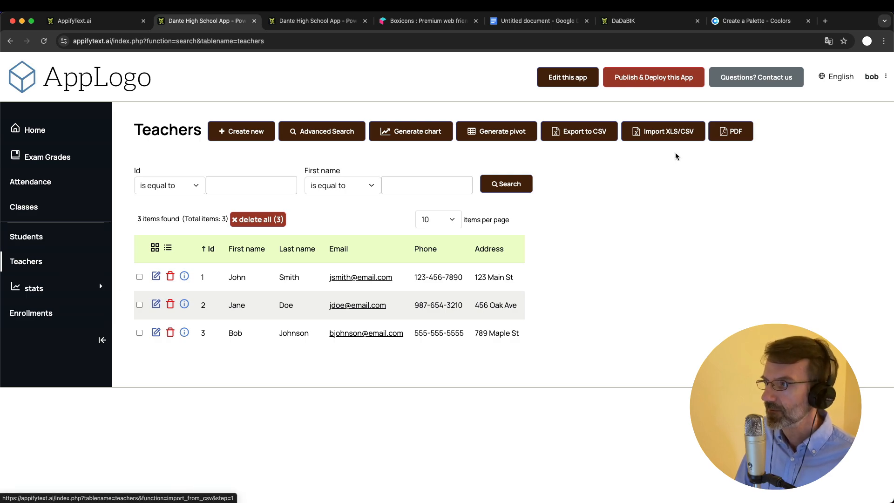
pyautogui.click(875, 78)
# Log out, sign in as root with the admin password, and view the Admin users list
pyautogui.click(844, 114)
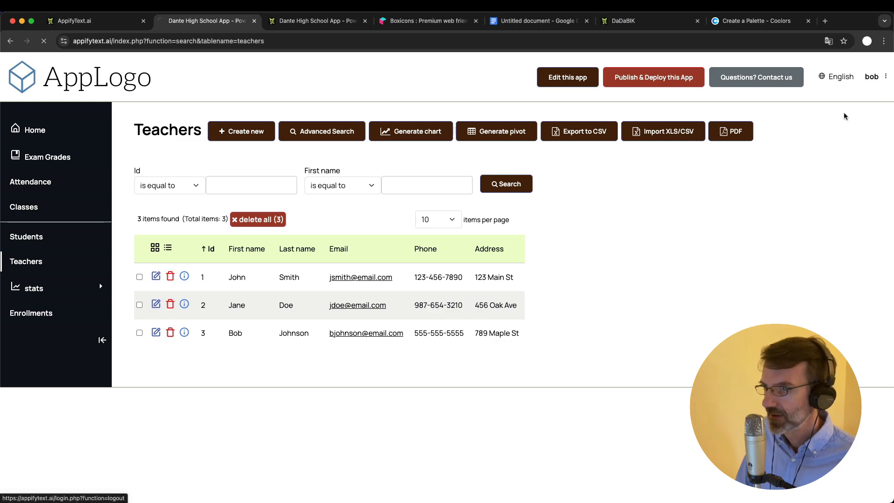
pyautogui.click(387, 211)
pyautogui.write('root')
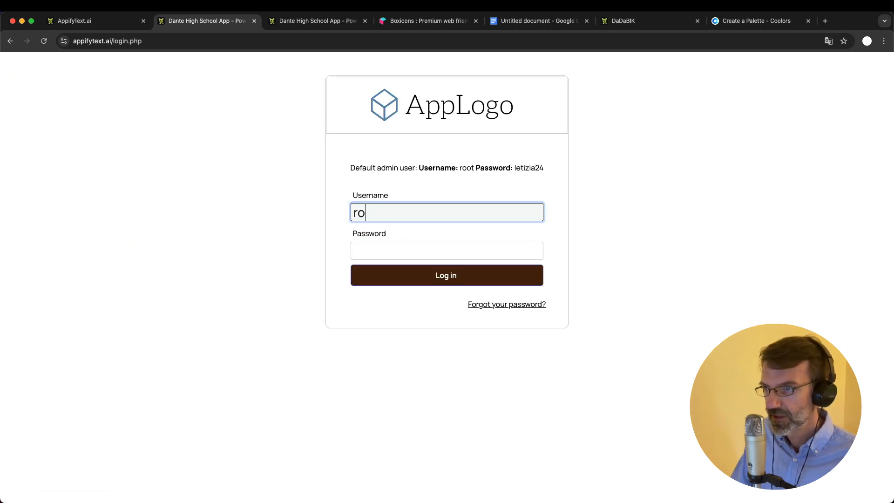
pyautogui.press('Tab')
pyautogui.write('letizia24')
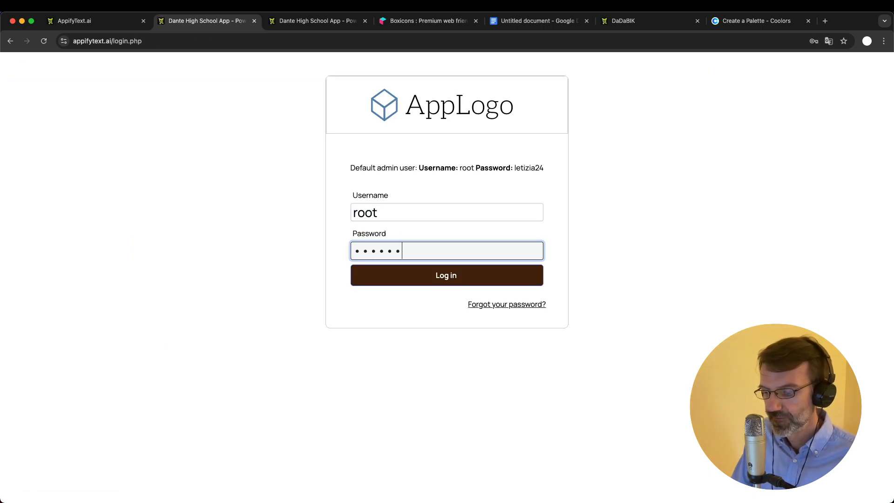
pyautogui.press('Return')
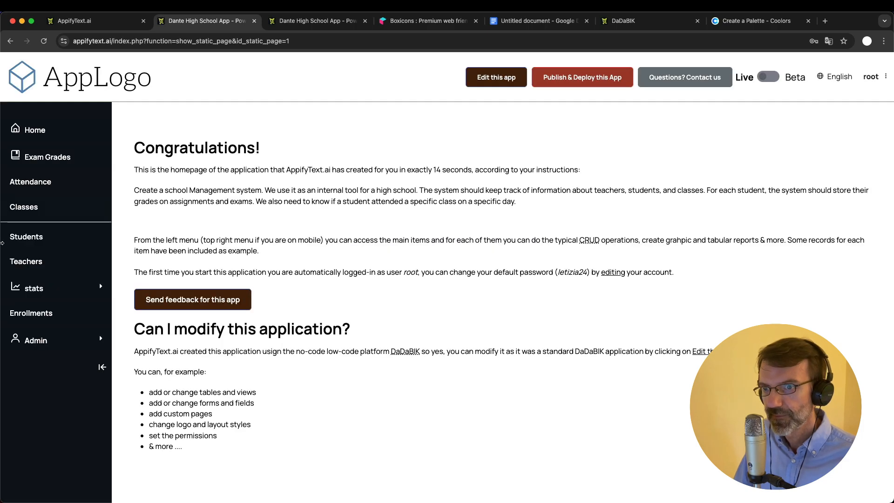
pyautogui.click(52, 344)
pyautogui.click(33, 368)
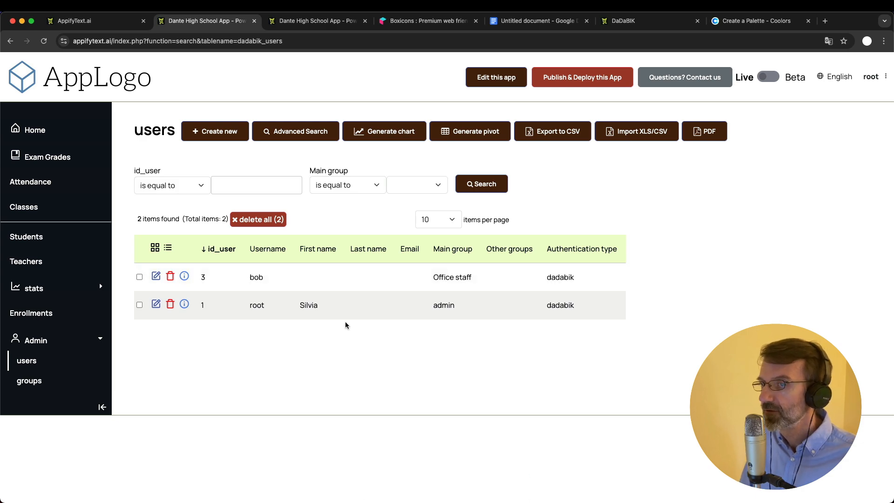
# Move between the Students table and the Admin users list, ending on Students
pyautogui.click(28, 237)
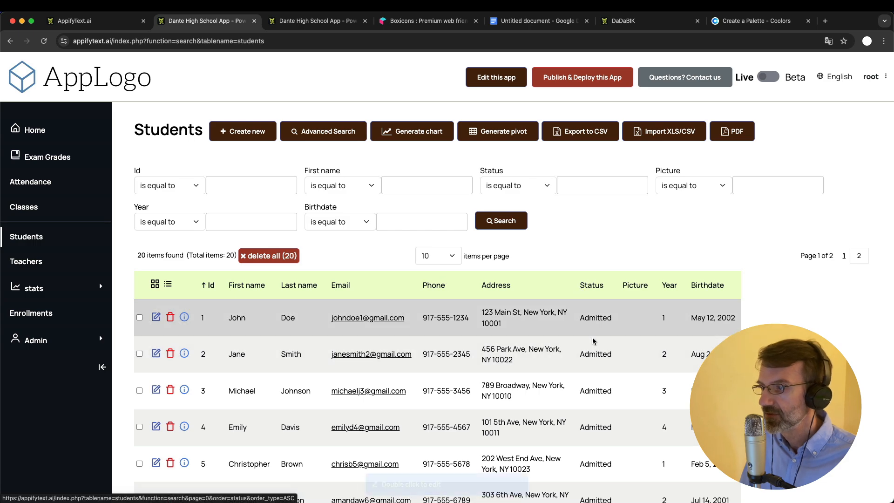
pyautogui.click(64, 342)
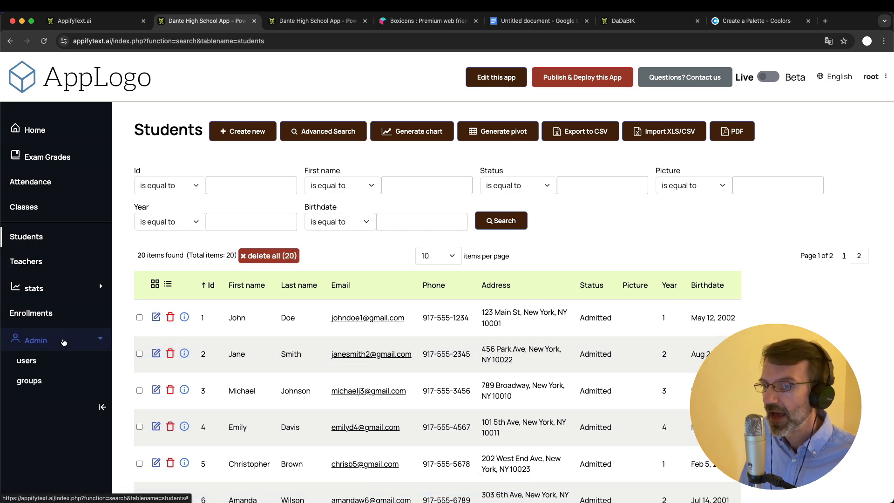
pyautogui.click(27, 362)
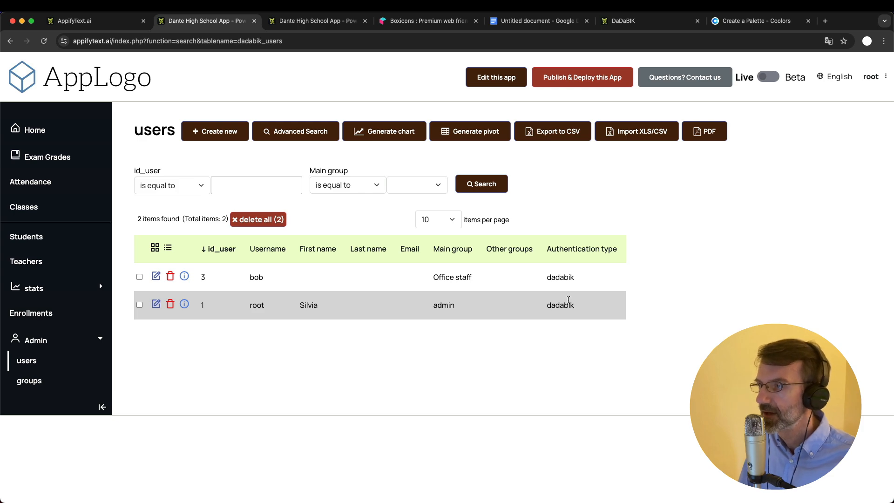
pyautogui.click(28, 235)
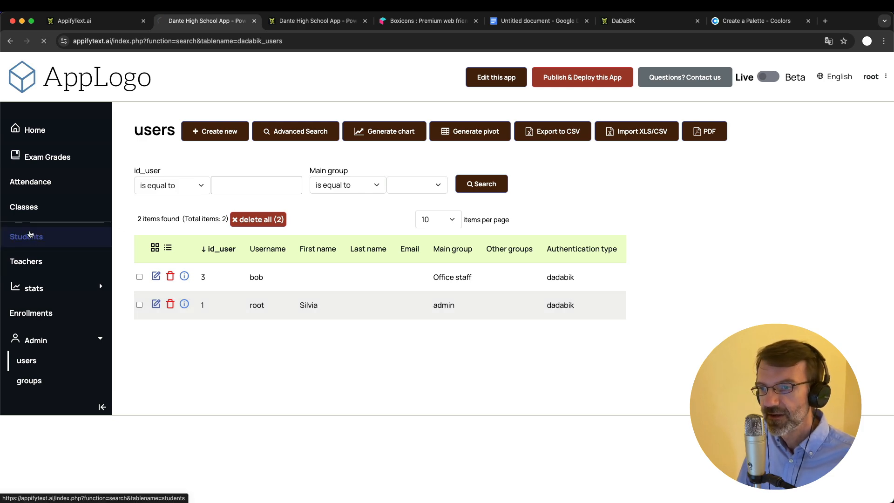
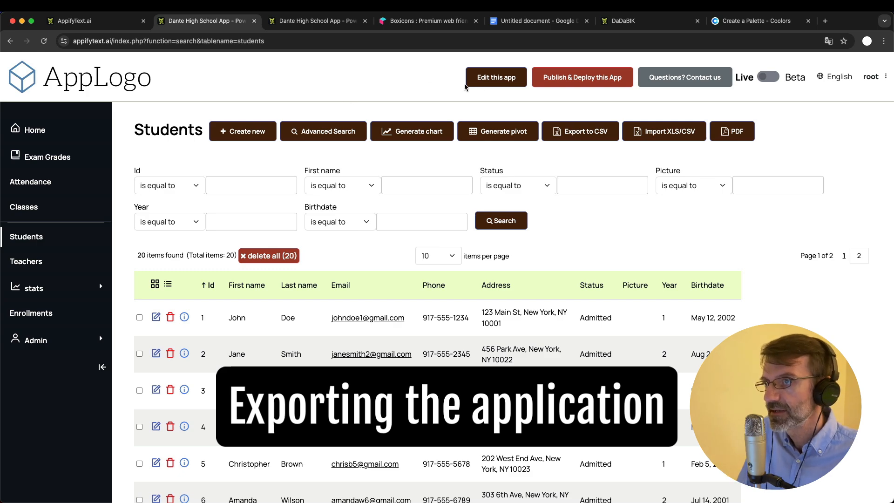
# View the app's 30-day DaDaBIK trial deploy offer, then switch to the My Movies demo
pyautogui.click(585, 86)
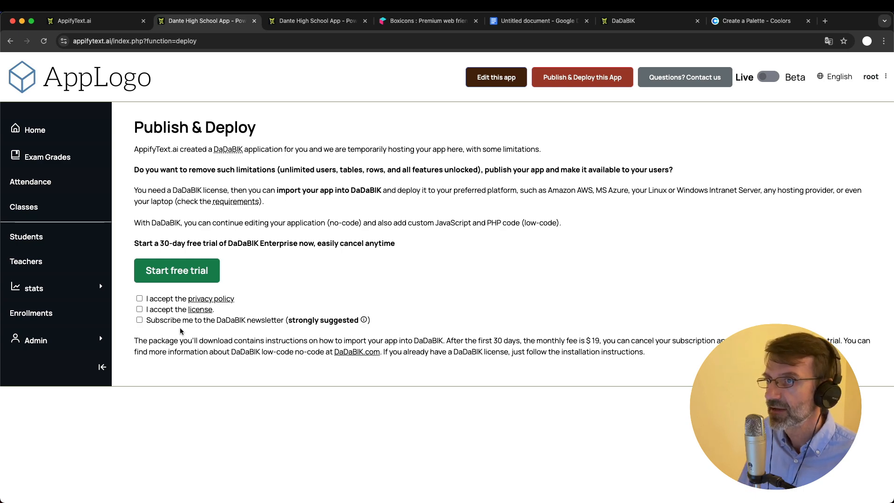
pyautogui.click(636, 22)
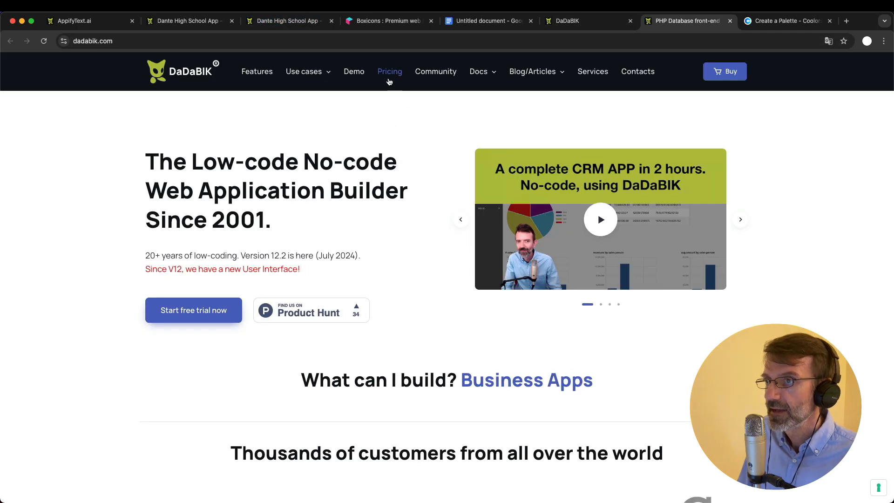
# Open the DaDaBIK pricing page from dadabik.com's top navigation
pyautogui.moveTo(327, 73)
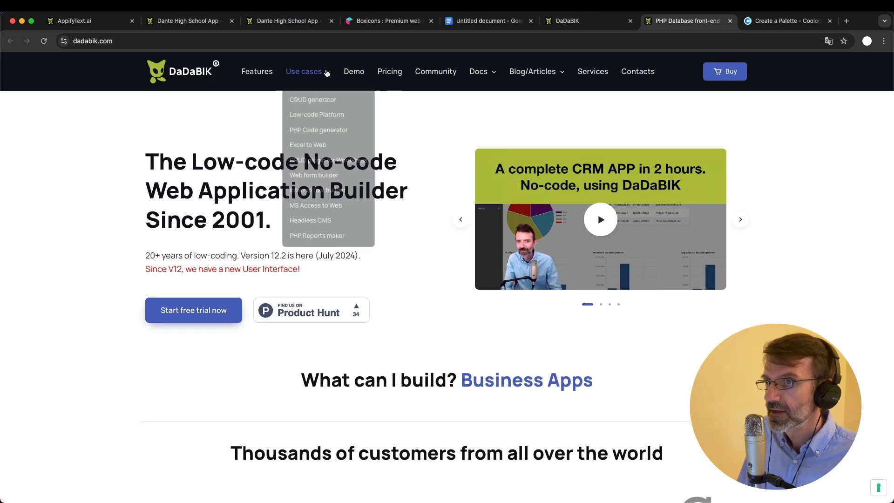
pyautogui.click(388, 73)
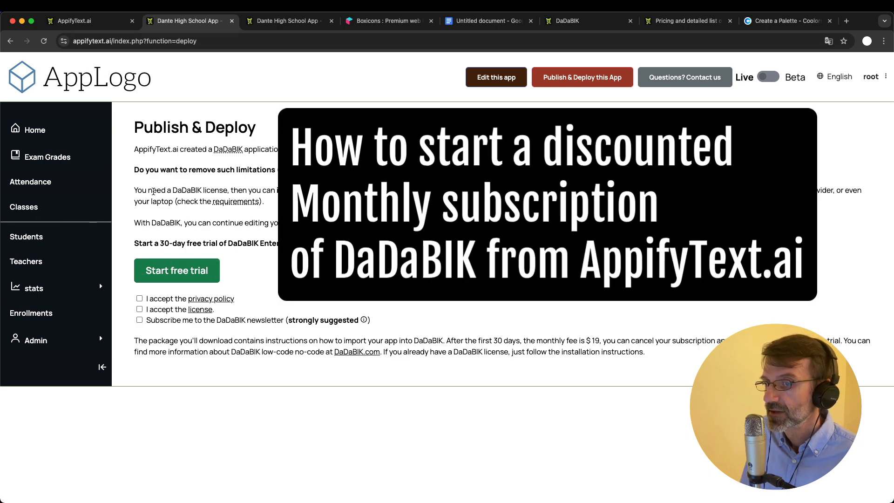
# Accept the privacy policy and license, and subscribe to the DaDaBIK newsletter
pyautogui.click(139, 299)
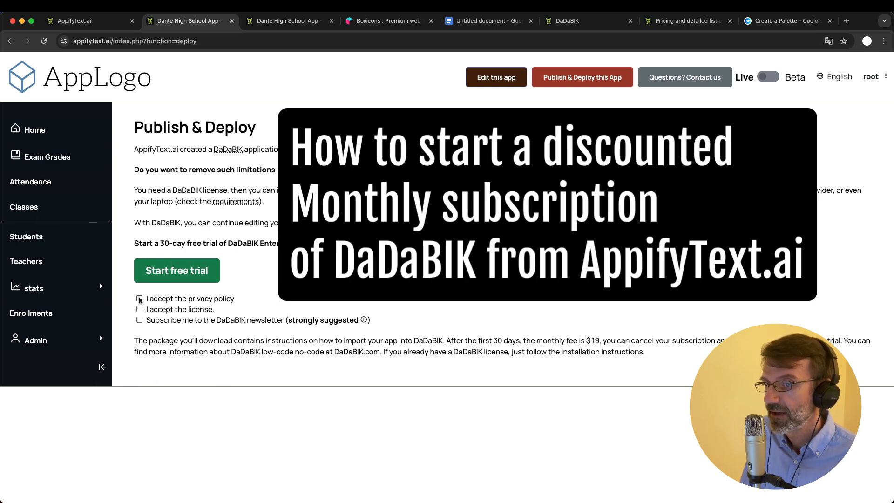
pyautogui.click(140, 309)
pyautogui.click(140, 320)
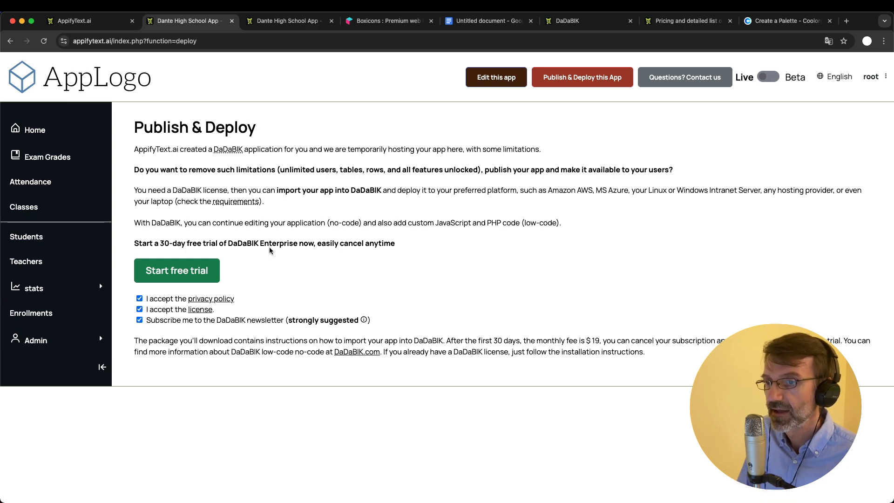
# Start the 30-day DaDaBIK free trial checkout and apply coupon YOUTUBE24, cutting the price to $9.00
pyautogui.click(196, 271)
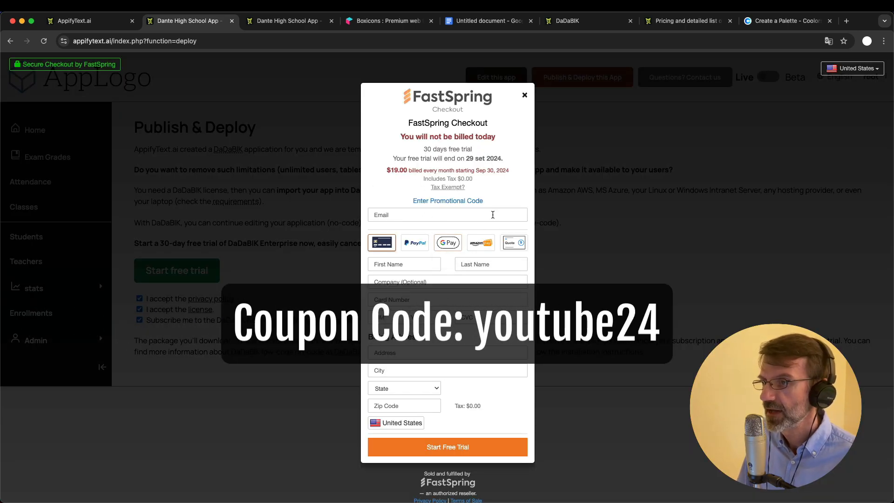
pyautogui.click(464, 202)
pyautogui.click(418, 204)
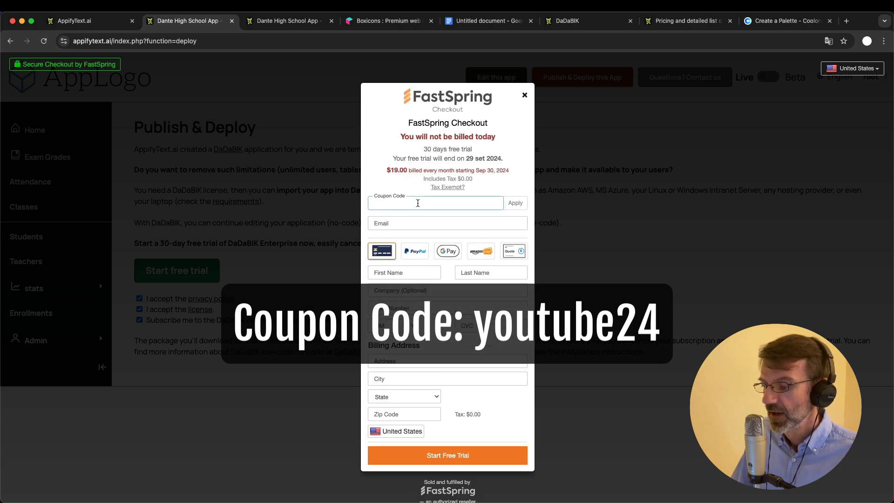
pyautogui.write('YOUTUBE24')
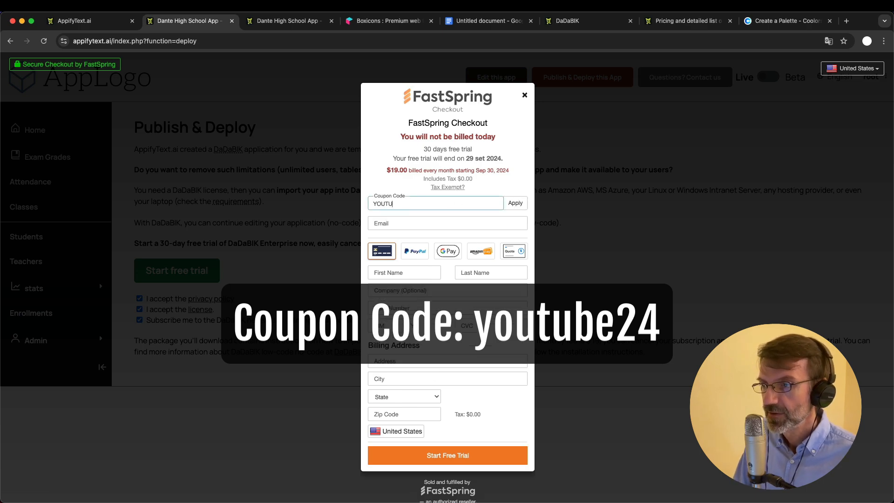
pyautogui.click(516, 203)
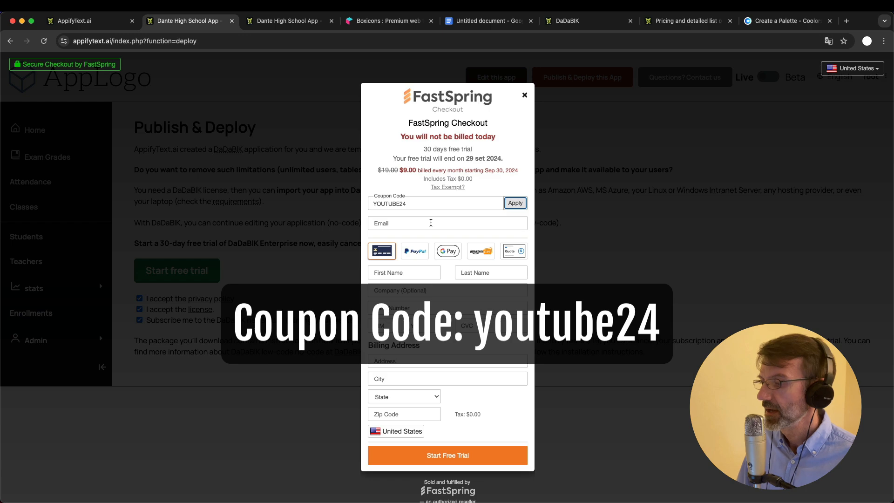
# Zoom in to confirm the $9.00 monthly price, then close the checkout
pyautogui.press('super+plus')
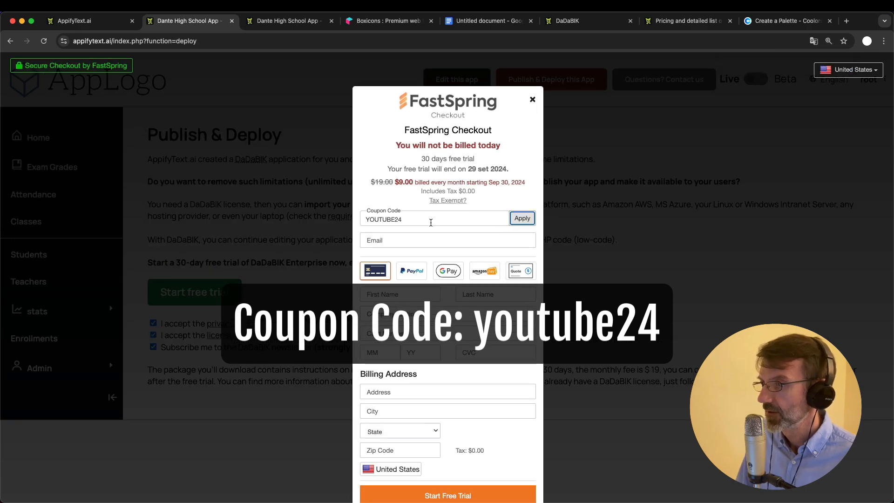
pyautogui.press('super+minus')
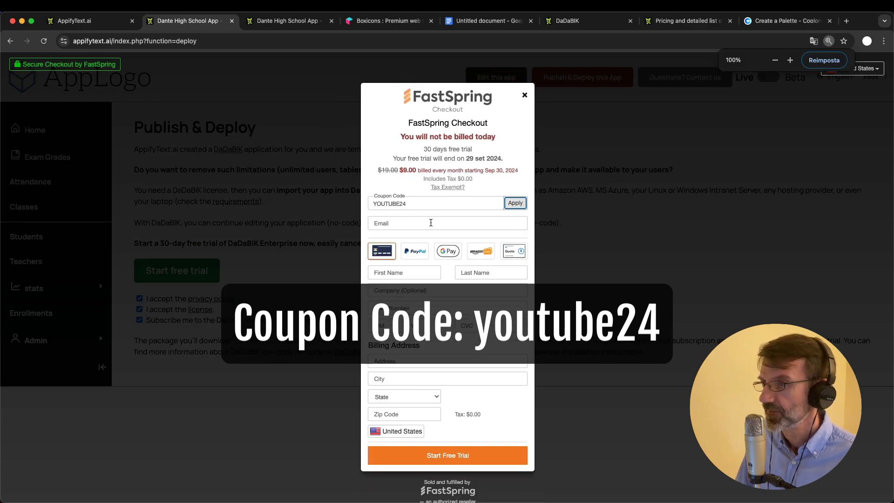
pyautogui.click(525, 95)
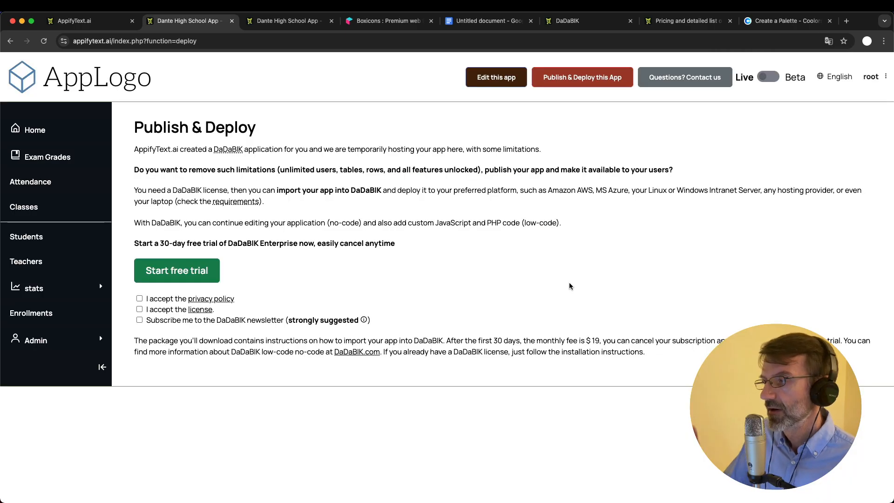